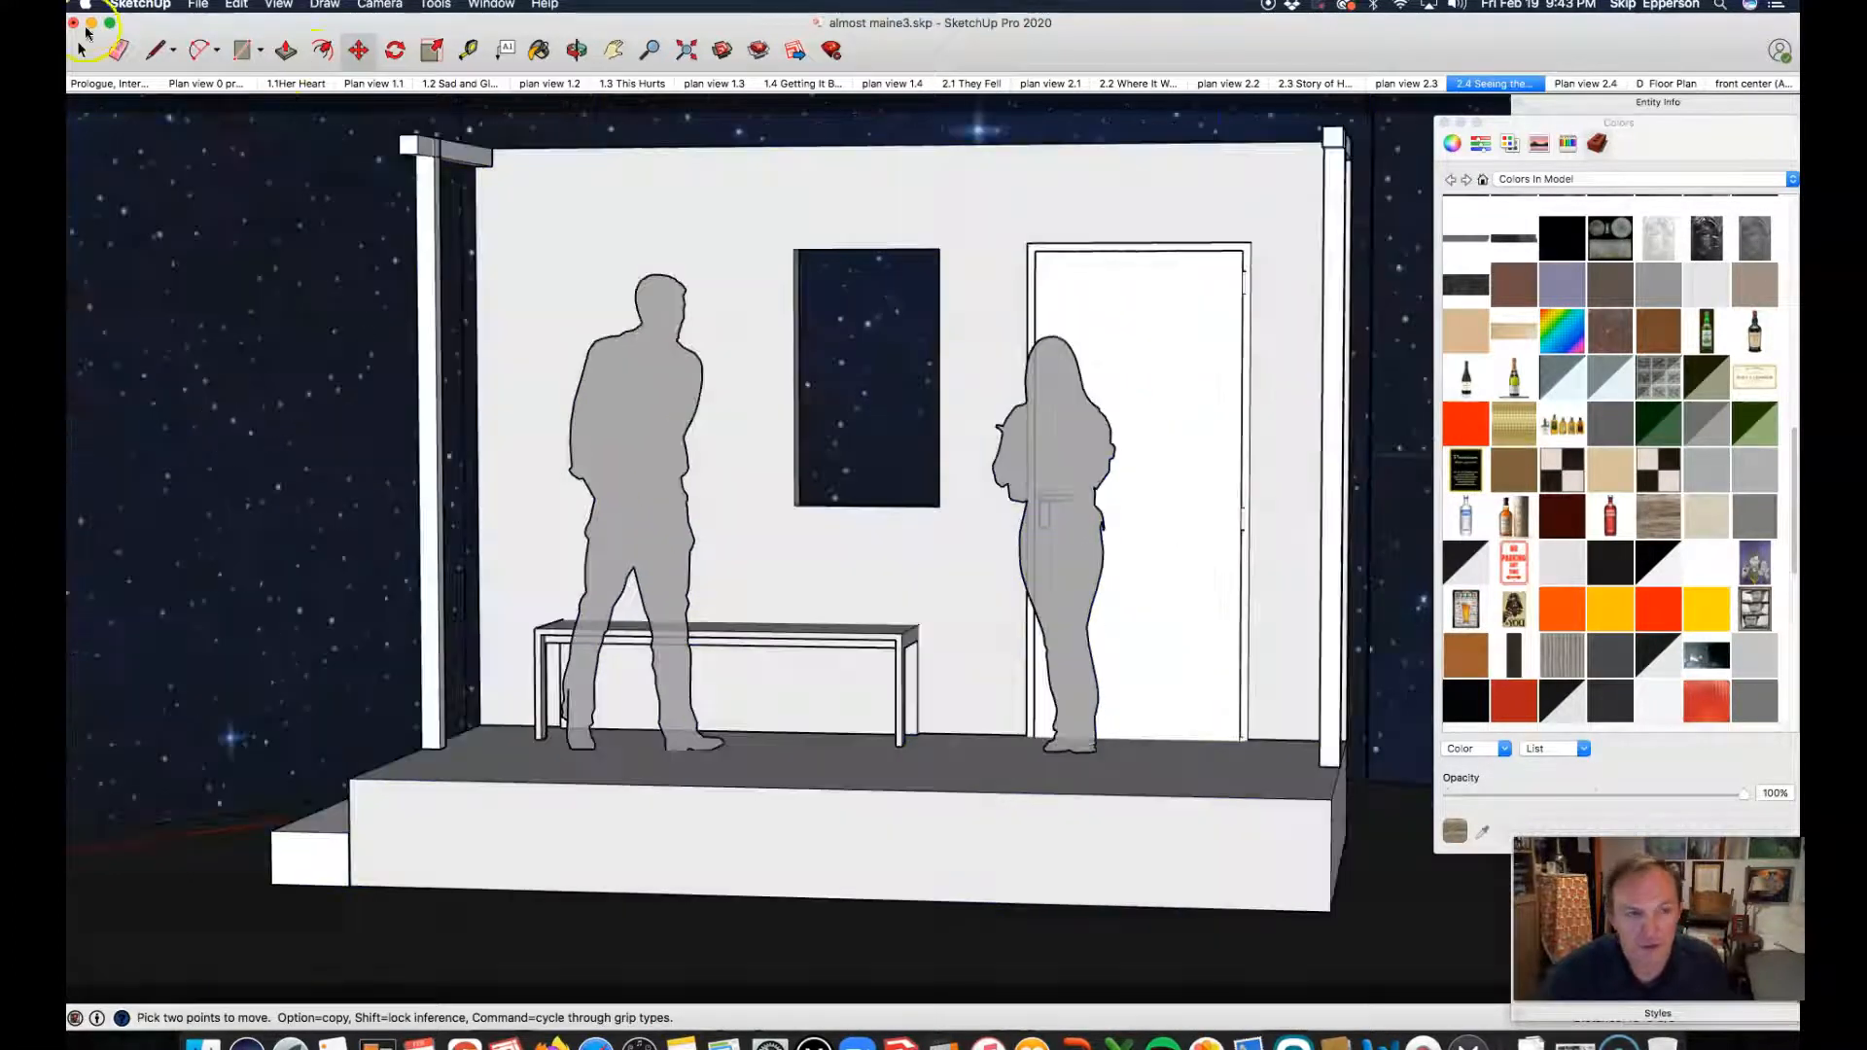
# Step: Open the Prologue scene and select the white block bench between the two figures
pyautogui.click(114, 87)
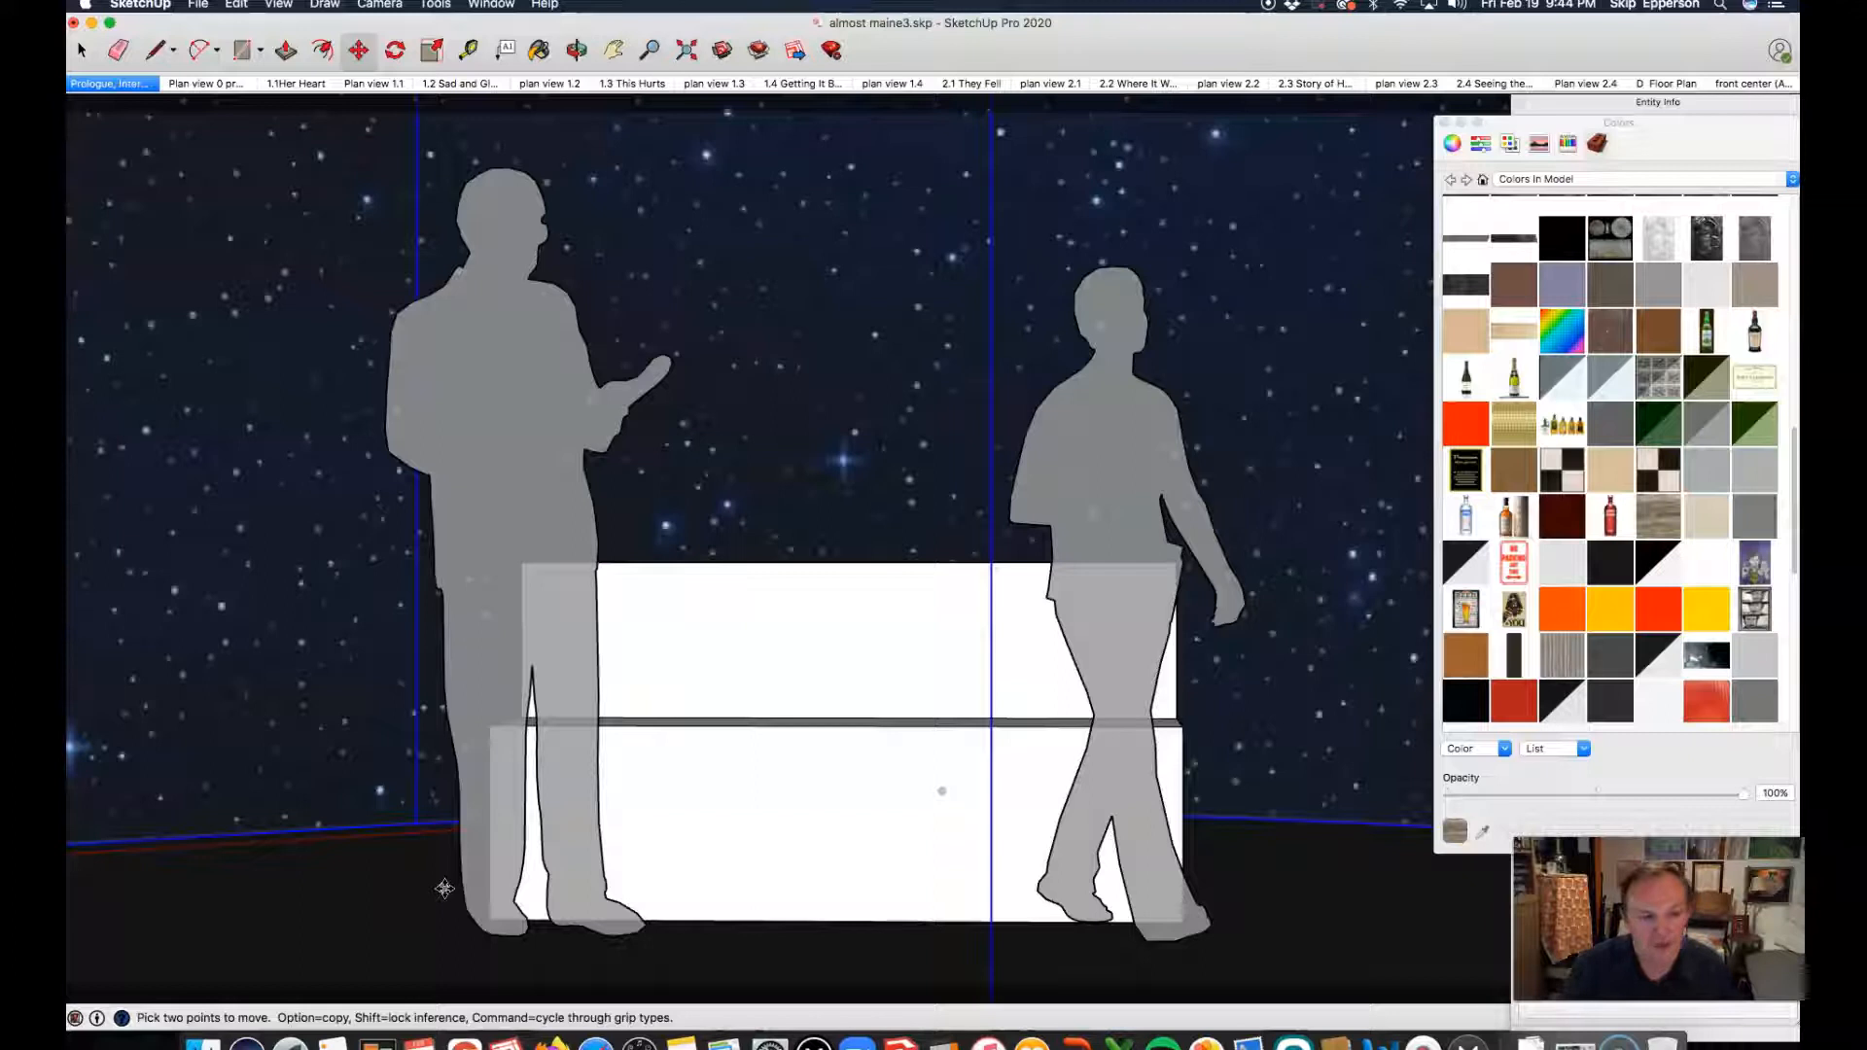
pyautogui.click(90, 83)
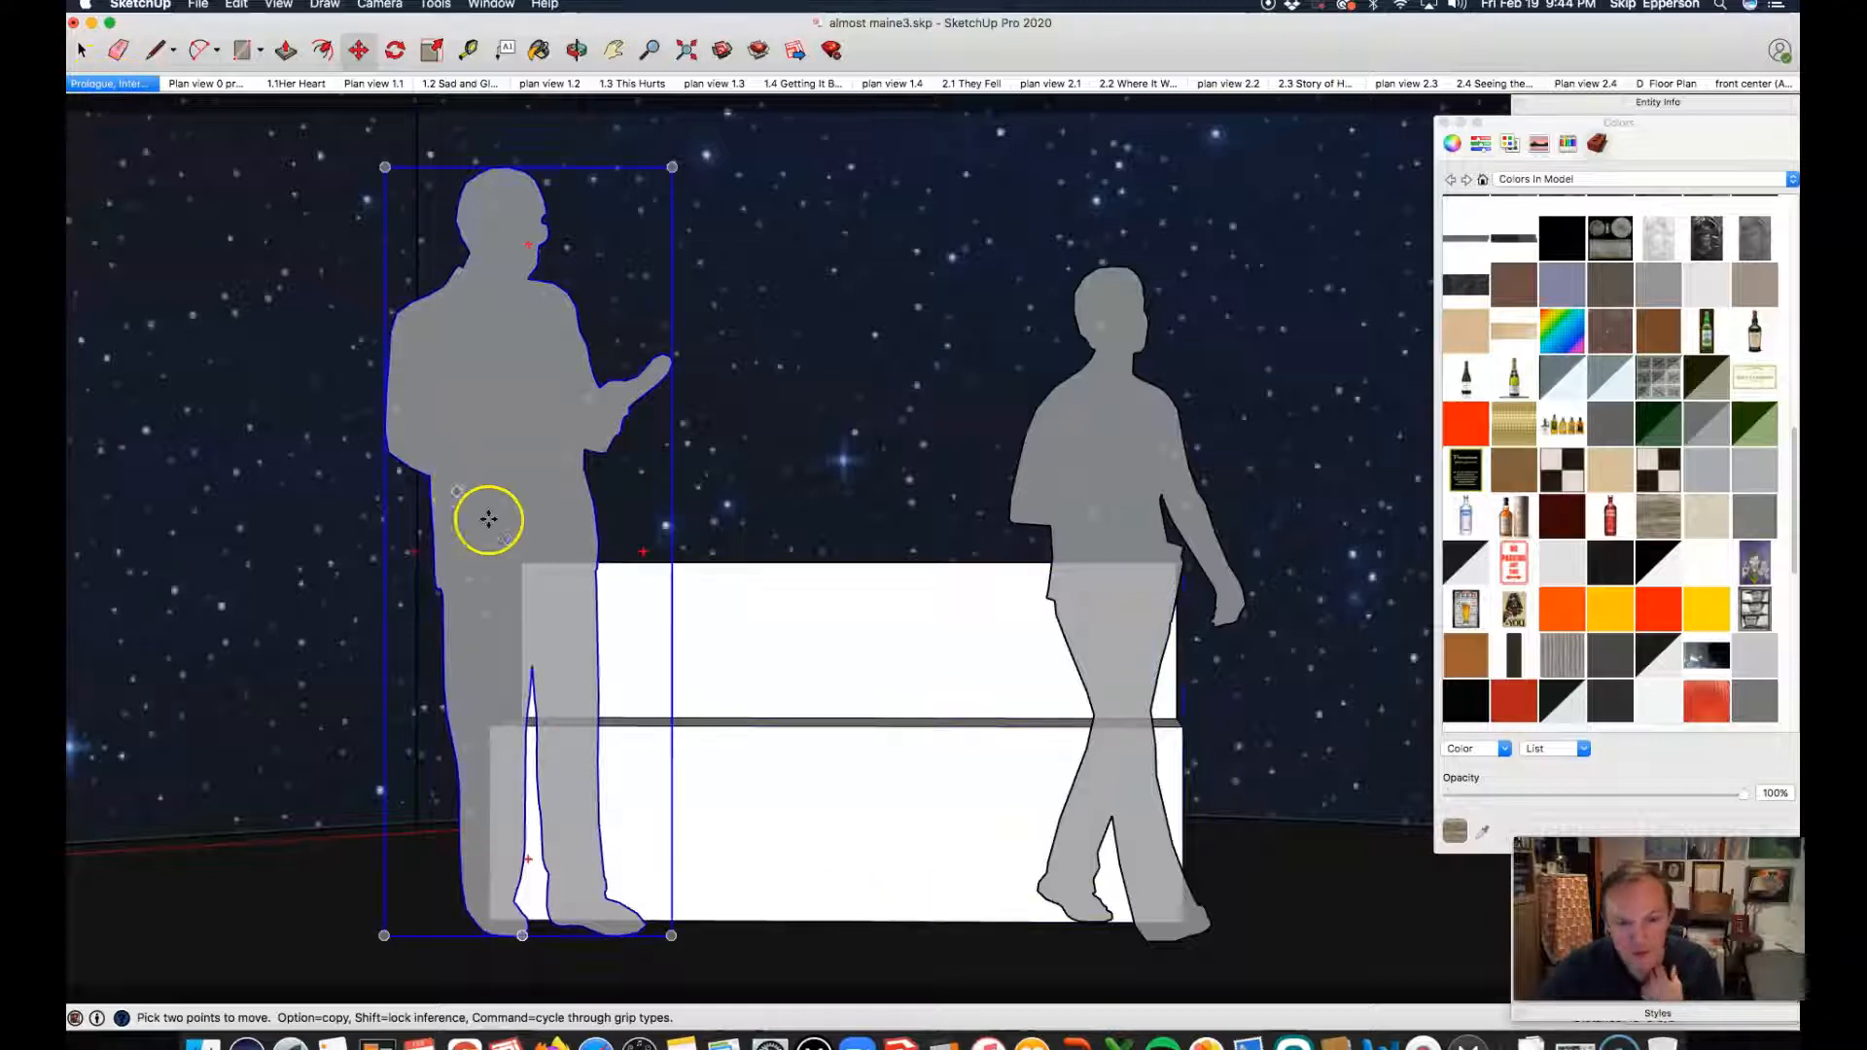
pyautogui.press('space')
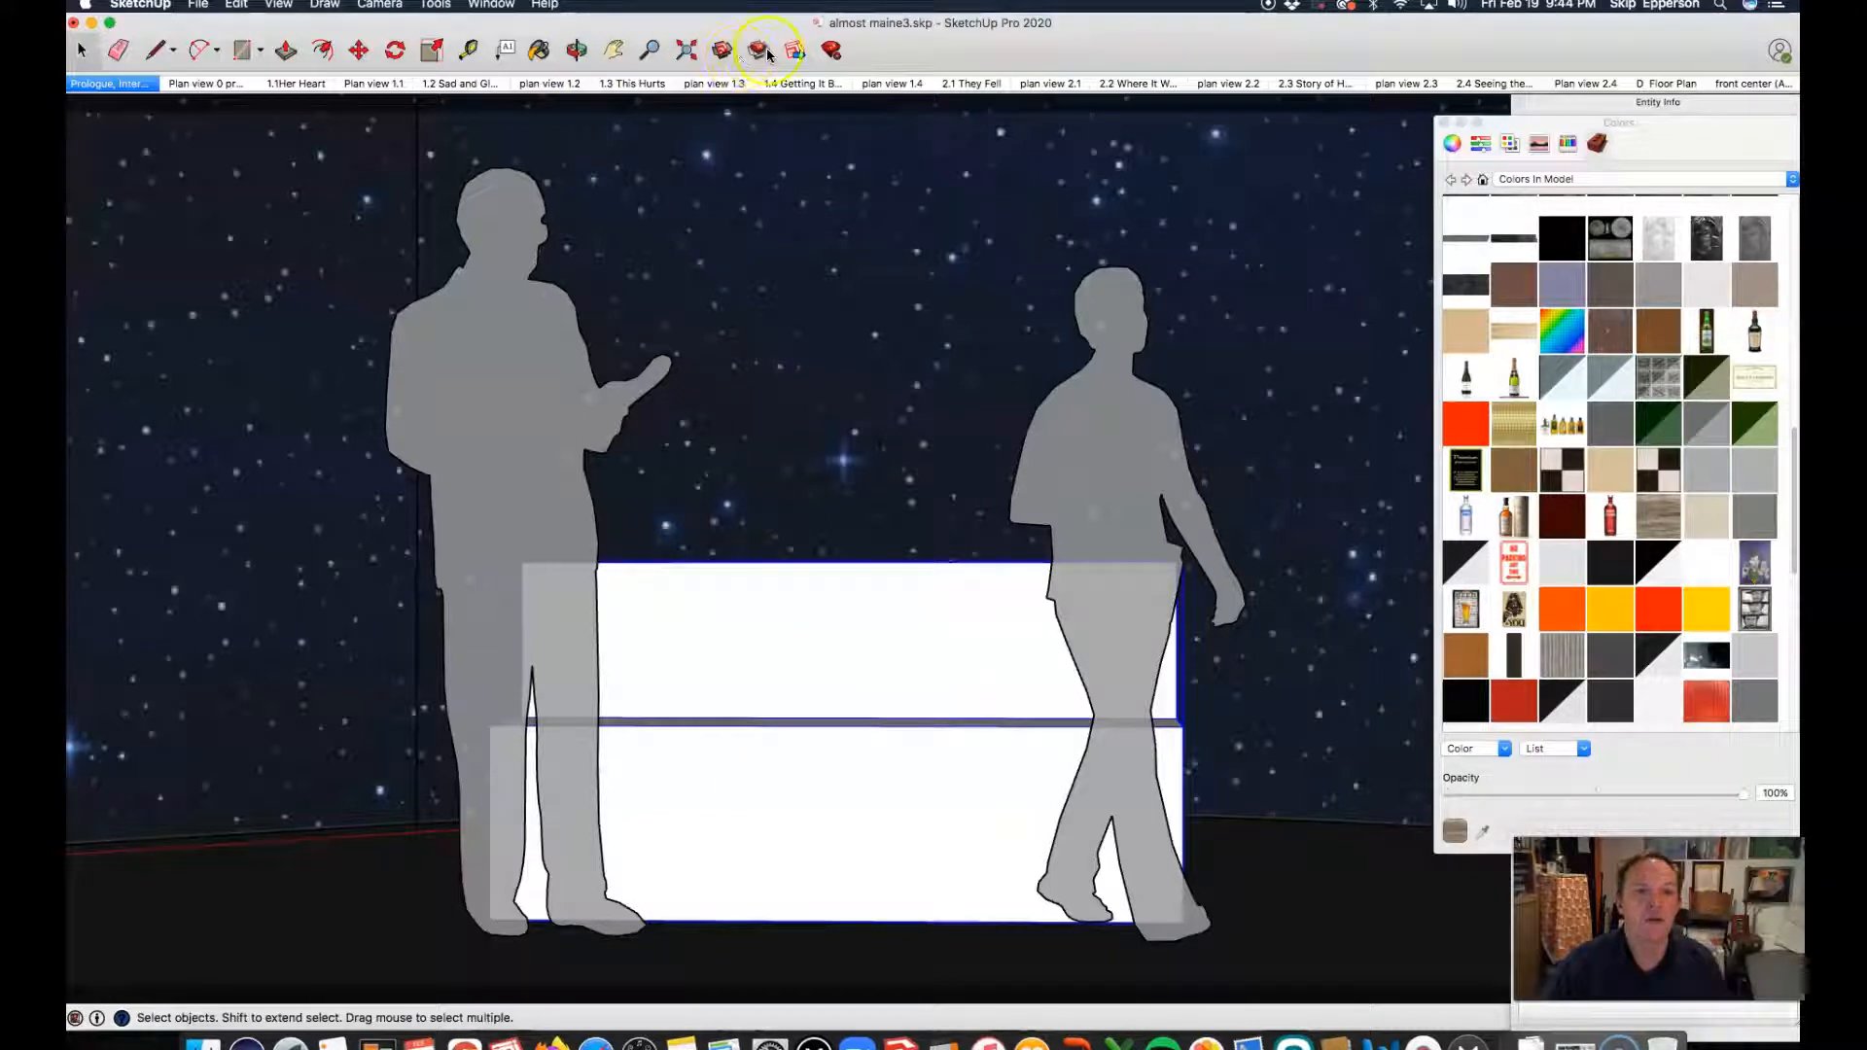
# Step: Search the 3D Warehouse for "park bench" and list the matching collections
pyautogui.click(723, 53)
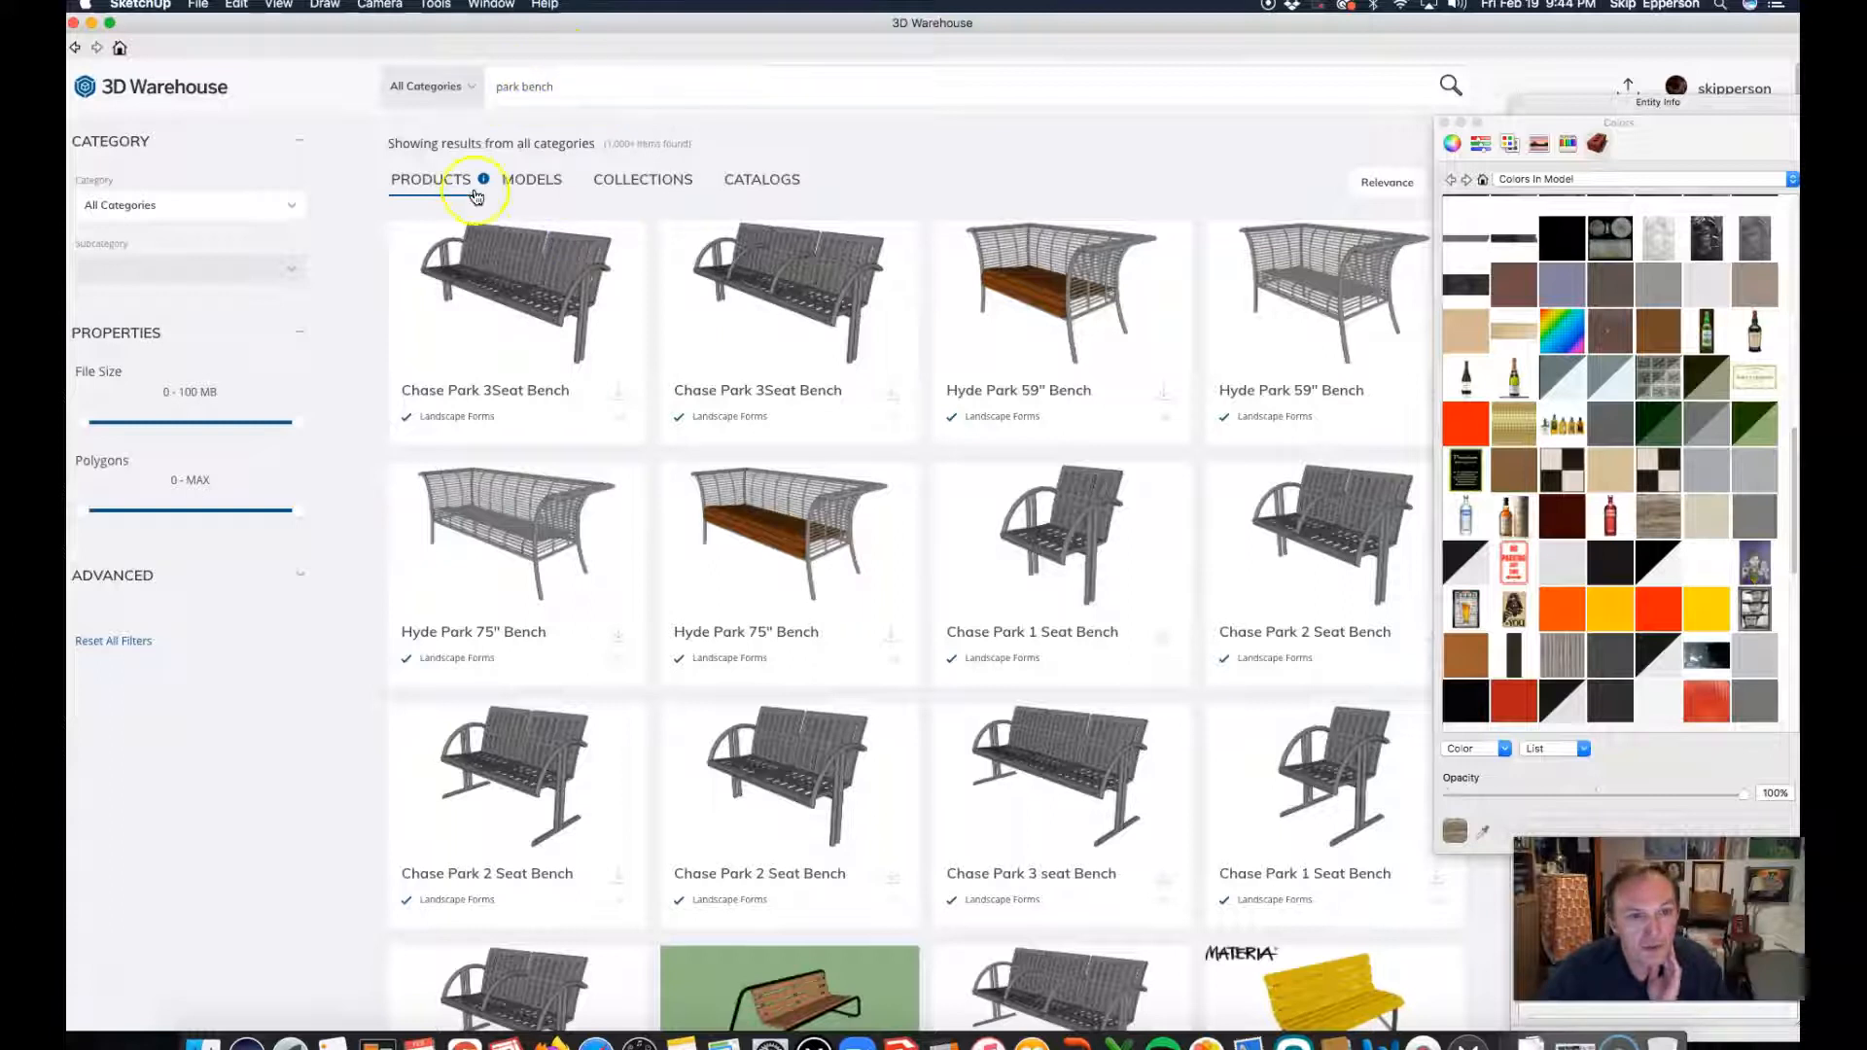
pyautogui.click(643, 183)
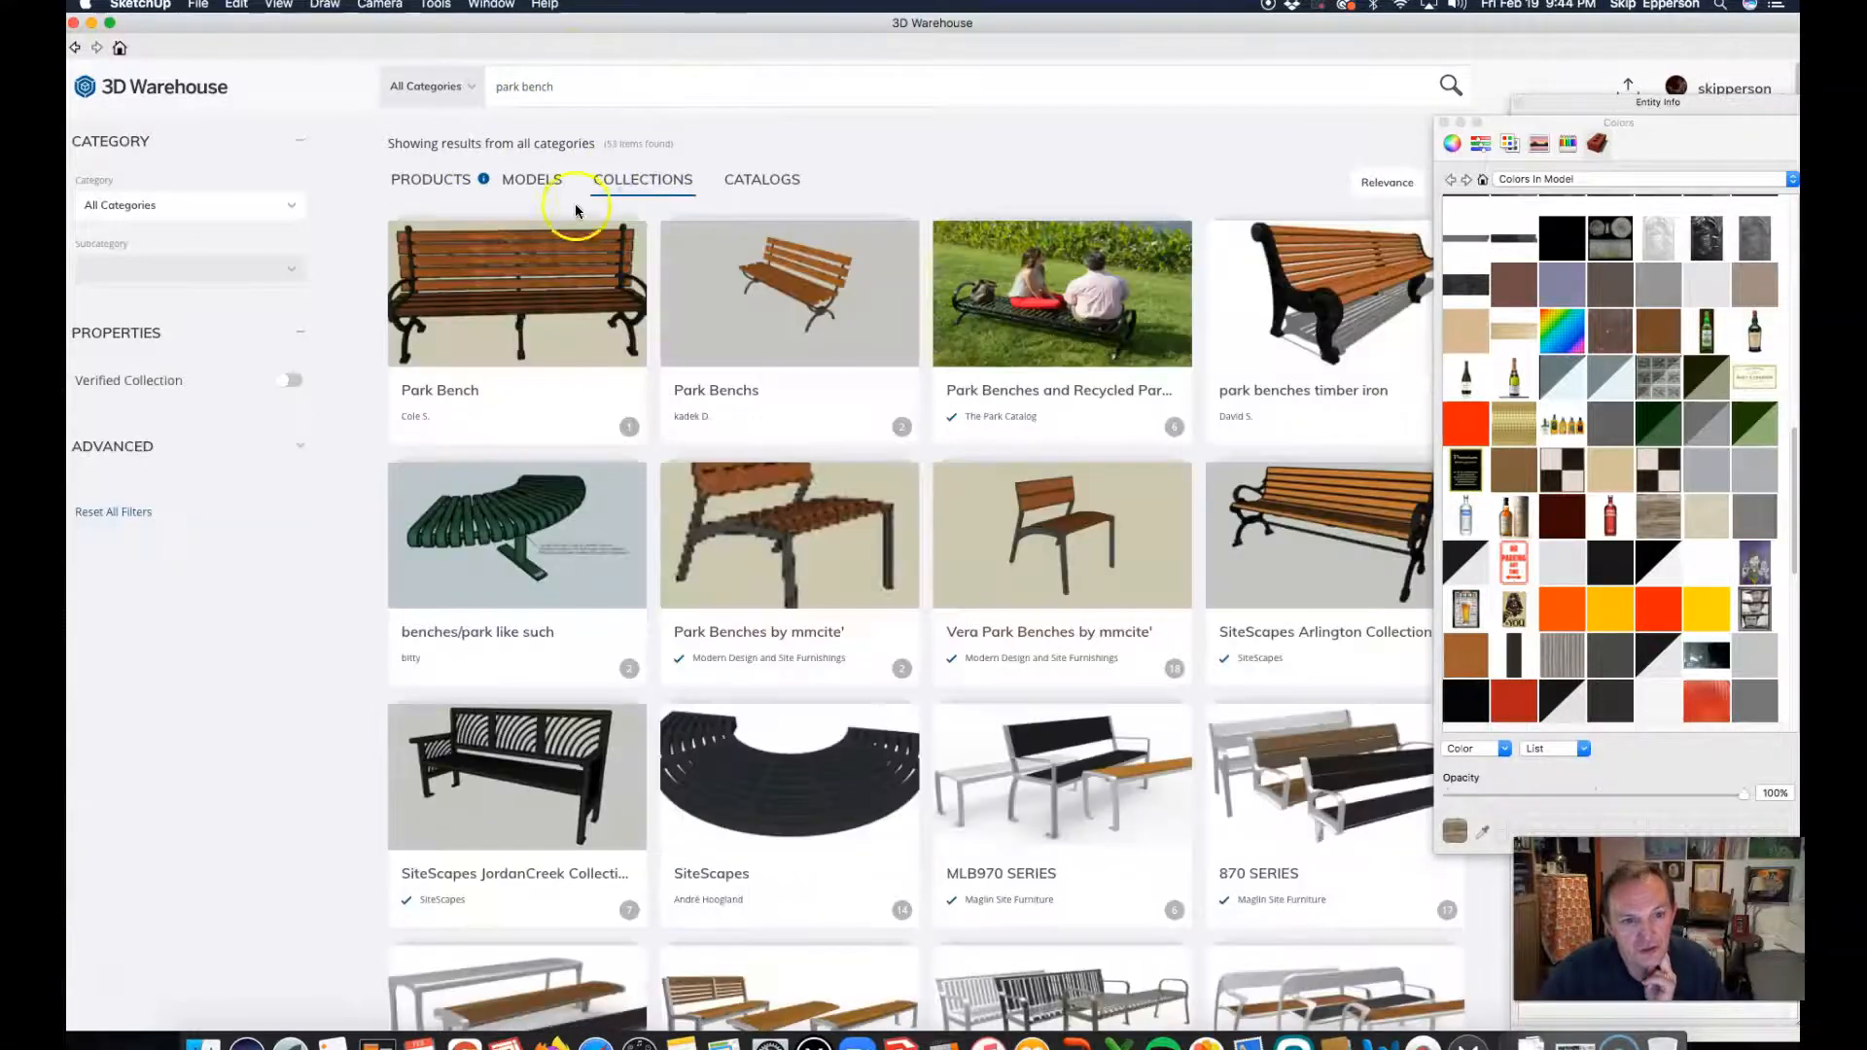
# Step: Browse the park bench collections for a bench design that suits the scene
pyautogui.scroll(-3, 513, 194)
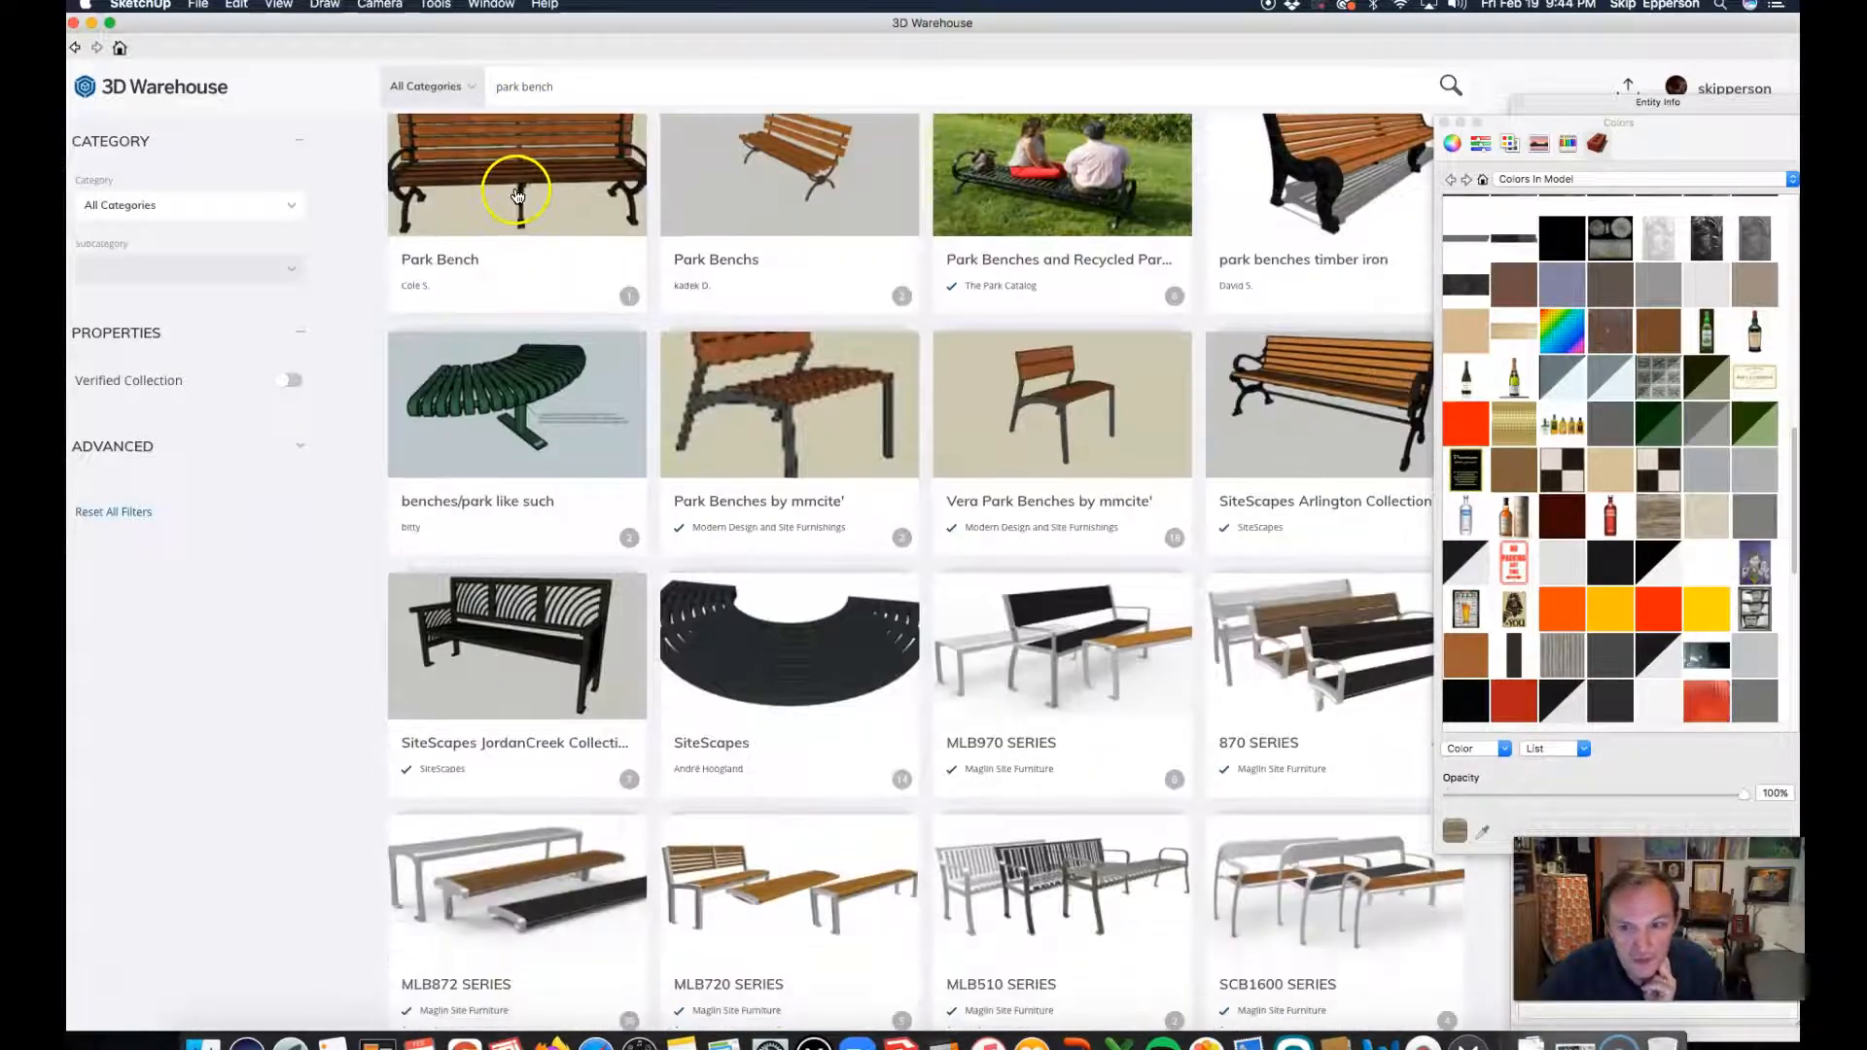
pyautogui.scroll(3, 504, 177)
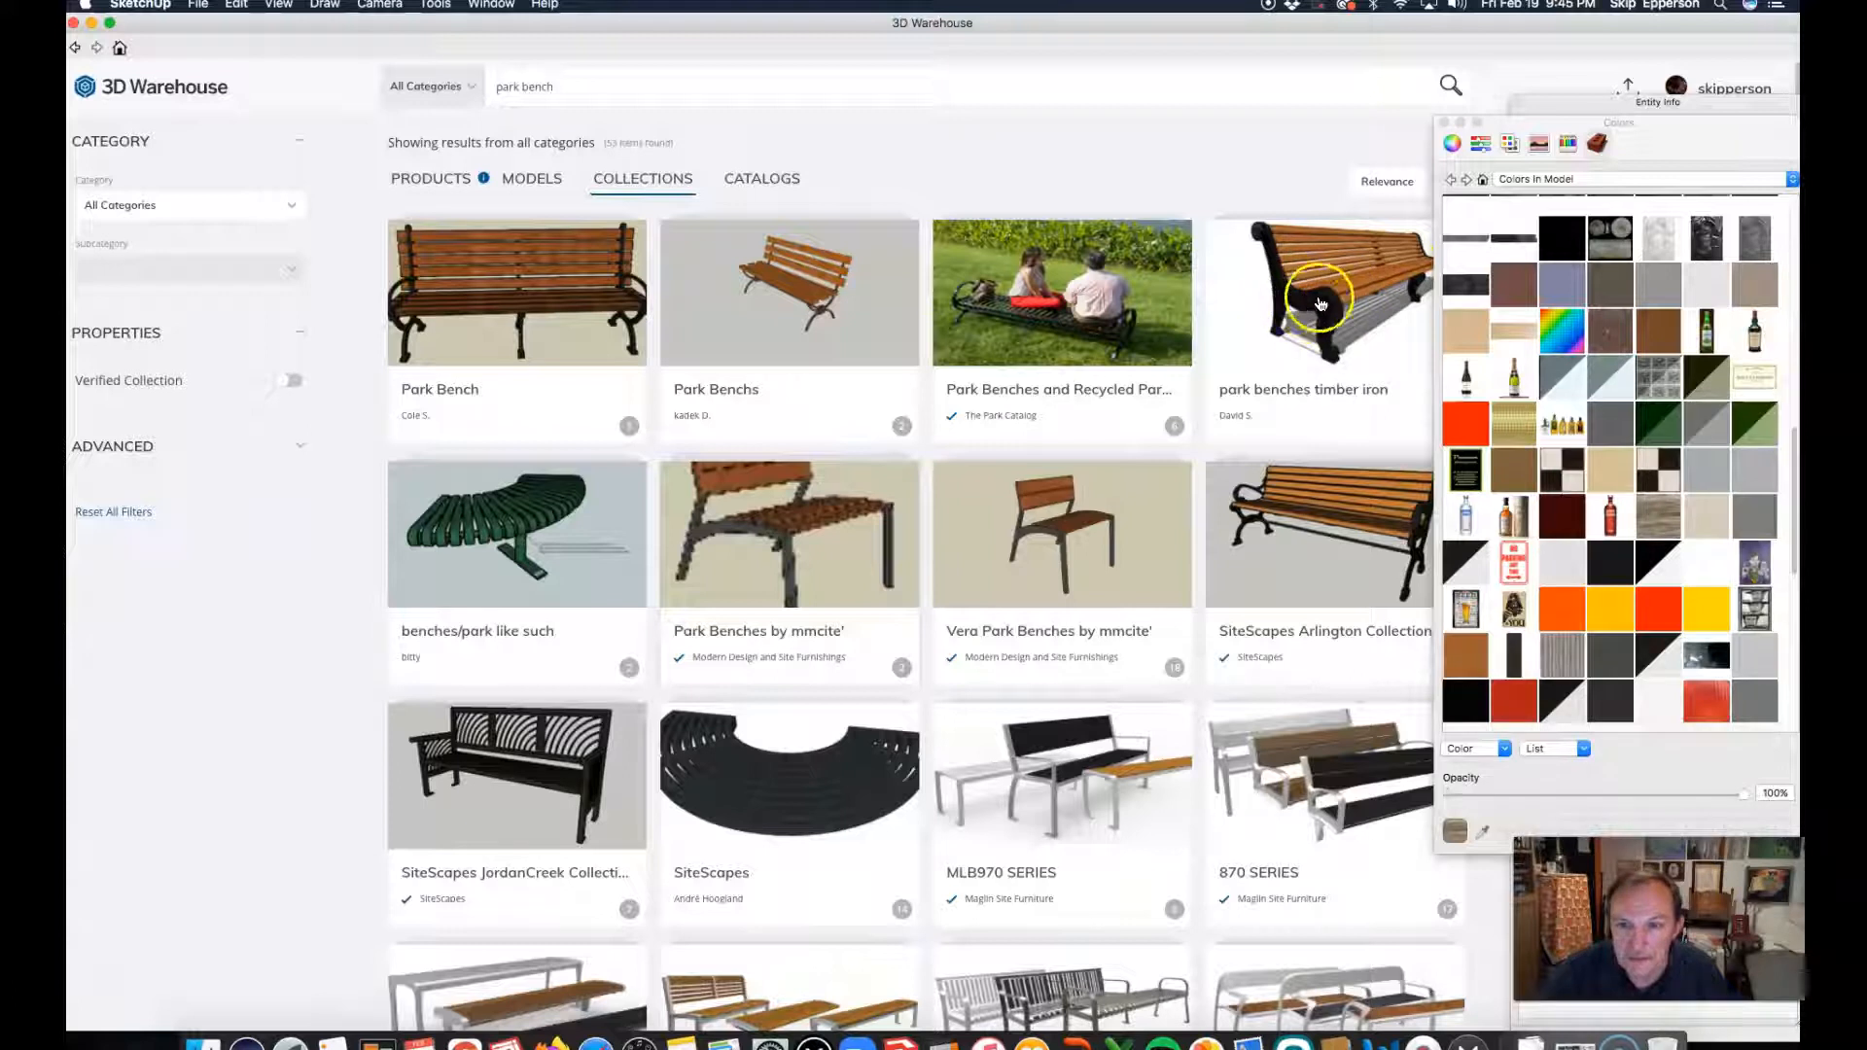
pyautogui.scroll(-10, 1313, 326)
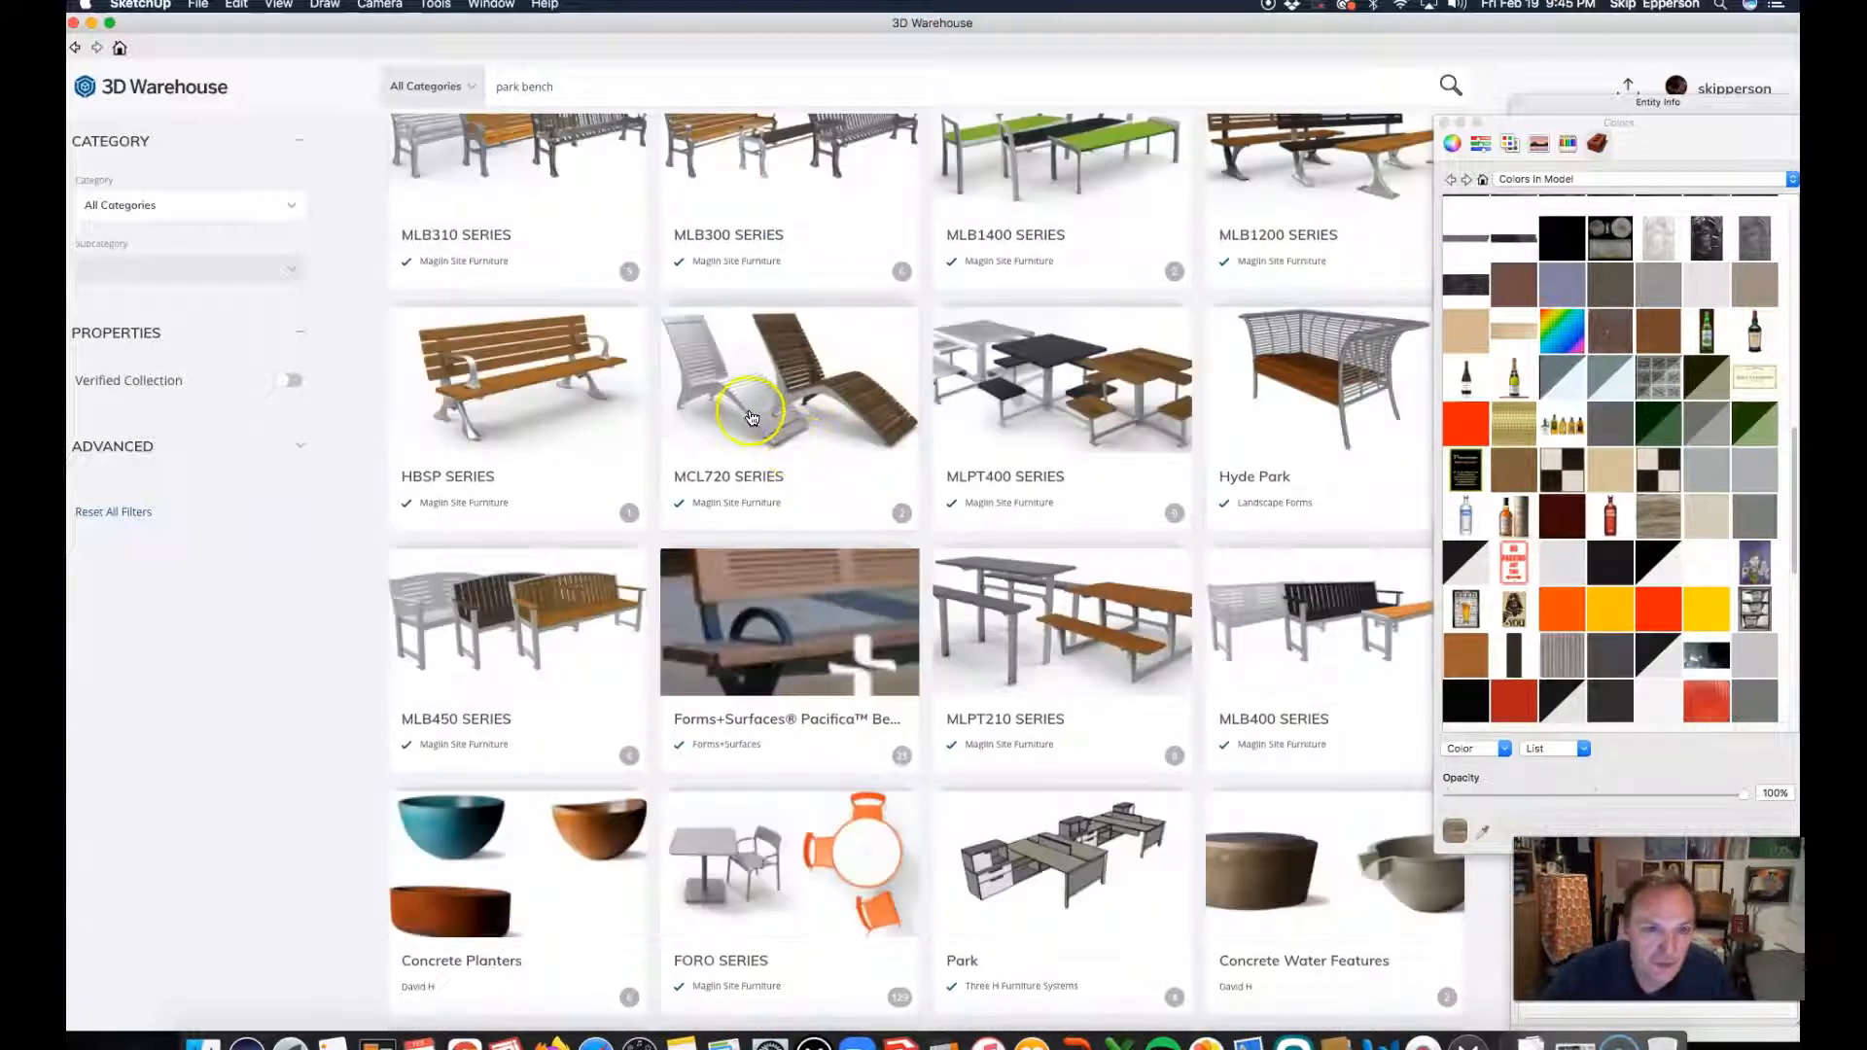
pyautogui.scroll(5, 750, 415)
pyautogui.scroll(9, 750, 408)
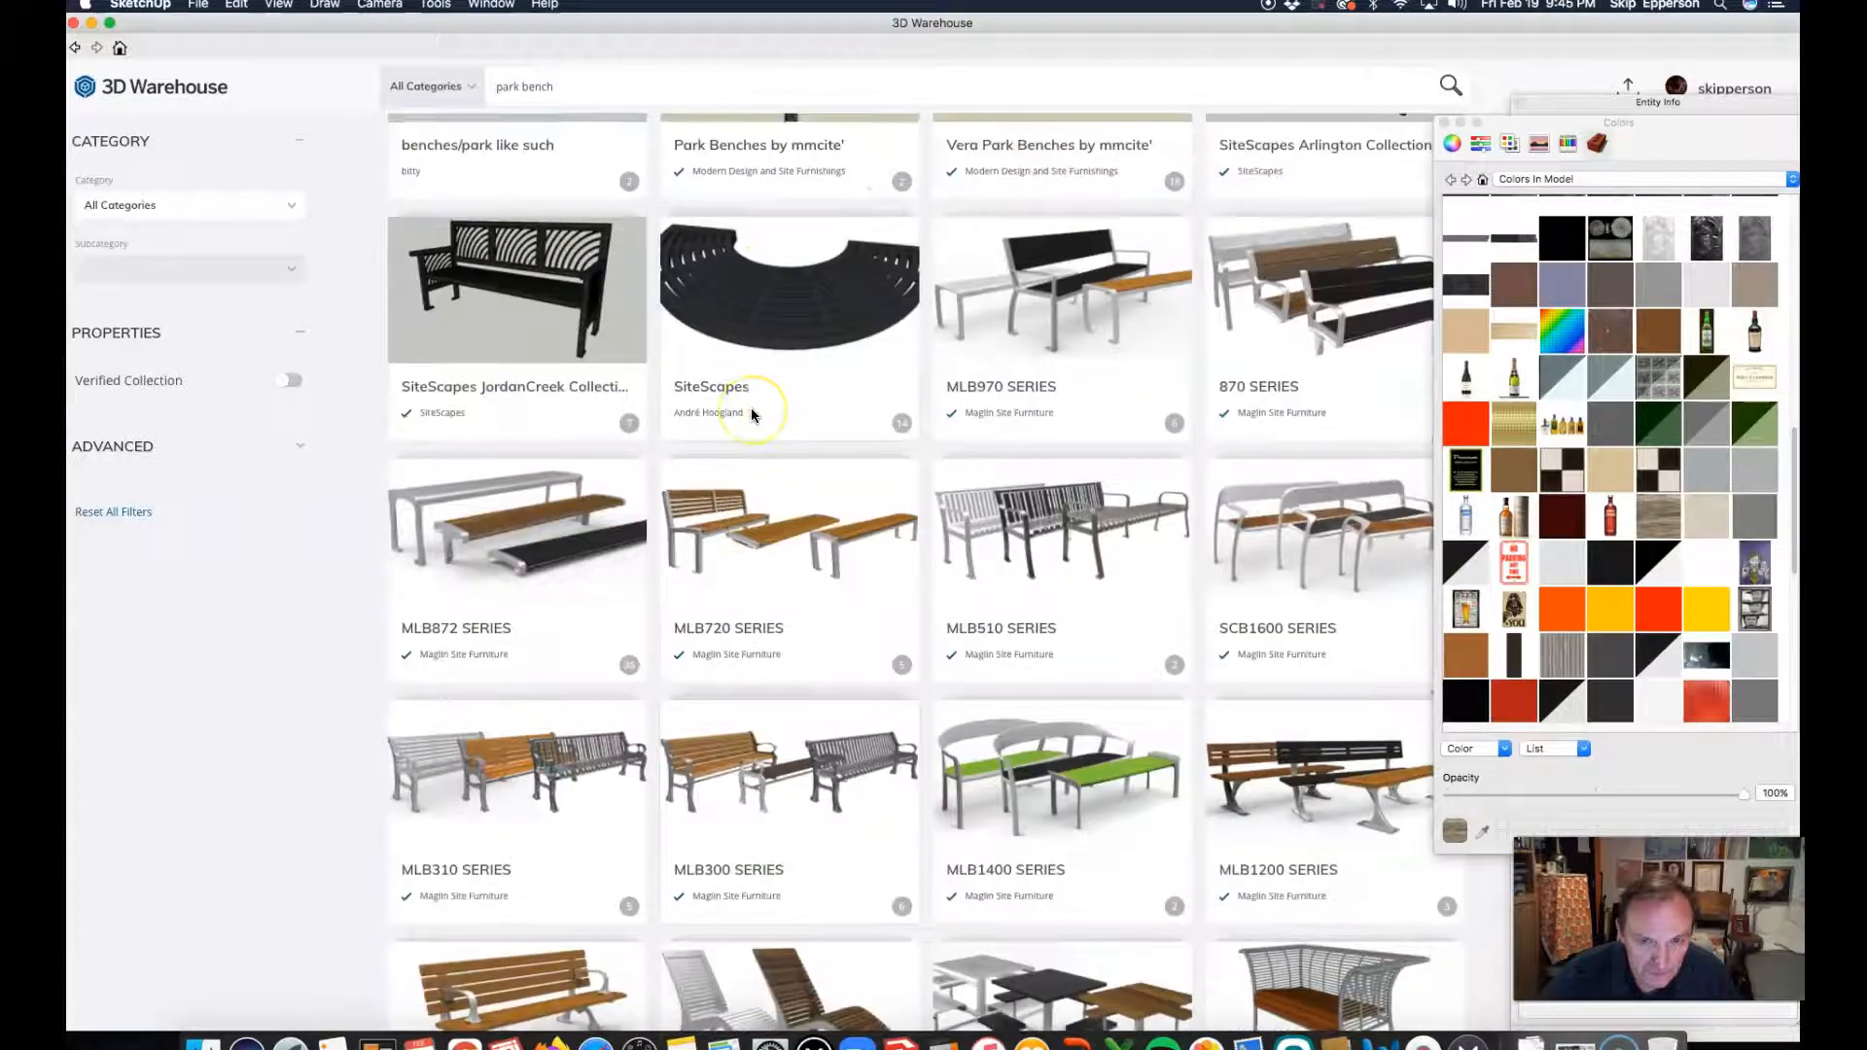
pyautogui.scroll(-12, 815, 378)
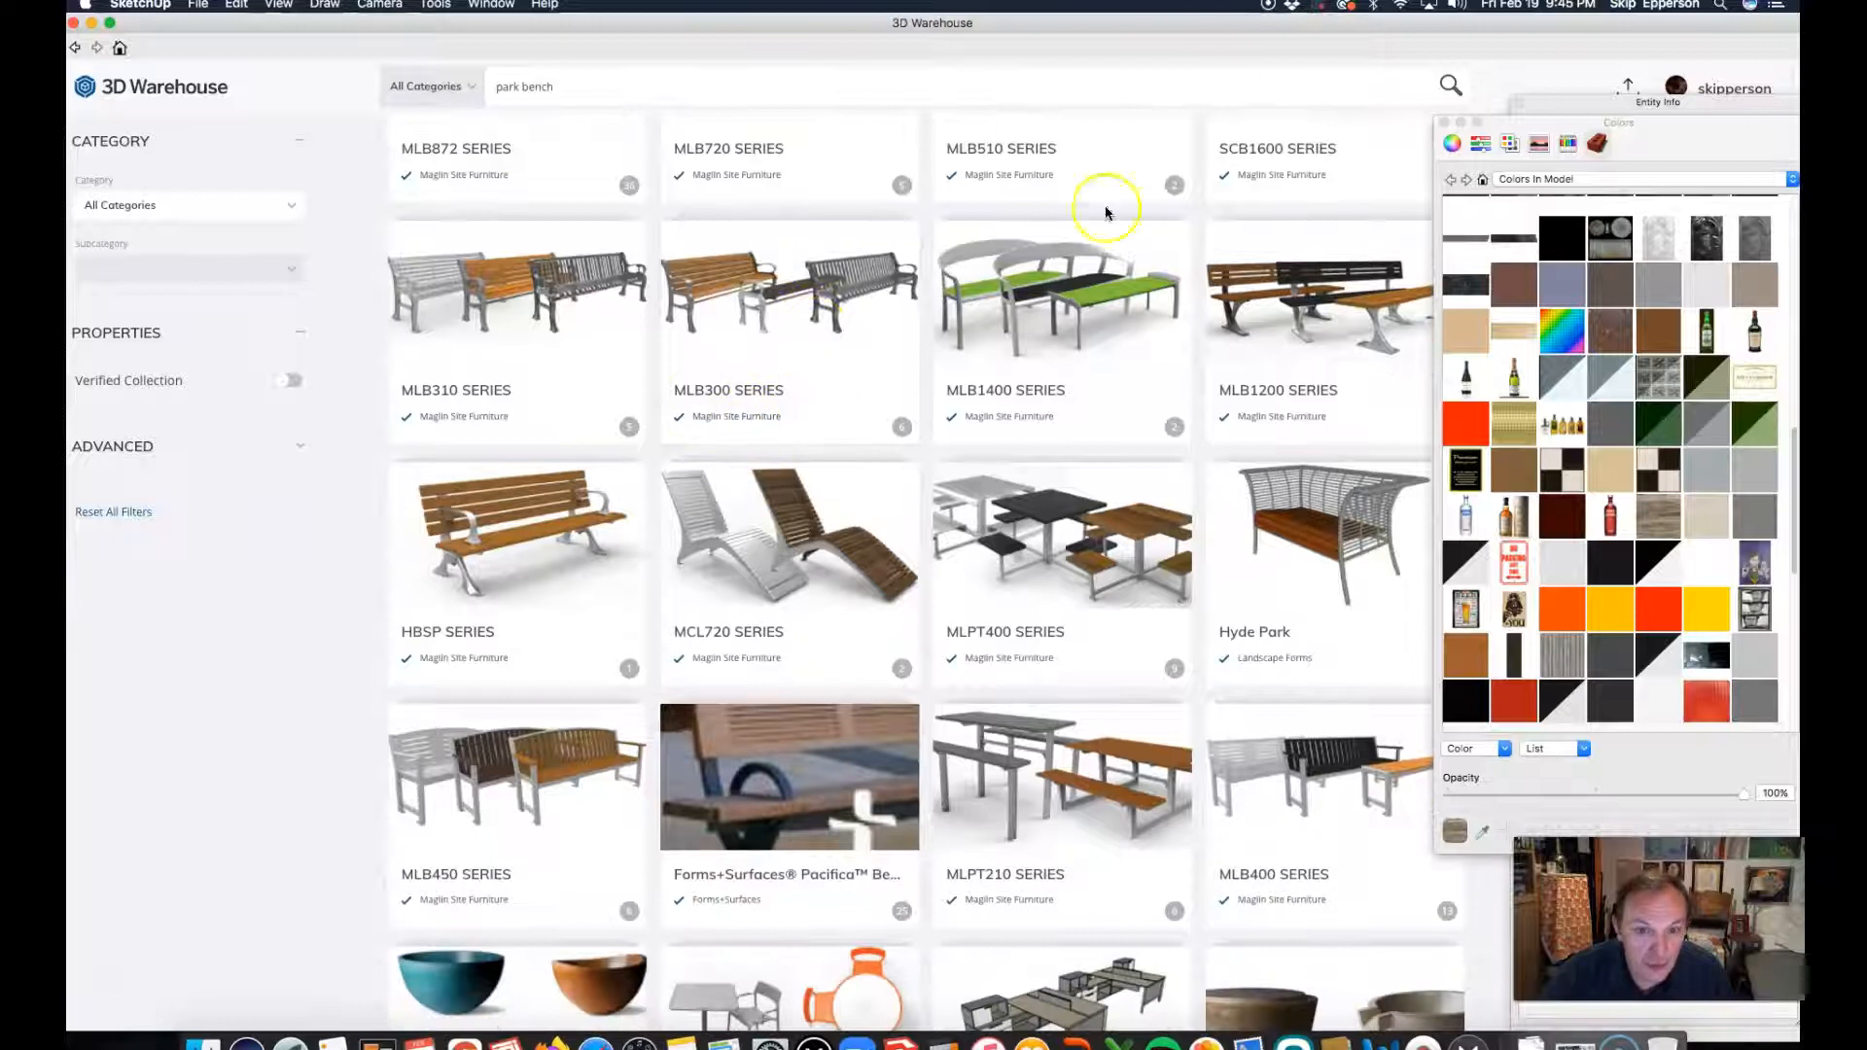
pyautogui.scroll(8, 1070, 301)
pyautogui.scroll(-3, 1012, 298)
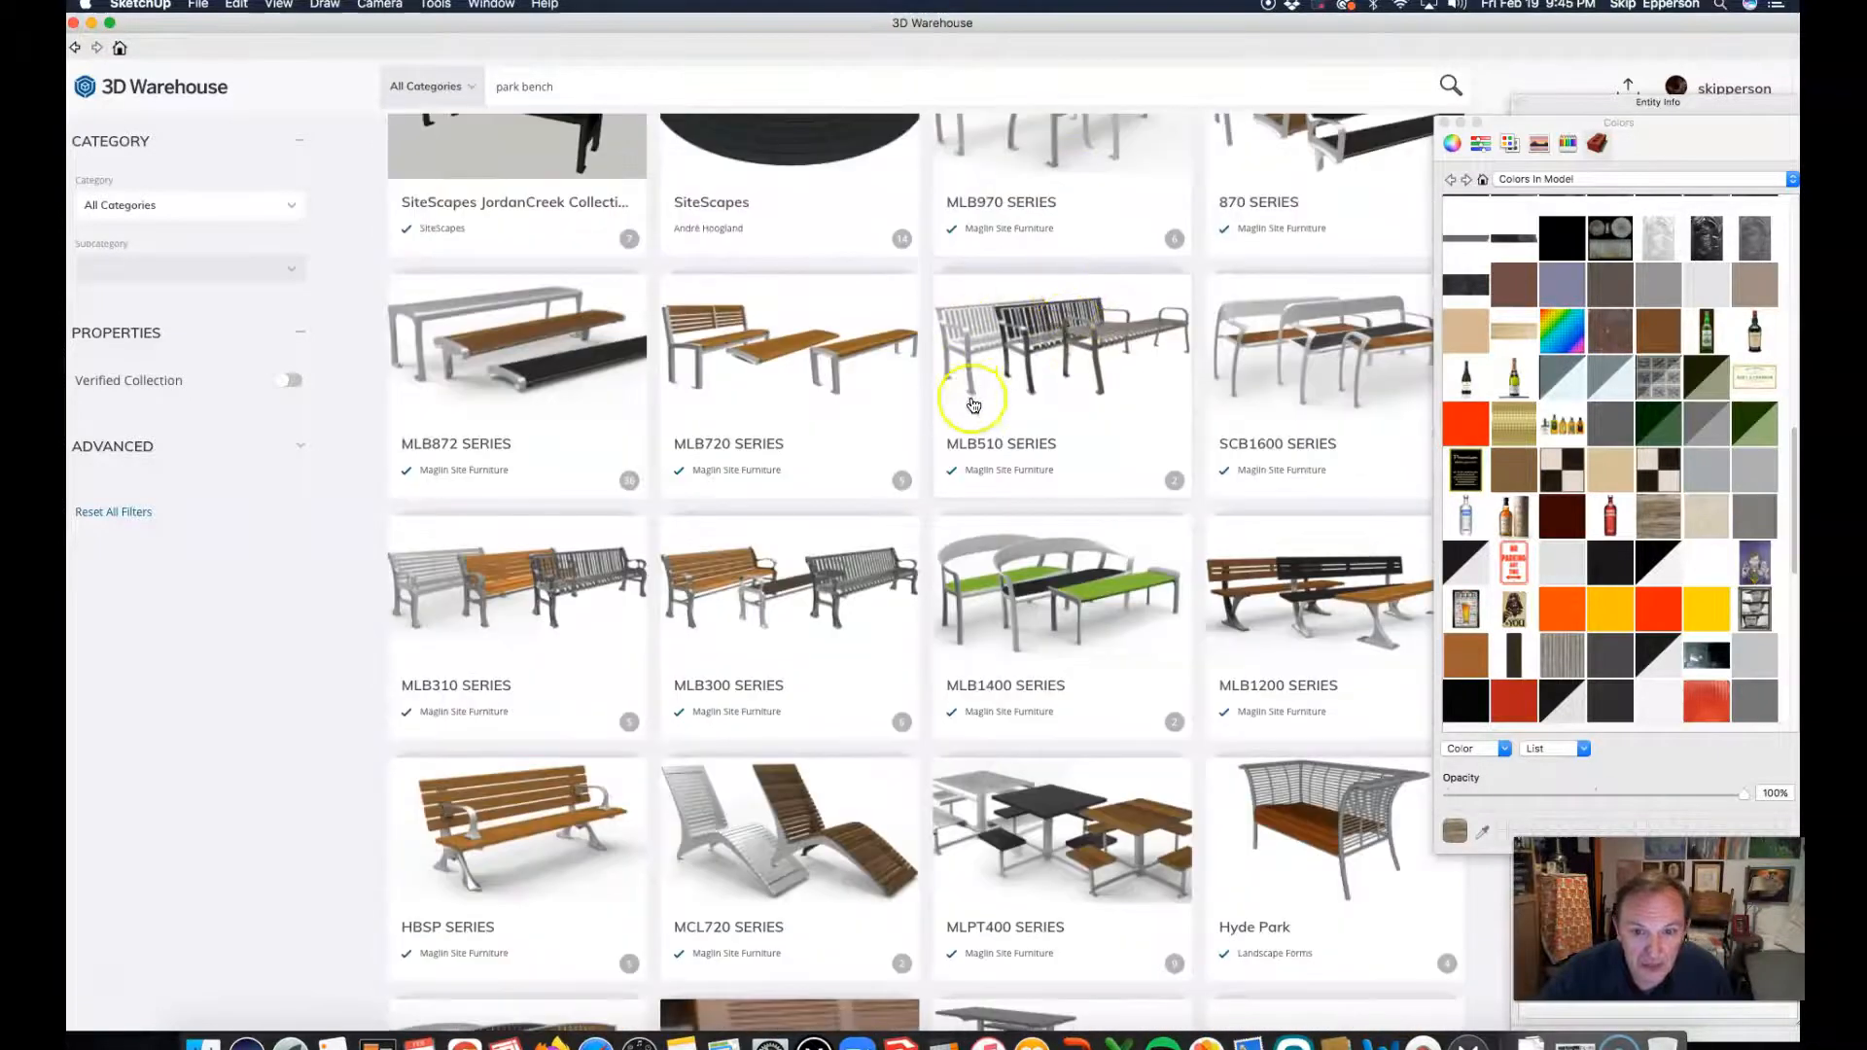
pyautogui.scroll(-8, 905, 350)
pyautogui.scroll(-8, 1051, 377)
pyautogui.scroll(-10, 1052, 381)
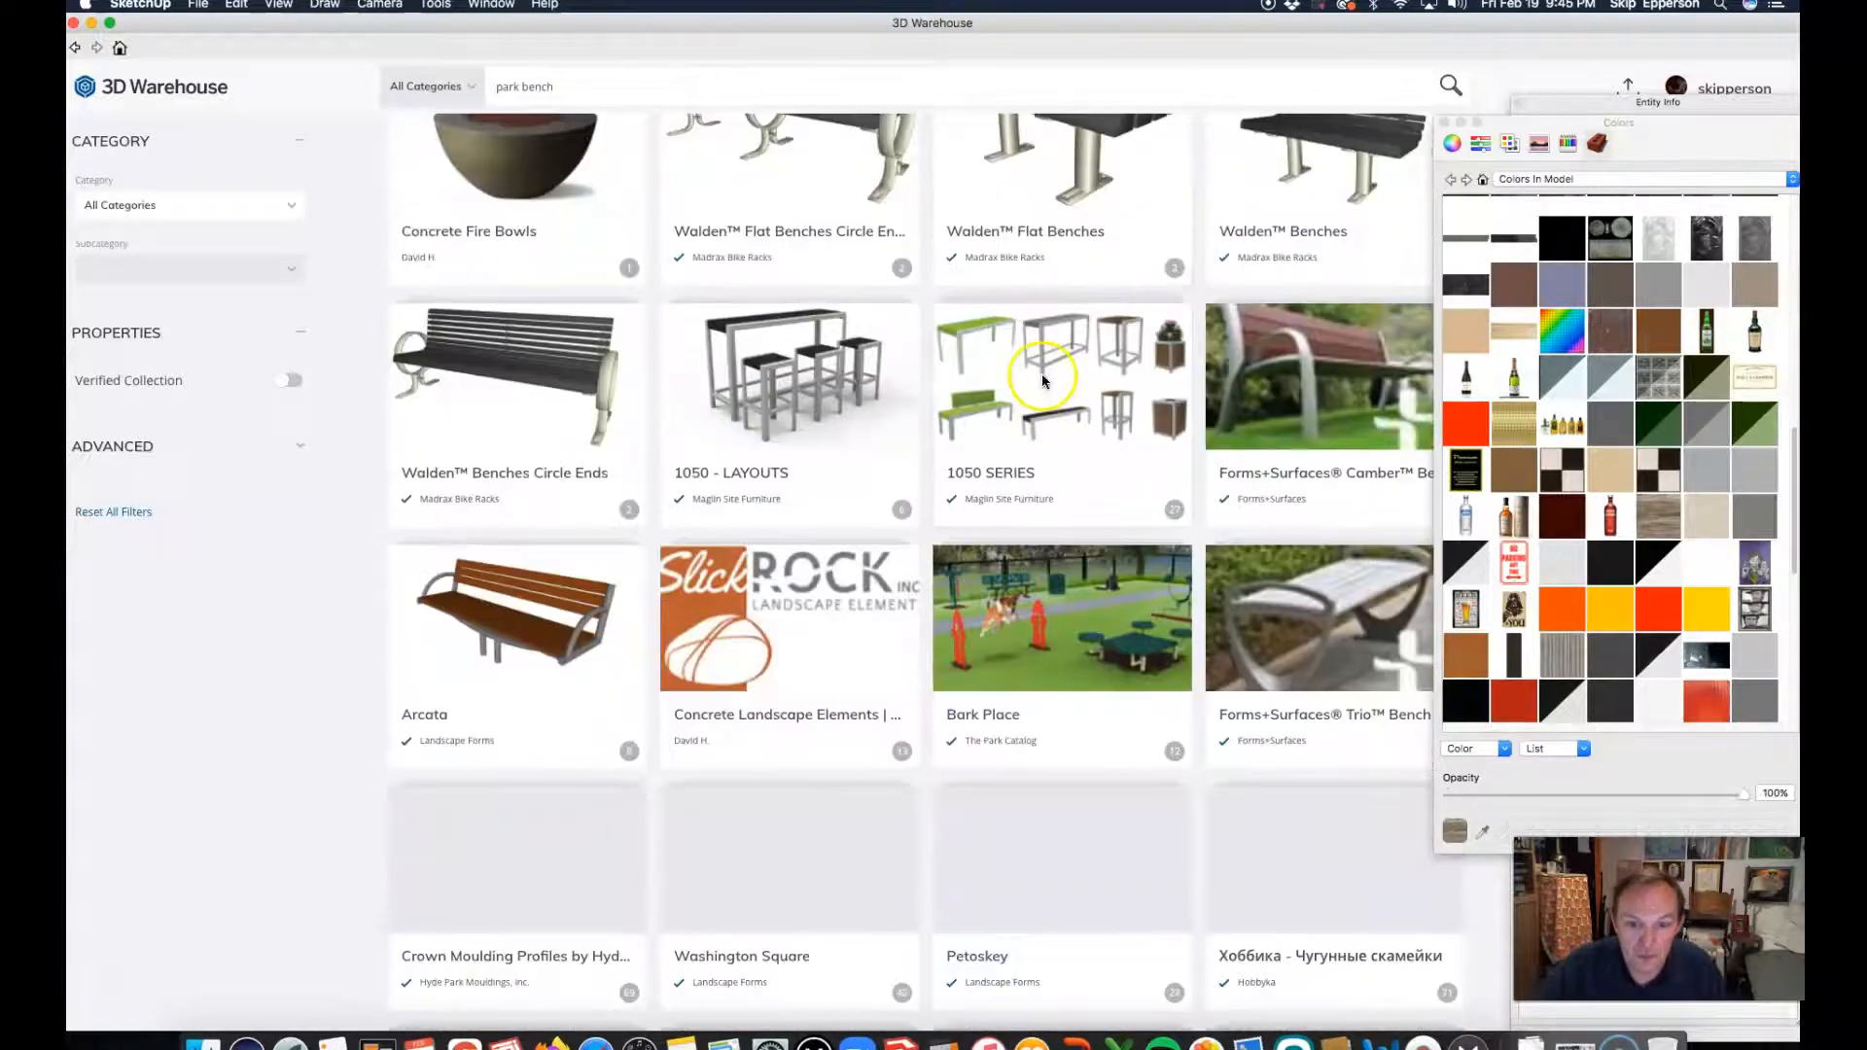
pyautogui.scroll(-2, 1017, 378)
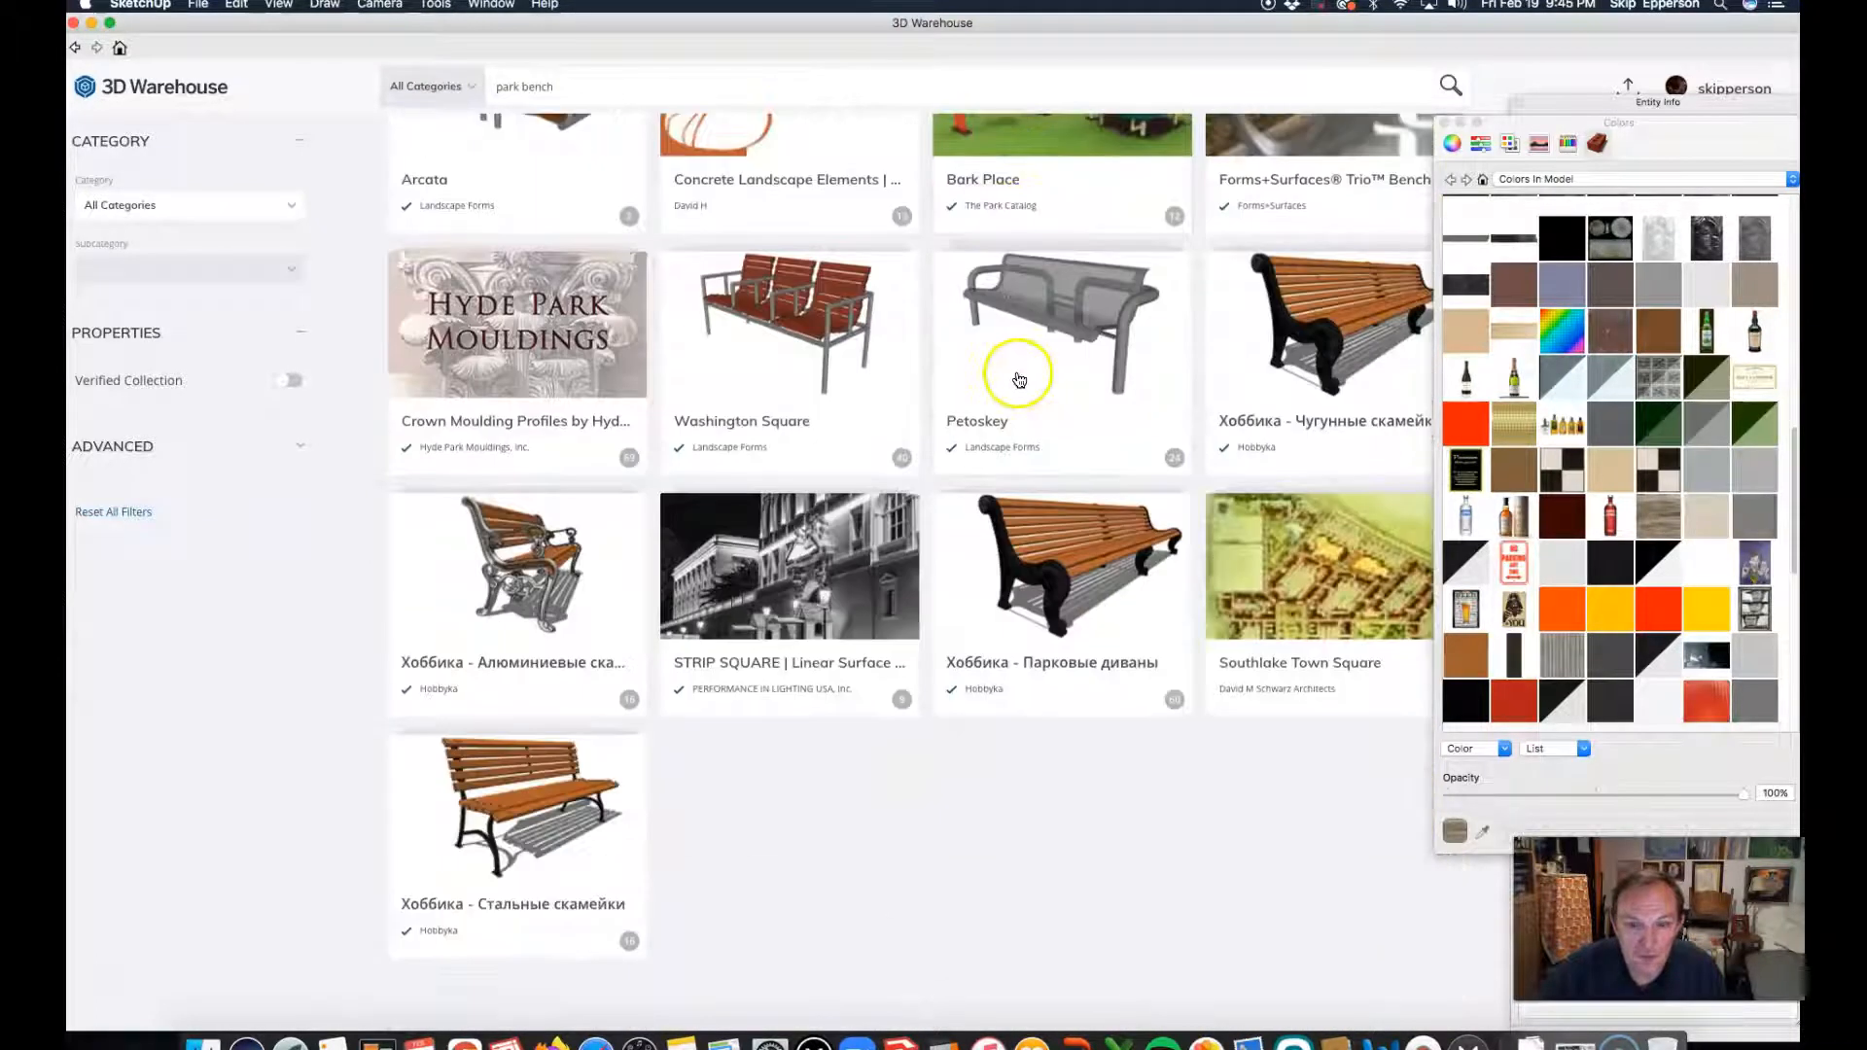
pyautogui.scroll(3, 917, 389)
pyautogui.scroll(-4, 917, 399)
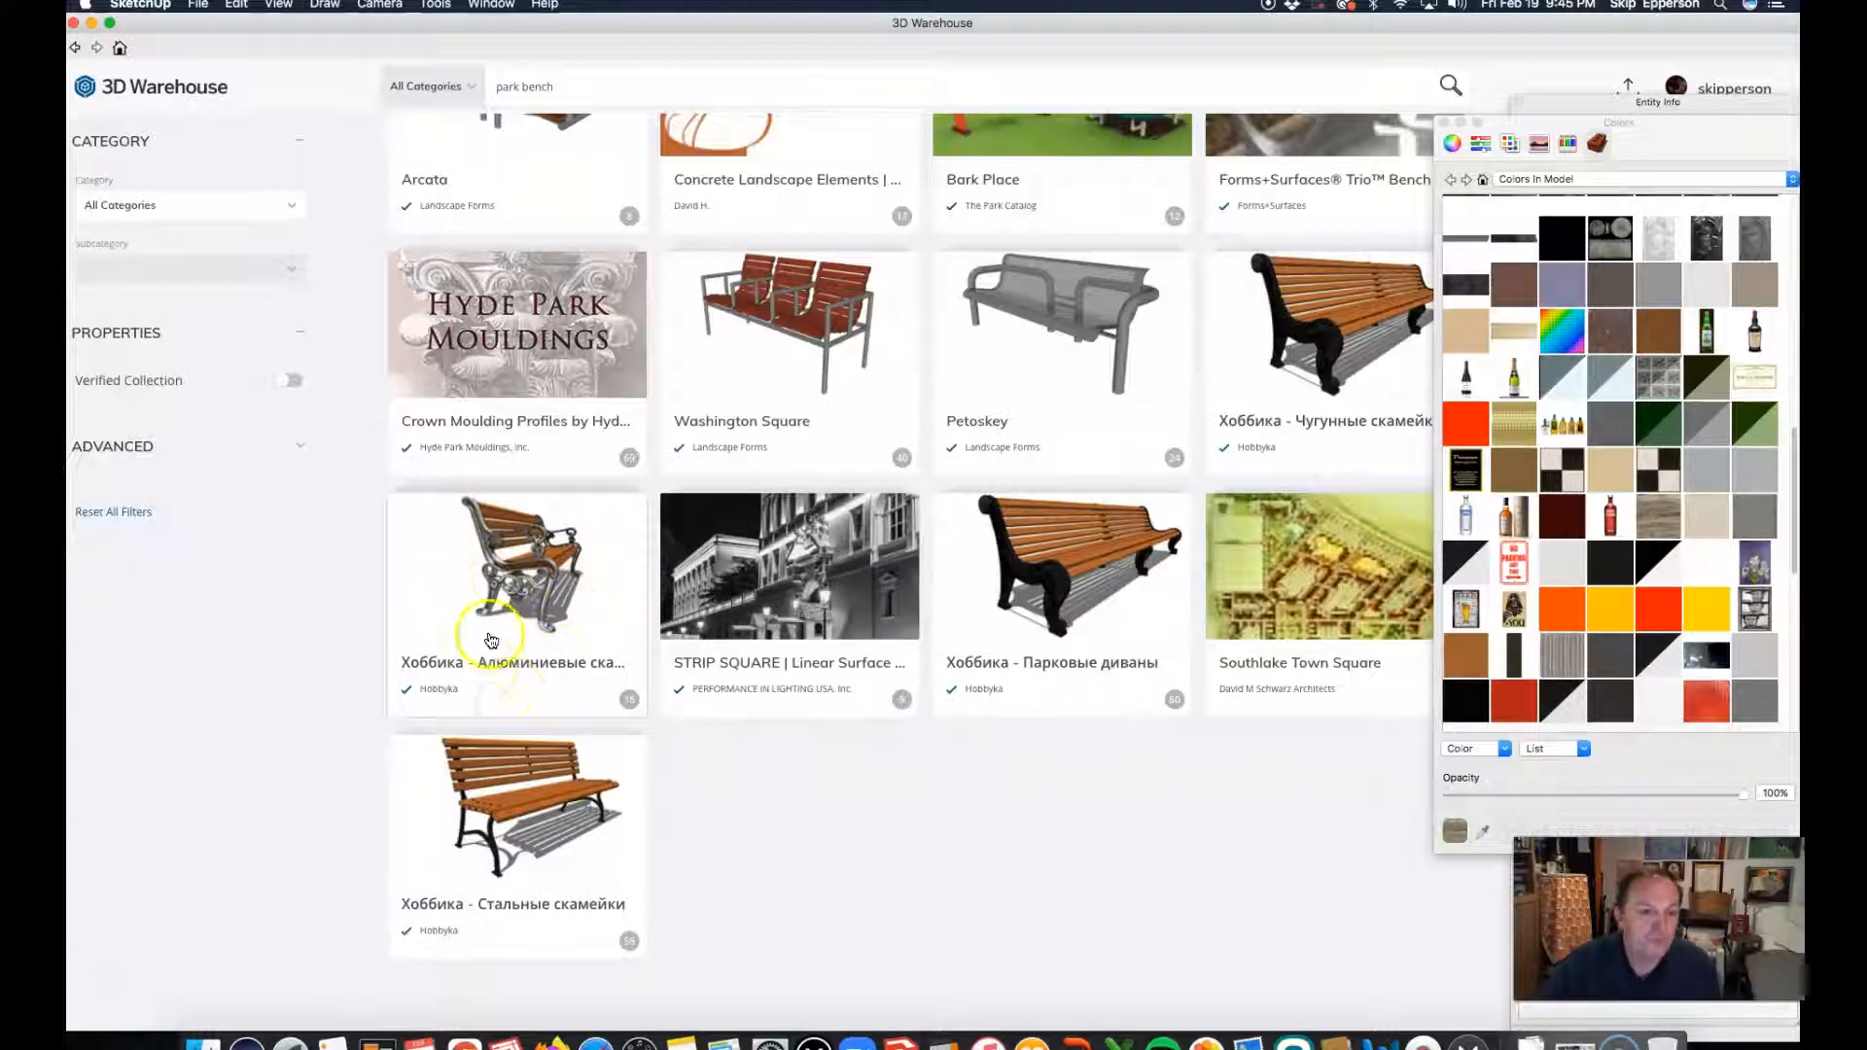
# Step: View the ornate aluminium bench in the "Хоббика - Алюминиевые скамейки" collection and close the 3D Warehouse
pyautogui.click(524, 587)
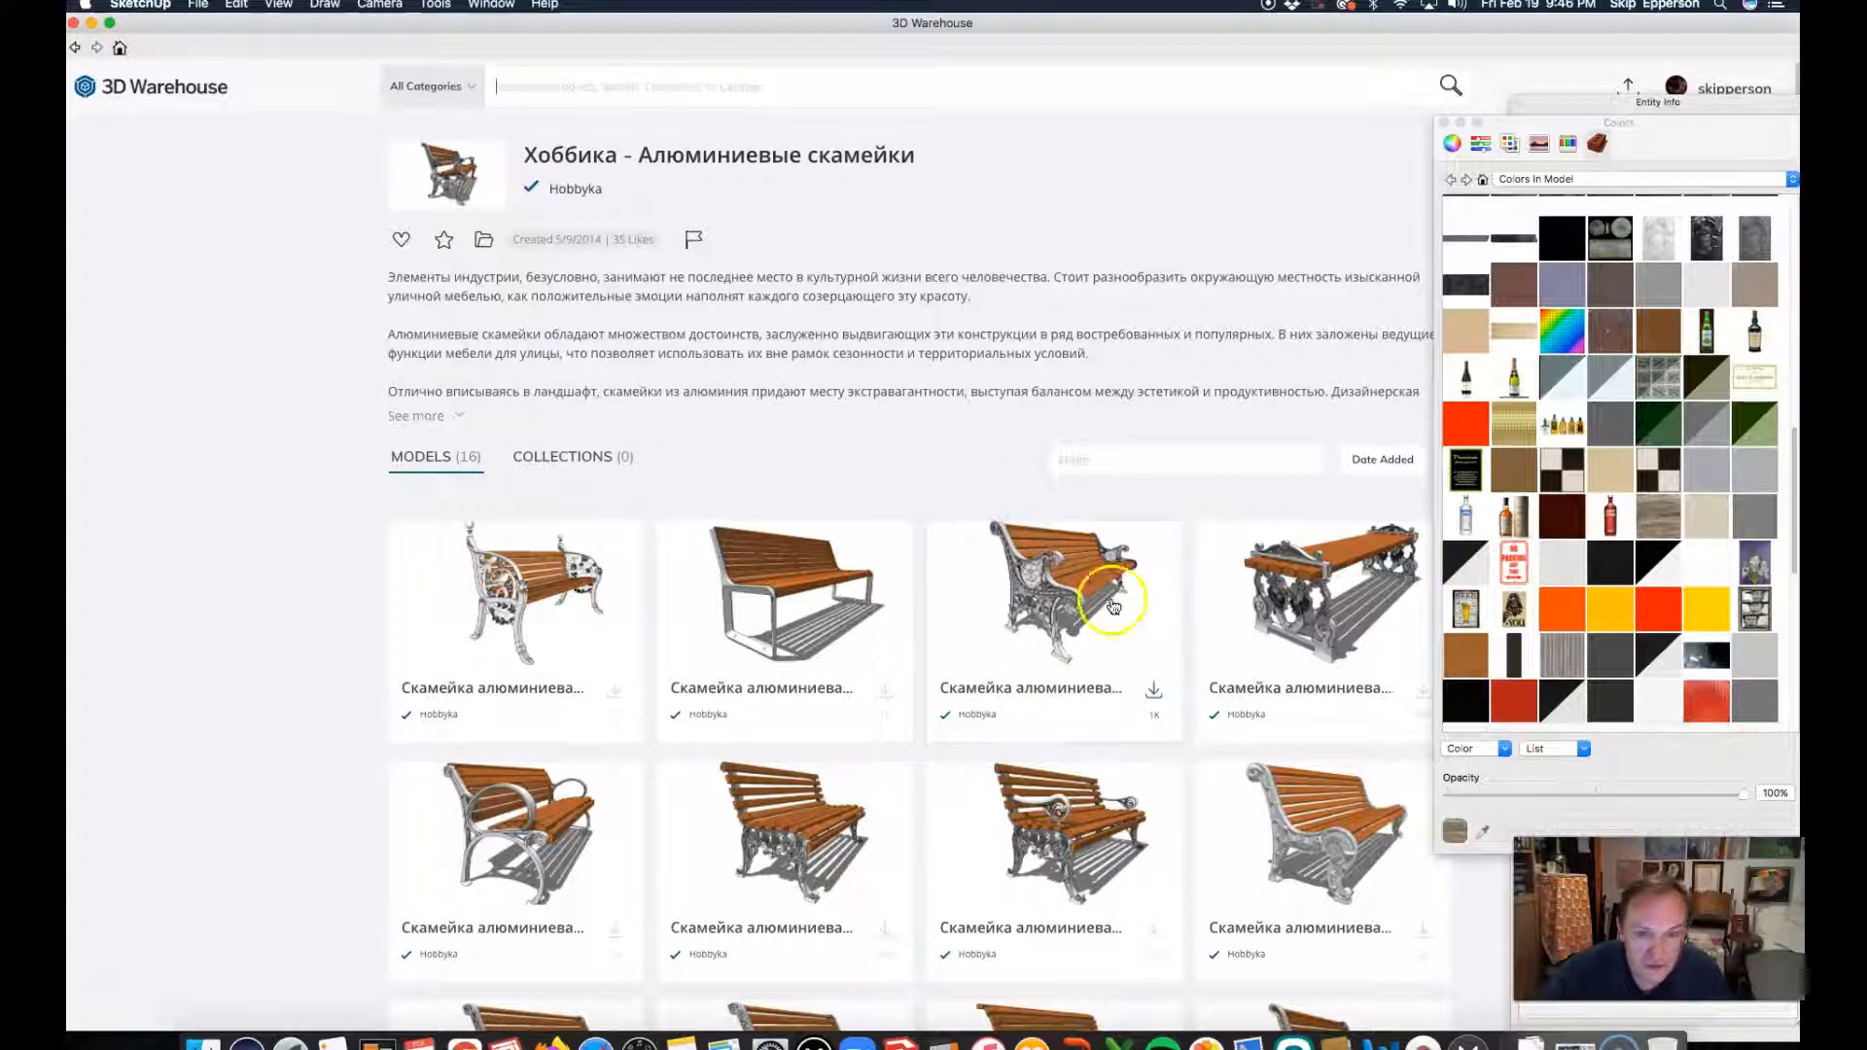
pyautogui.click(1059, 583)
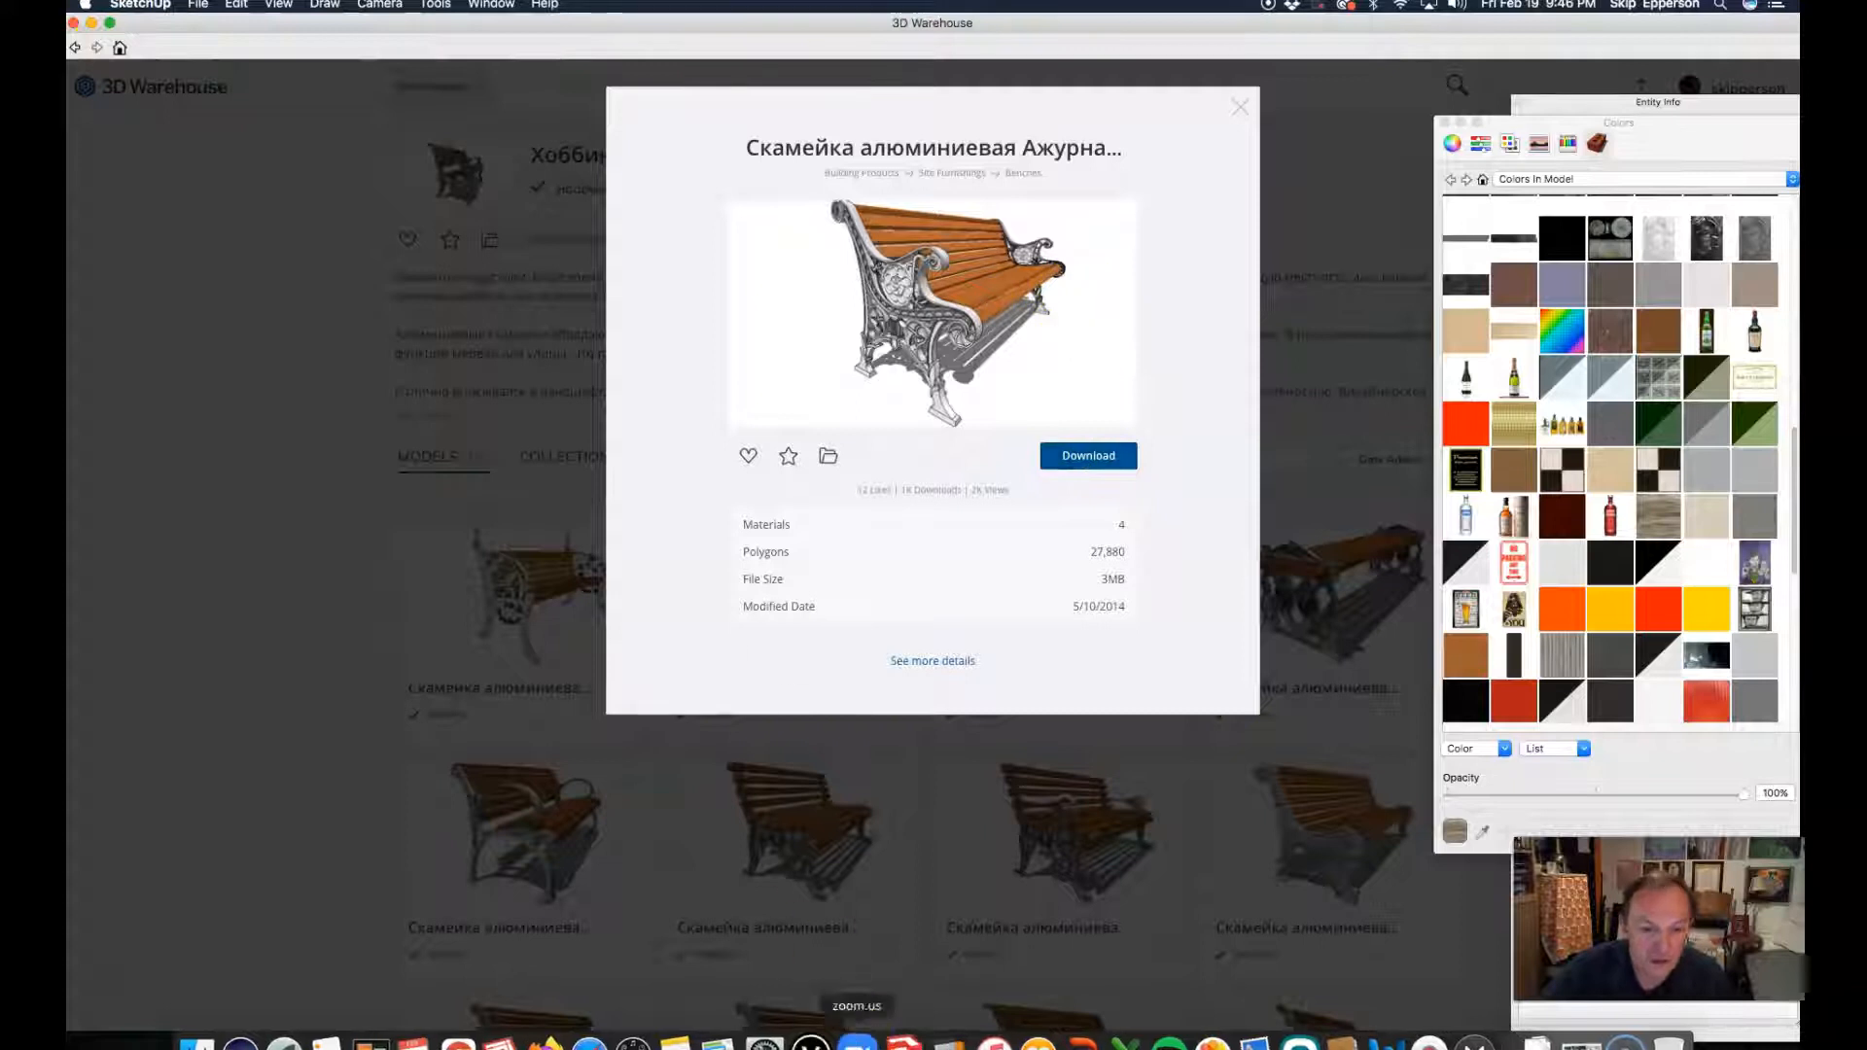
pyautogui.click(74, 24)
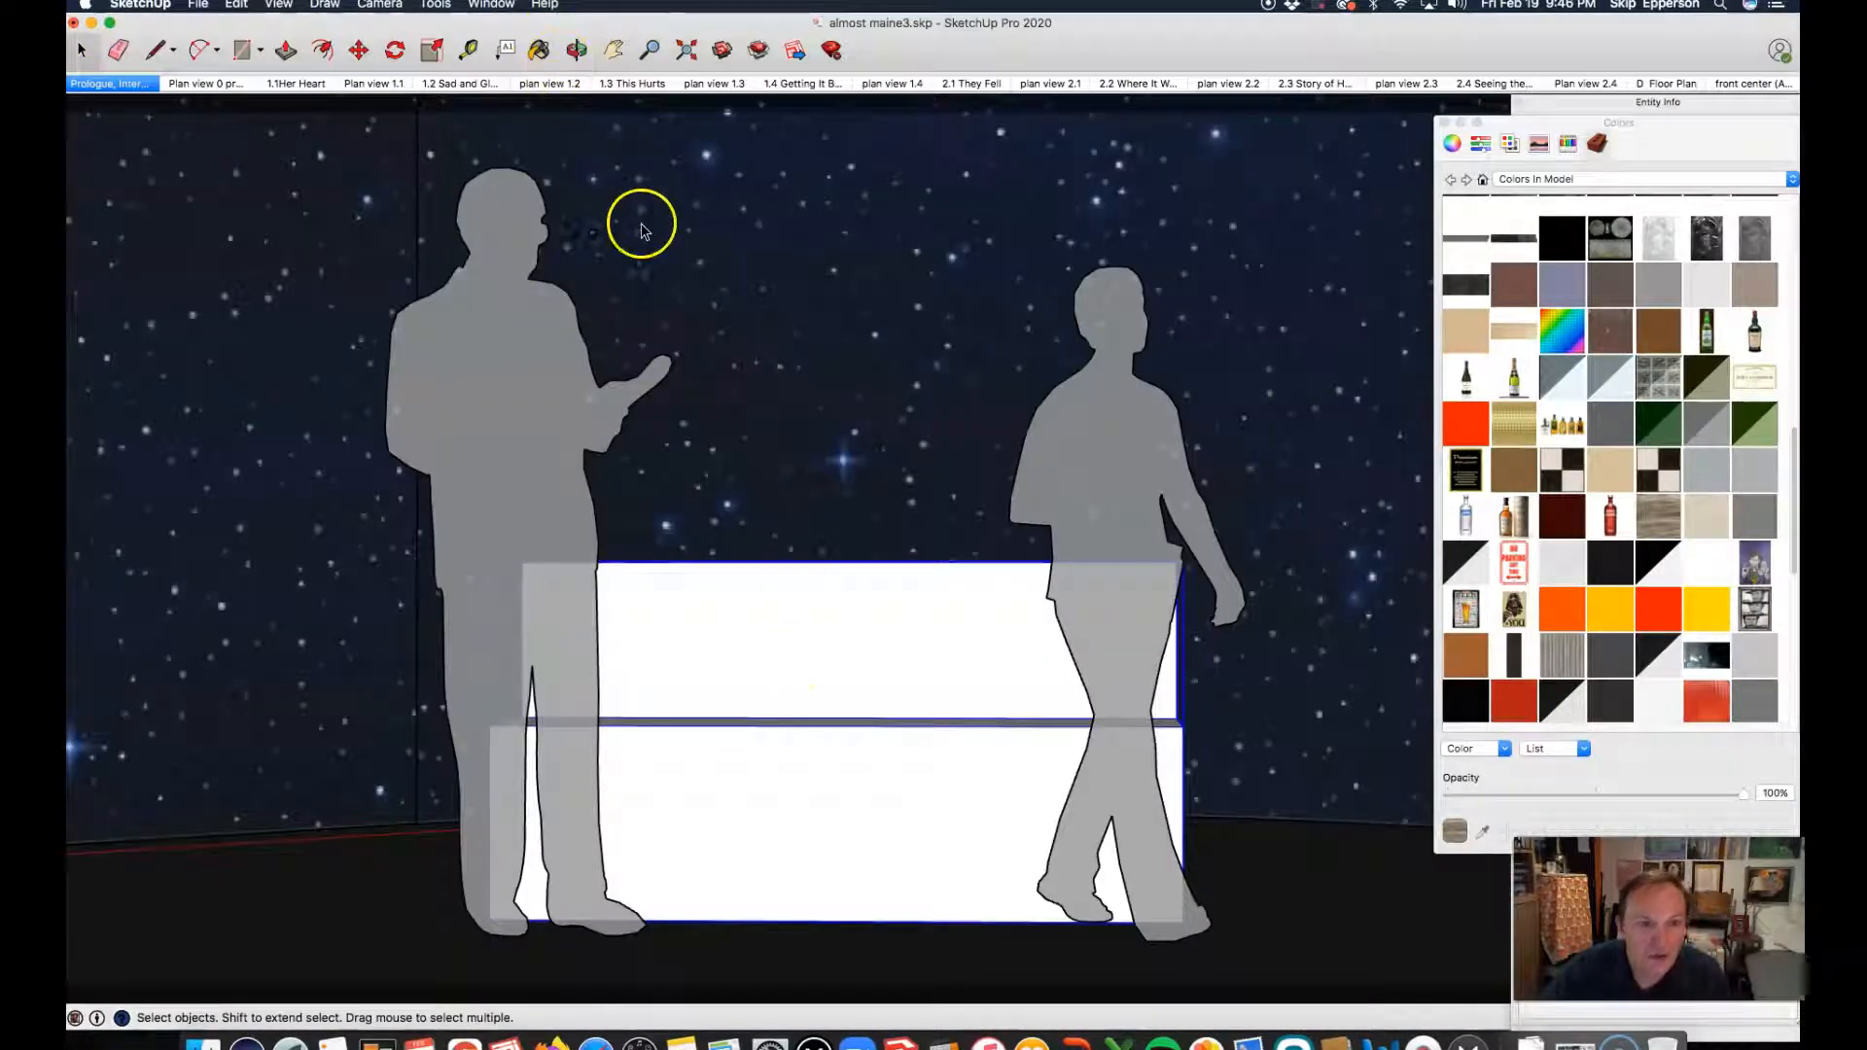
# Step: Move the slatted park bench by its front bottom corner across the stage to the front edge of the white block bench
pyautogui.scroll(-5, 342, 383)
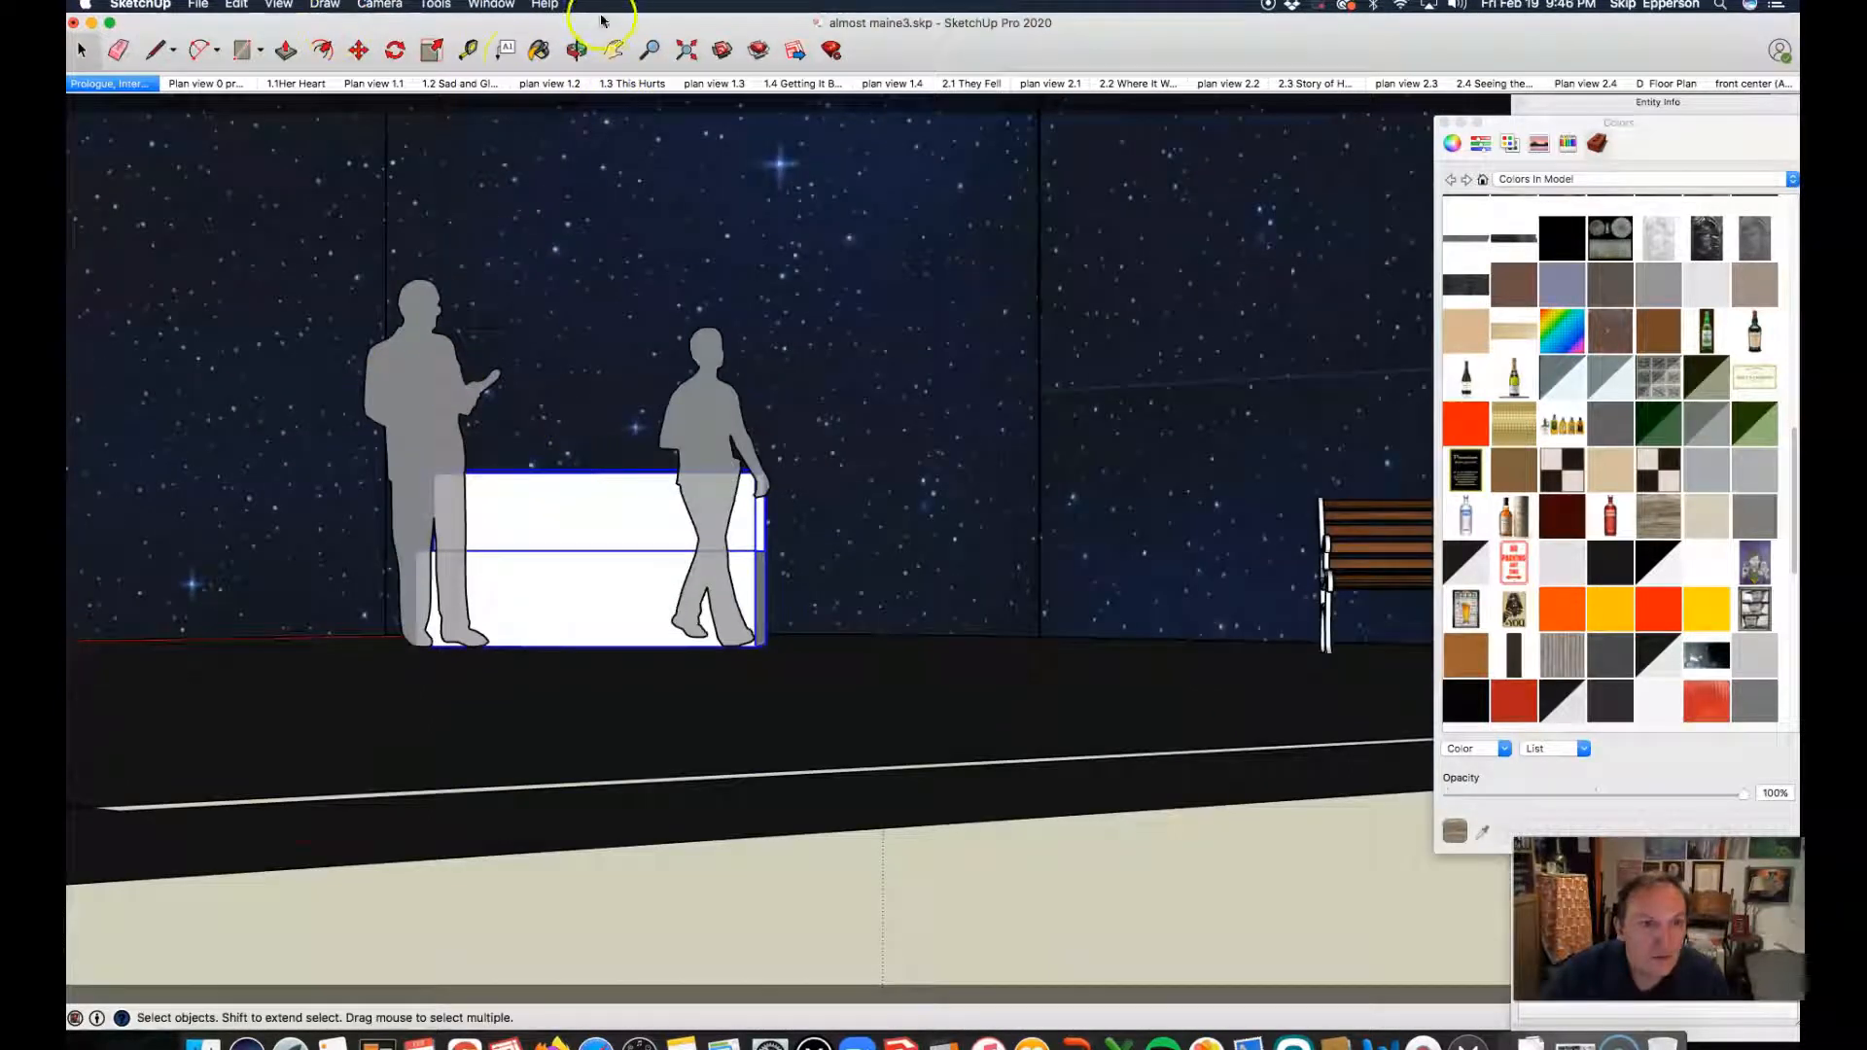
pyautogui.click(574, 50)
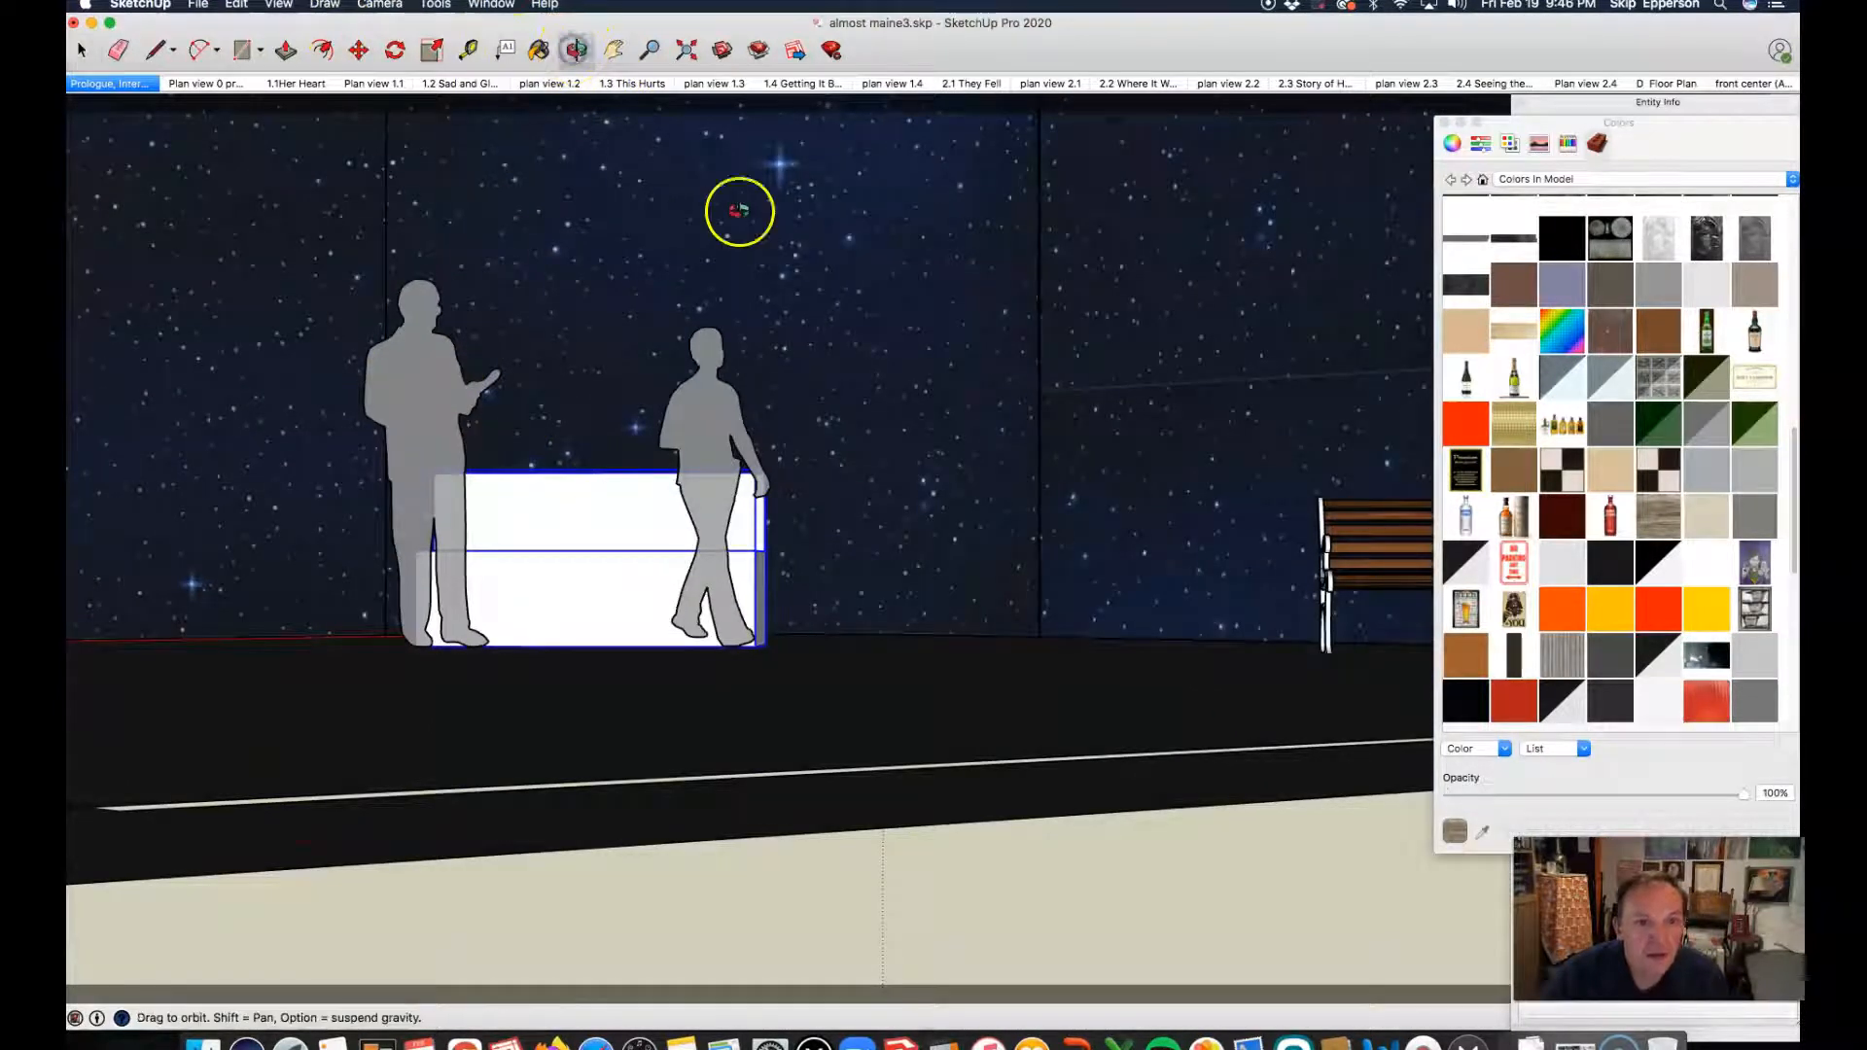
pyautogui.moveTo(923, 270); pyautogui.dragTo(1185, 523)
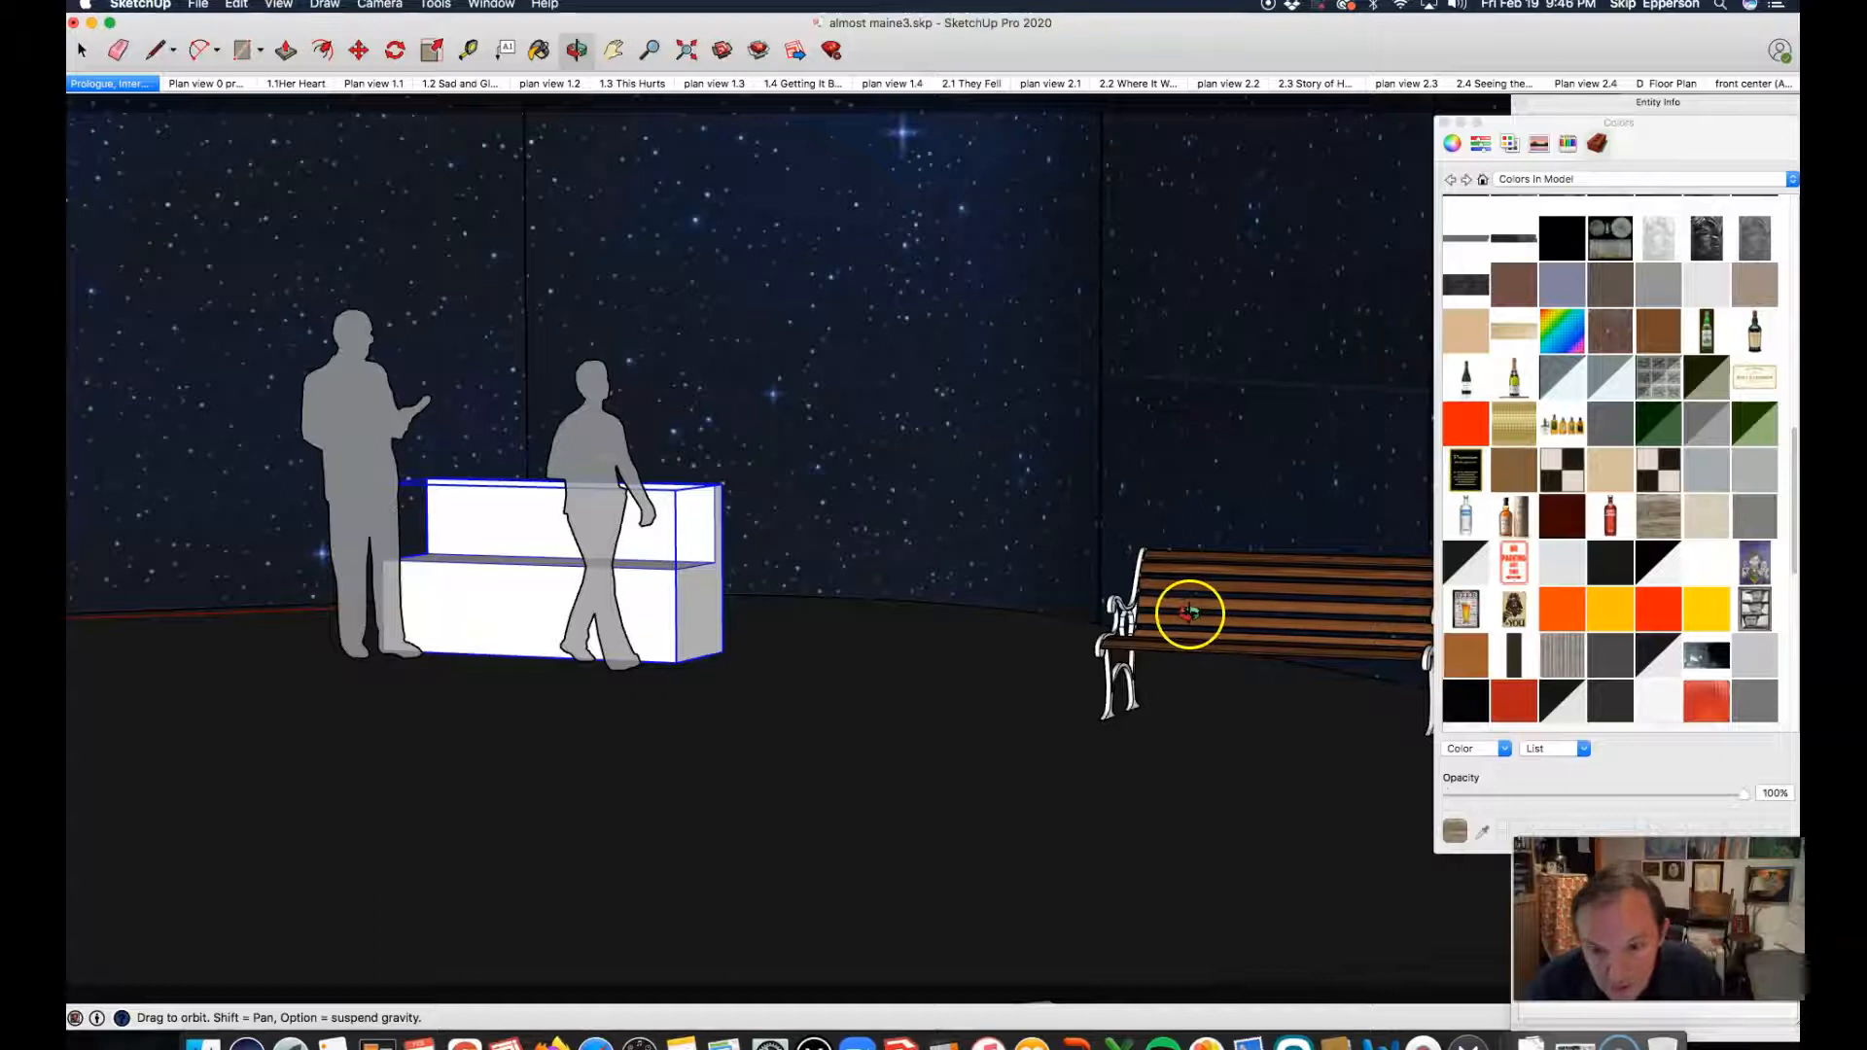
pyautogui.press('space')
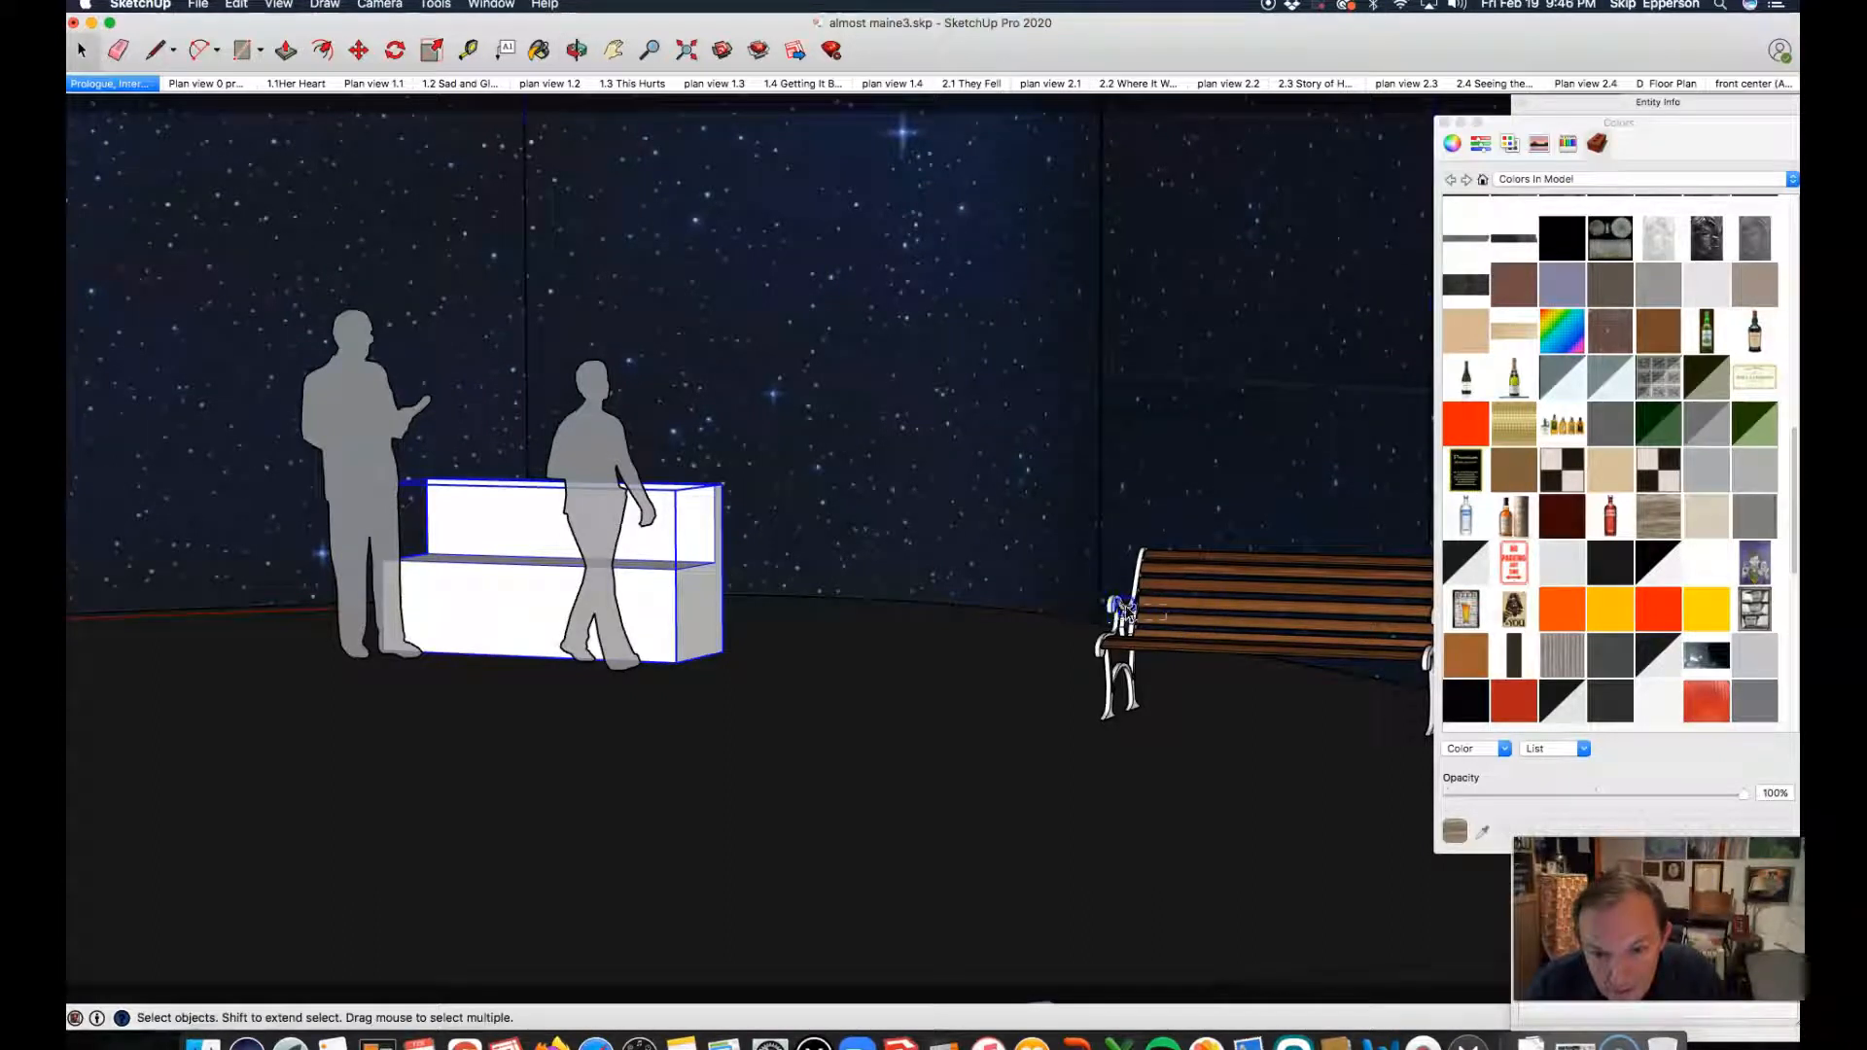
pyautogui.click(1177, 620)
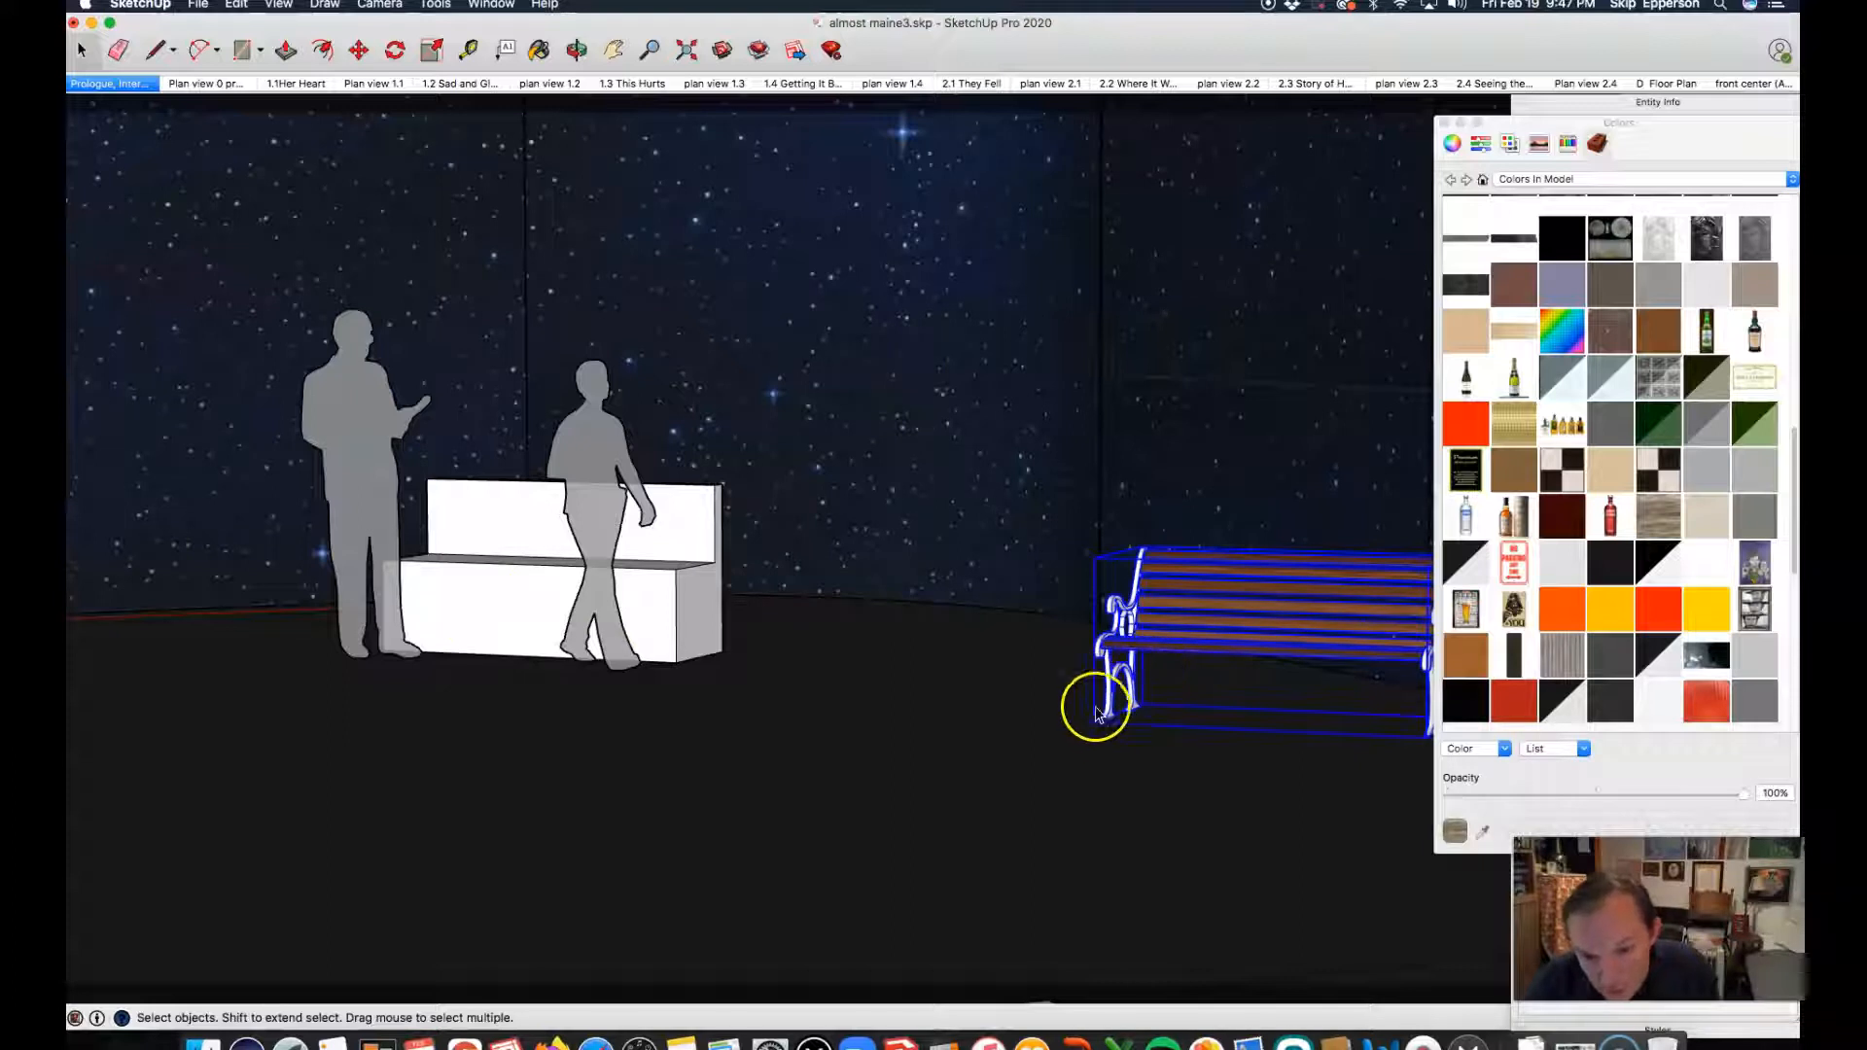
pyautogui.press('m')
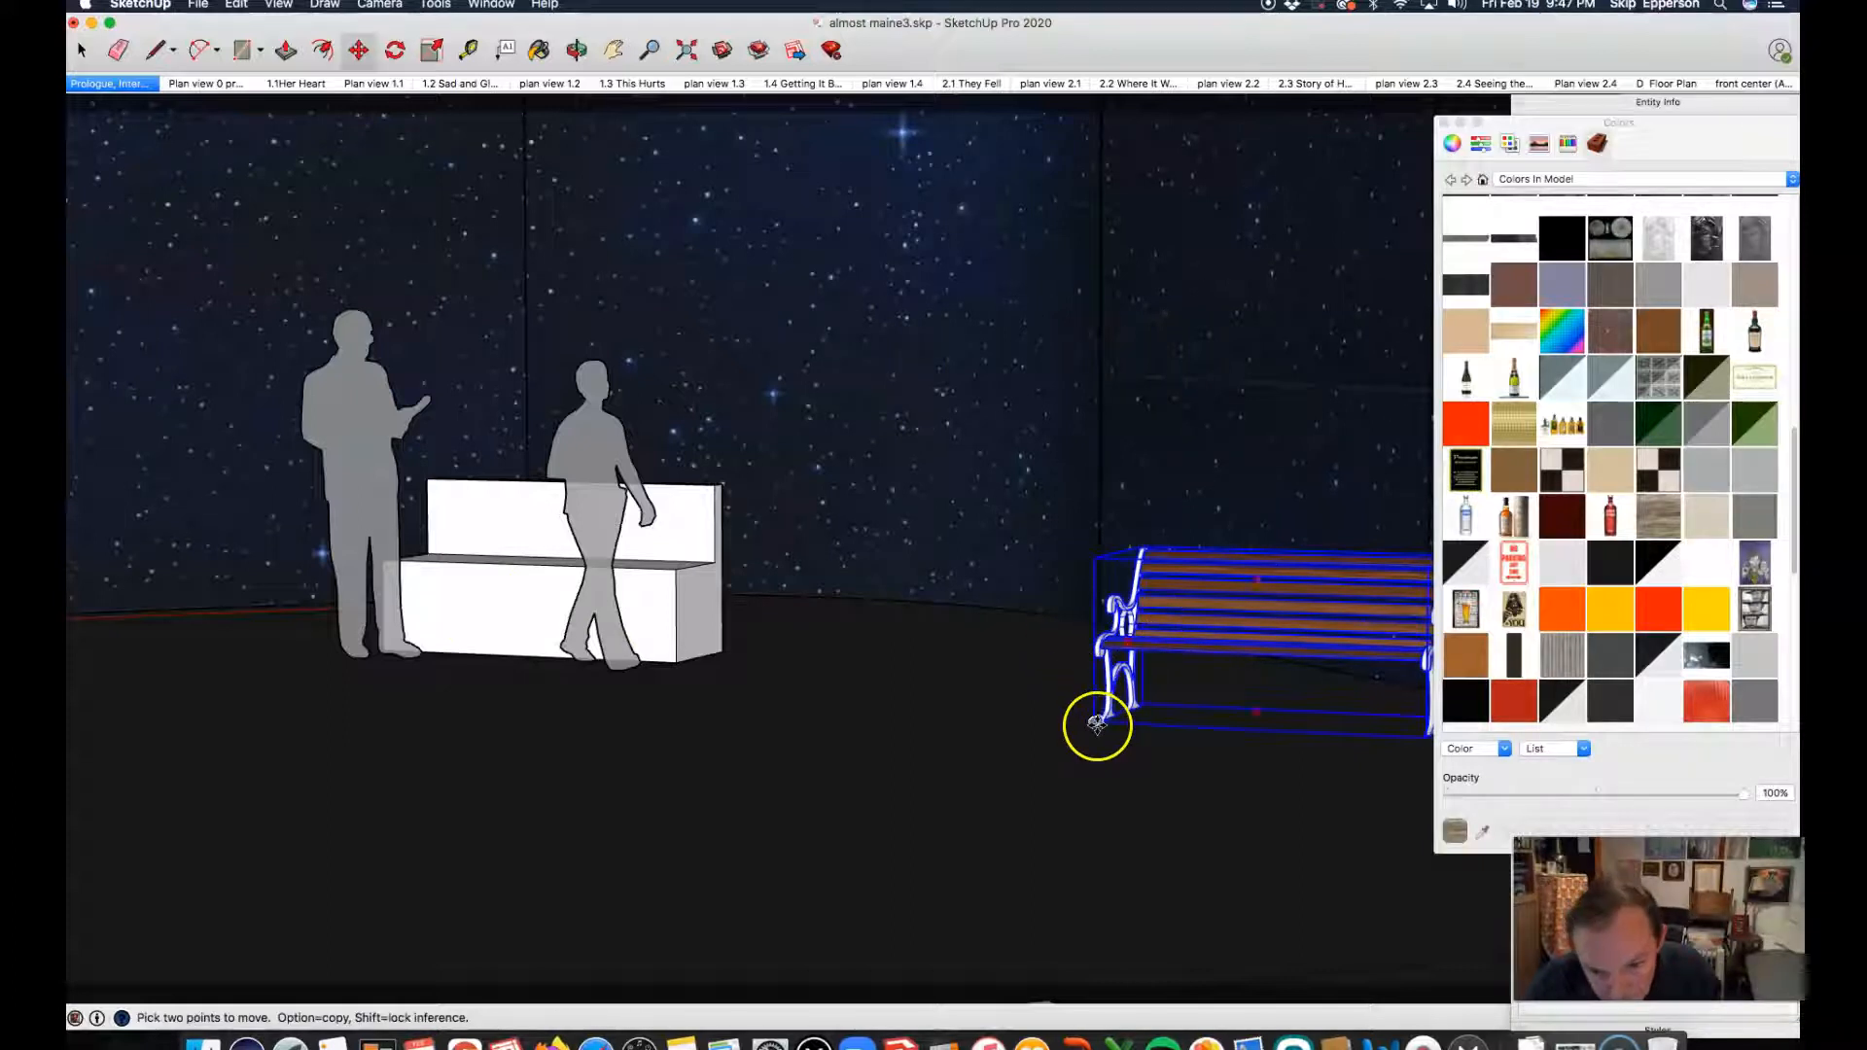
pyautogui.click(1093, 721)
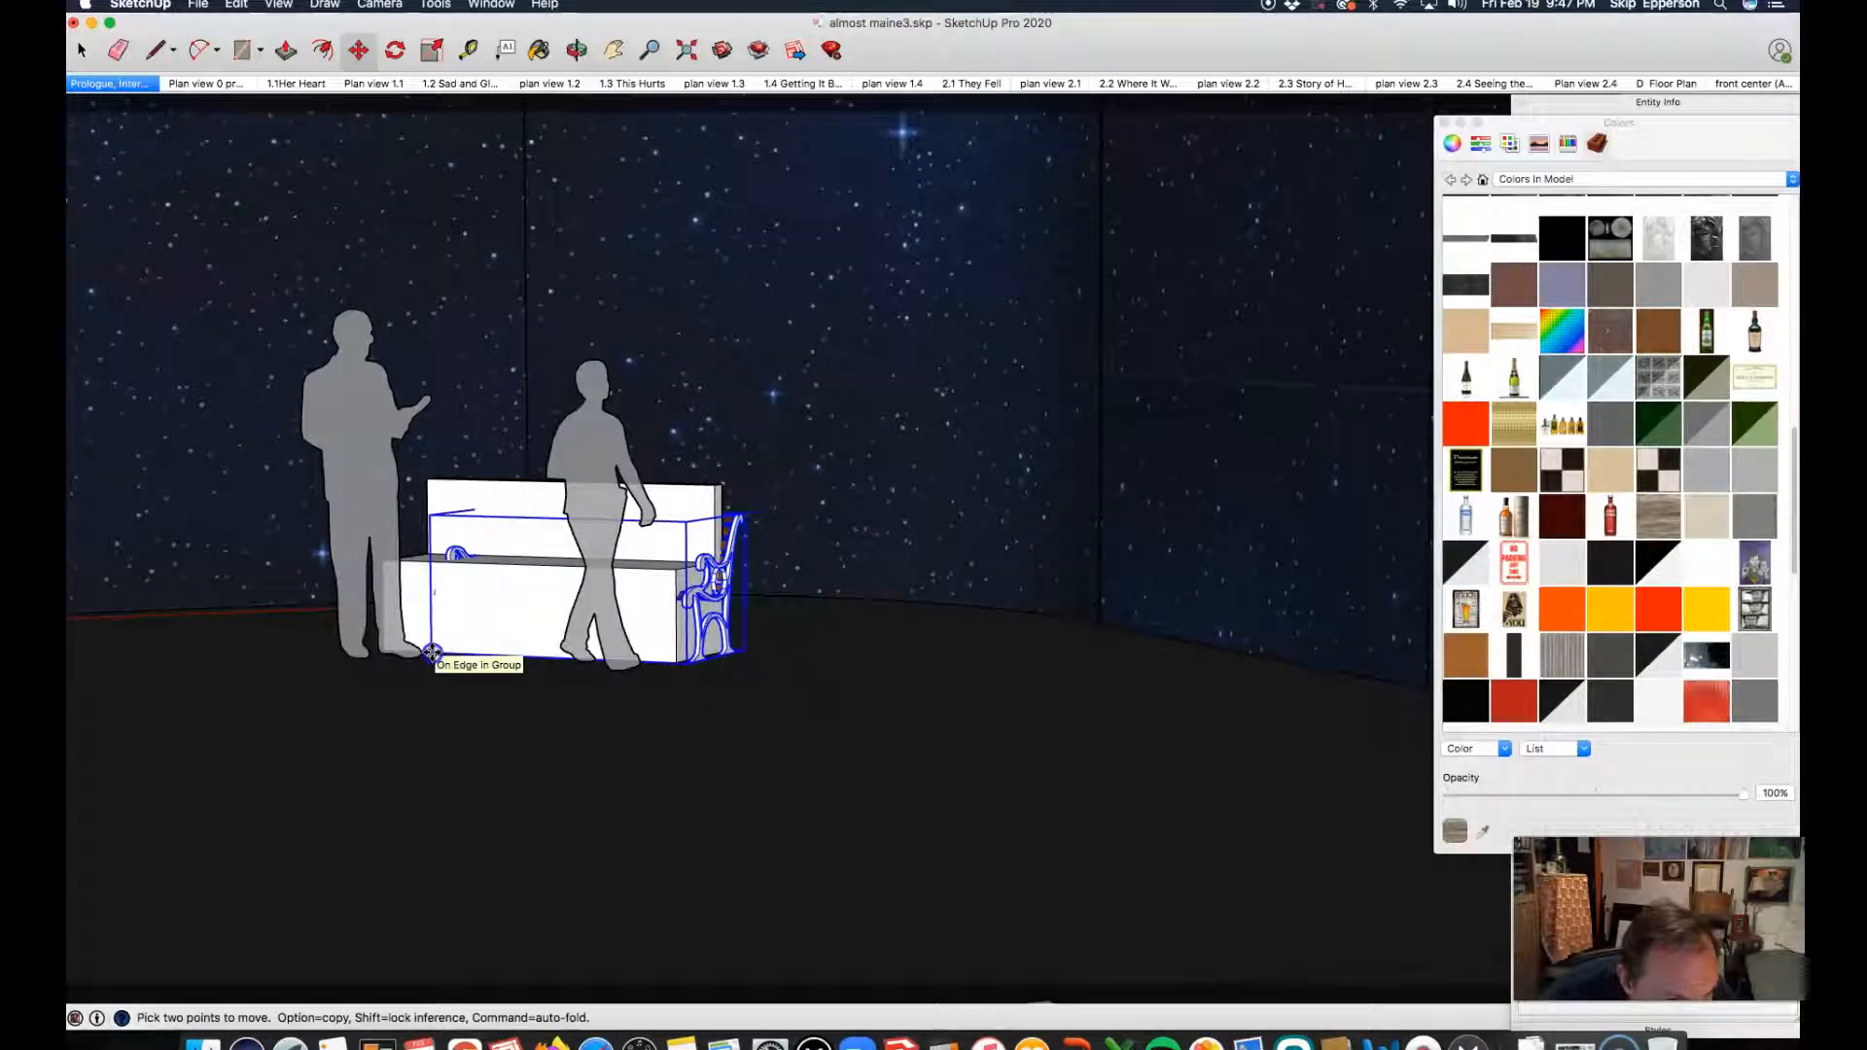
pyautogui.click(365, 650)
# Step: Align the park bench's front left bottom corner with the same corner of the white block bench
pyautogui.scroll(6, 355, 633)
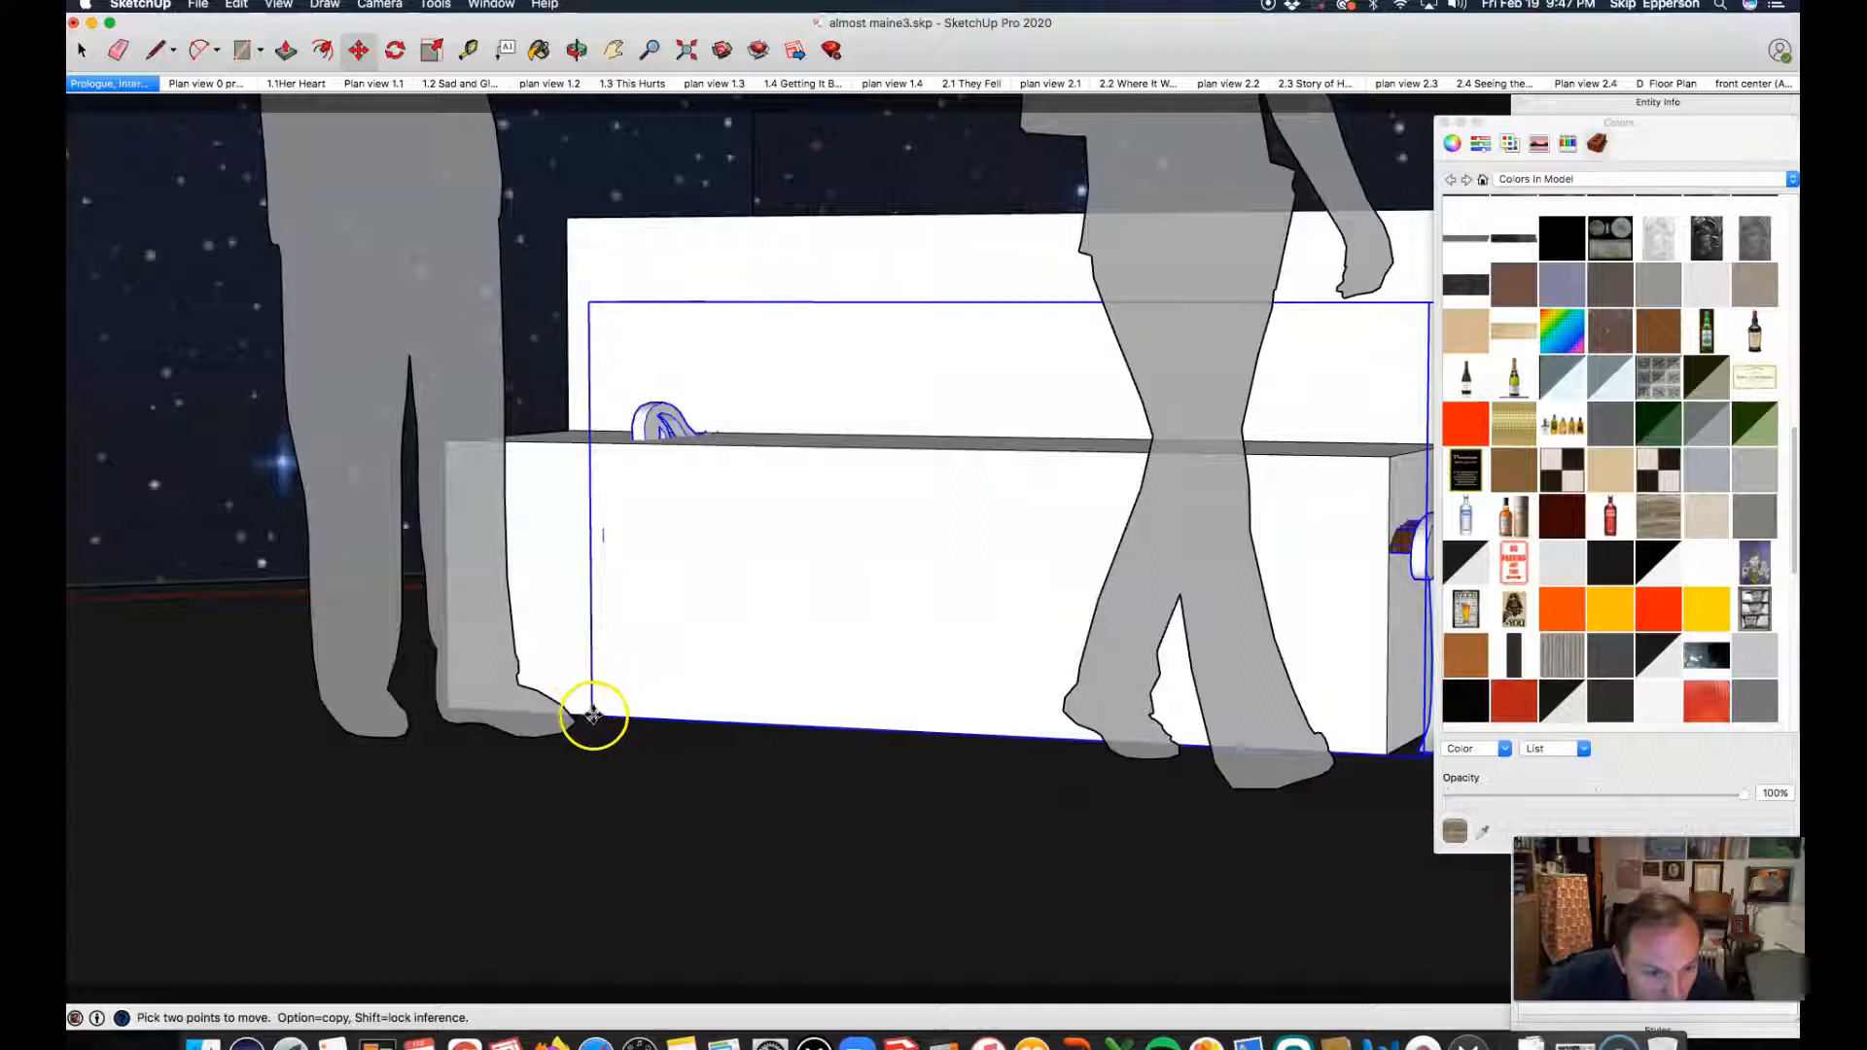
pyautogui.click(592, 716)
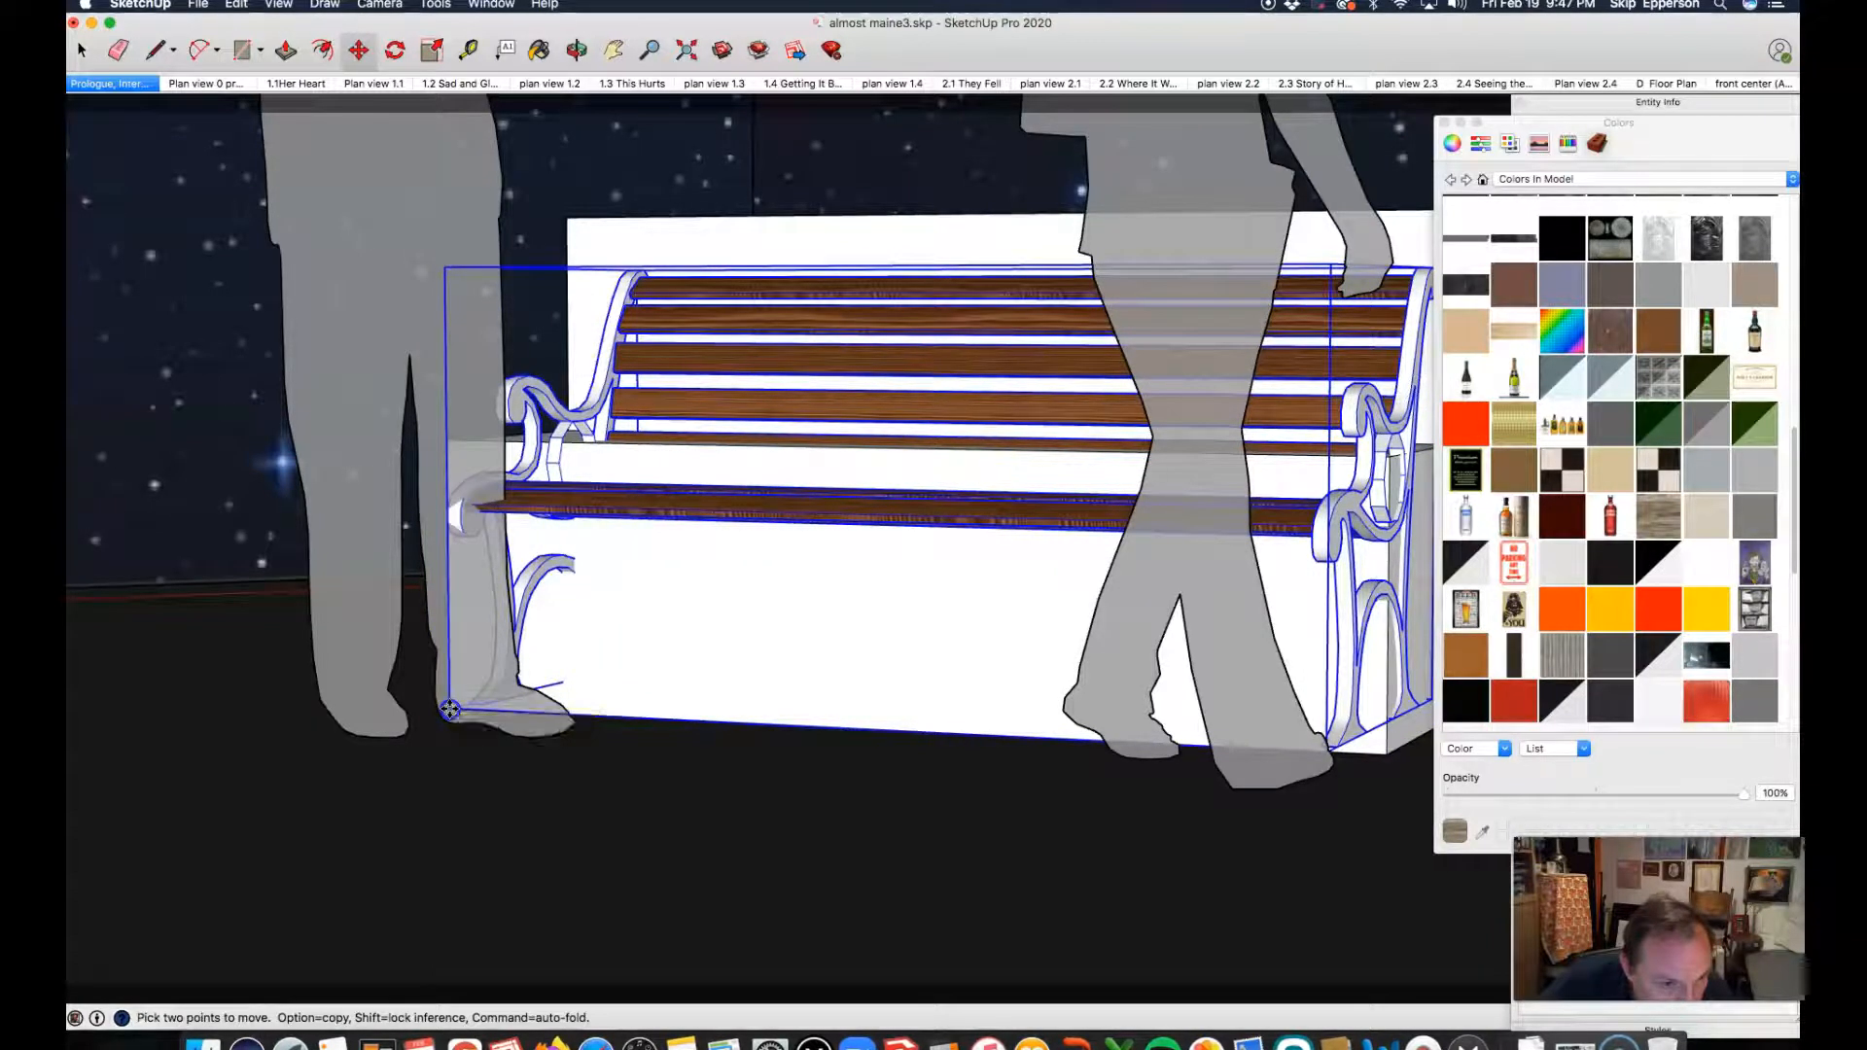
pyautogui.click(449, 709)
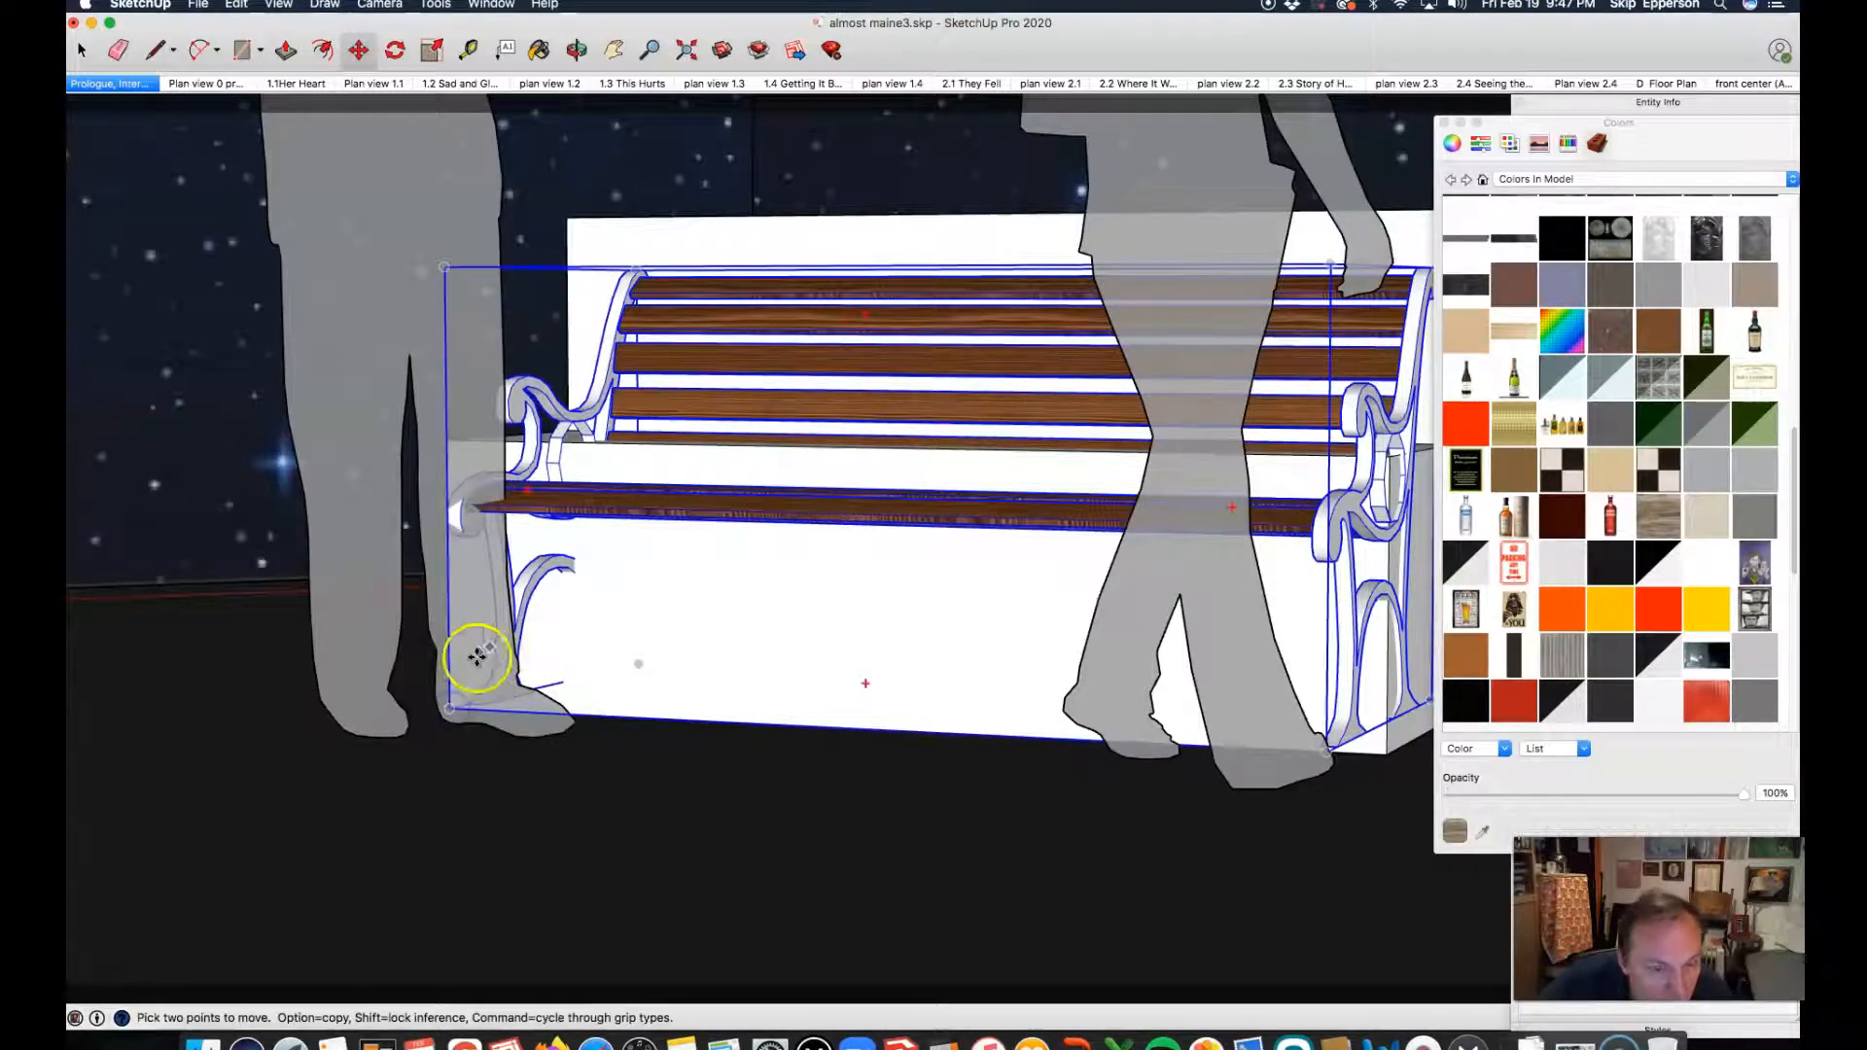
# Step: Shift the park bench so its front right bottom corner meets the block bench's front right bottom corner
pyautogui.scroll(-5, 457, 659)
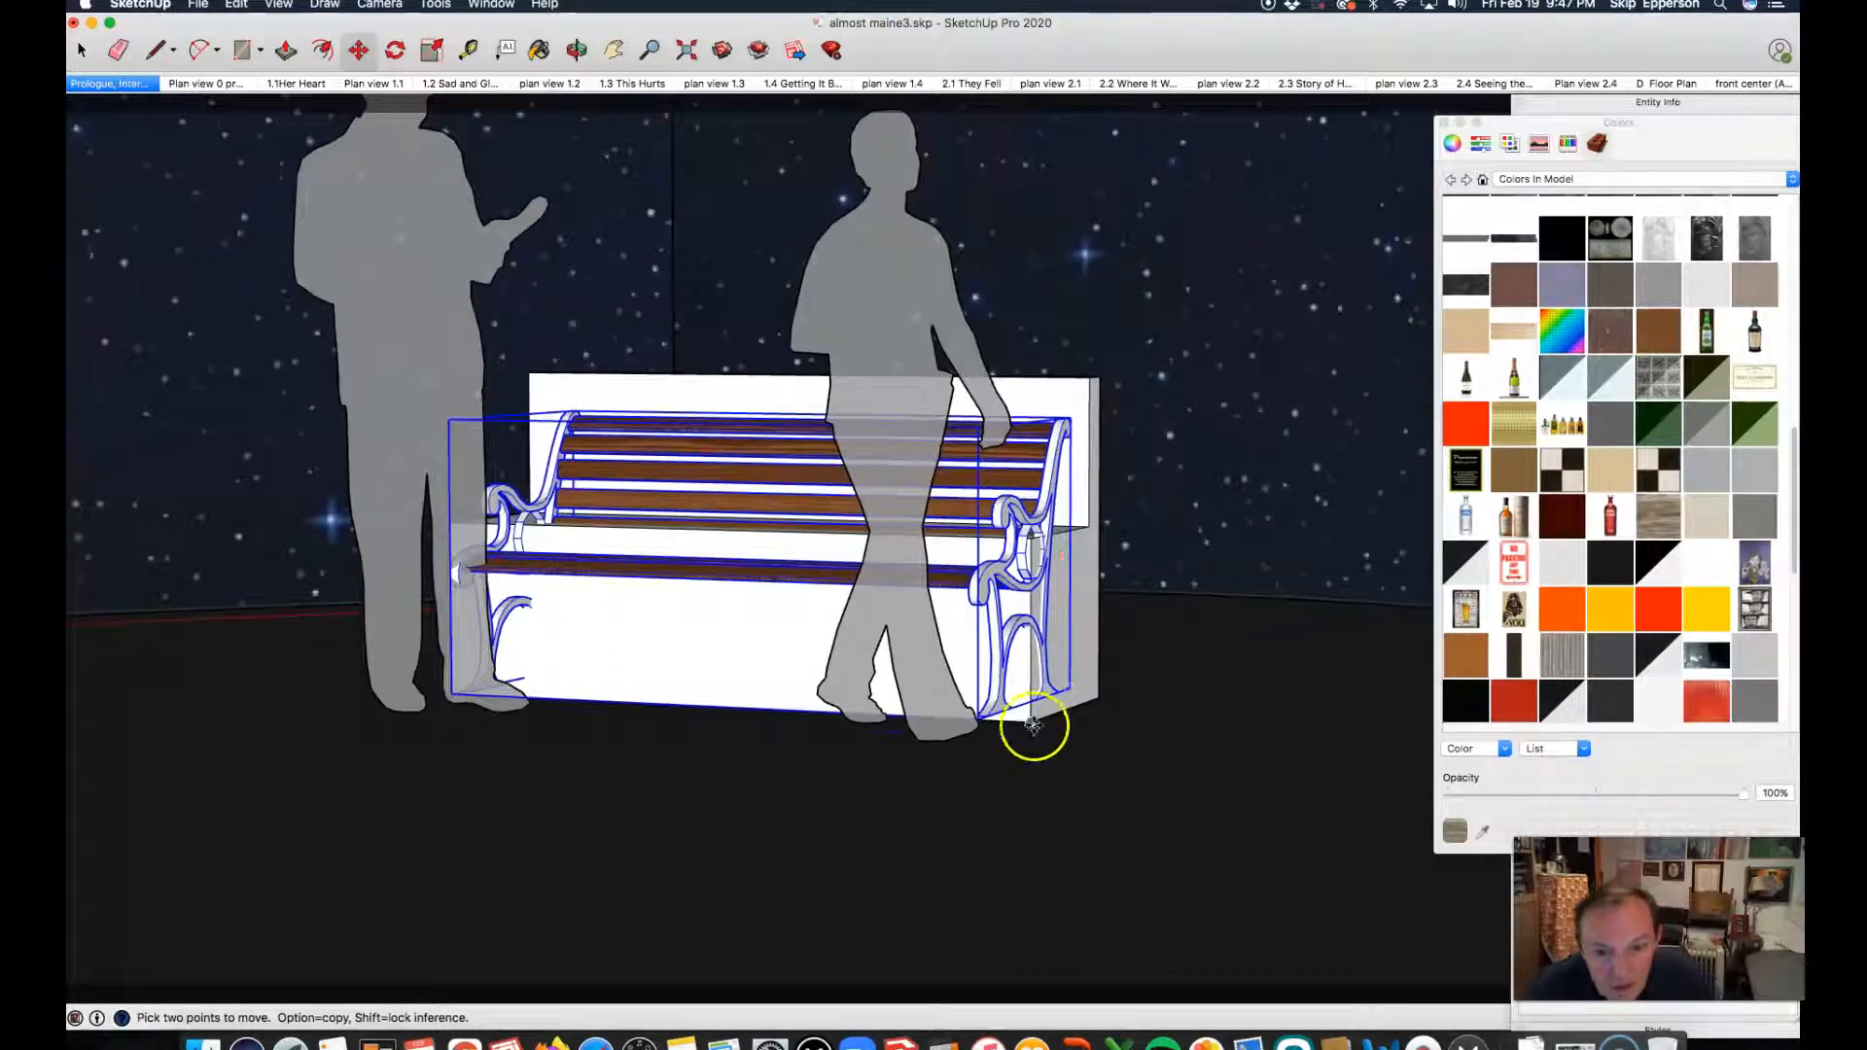
pyautogui.click(987, 727)
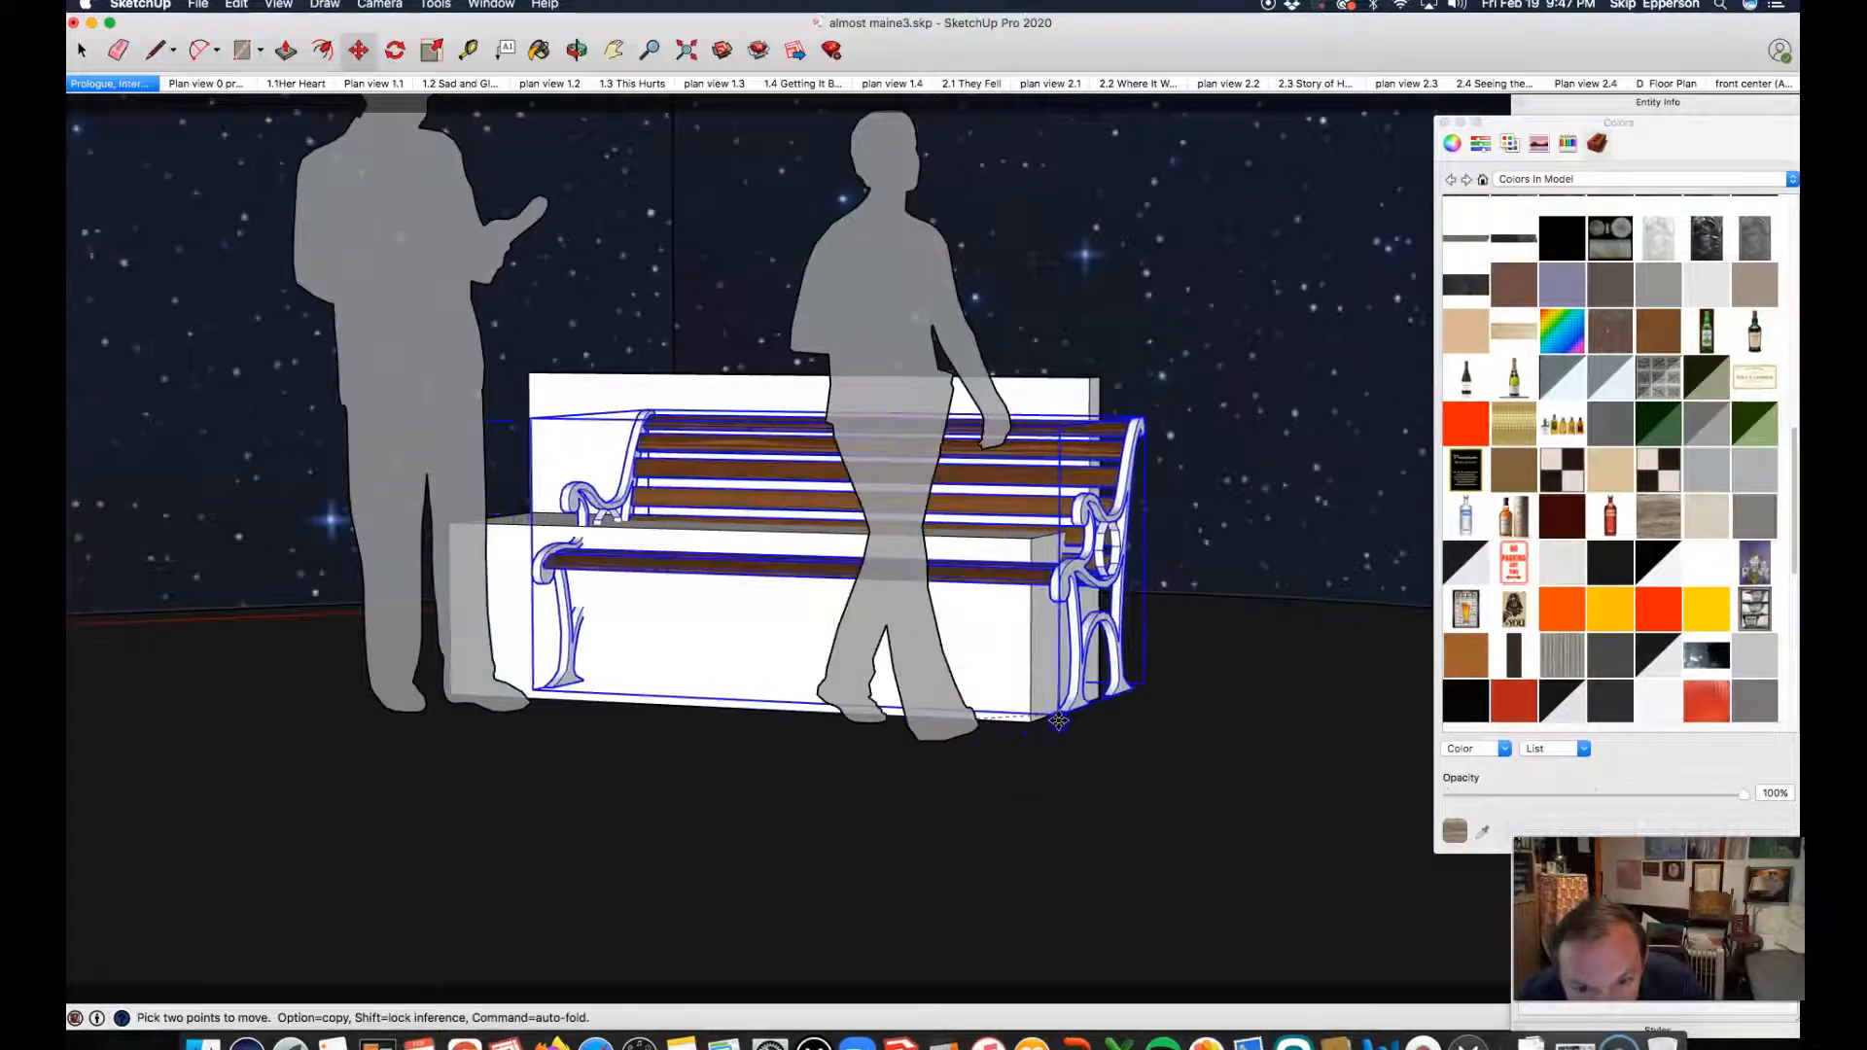
pyautogui.click(1025, 720)
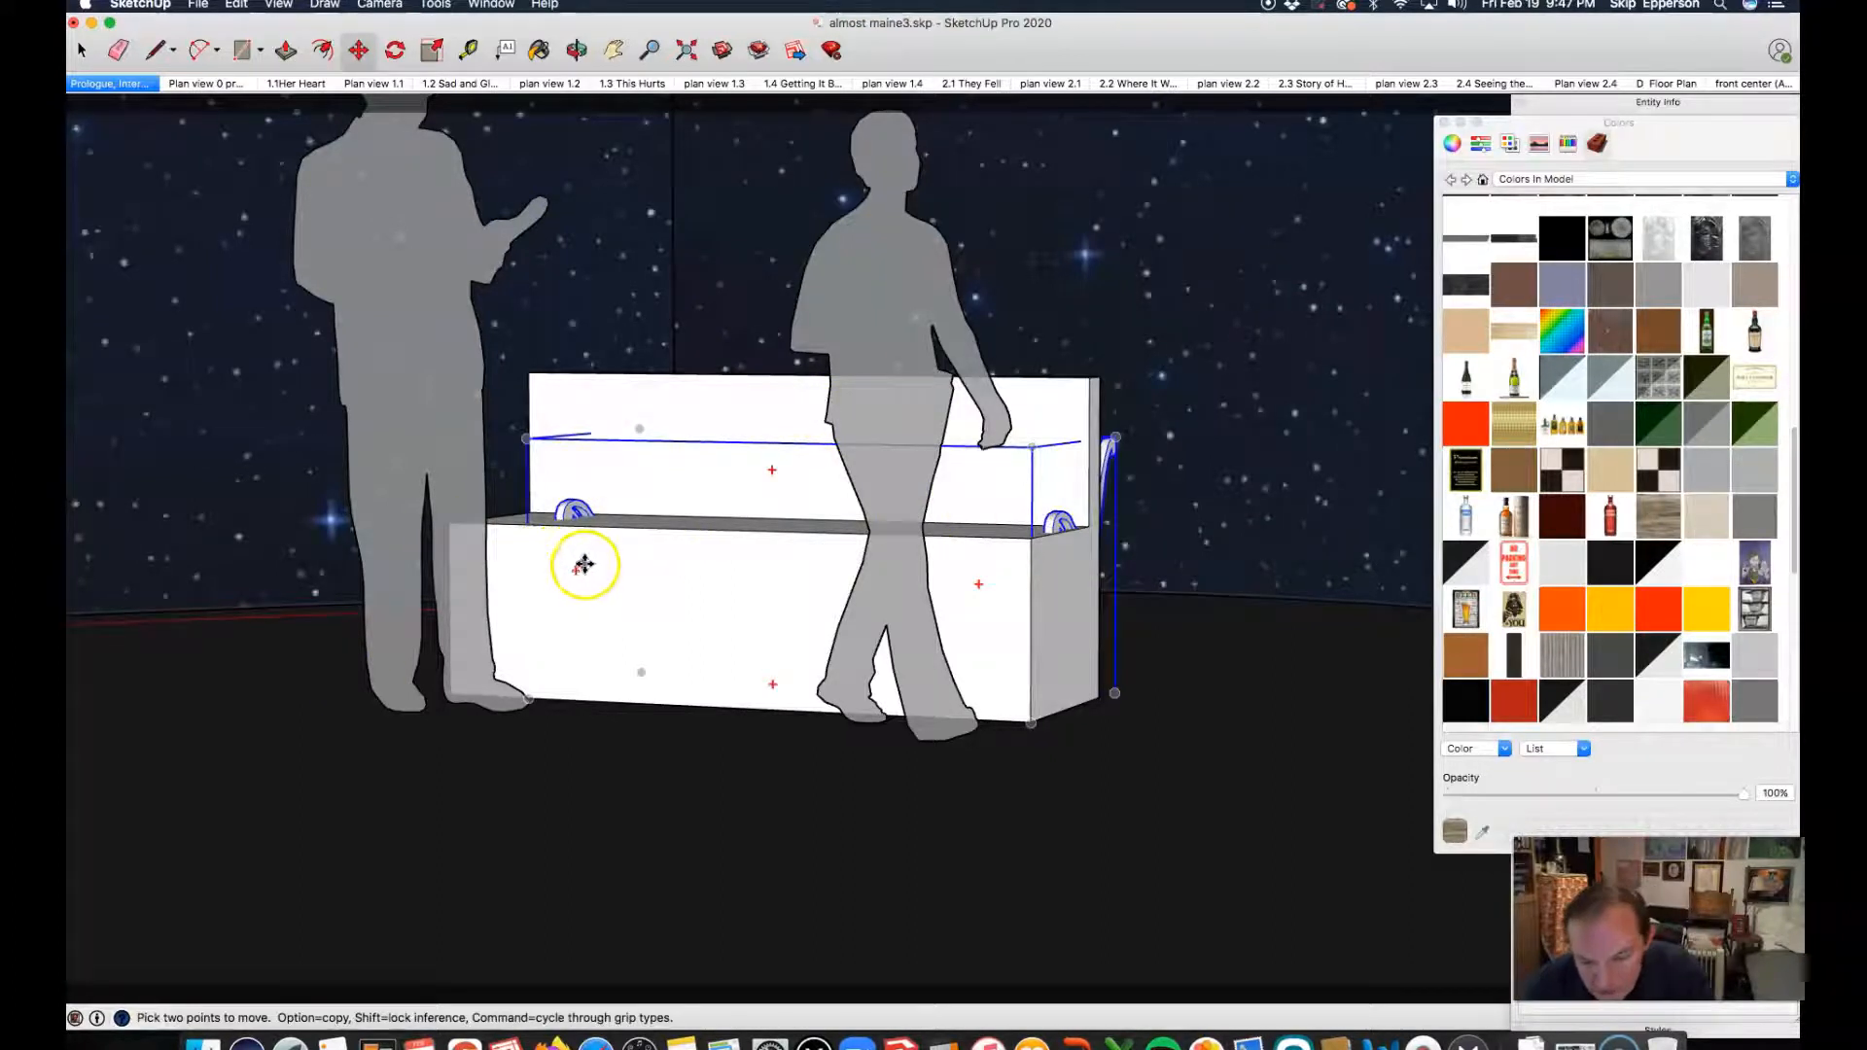
pyautogui.press('o')
pyautogui.moveTo(549, 571); pyautogui.dragTo(1053, 629)
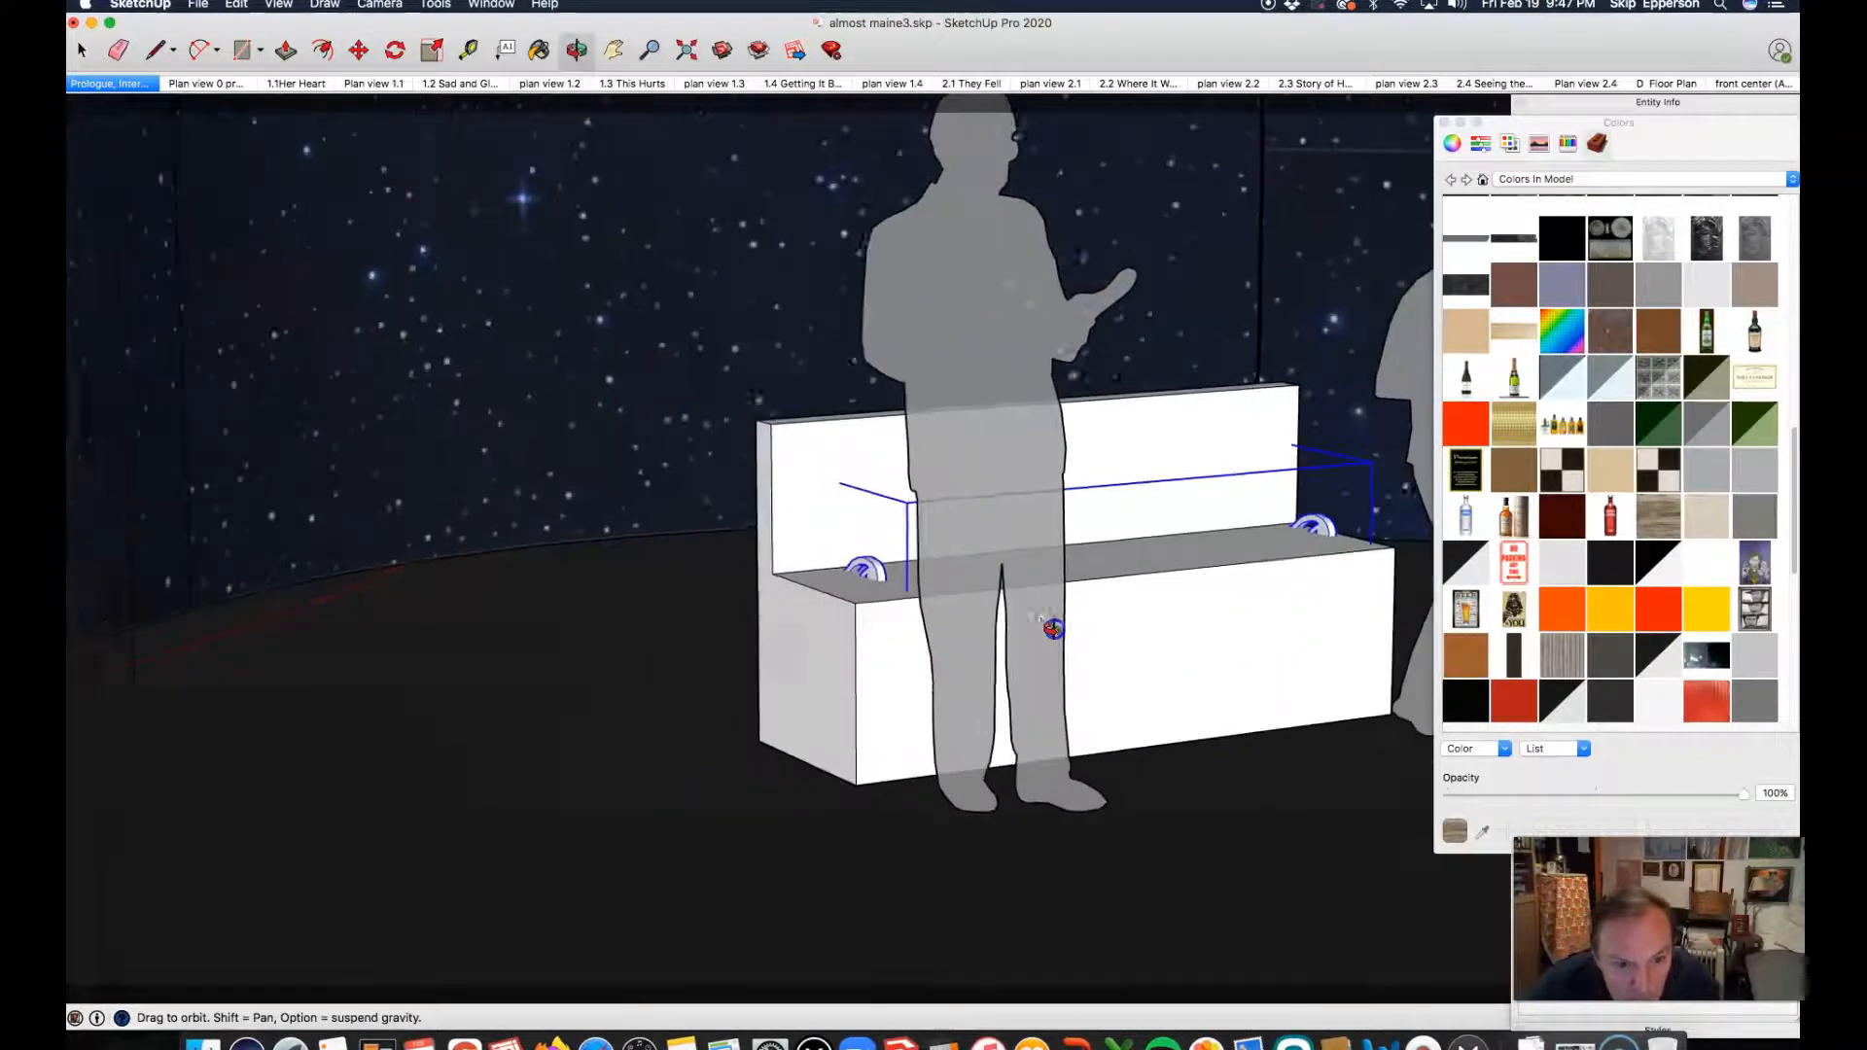
pyautogui.moveTo(876, 651)
pyautogui.mouseDown()
pyautogui.moveTo(921, 642)
pyautogui.moveTo(877, 651)
pyautogui.mouseUp()
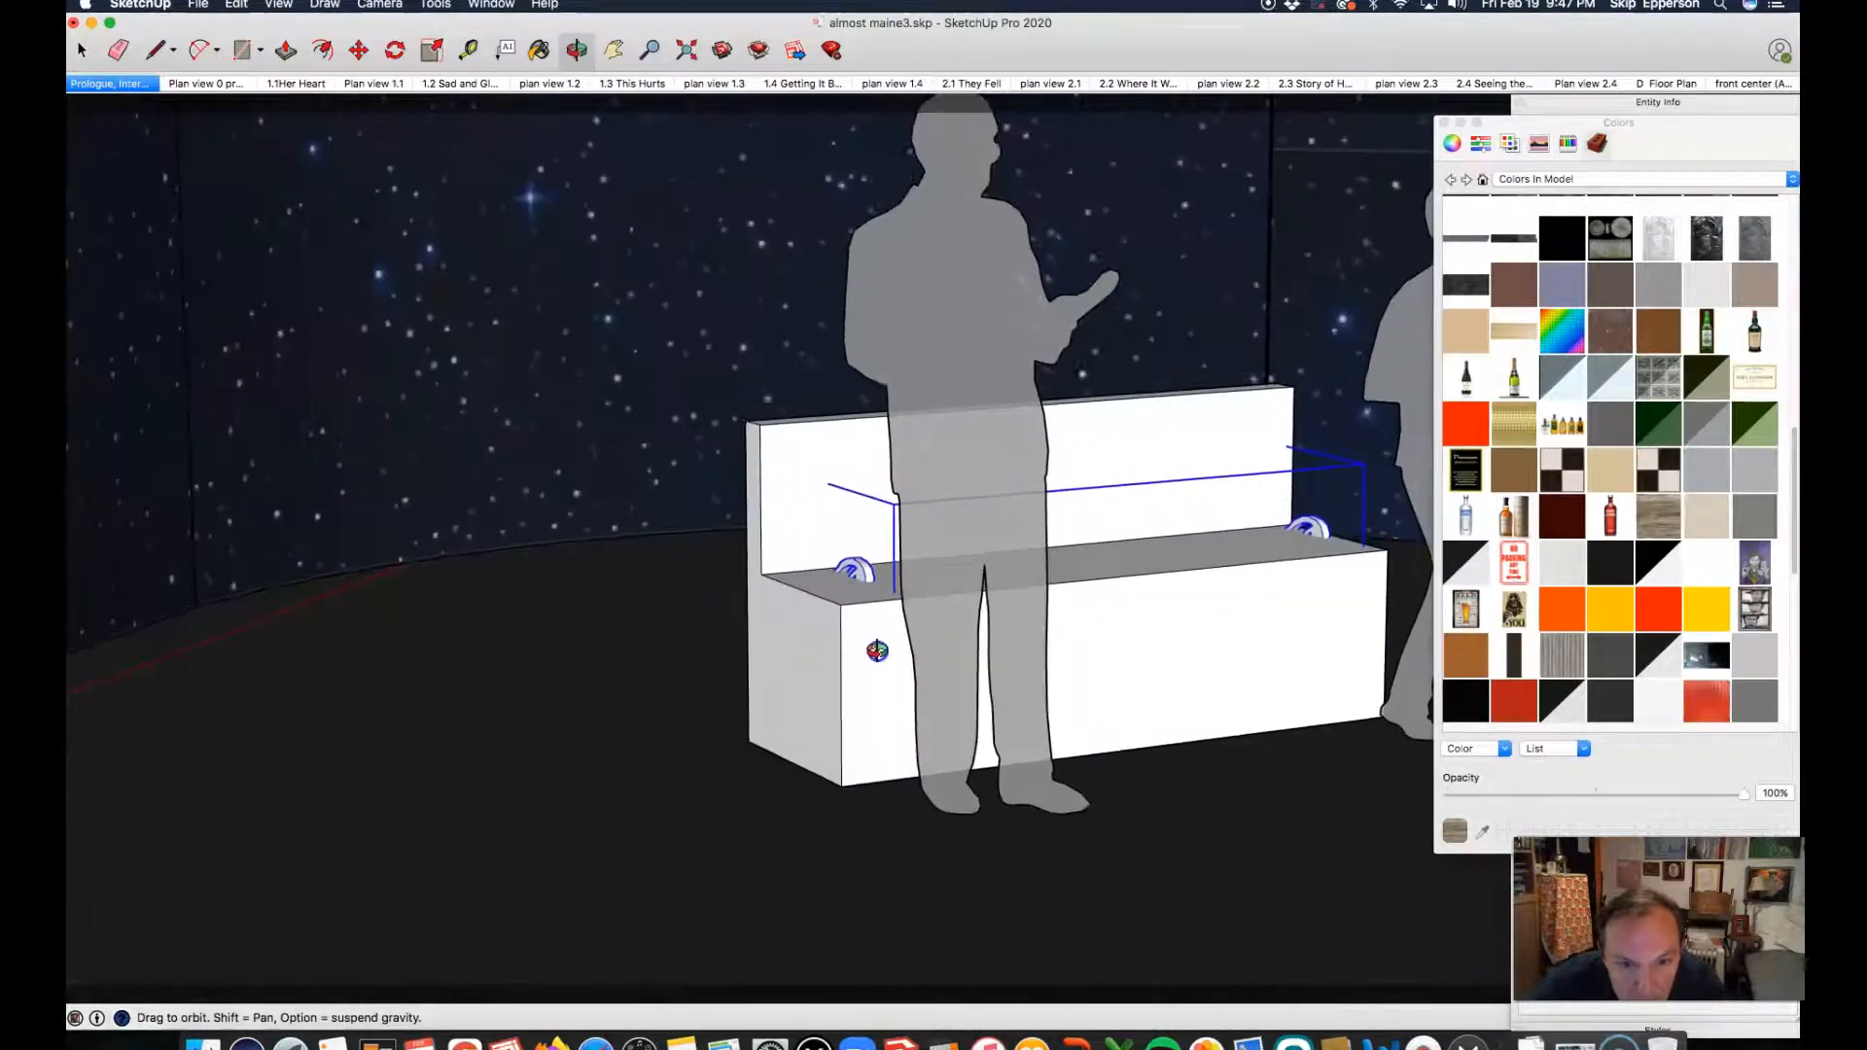
pyautogui.scroll(2, 824, 624)
pyautogui.scroll(2, 824, 625)
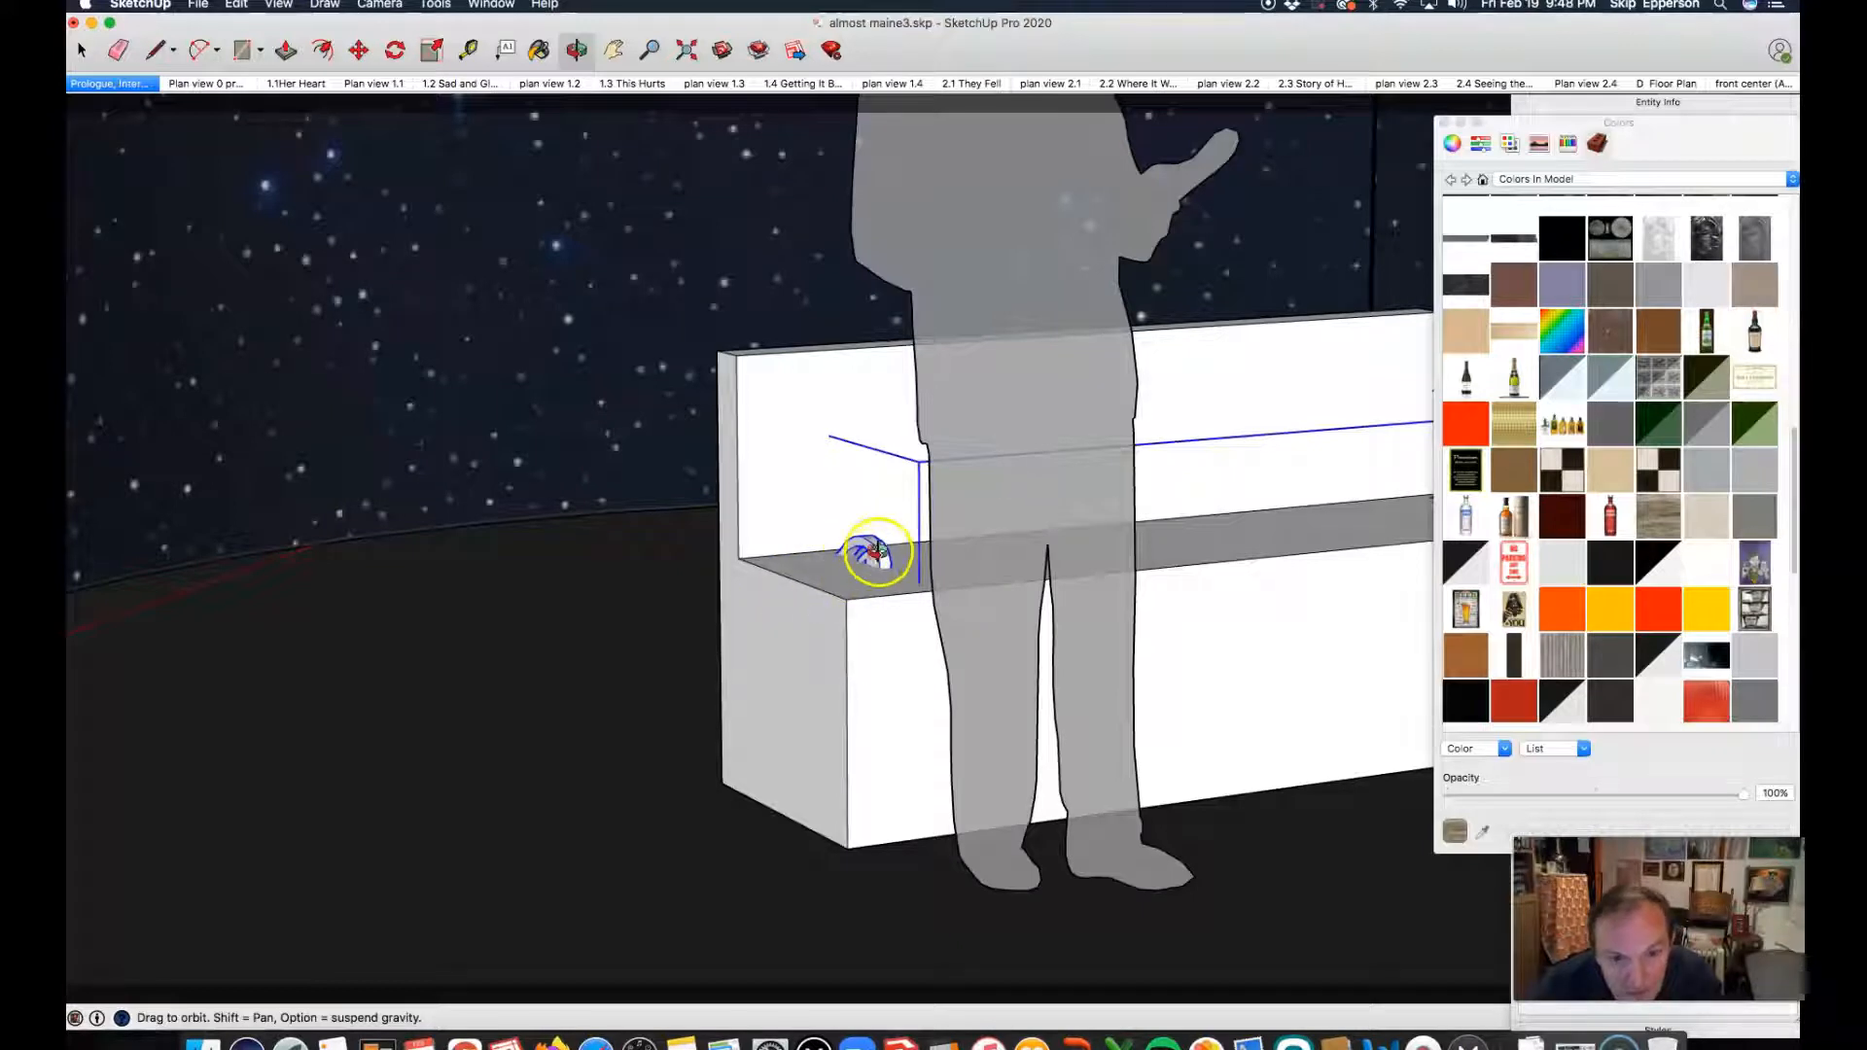
pyautogui.press('space')
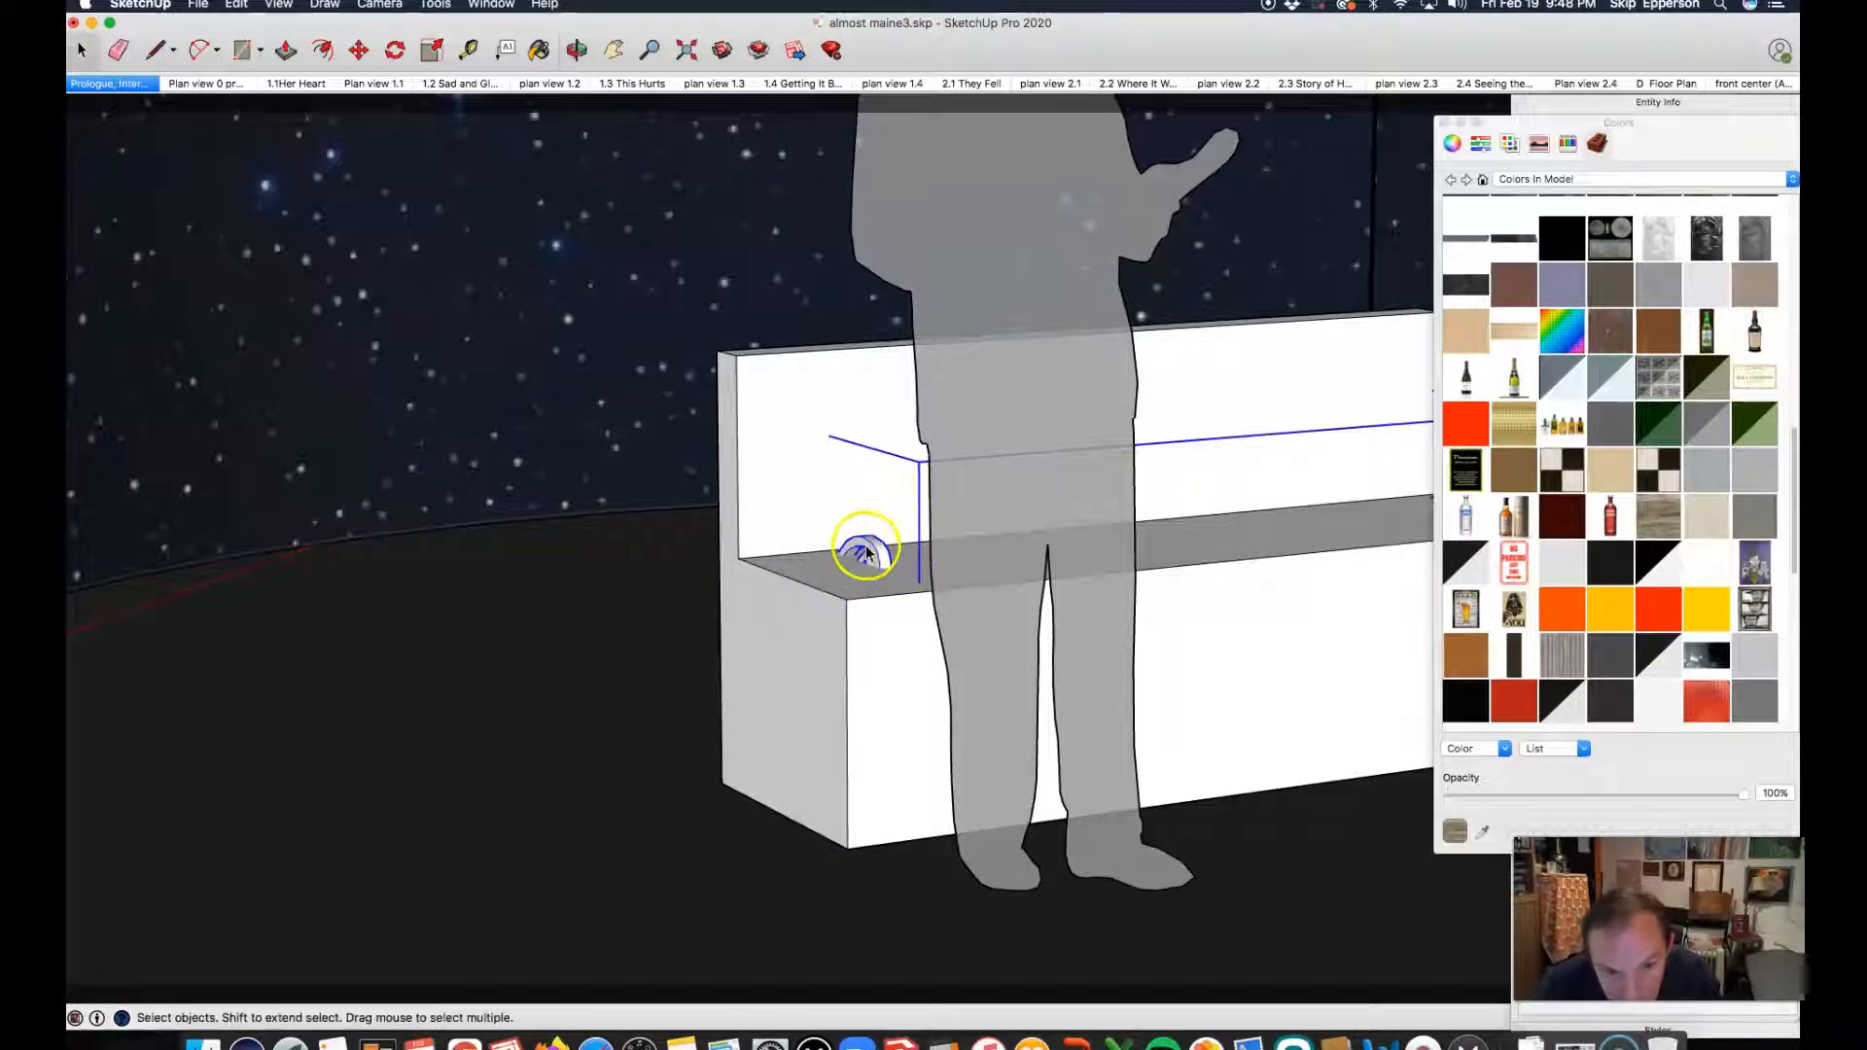
pyautogui.click(429, 53)
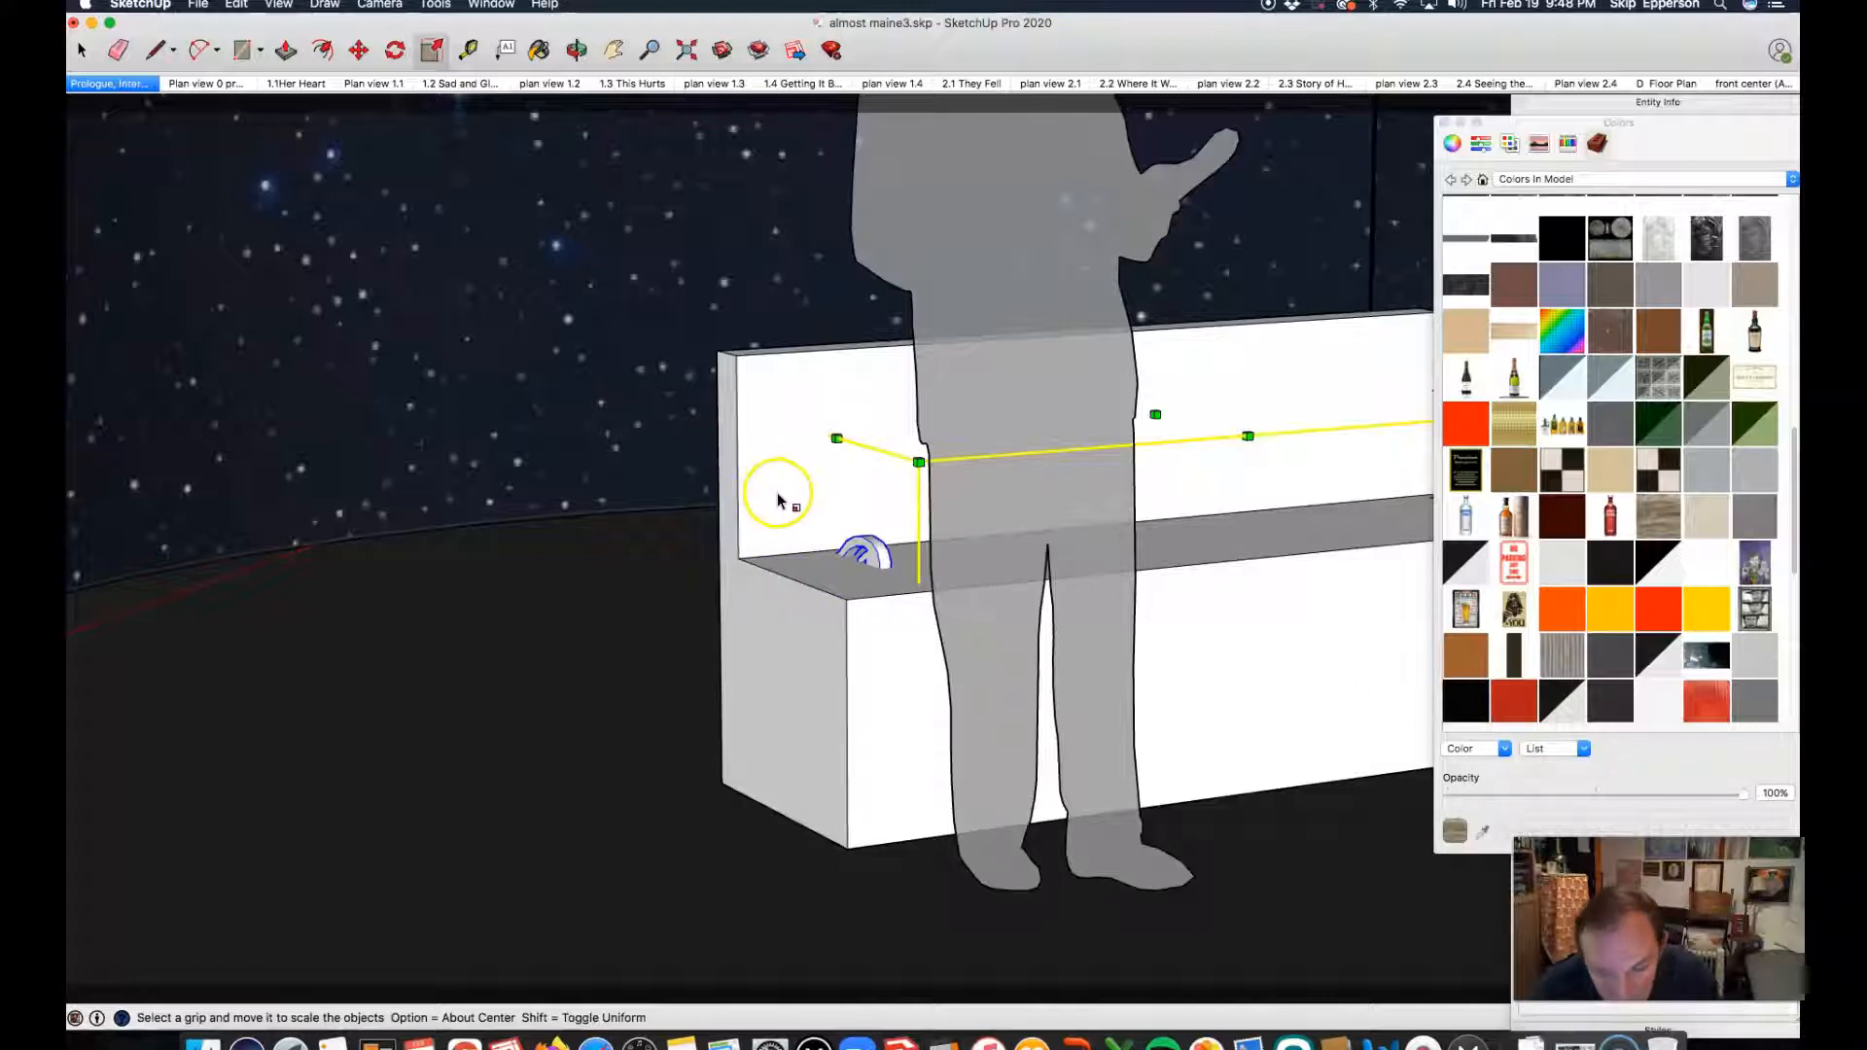
pyautogui.press('space')
# Step: Hide the white block bench that encloses the slatted park bench
pyautogui.click(769, 668)
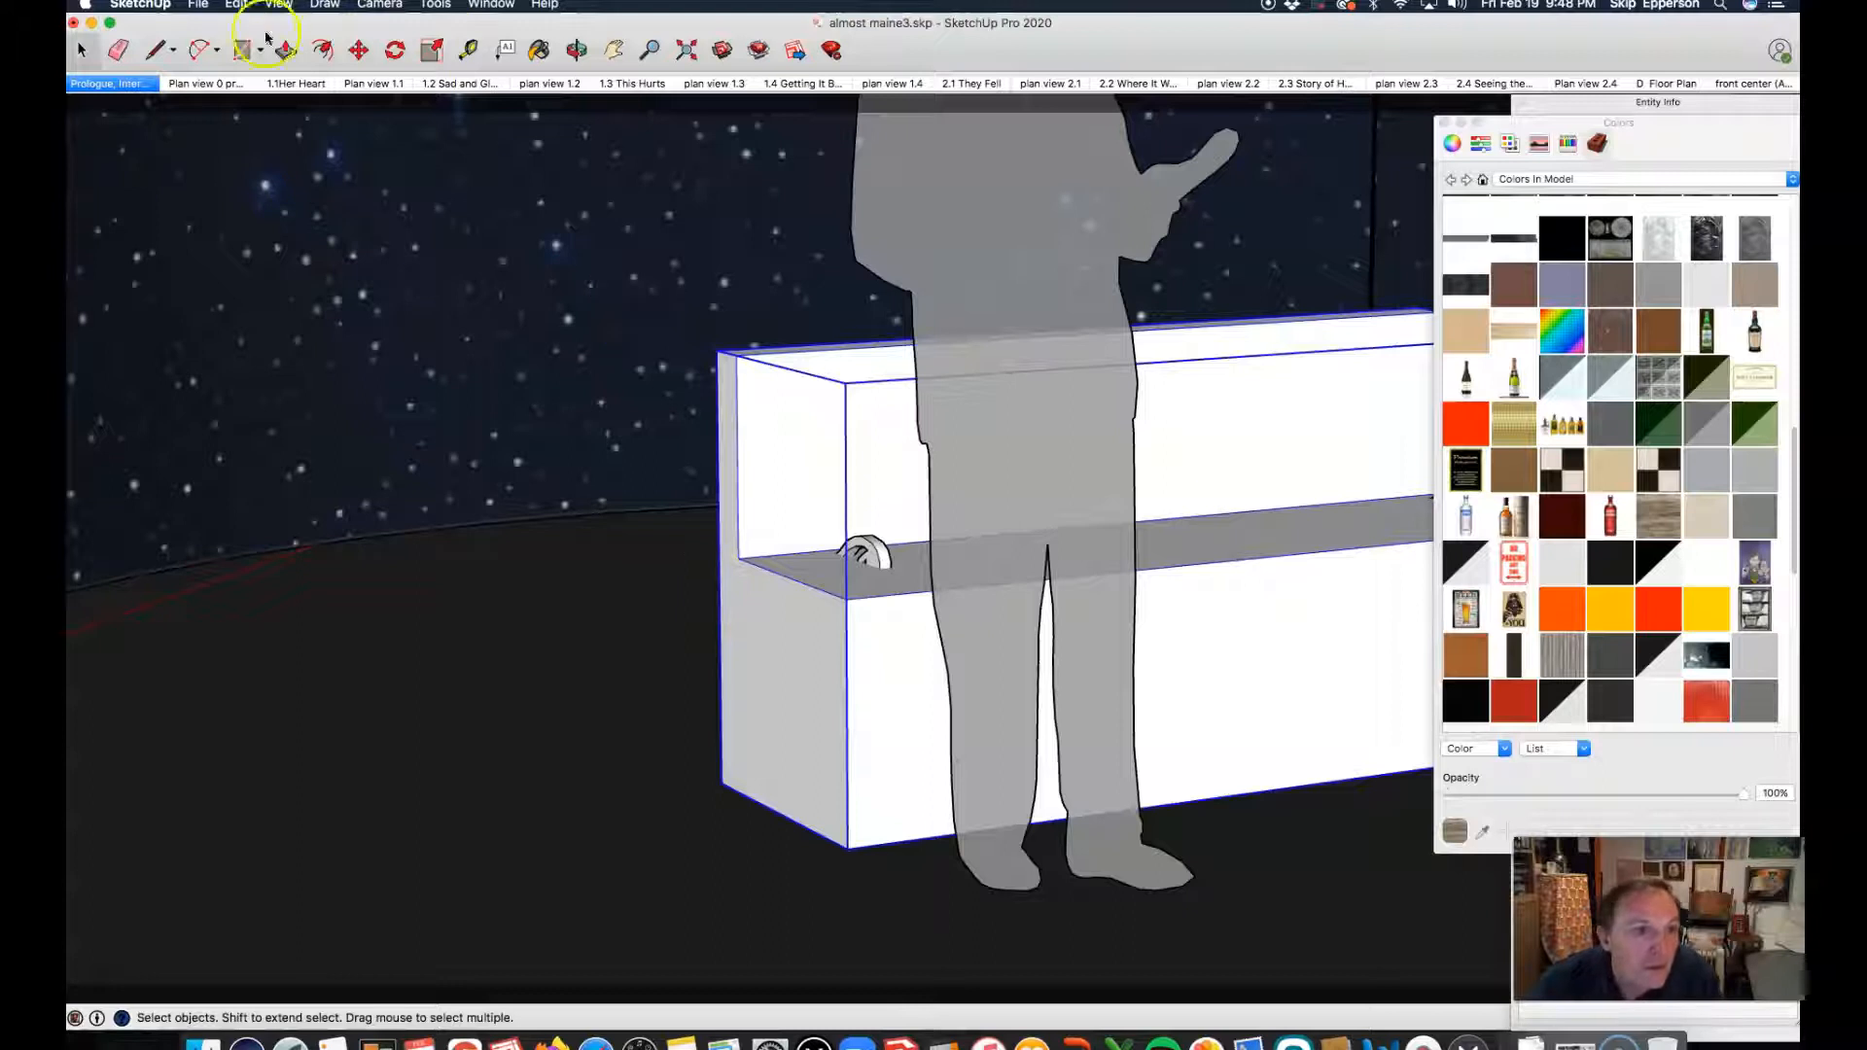
pyautogui.click(282, 5)
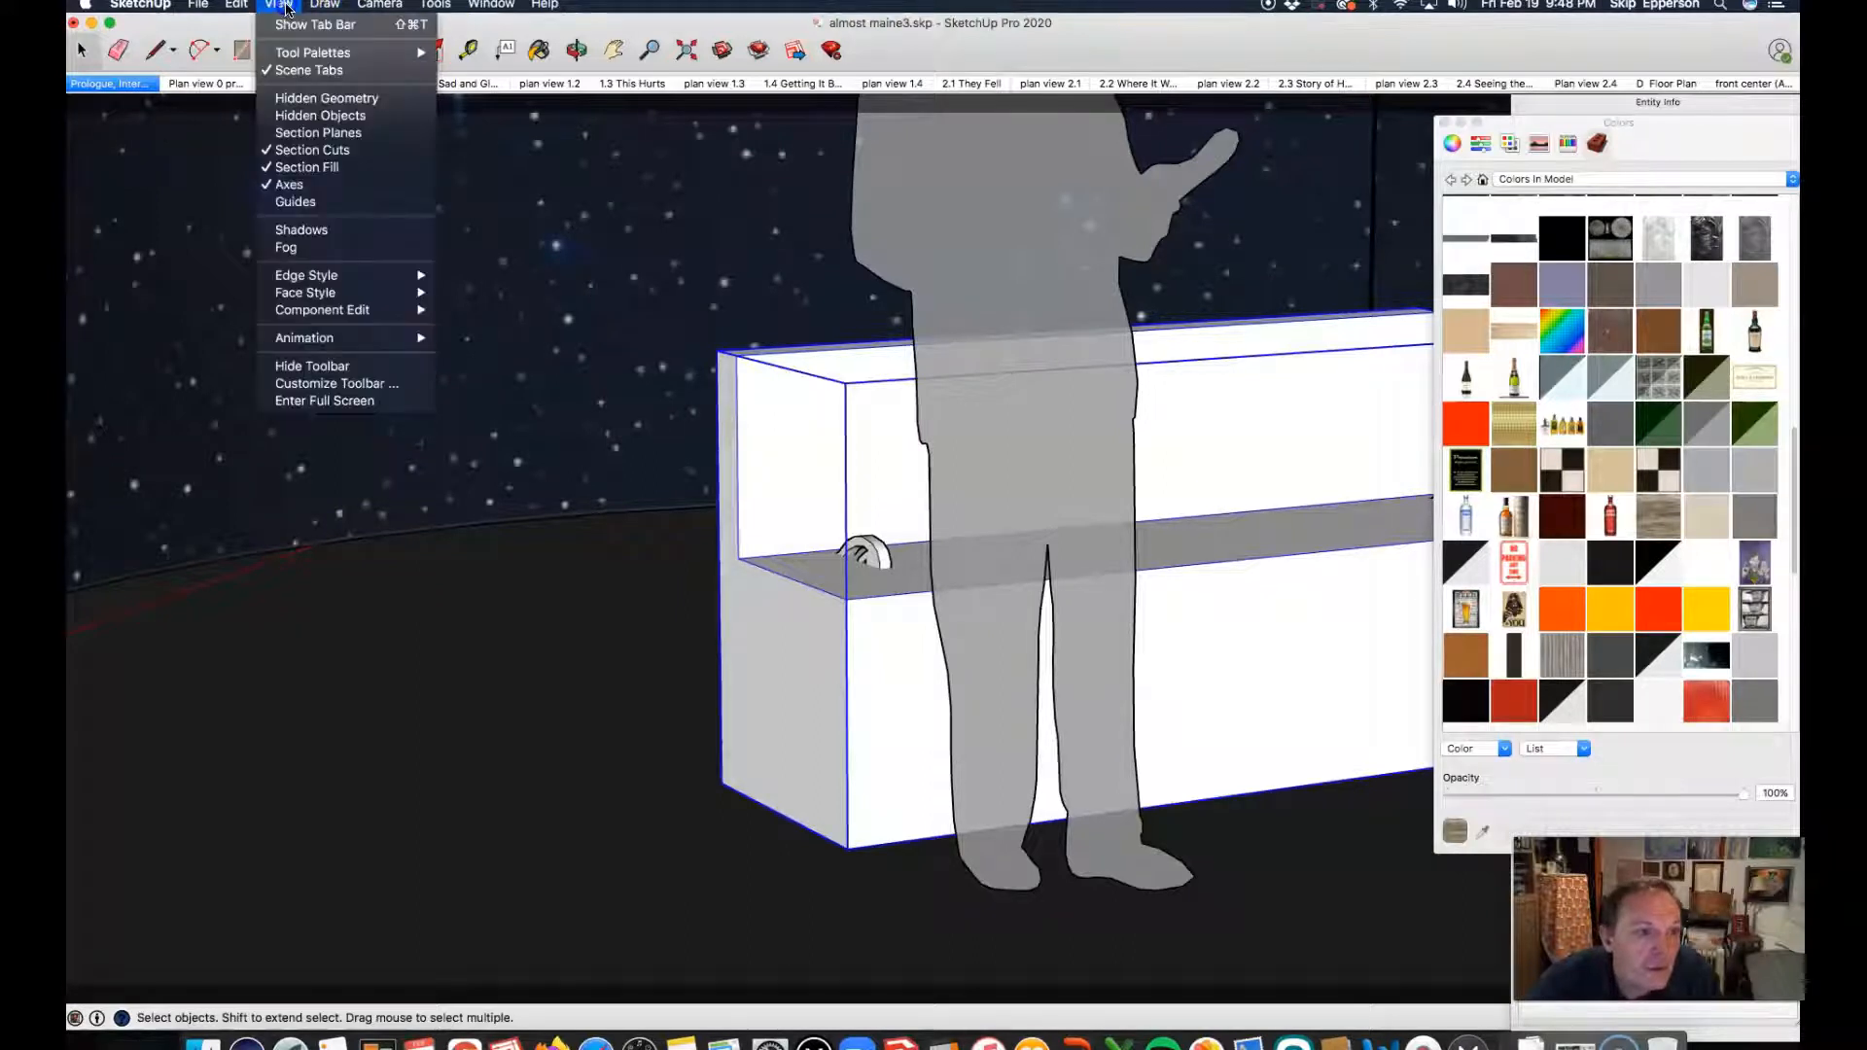
pyautogui.moveTo(325, 5)
pyautogui.moveTo(236, 4)
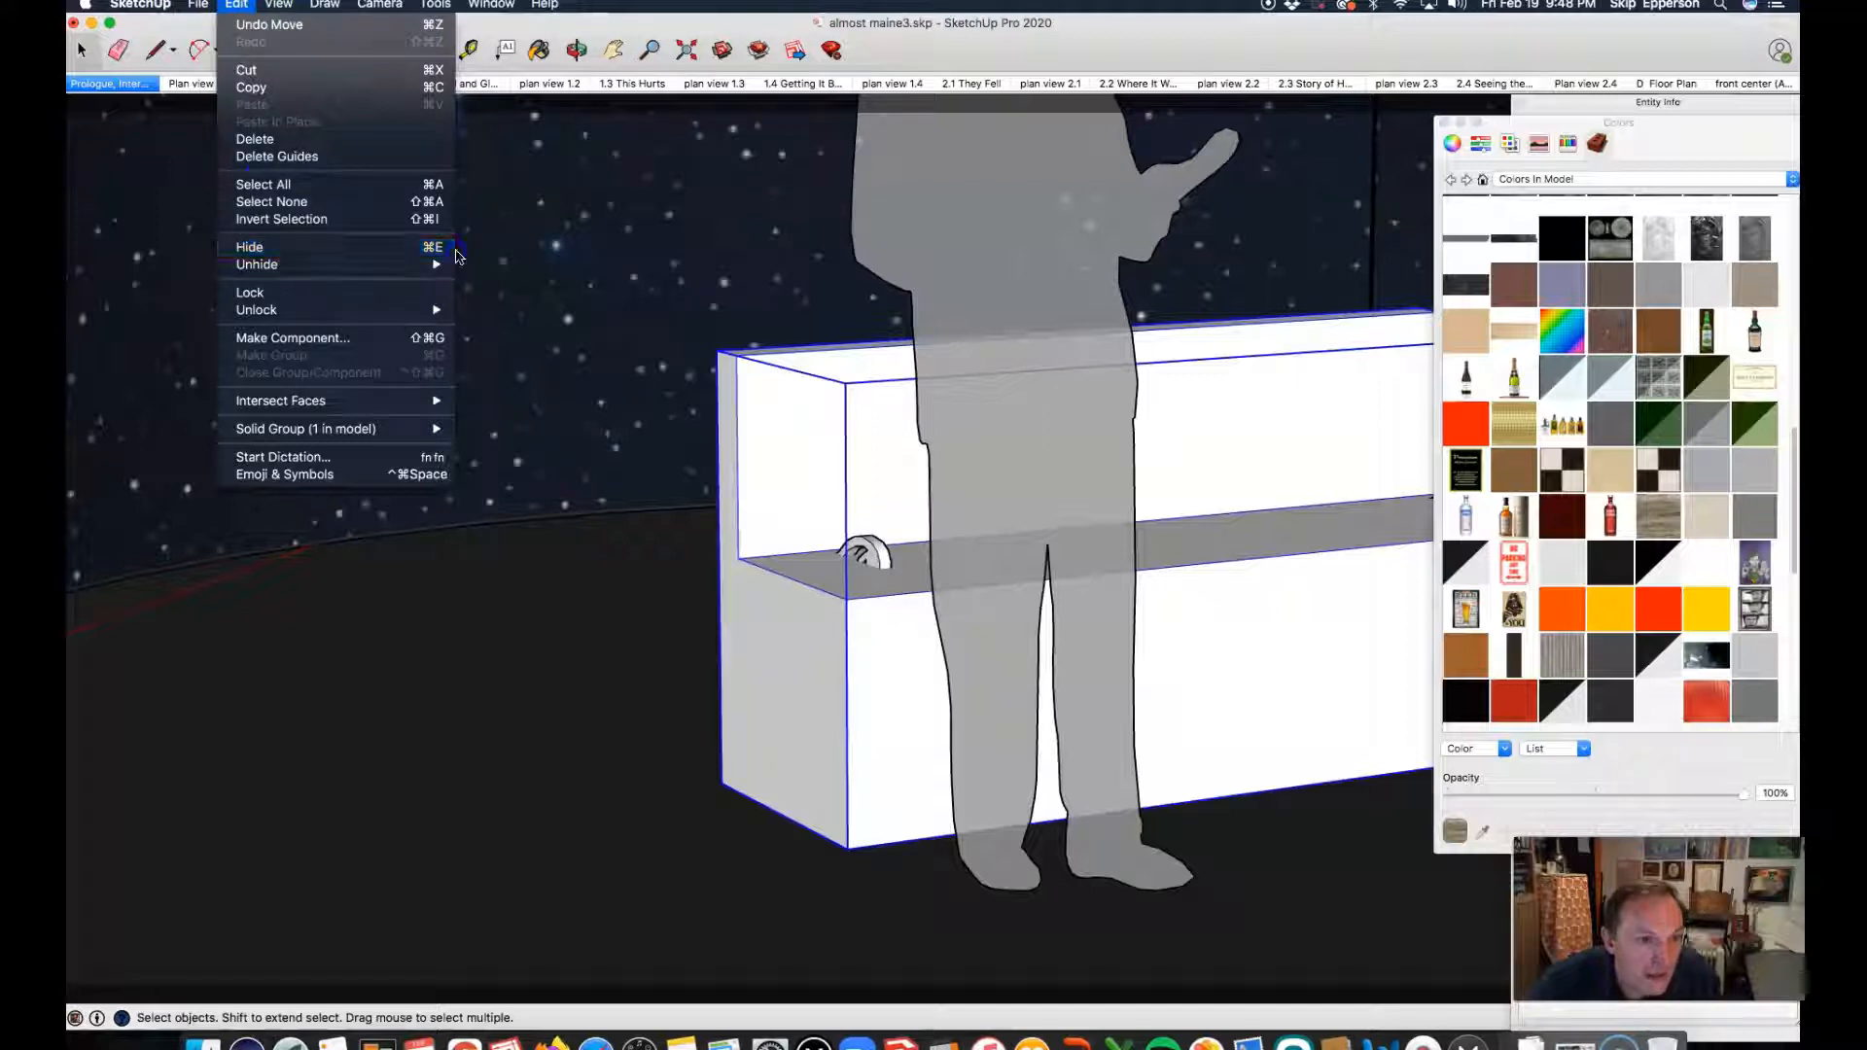
pyautogui.click(439, 249)
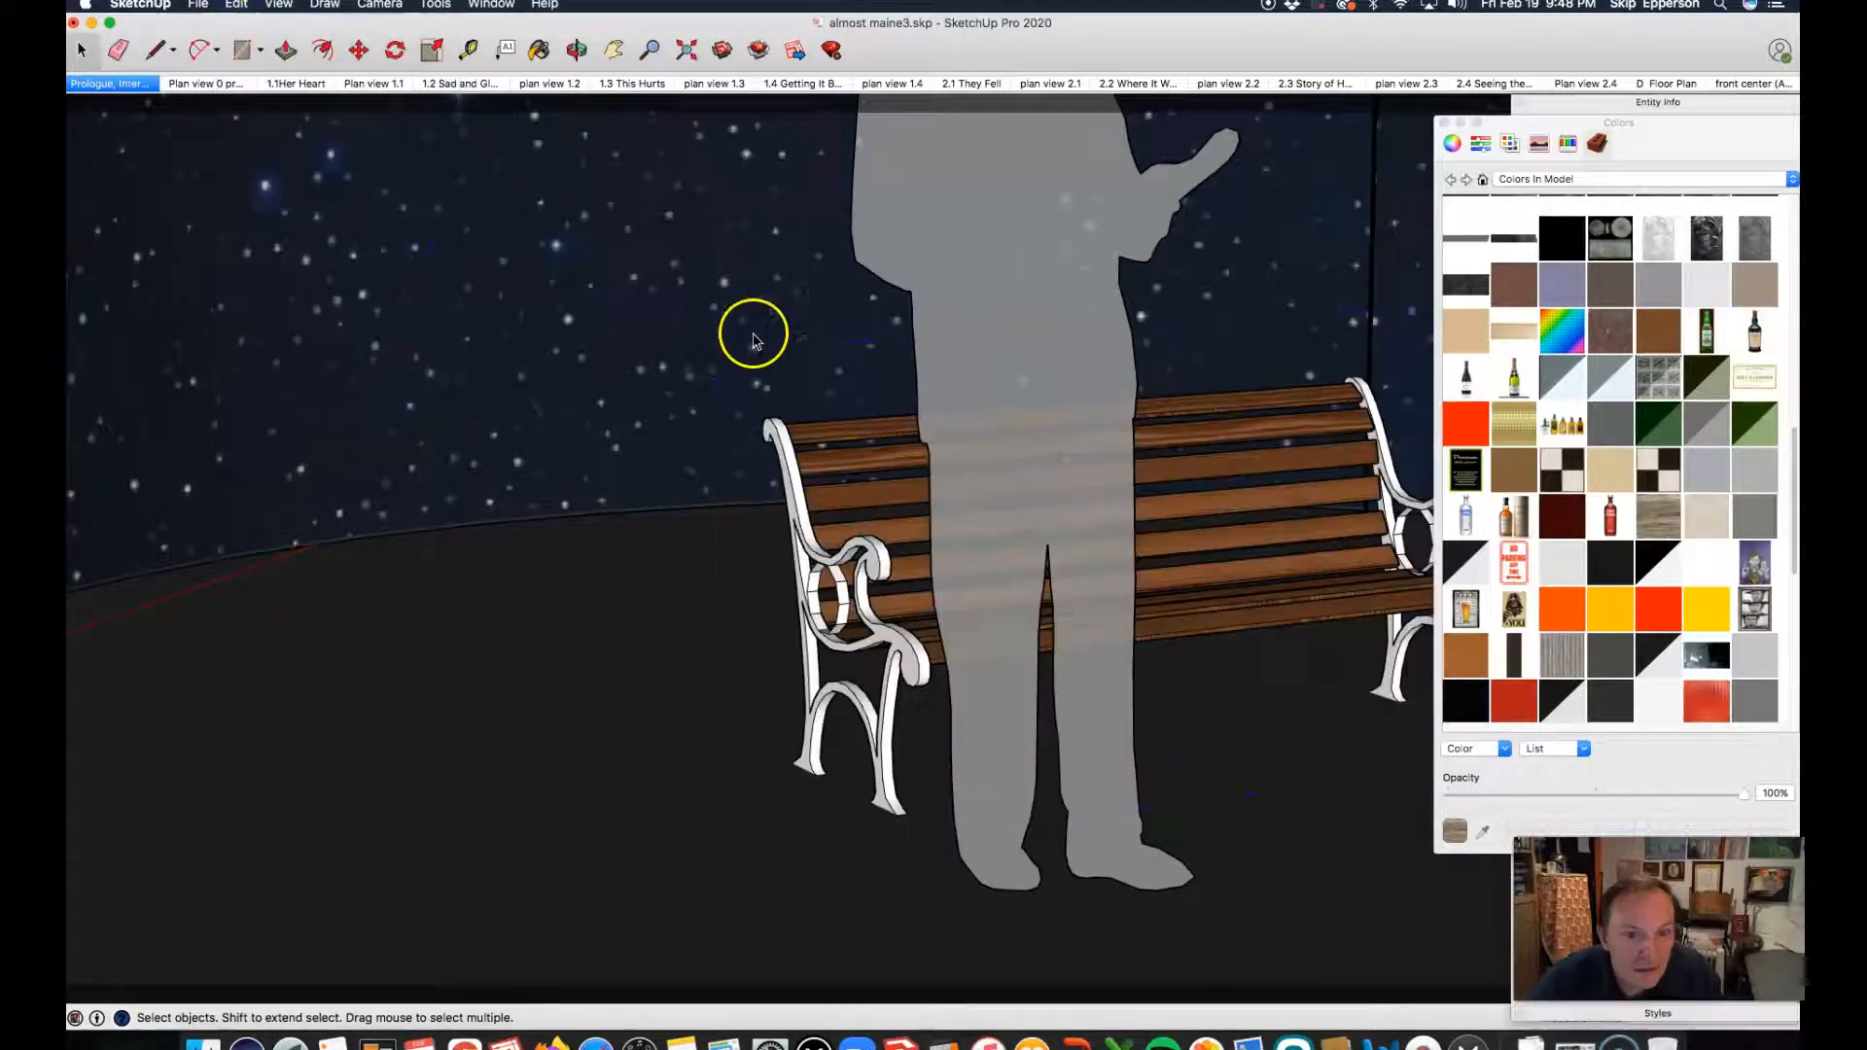
# Step: Scale the park bench lengthwise by pulling its left end outward
pyautogui.click(822, 562)
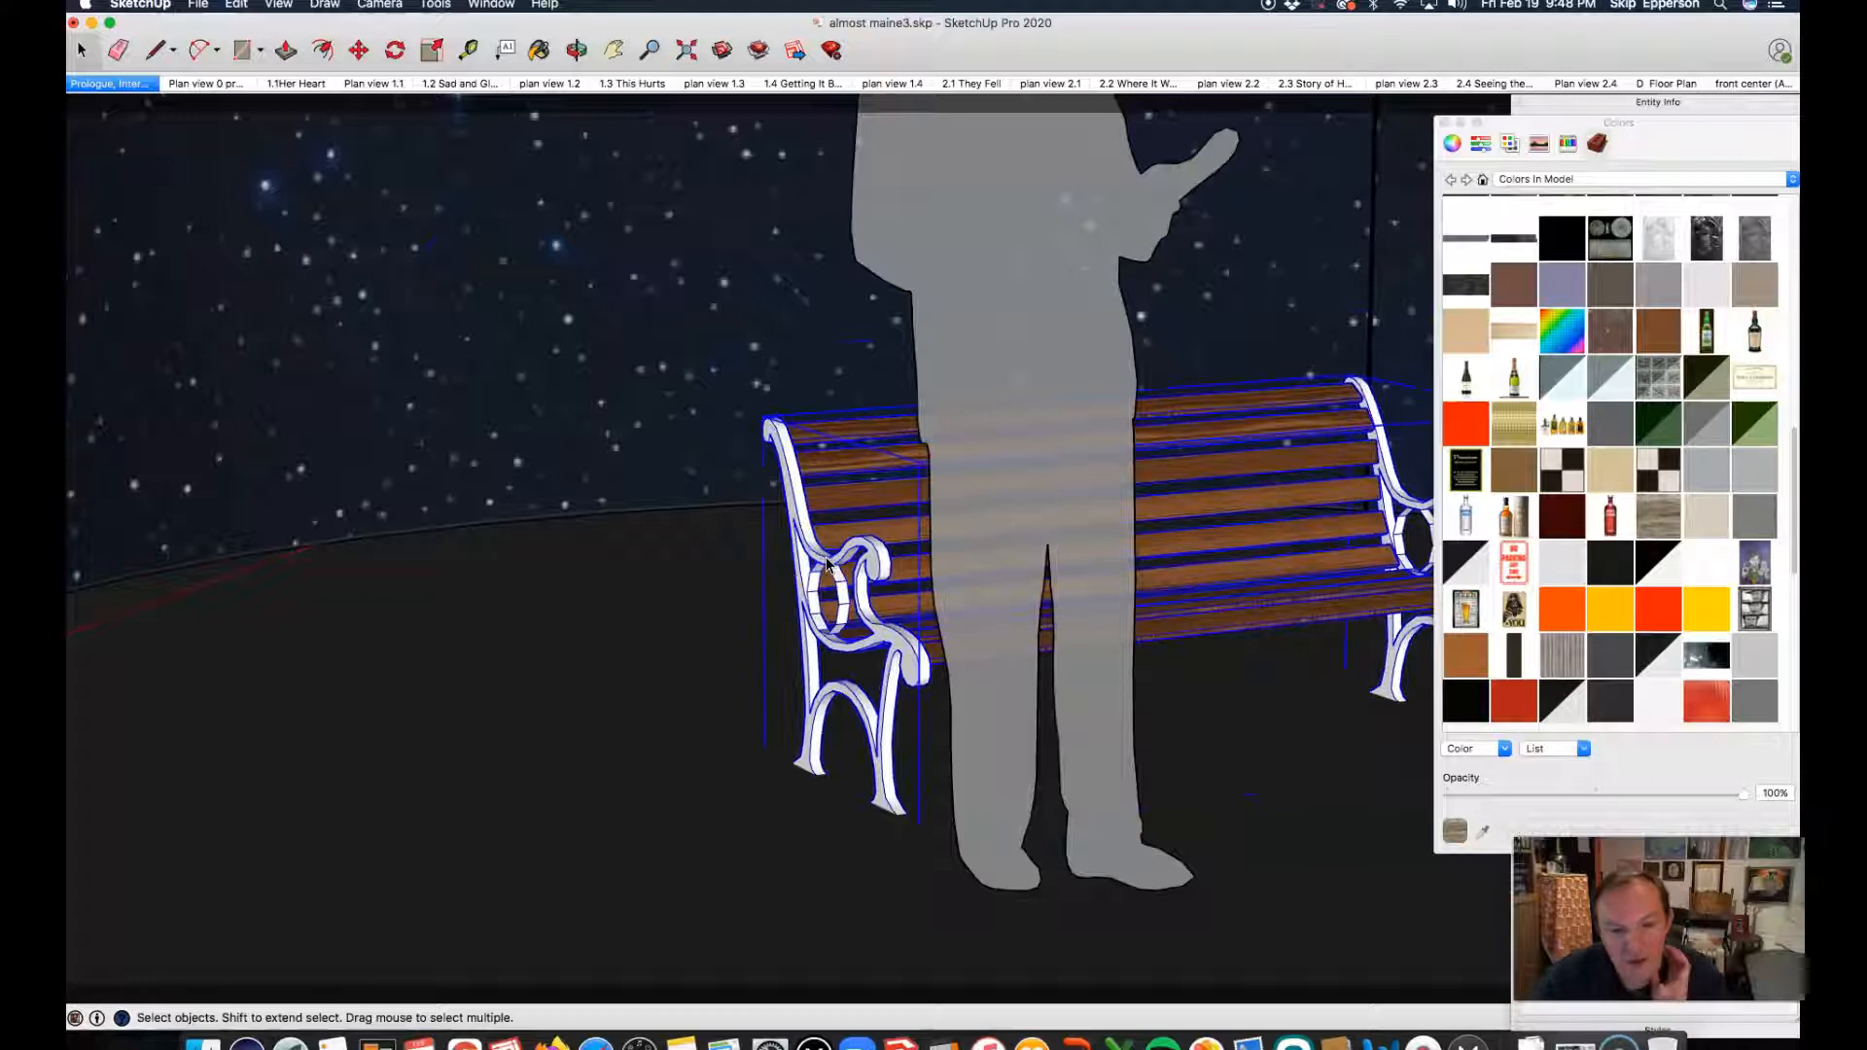
pyautogui.click(433, 54)
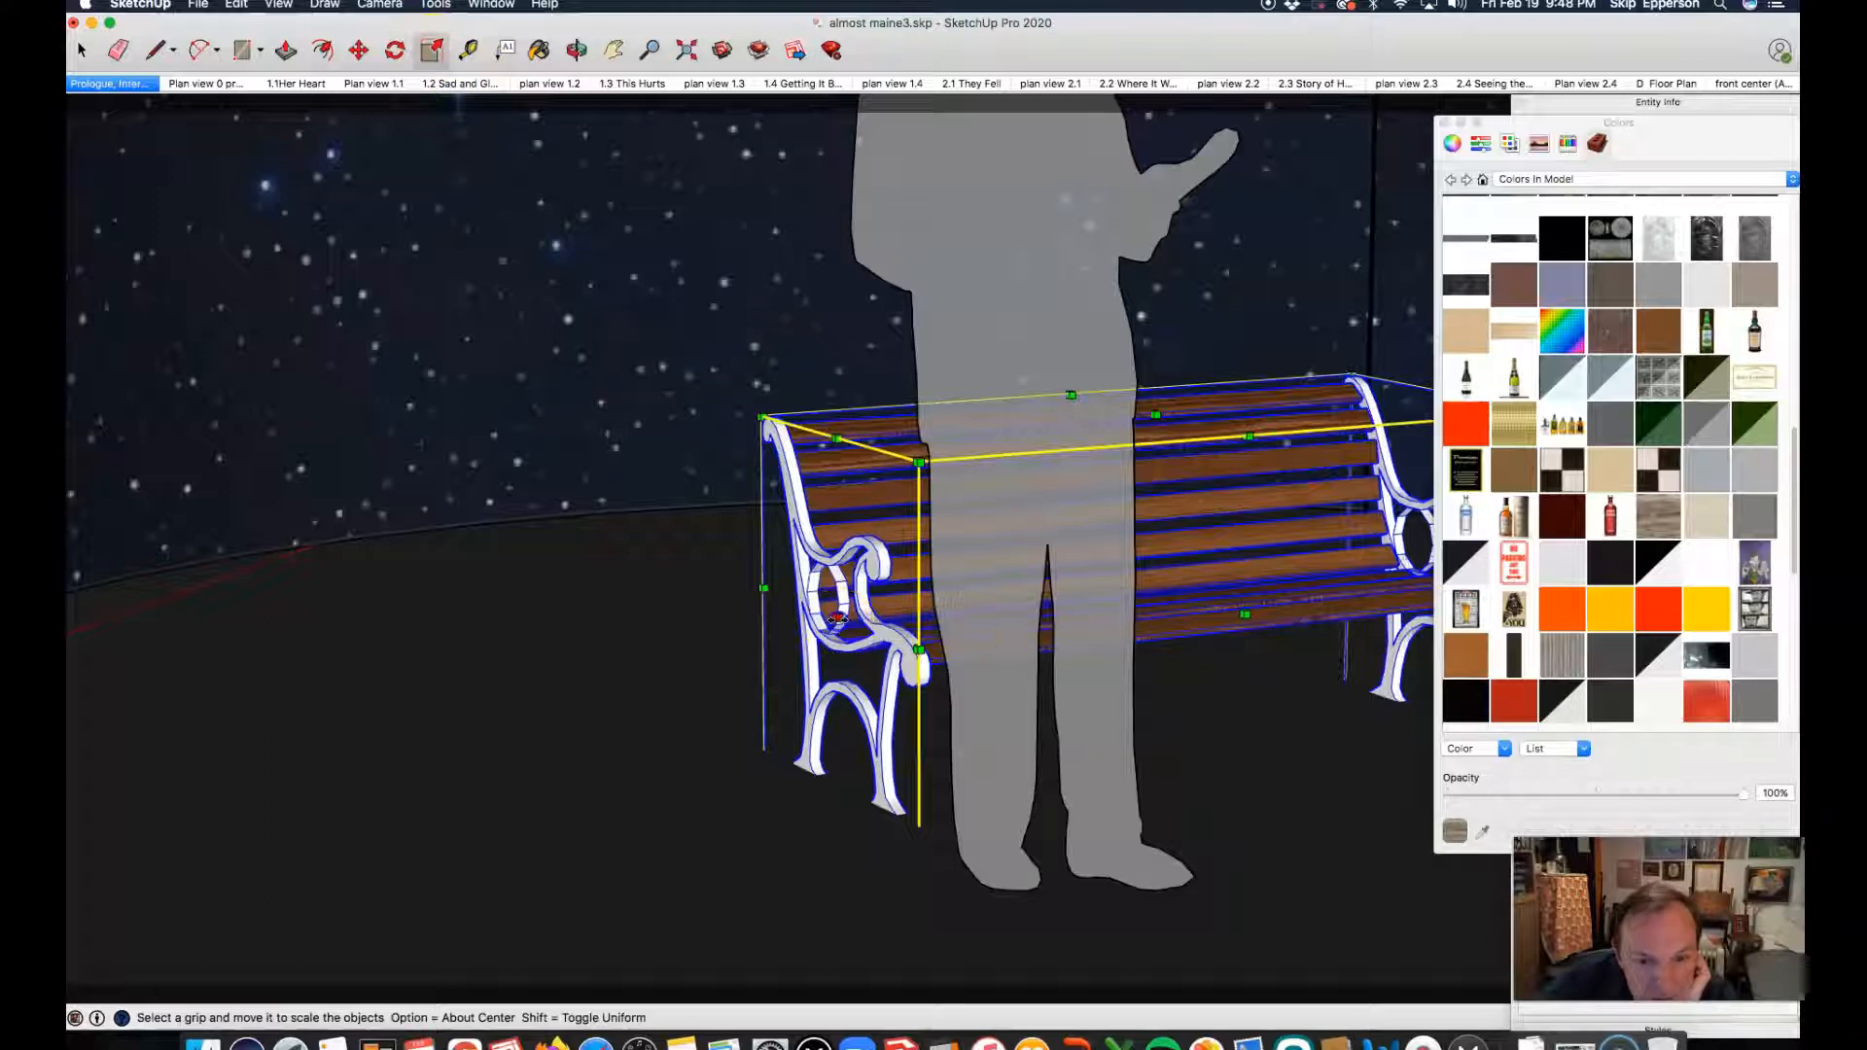
pyautogui.moveTo(836, 619); pyautogui.dragTo(758, 626)
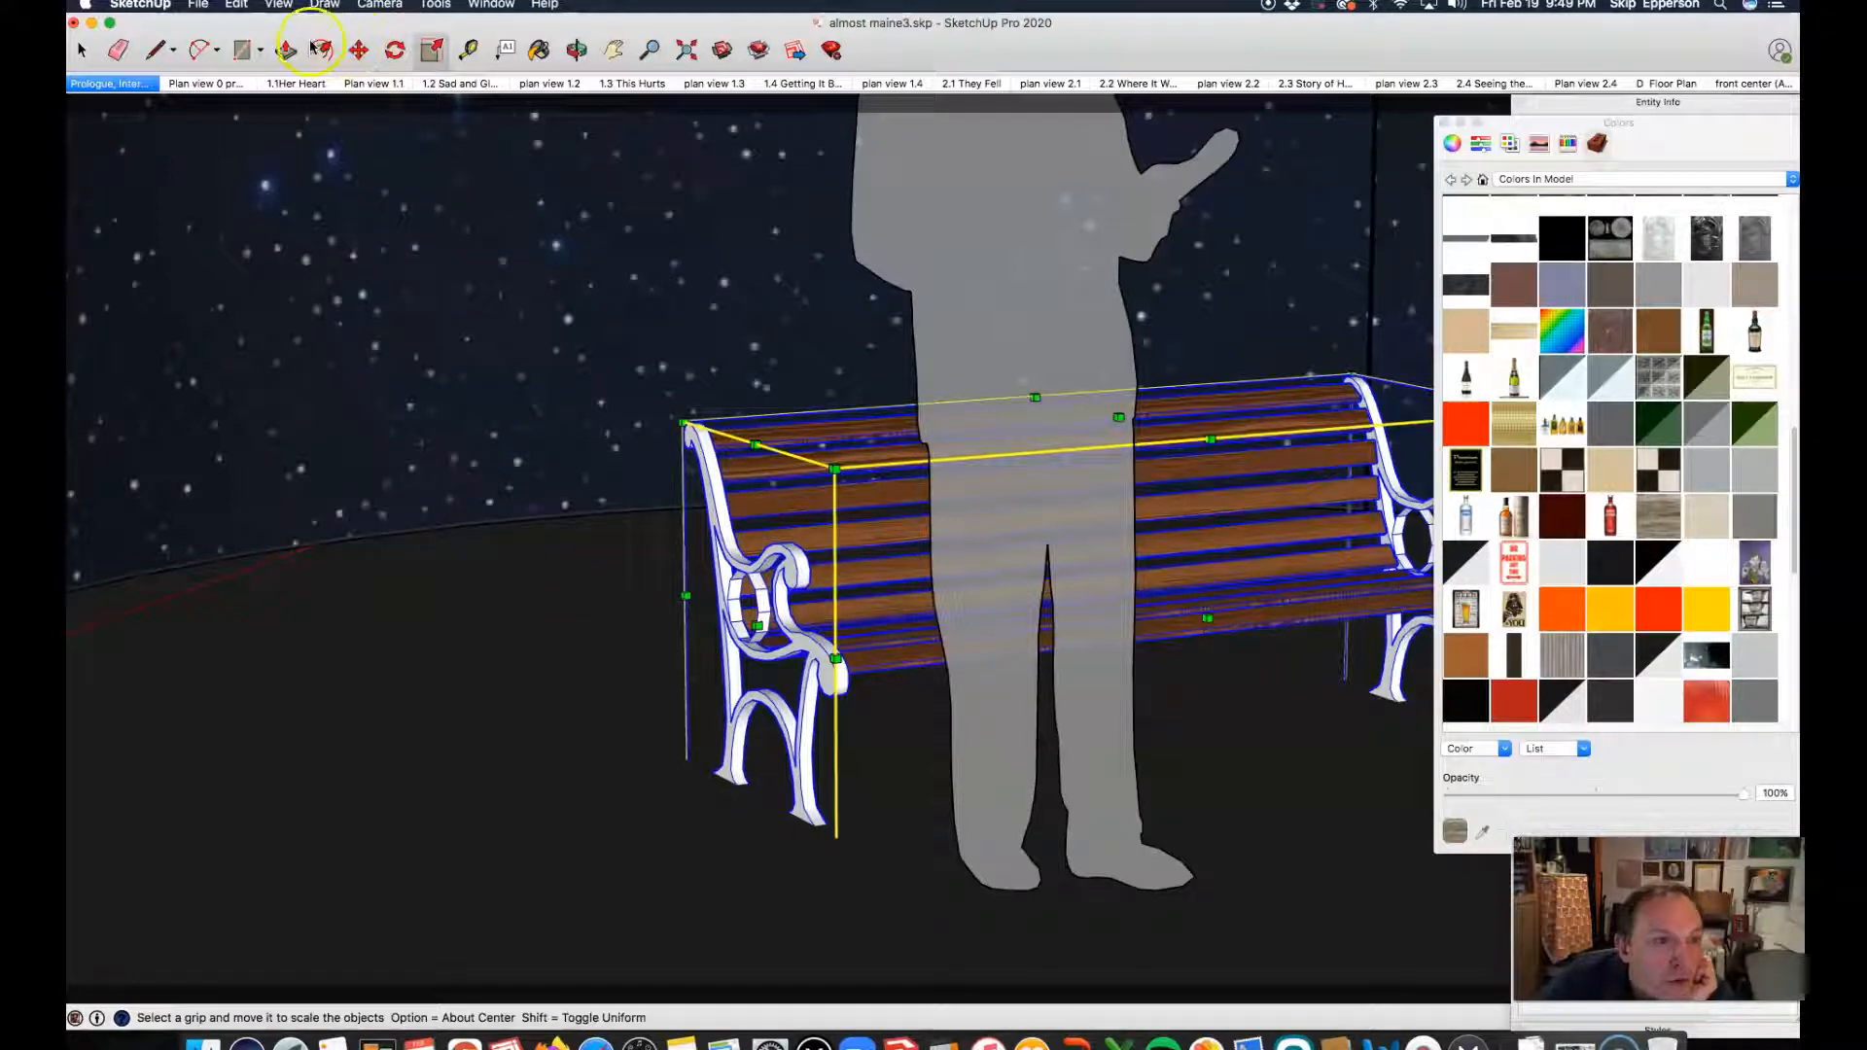
# Step: Unhide the white block bench and scale the park bench slightly further along red and green from its back left edge
pyautogui.click(273, 8)
pyautogui.moveTo(237, 5)
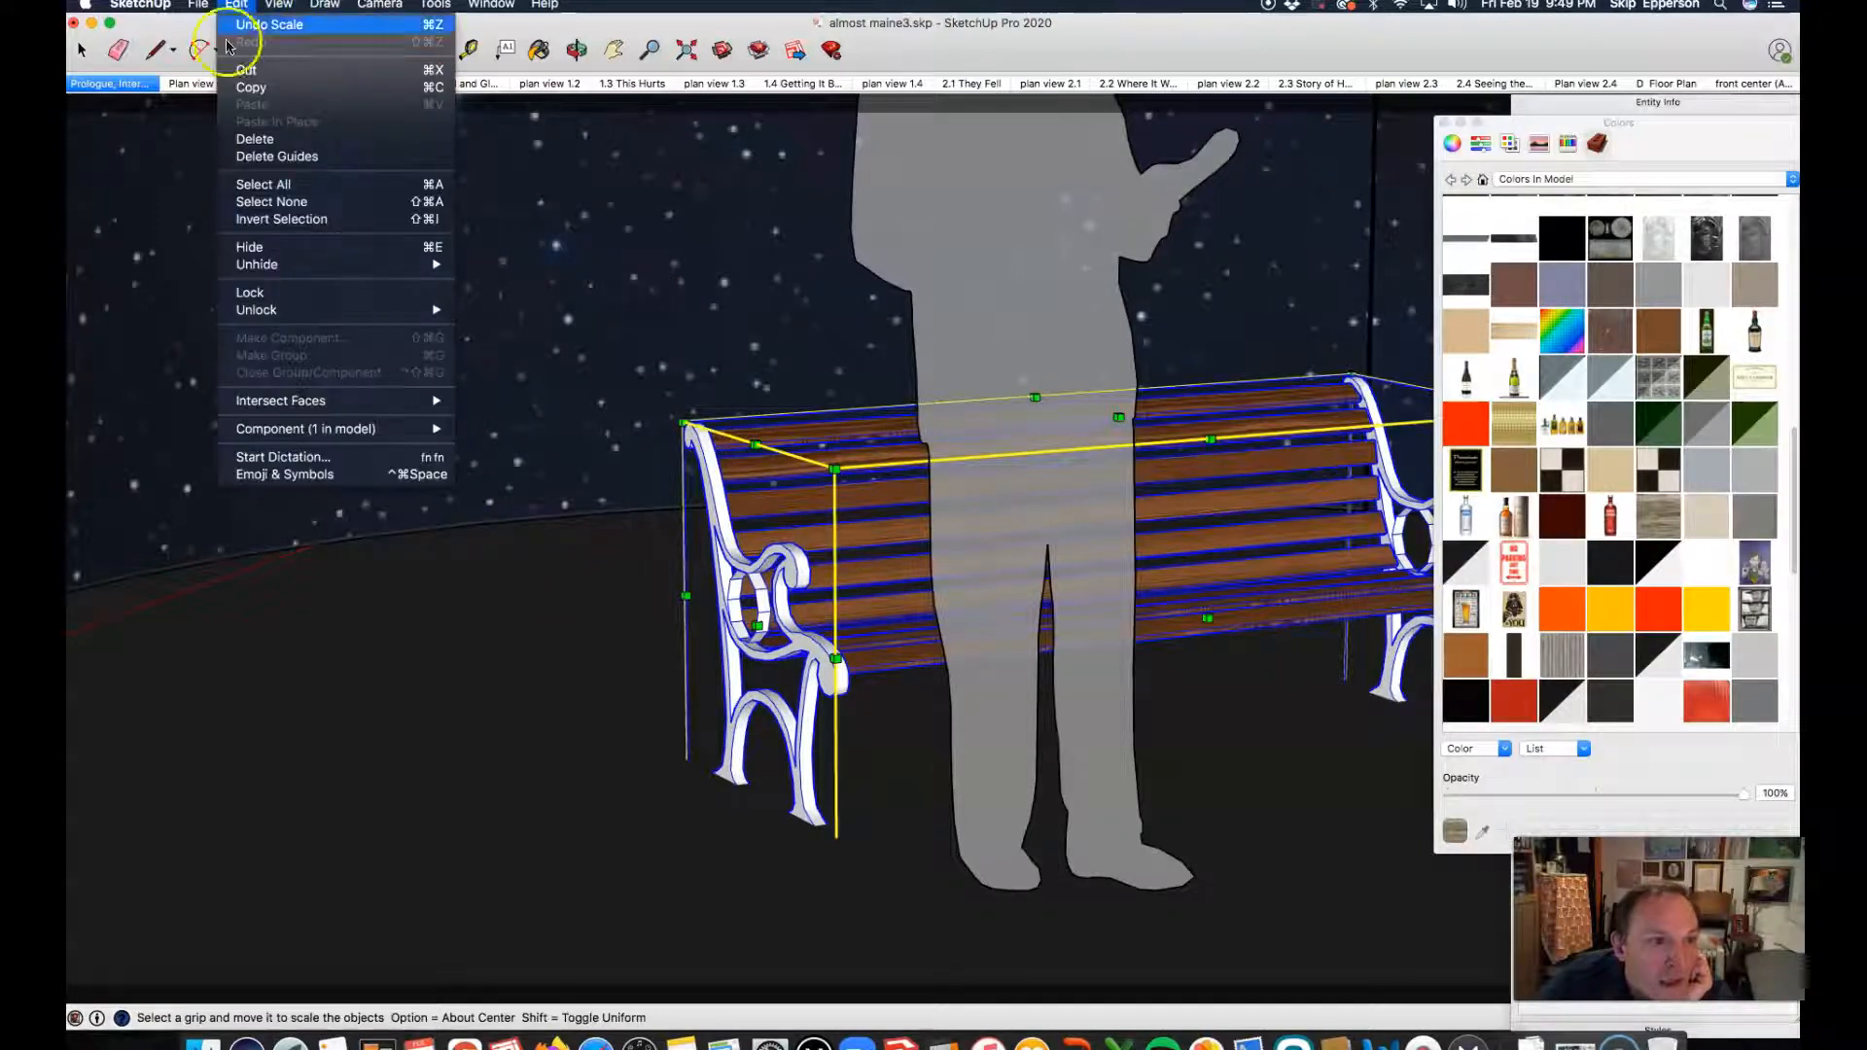
pyautogui.moveTo(252, 264)
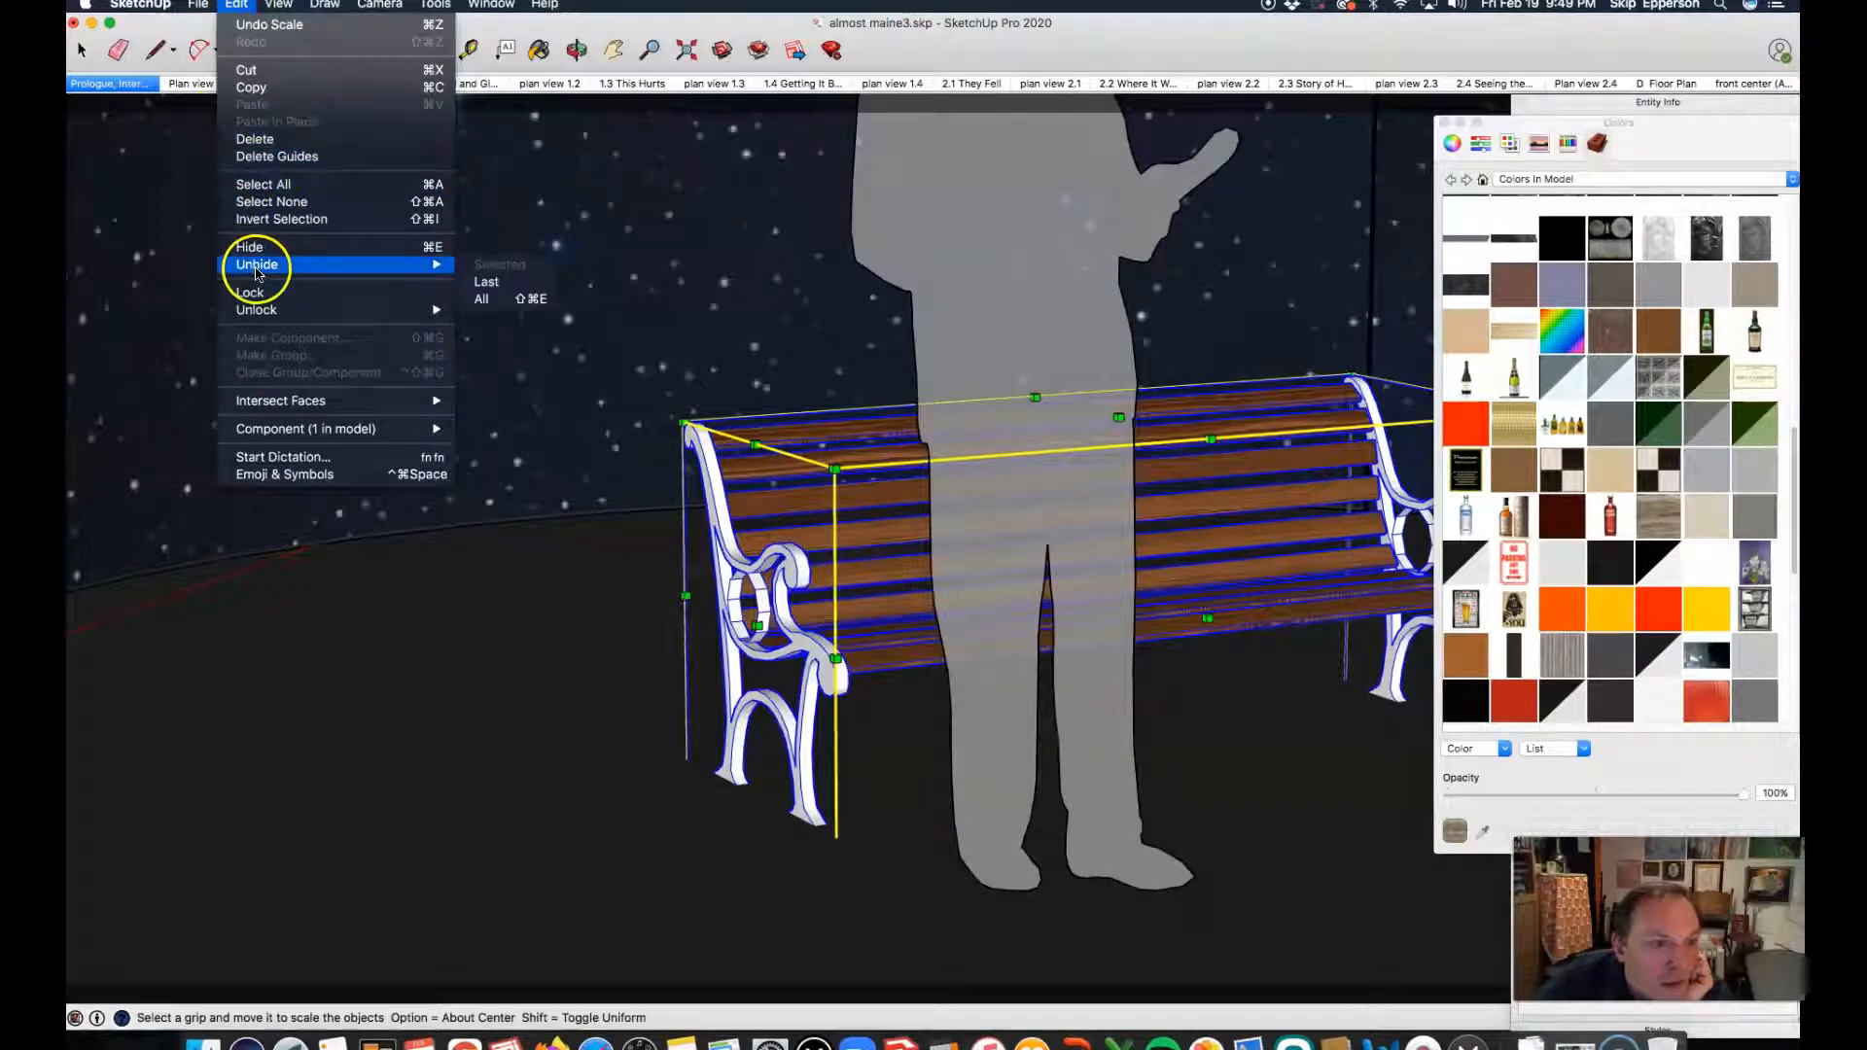
pyautogui.click(488, 284)
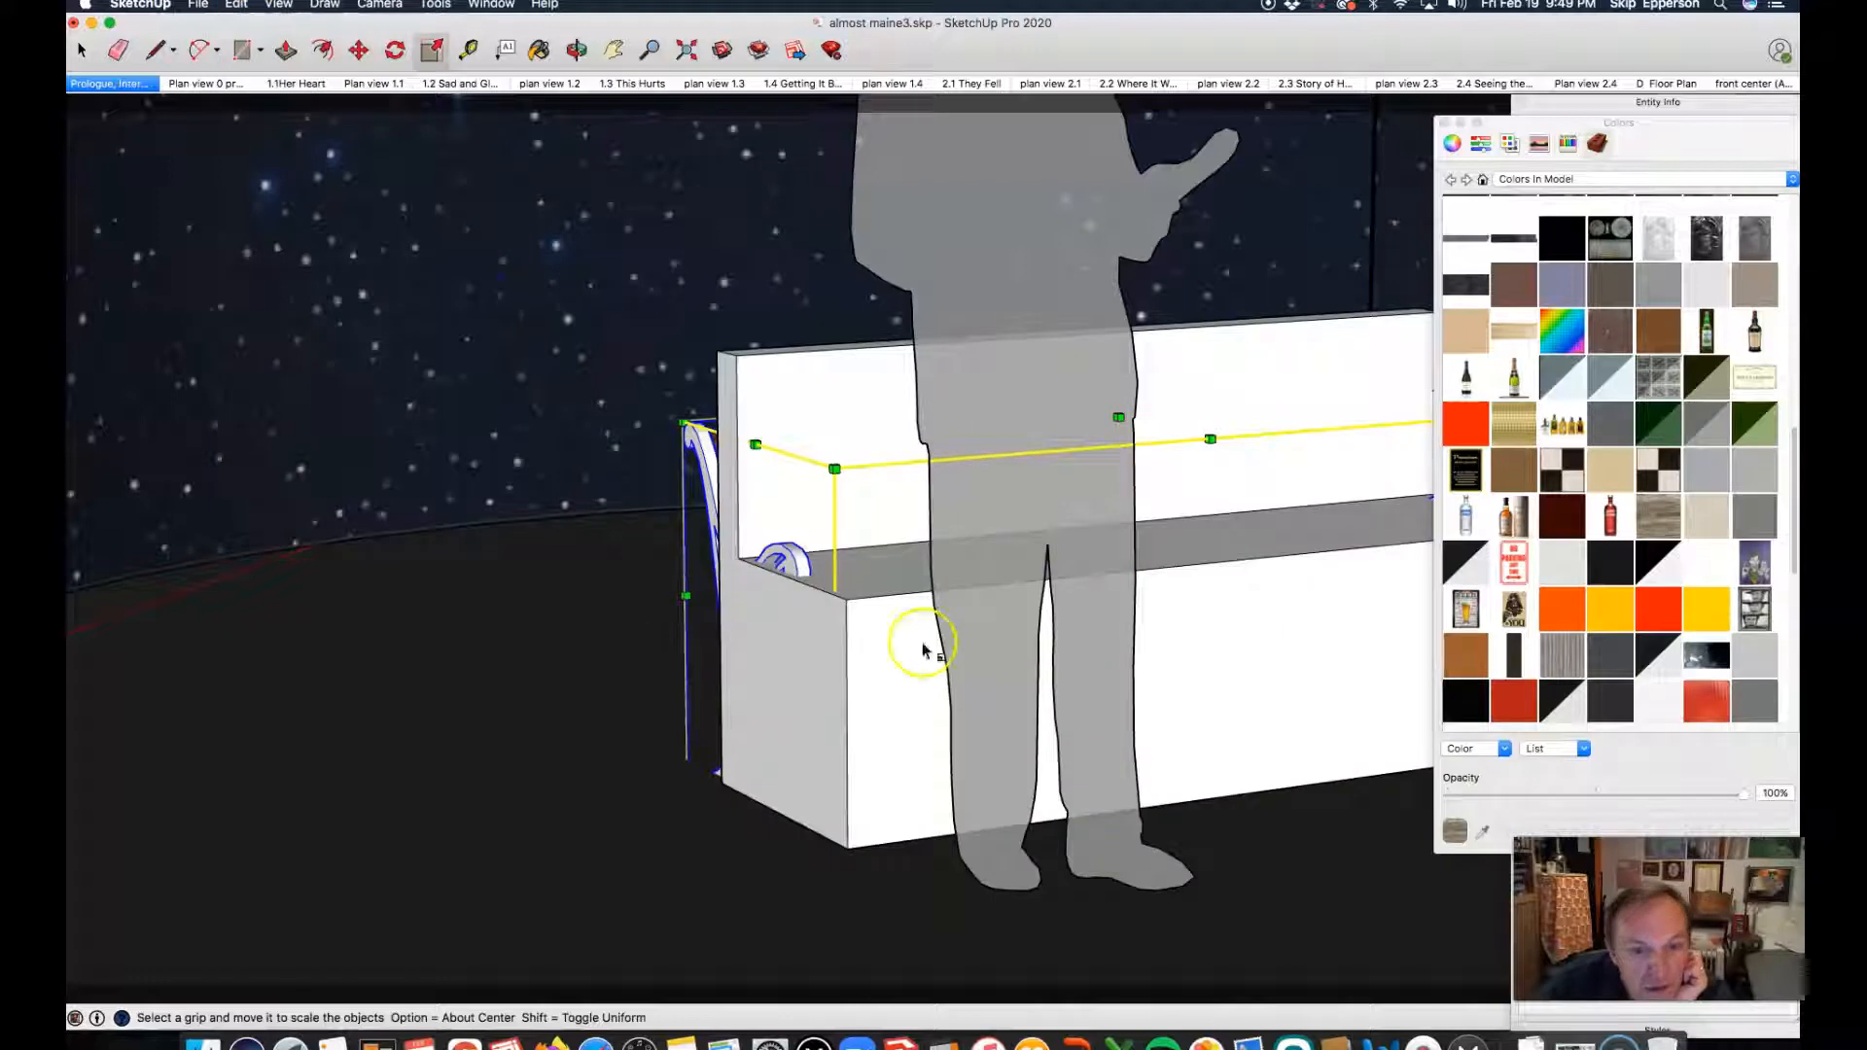
pyautogui.click(686, 598)
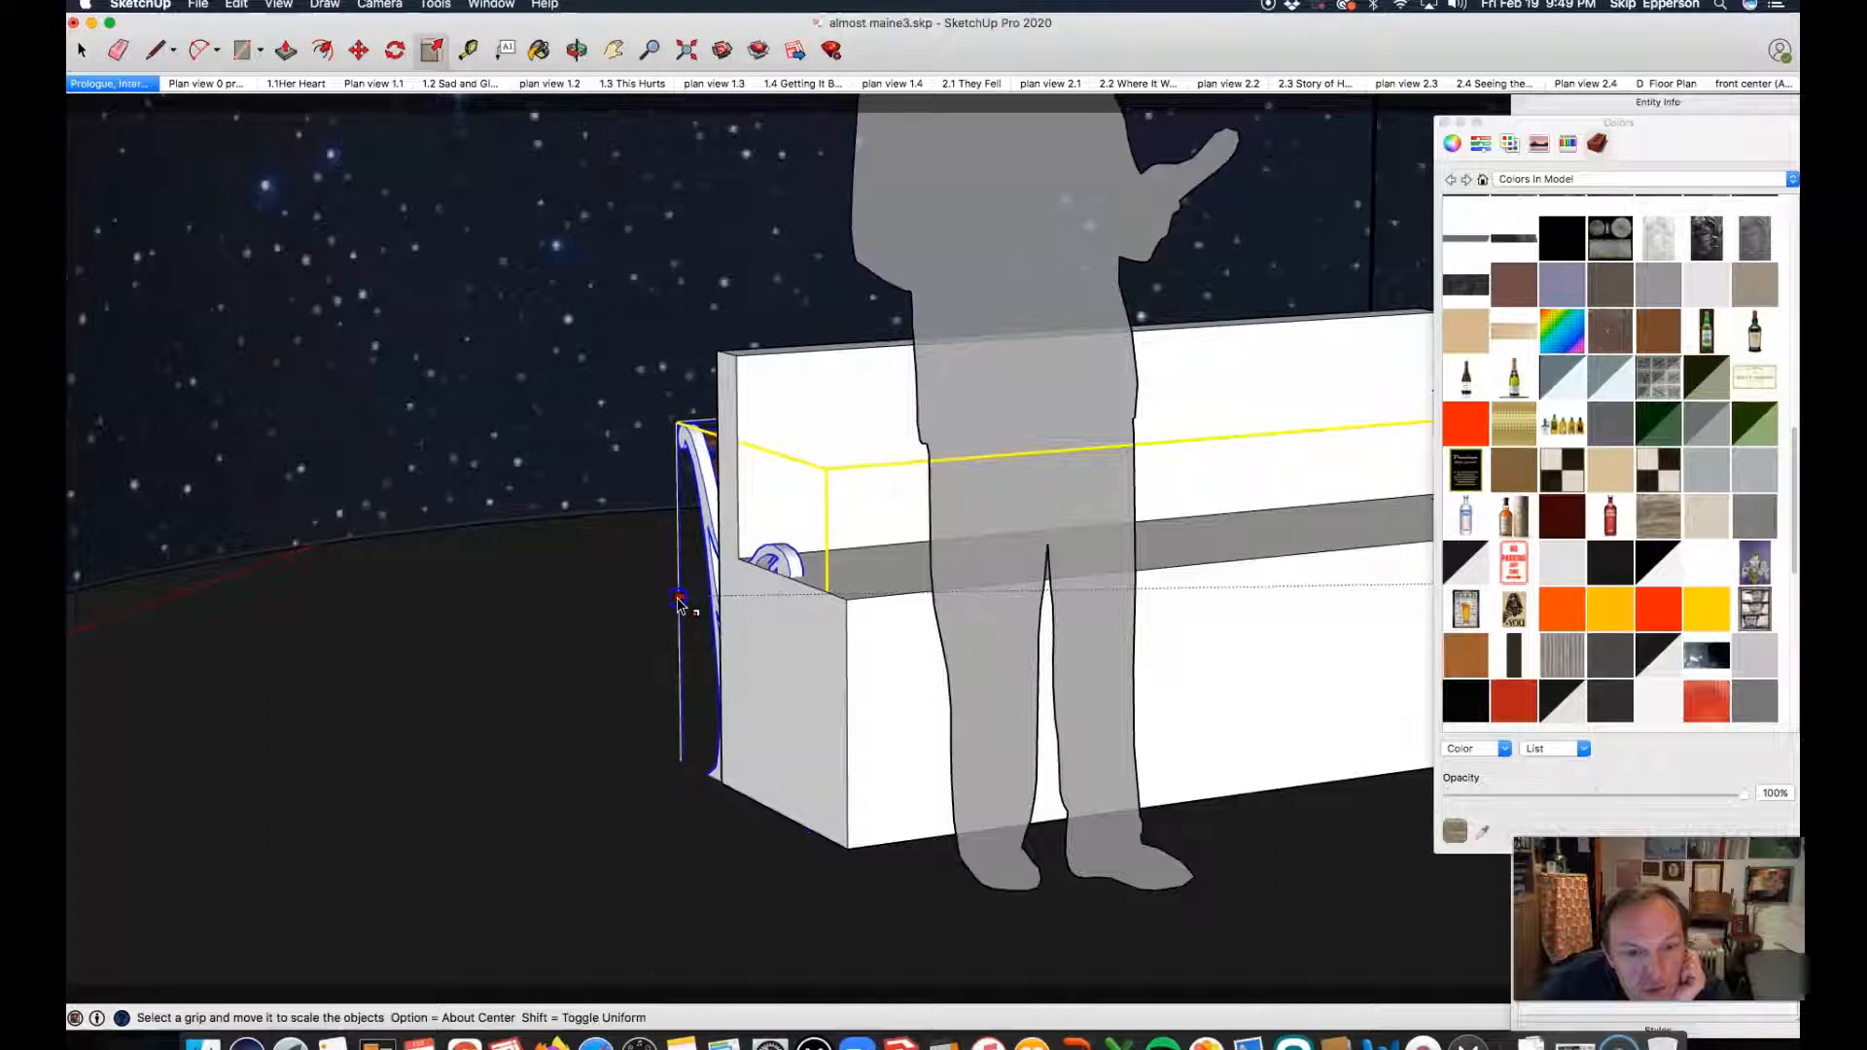
pyautogui.click(678, 599)
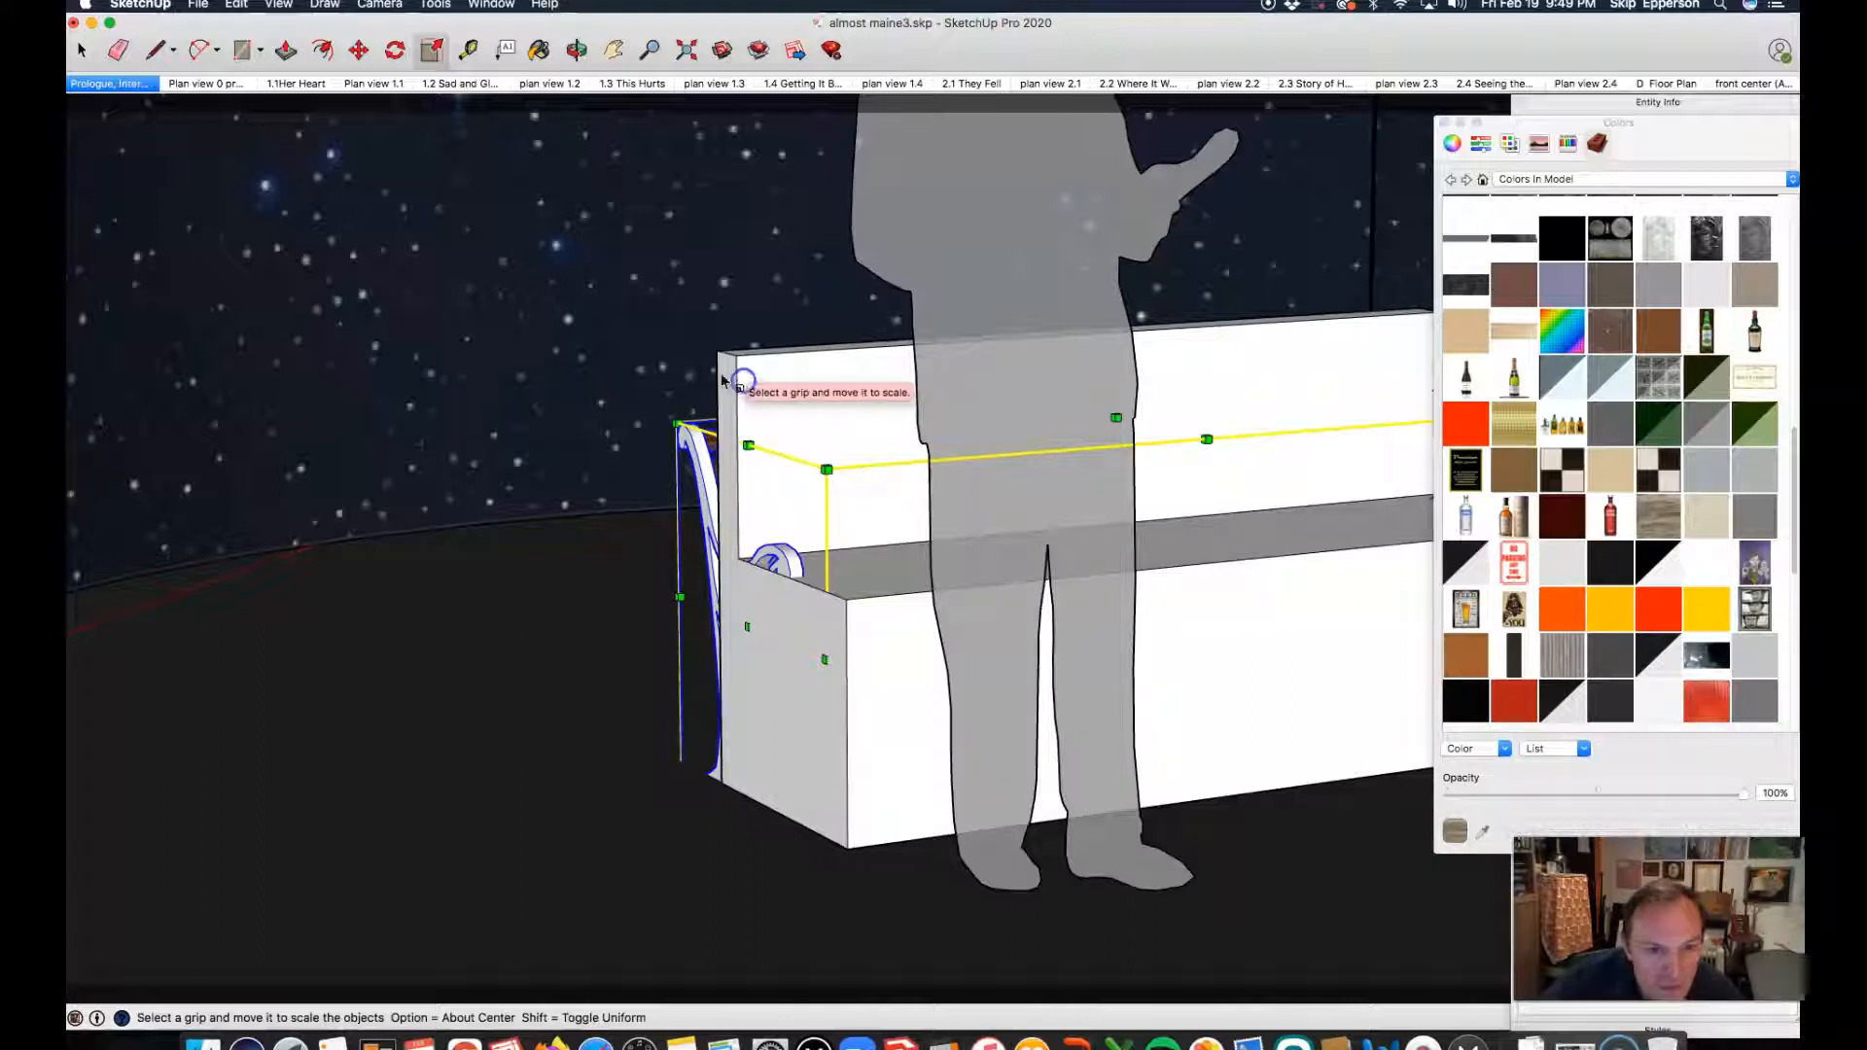
# Step: Delete the white block bench, leaving the scaled park bench in its place
pyautogui.press('space')
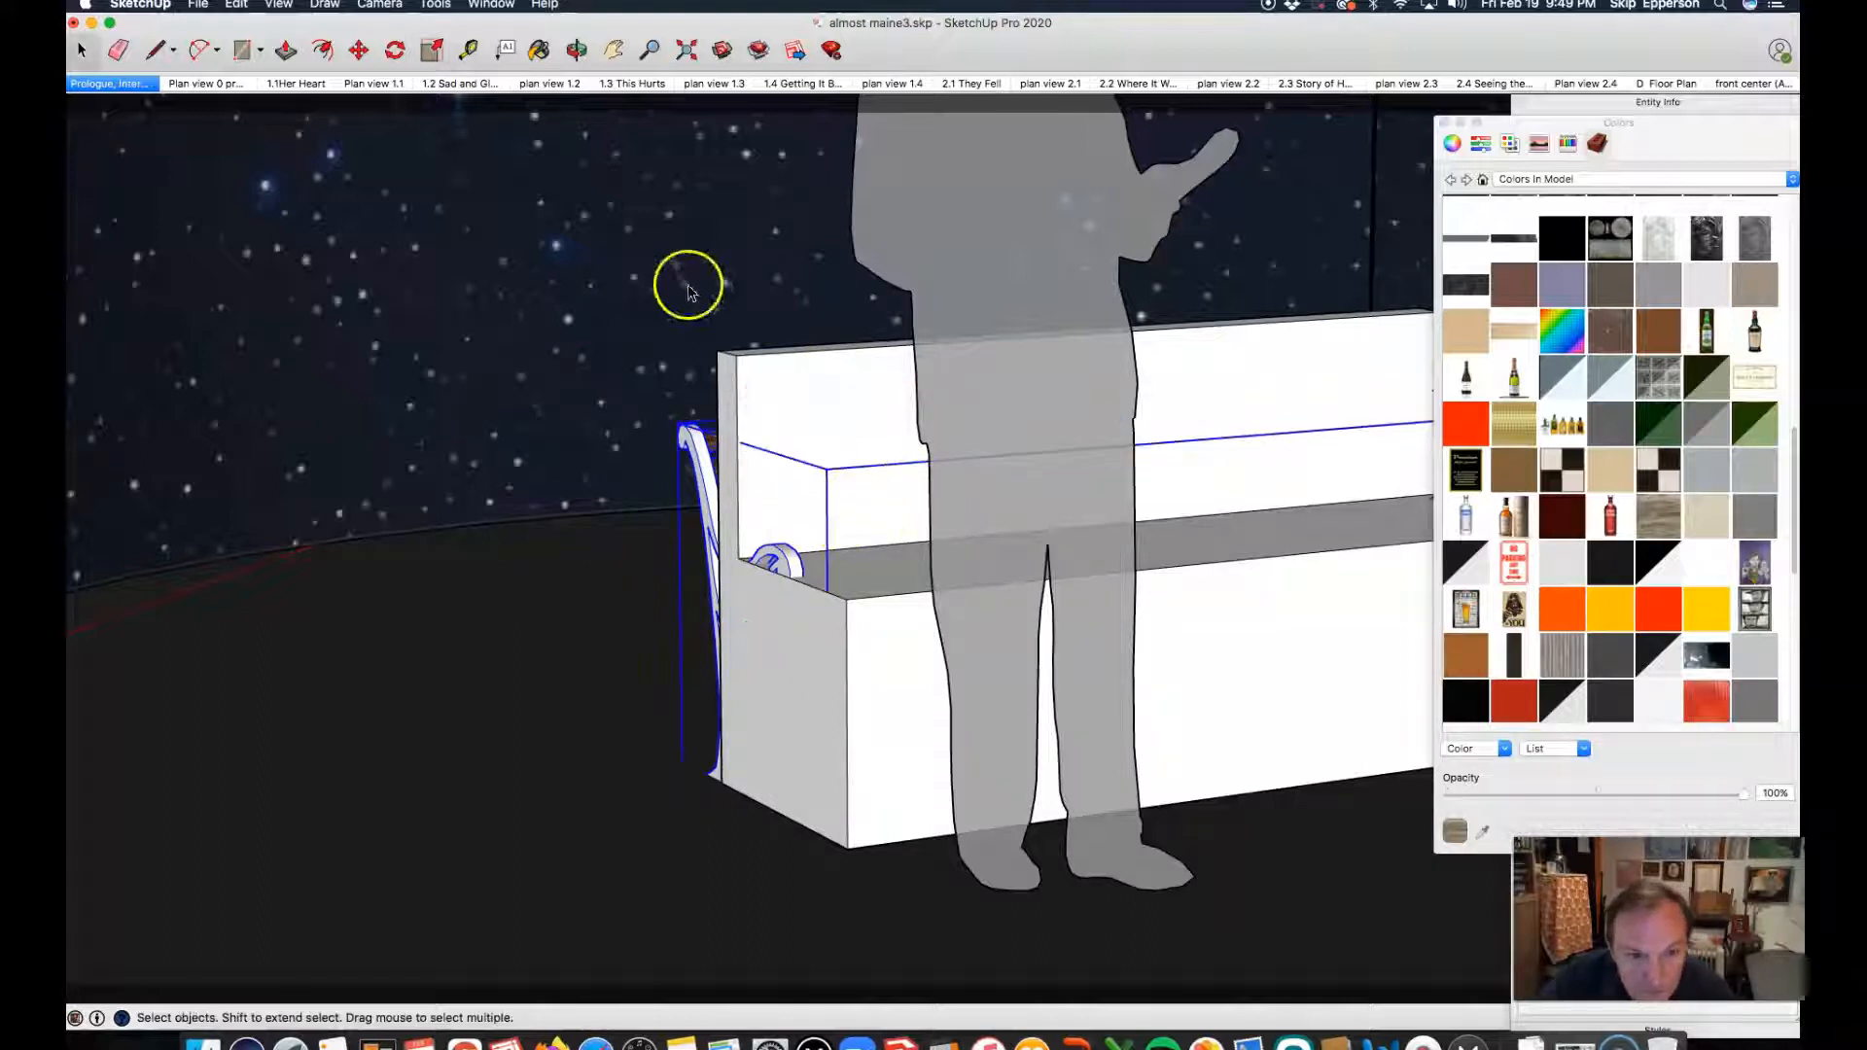
pyautogui.click(763, 385)
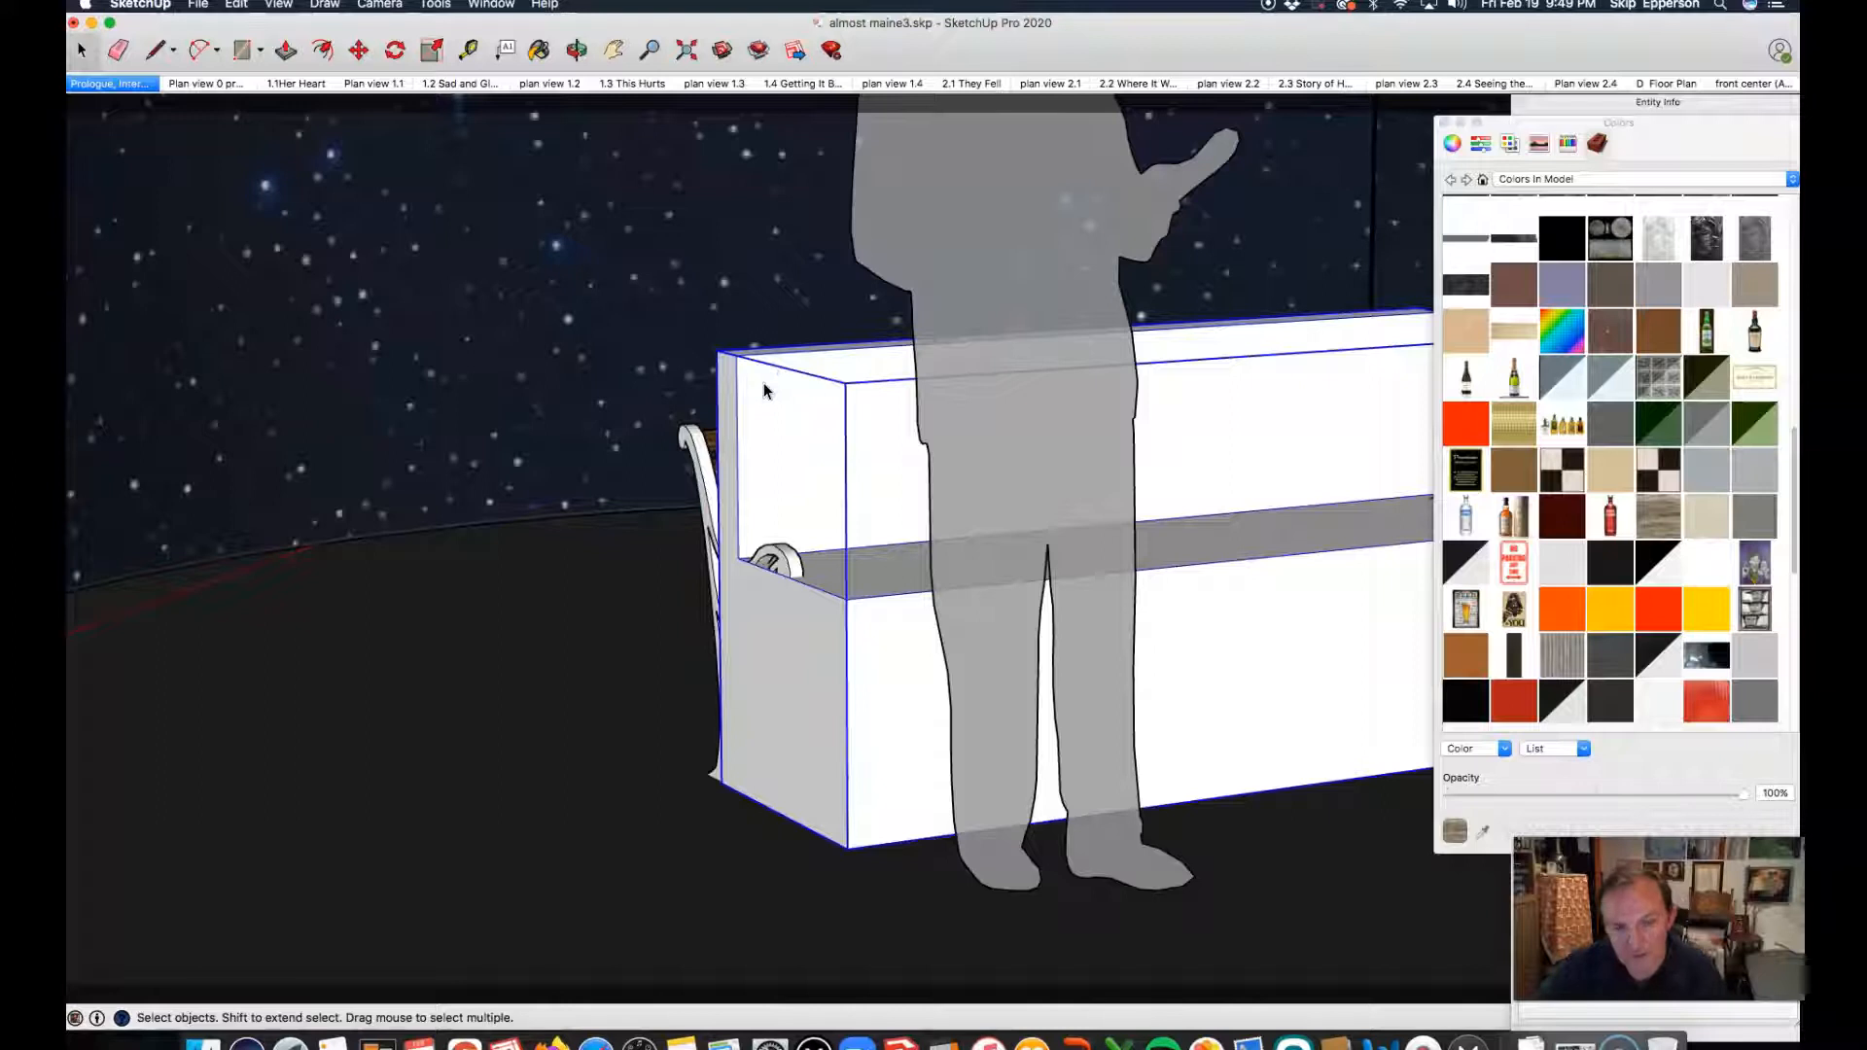
pyautogui.press('Delete')
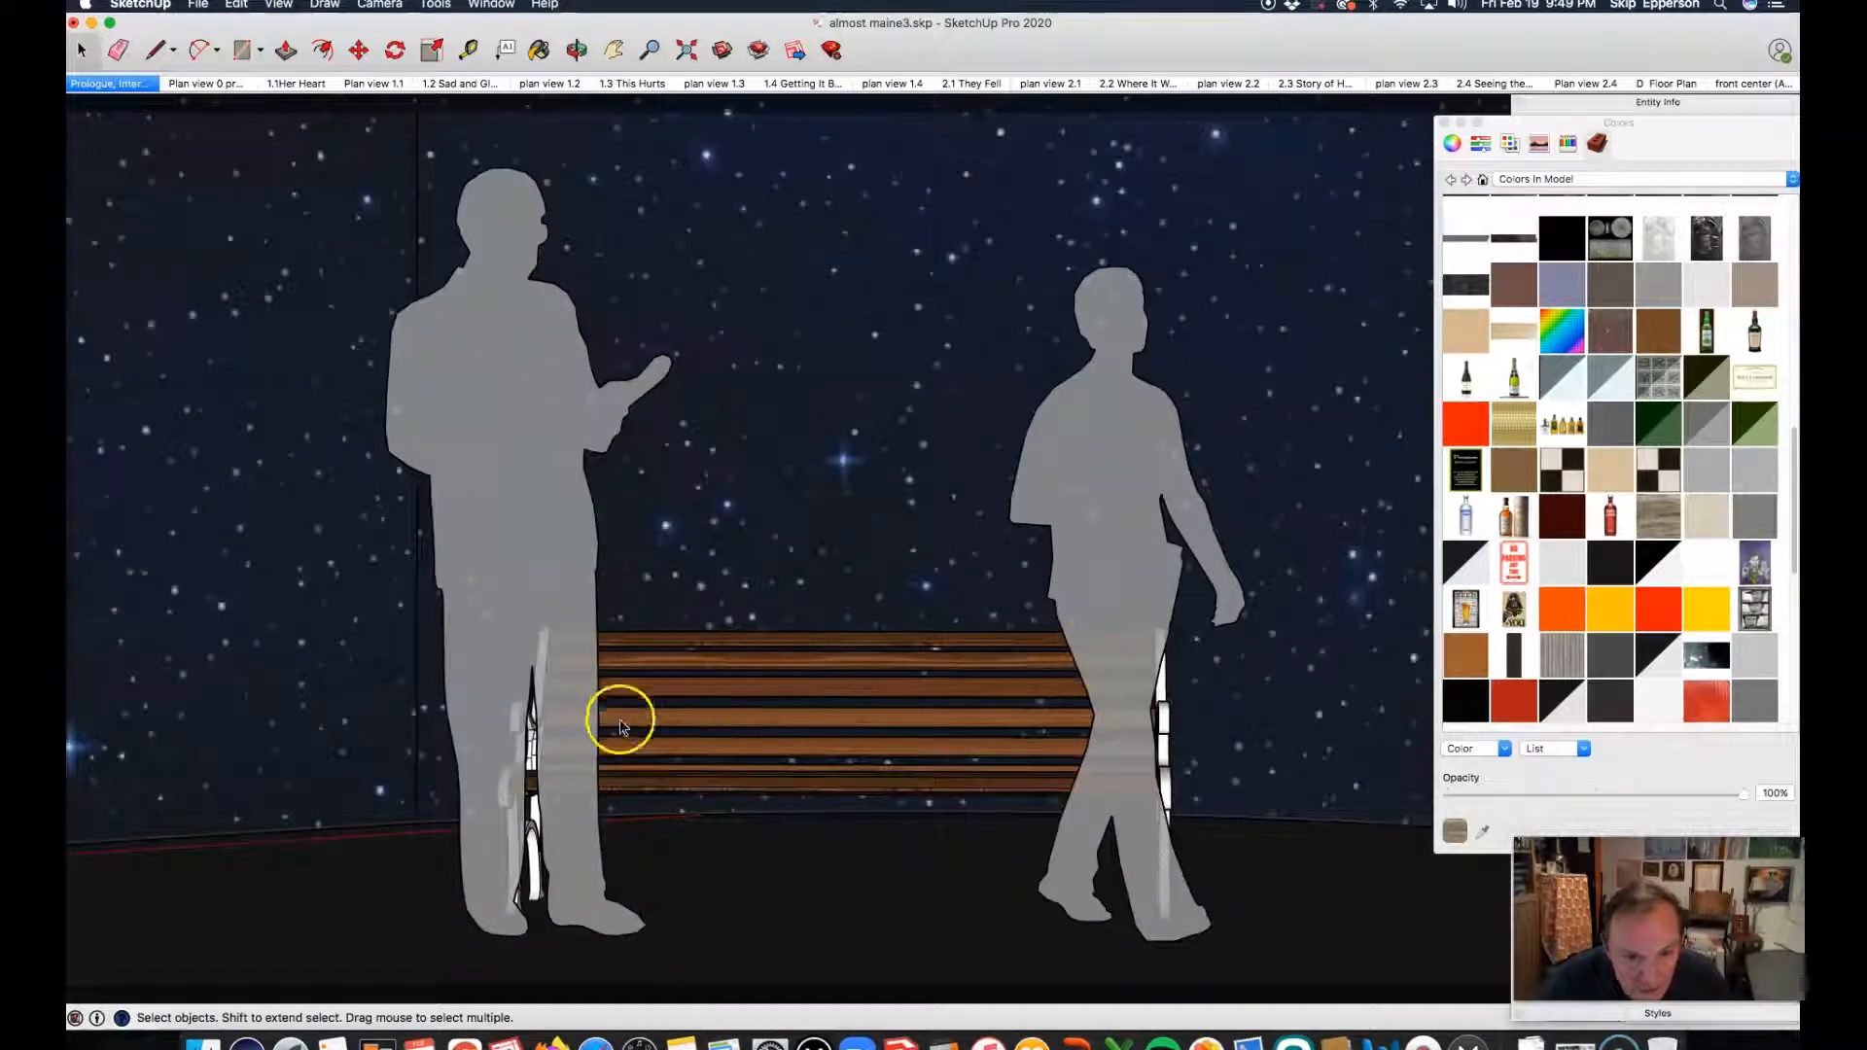
# Step: Examine the park bench between the two figures, including its slats, backrest and left armrest frame
pyautogui.scroll(-2, 965, 653)
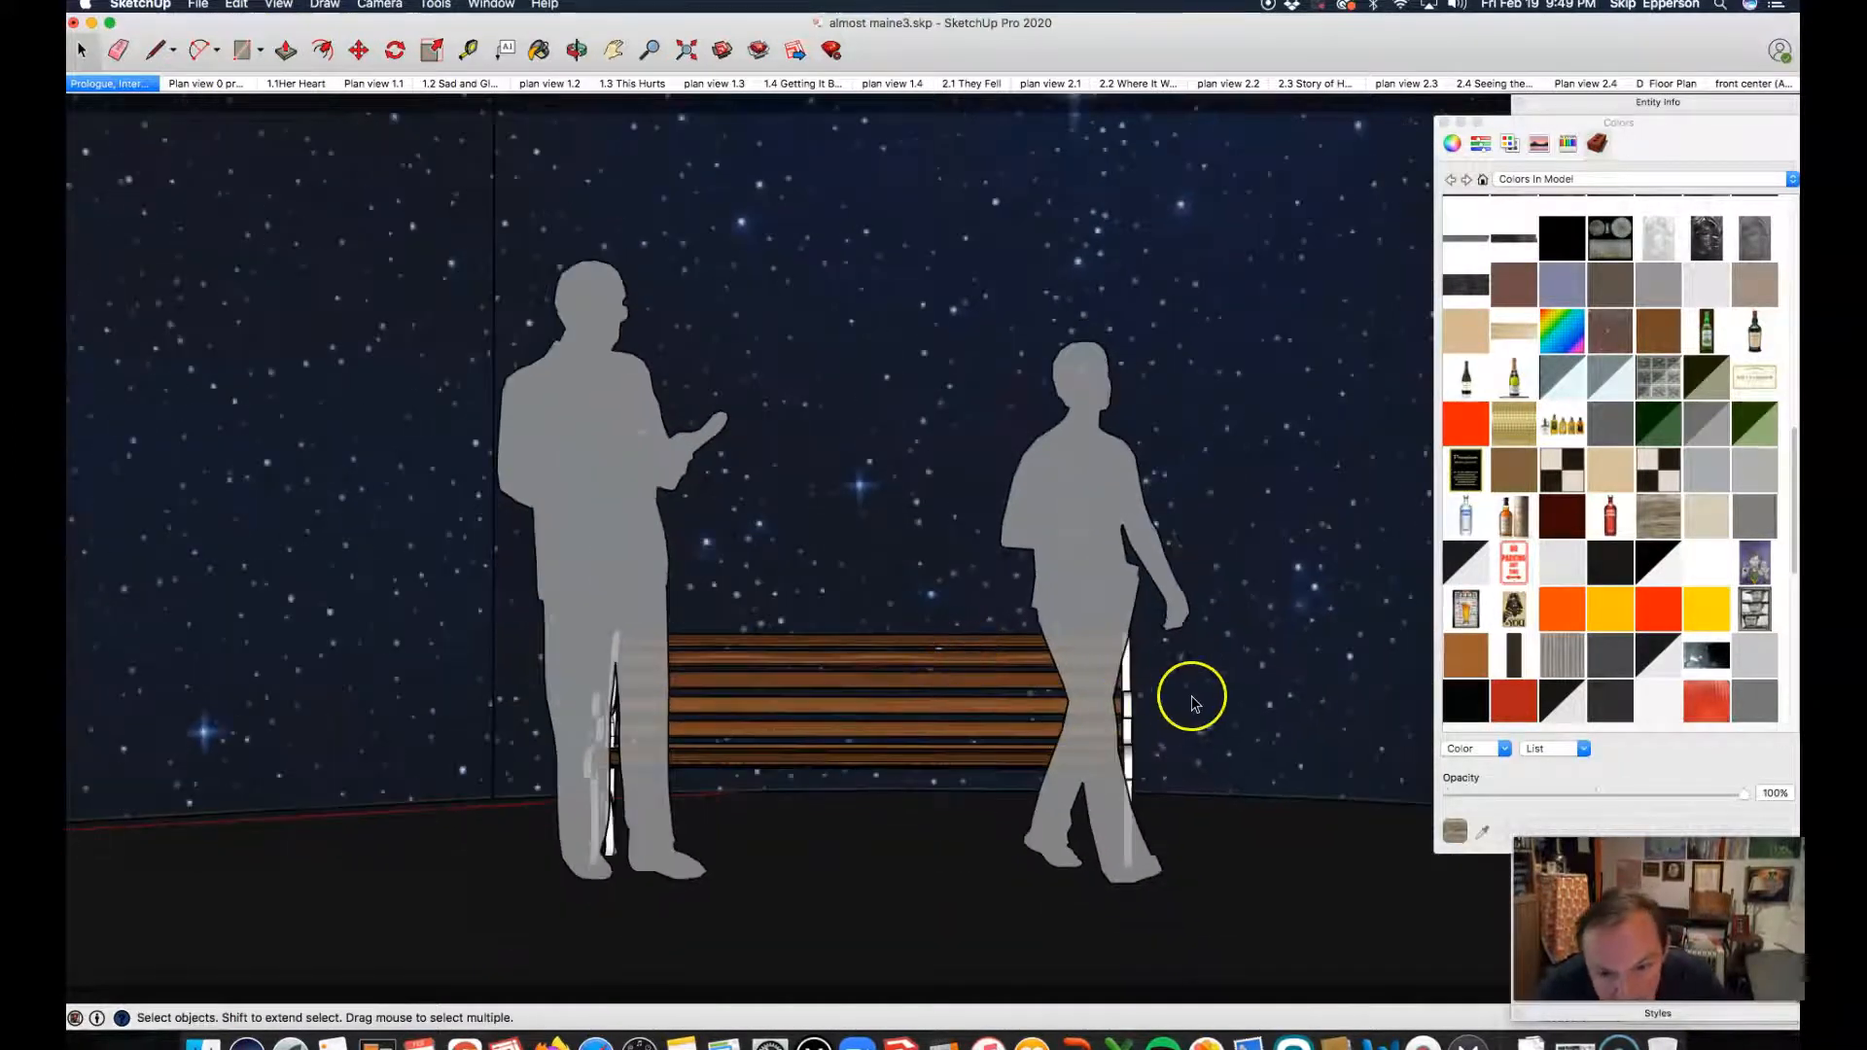
pyautogui.scroll(2, 851, 745)
pyautogui.scroll(3, 851, 745)
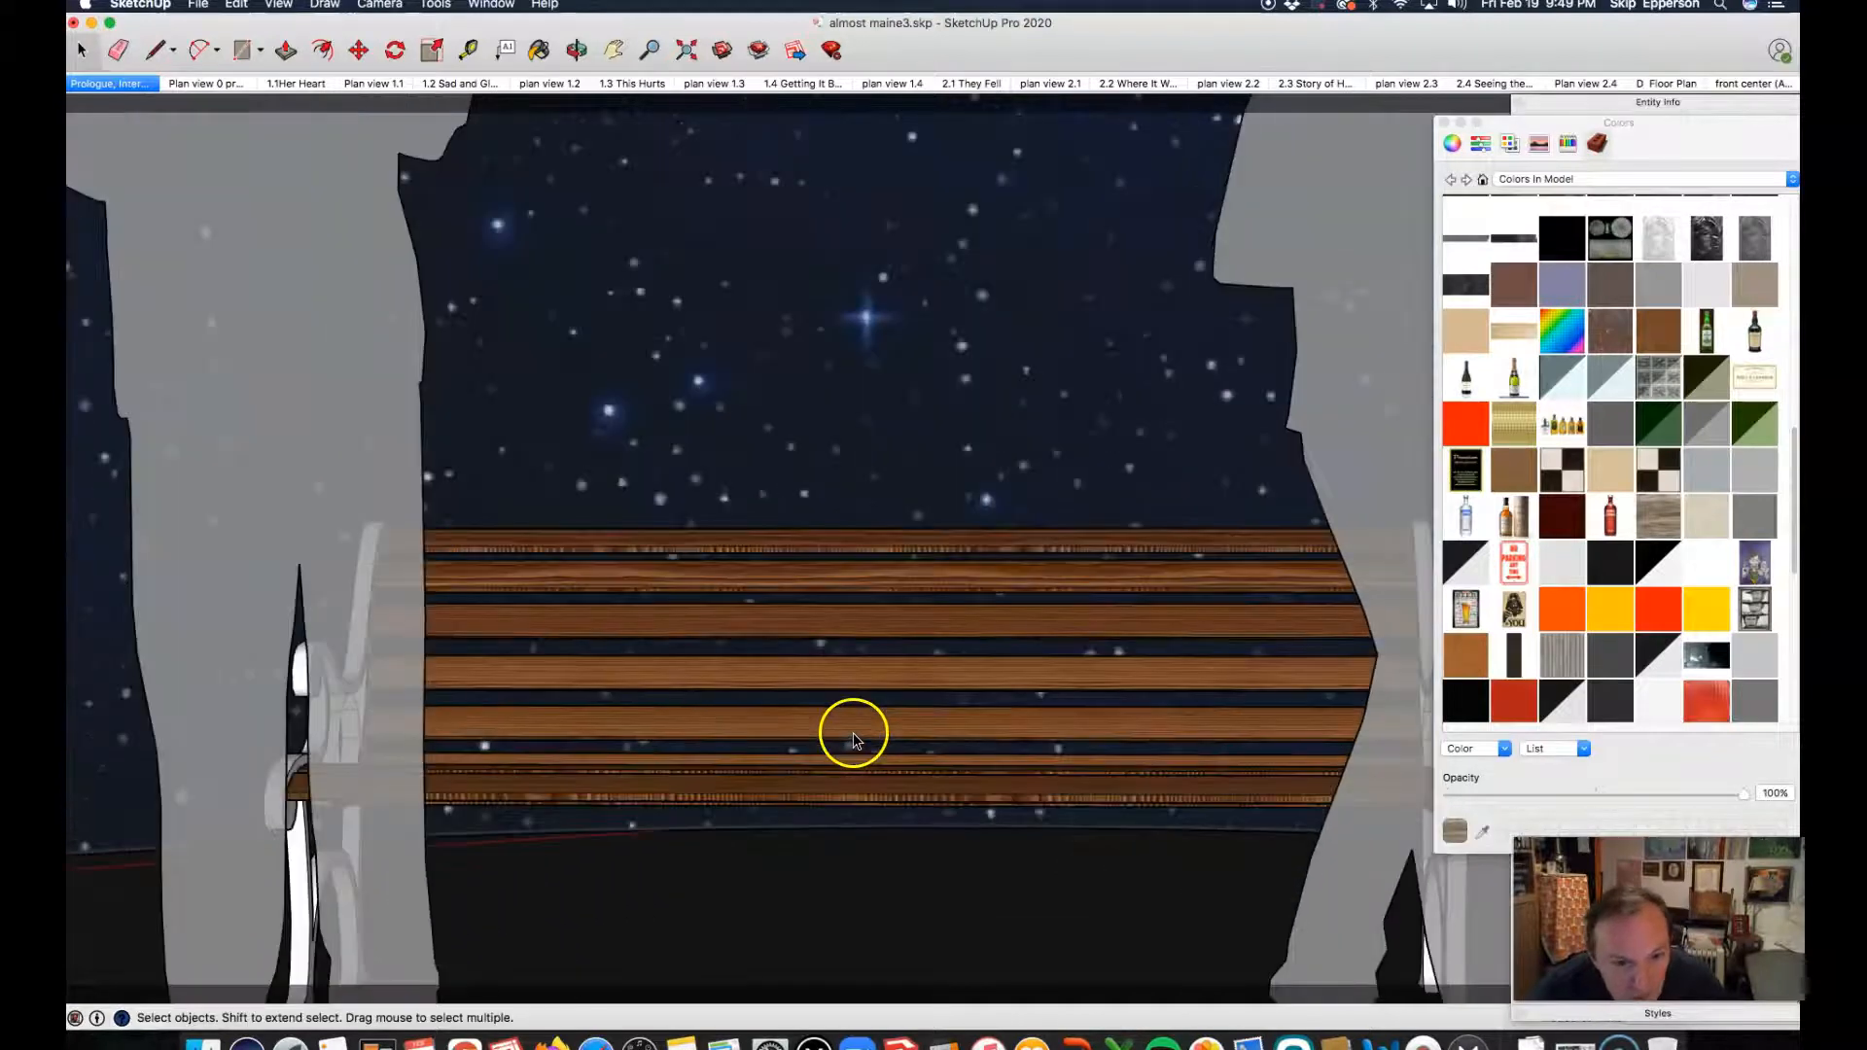
pyautogui.click(577, 51)
pyautogui.moveTo(554, 421); pyautogui.dragTo(469, 501)
pyautogui.scroll(5, 113, 784)
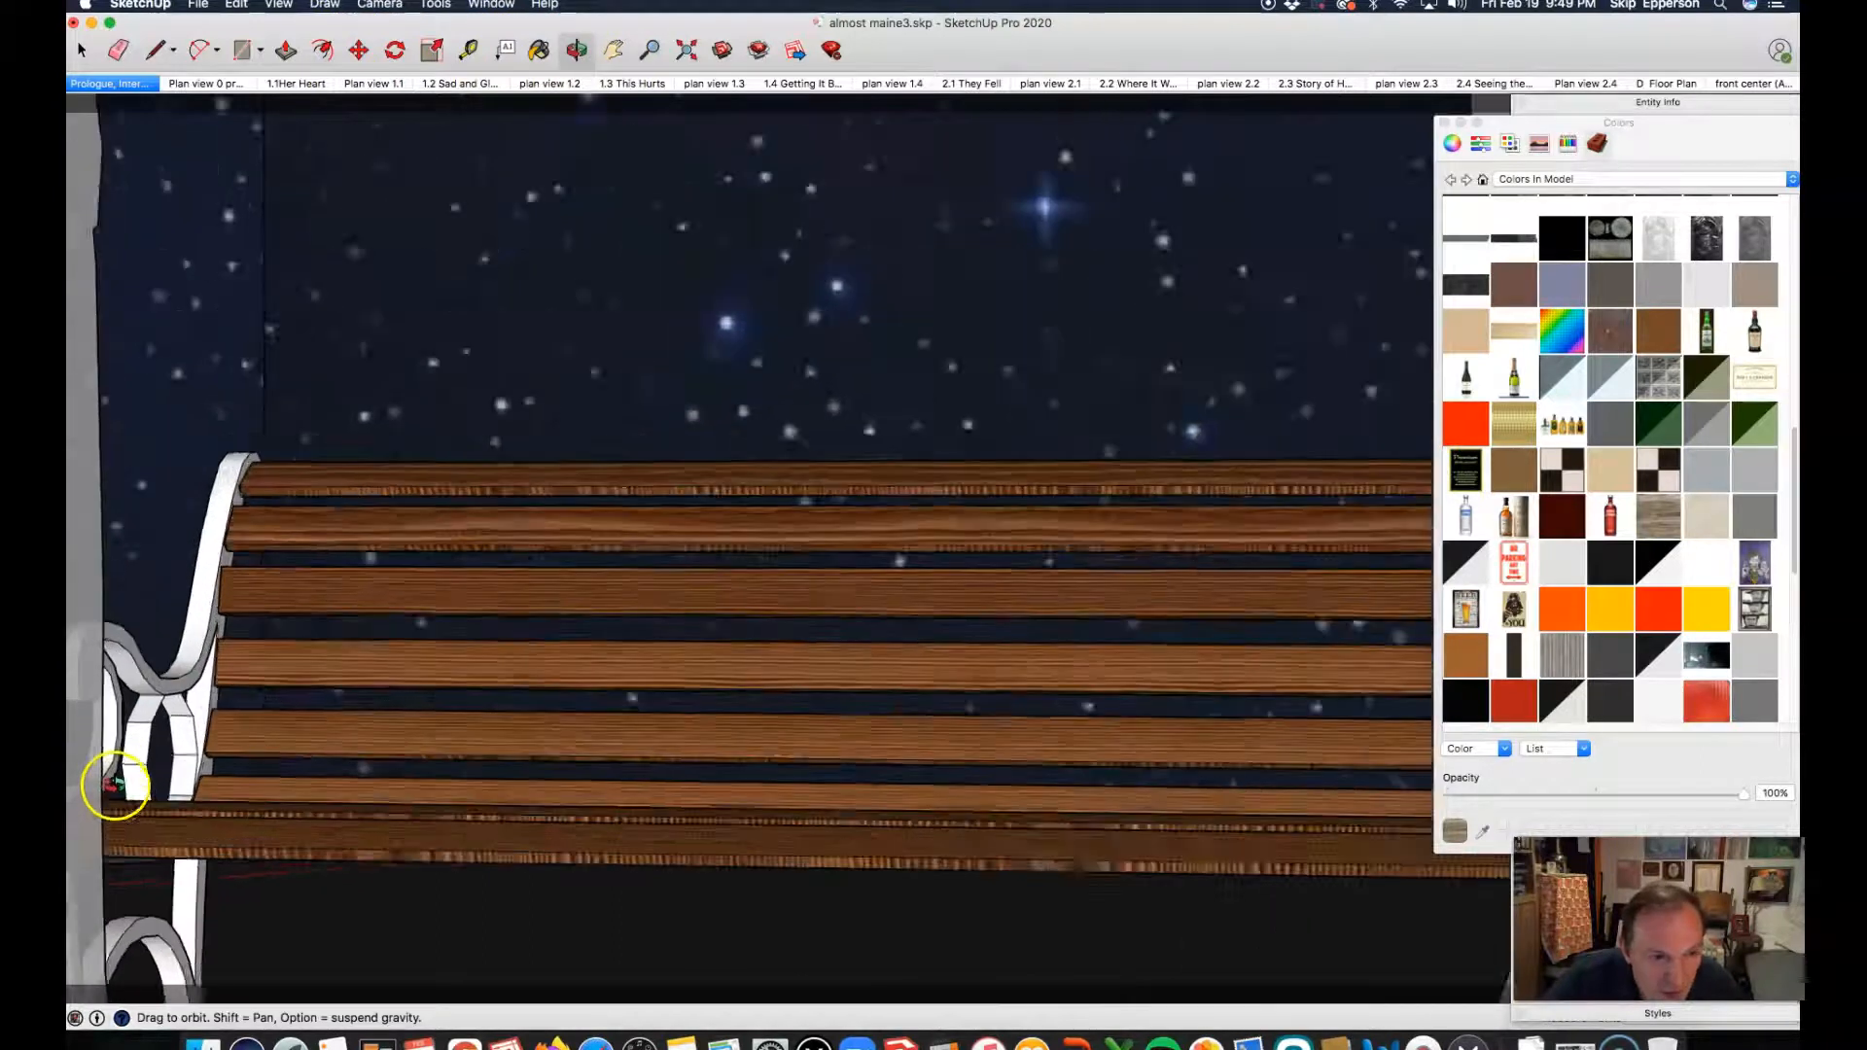
pyautogui.scroll(3, 167, 469)
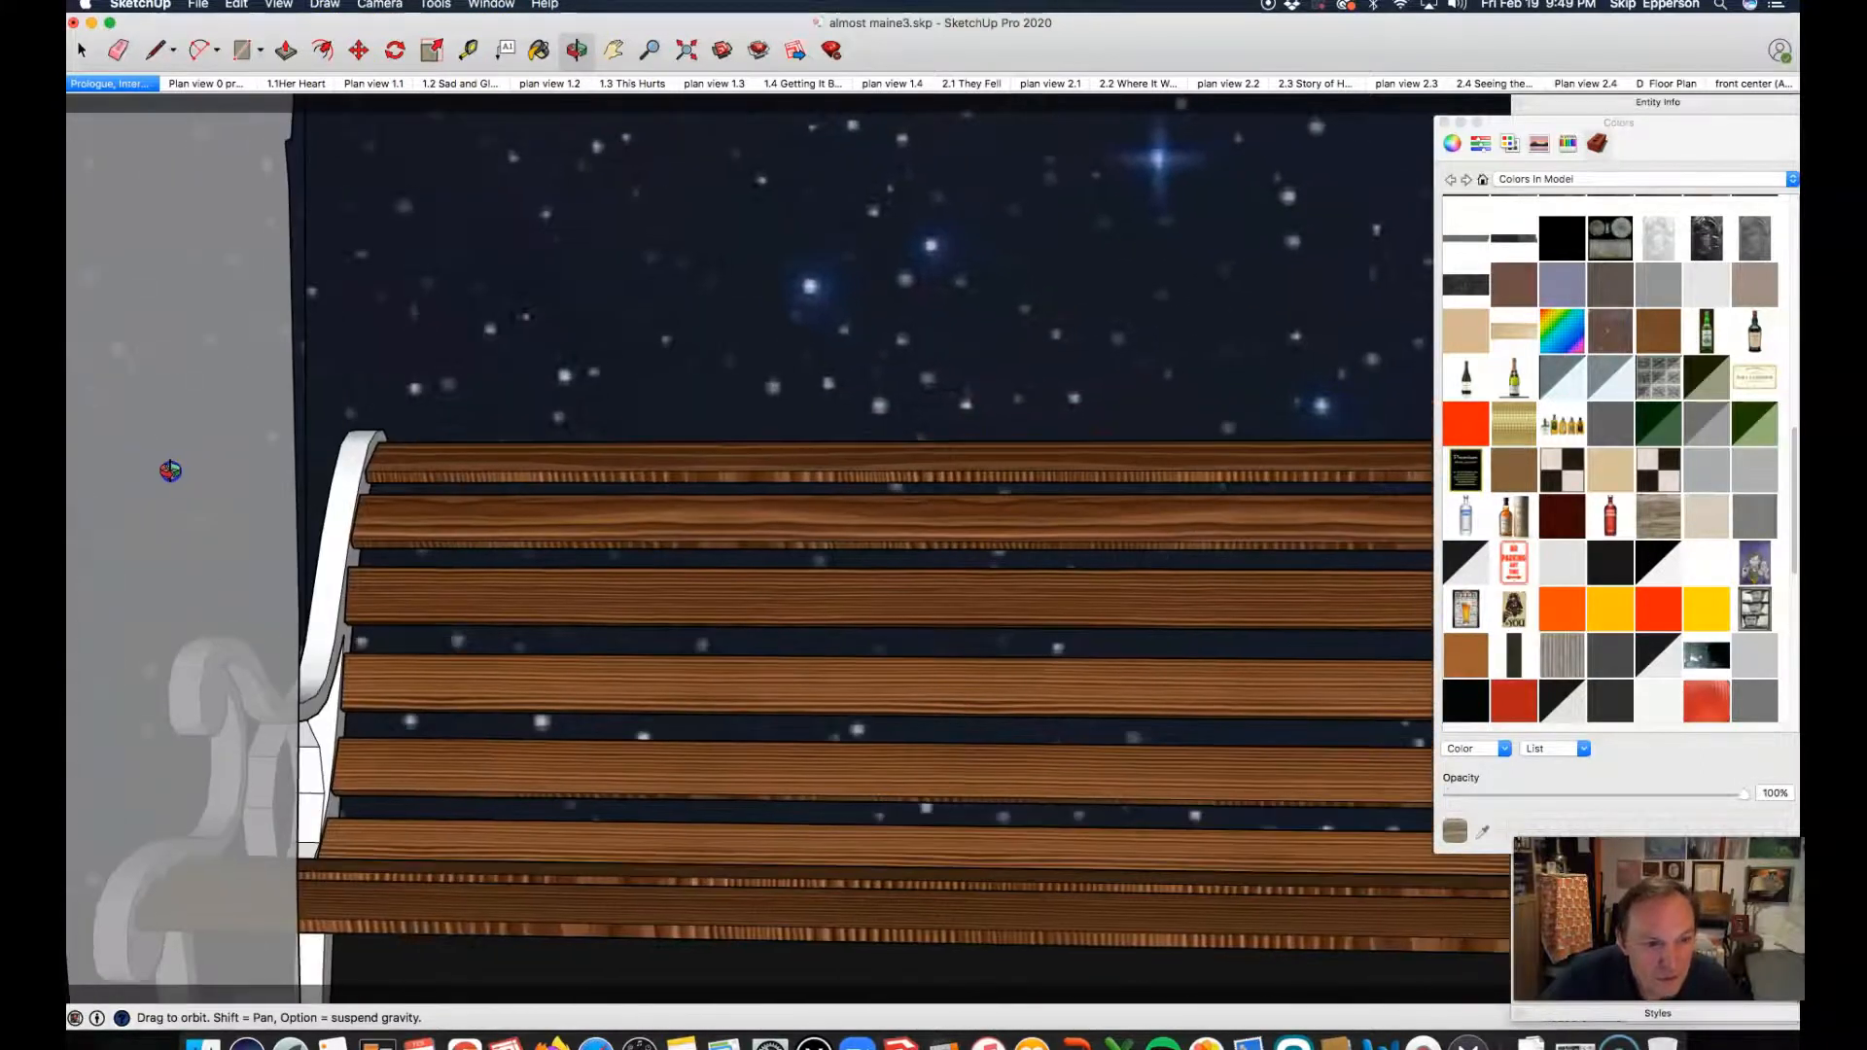
pyautogui.scroll(-3, 217, 613)
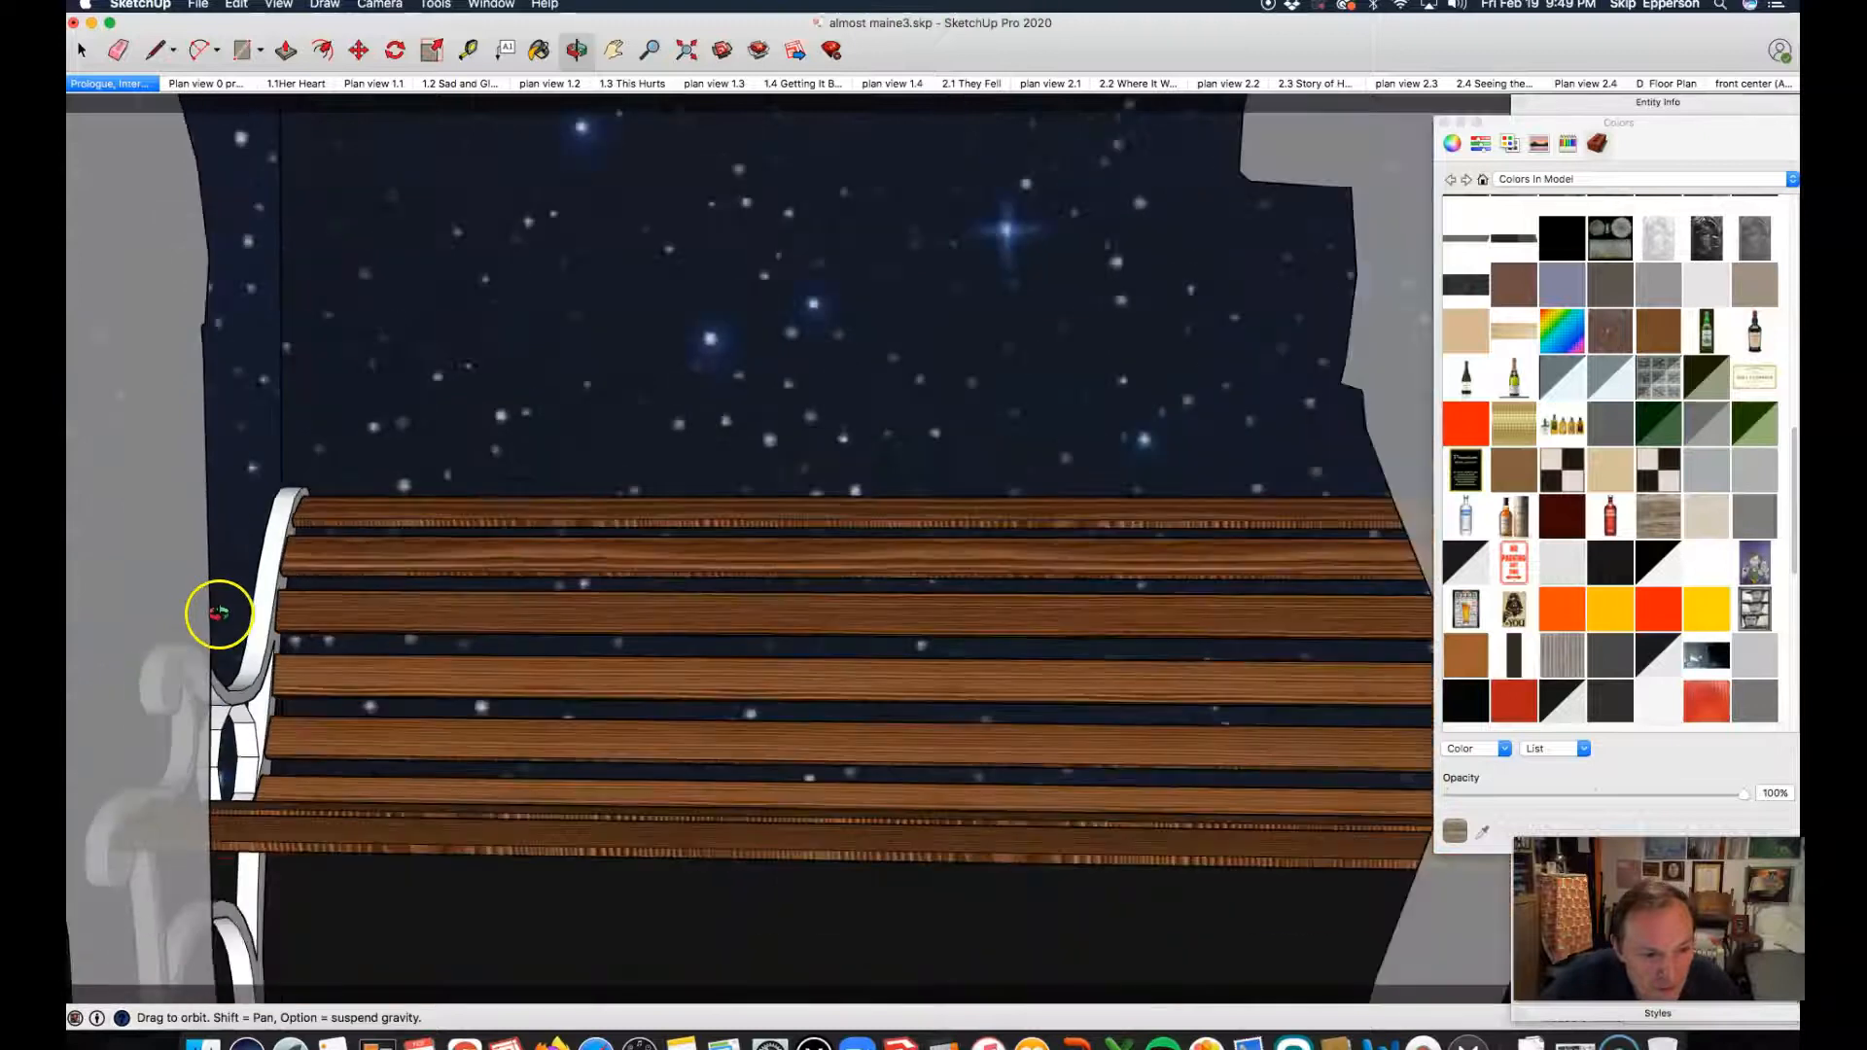
pyautogui.moveTo(197, 931); pyautogui.dragTo(226, 885)
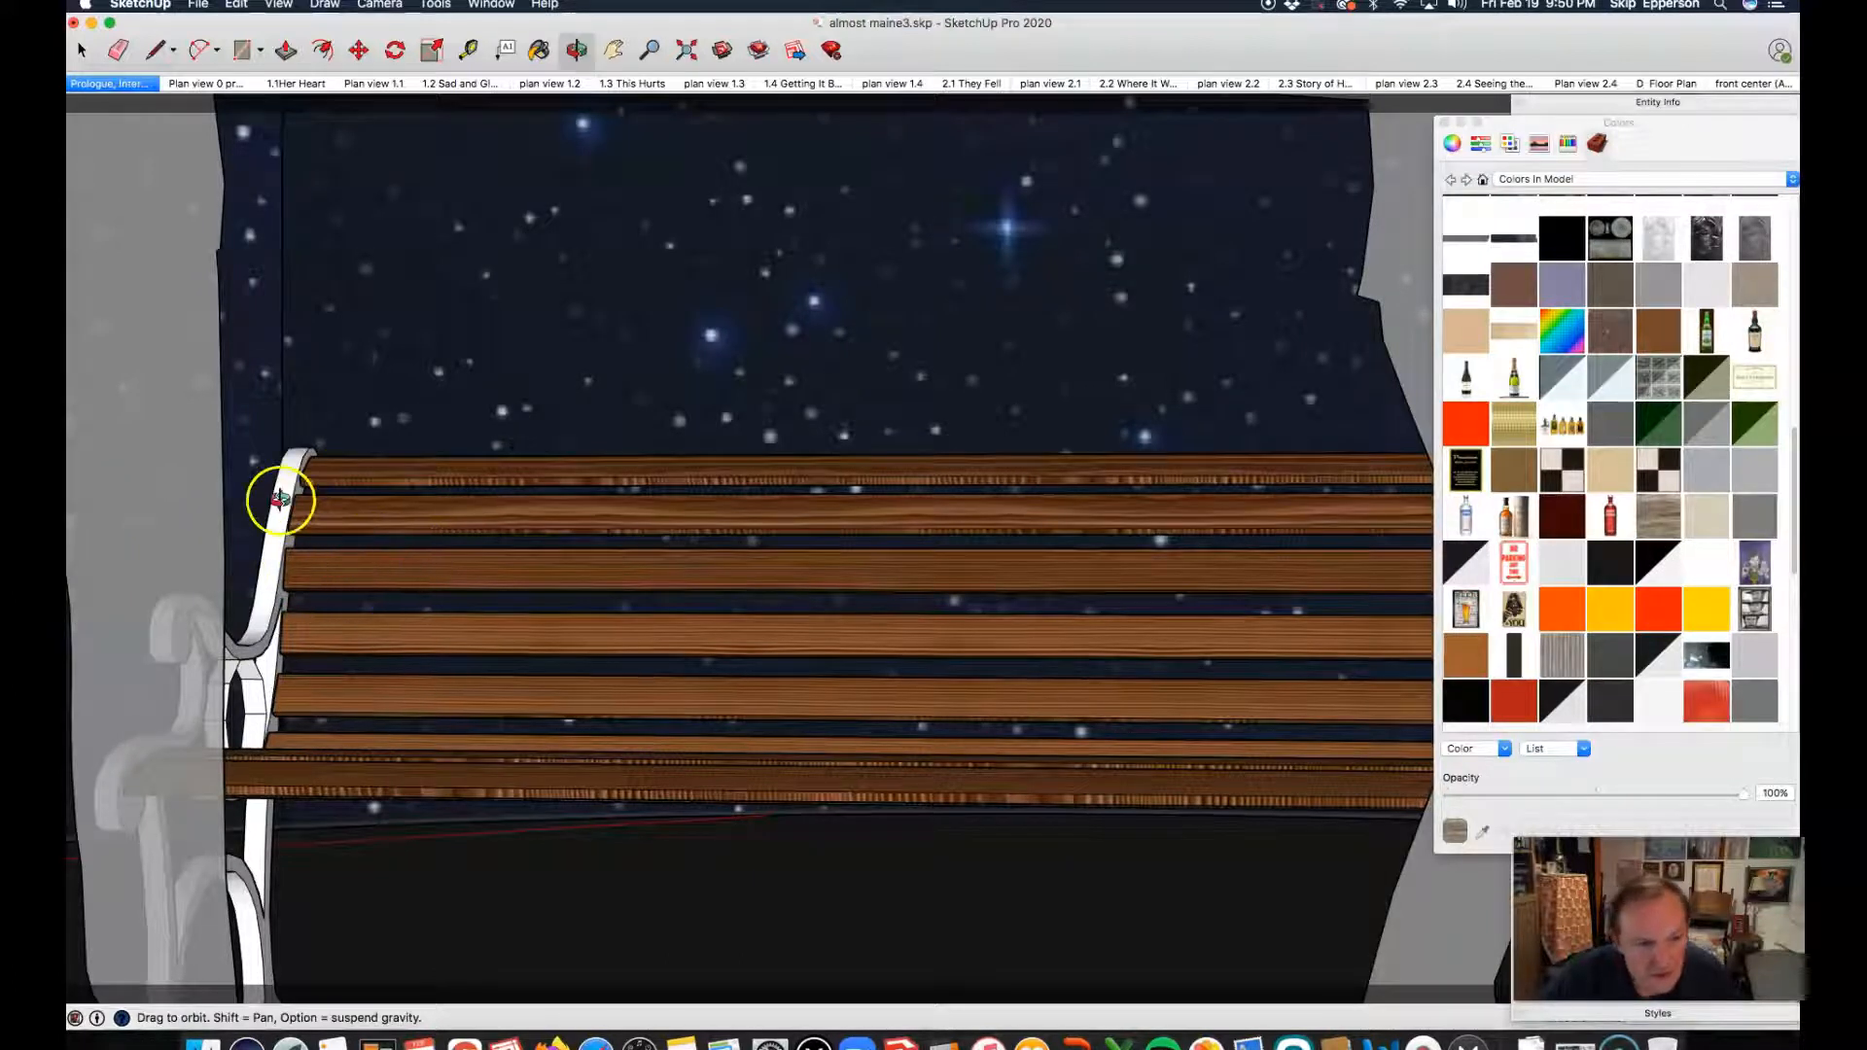
pyautogui.scroll(4, 241, 513)
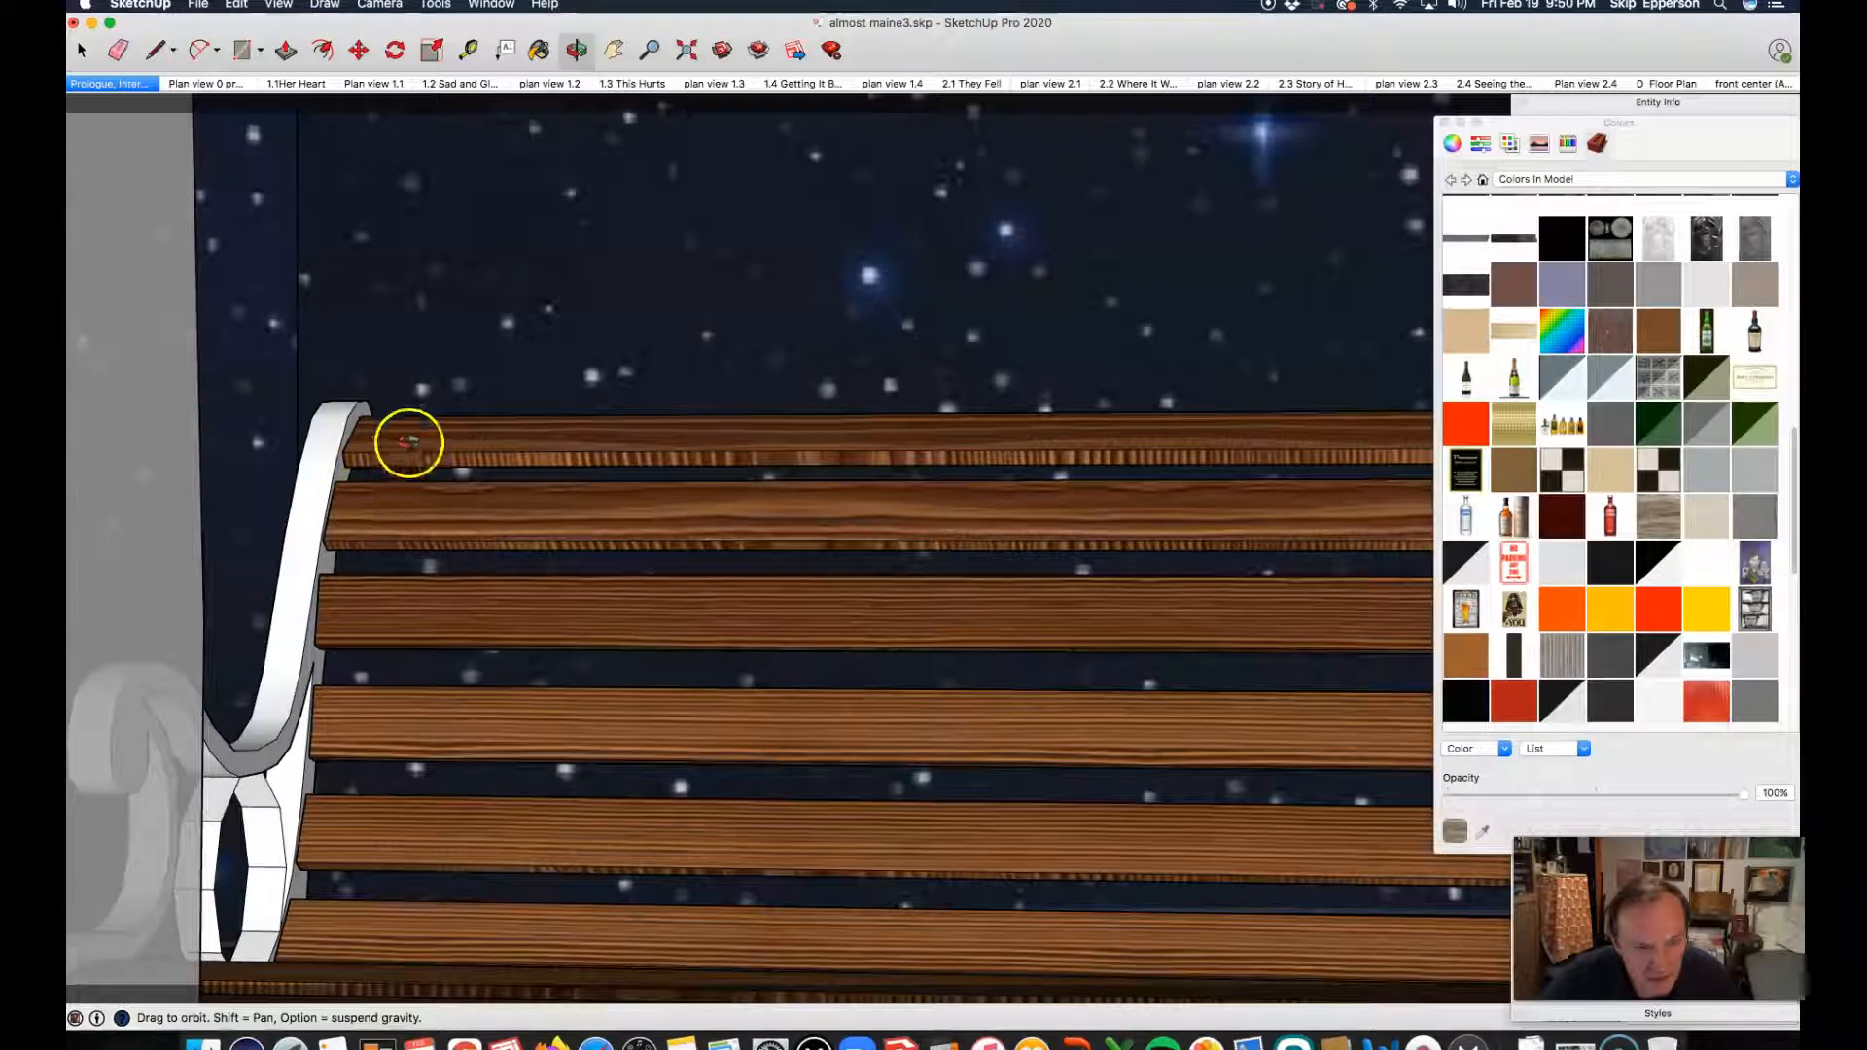
pyautogui.scroll(-2, 403, 417)
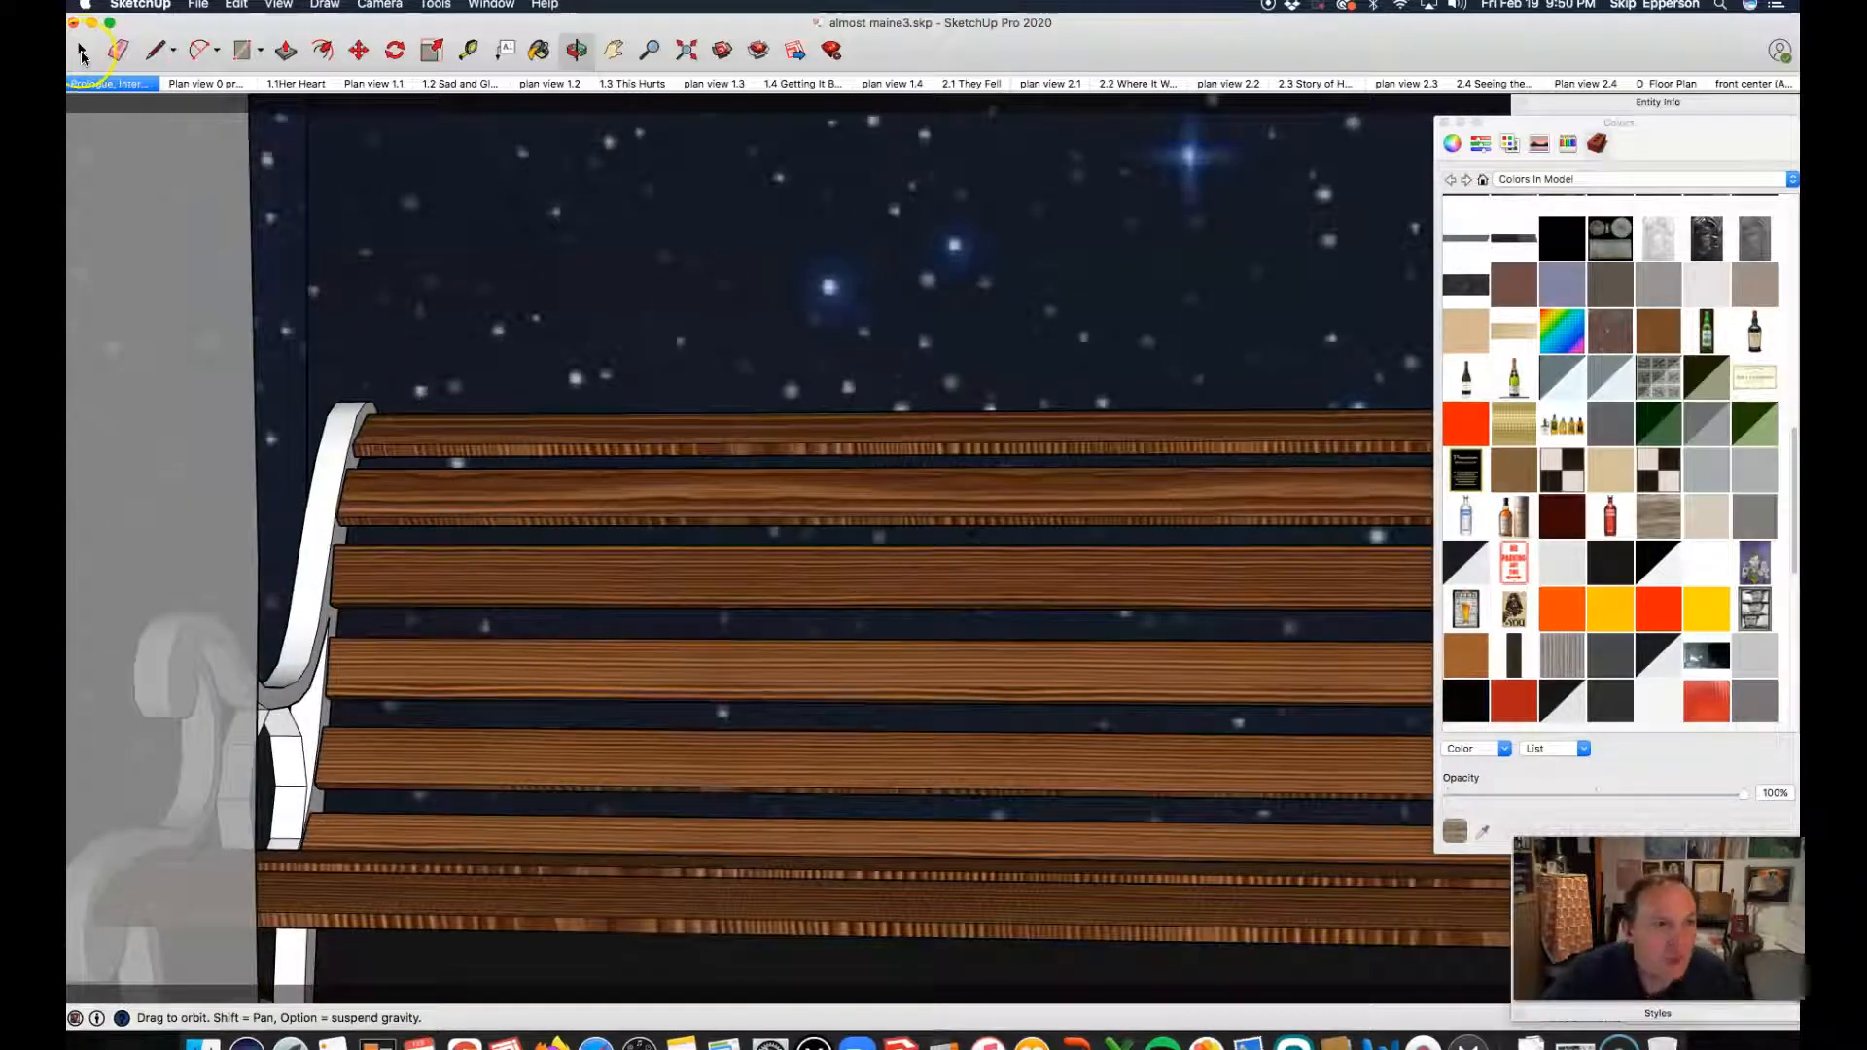
# Step: Open the park bench component for editing
pyautogui.click(77, 52)
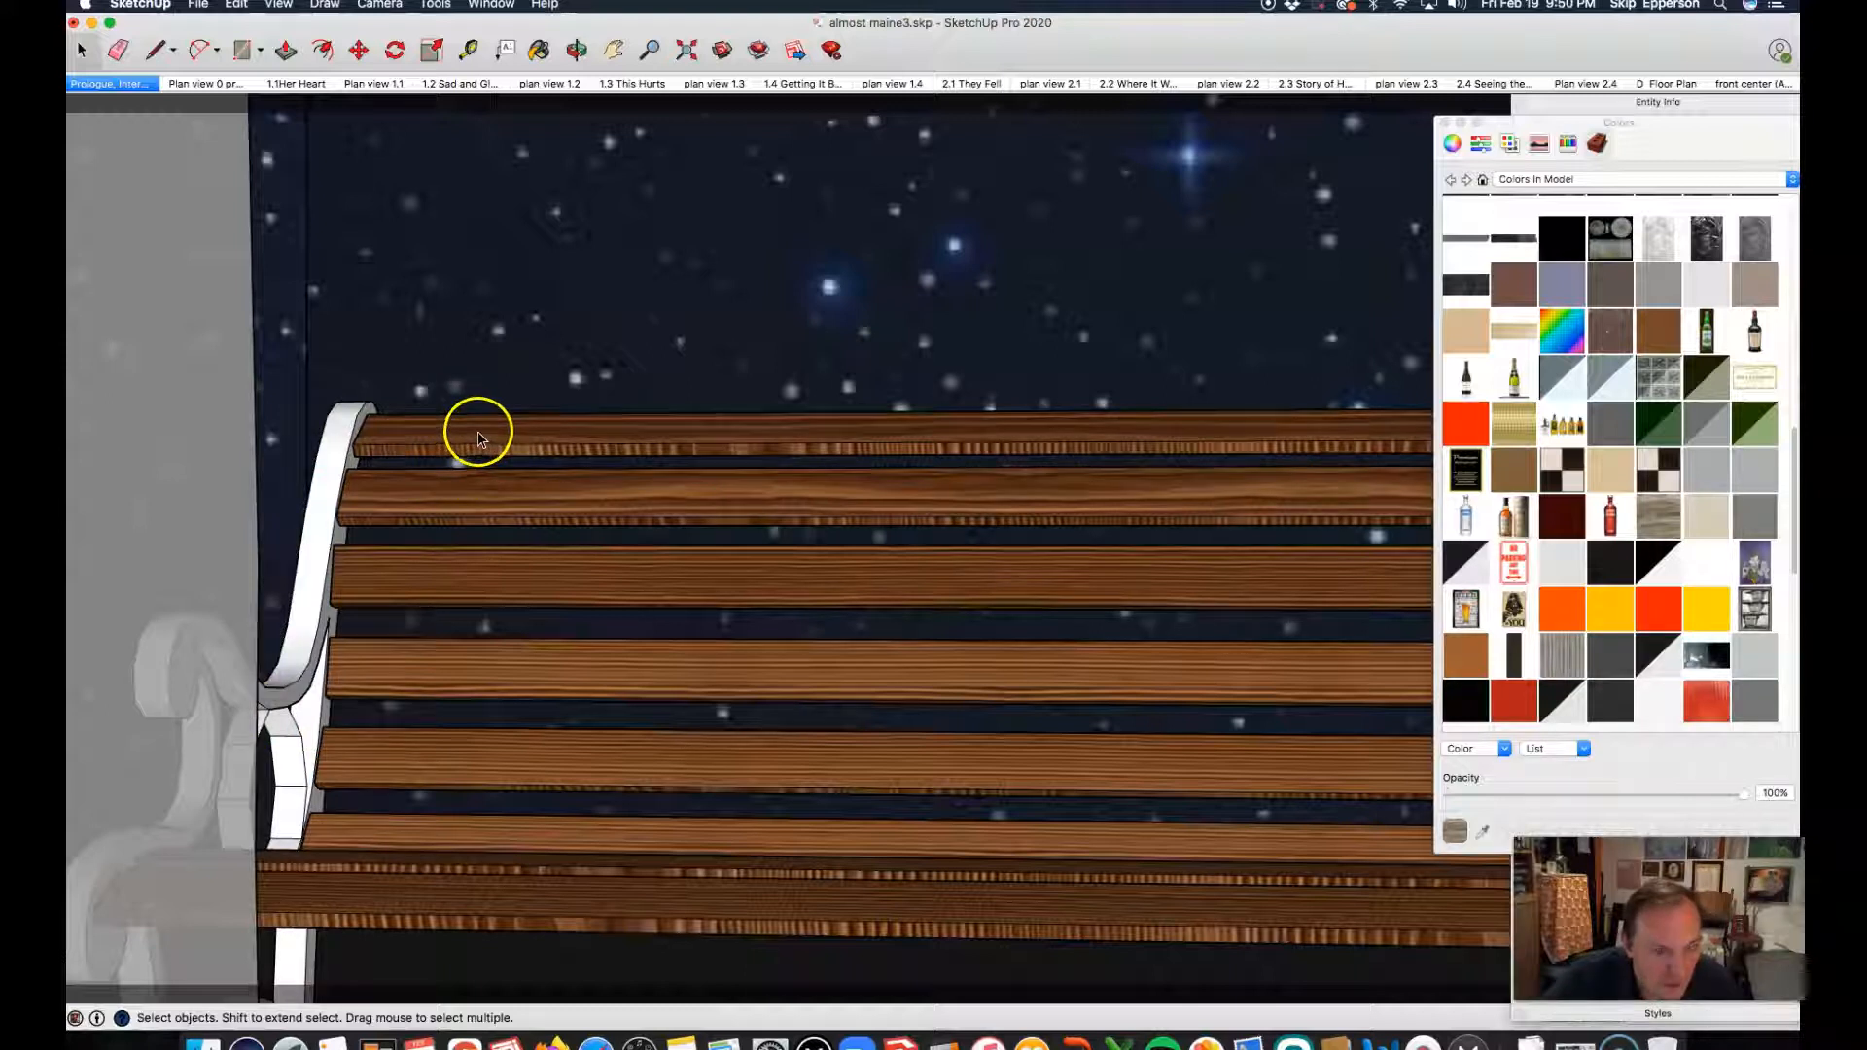
pyautogui.click(496, 492)
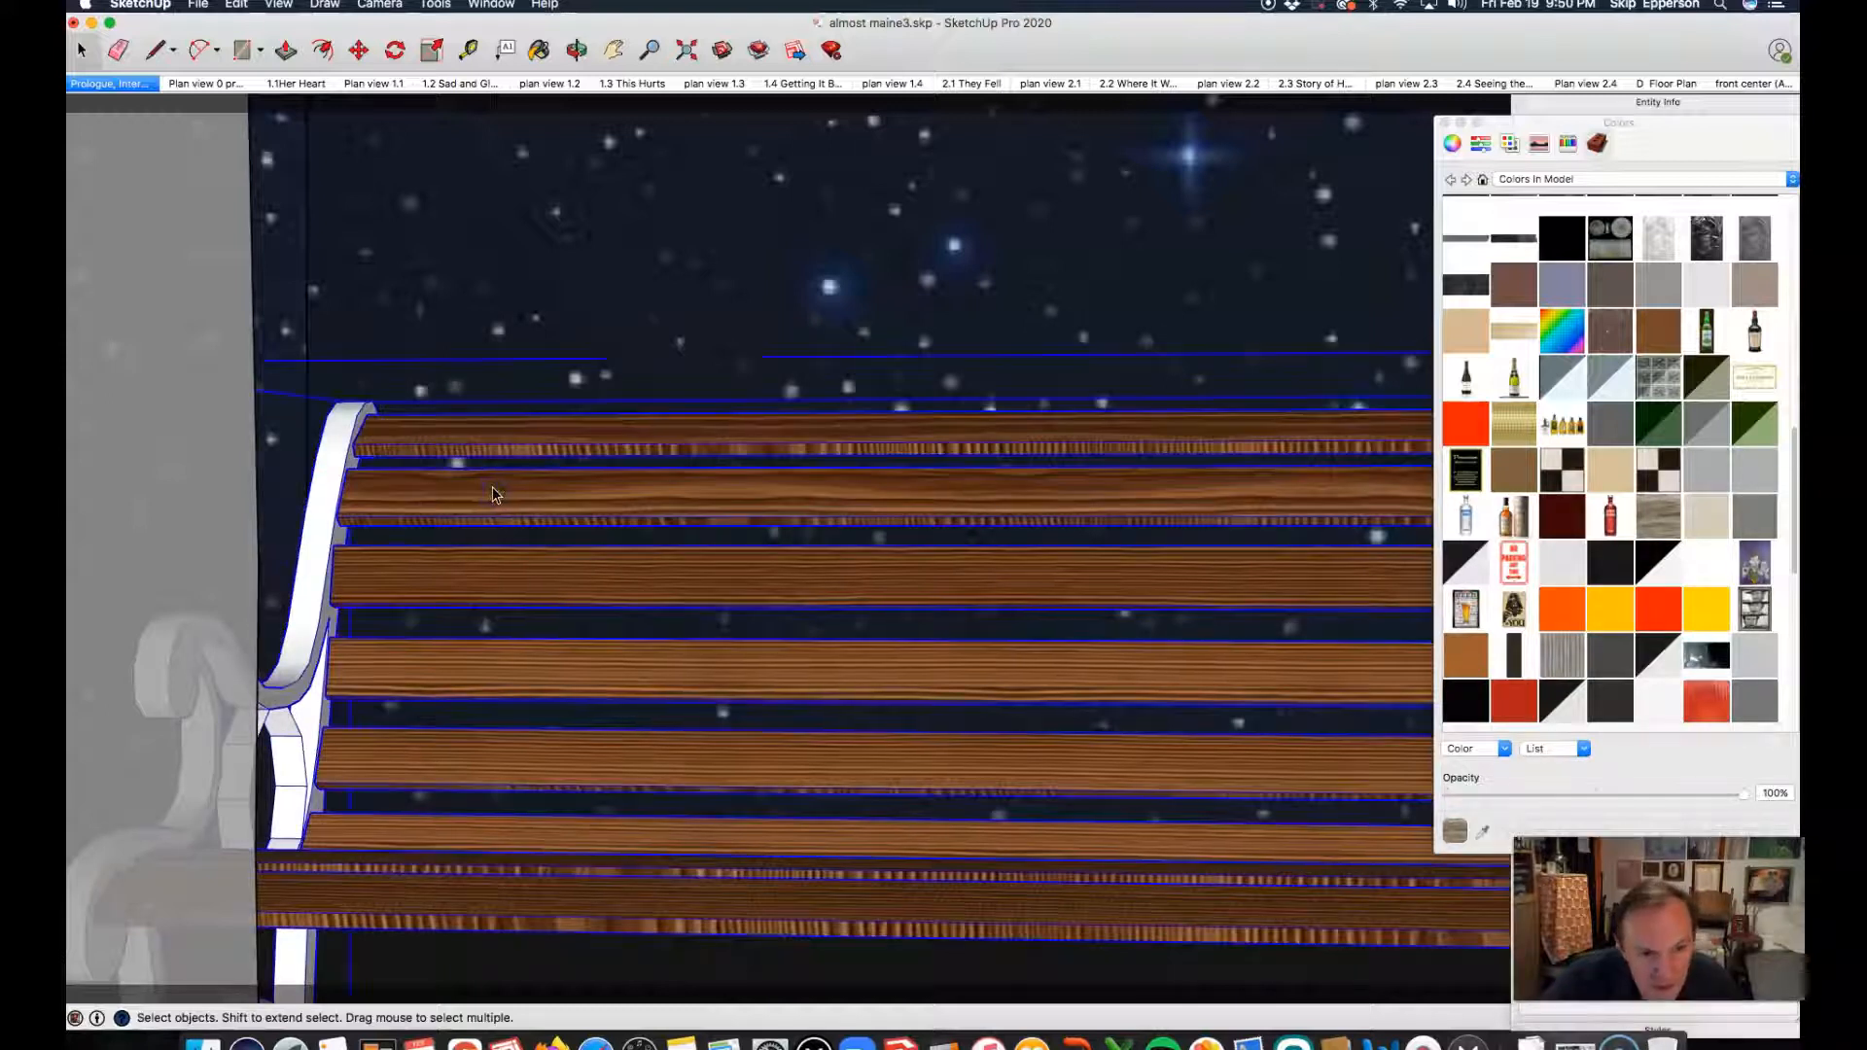
pyautogui.doubleClick(493, 491)
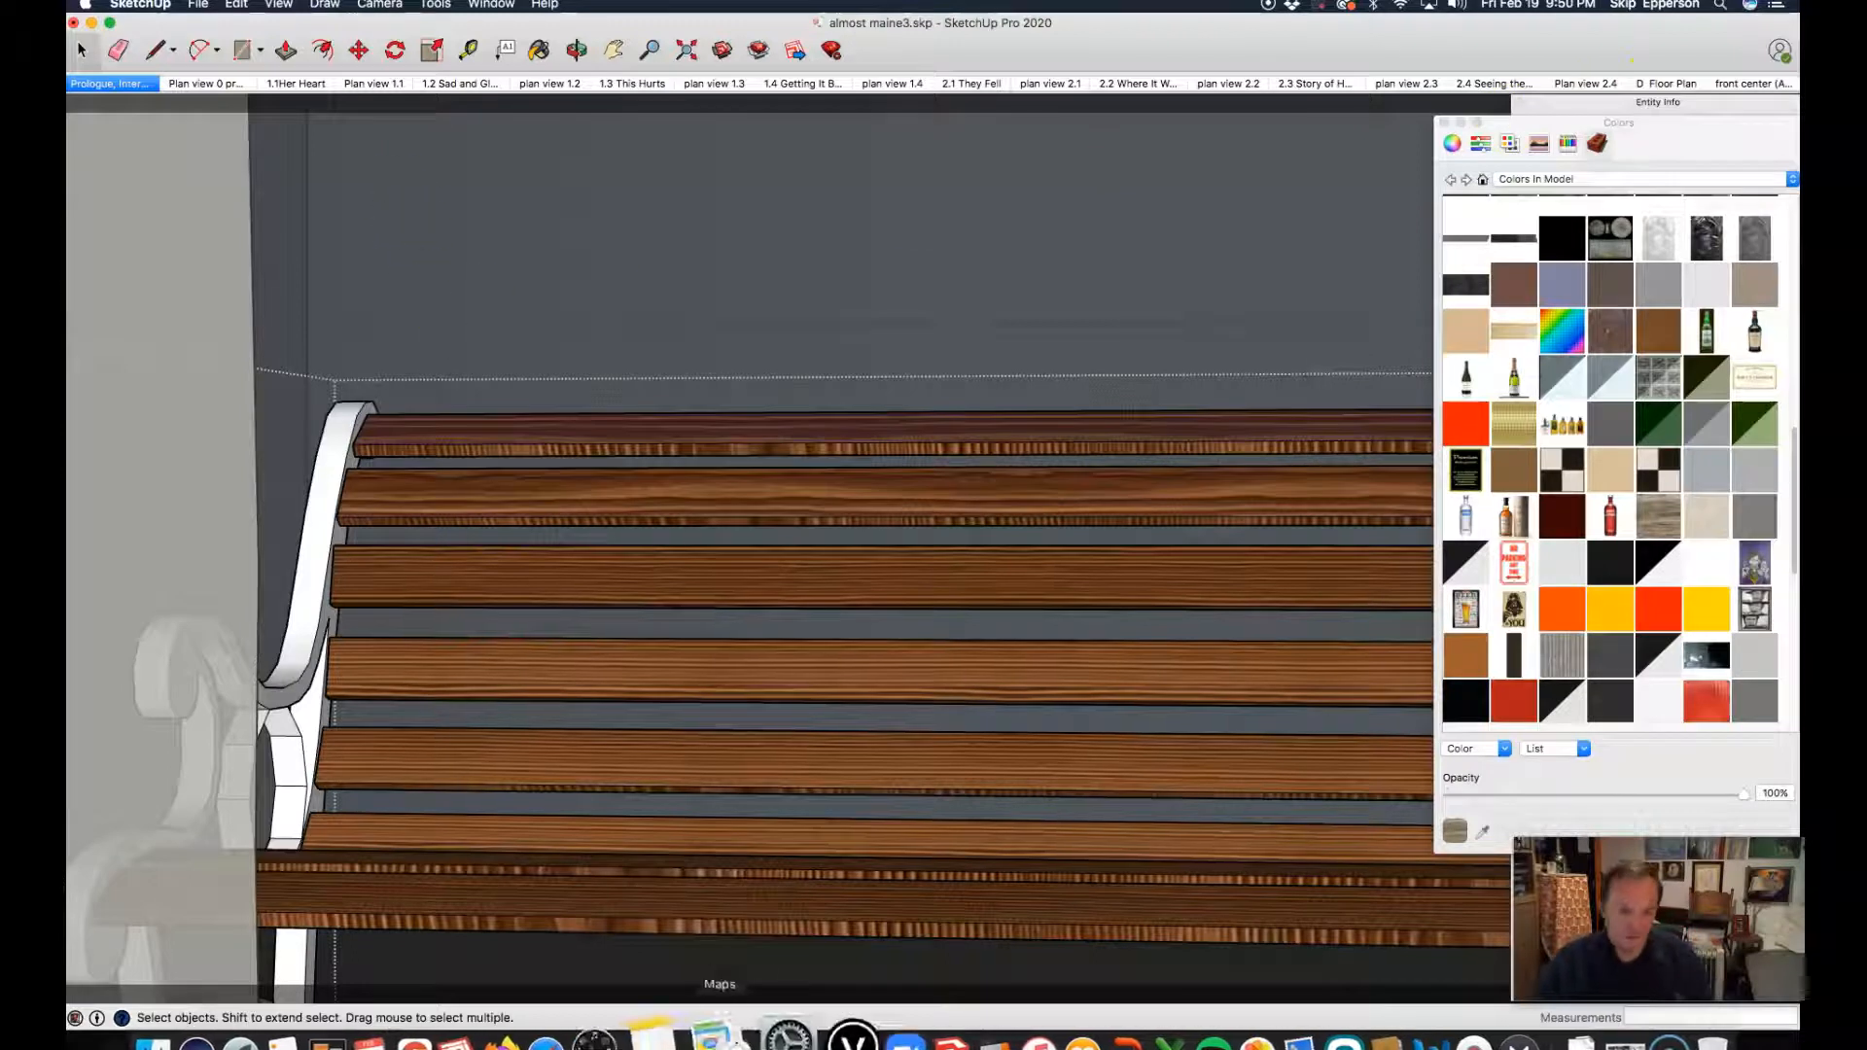
# Step: Activate the Paint Bucket and browse the Carpet, Fabrics, Leathers, Textiles and Wallpaper material collection
pyautogui.click(542, 51)
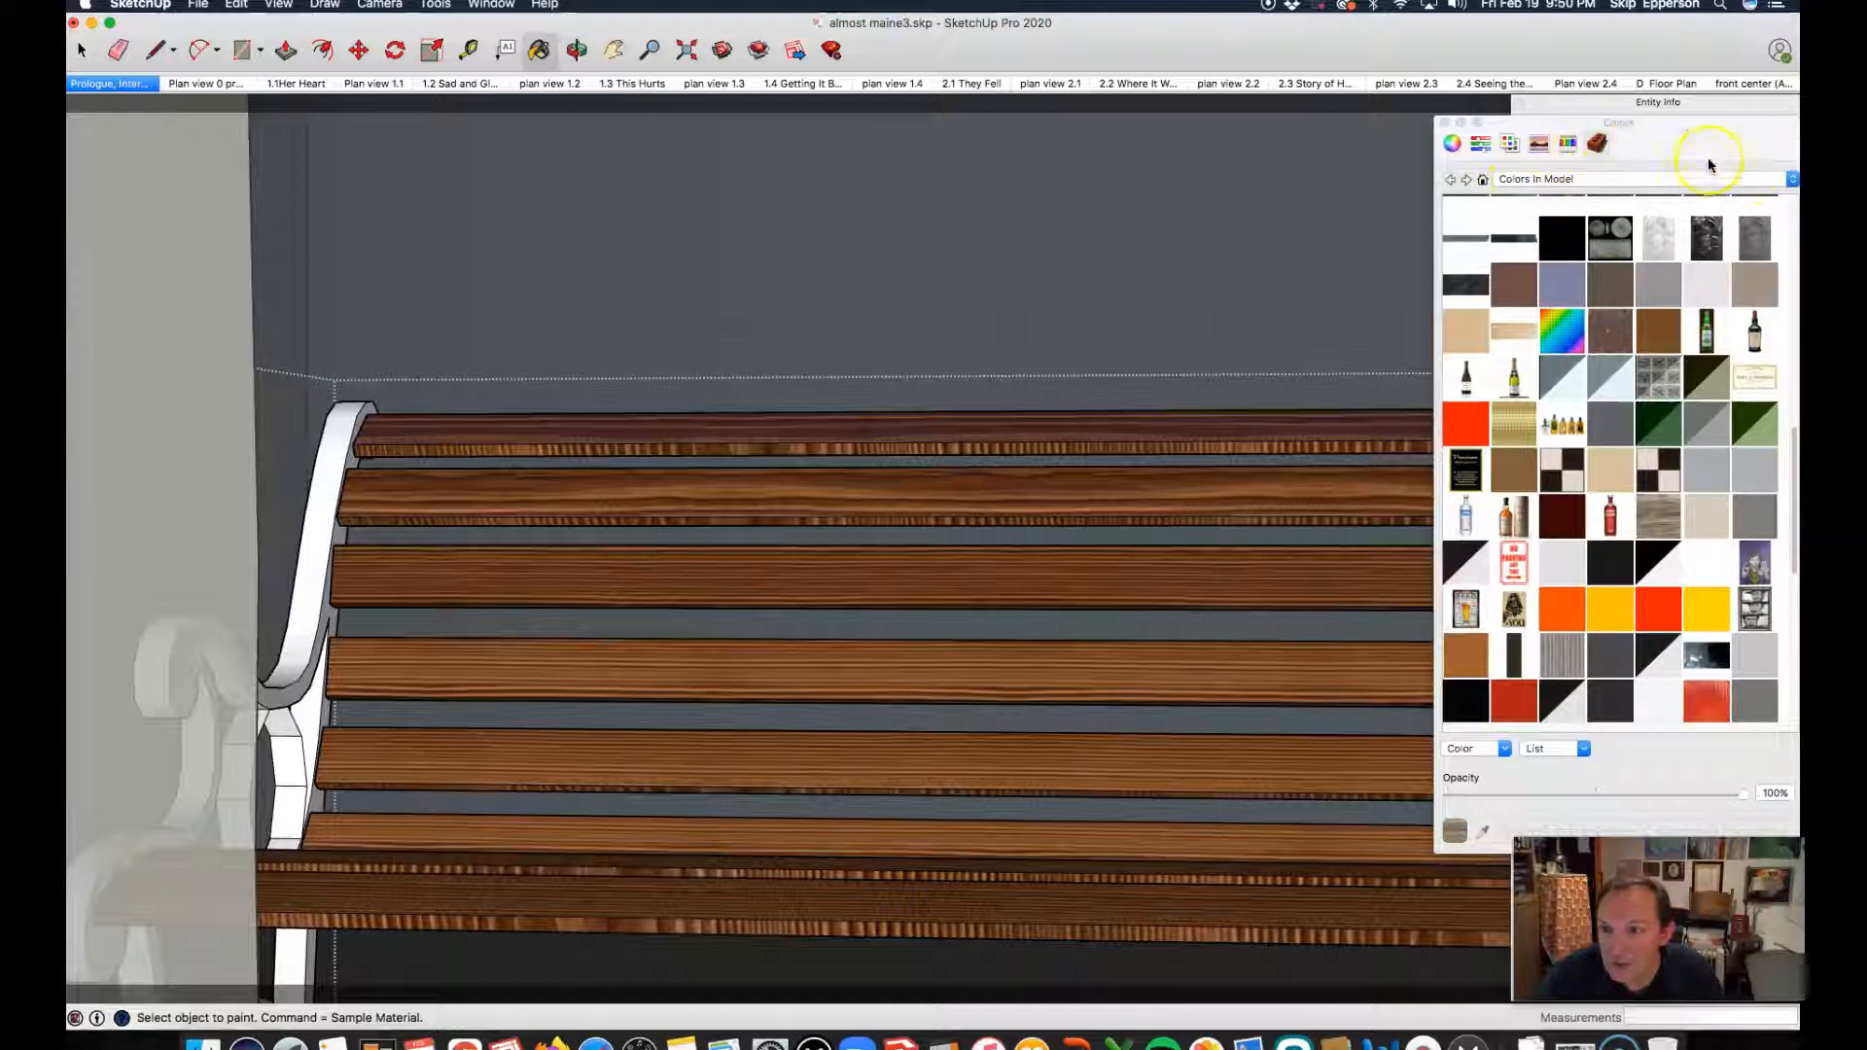
pyautogui.click(1794, 180)
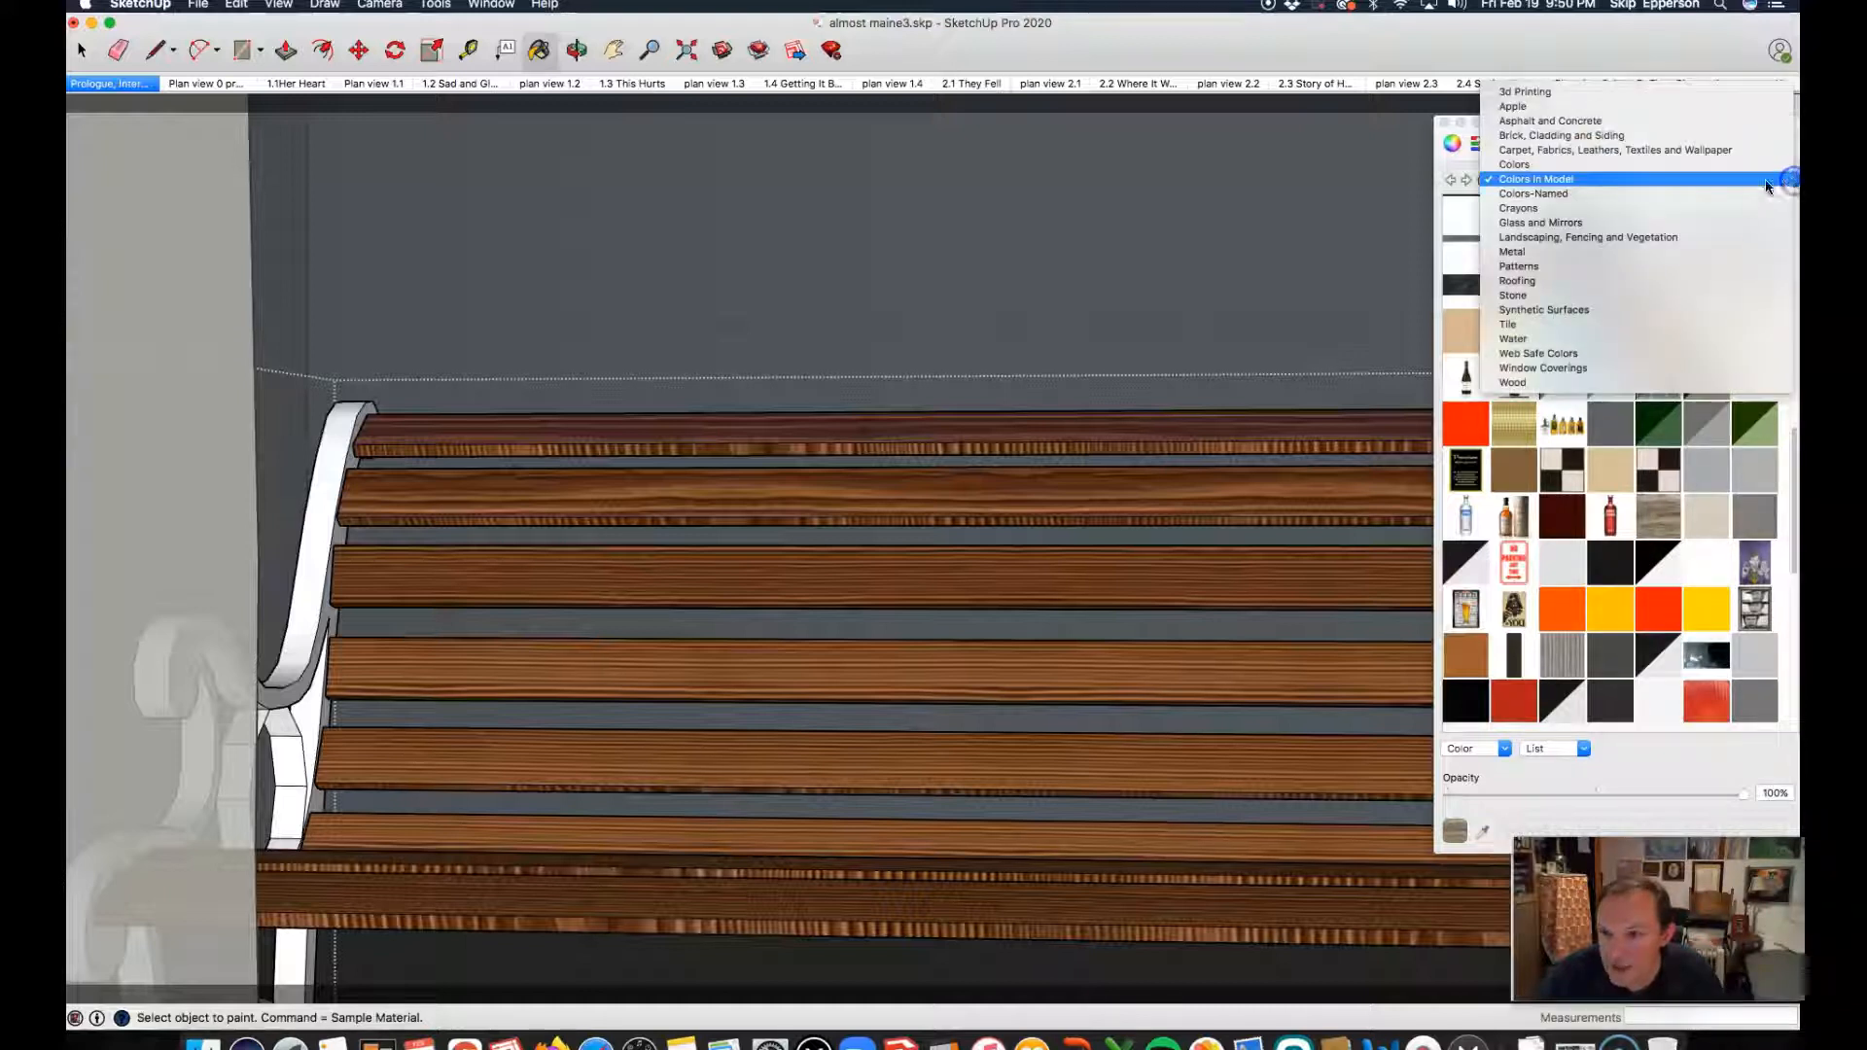
pyautogui.click(1513, 152)
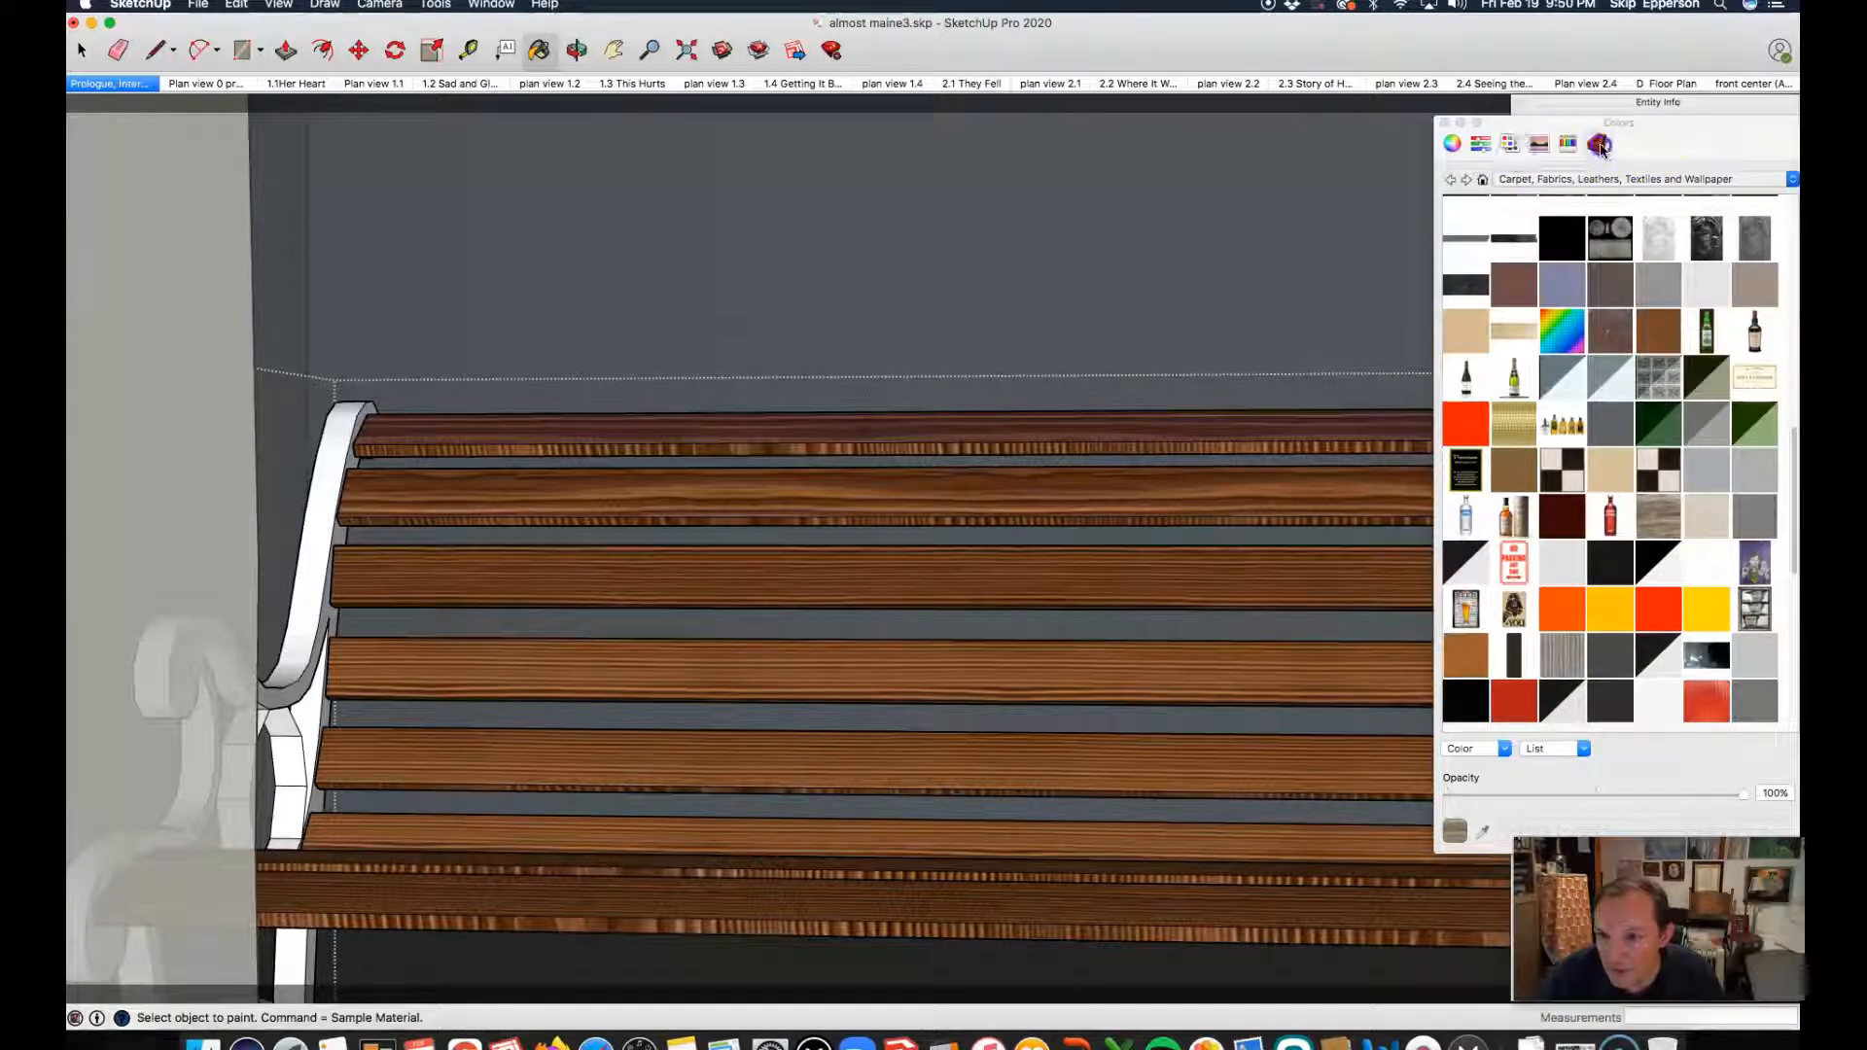
pyautogui.click(1600, 144)
pyautogui.click(1549, 220)
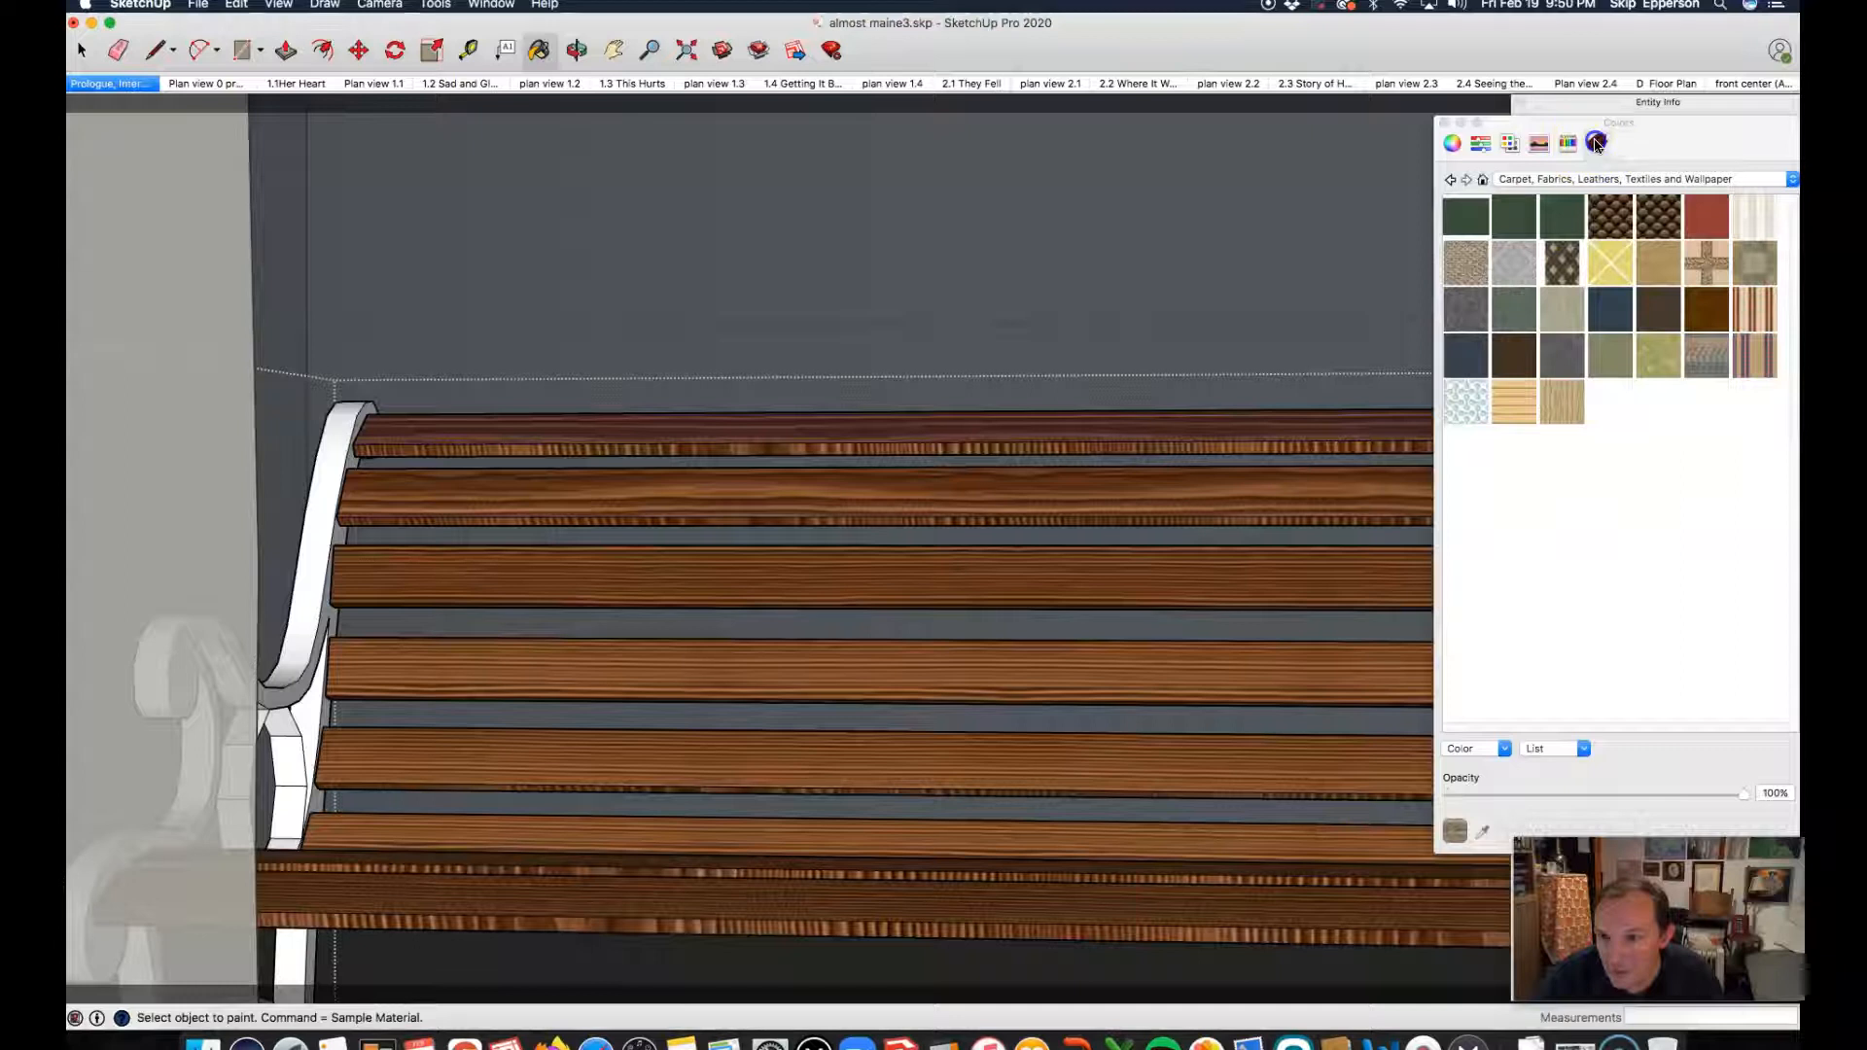
pyautogui.click(1565, 236)
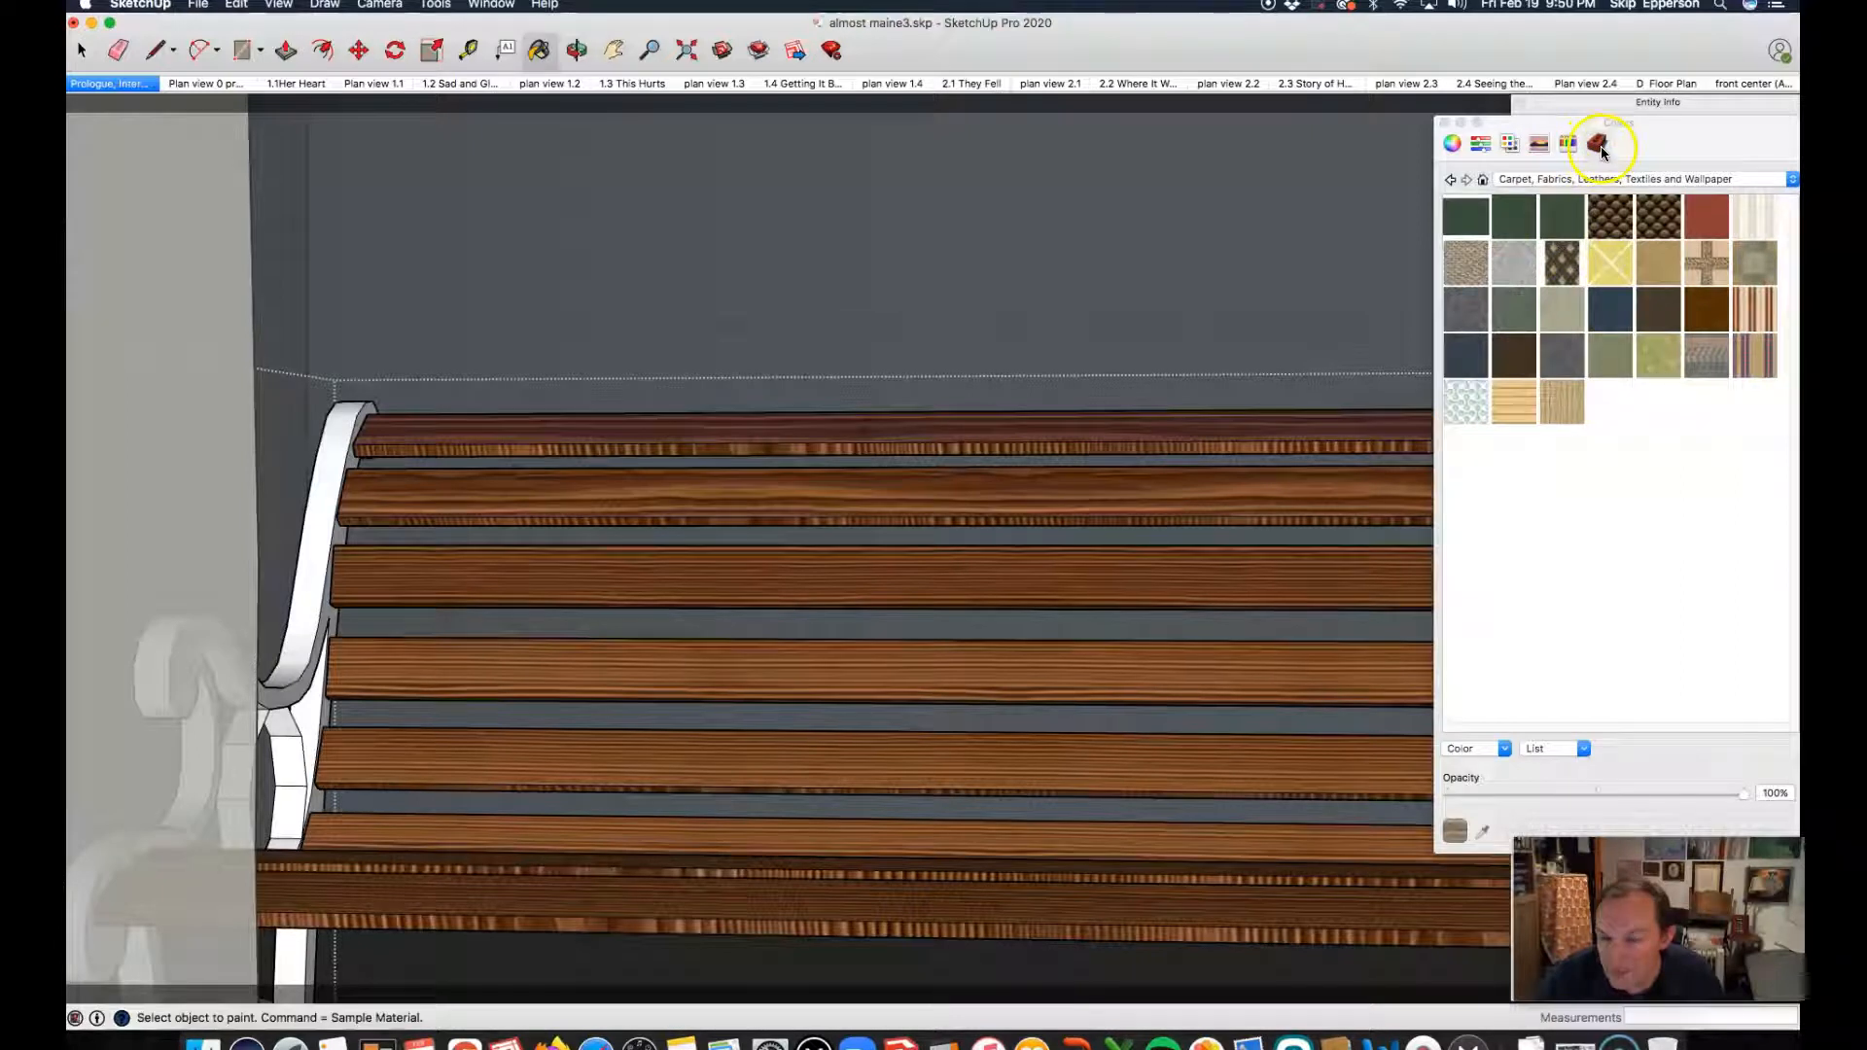
pyautogui.click(1523, 177)
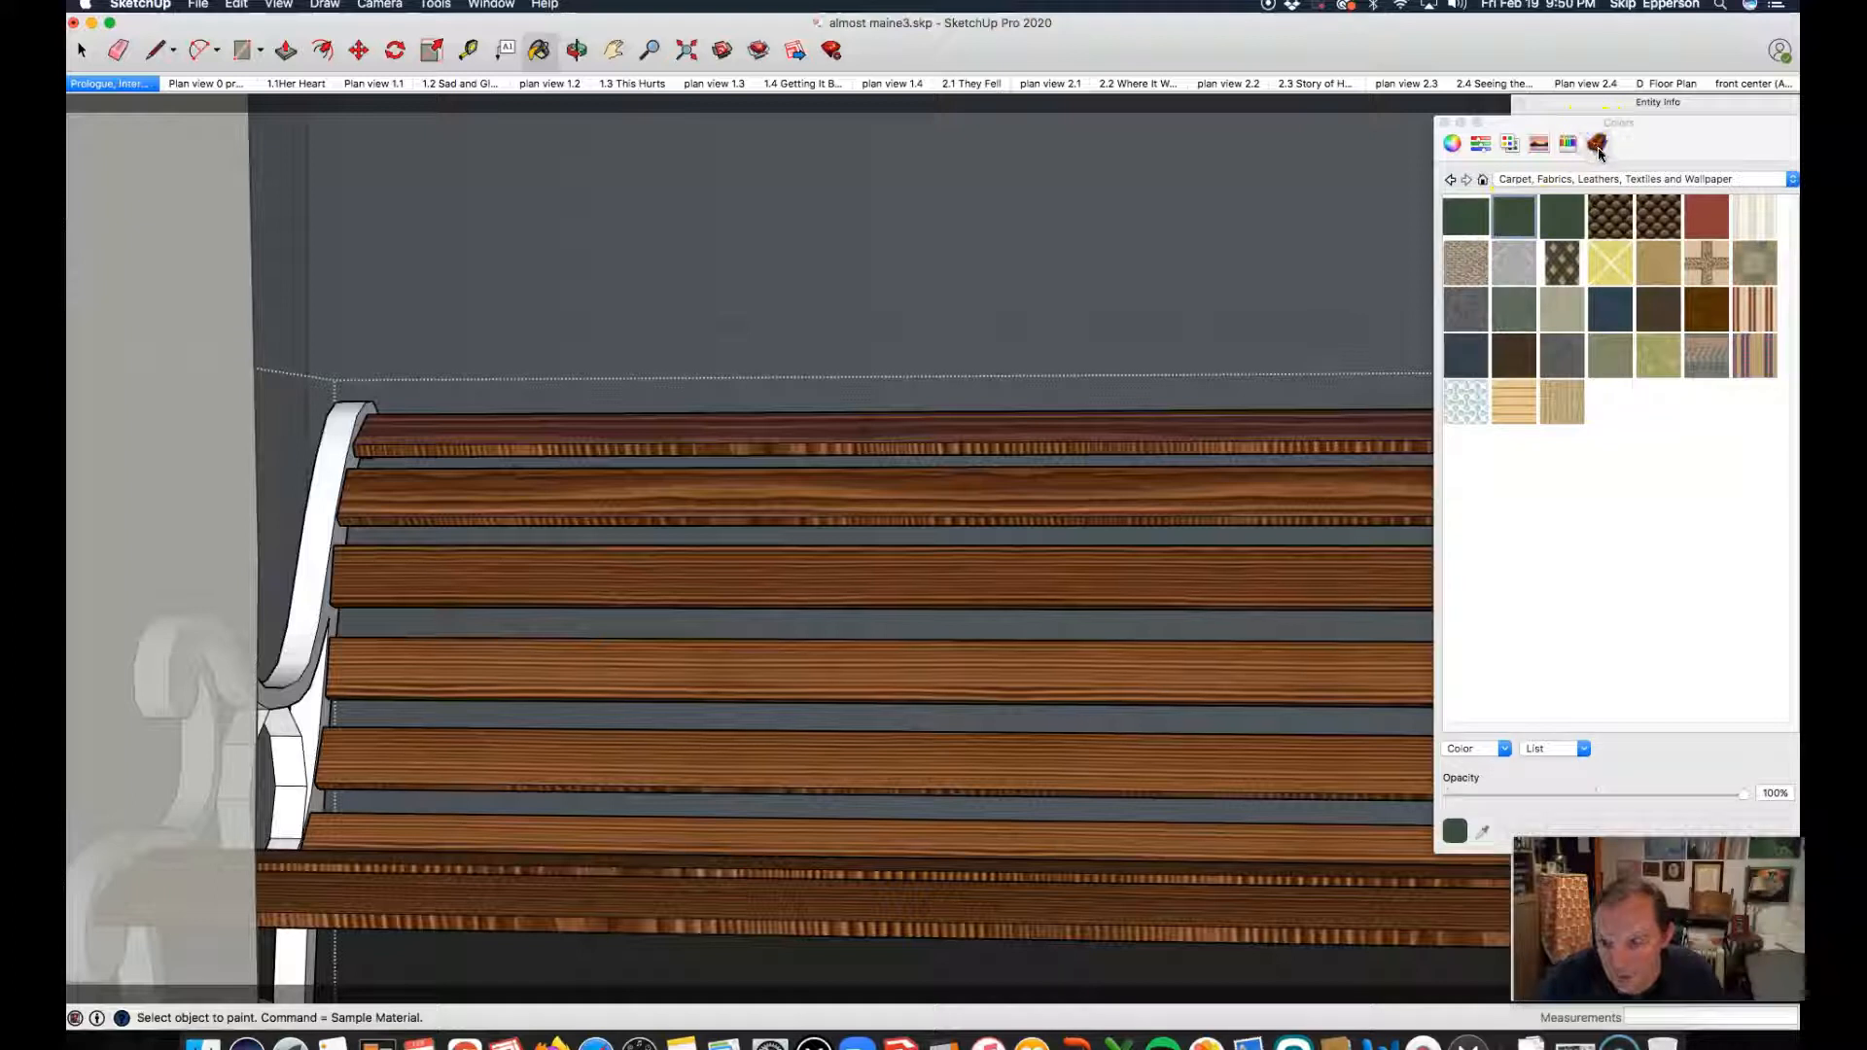
# Step: Paint the front faces of the six backrest slats with the greyish-tan board material from the Wood collection
pyautogui.click(1795, 182)
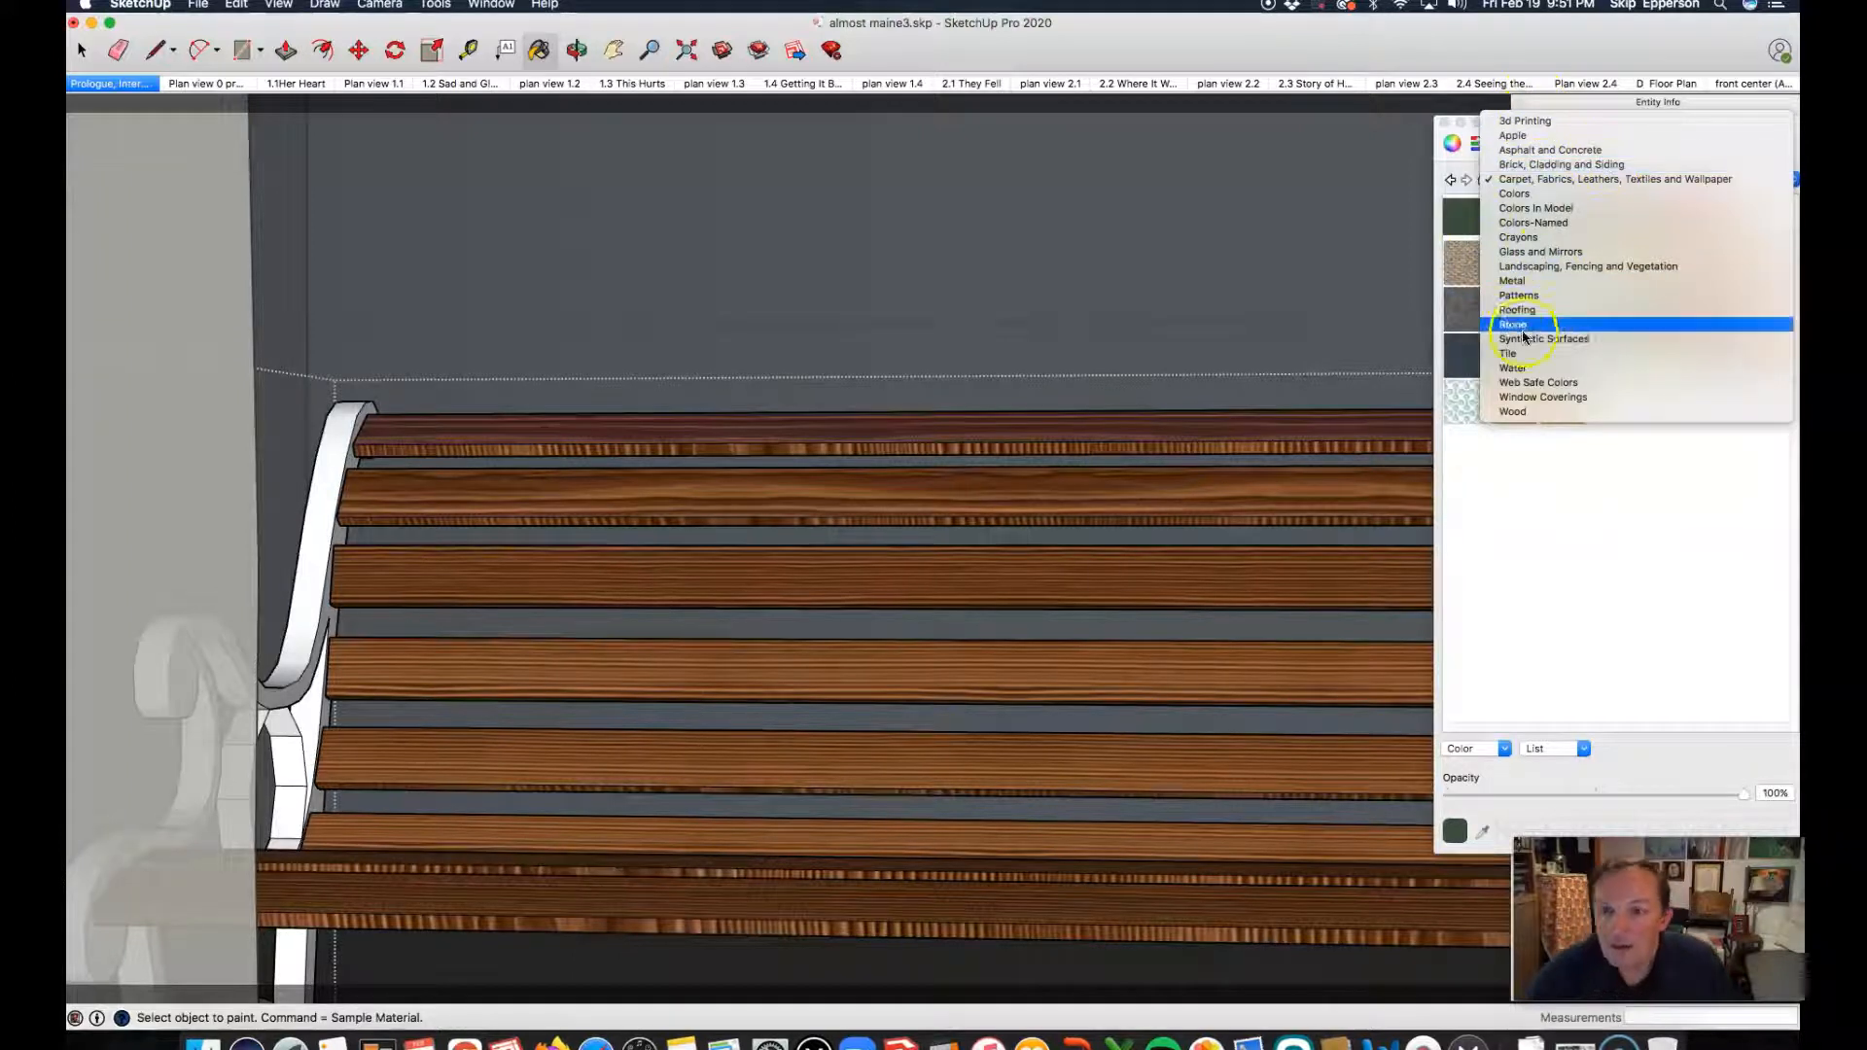
pyautogui.click(1517, 413)
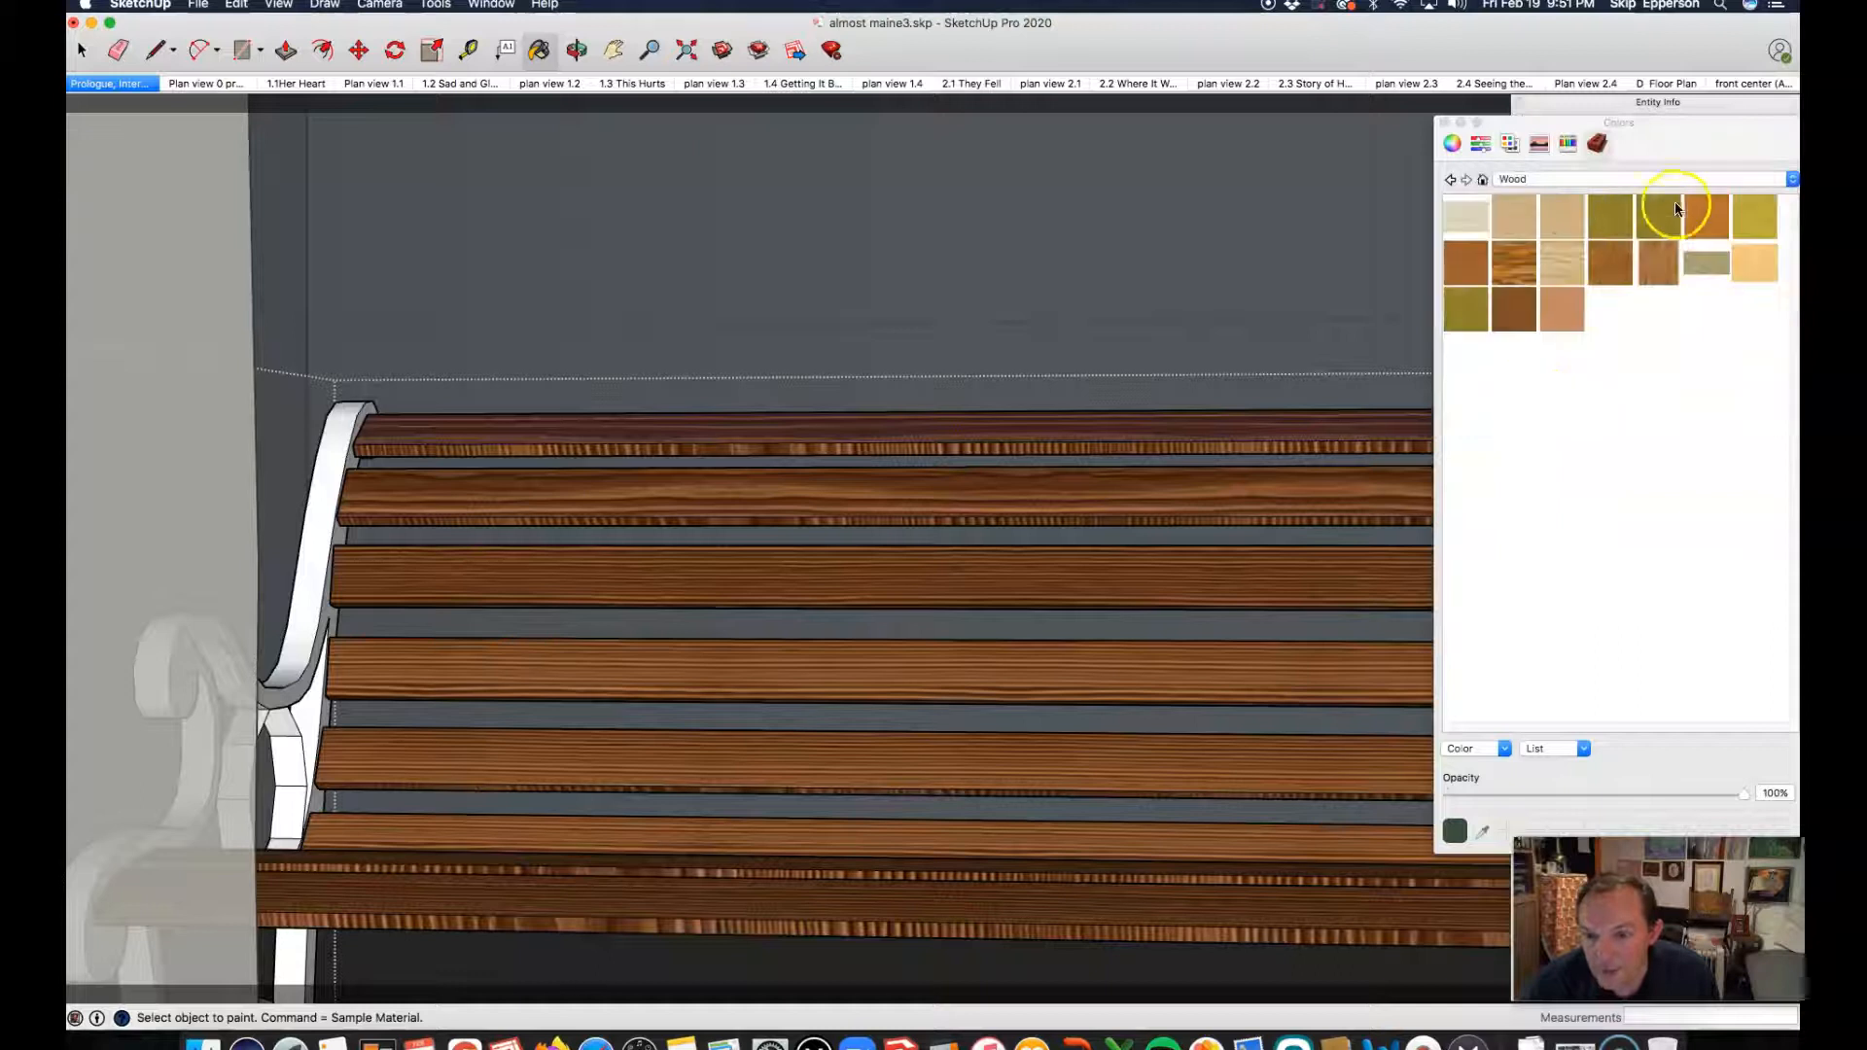
pyautogui.click(1704, 265)
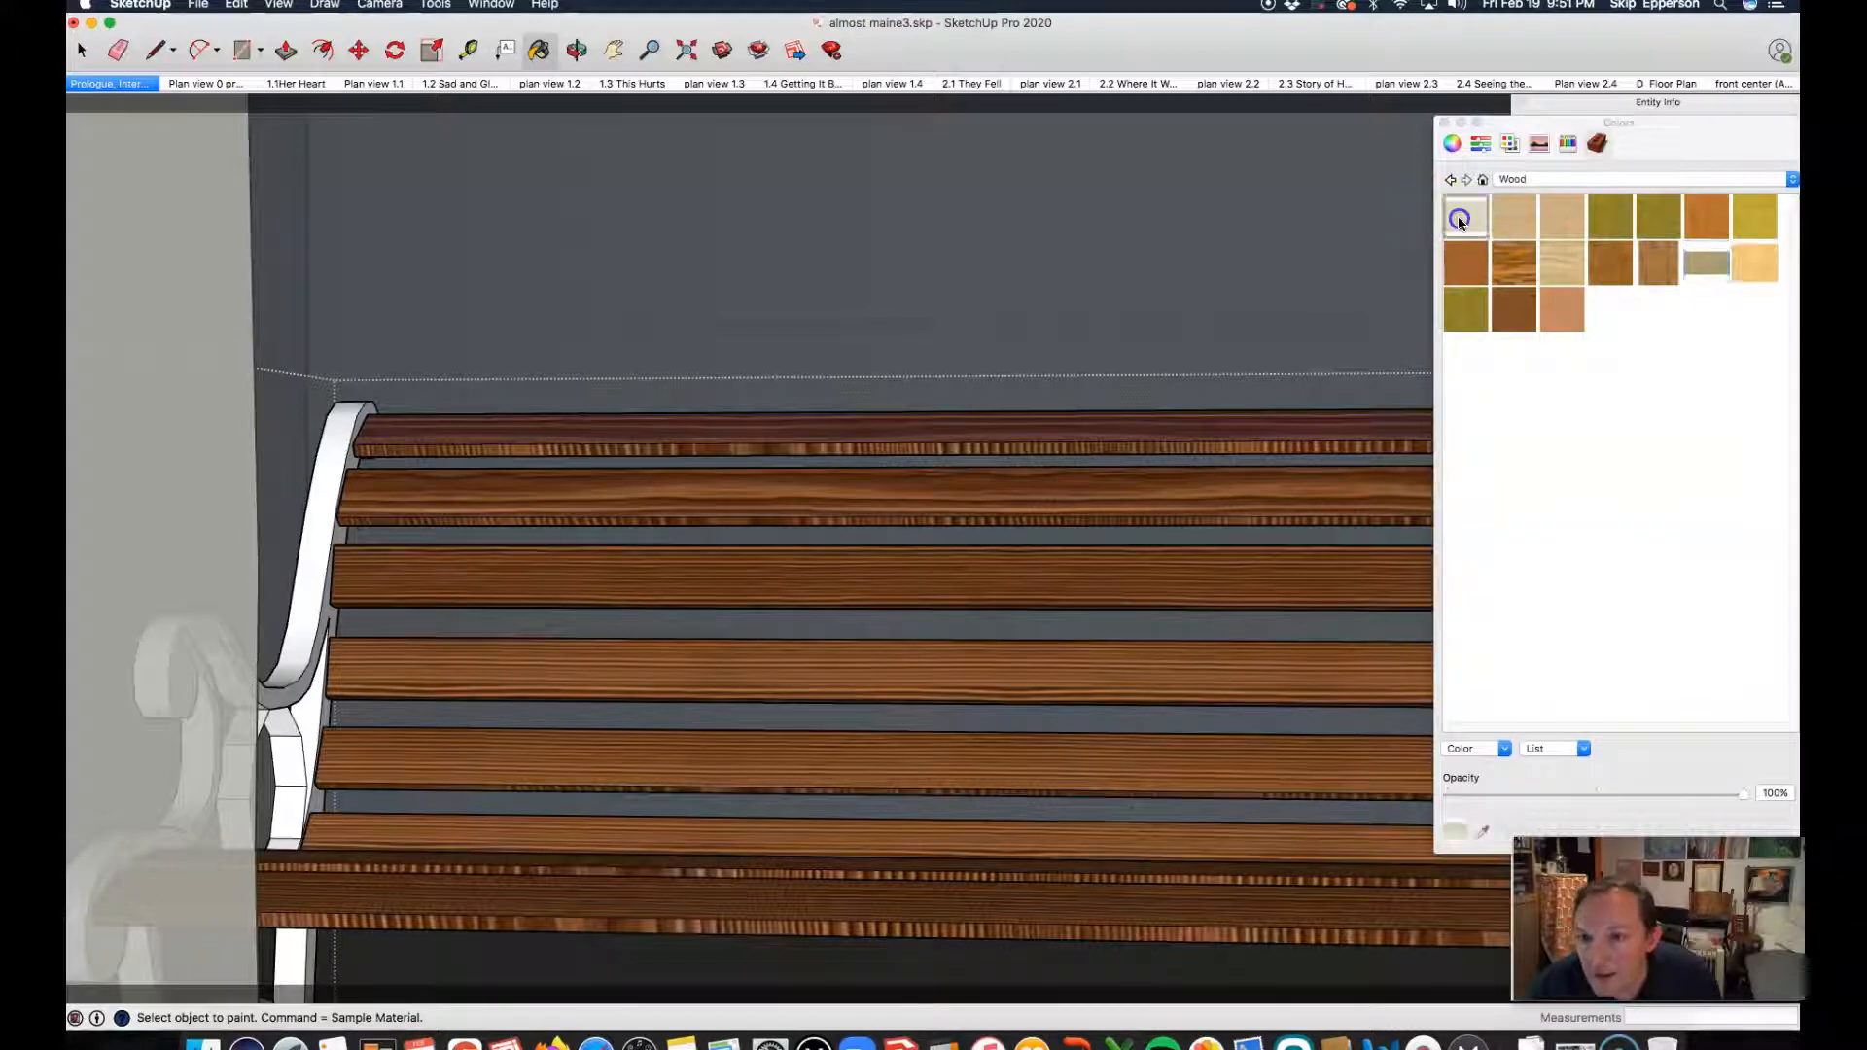
pyautogui.click(1701, 262)
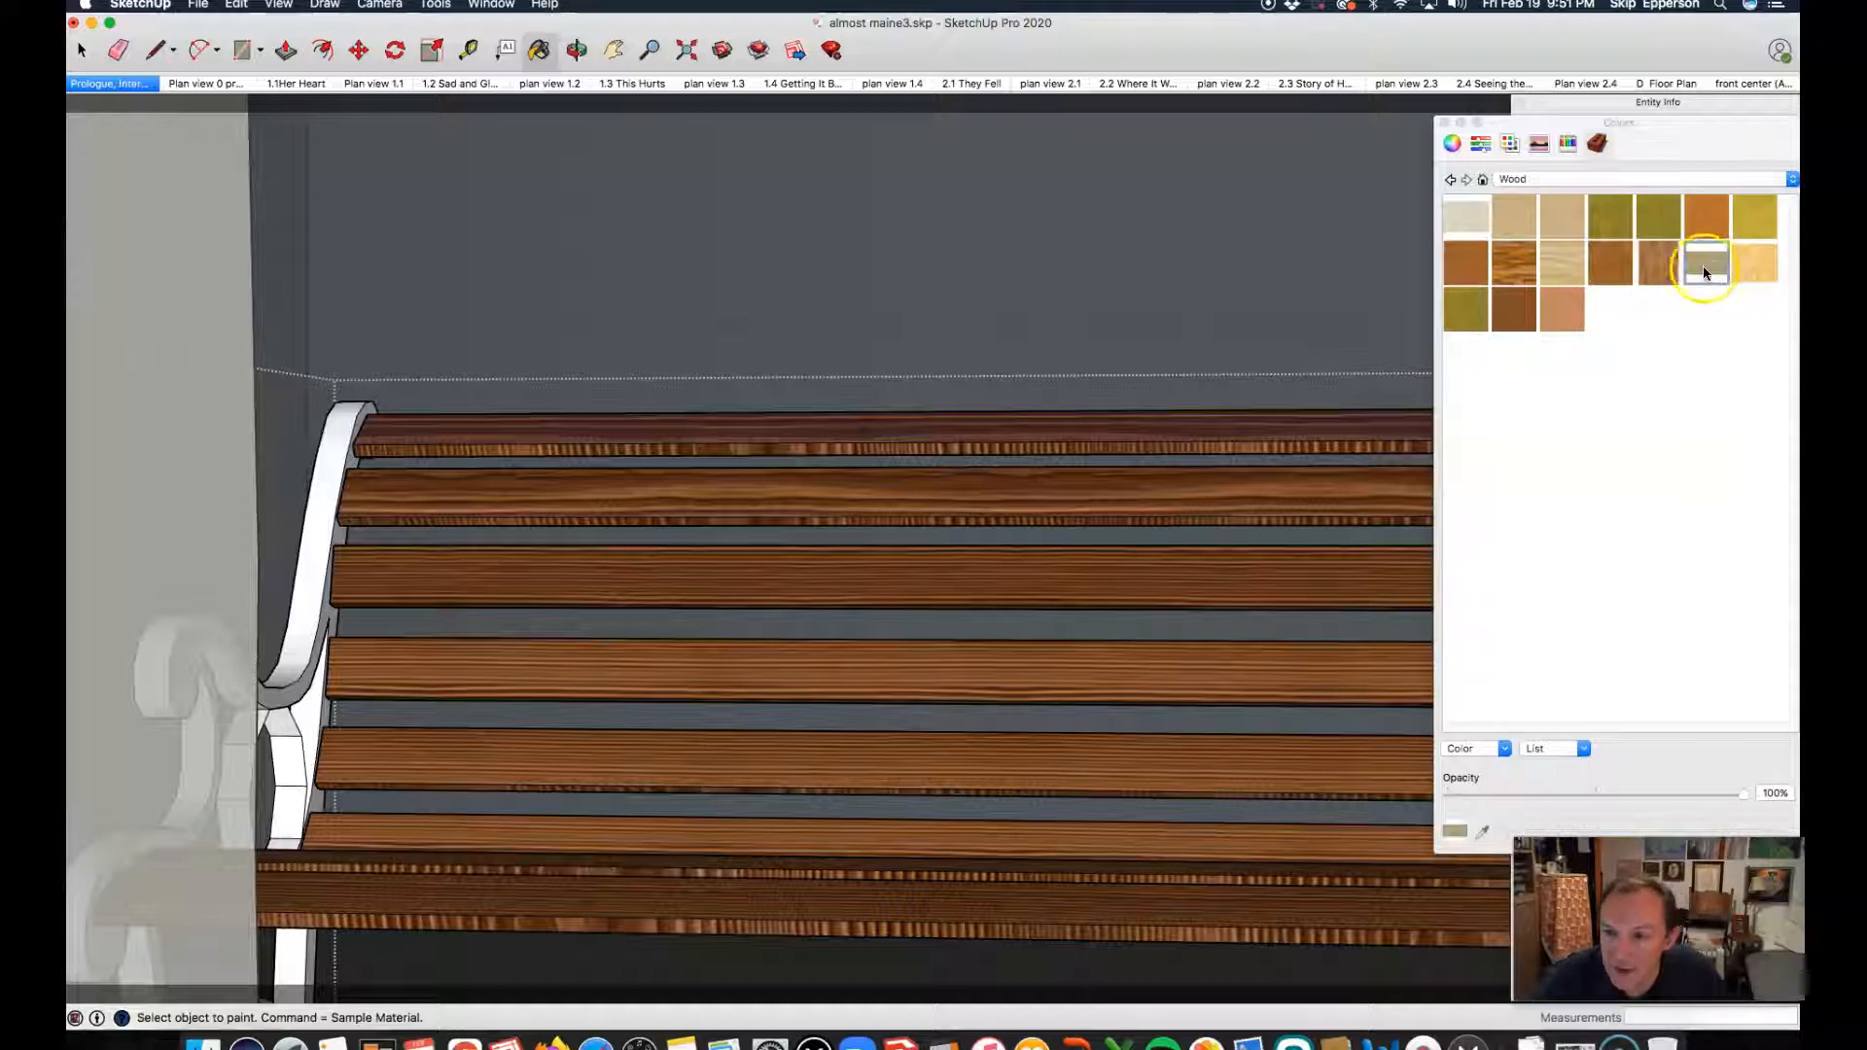
pyautogui.click(463, 427)
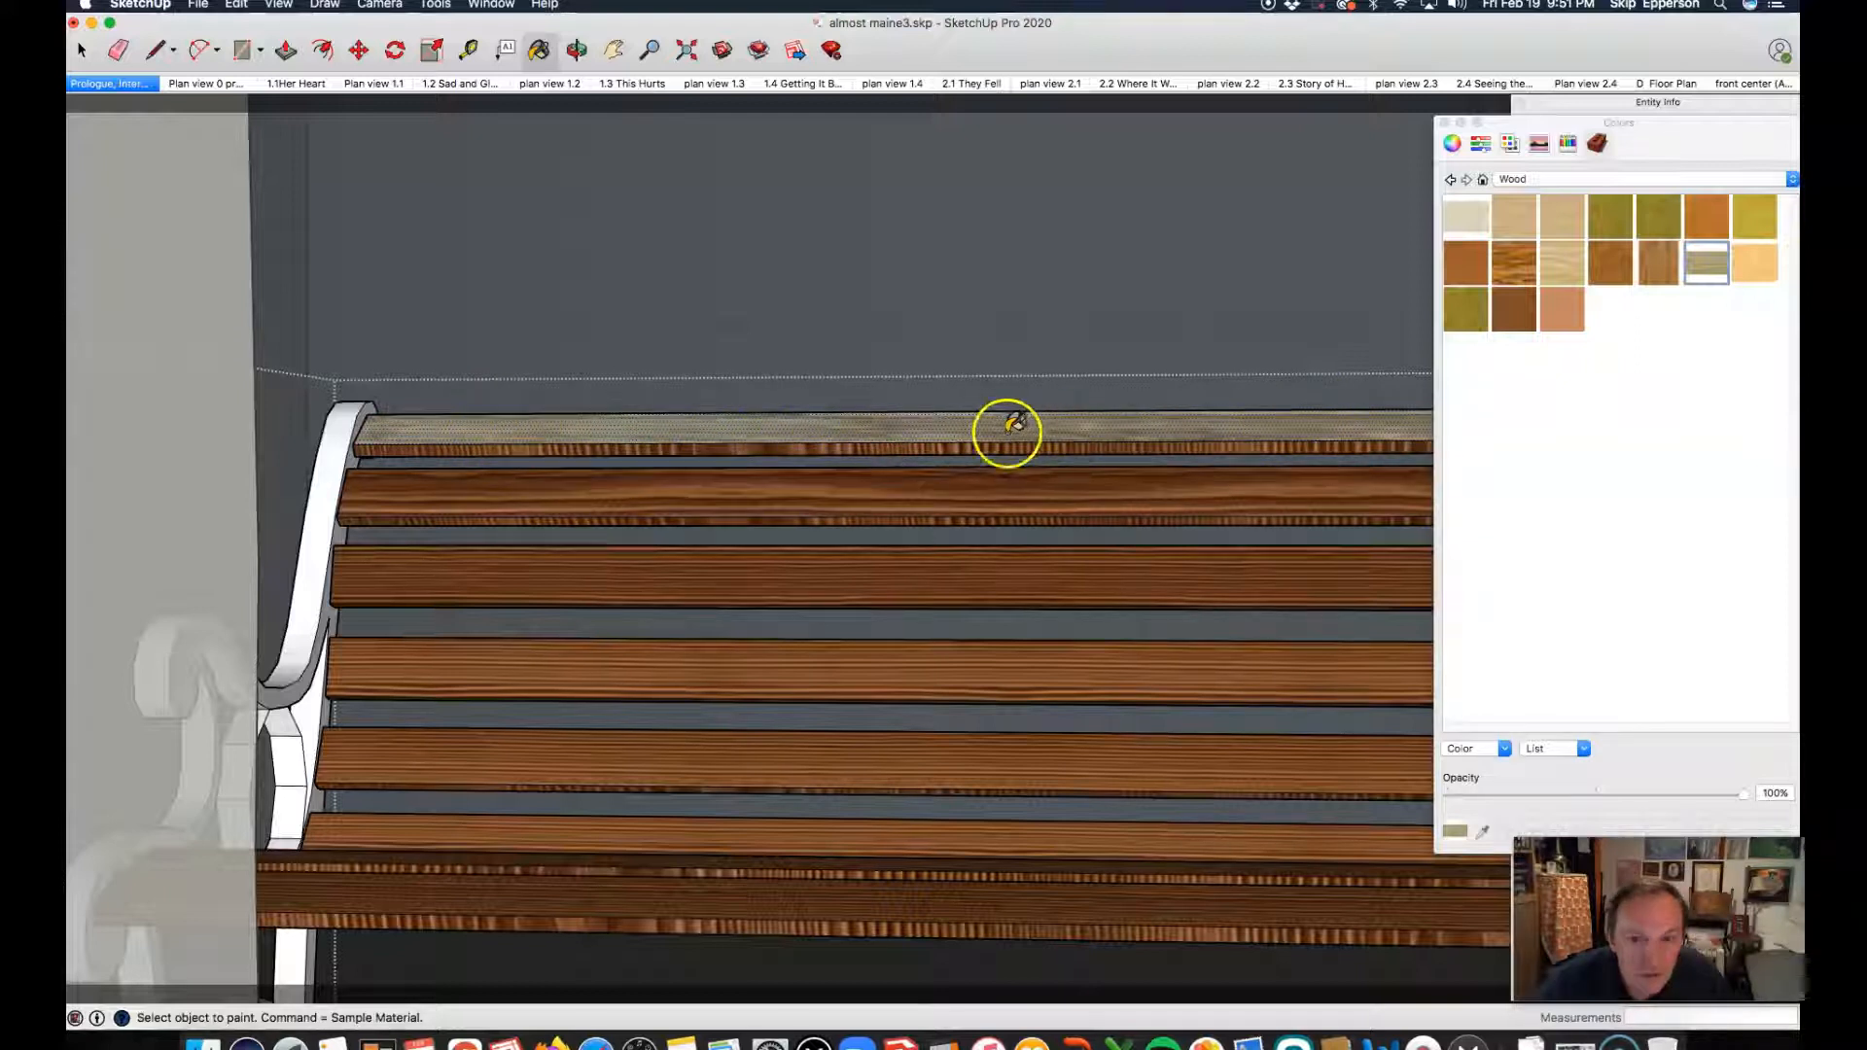
pyautogui.click(460, 486)
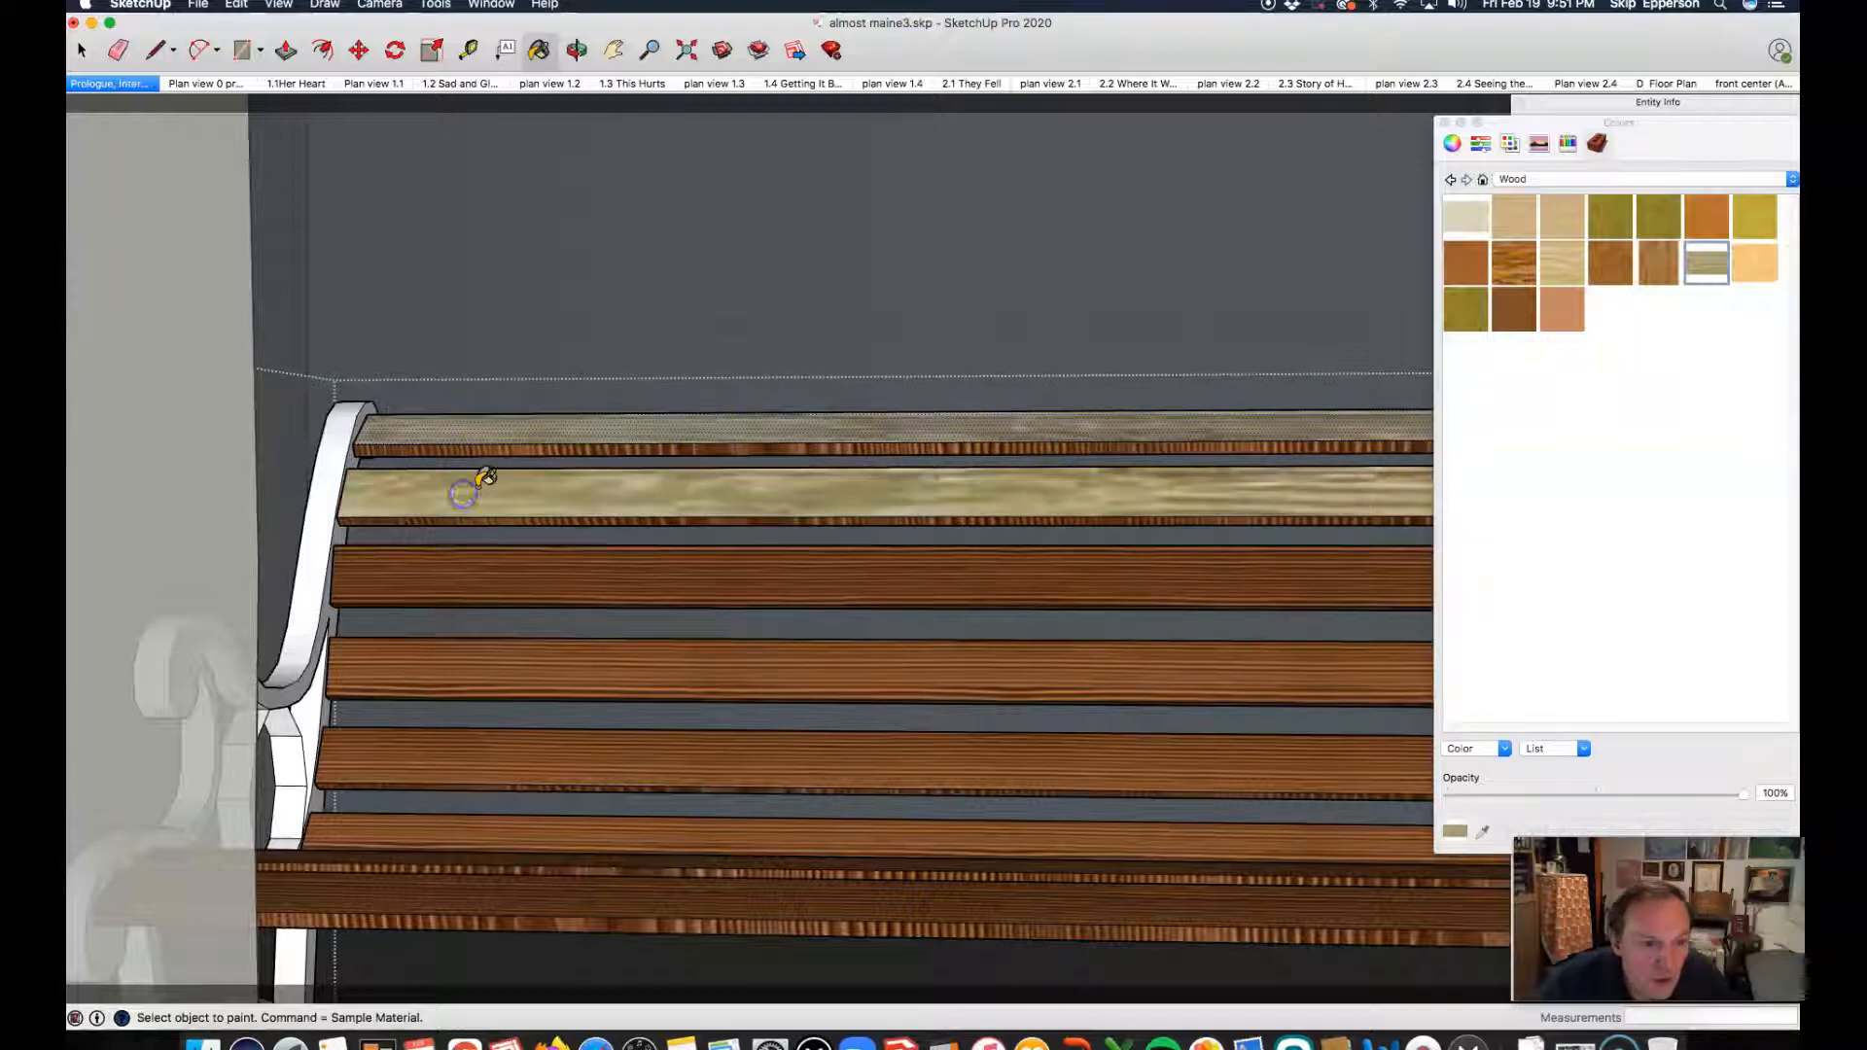
pyautogui.click(469, 550)
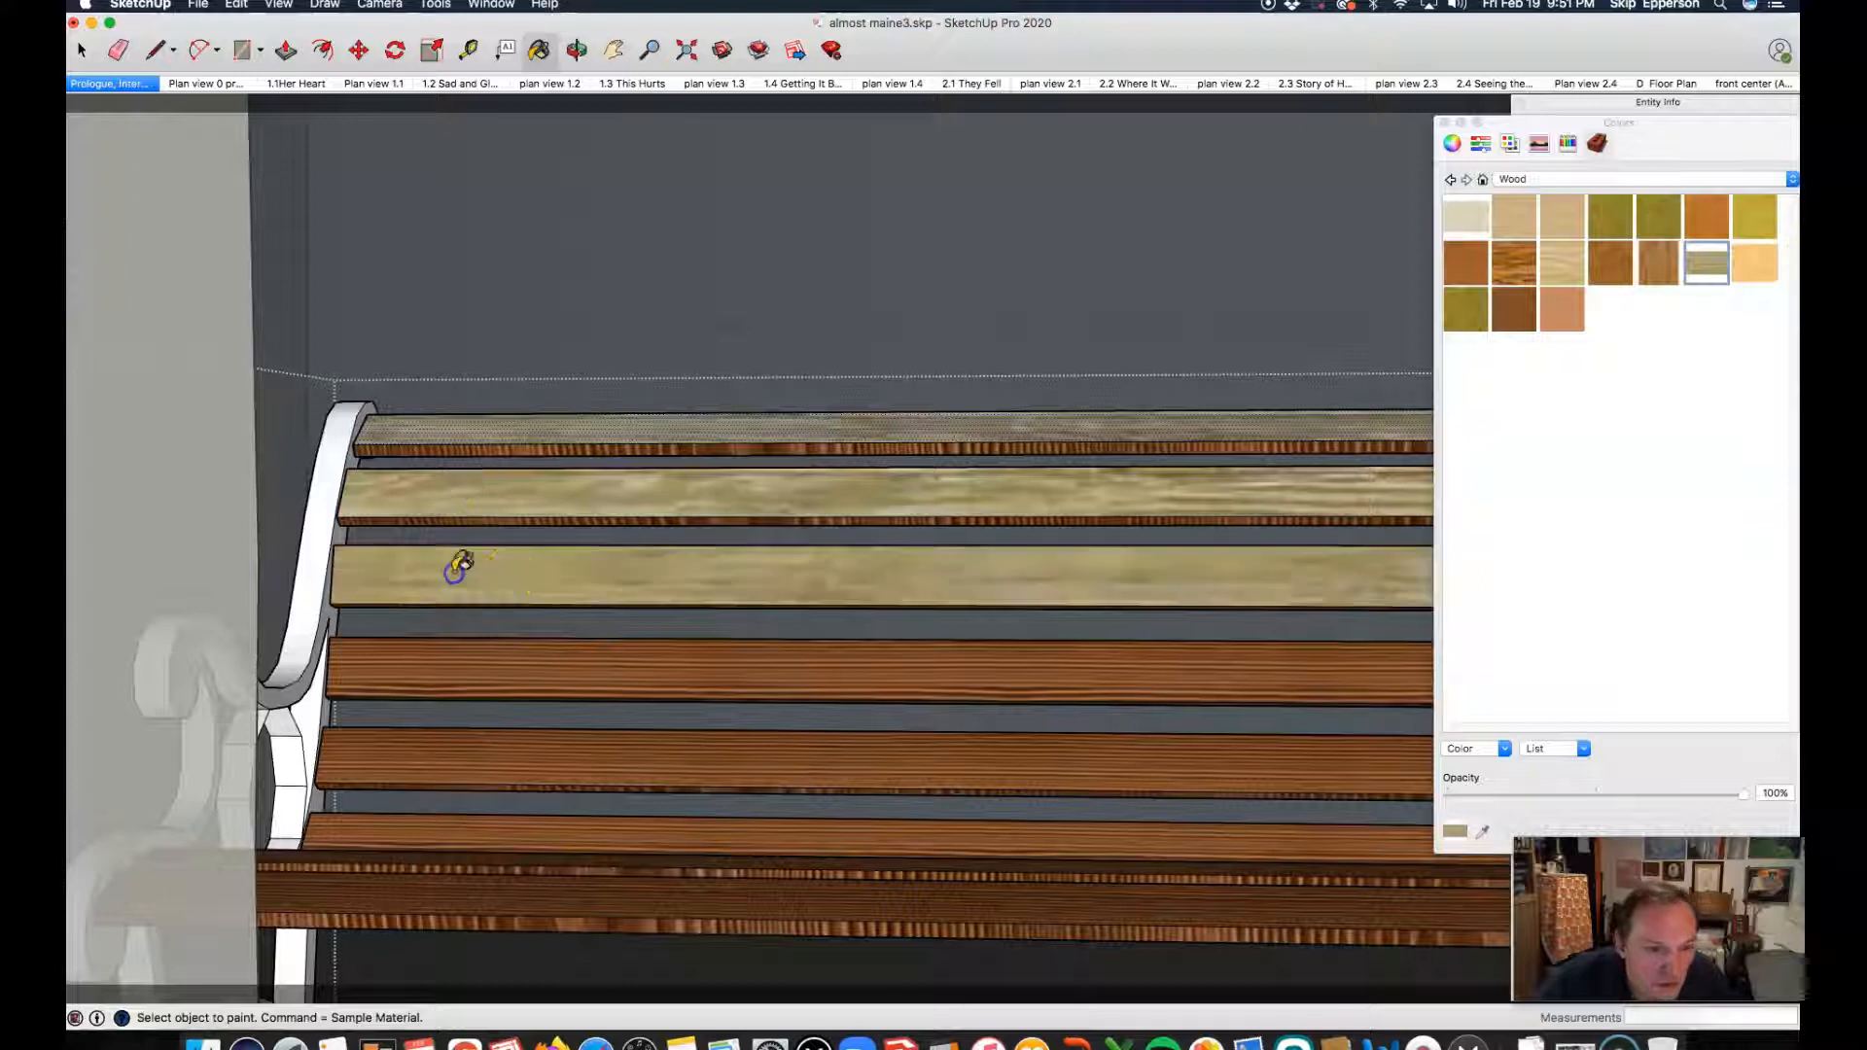
pyautogui.click(563, 656)
pyautogui.click(557, 753)
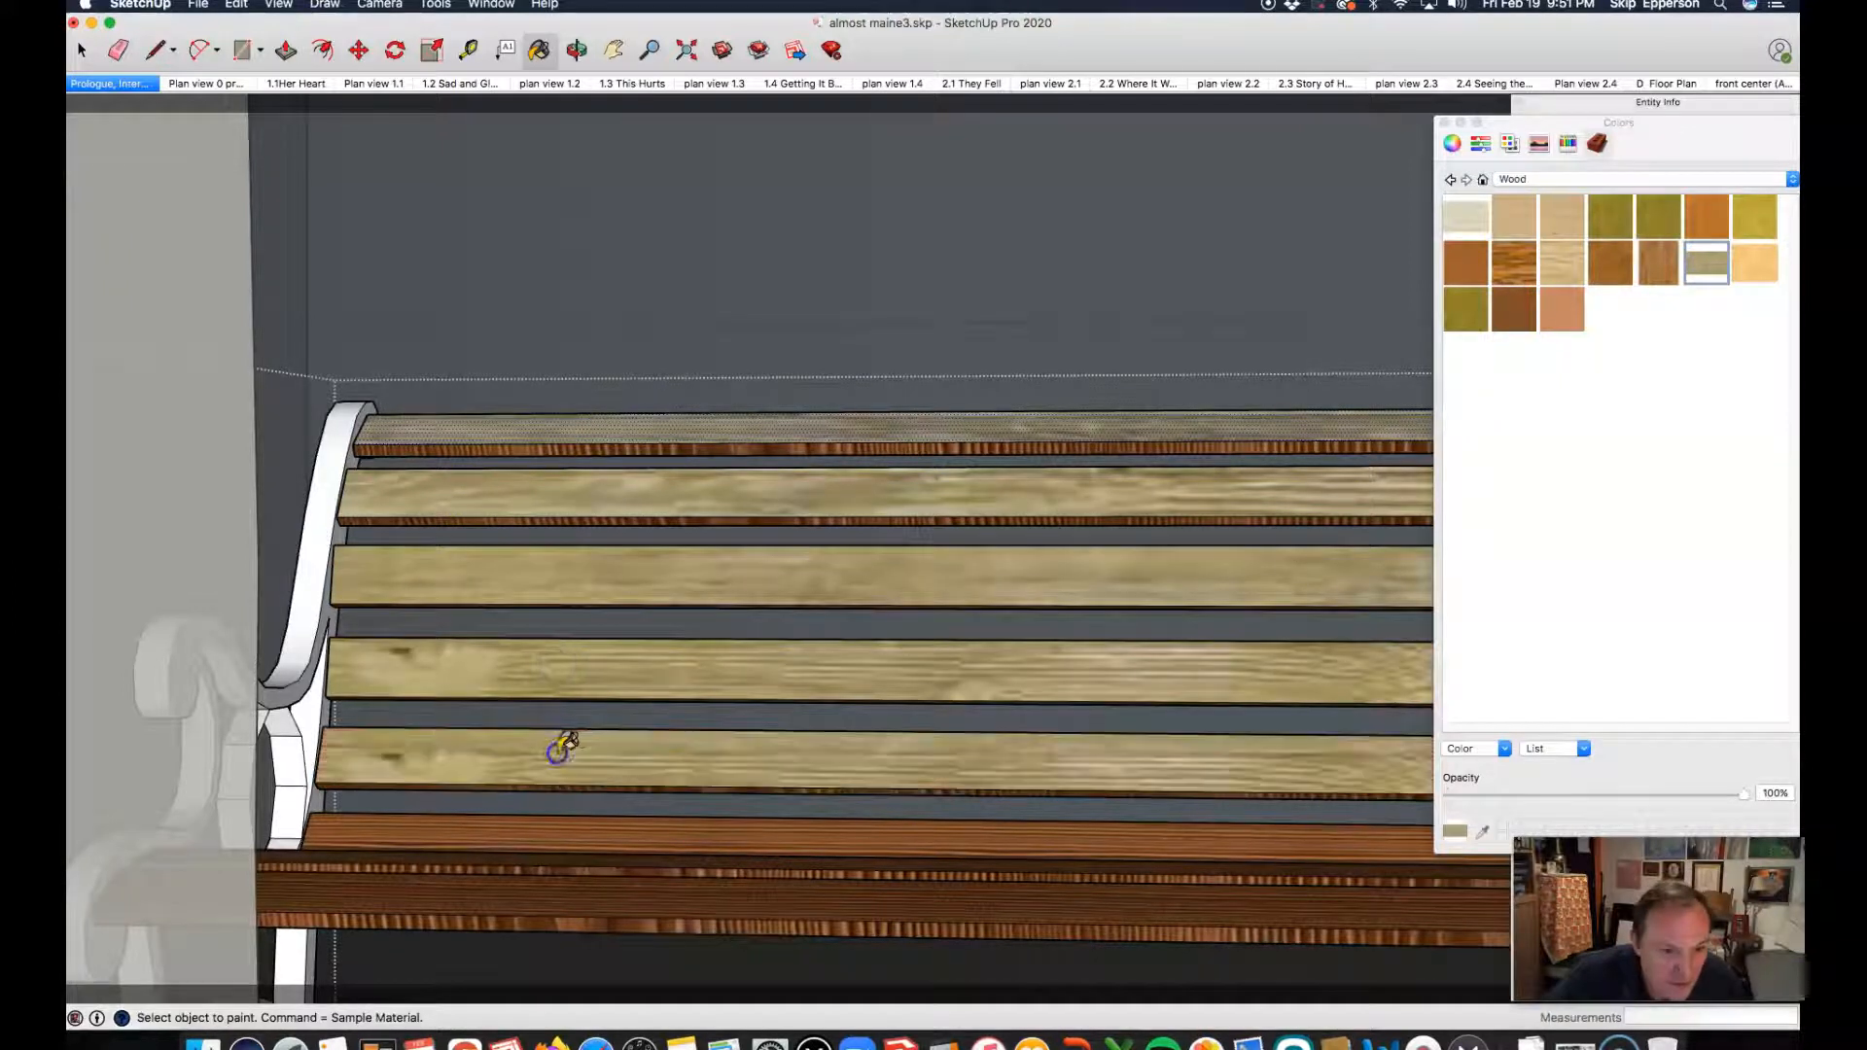
pyautogui.click(569, 828)
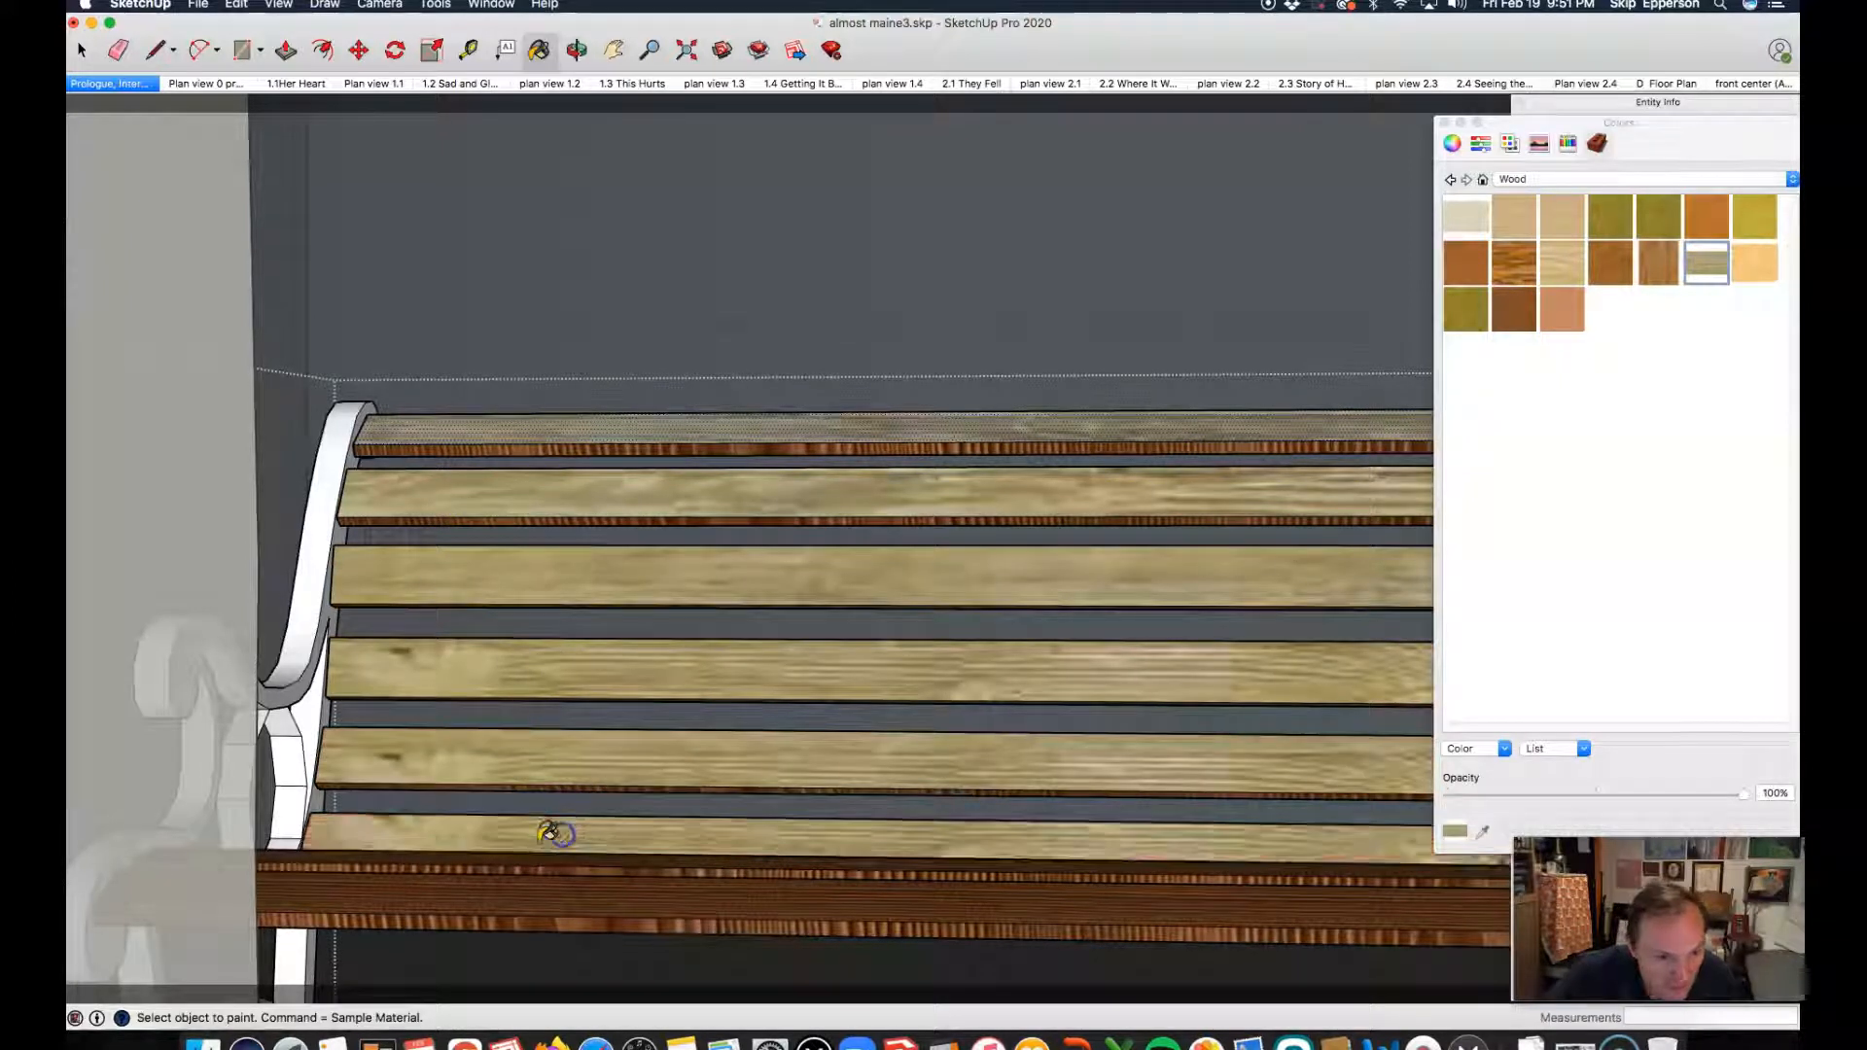
# Step: Paint the lower edges of the upper four backrest slats with the same greyish-tan wood
pyautogui.click(525, 442)
pyautogui.click(498, 519)
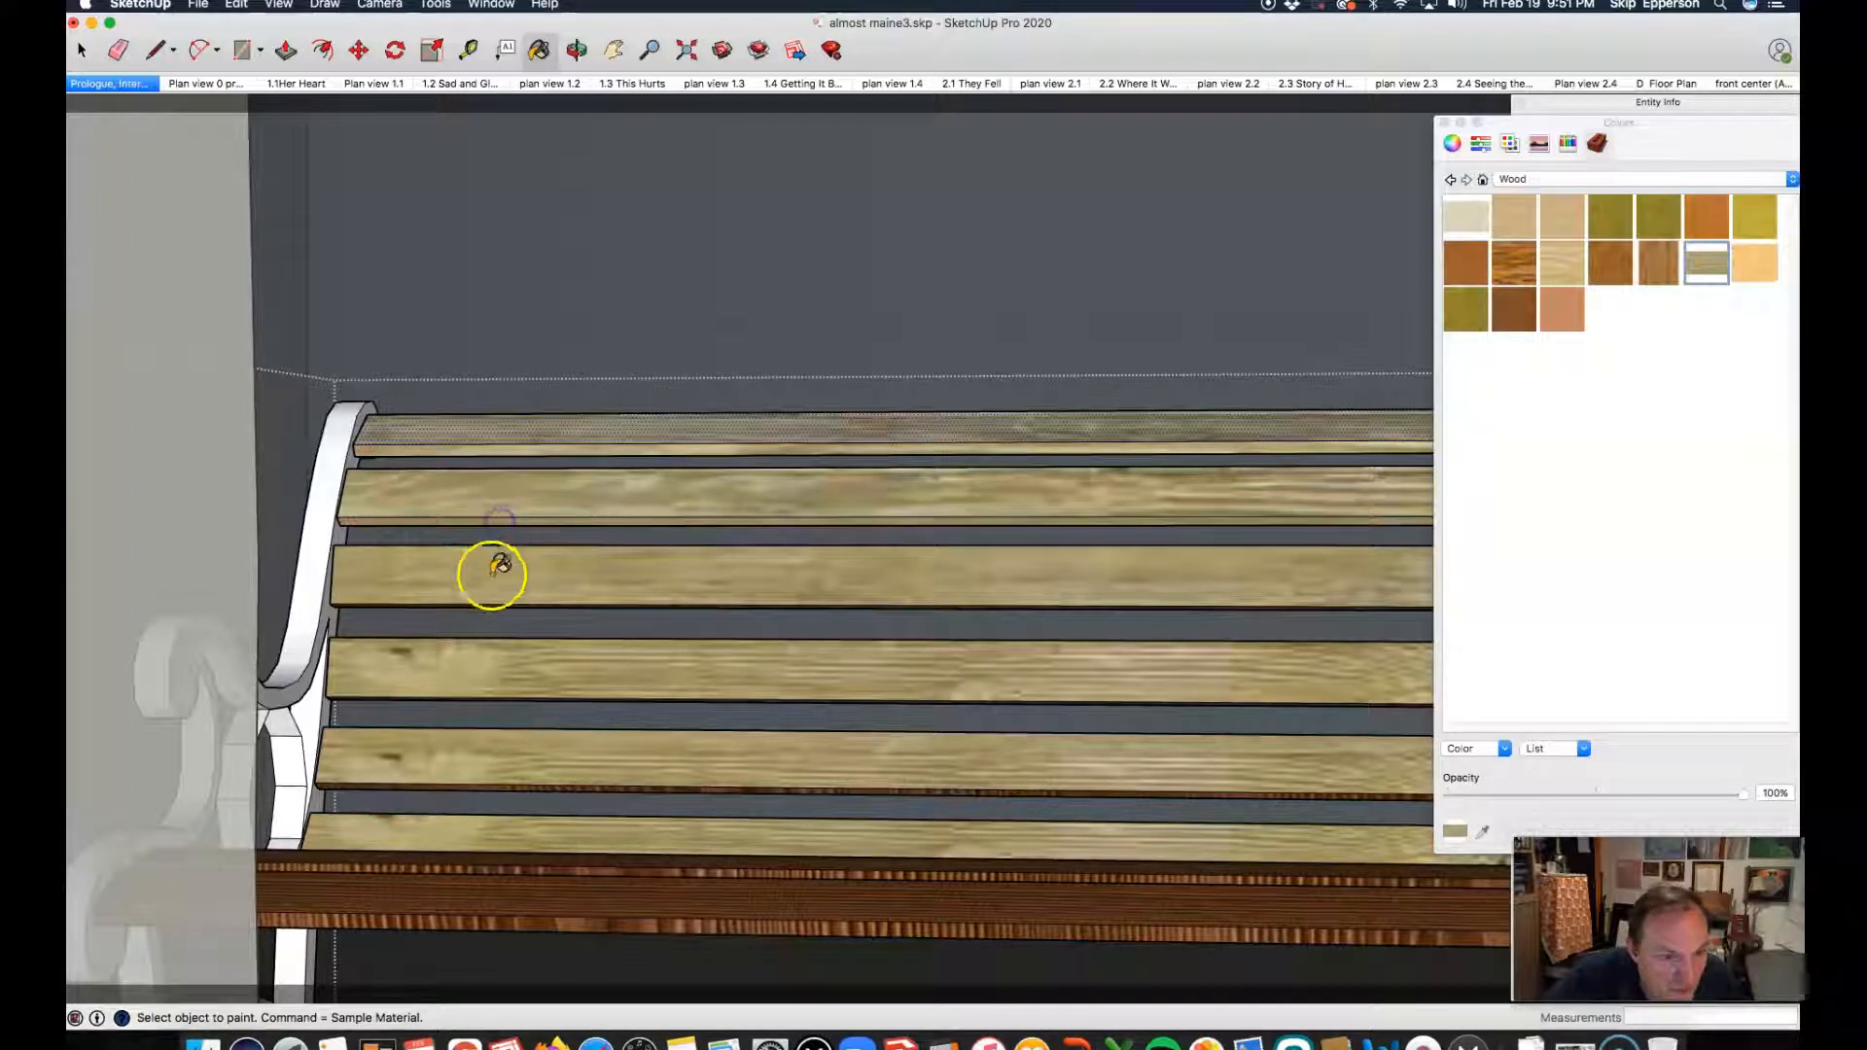
pyautogui.press('o')
pyautogui.moveTo(635, 678); pyautogui.dragTo(467, 596)
pyautogui.scroll(6, 563, 680)
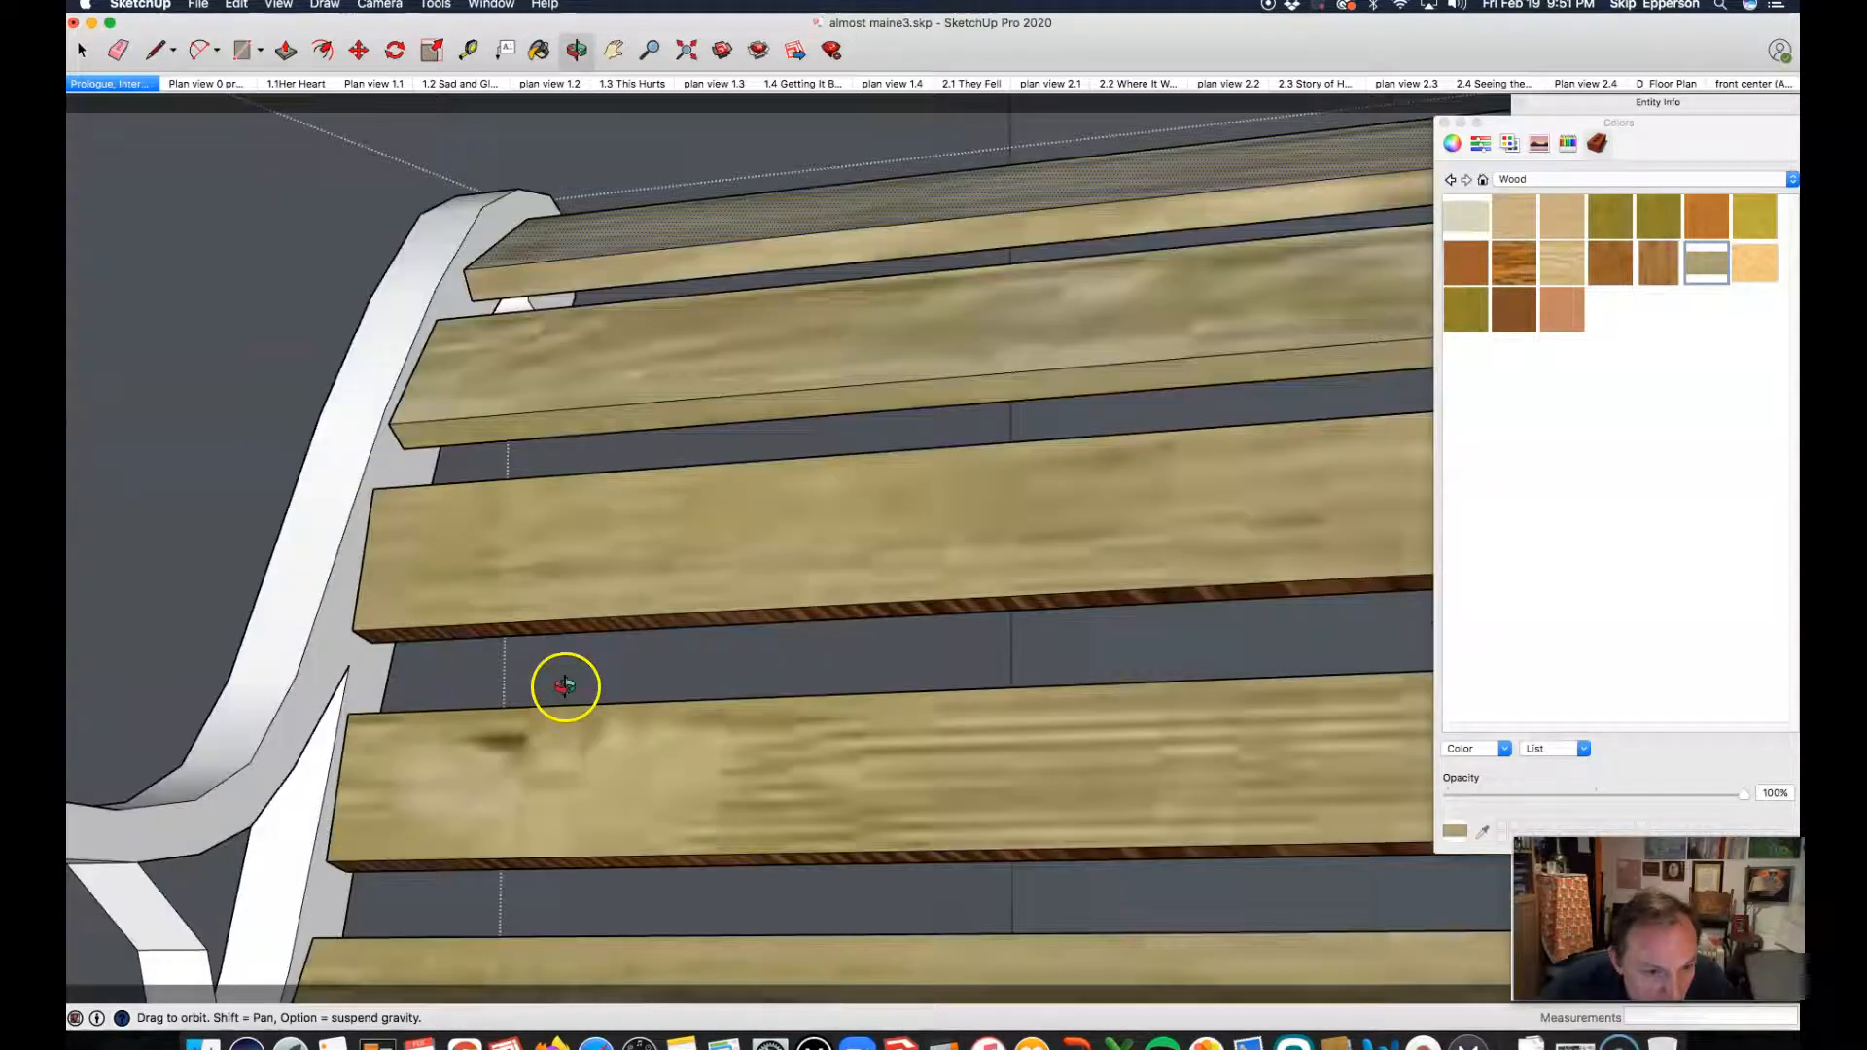
pyautogui.press('b')
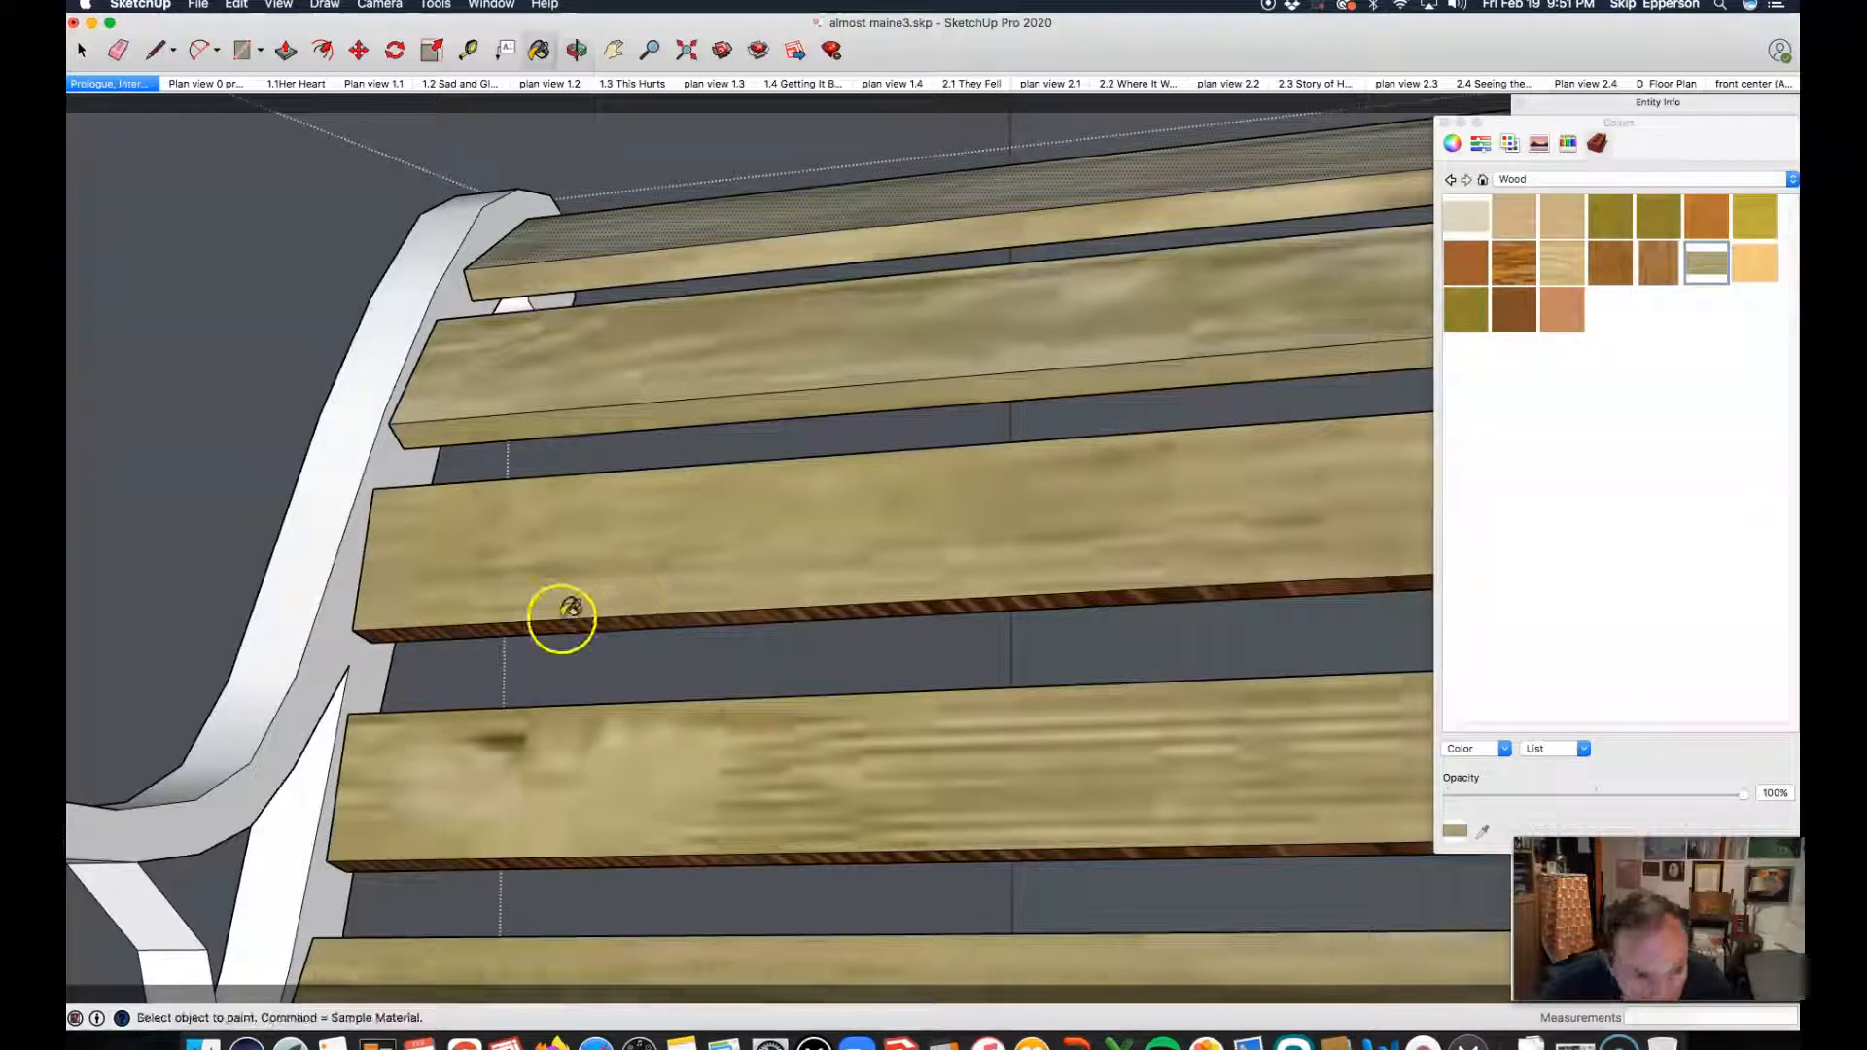
pyautogui.click(563, 630)
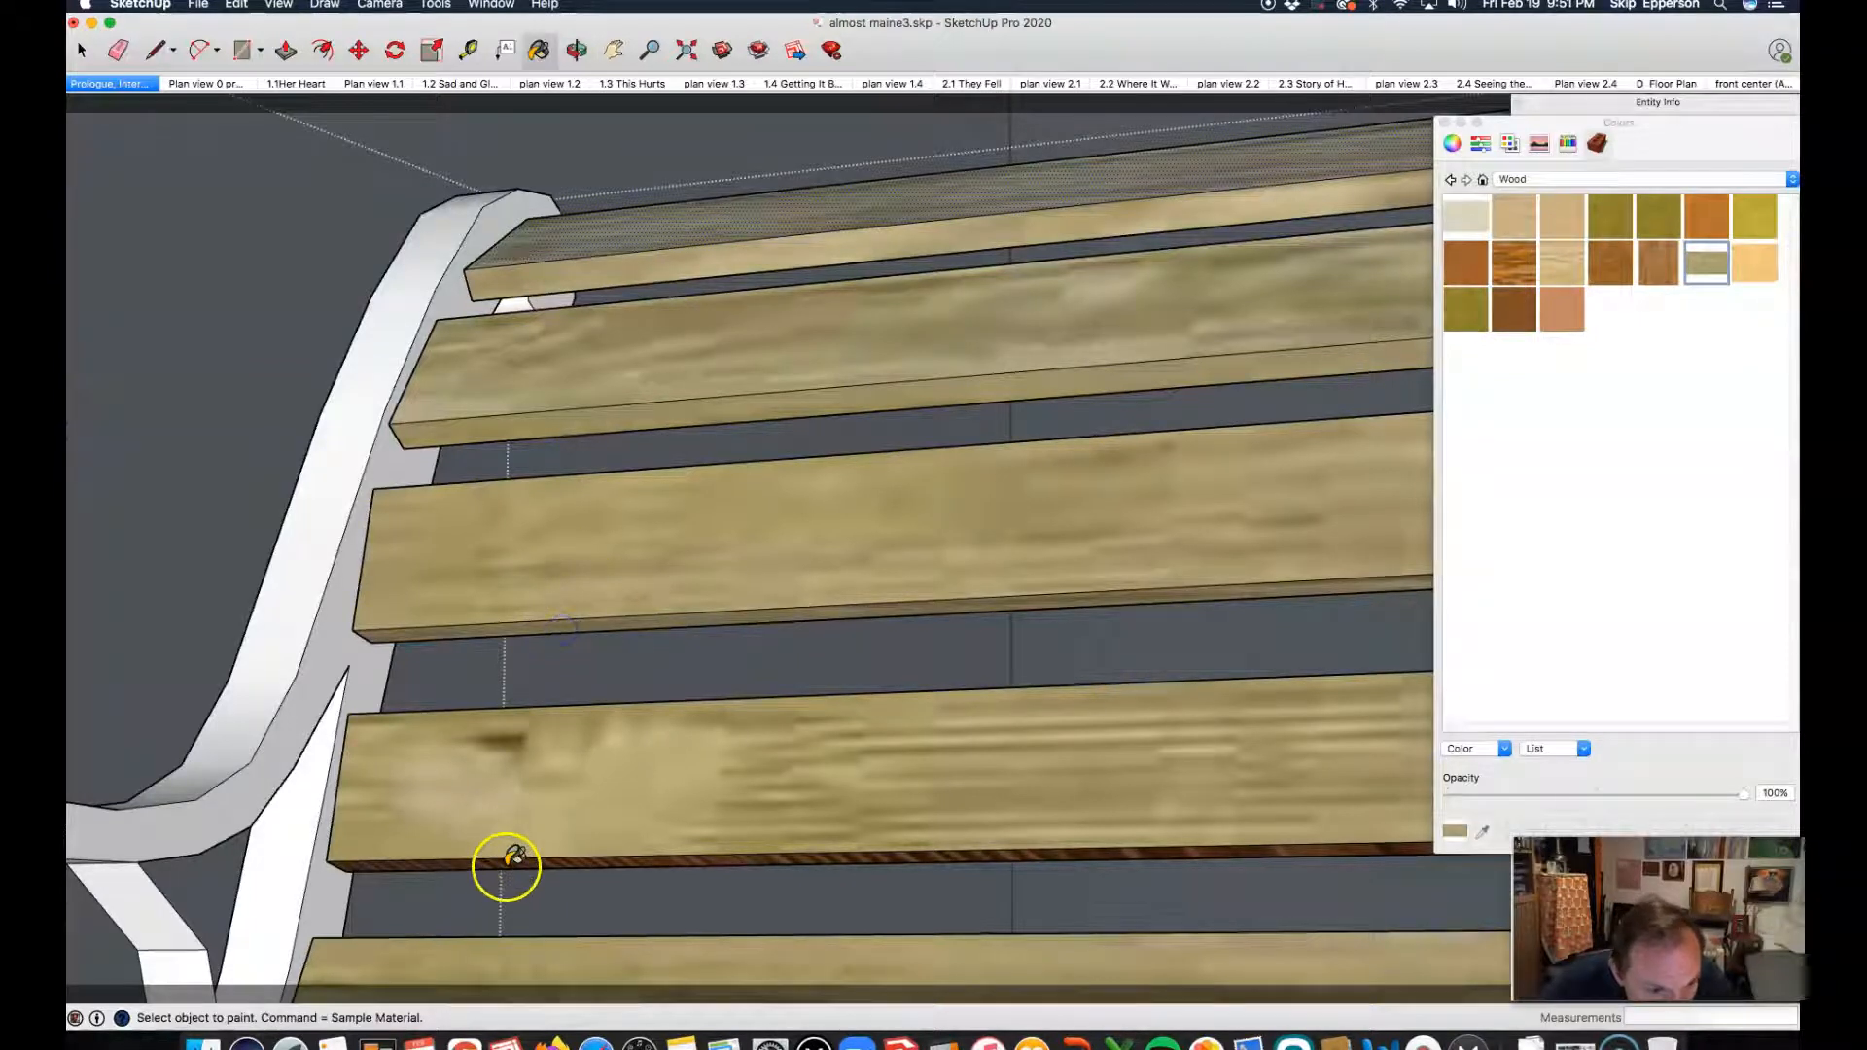
pyautogui.click(501, 860)
# Step: Paint the faces and lower edges of the upper three backrest slats with the off-white weathered material from the Wood collection
pyautogui.scroll(-6, 503, 727)
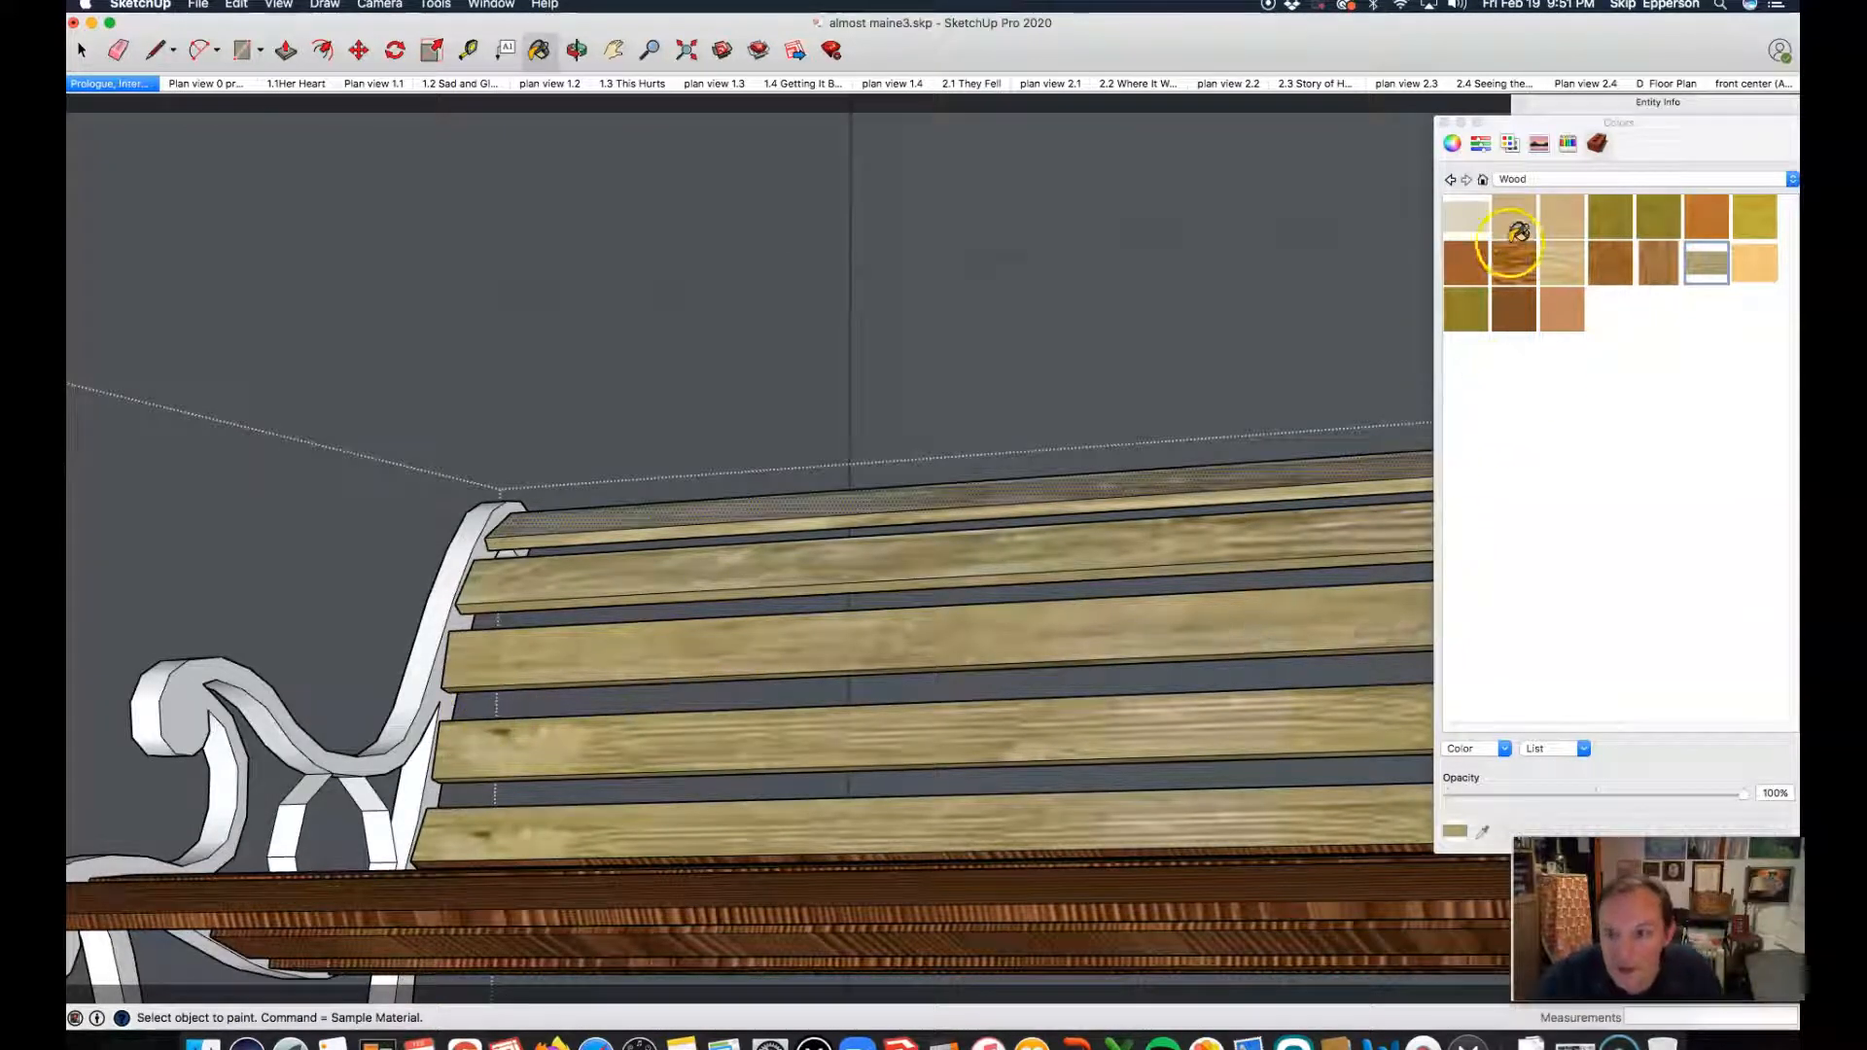
pyautogui.click(1474, 214)
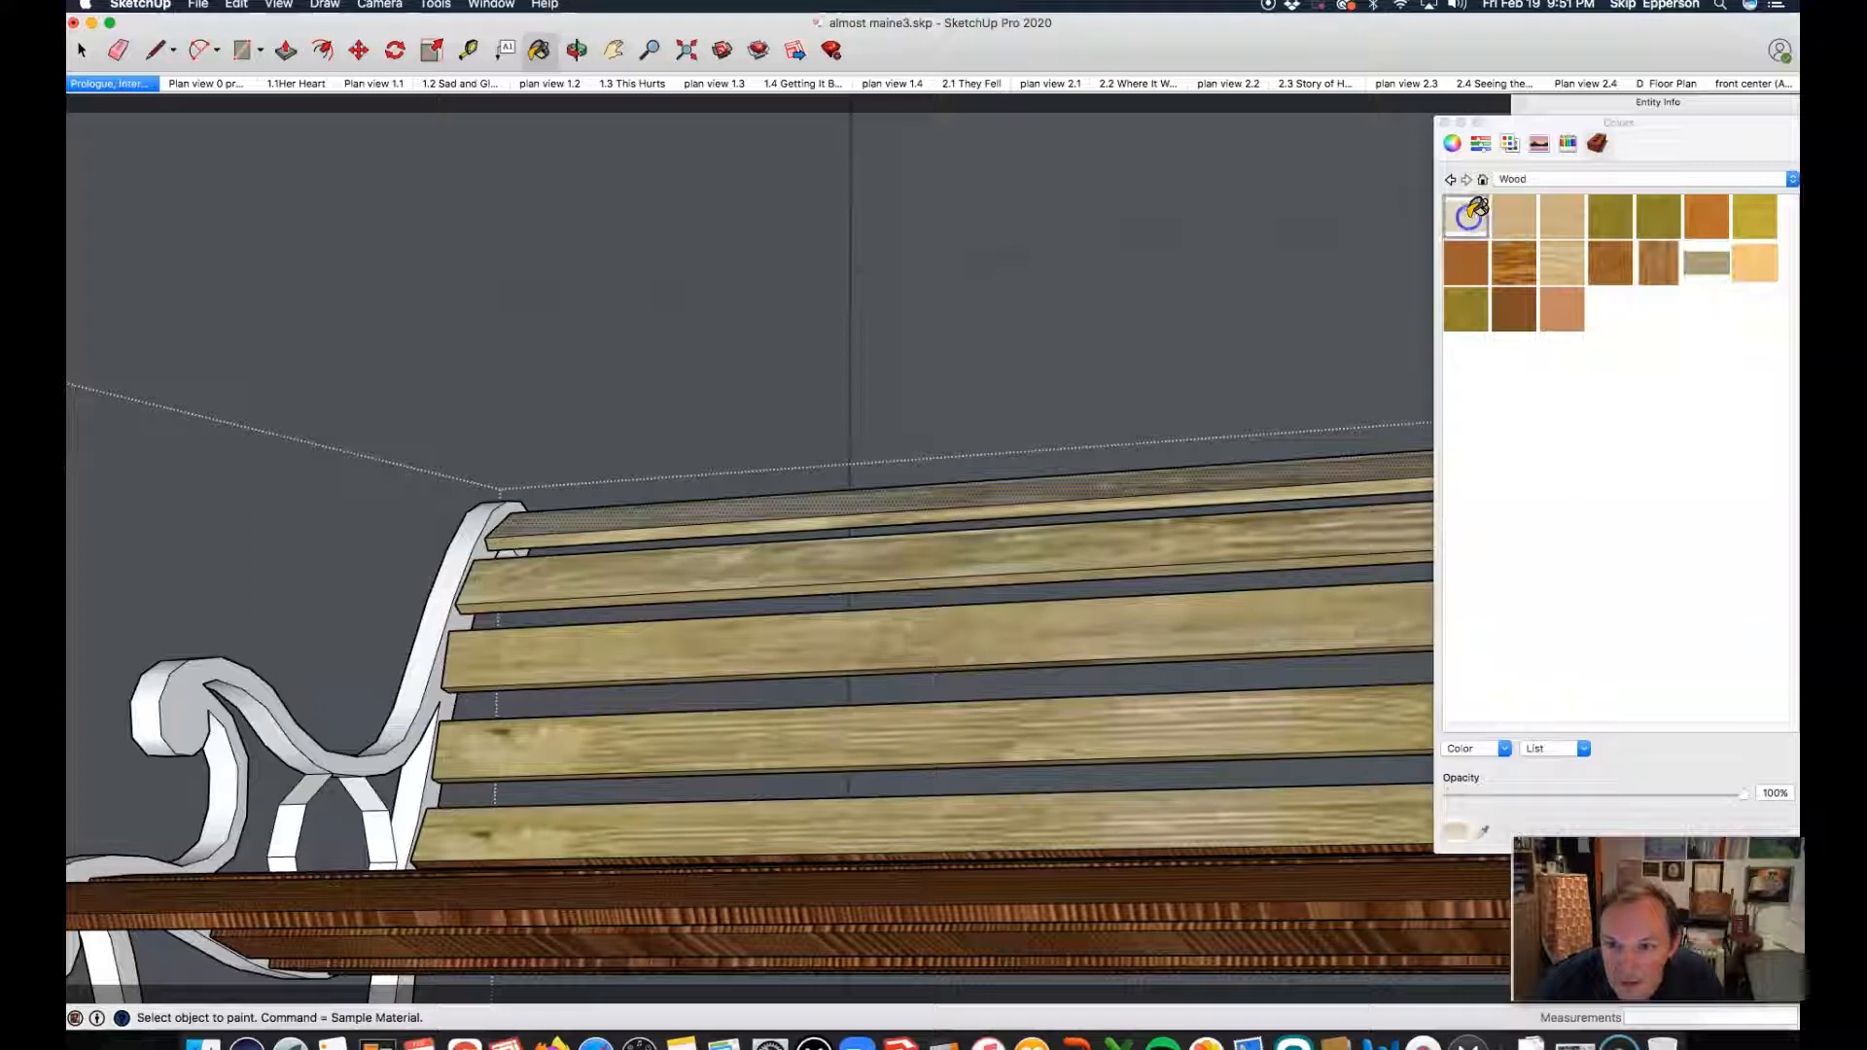
pyautogui.click(771, 649)
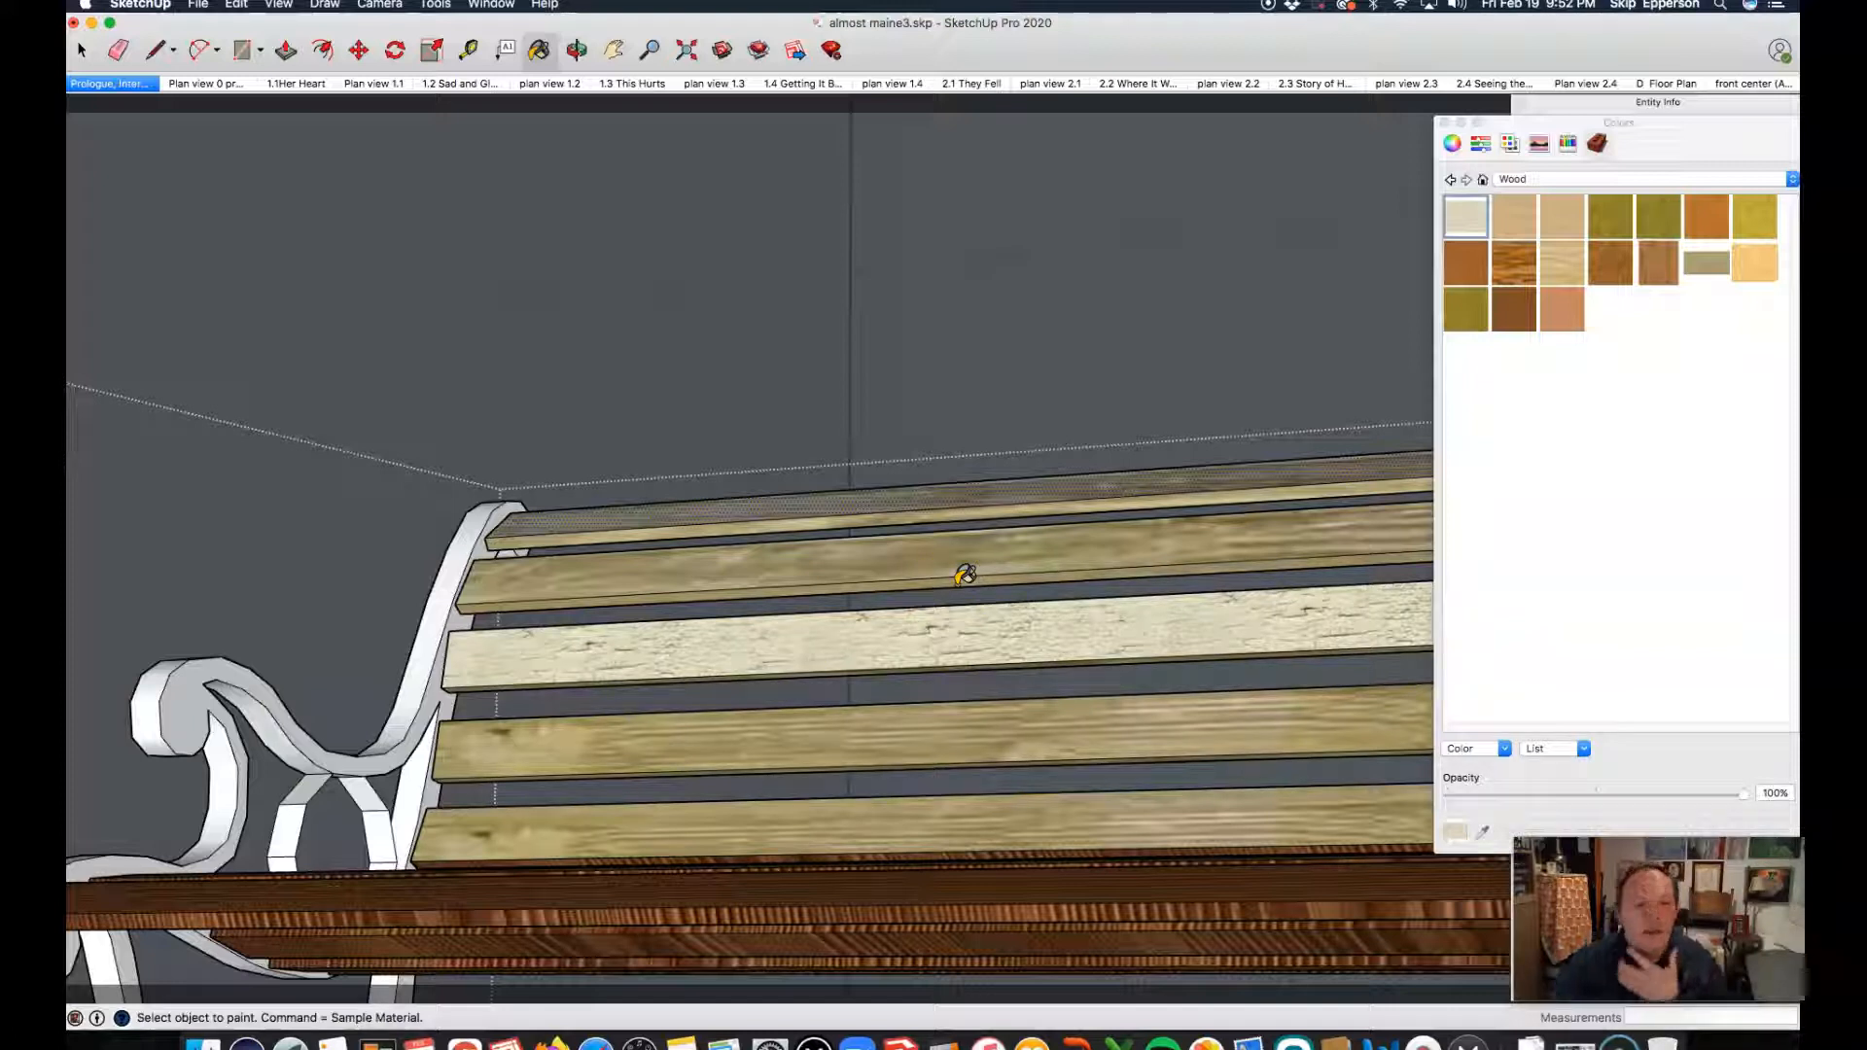
pyautogui.click(667, 511)
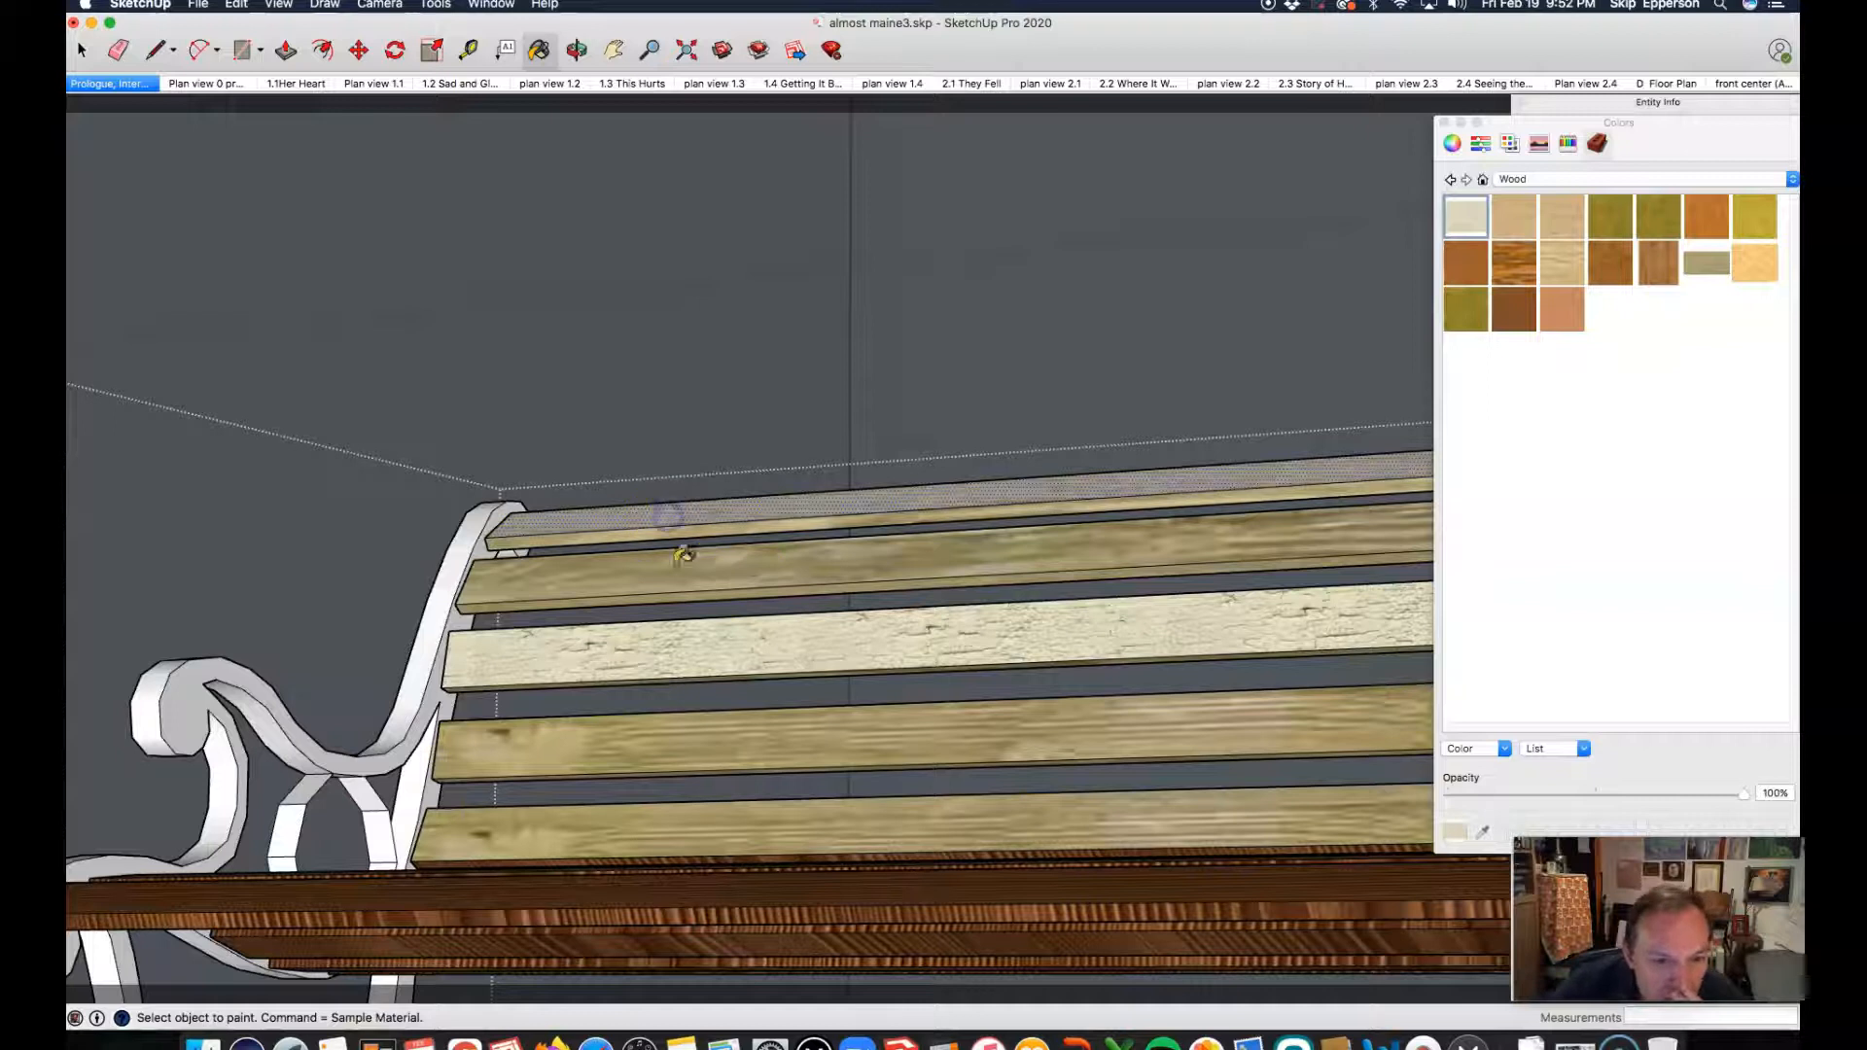
pyautogui.click(676, 564)
pyautogui.click(661, 528)
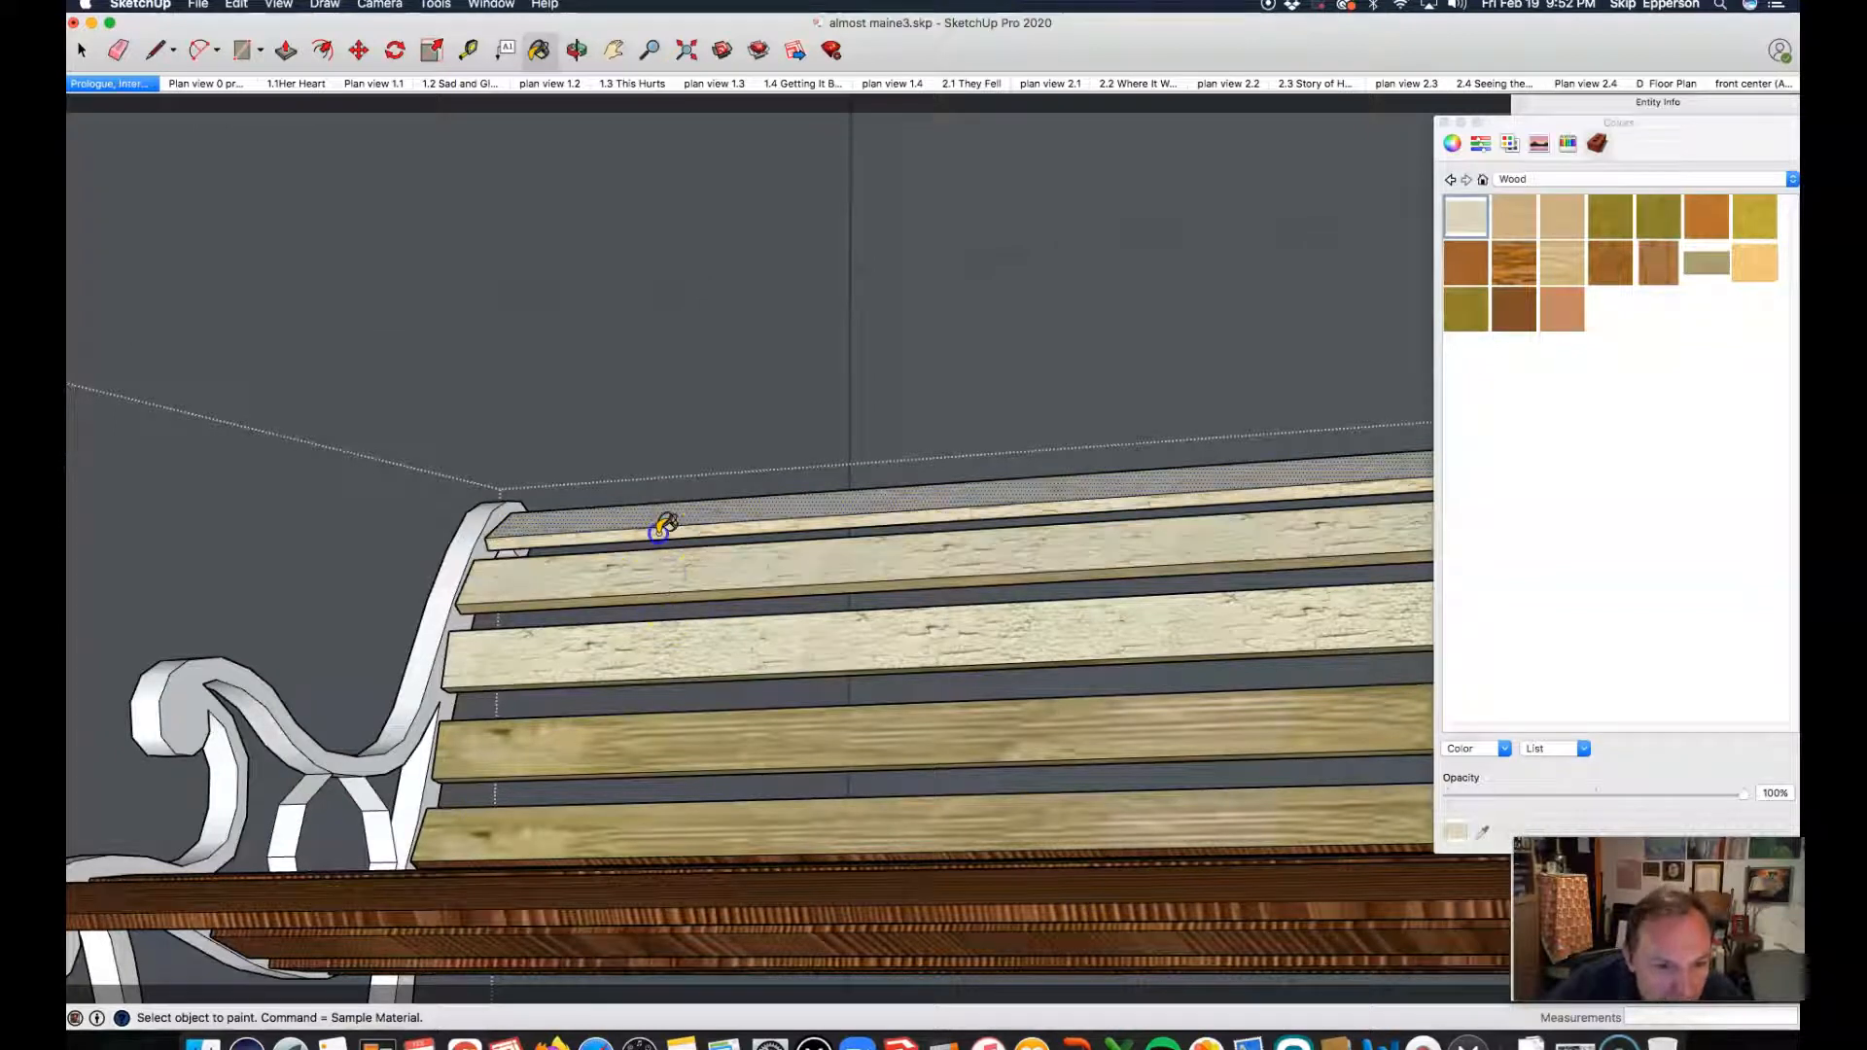
pyautogui.click(657, 591)
pyautogui.click(736, 669)
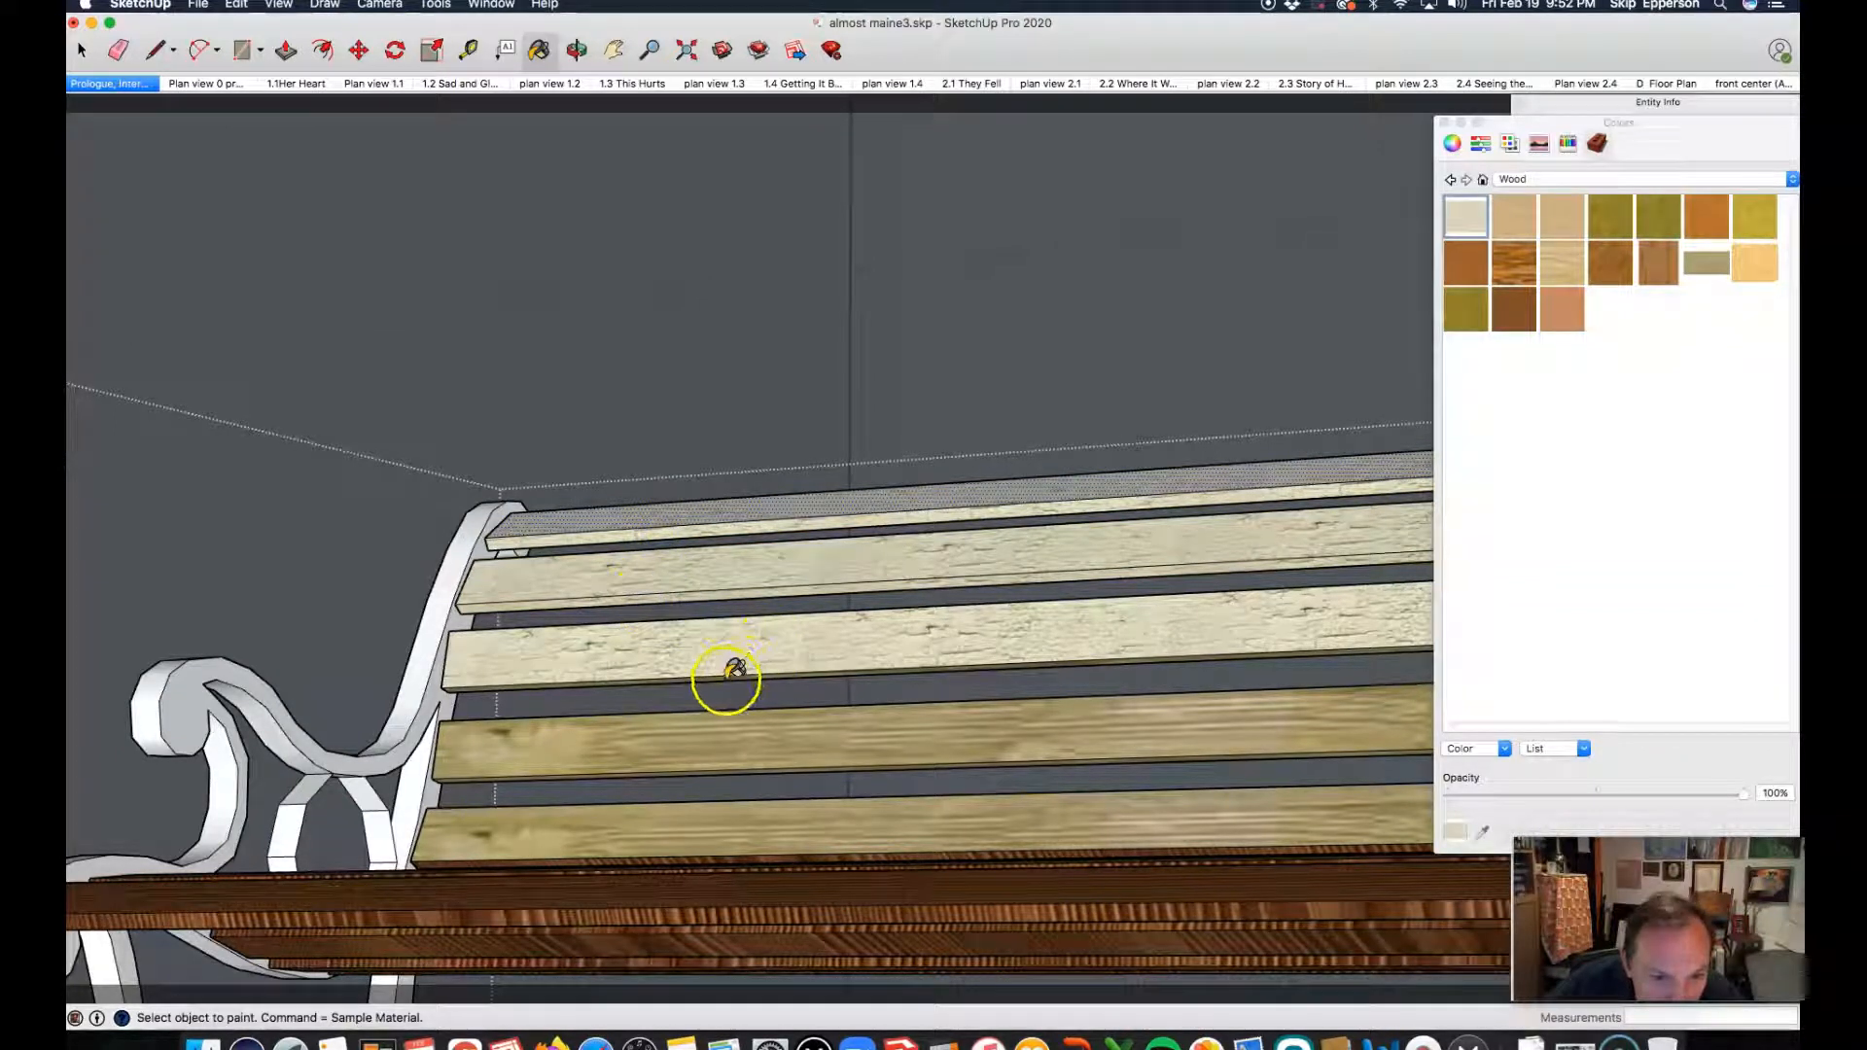
# Step: Paint the remaining three lower backrest slats with the off-white weathered wood
pyautogui.click(686, 768)
pyautogui.click(668, 814)
pyautogui.scroll(-3, 605, 668)
pyautogui.click(600, 671)
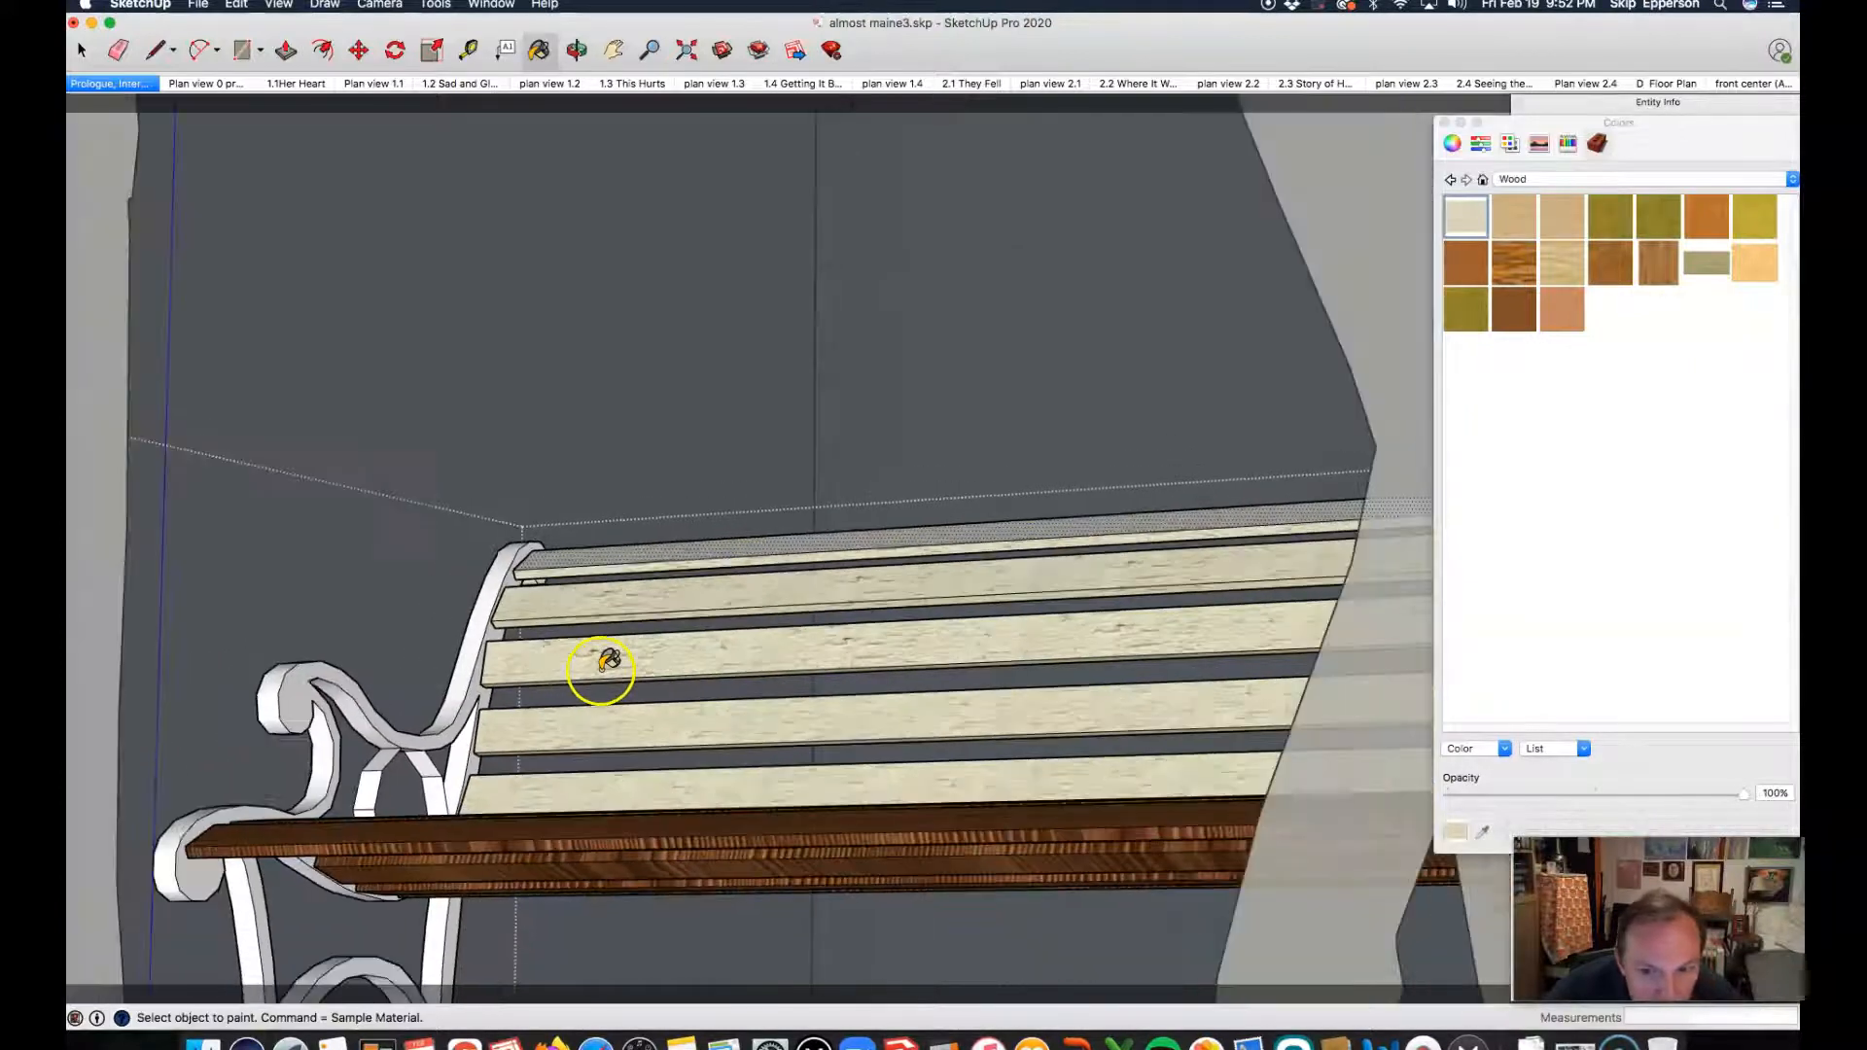
pyautogui.scroll(-2, 607, 662)
pyautogui.moveTo(652, 645)
pyautogui.mouseDown(button='middle')
pyautogui.moveTo(571, 762)
pyautogui.moveTo(594, 846)
pyautogui.moveTo(609, 759)
pyautogui.moveTo(626, 767)
pyautogui.moveTo(613, 755)
pyautogui.mouseUp(button='middle')
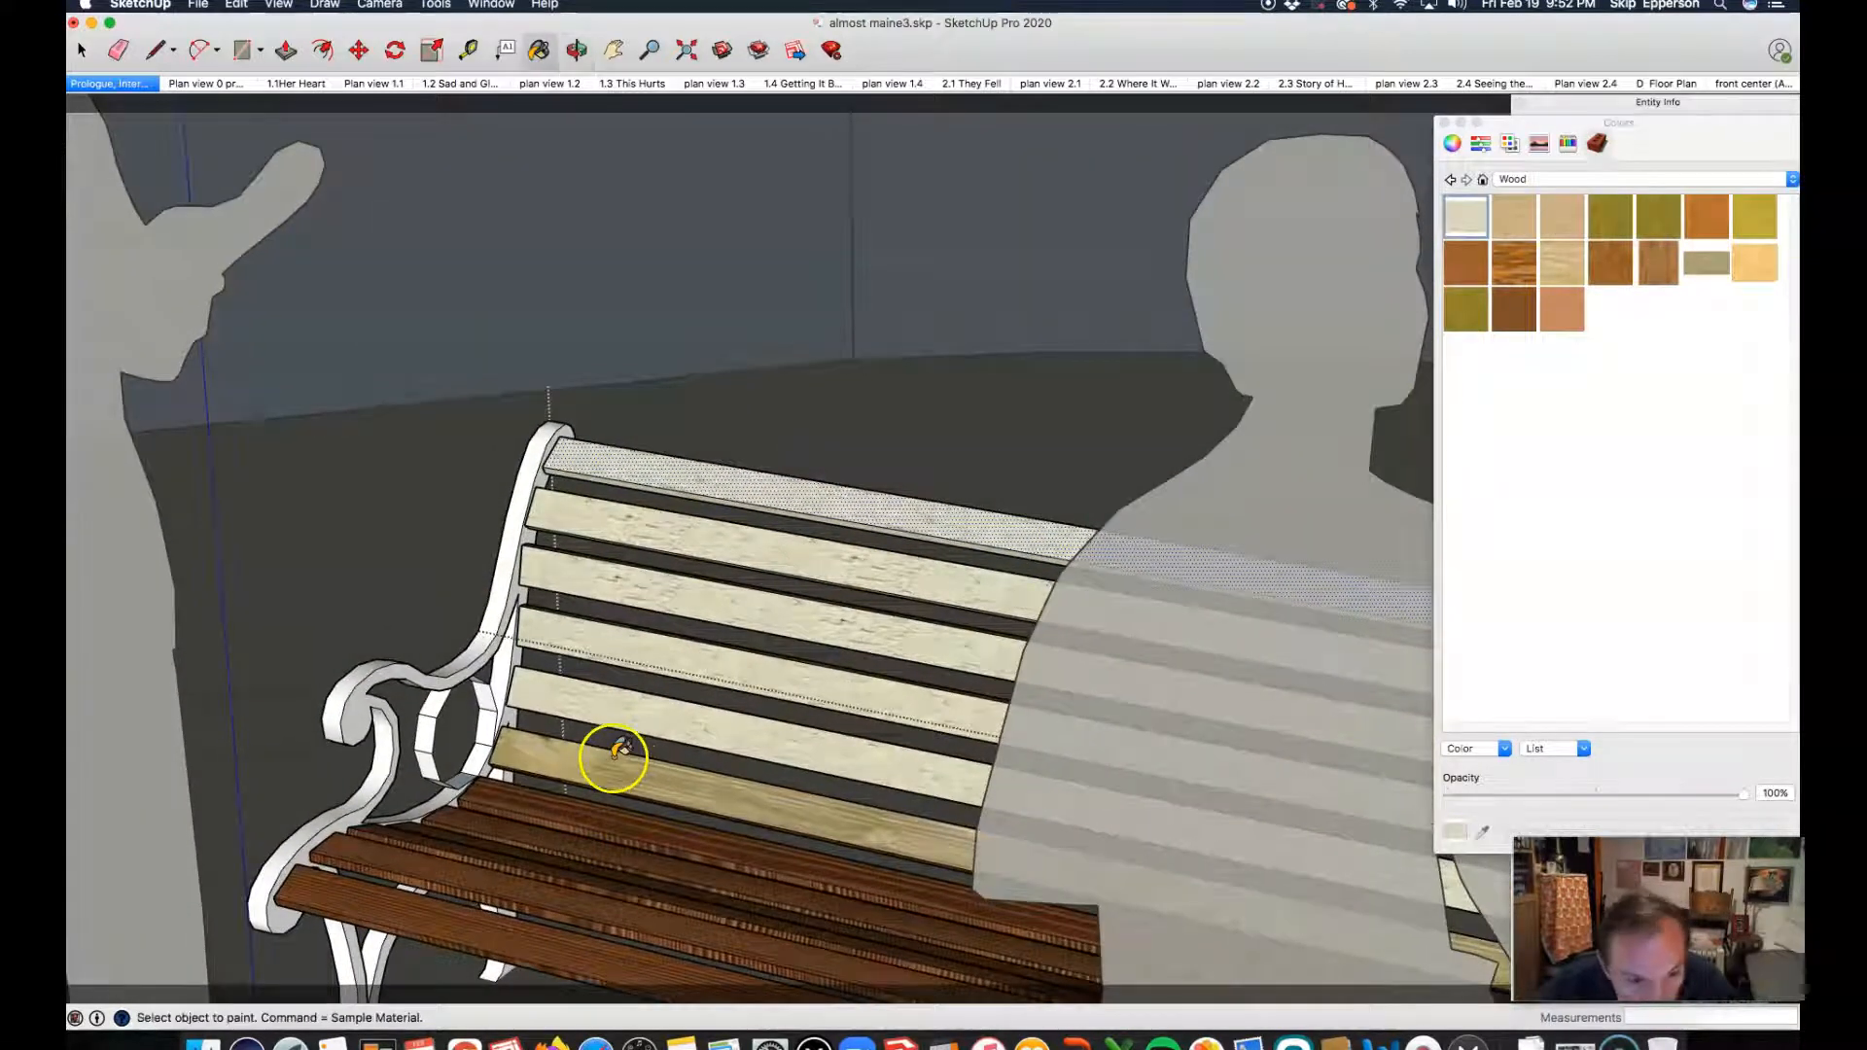
pyautogui.click(607, 766)
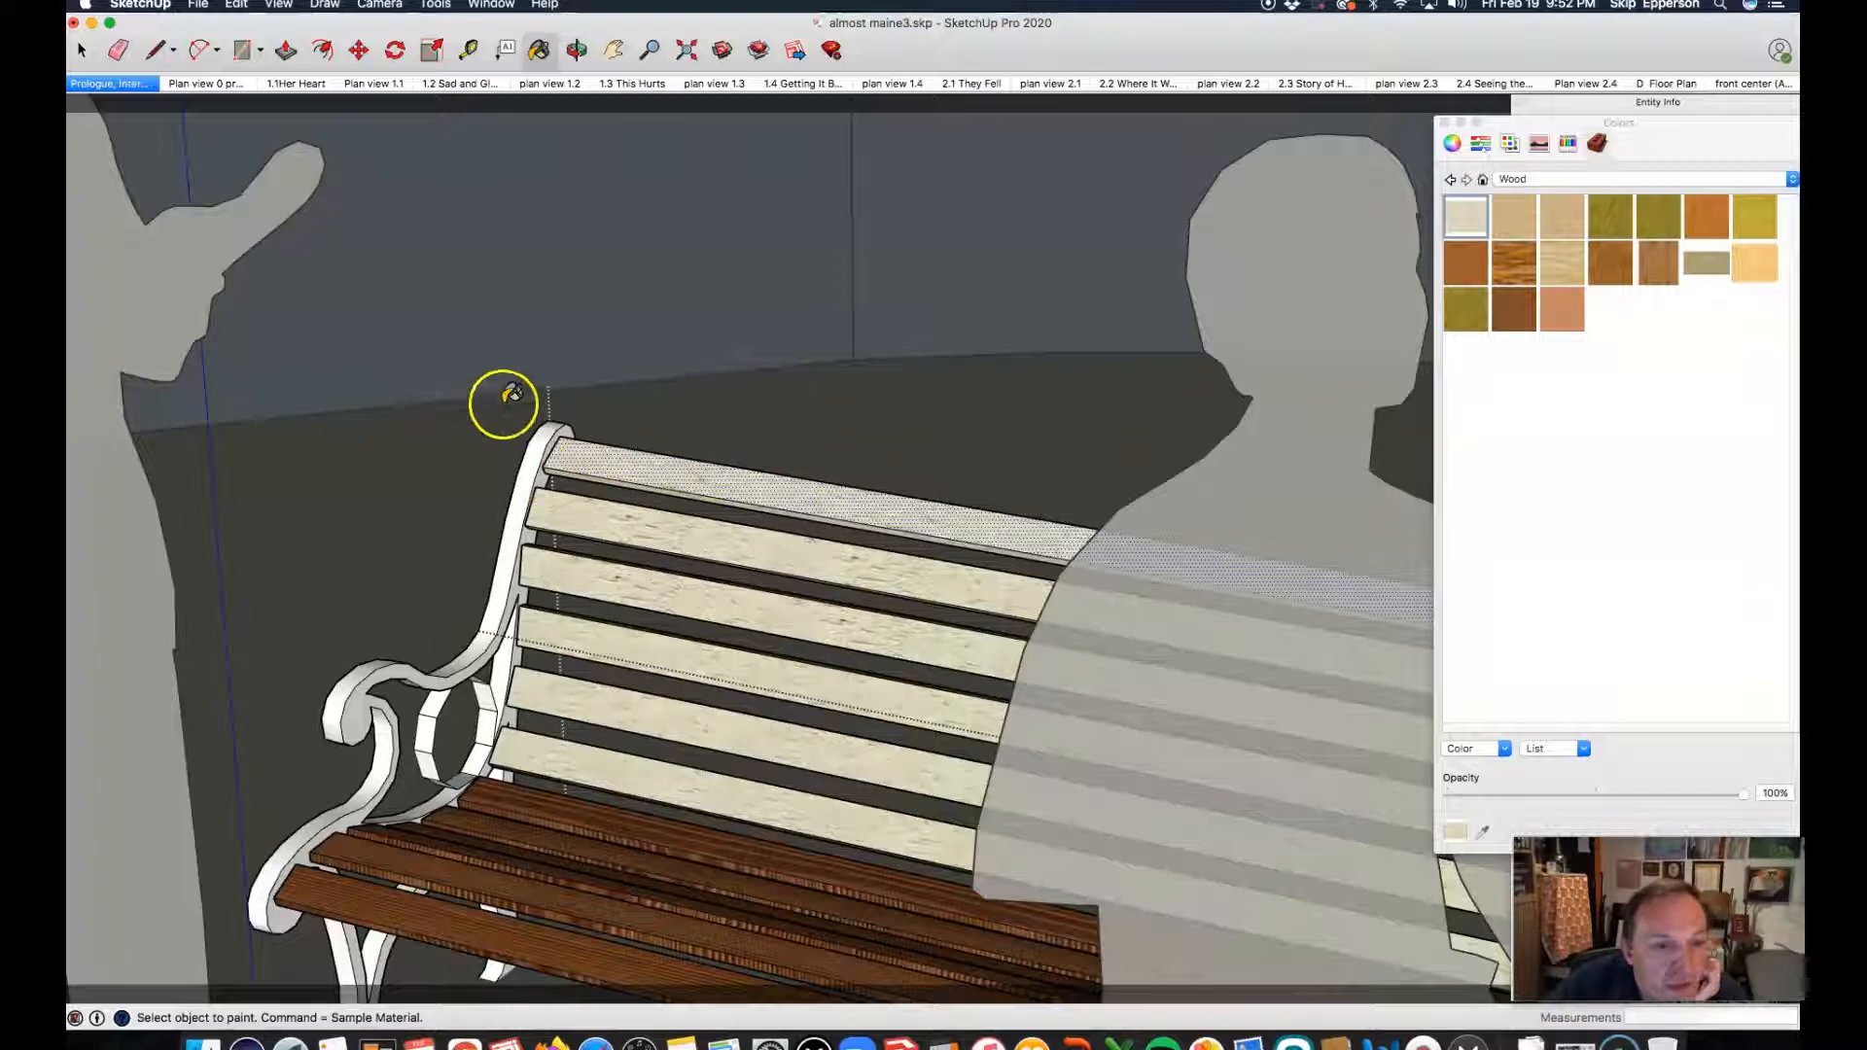
# Step: Paint the top faces of the seat slats with the off-white weathered wood
pyautogui.click(581, 497)
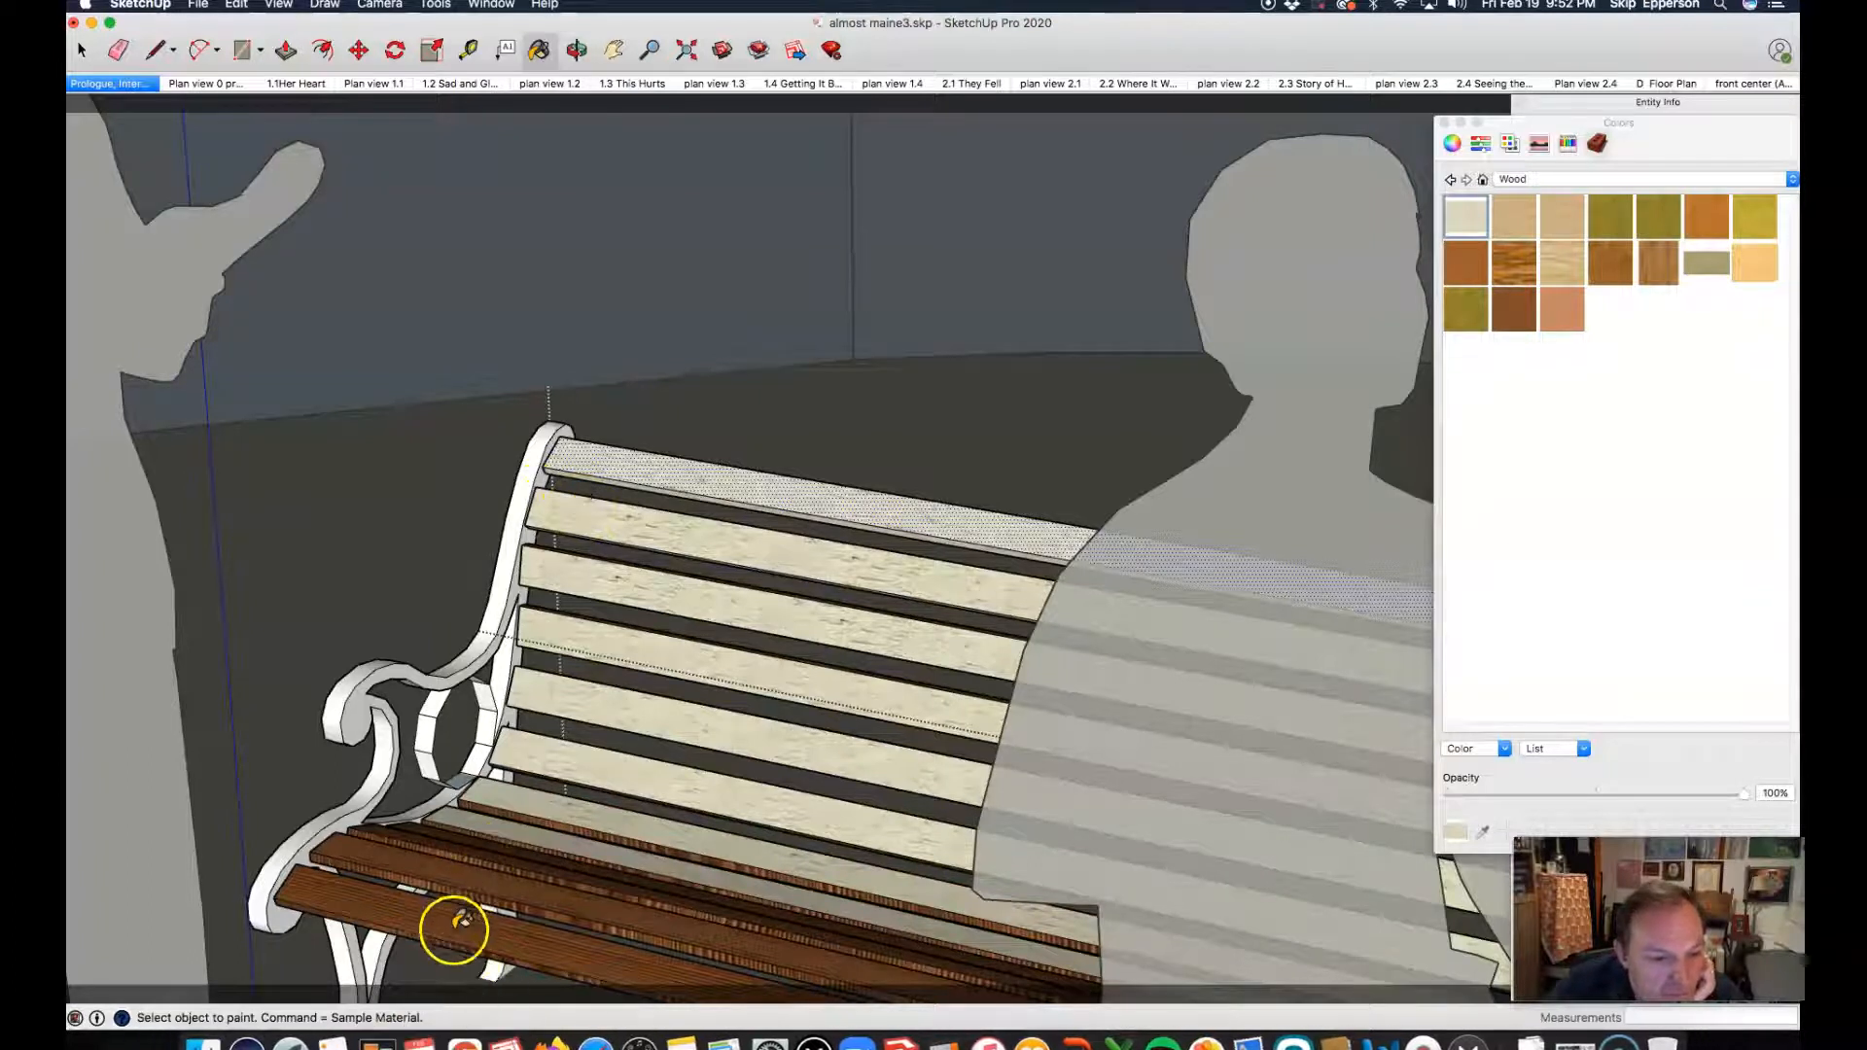
pyautogui.scroll(4, 450, 919)
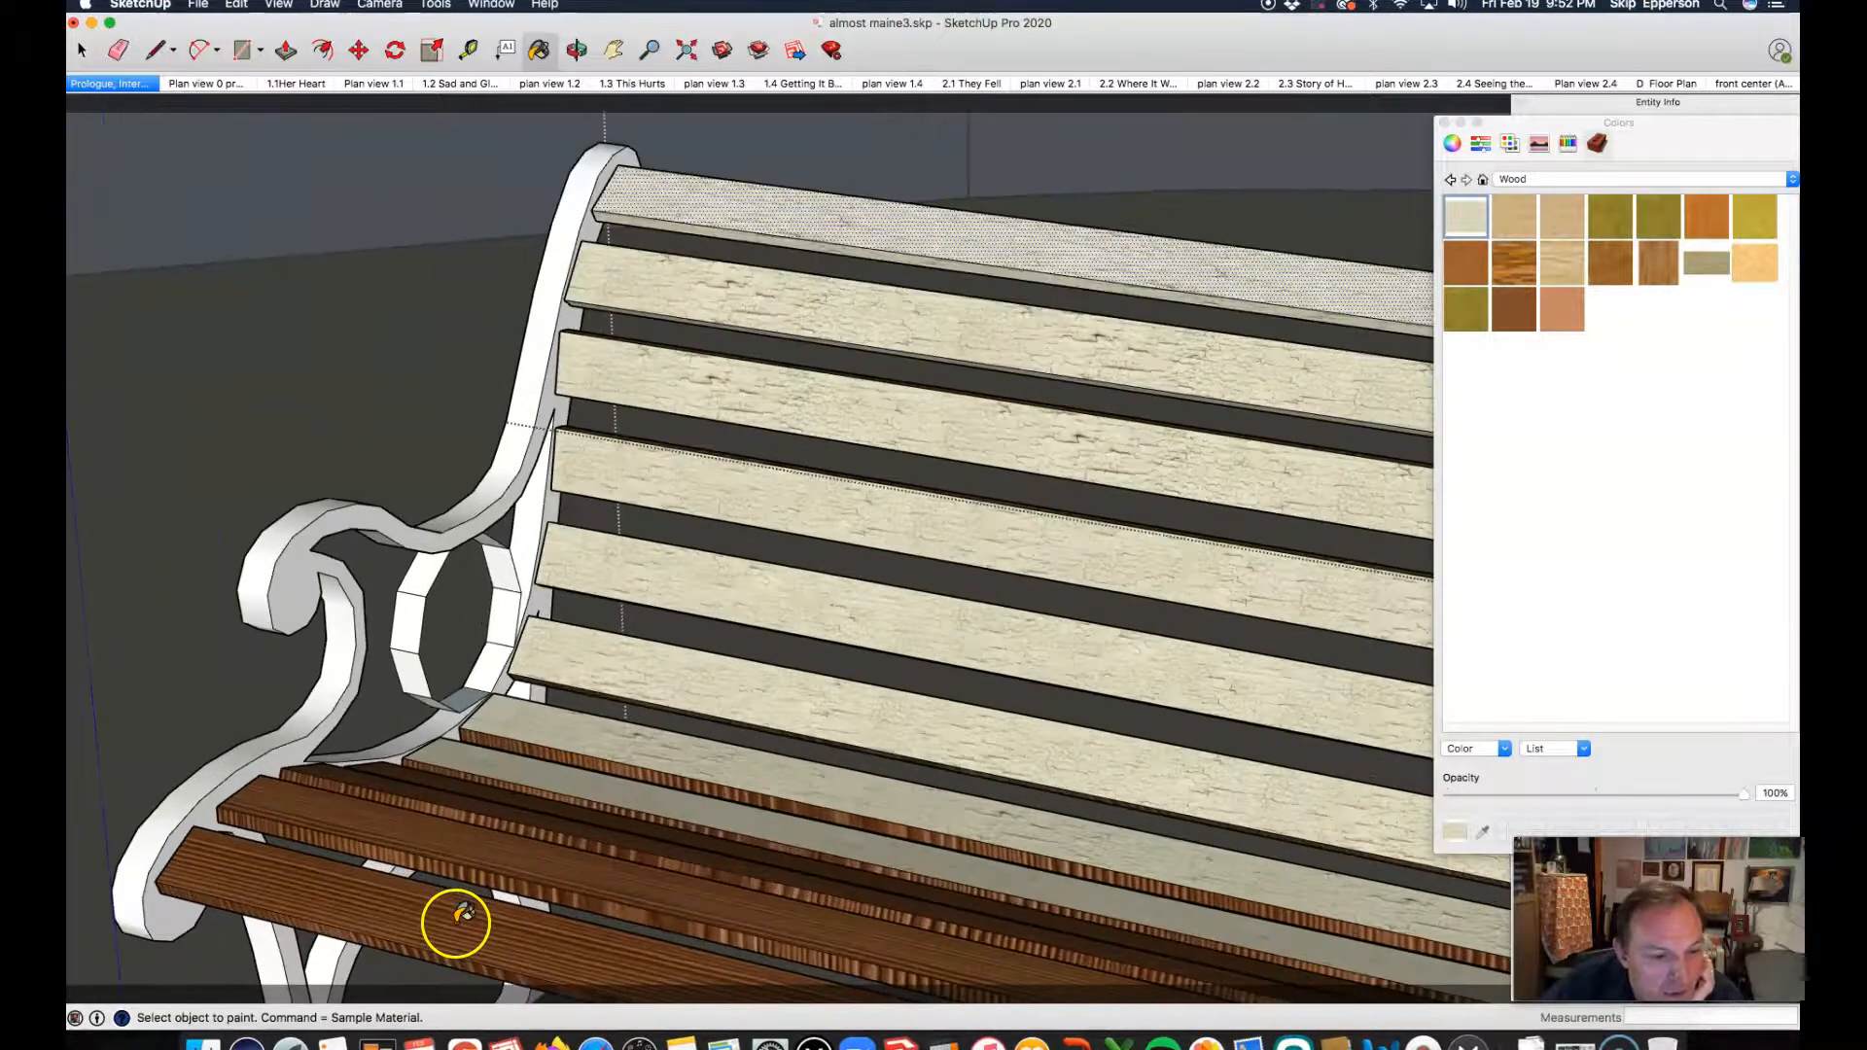
pyautogui.click(396, 765)
pyautogui.click(384, 774)
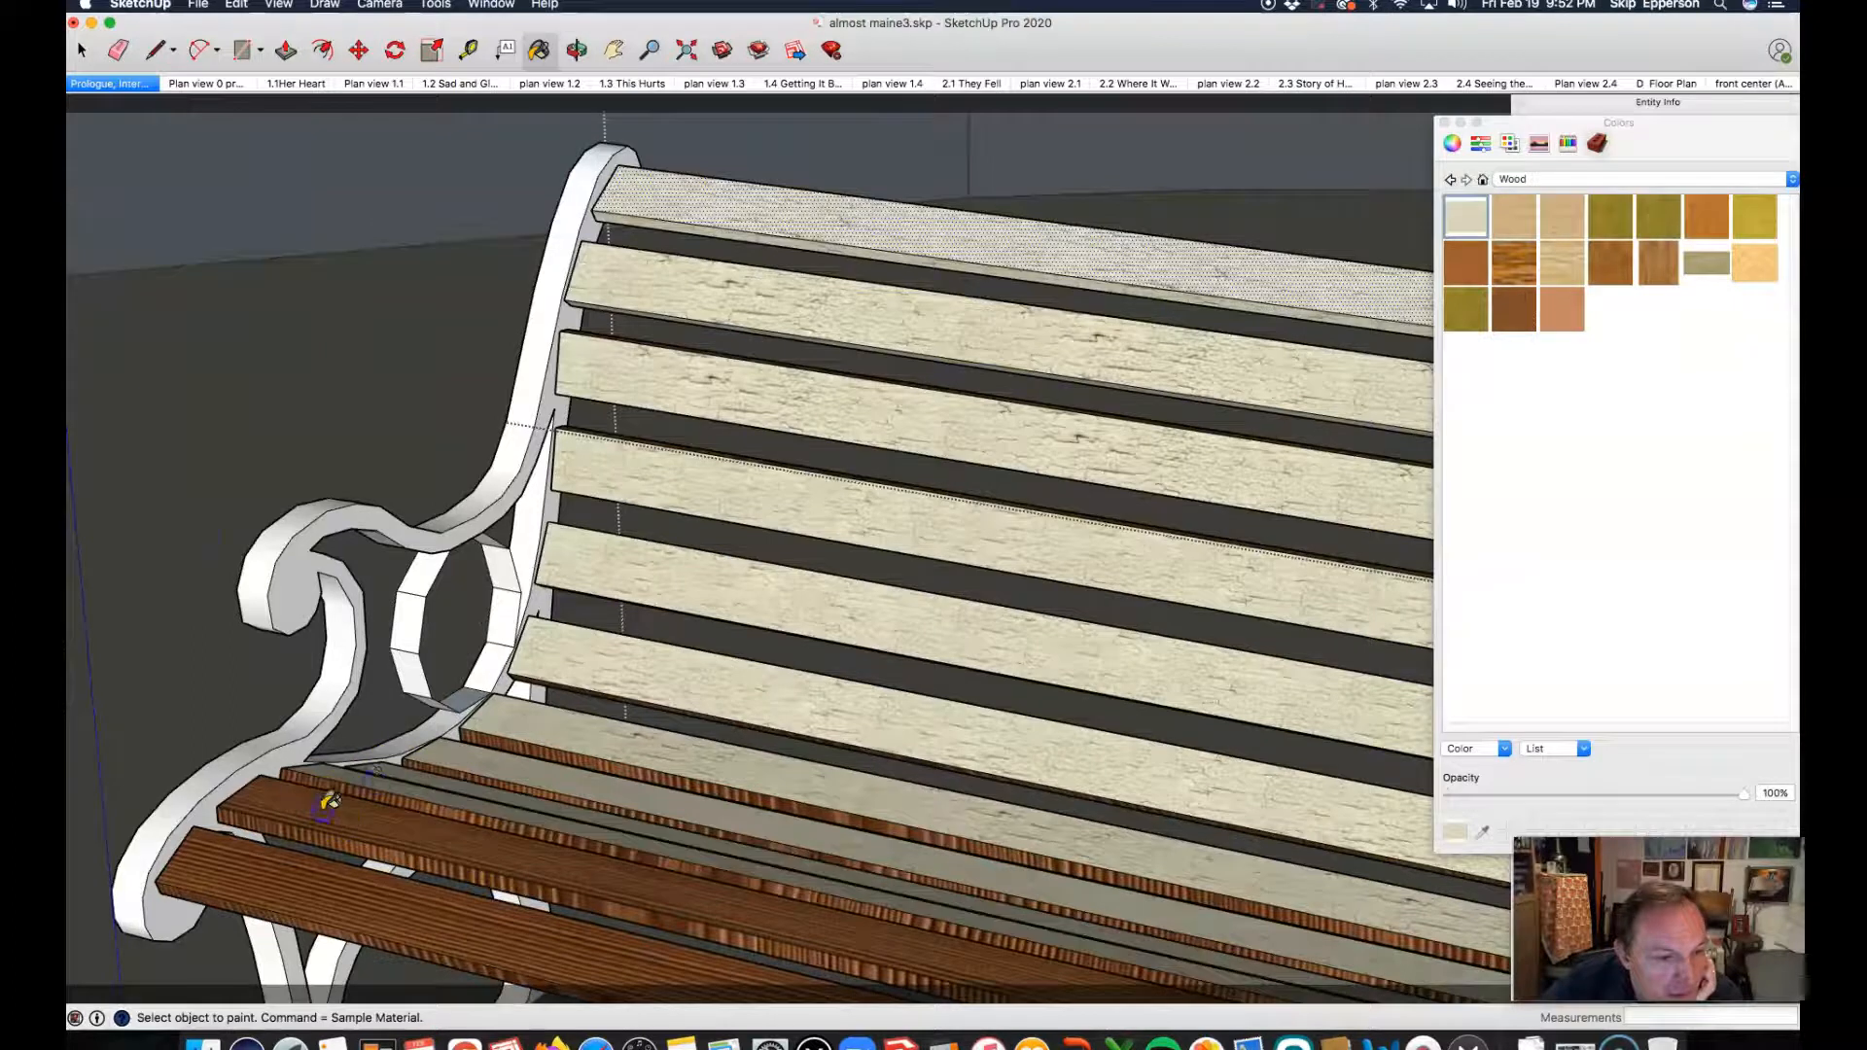
pyautogui.click(309, 817)
pyautogui.click(255, 900)
# Step: Paint the front edges of the seat slats with the off-white weathered wood
pyautogui.click(254, 904)
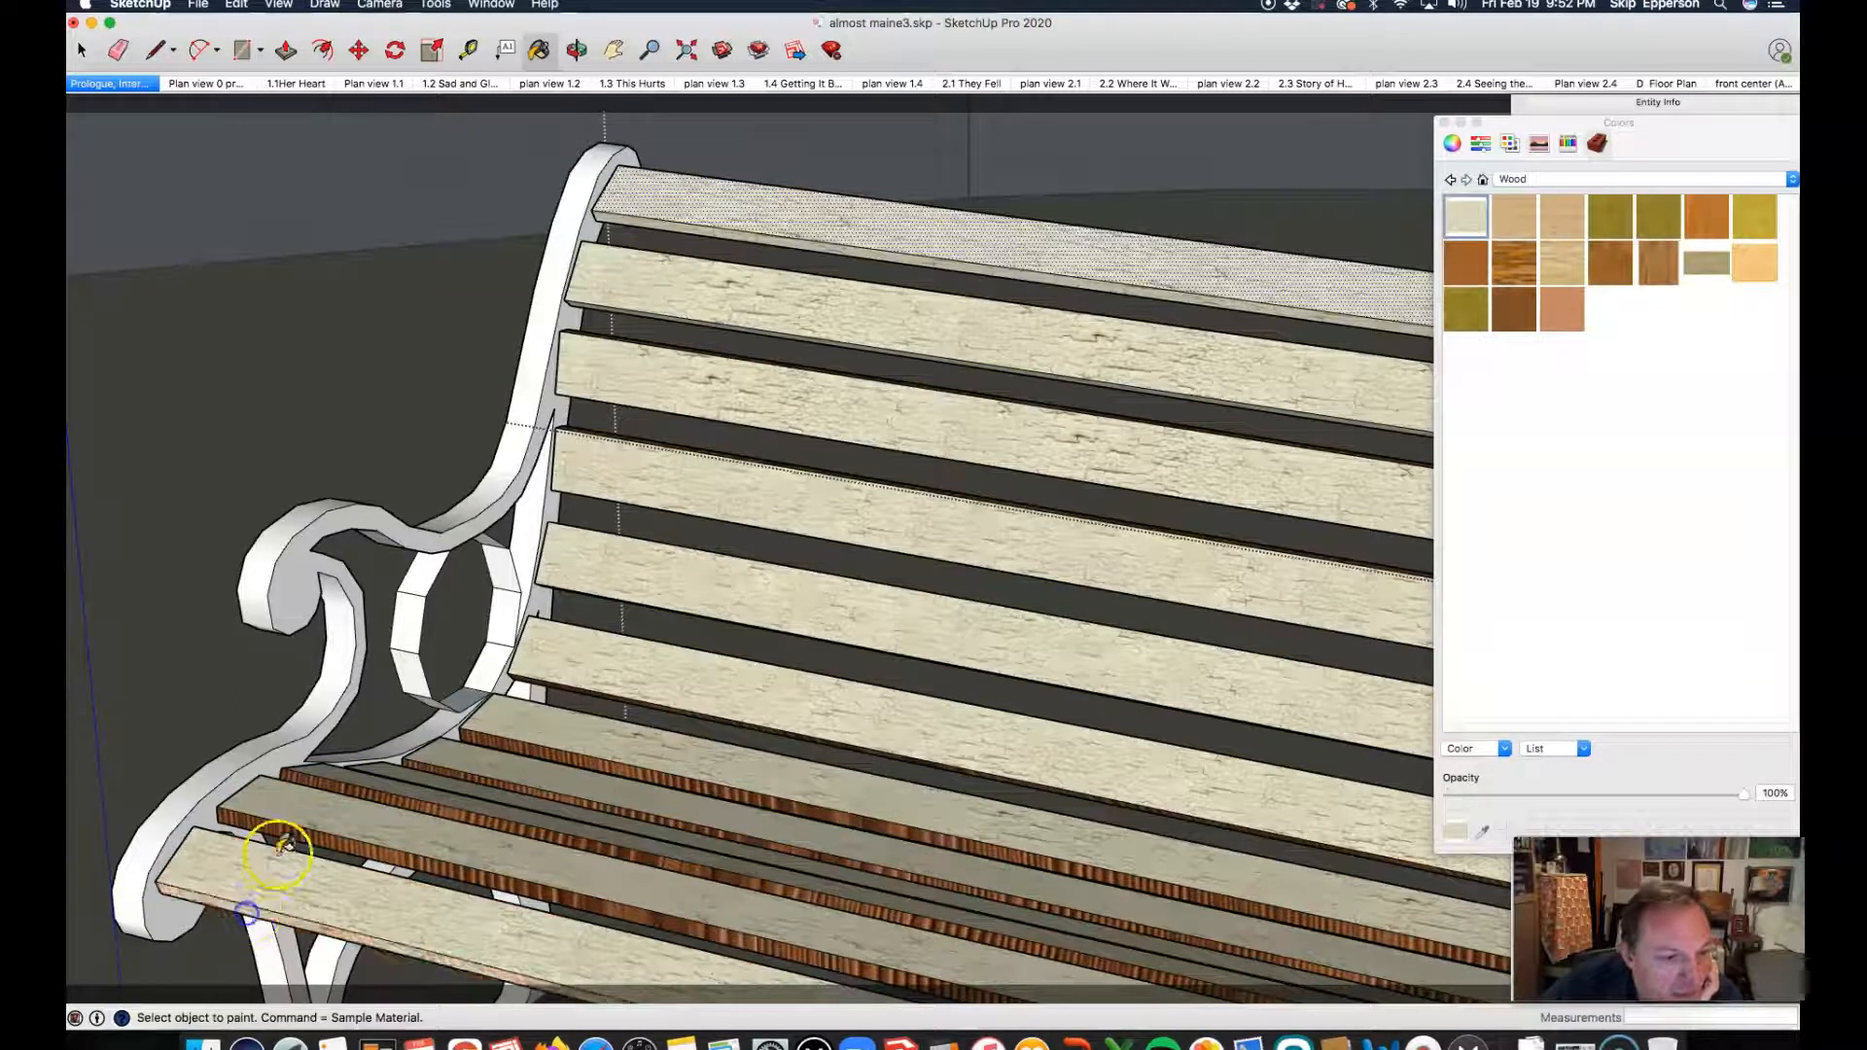
pyautogui.click(287, 834)
pyautogui.click(334, 778)
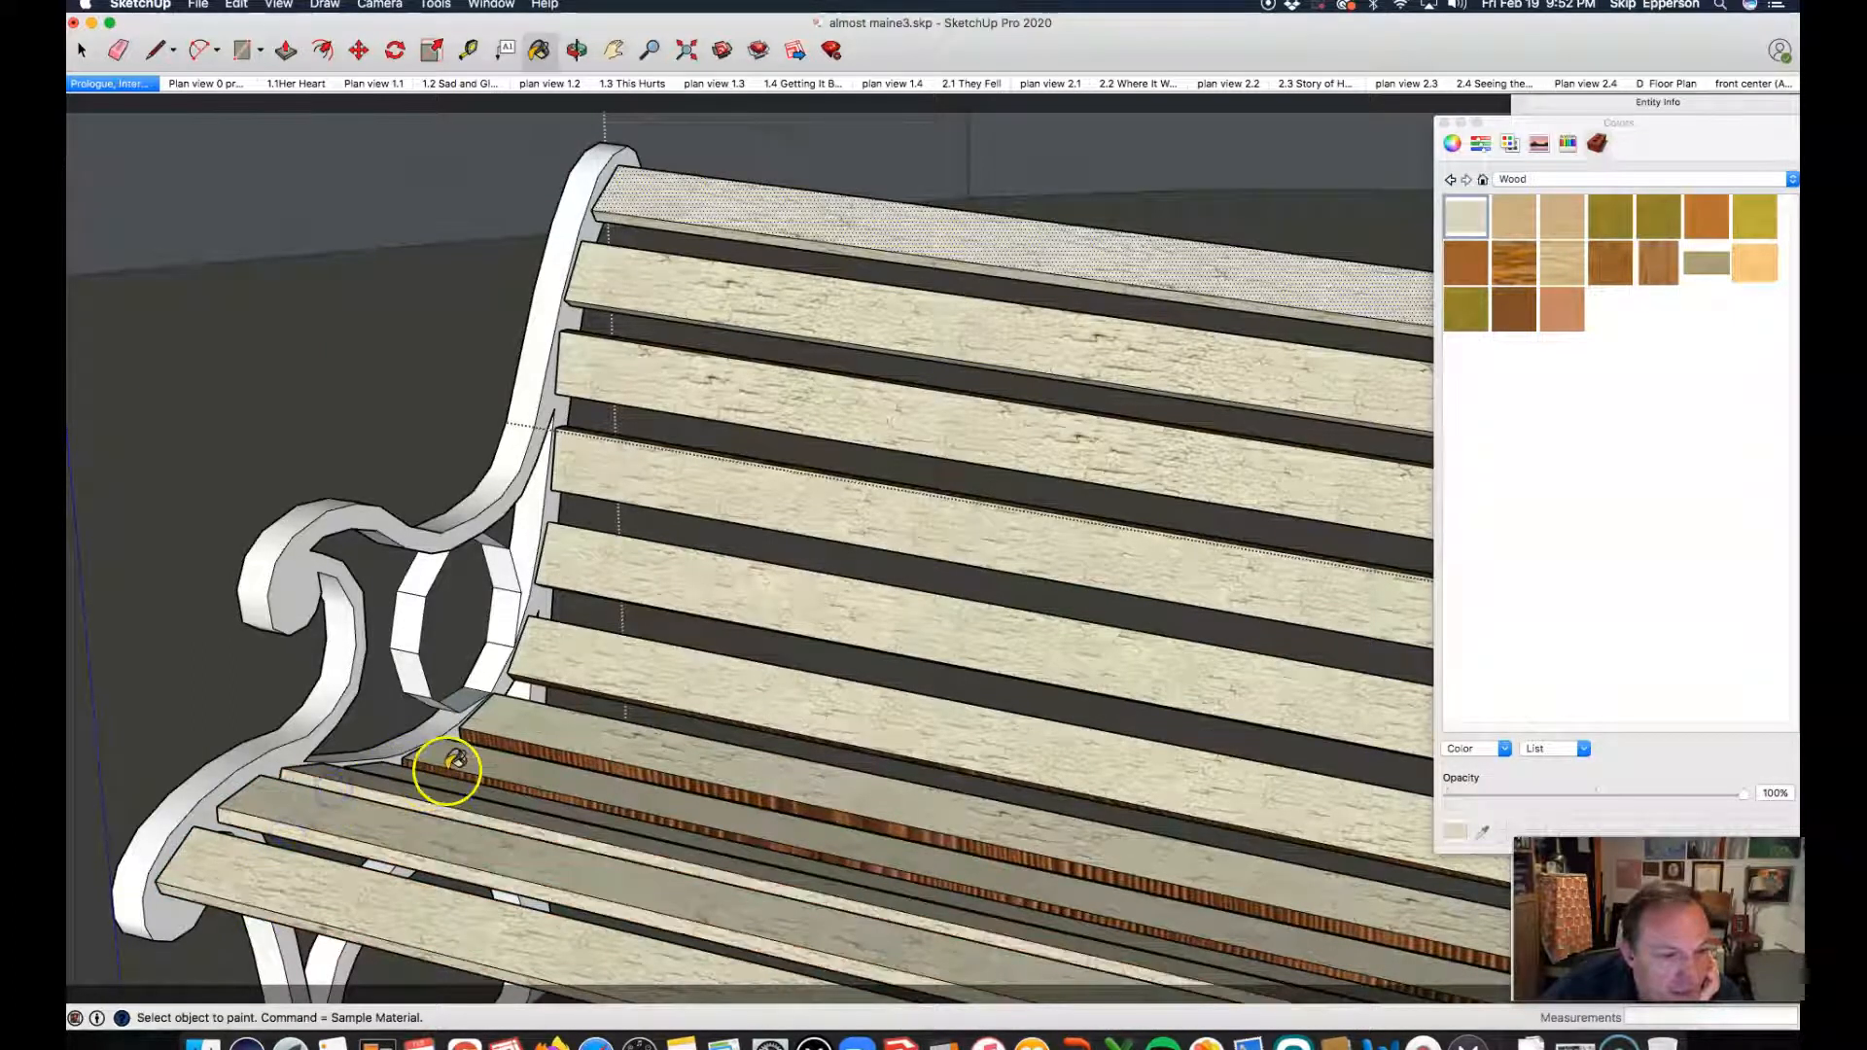
pyautogui.click(435, 768)
pyautogui.click(491, 736)
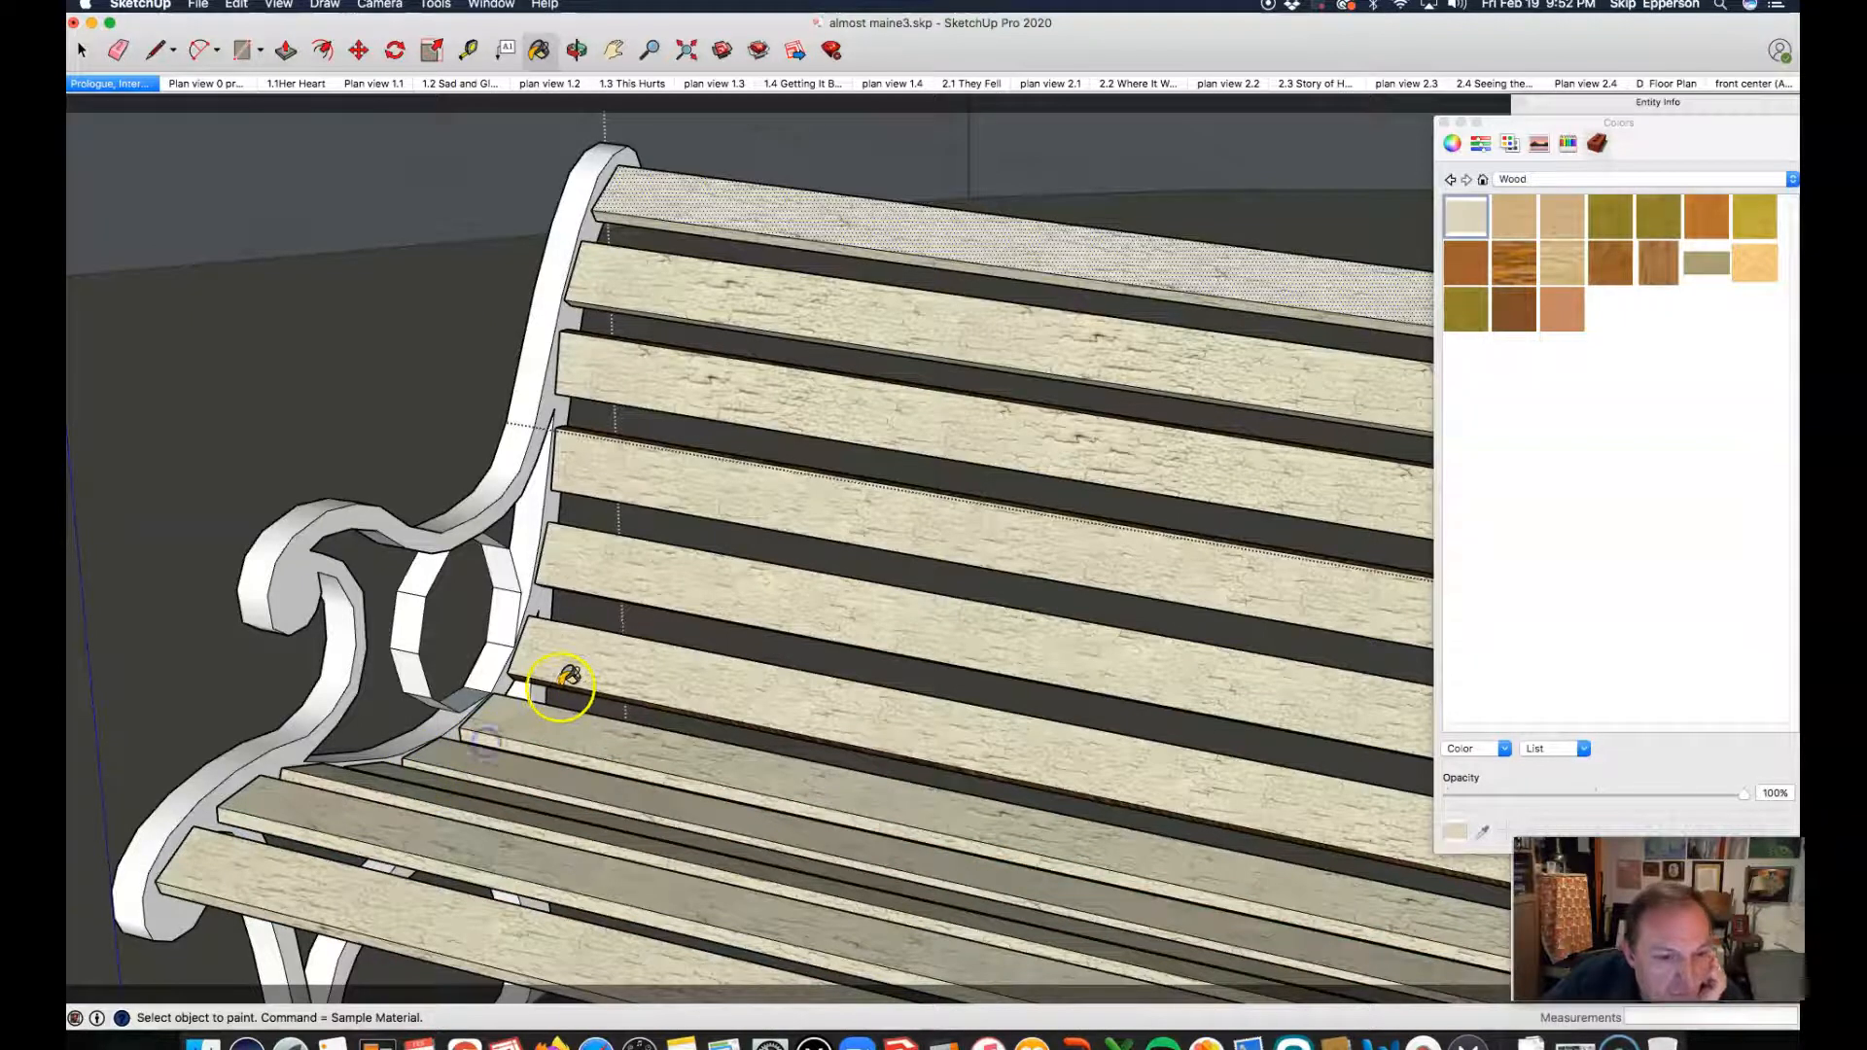
# Step: Paint the remaining brown upper edges of the backrest slats and the lowest slat's underside edge with the off-white weathered wood
pyautogui.click(649, 556)
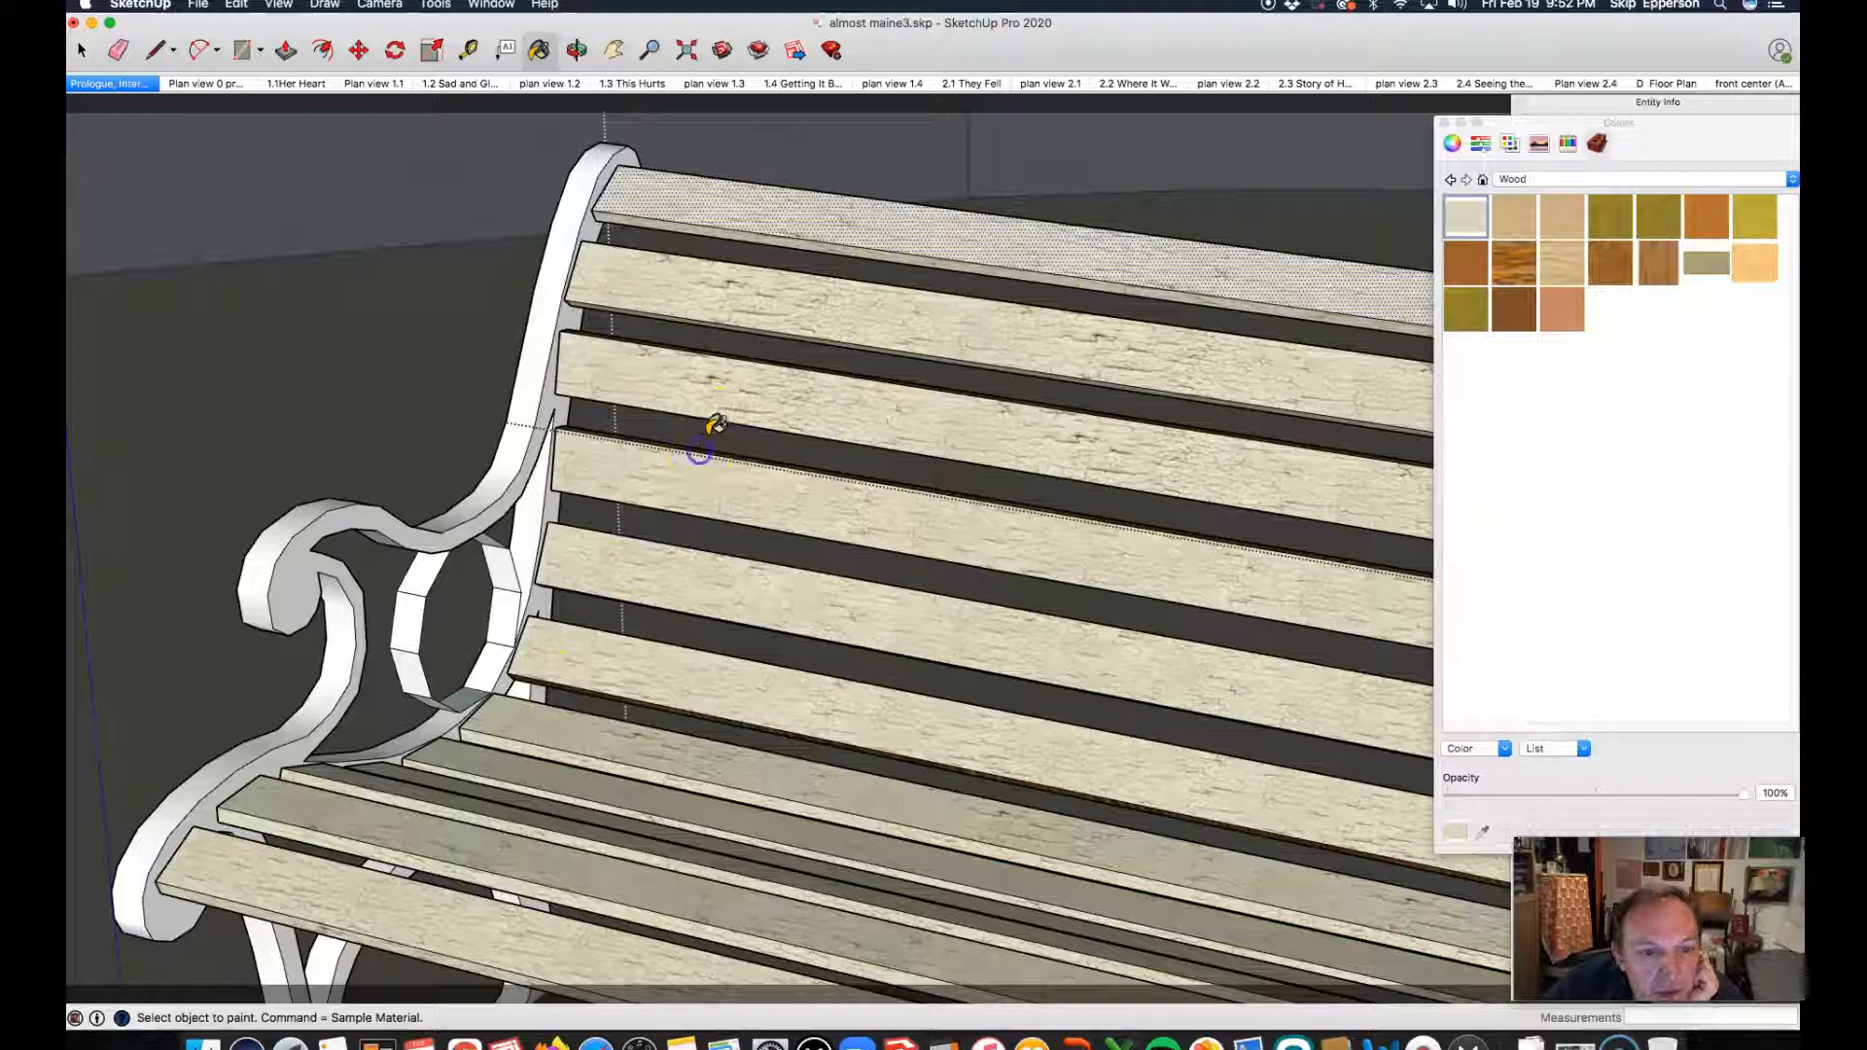
pyautogui.scroll(5, 621, 449)
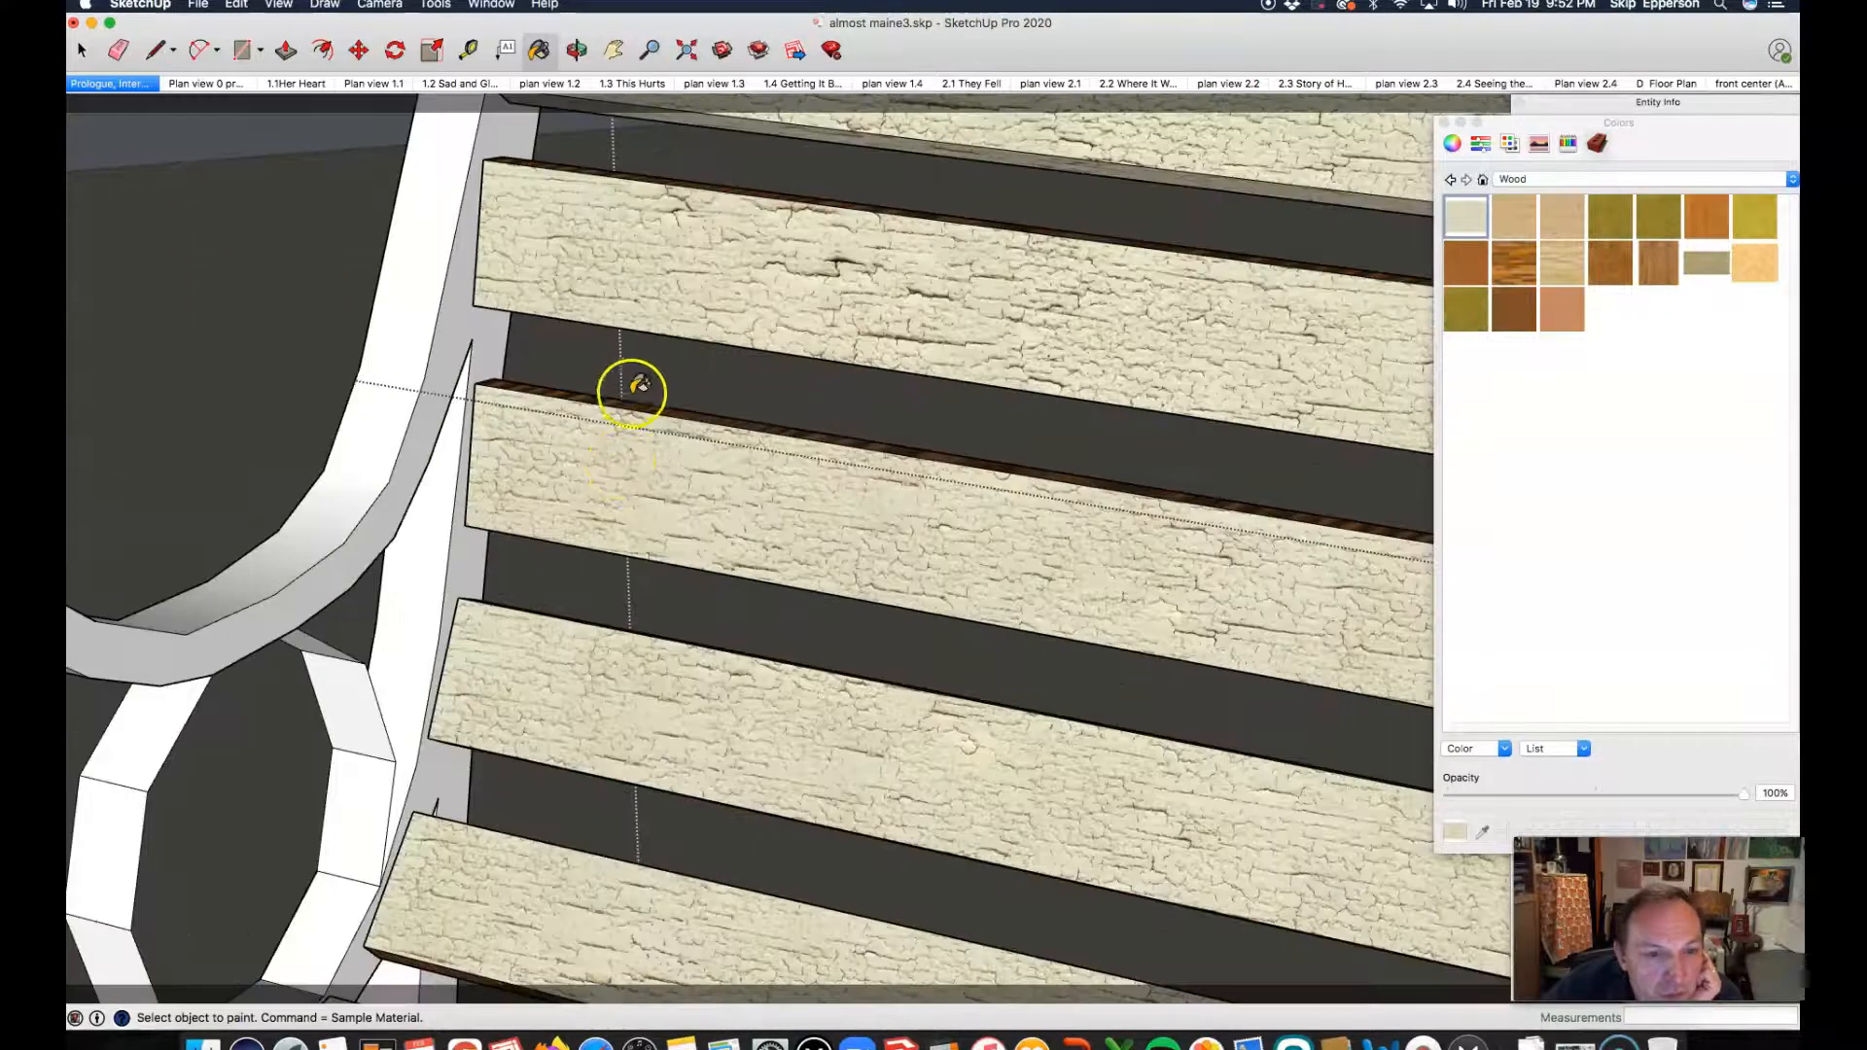
pyautogui.click(633, 399)
pyautogui.scroll(-2, 637, 467)
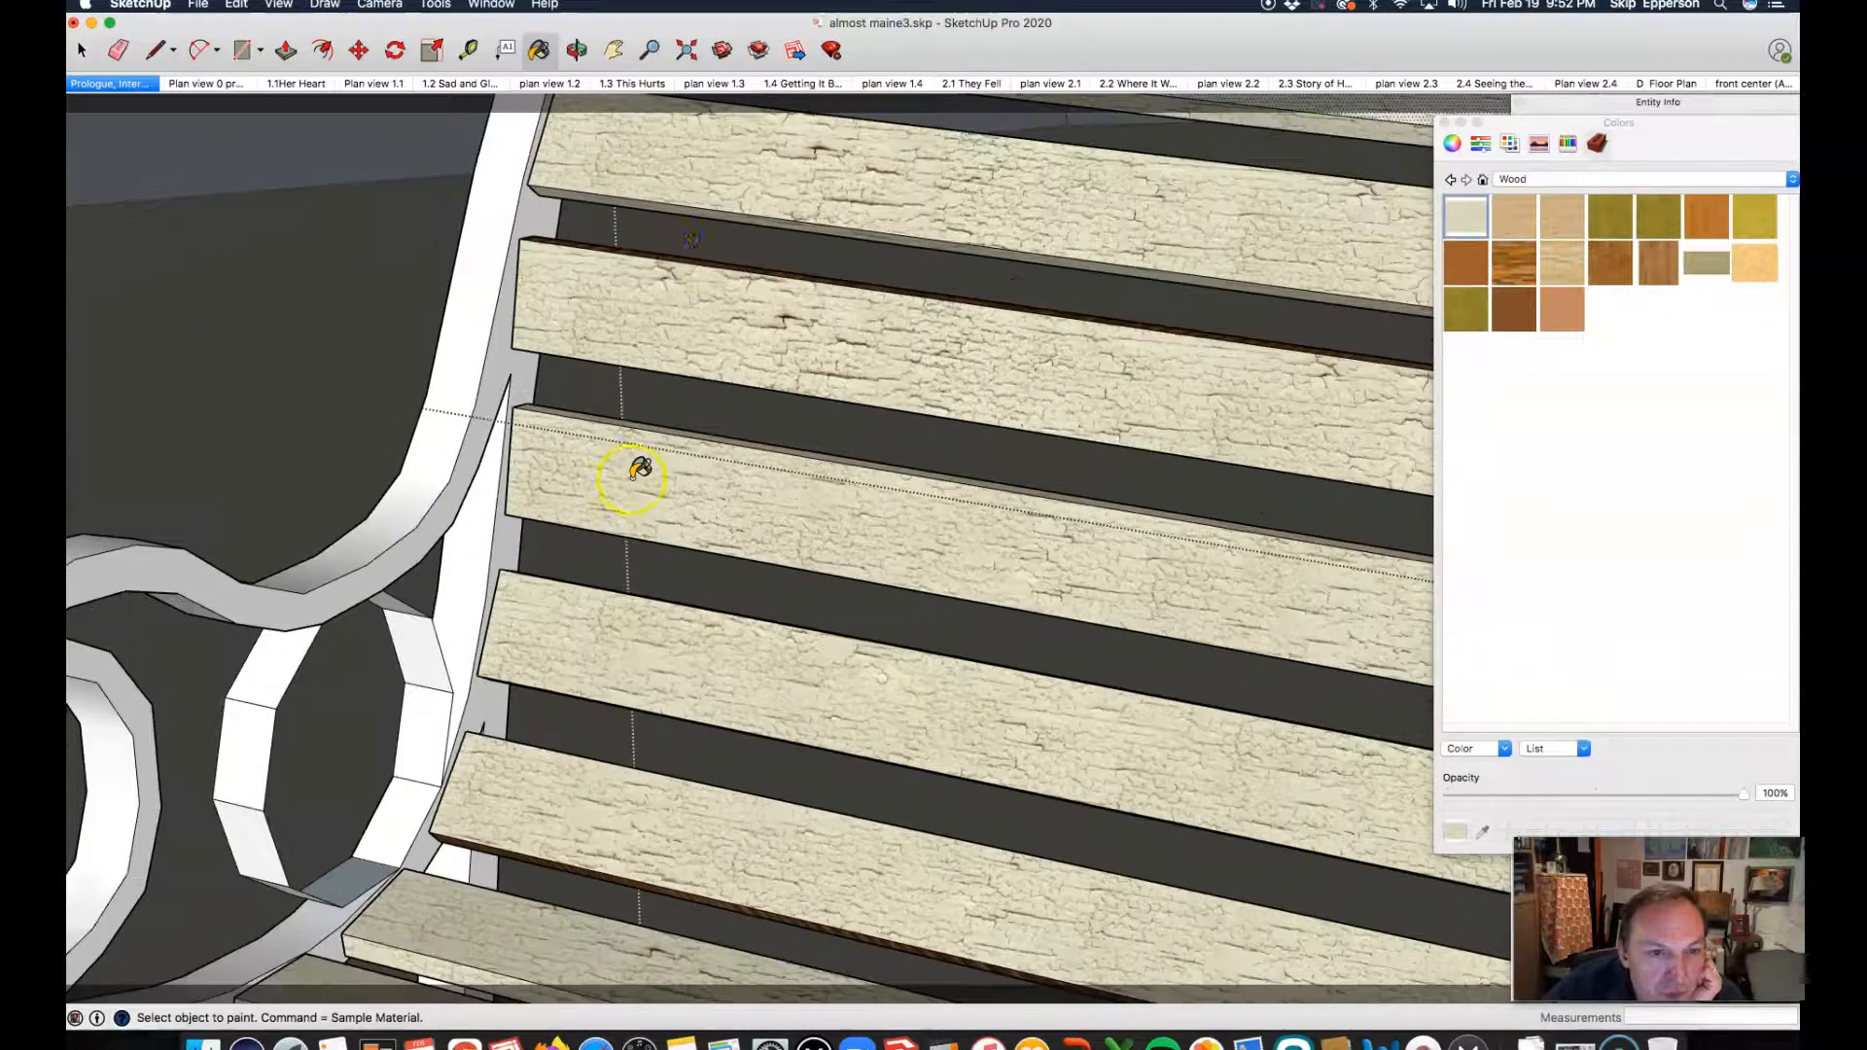
pyautogui.scroll(5, 637, 233)
pyautogui.click(568, 361)
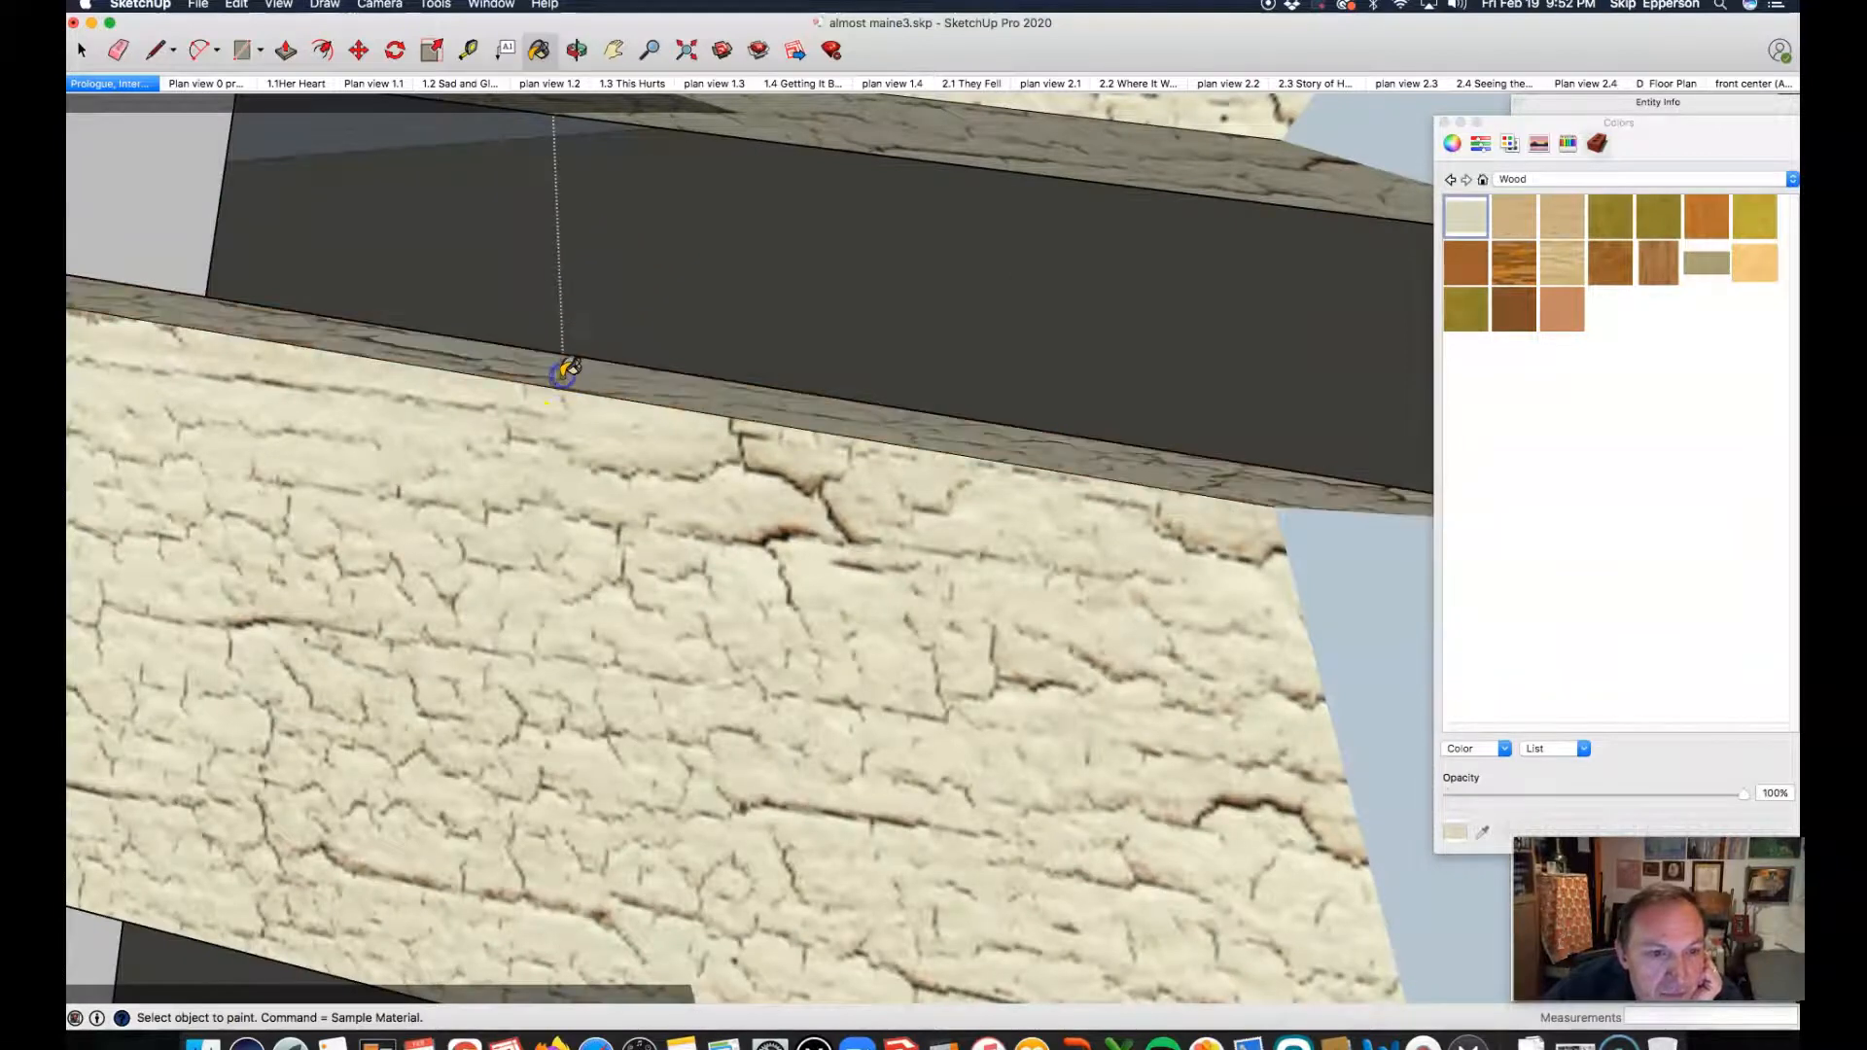
pyautogui.scroll(-5, 572, 365)
pyautogui.scroll(-2, 565, 374)
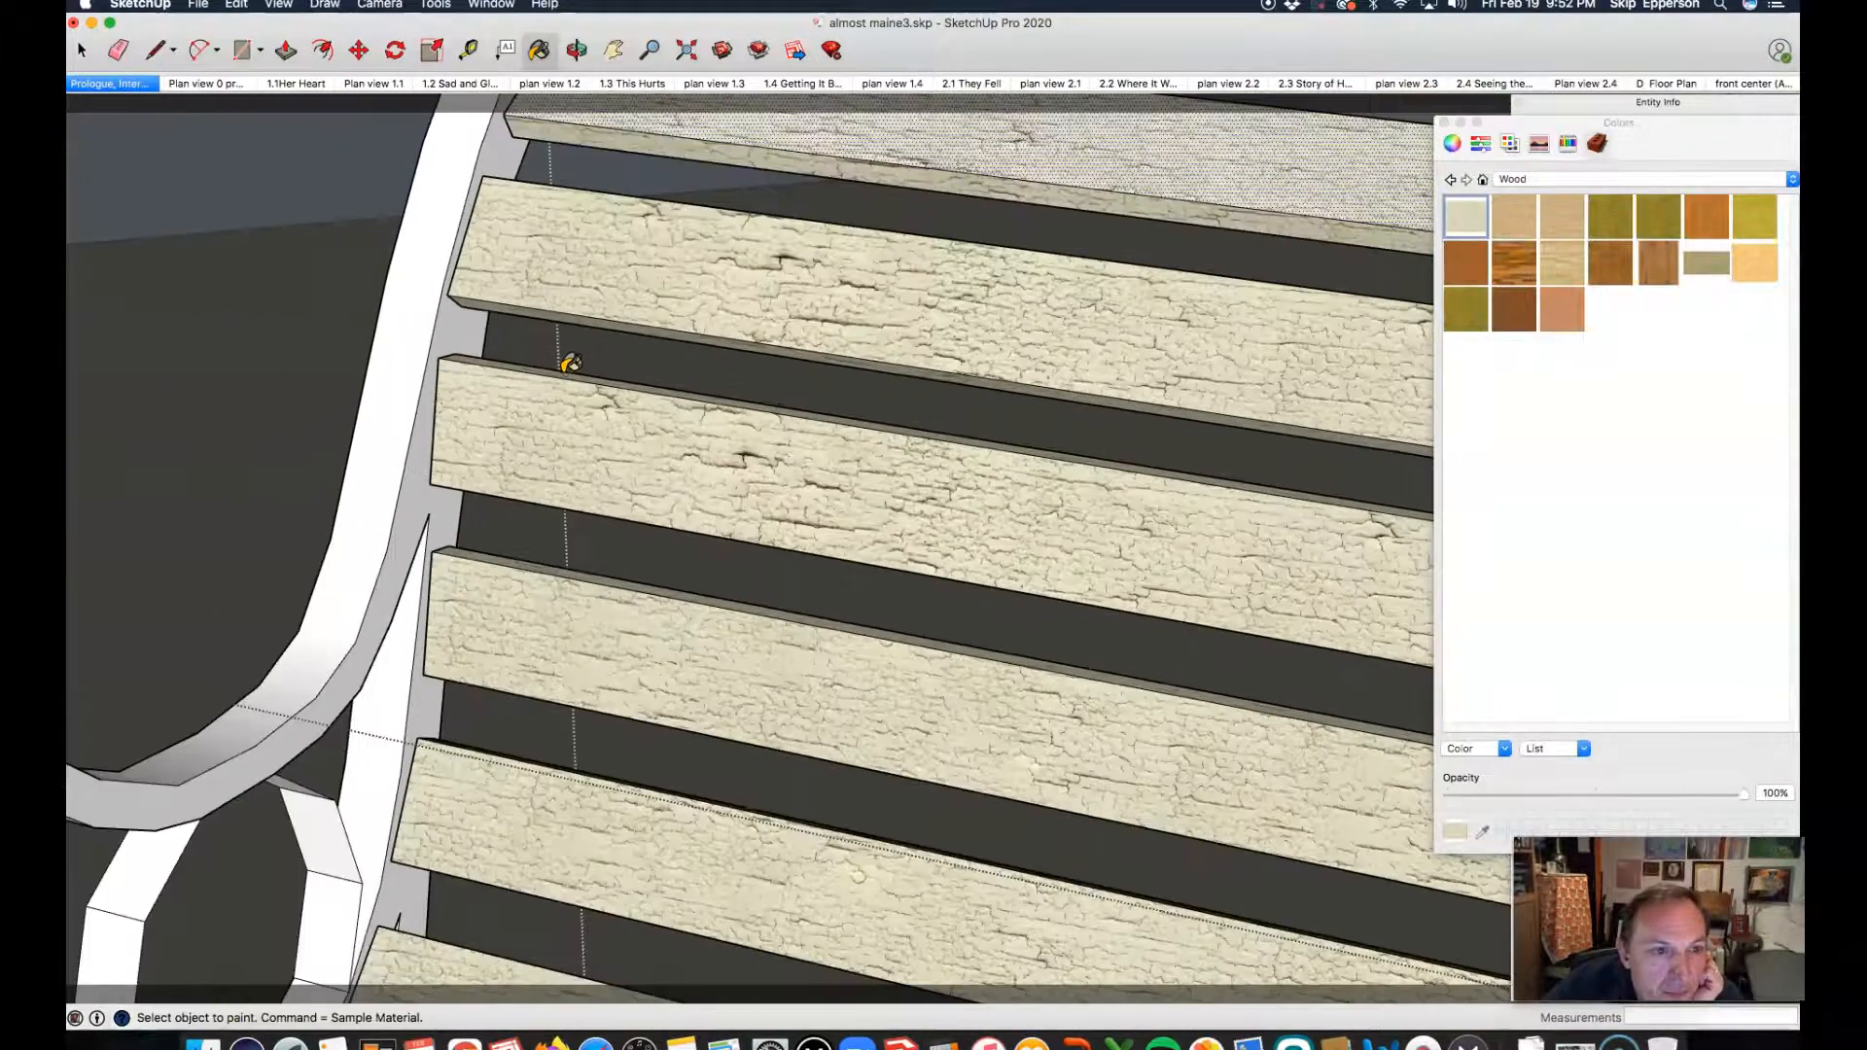
pyautogui.scroll(-5, 729, 410)
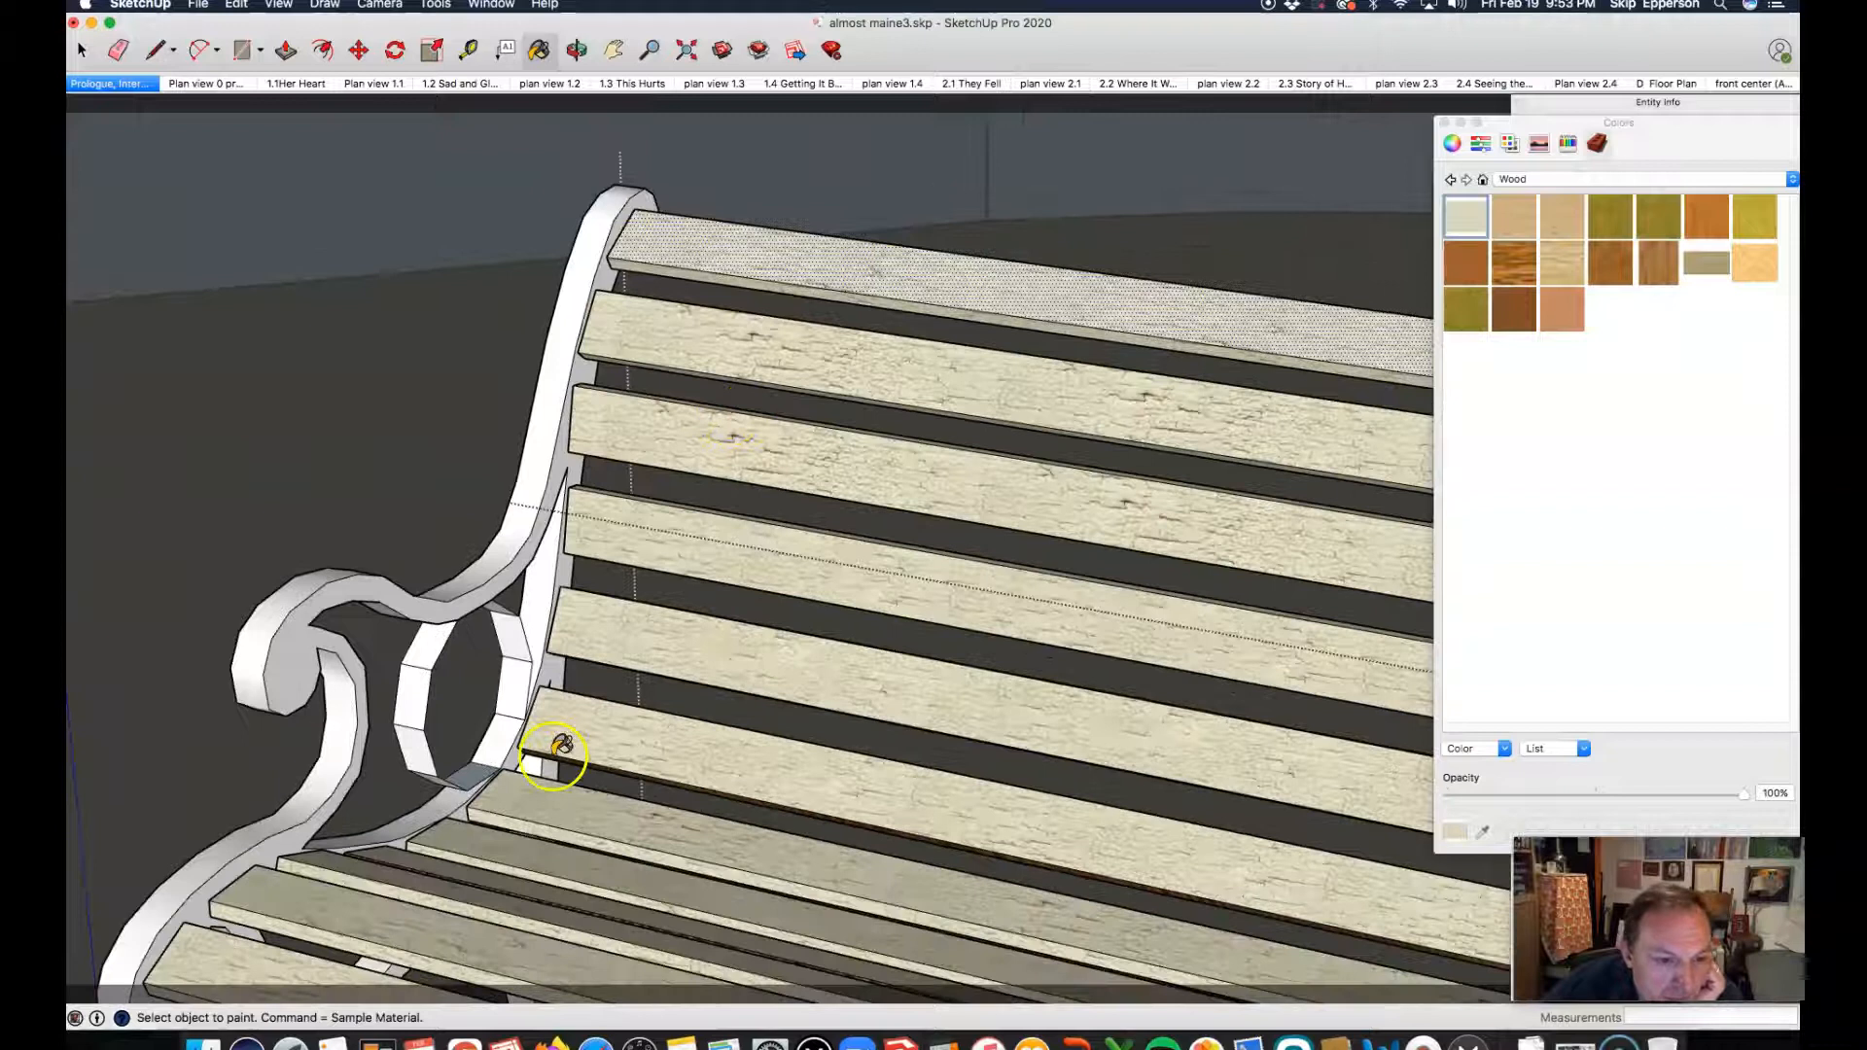
pyautogui.click(561, 747)
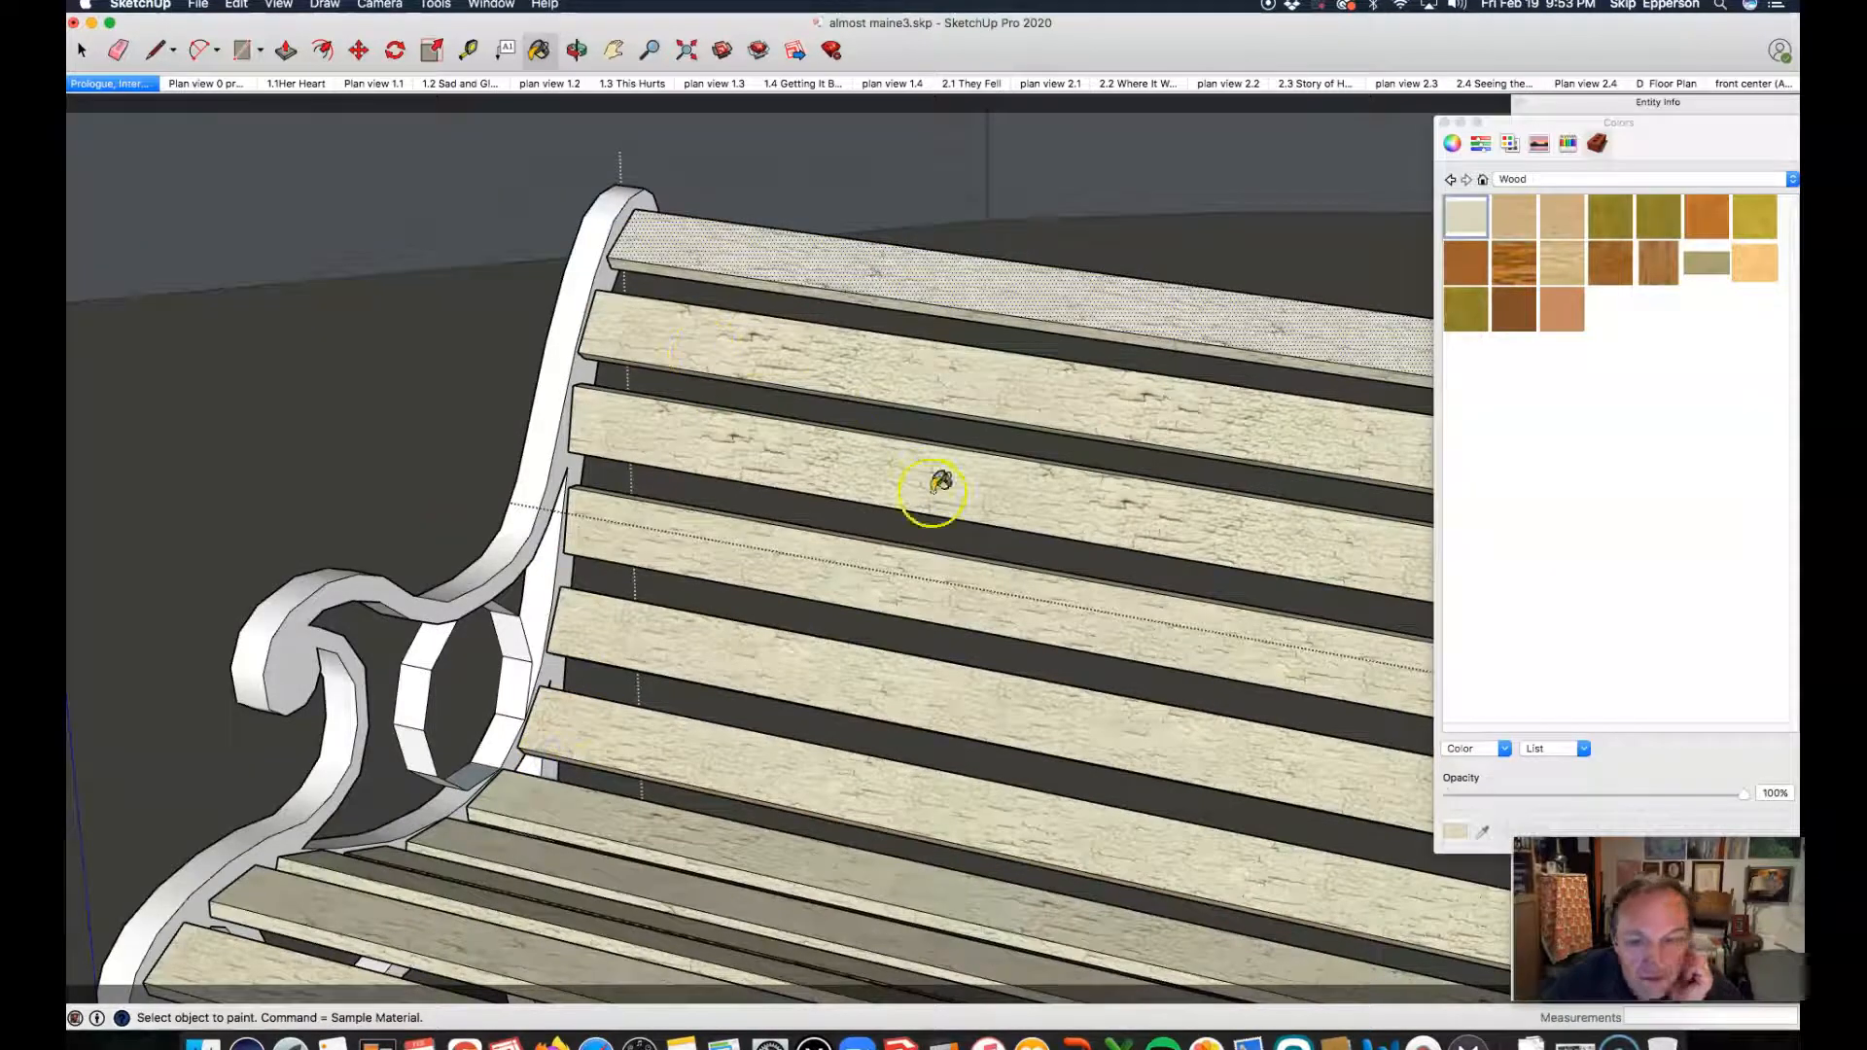
# Step: Paint the rear faces of the four lower backrest slats and the lowest slat's upper edge with the off-white weathered wood
pyautogui.press('o')
pyautogui.moveTo(763, 729); pyautogui.dragTo(766, 261)
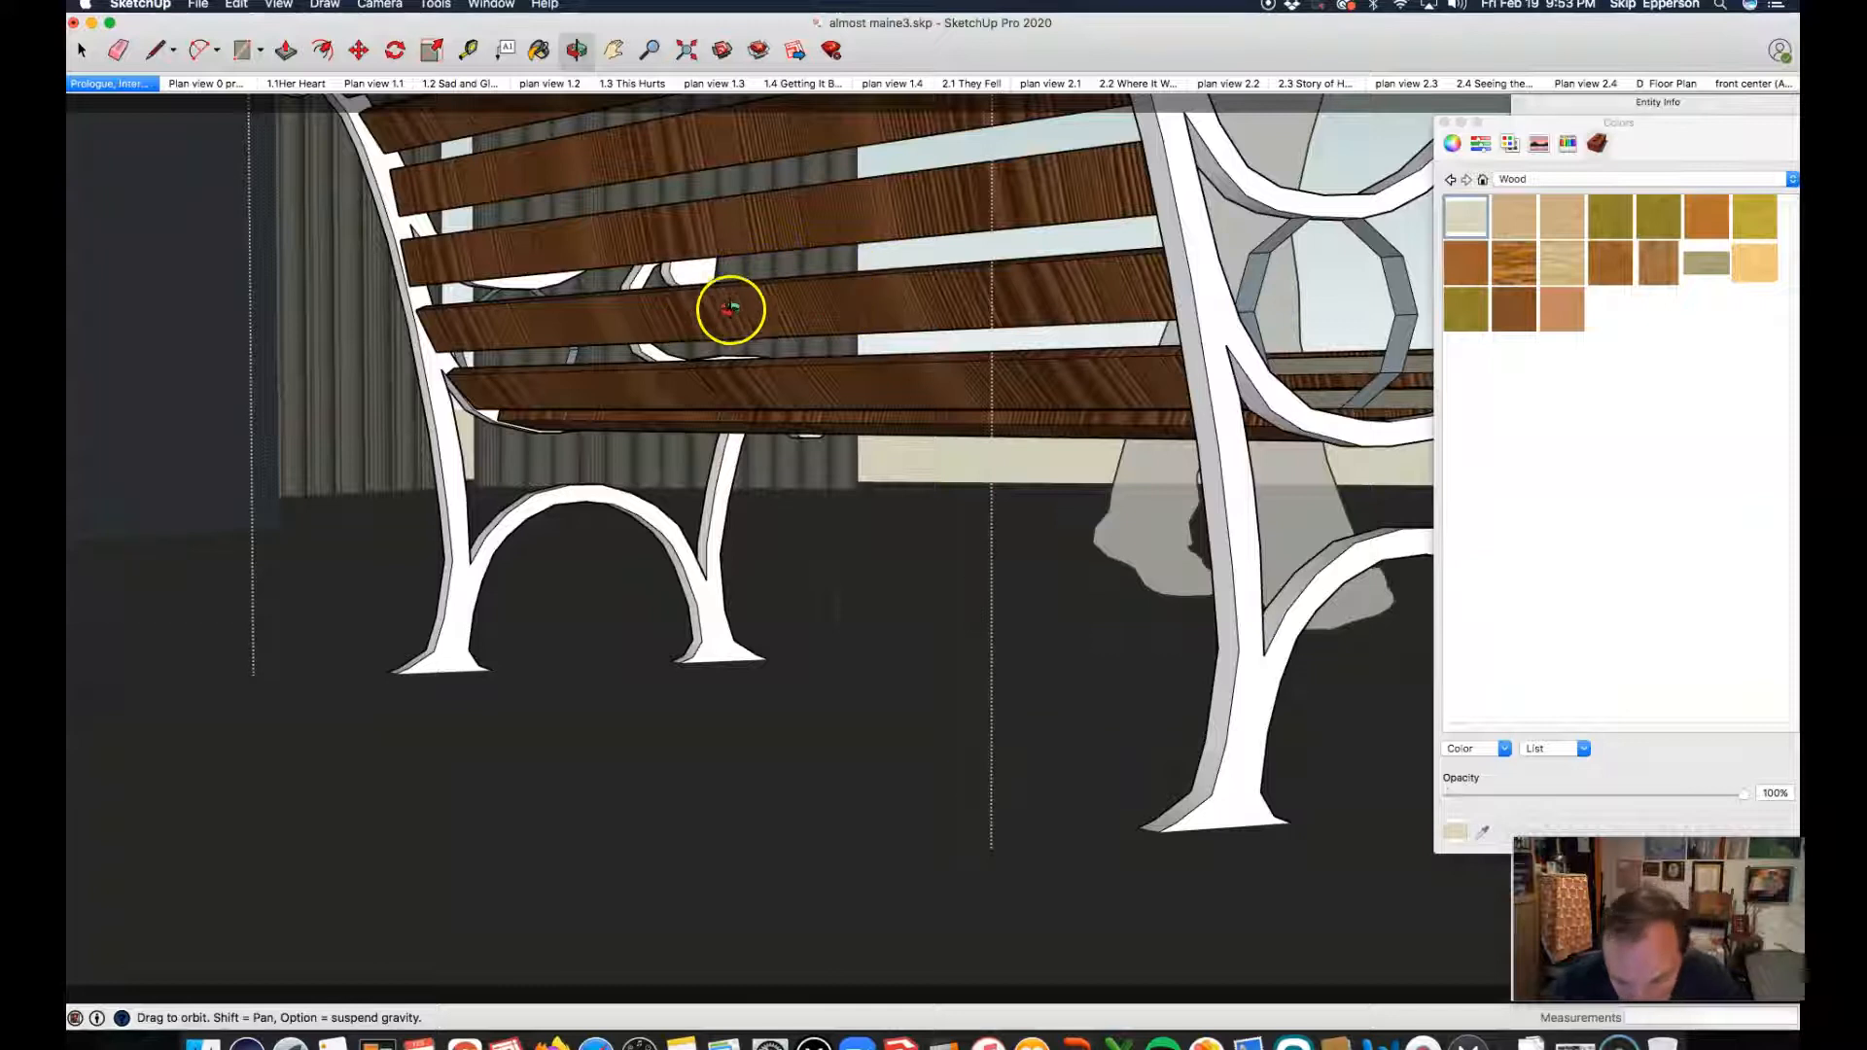
pyautogui.press('b')
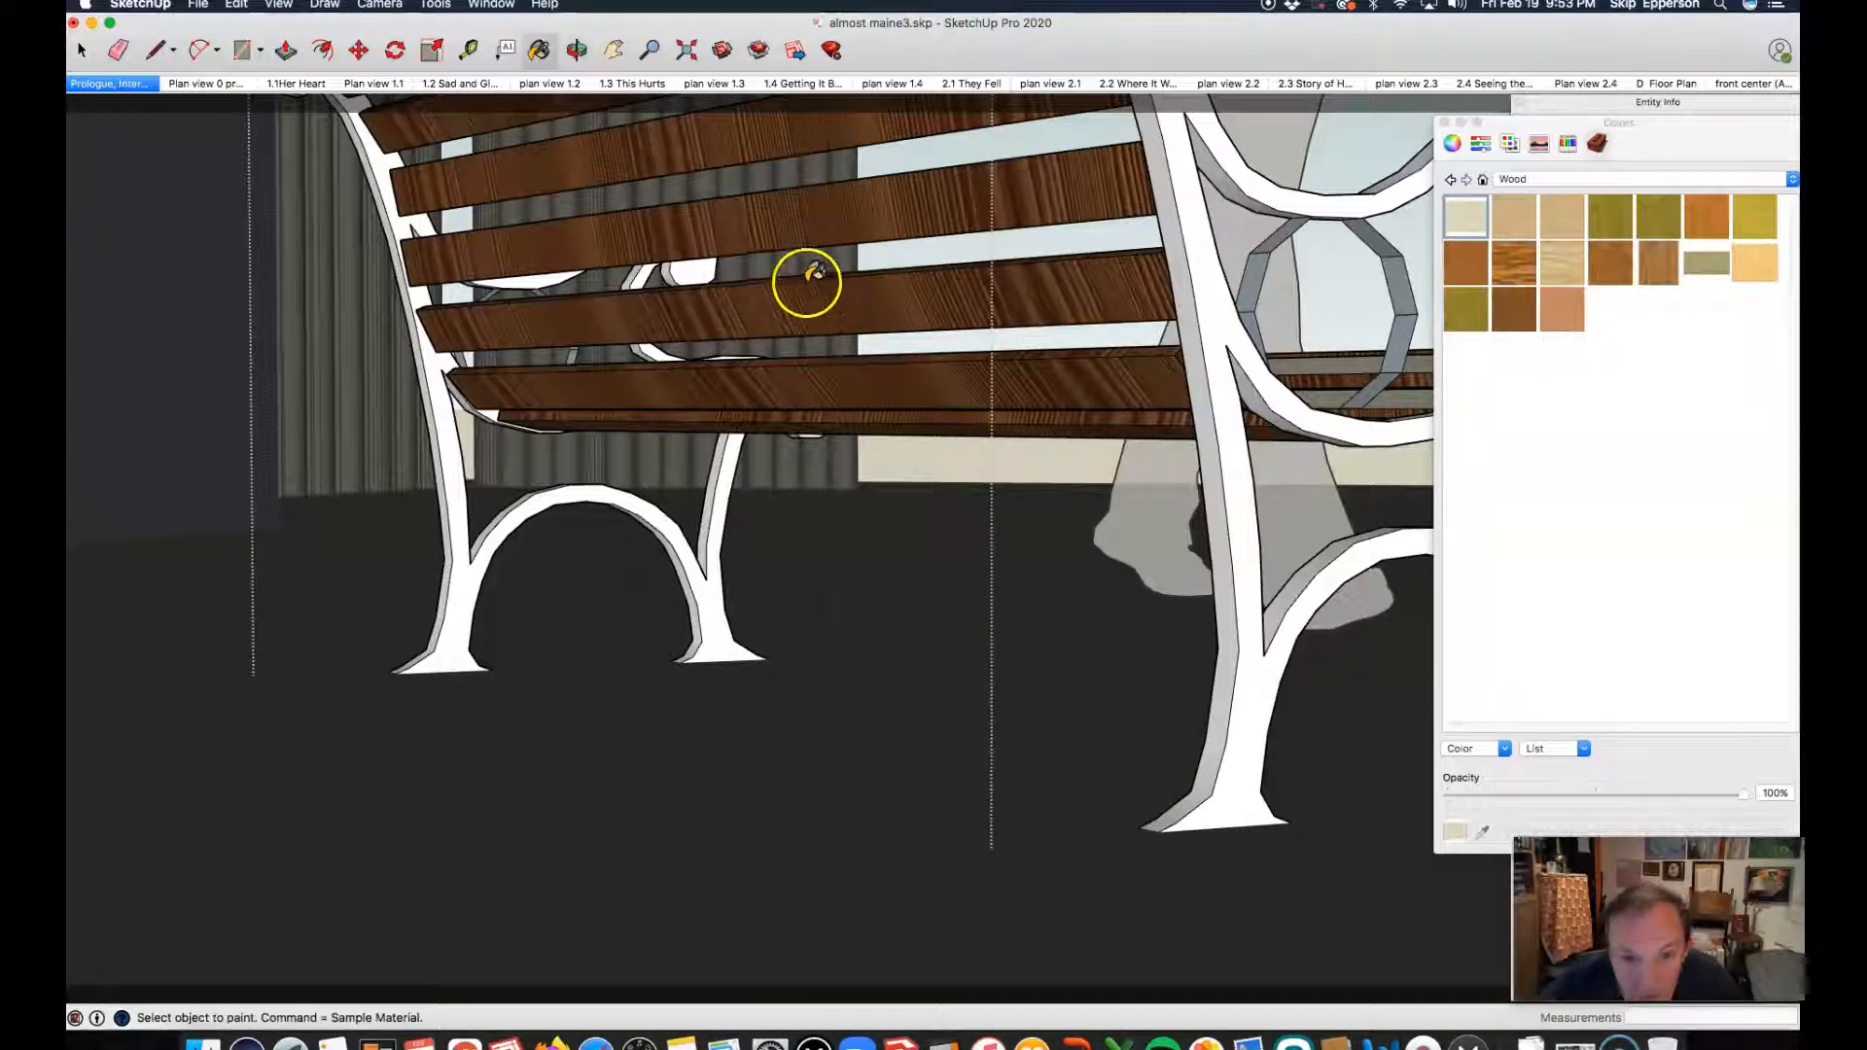
pyautogui.click(787, 302)
pyautogui.click(745, 225)
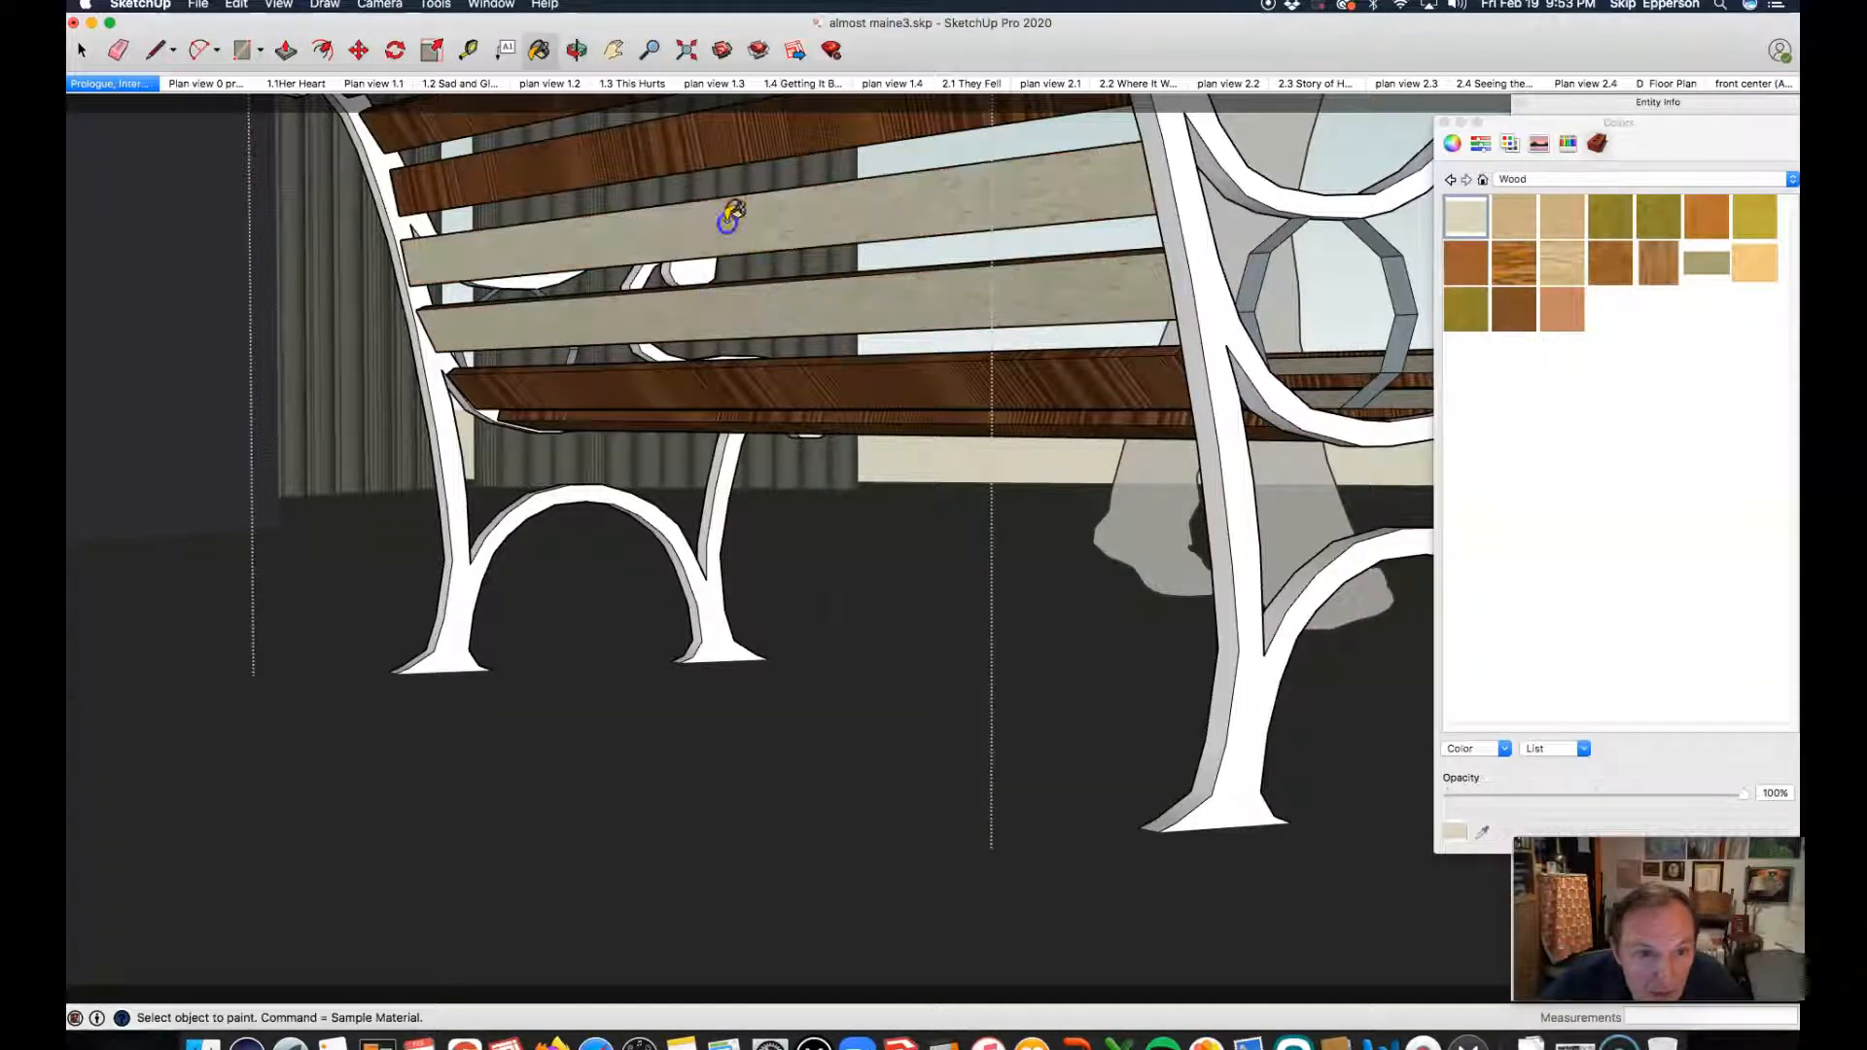
pyautogui.click(658, 146)
pyautogui.click(701, 387)
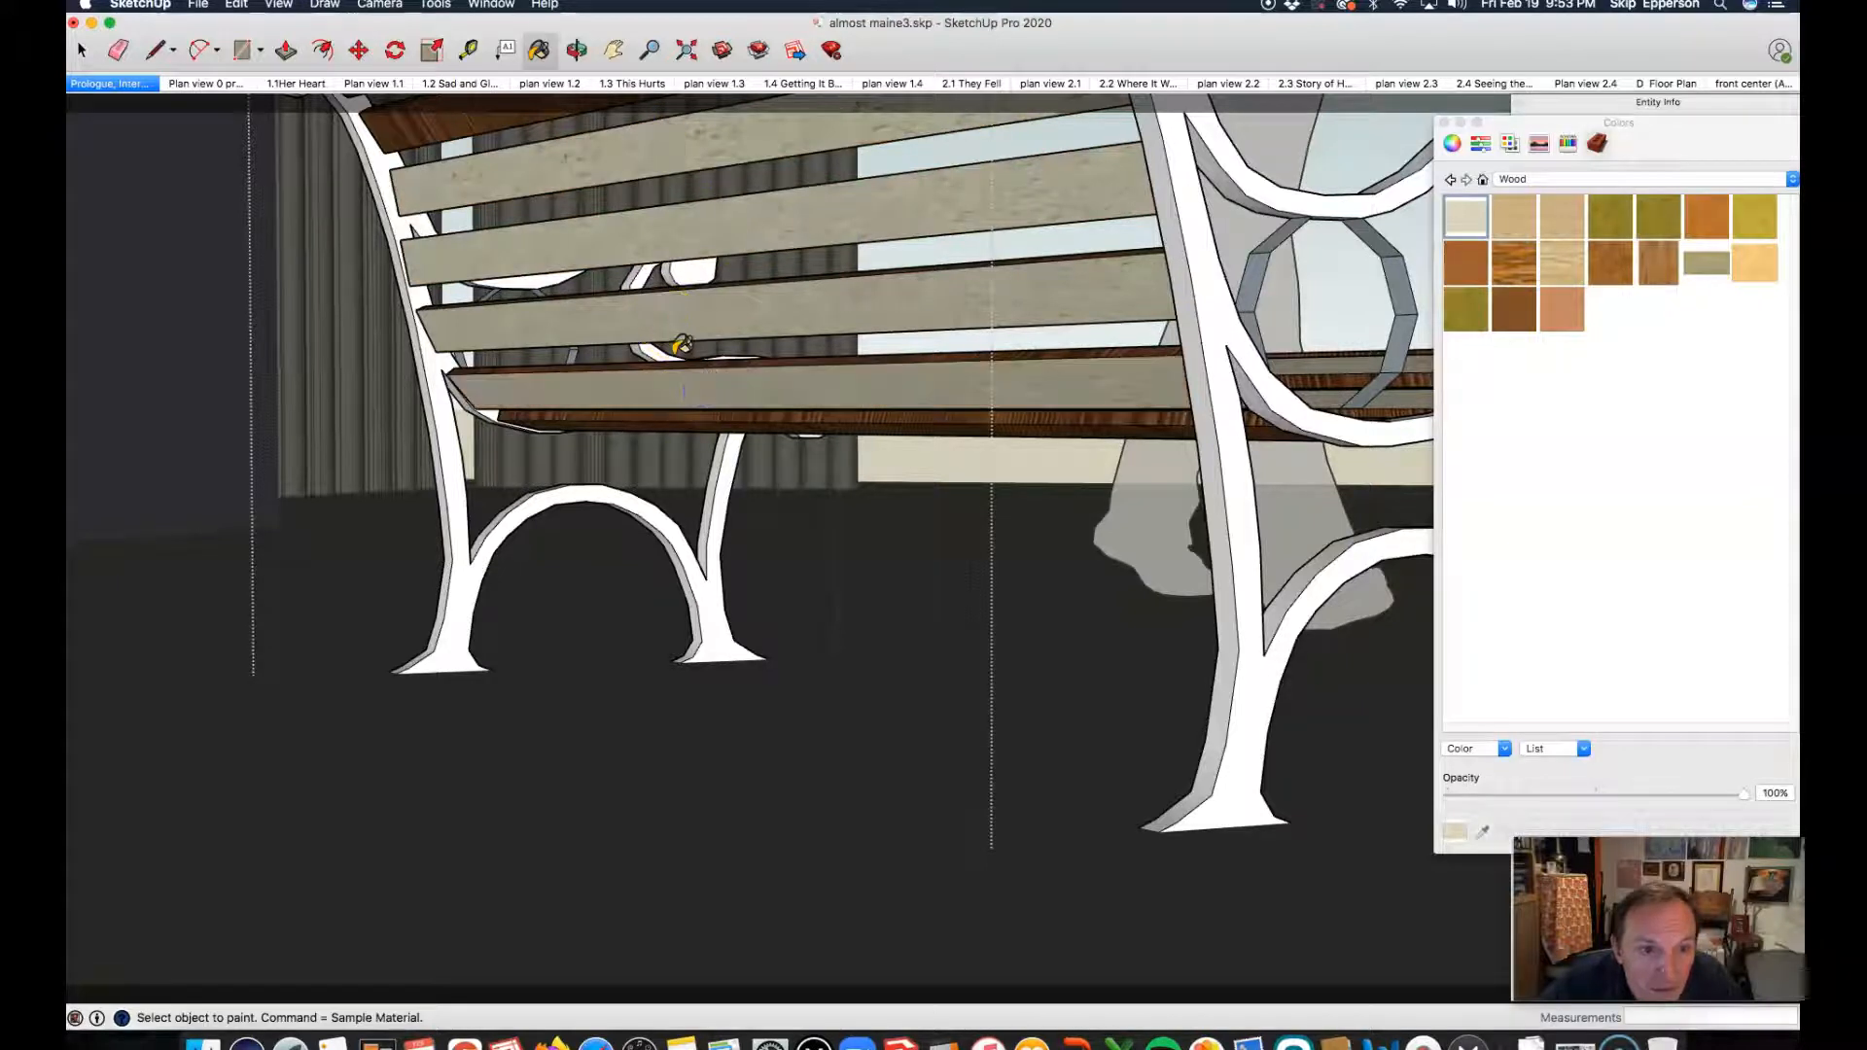
pyautogui.click(679, 358)
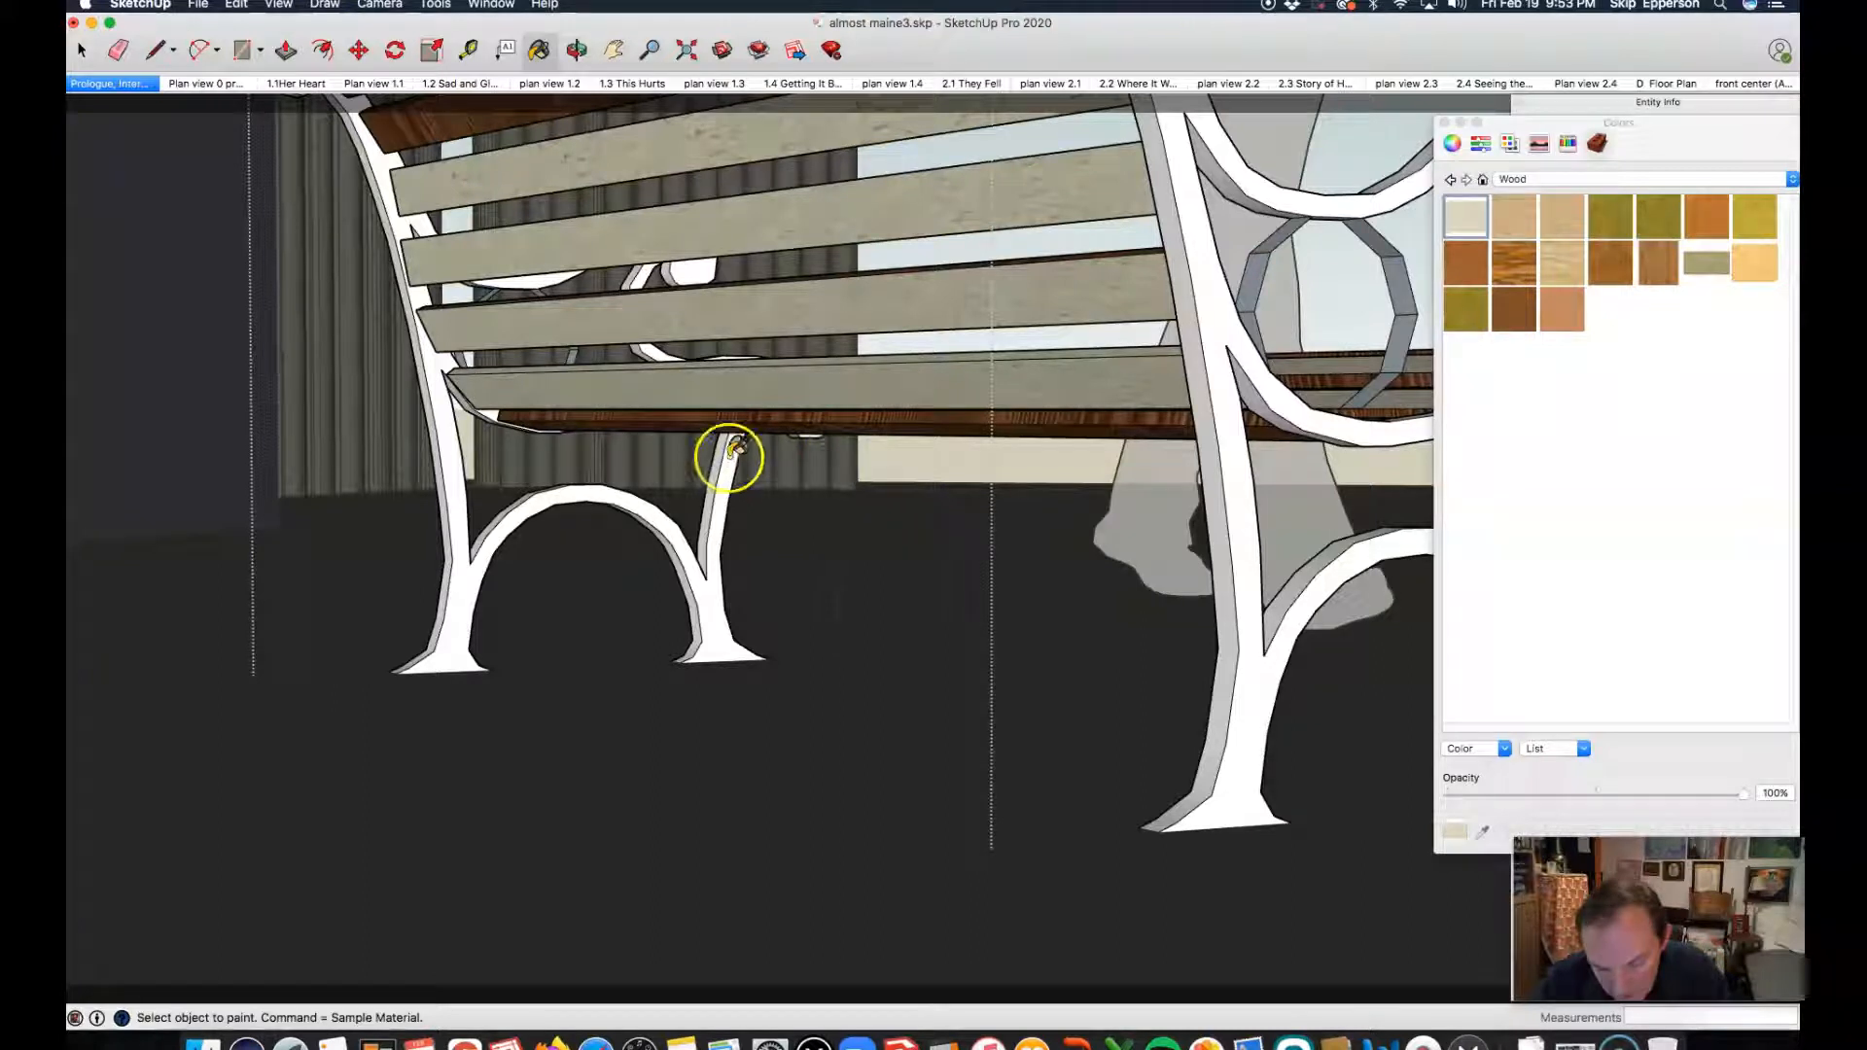
# Step: Paint the outer side face of the bench's near end frame with the dark navy material from the Synthetic Surfaces collection
pyautogui.press('o')
pyautogui.moveTo(901, 471)
pyautogui.mouseDown()
pyautogui.moveTo(580, 512)
pyautogui.moveTo(792, 542)
pyautogui.moveTo(829, 485)
pyautogui.moveTo(877, 493)
pyautogui.mouseUp()
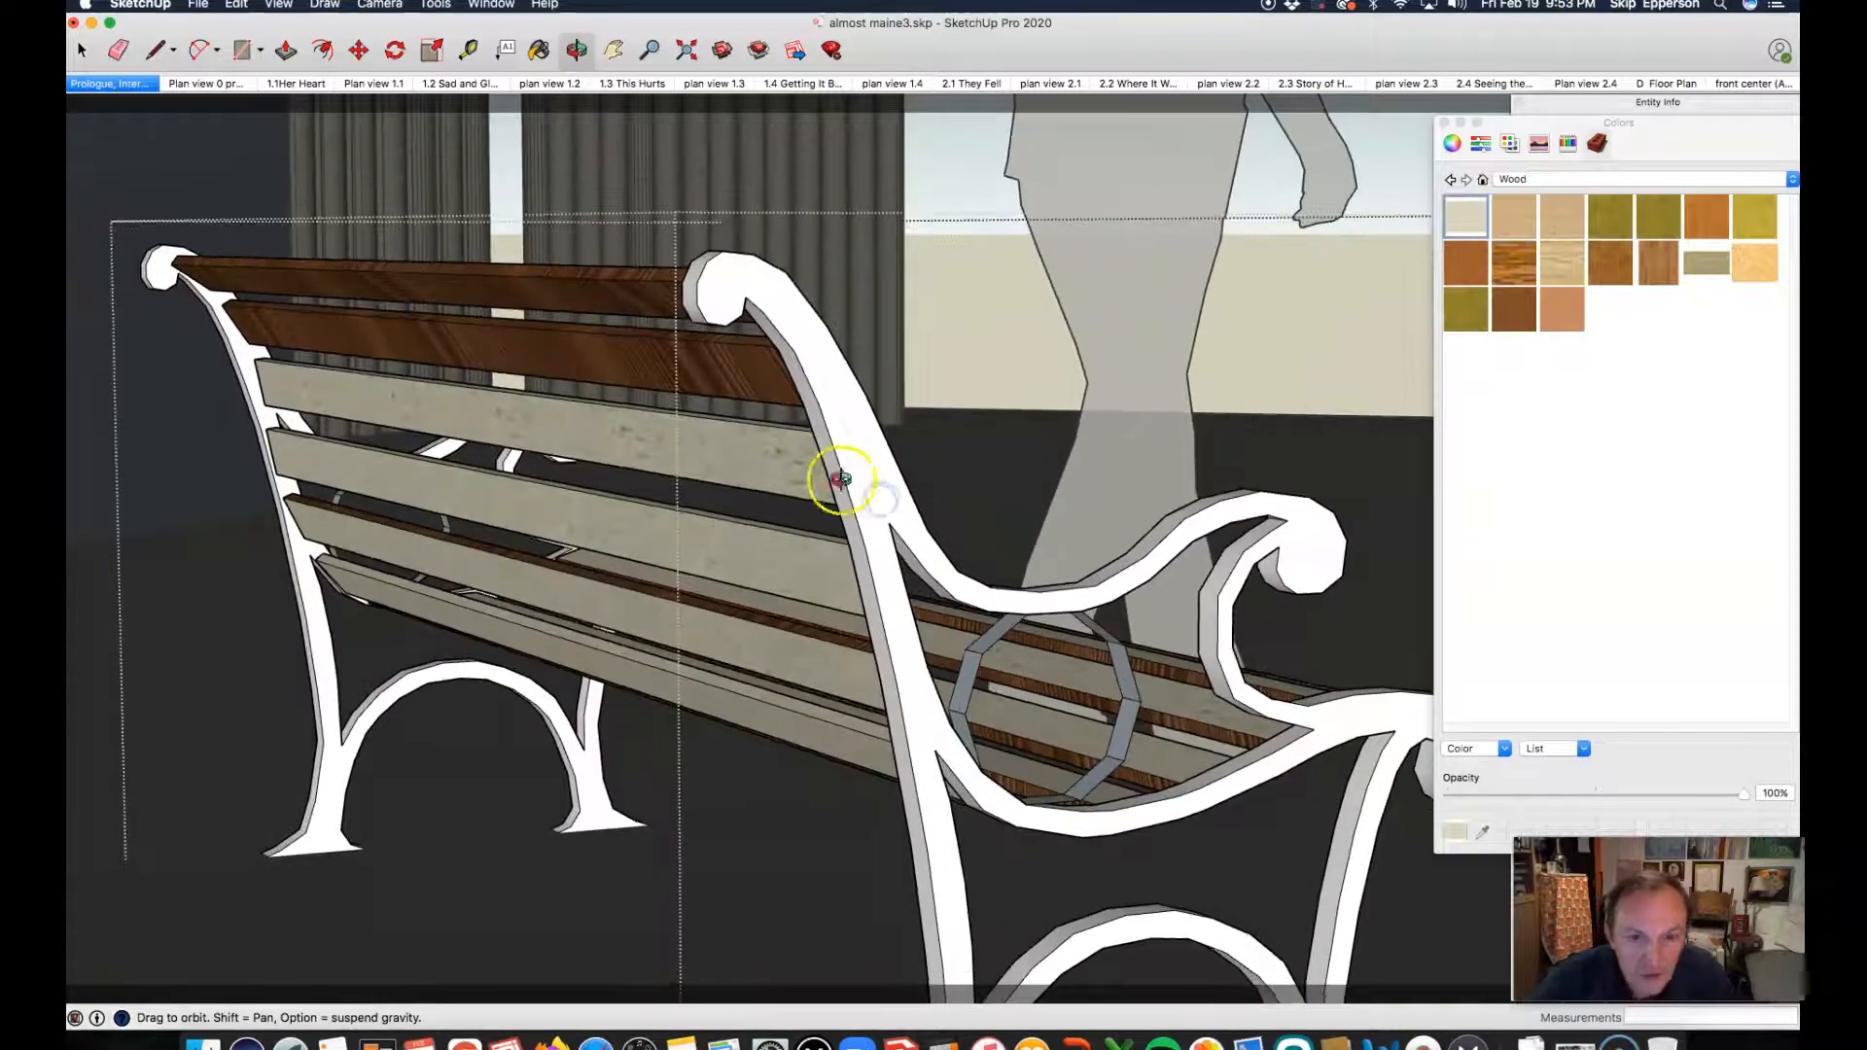
pyautogui.moveTo(762, 492); pyautogui.dragTo(830, 492)
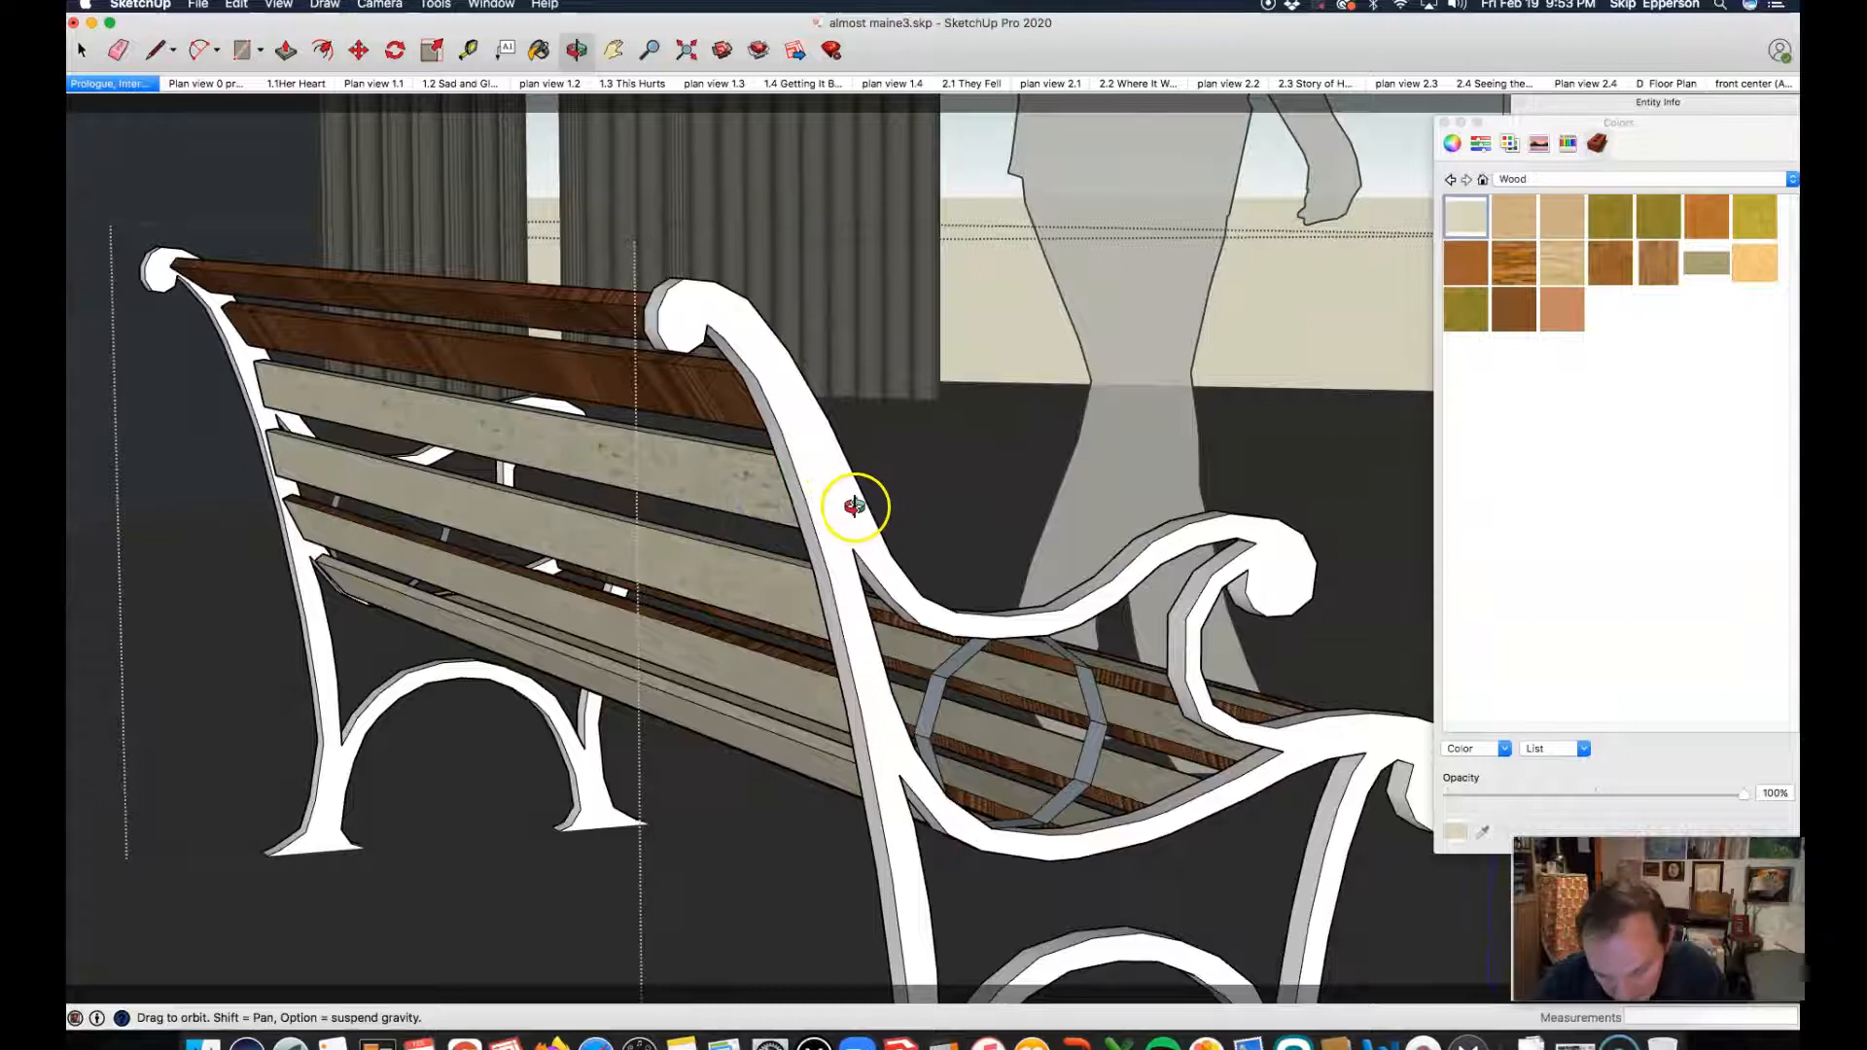
pyautogui.press('space')
pyautogui.click(831, 477)
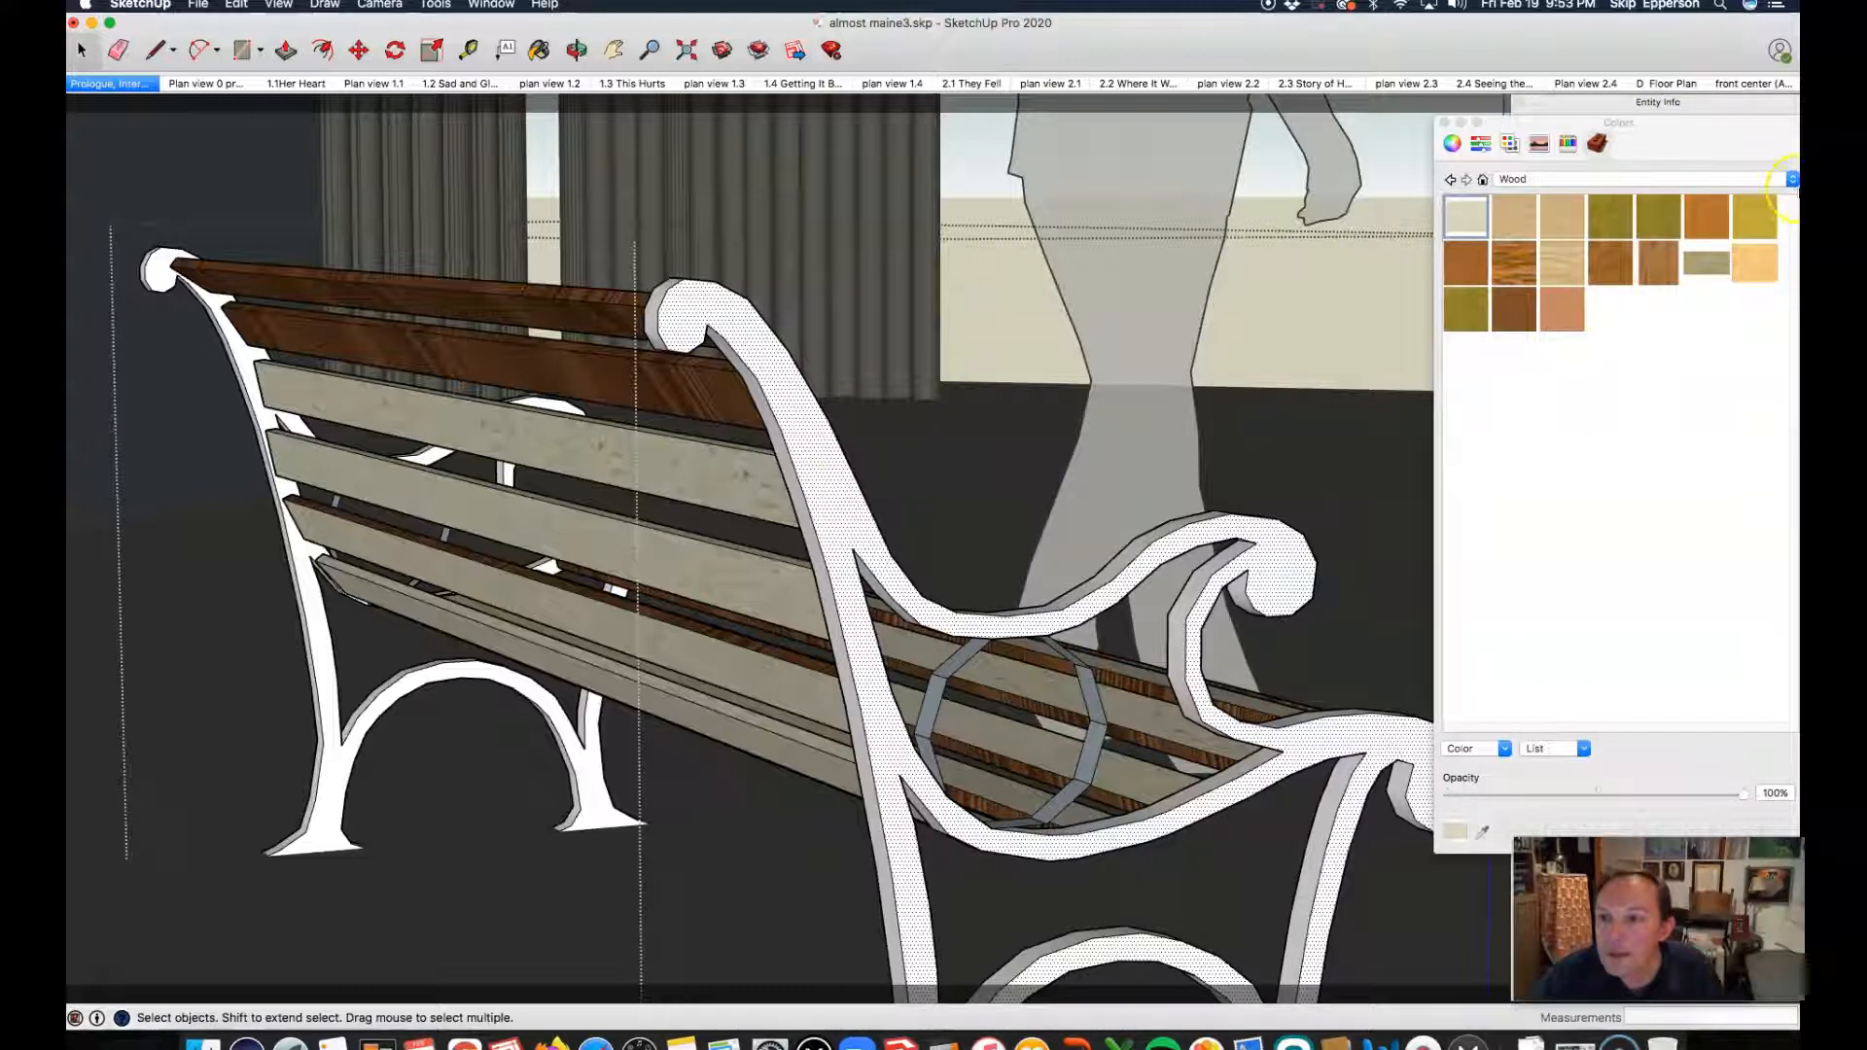
pyautogui.click(1794, 180)
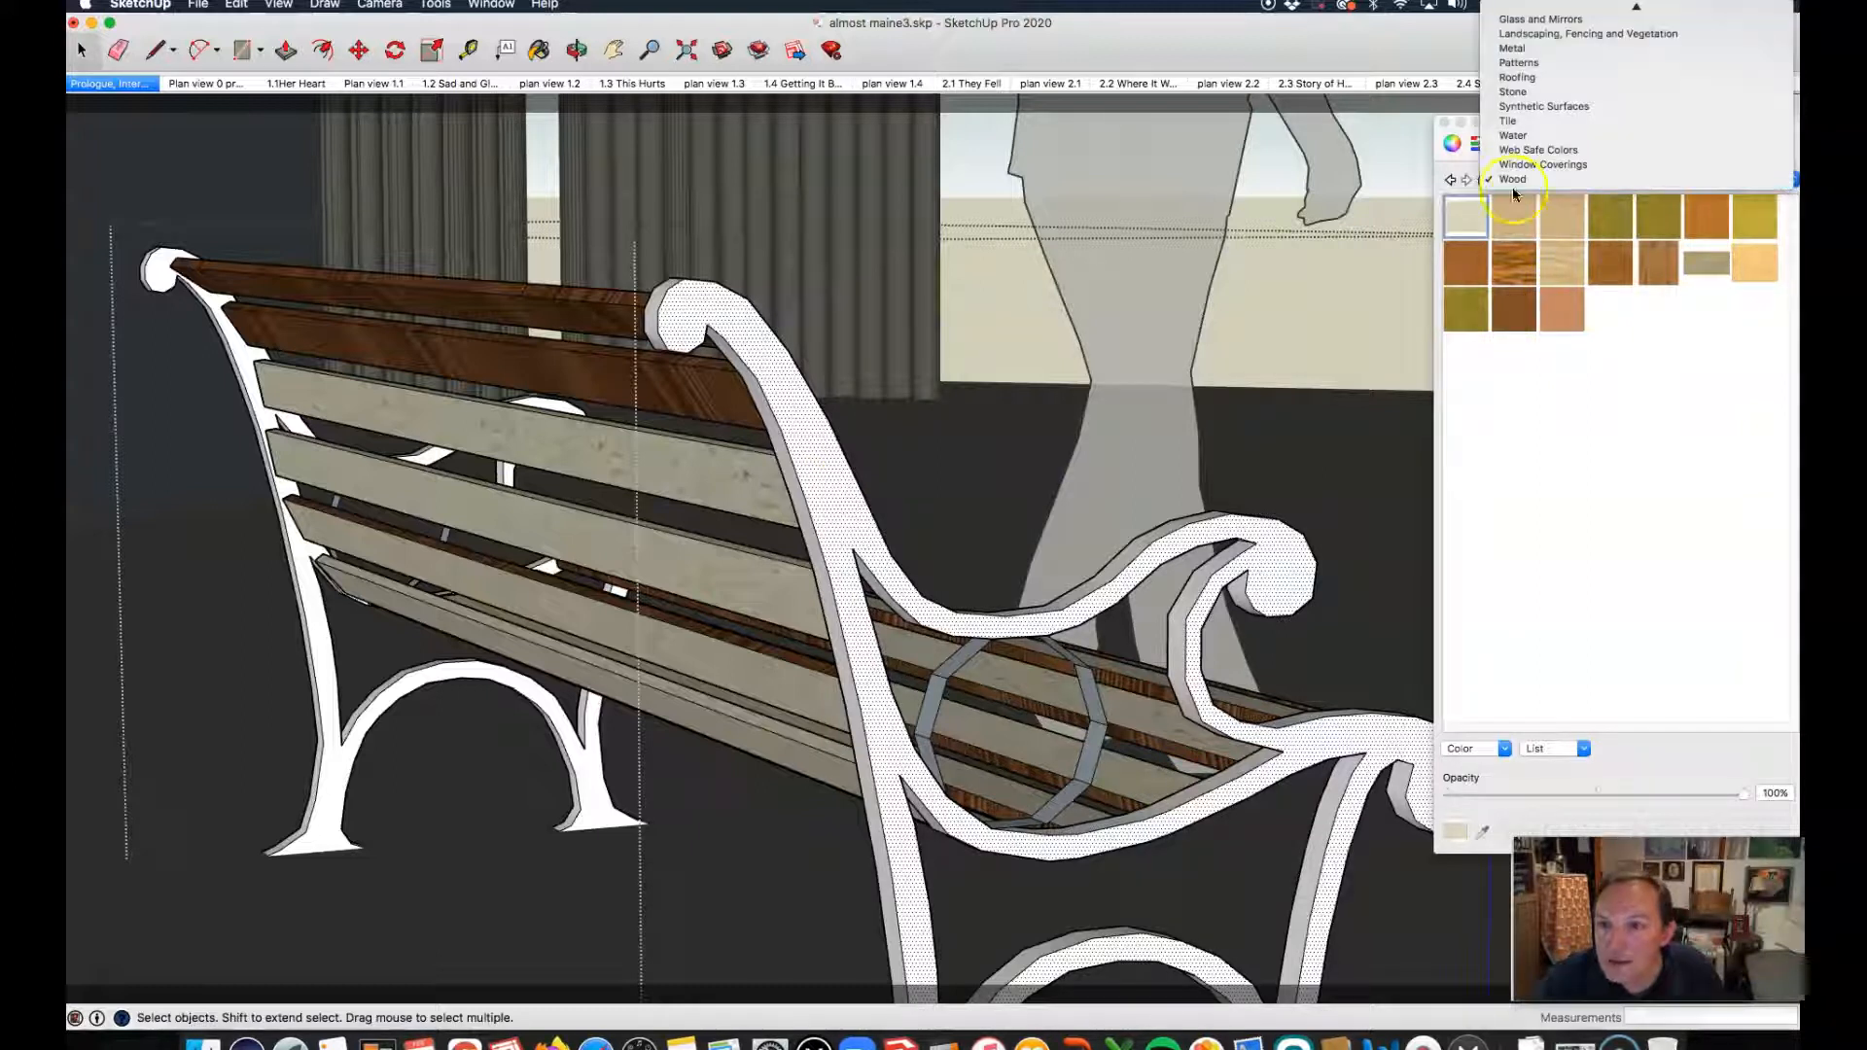
pyautogui.click(1517, 85)
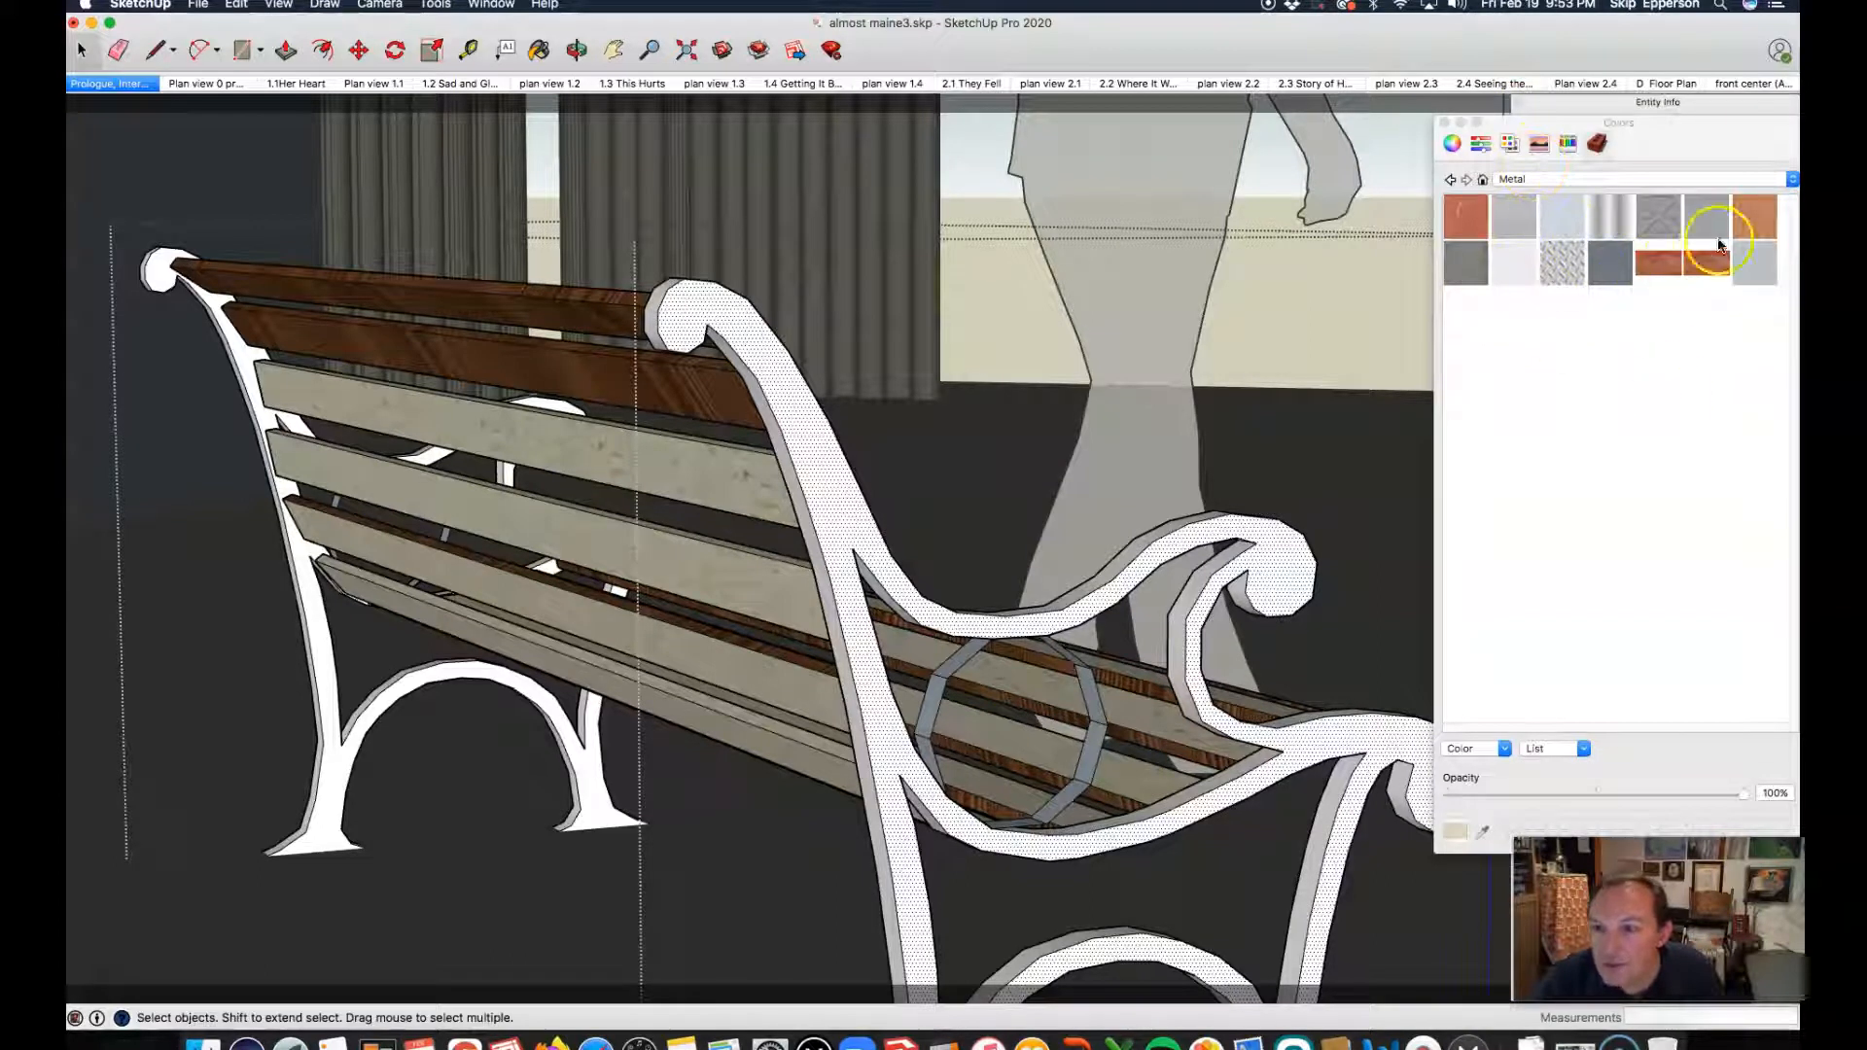
pyautogui.click(1794, 182)
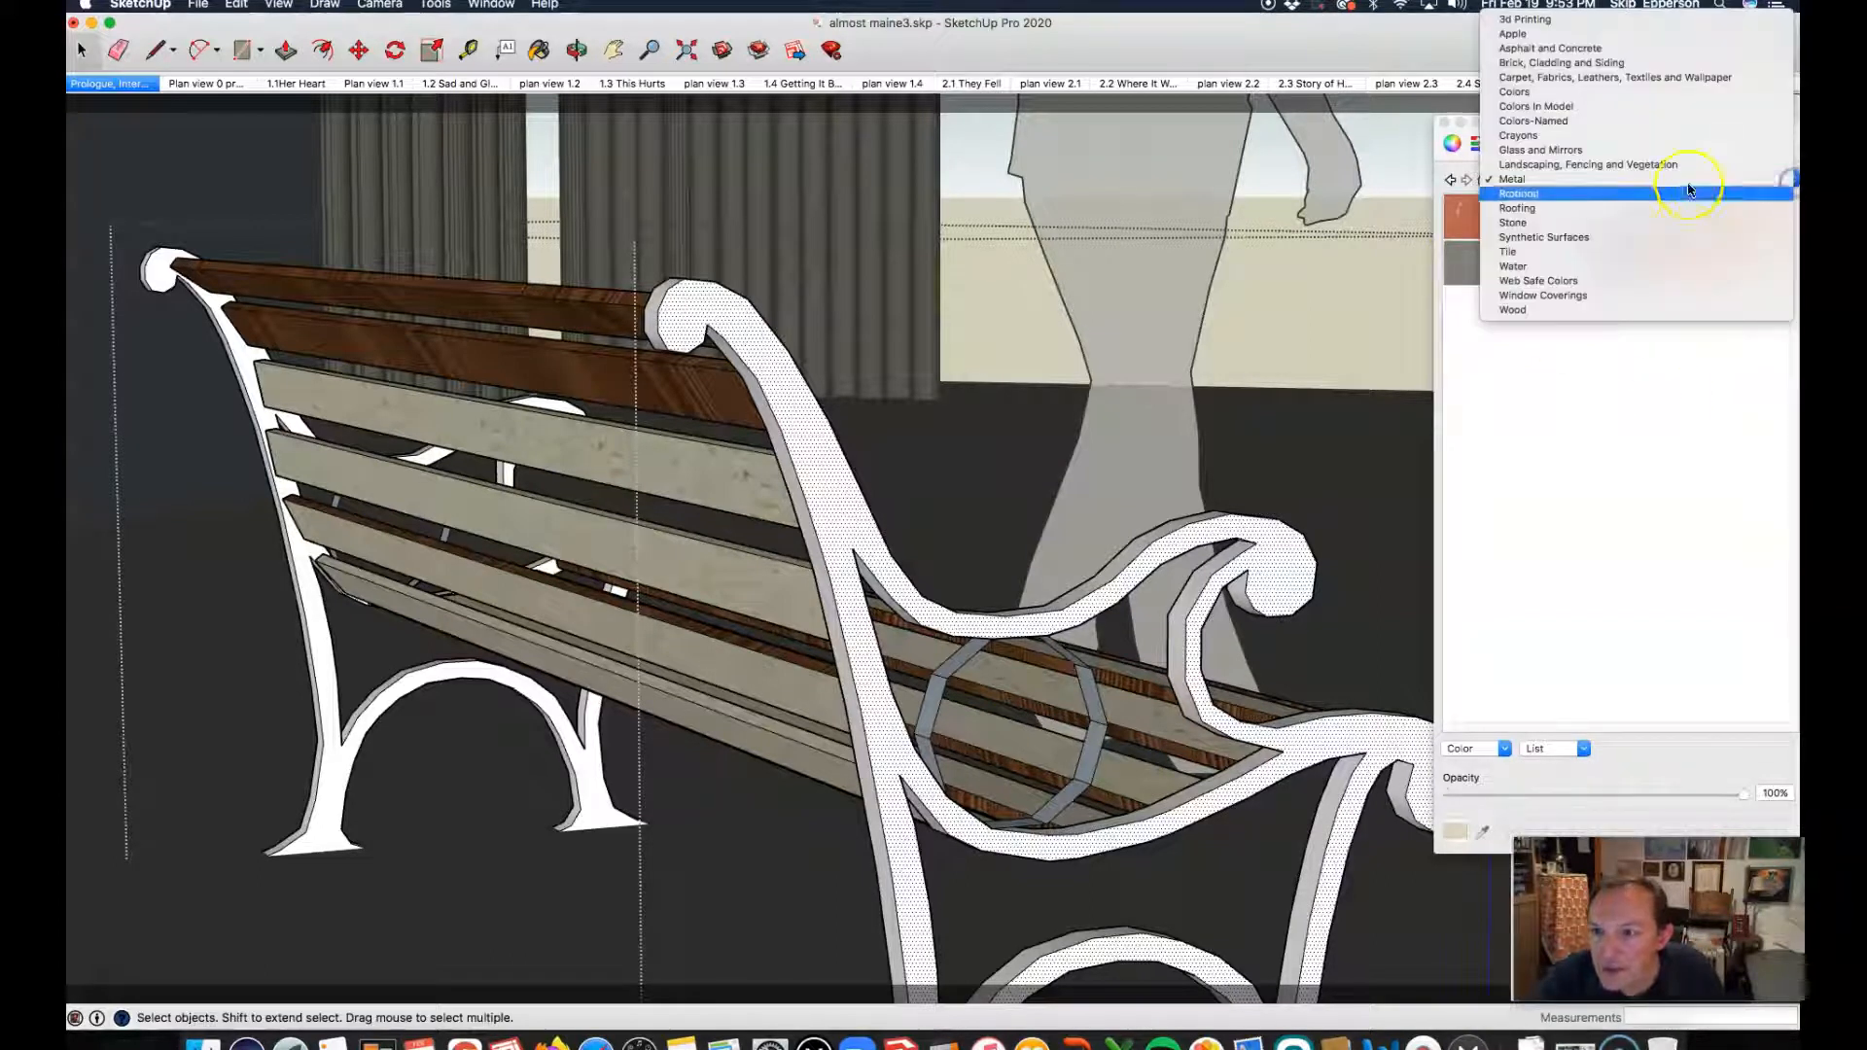
pyautogui.click(1543, 240)
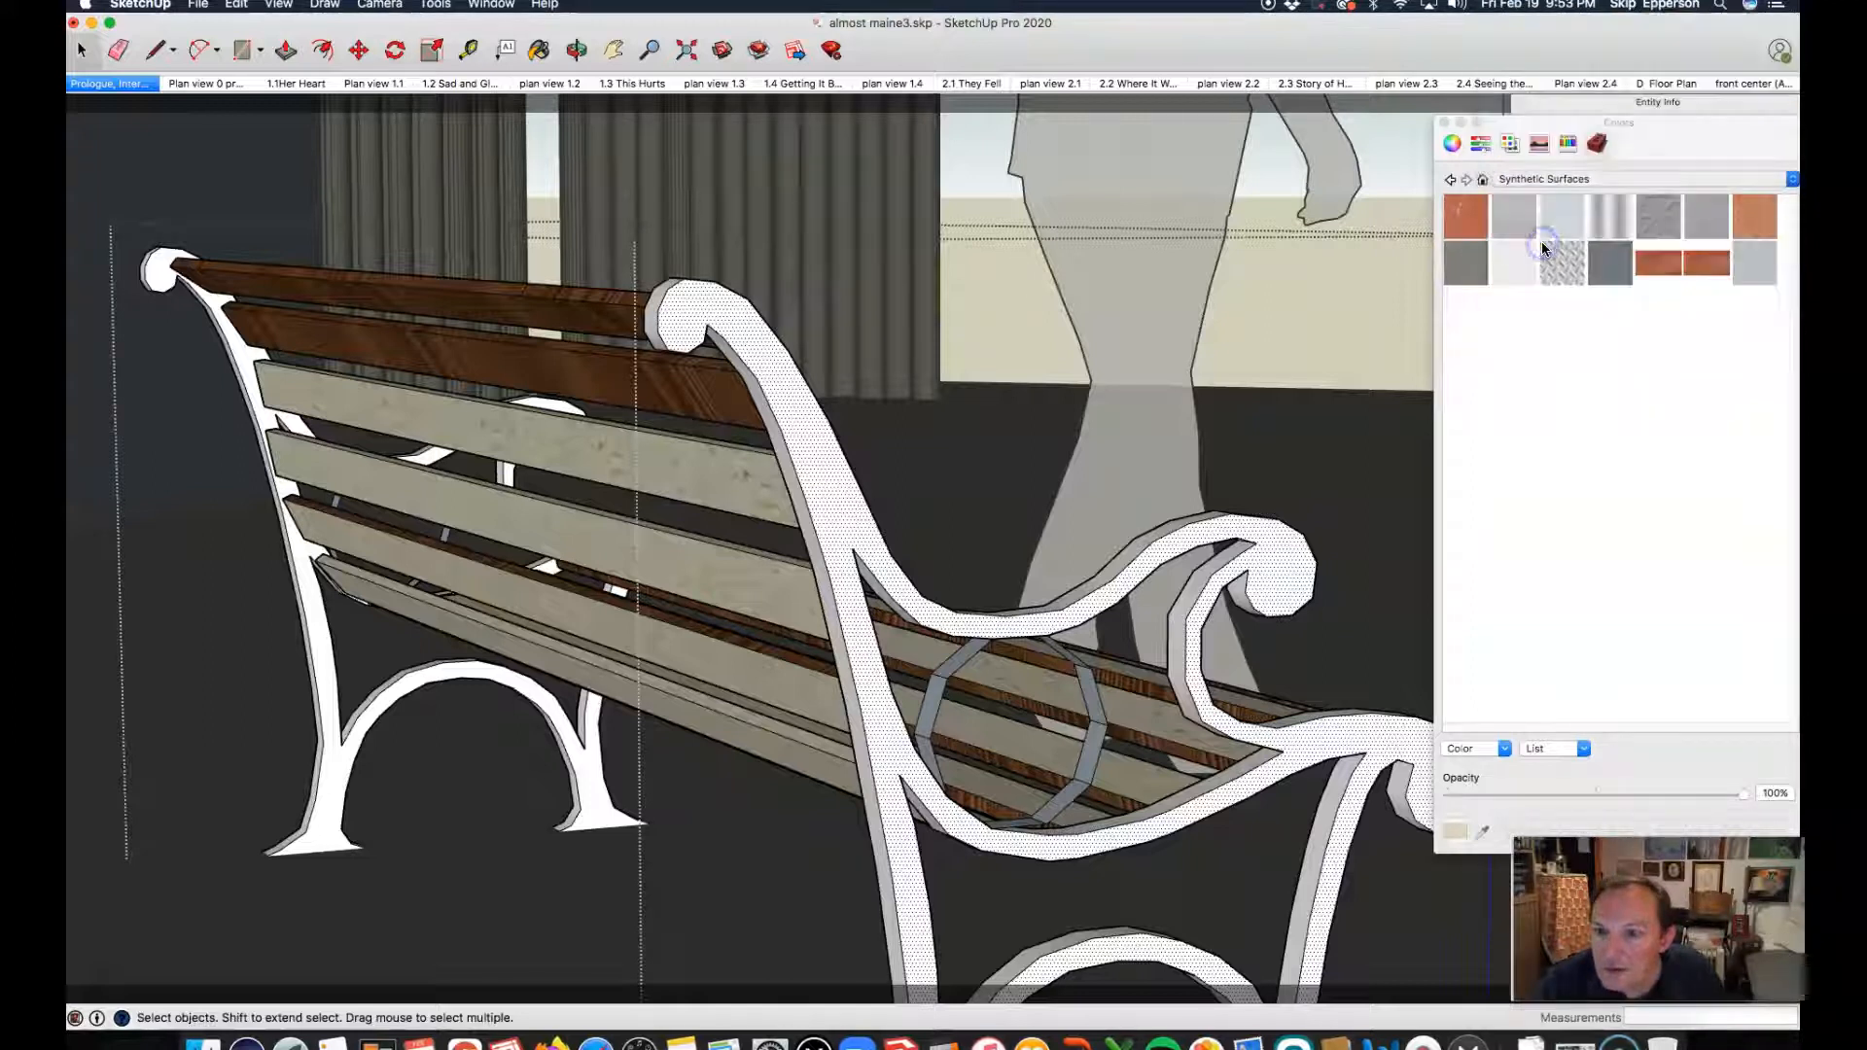
pyautogui.click(1619, 233)
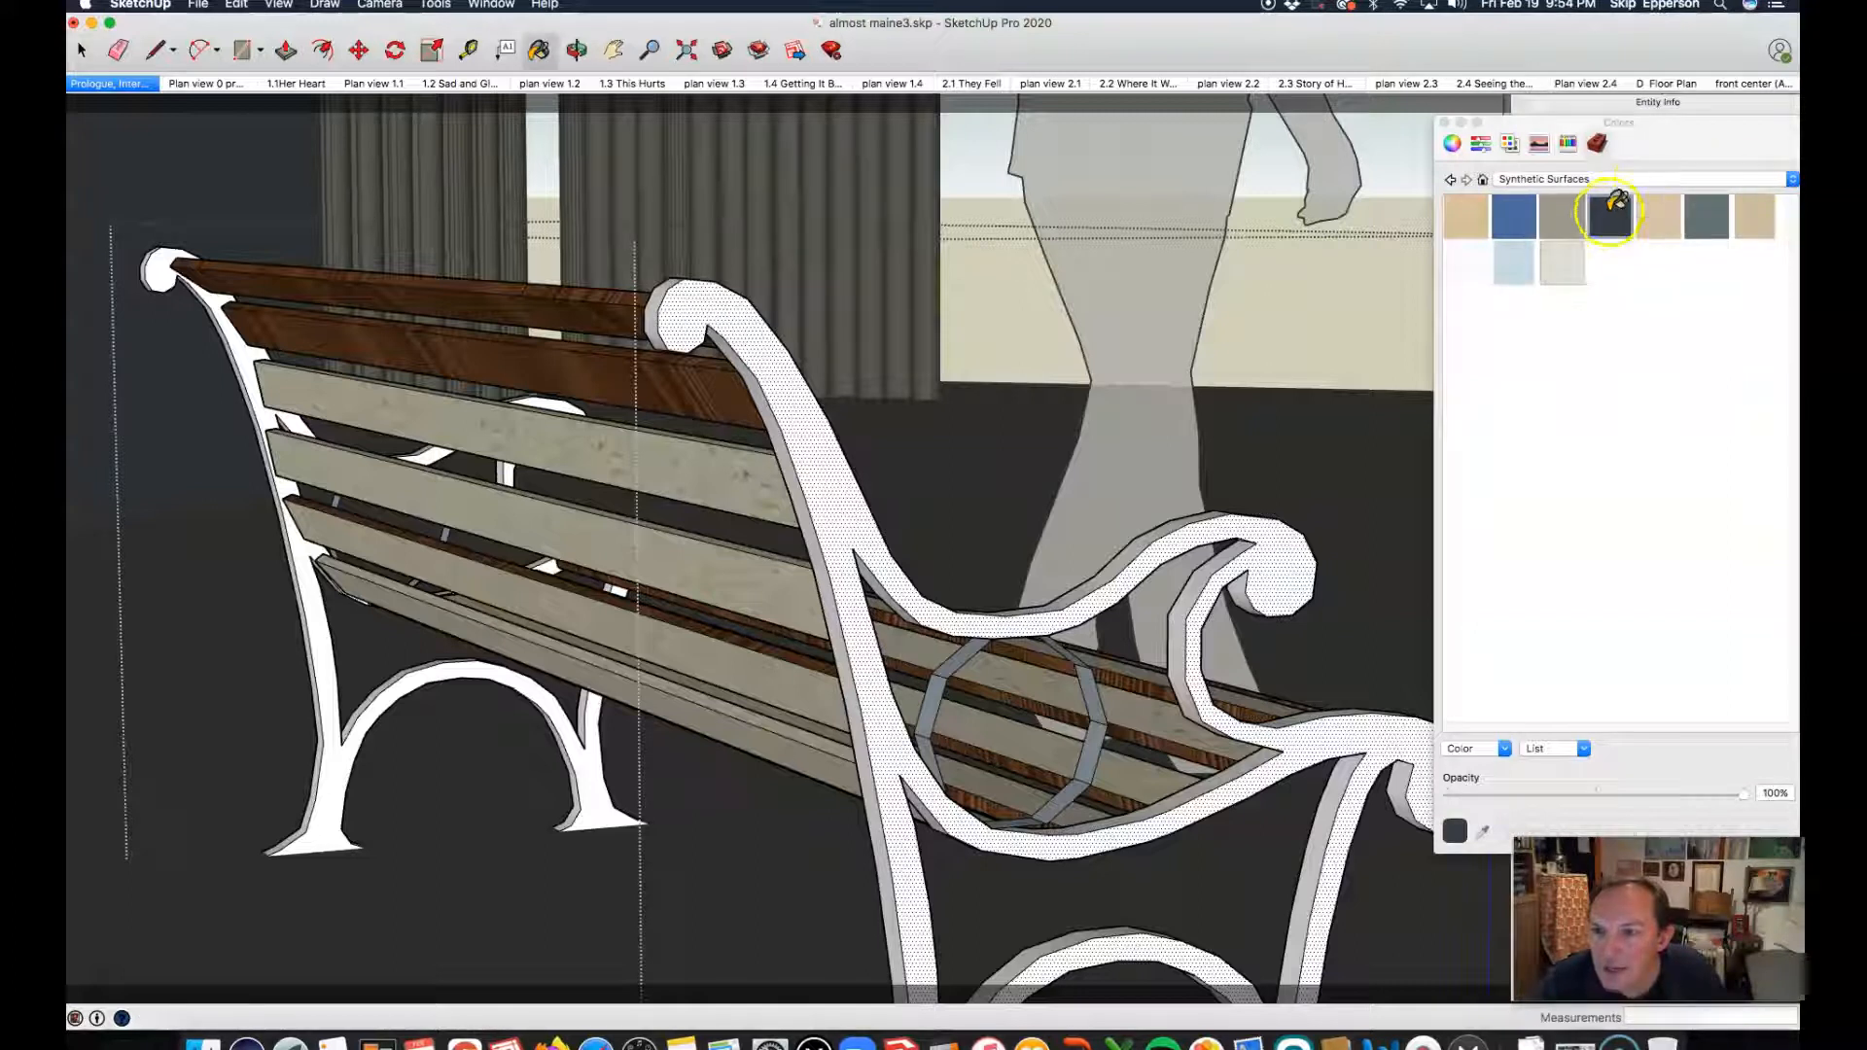
pyautogui.click(747, 317)
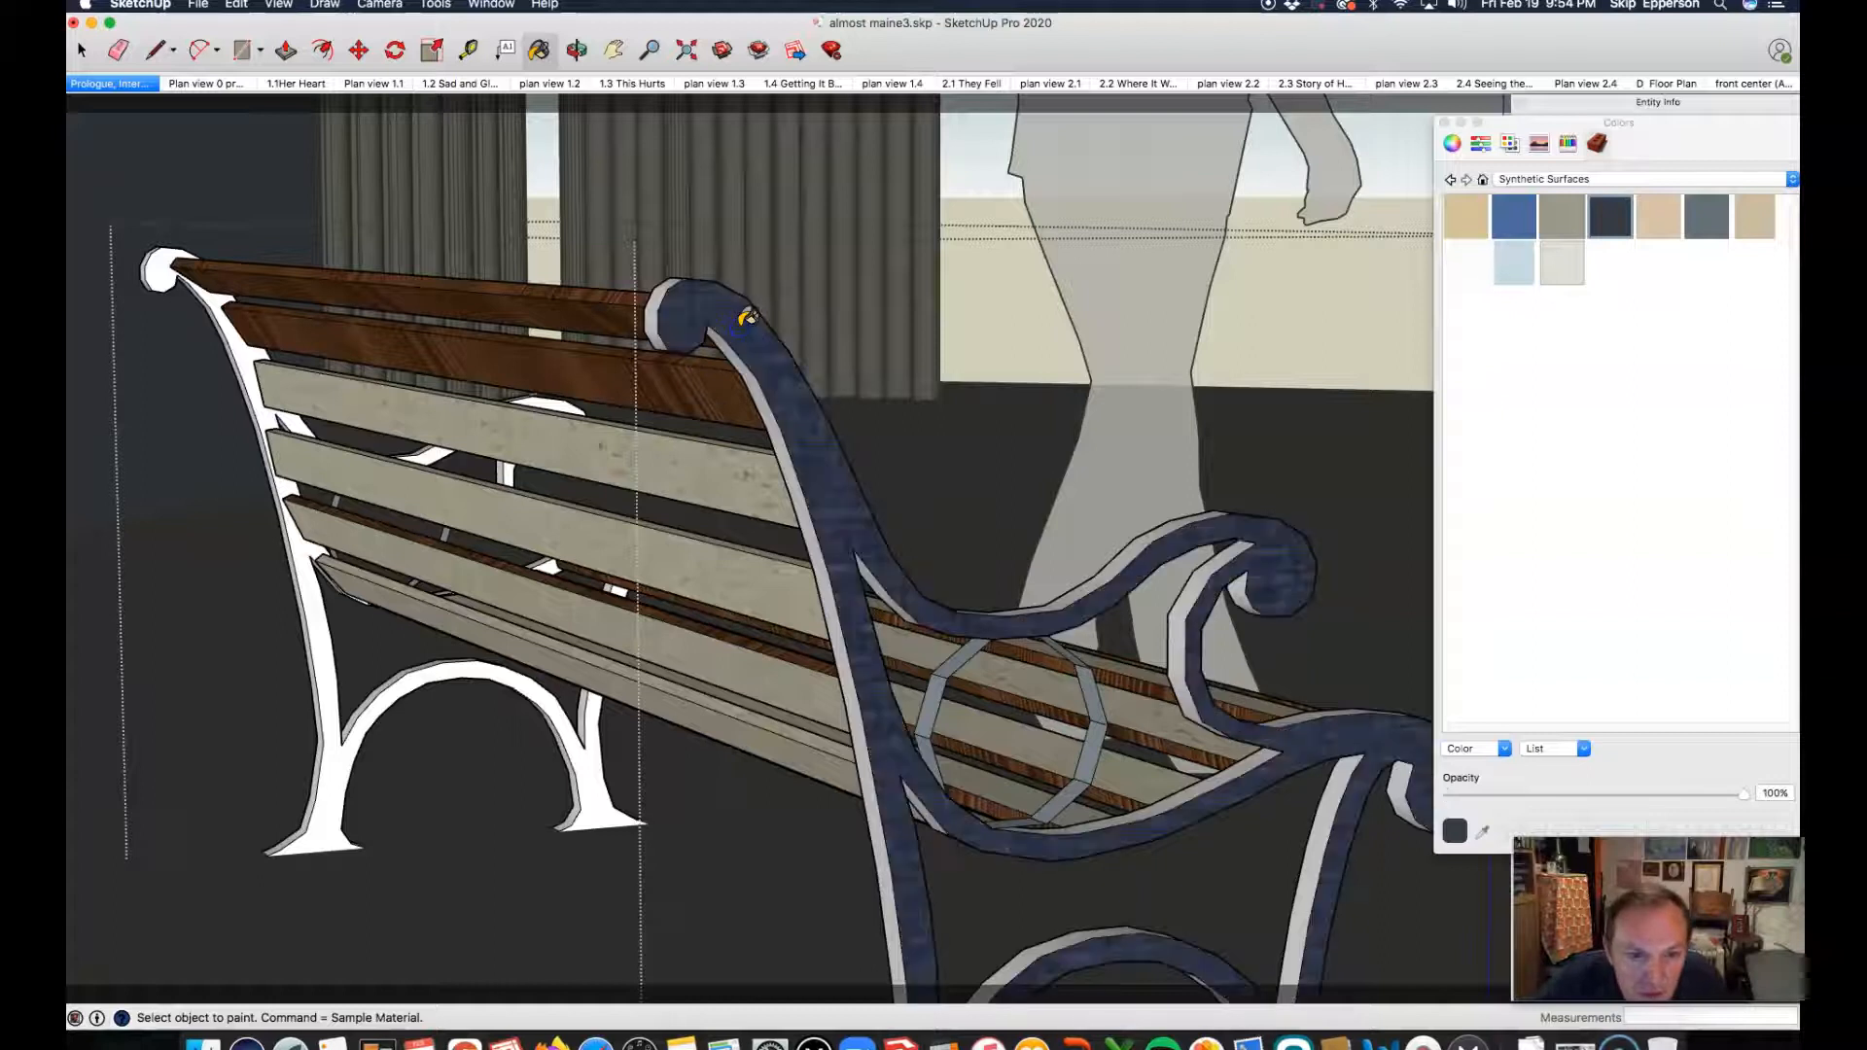
# Step: Paint the white edge faces of the end frame's armrest, scroll and back upright with the dark navy synthetic material
pyautogui.click(1085, 553)
pyautogui.click(1201, 587)
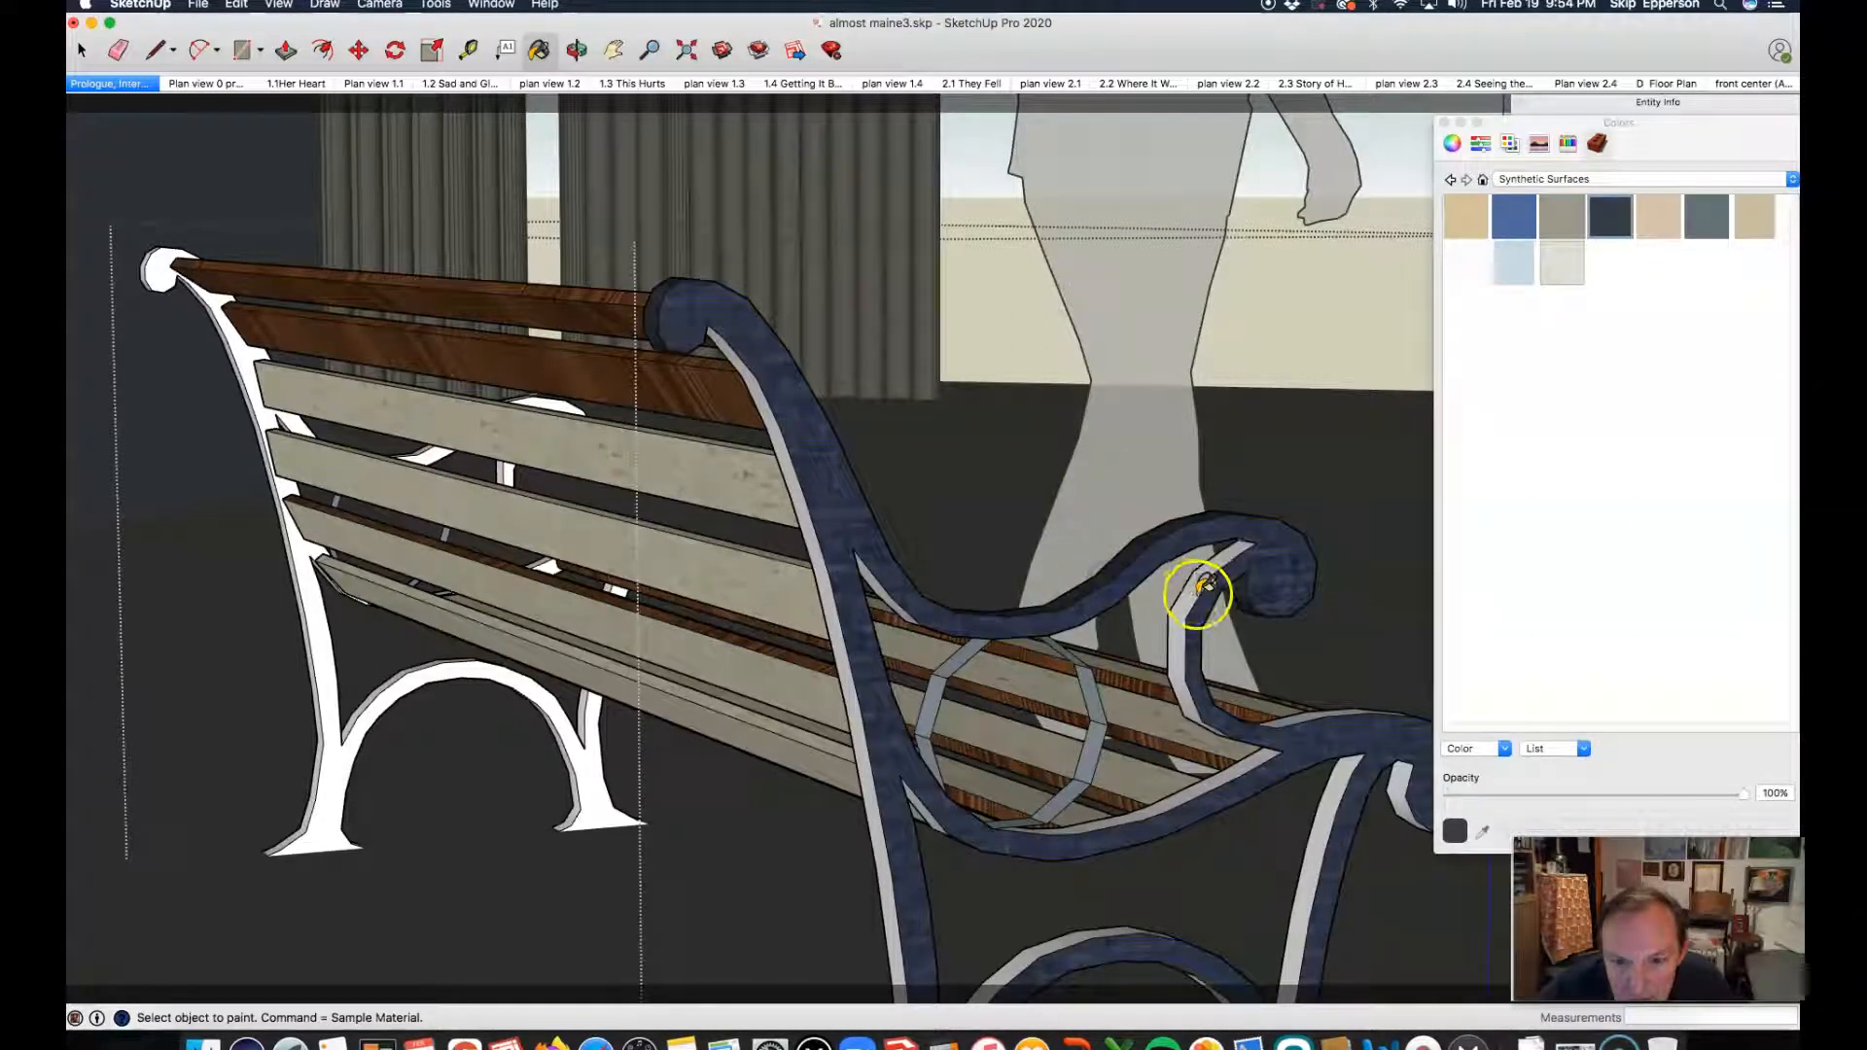
pyautogui.click(1200, 587)
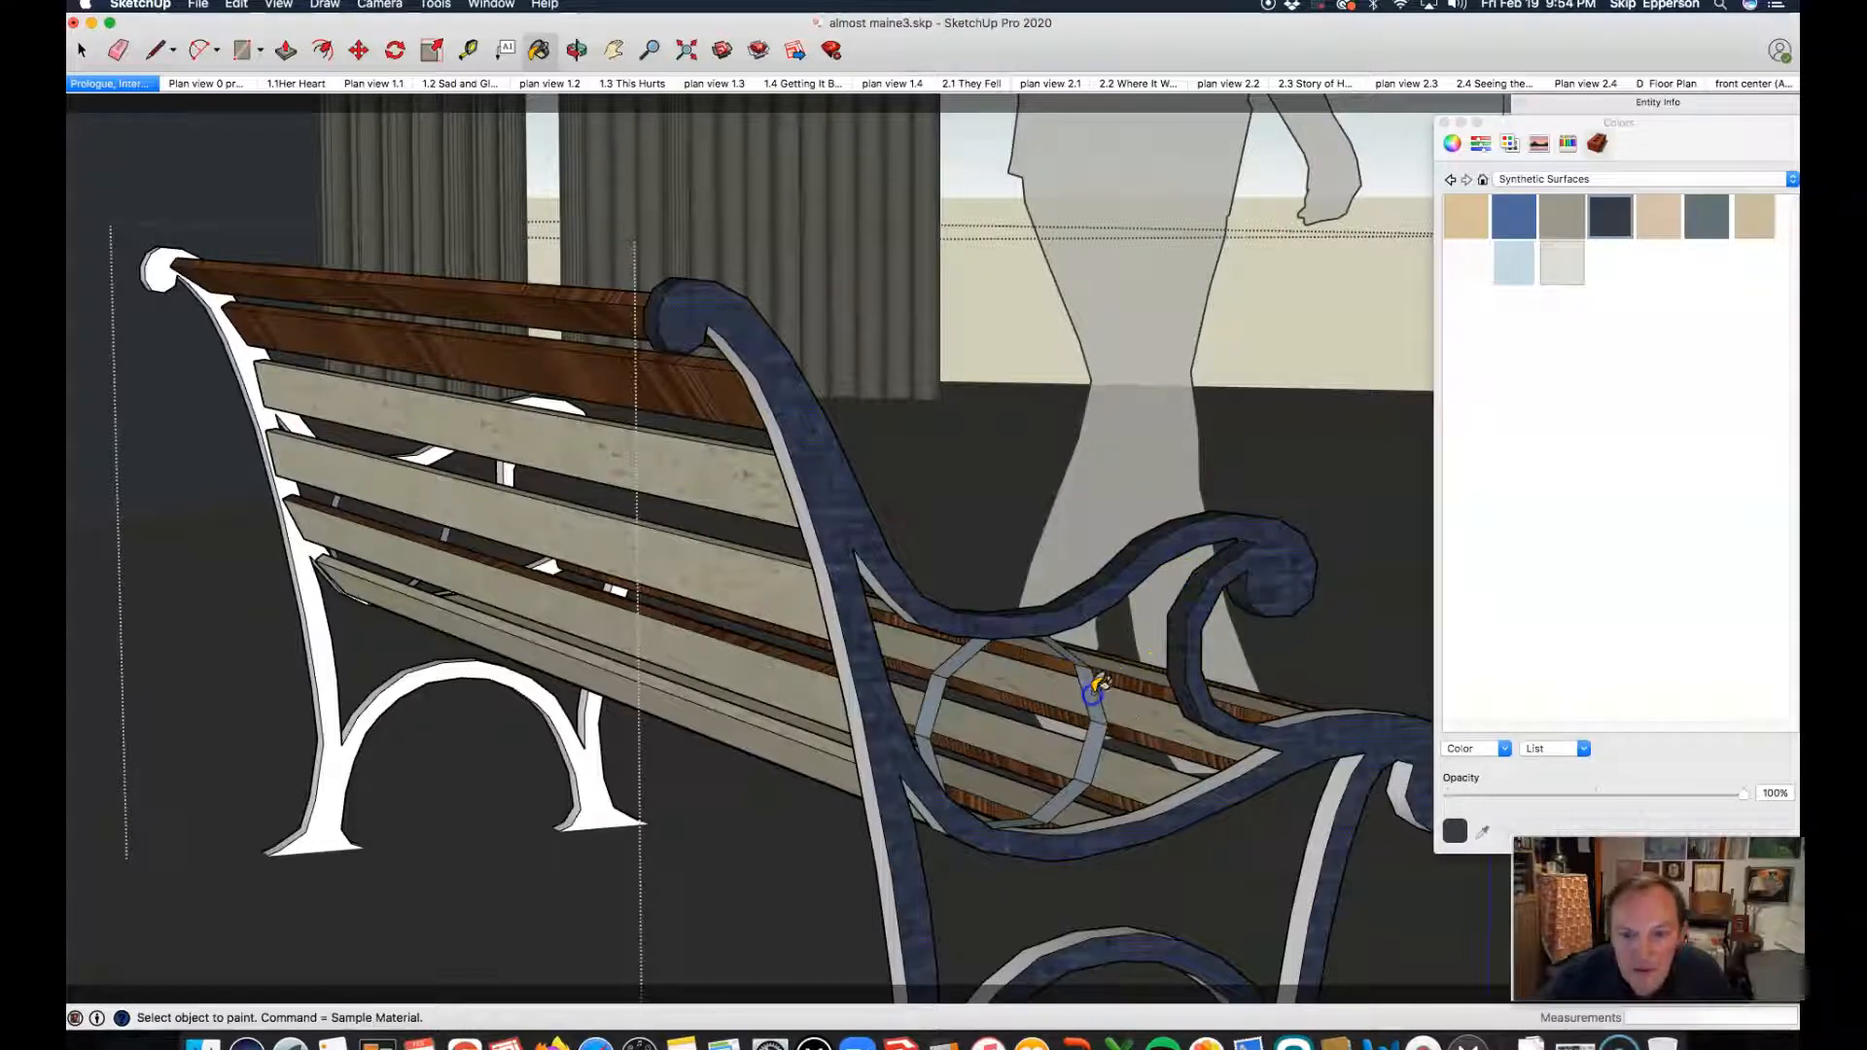
pyautogui.click(949, 671)
pyautogui.click(884, 594)
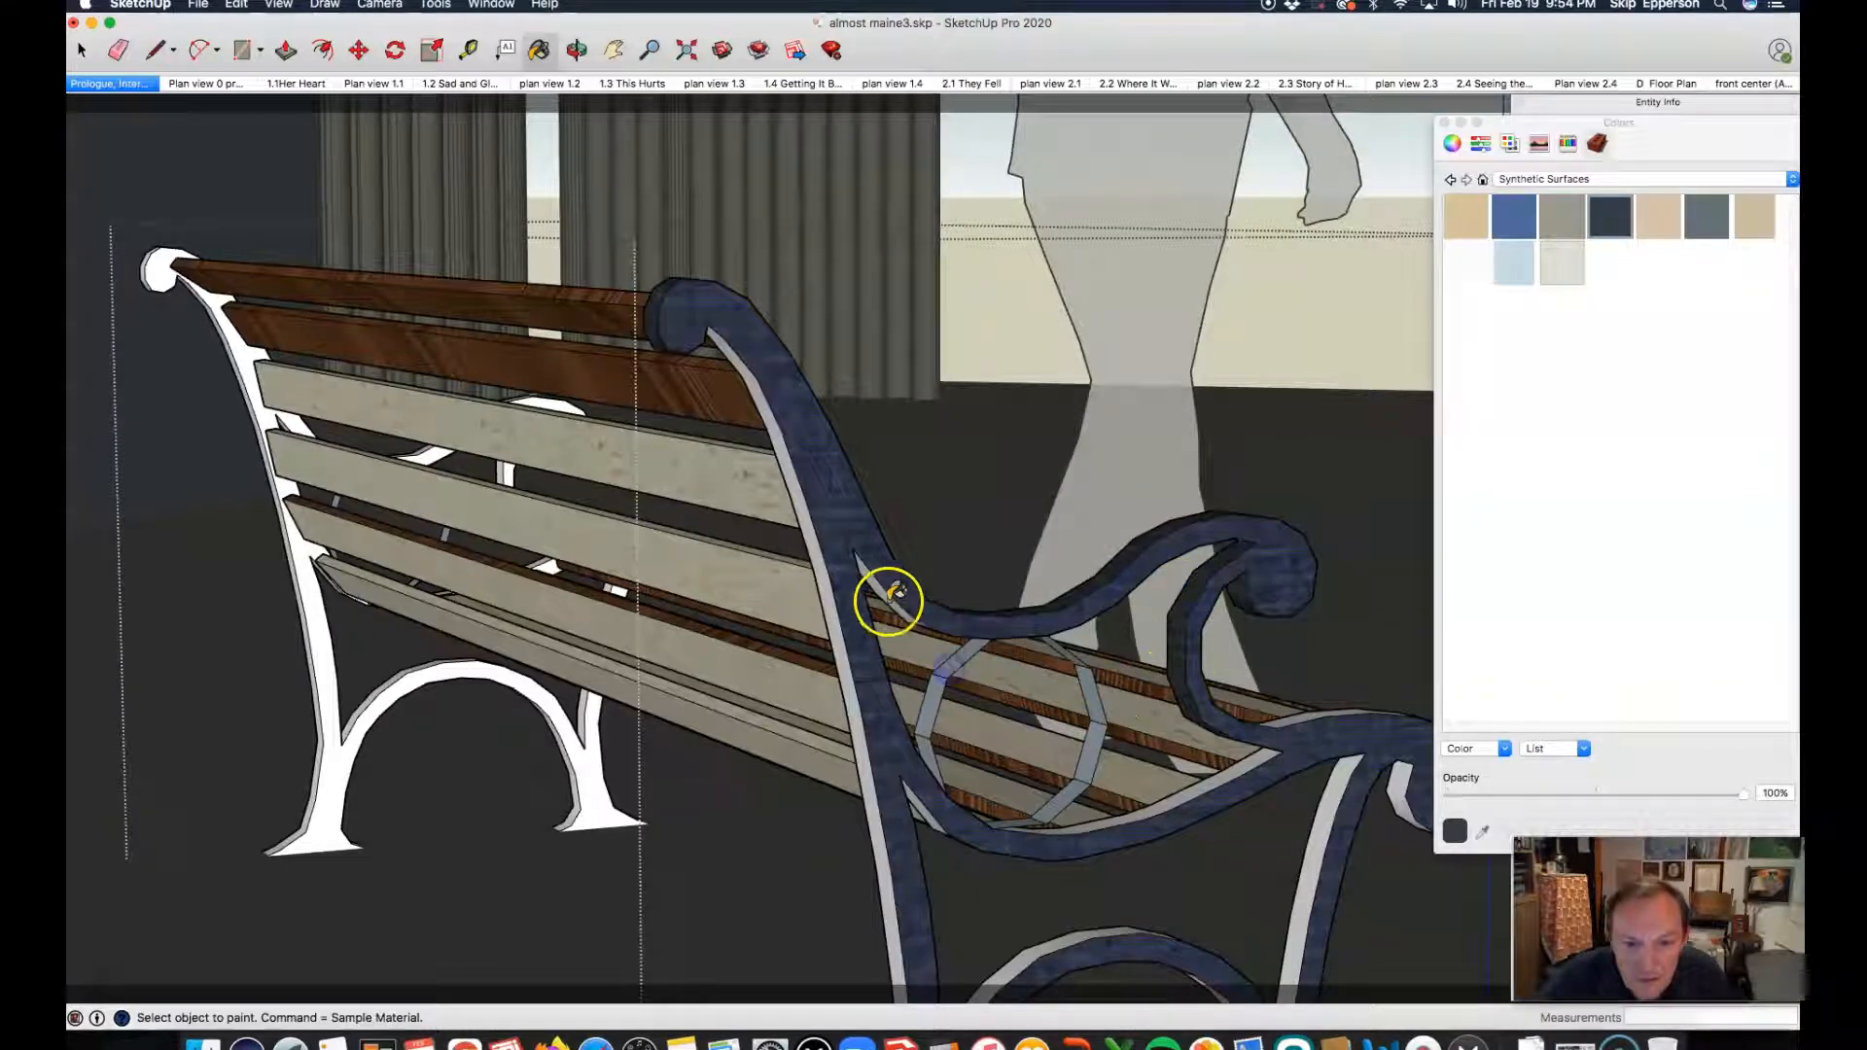
pyautogui.click(819, 550)
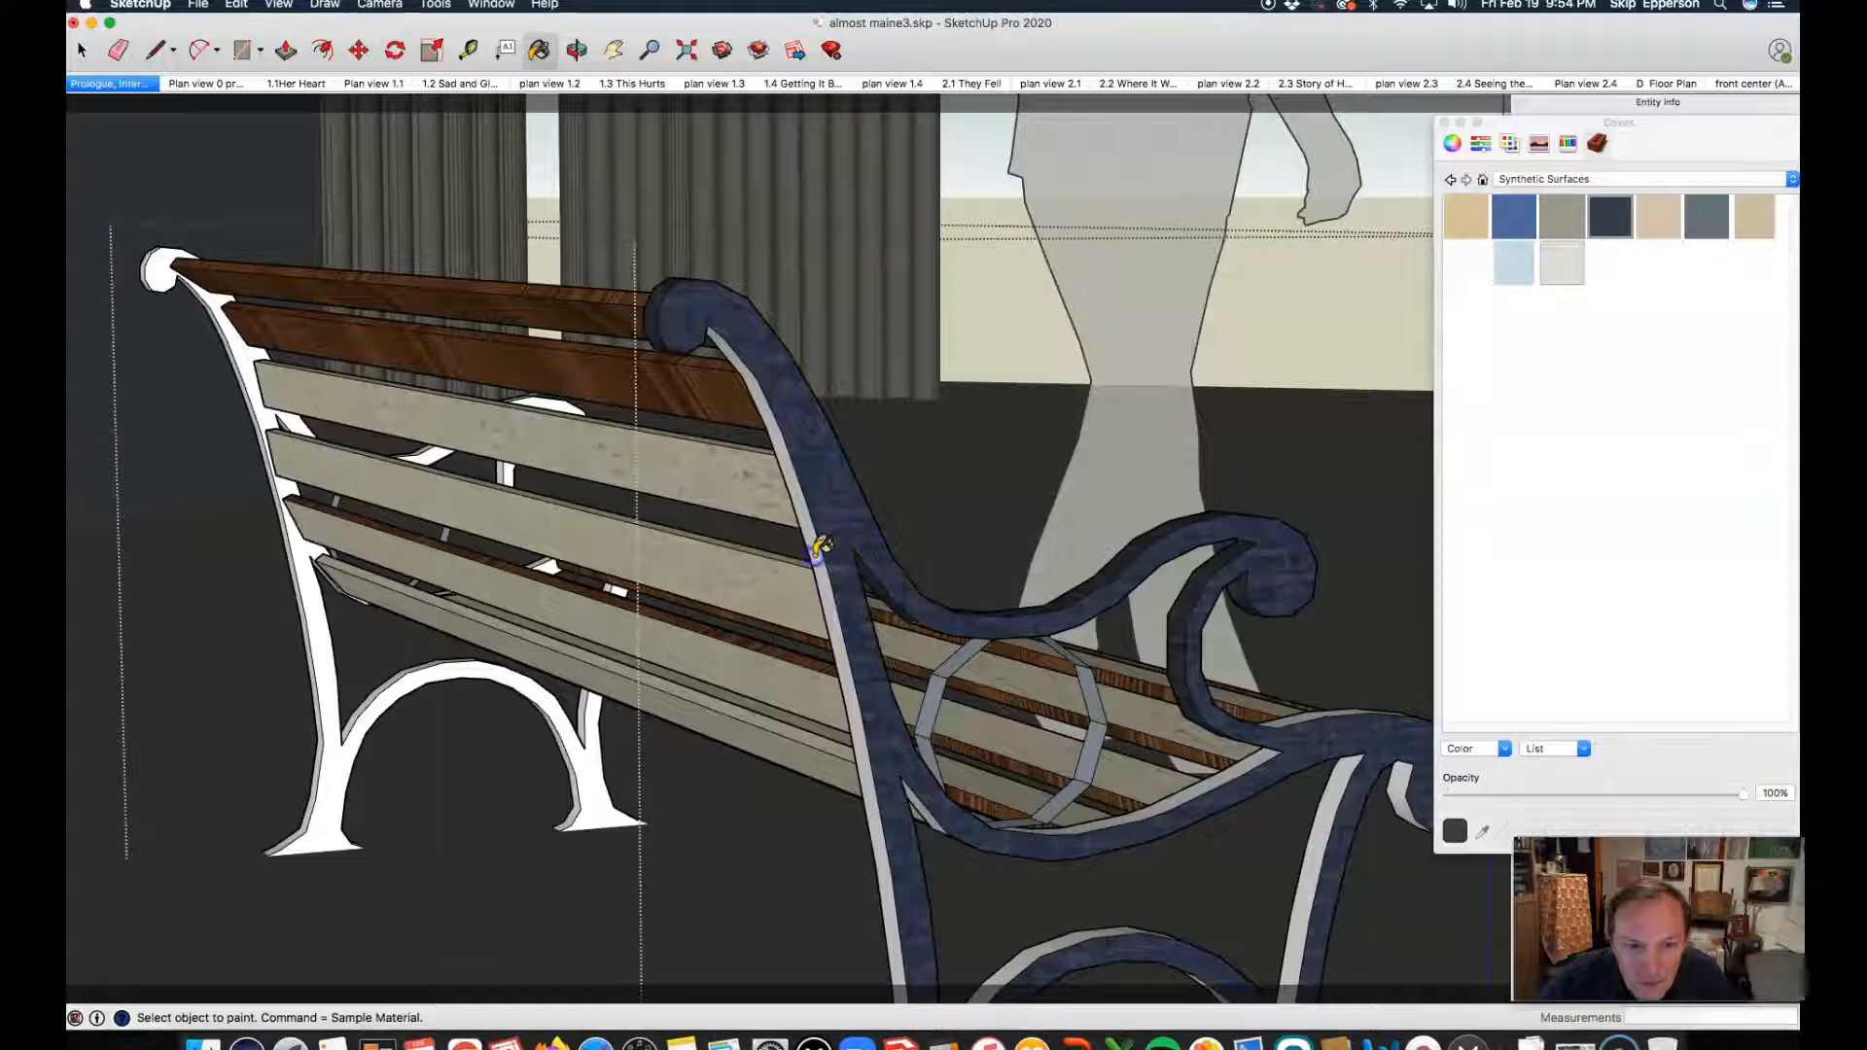
# Step: Paint the edge faces of the end frame's seat rail, front leg and lower arch with the dark navy synthetic material
pyautogui.click(1181, 796)
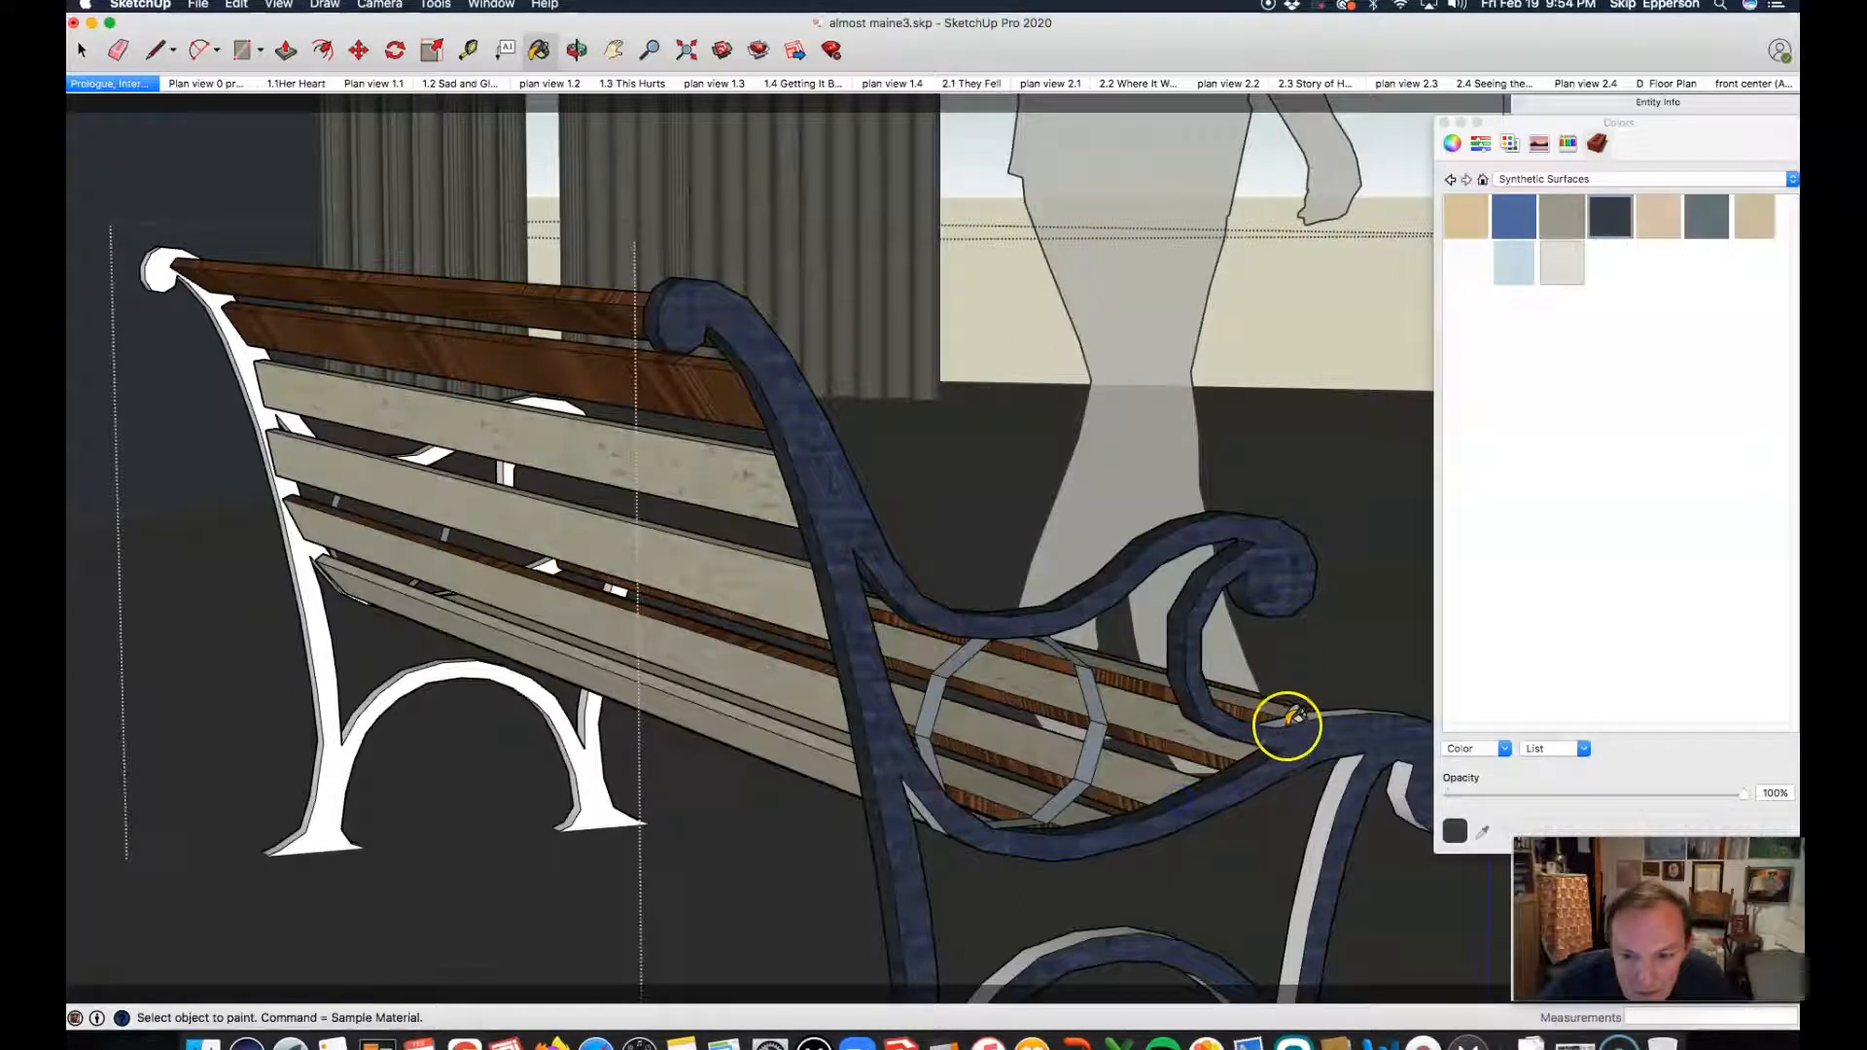
pyautogui.click(1292, 719)
pyautogui.click(1341, 786)
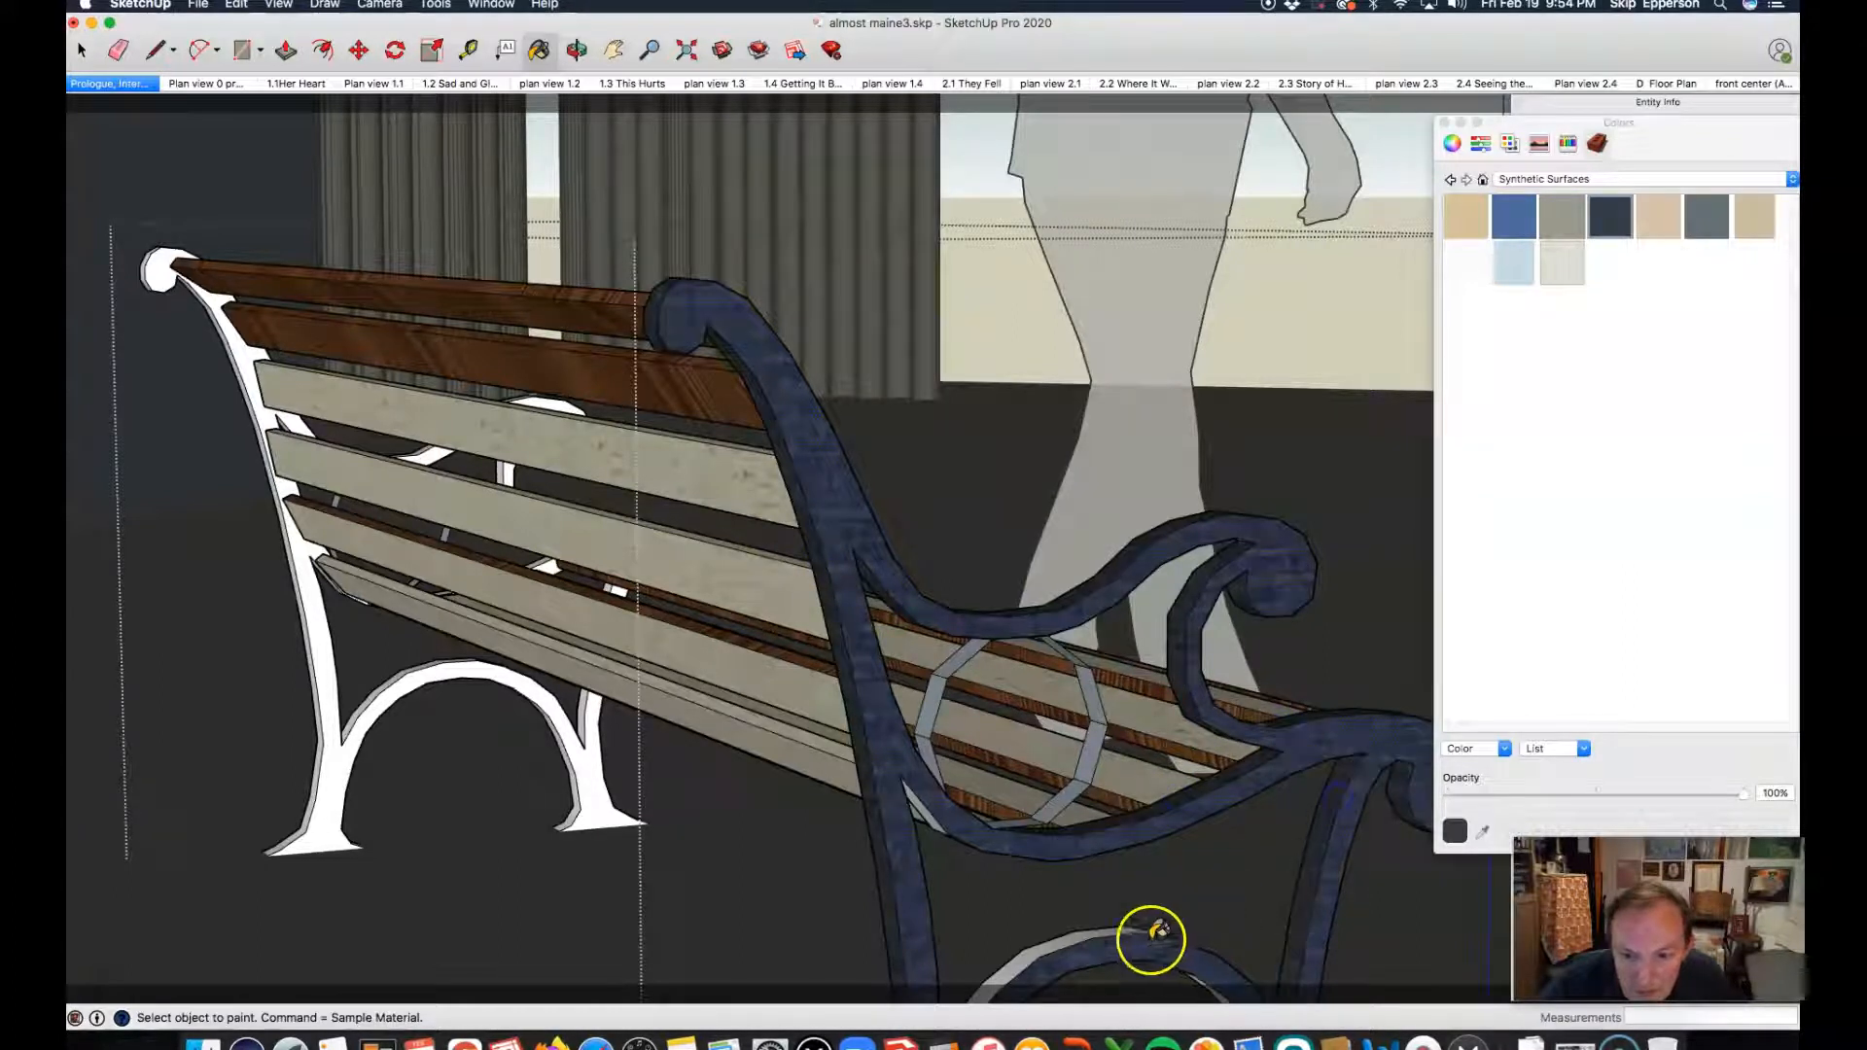
pyautogui.click(1092, 934)
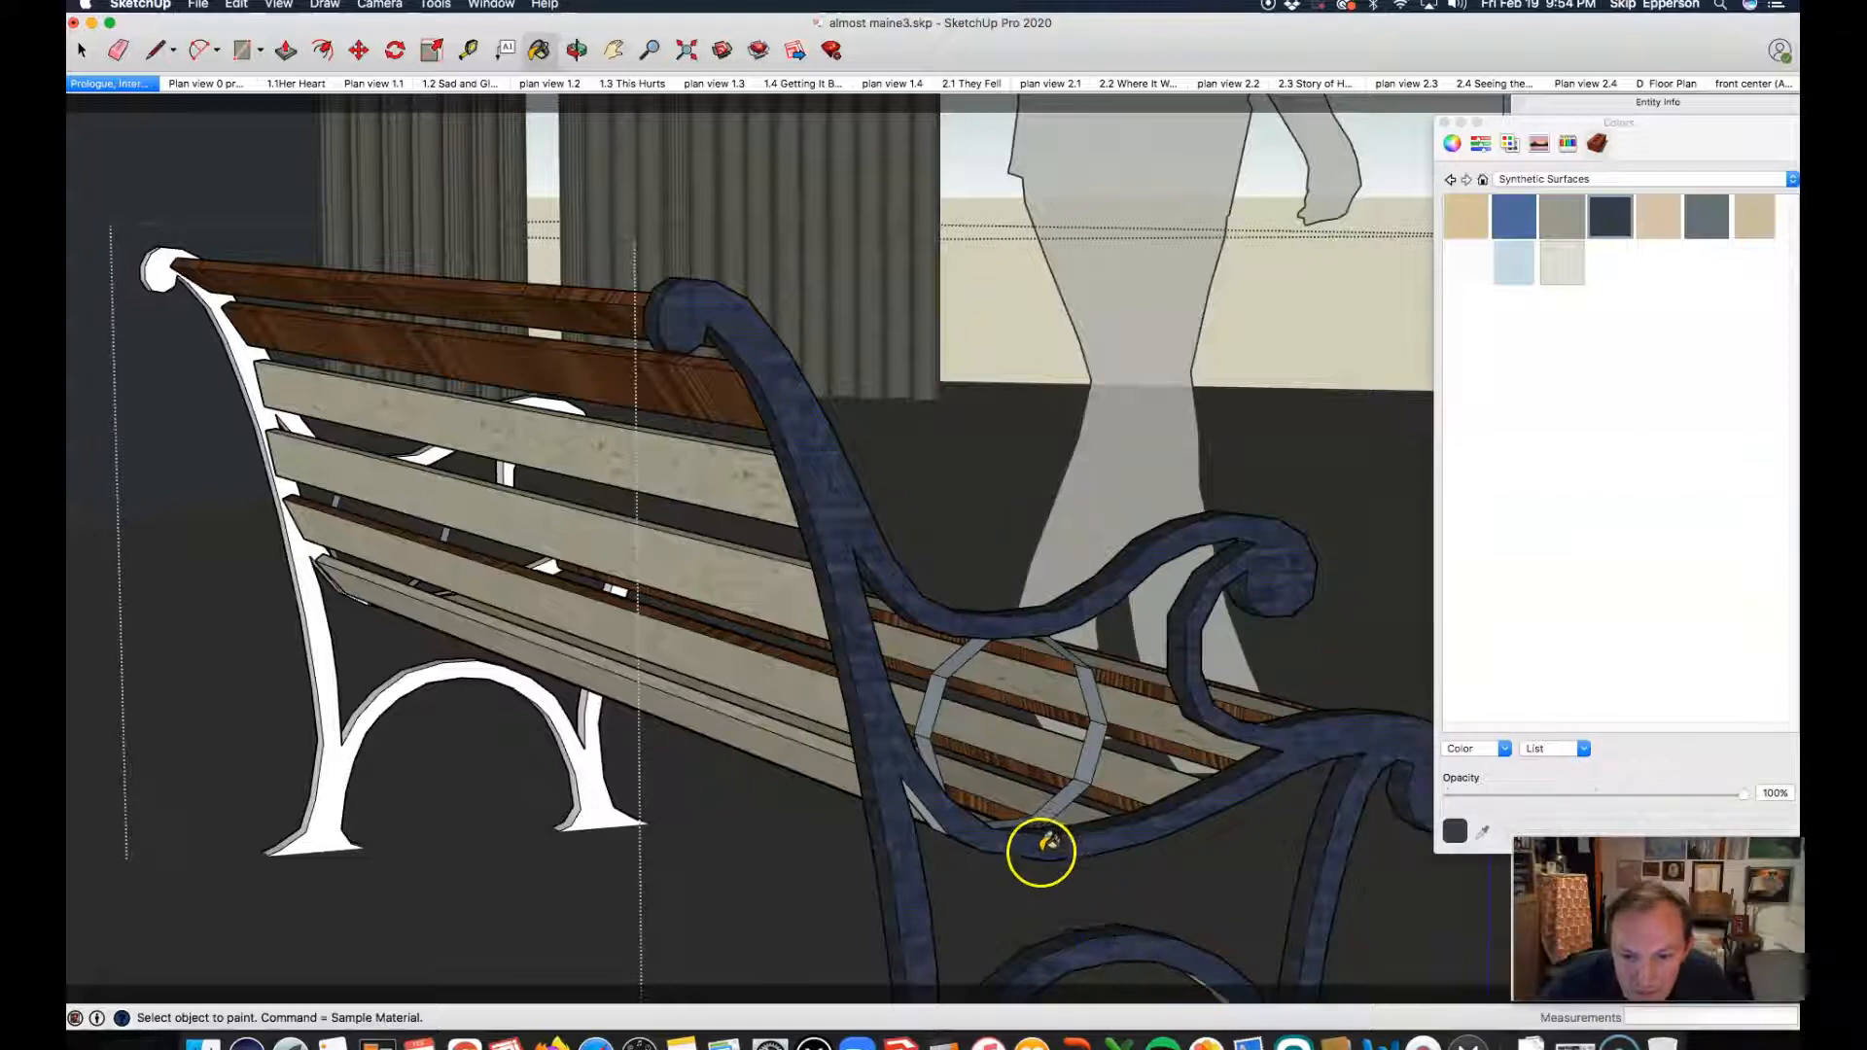
pyautogui.click(922, 804)
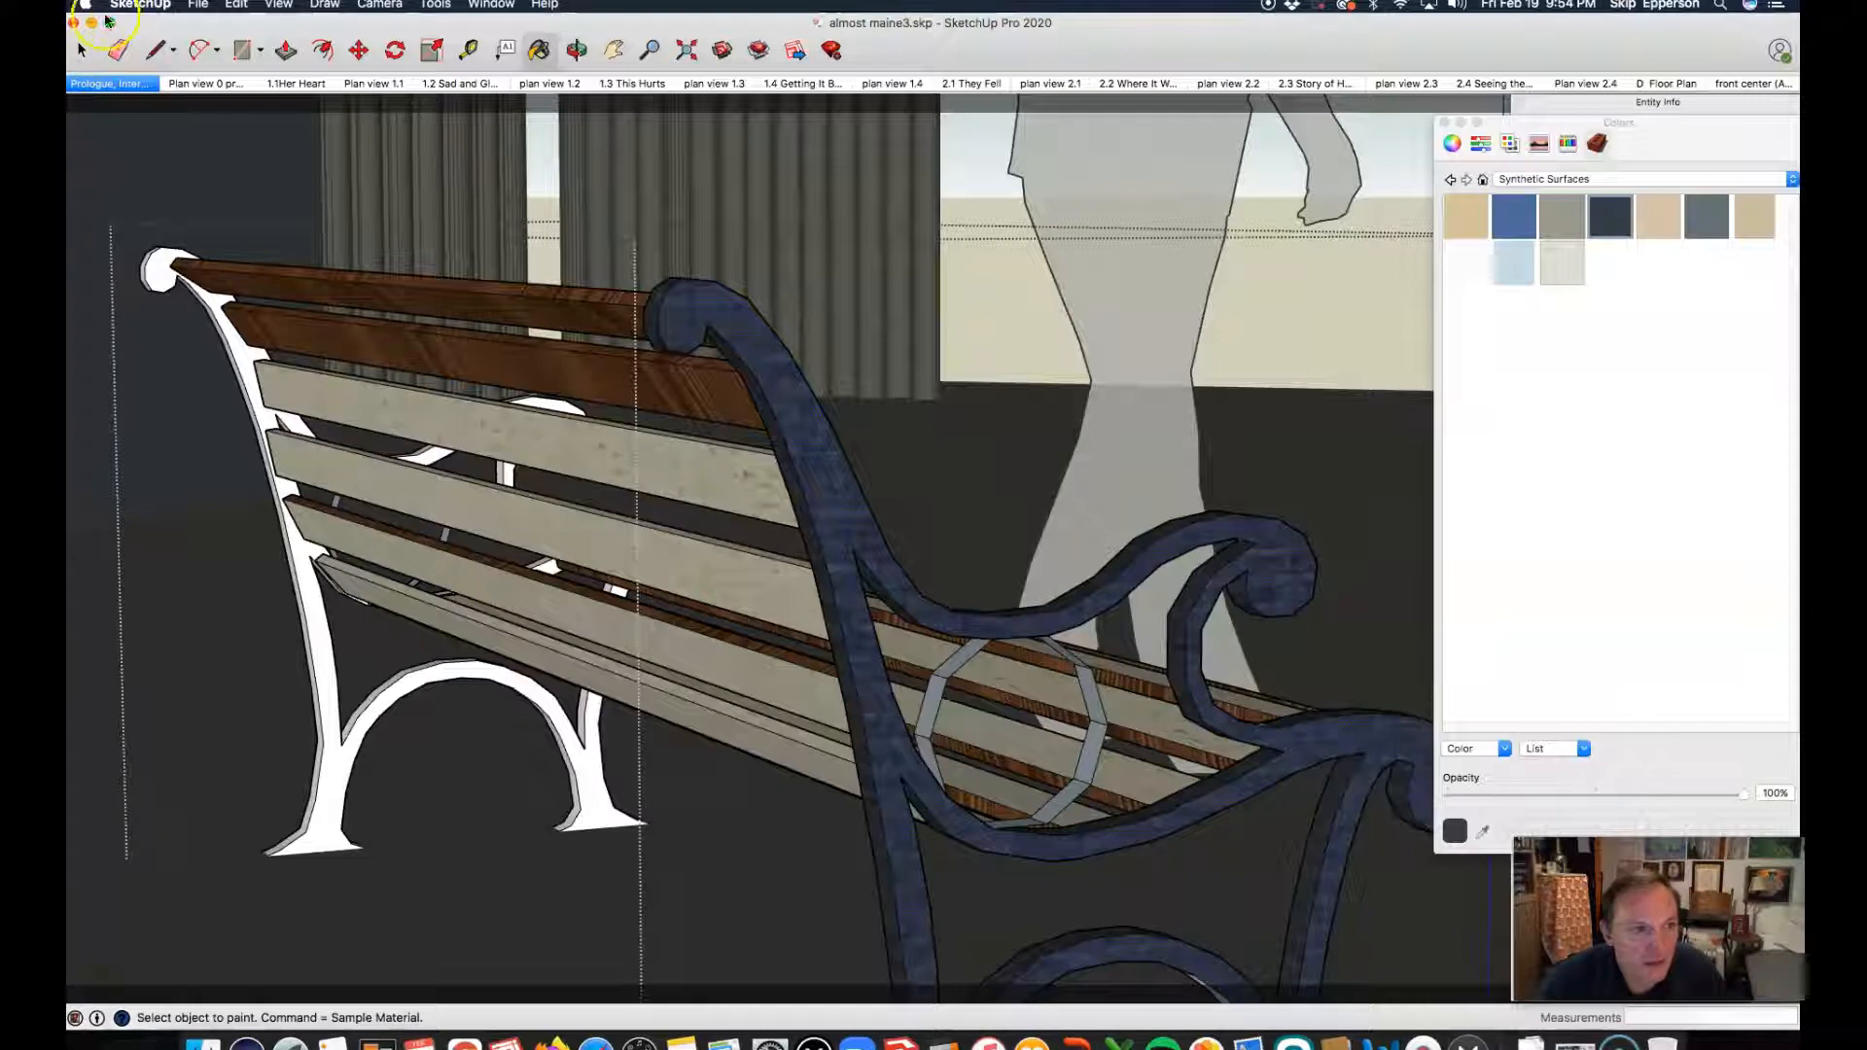
pyautogui.click(578, 51)
pyautogui.moveTo(1117, 500); pyautogui.dragTo(709, 376)
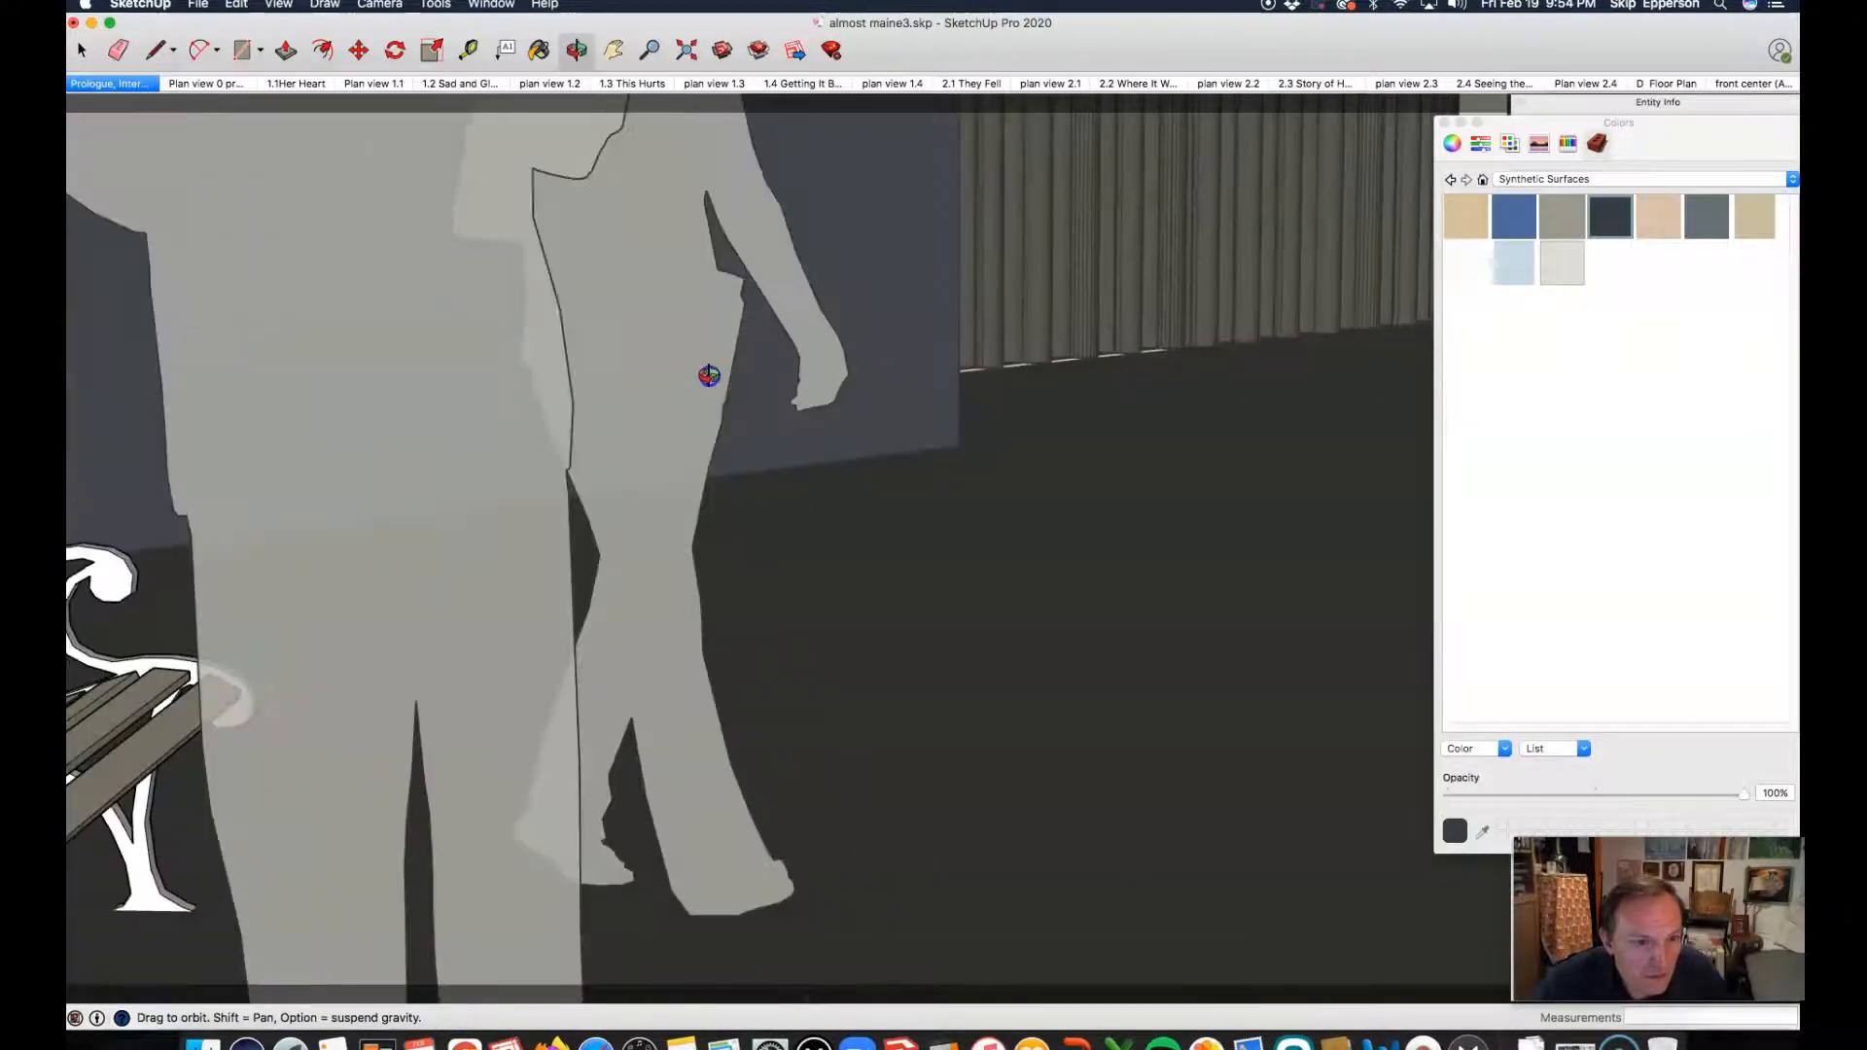
pyautogui.moveTo(1118, 467); pyautogui.dragTo(851, 472)
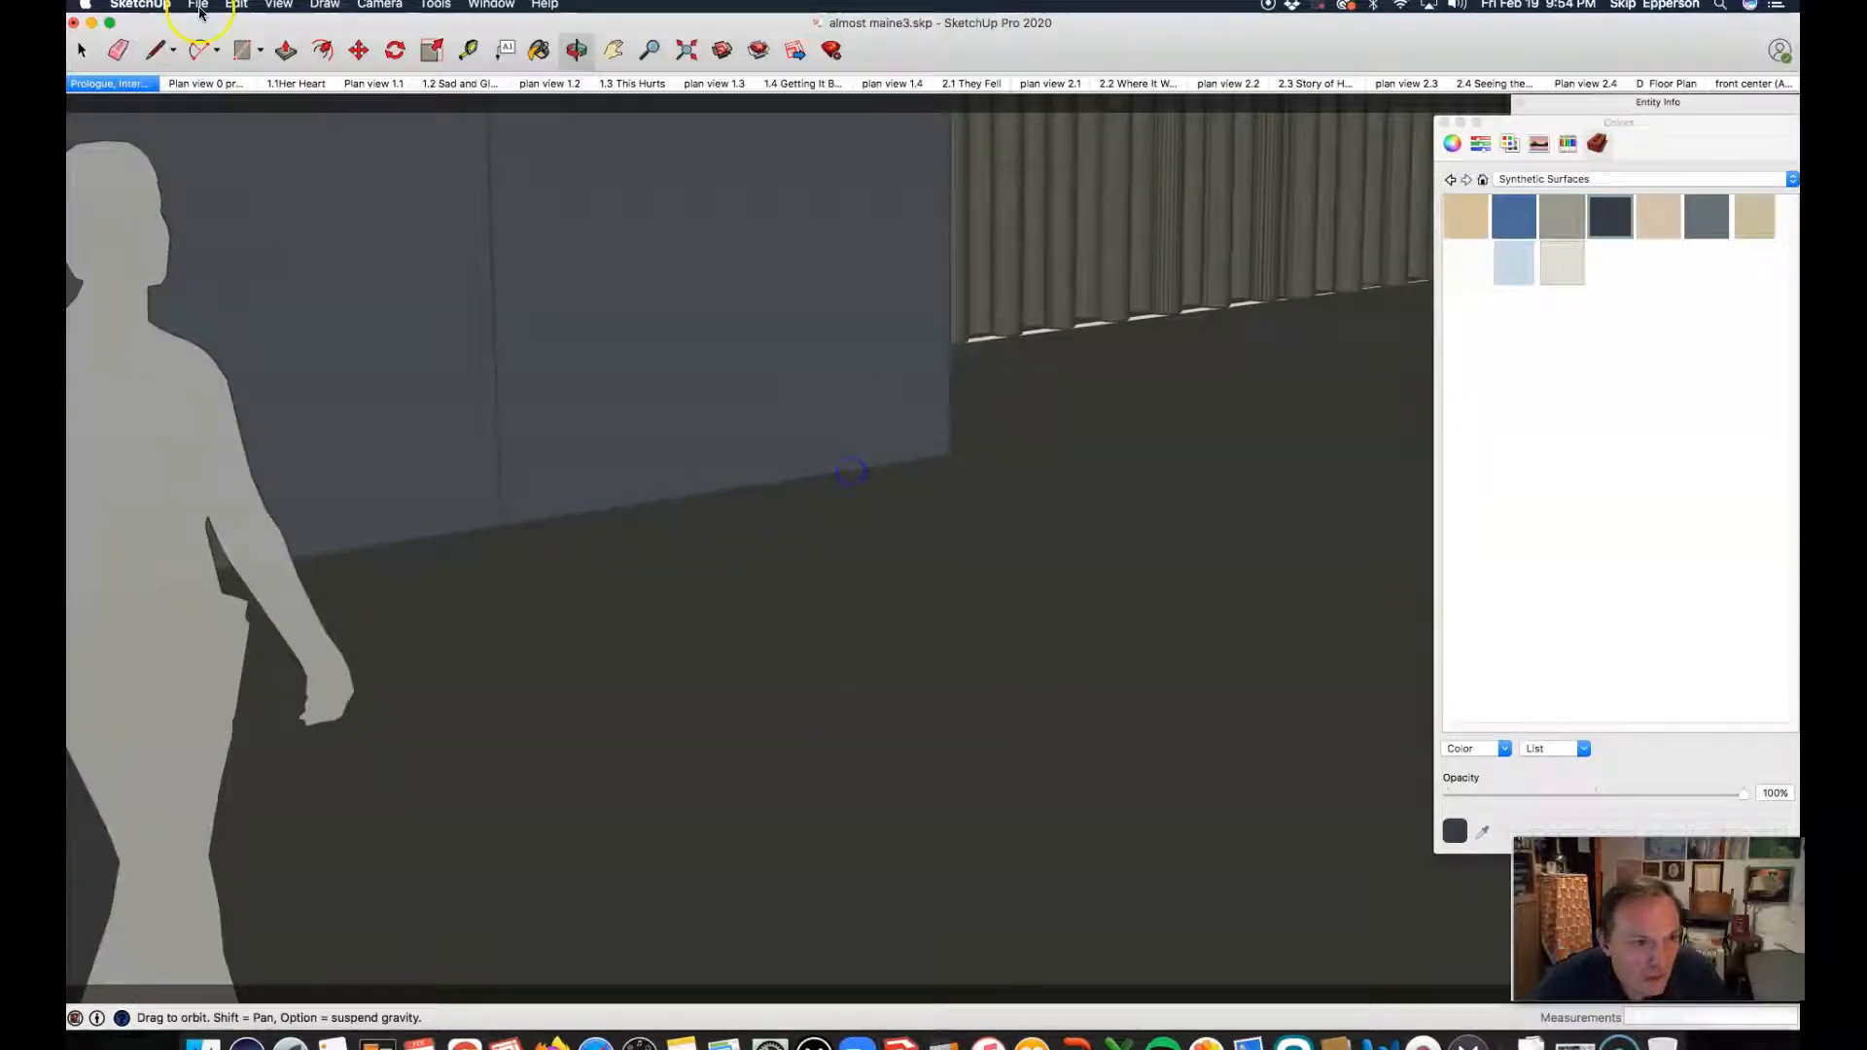
# Step: Return to the Prologue scene and paint the same end frame's inner face and the armrest's underside dark navy
pyautogui.click(129, 89)
pyautogui.moveTo(697, 693); pyautogui.dragTo(367, 784)
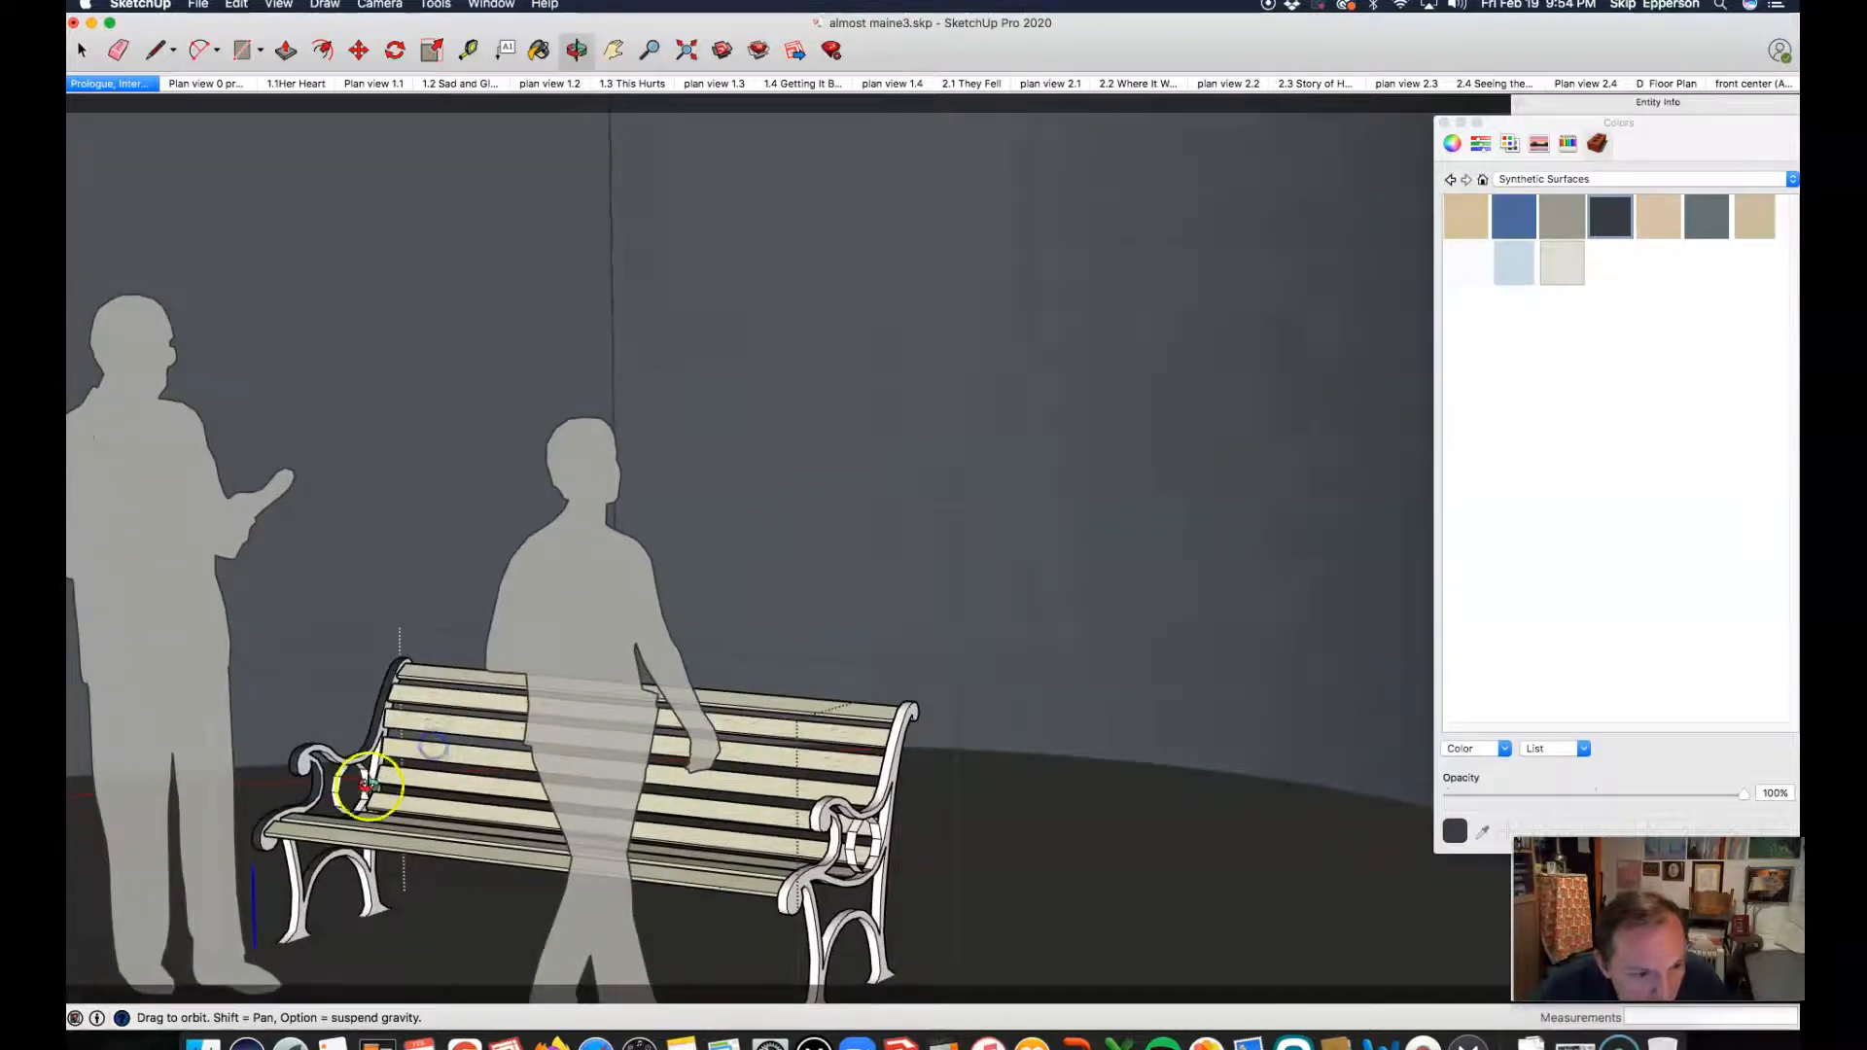
pyautogui.scroll(10, 367, 784)
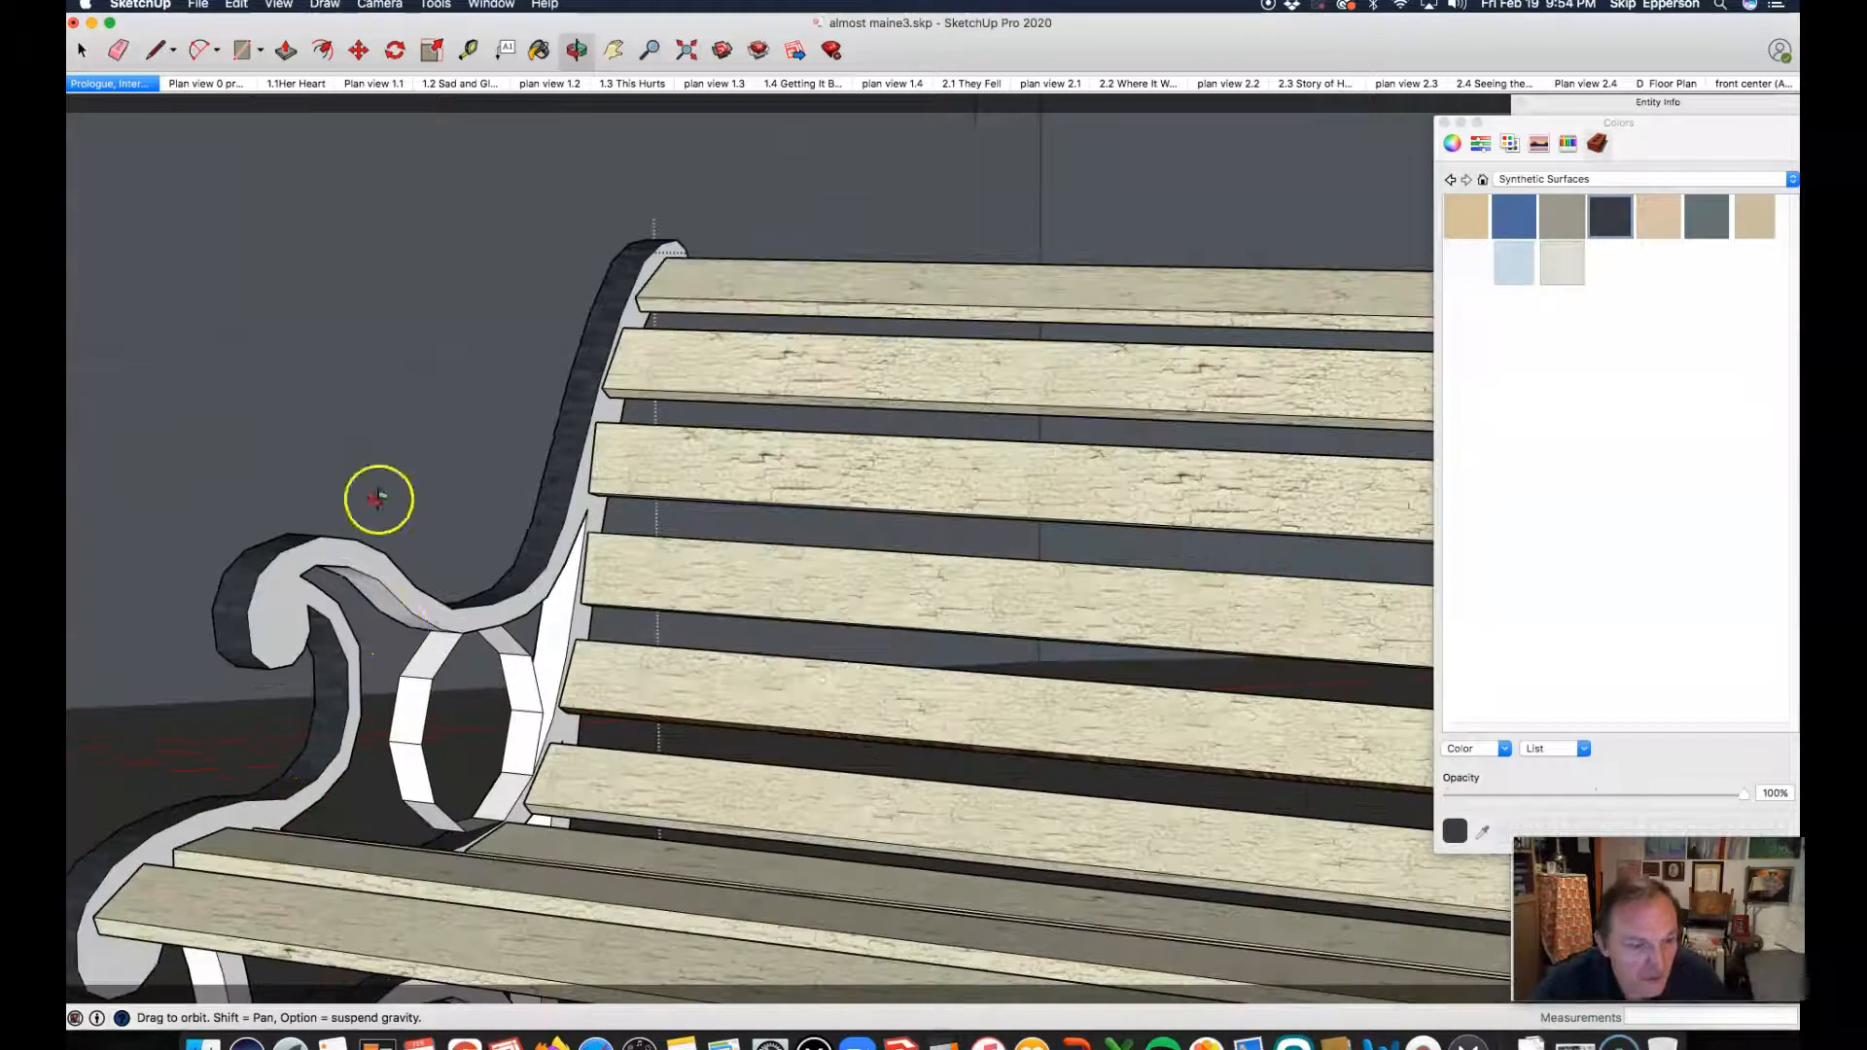
pyautogui.press('b')
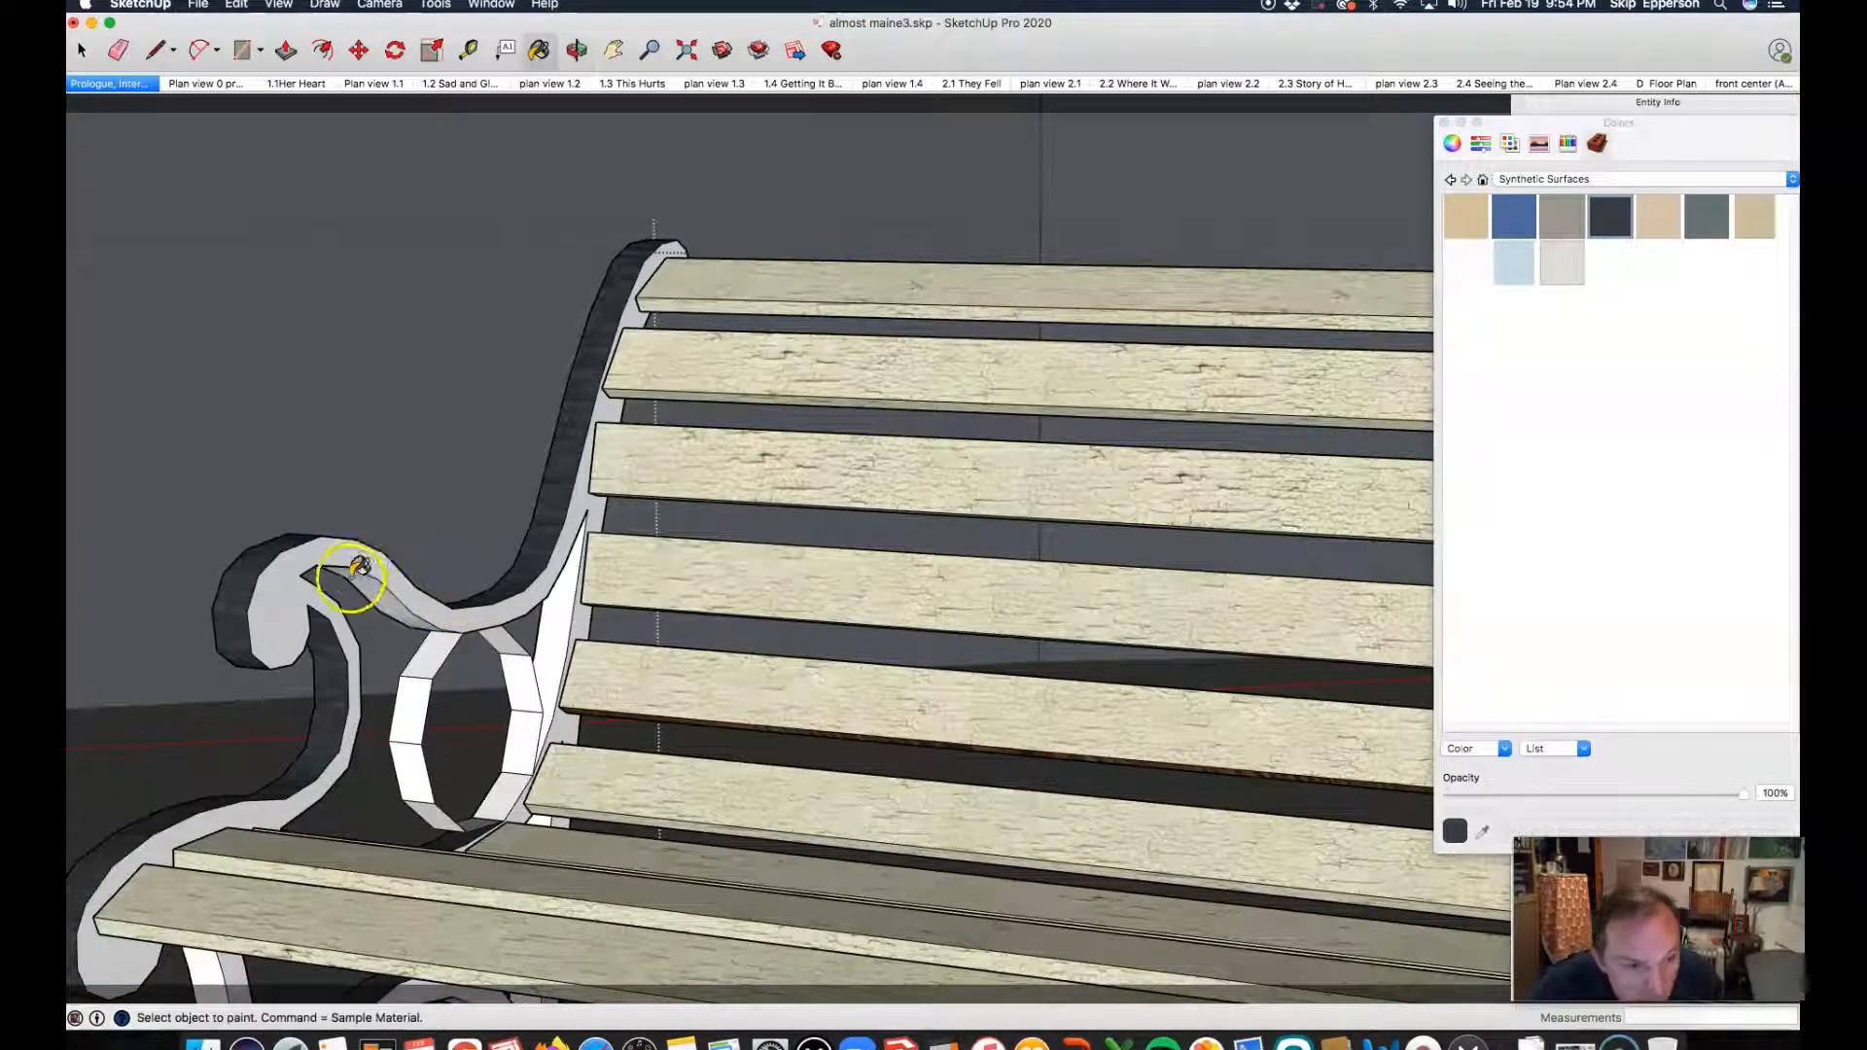
pyautogui.click(363, 561)
pyautogui.click(377, 583)
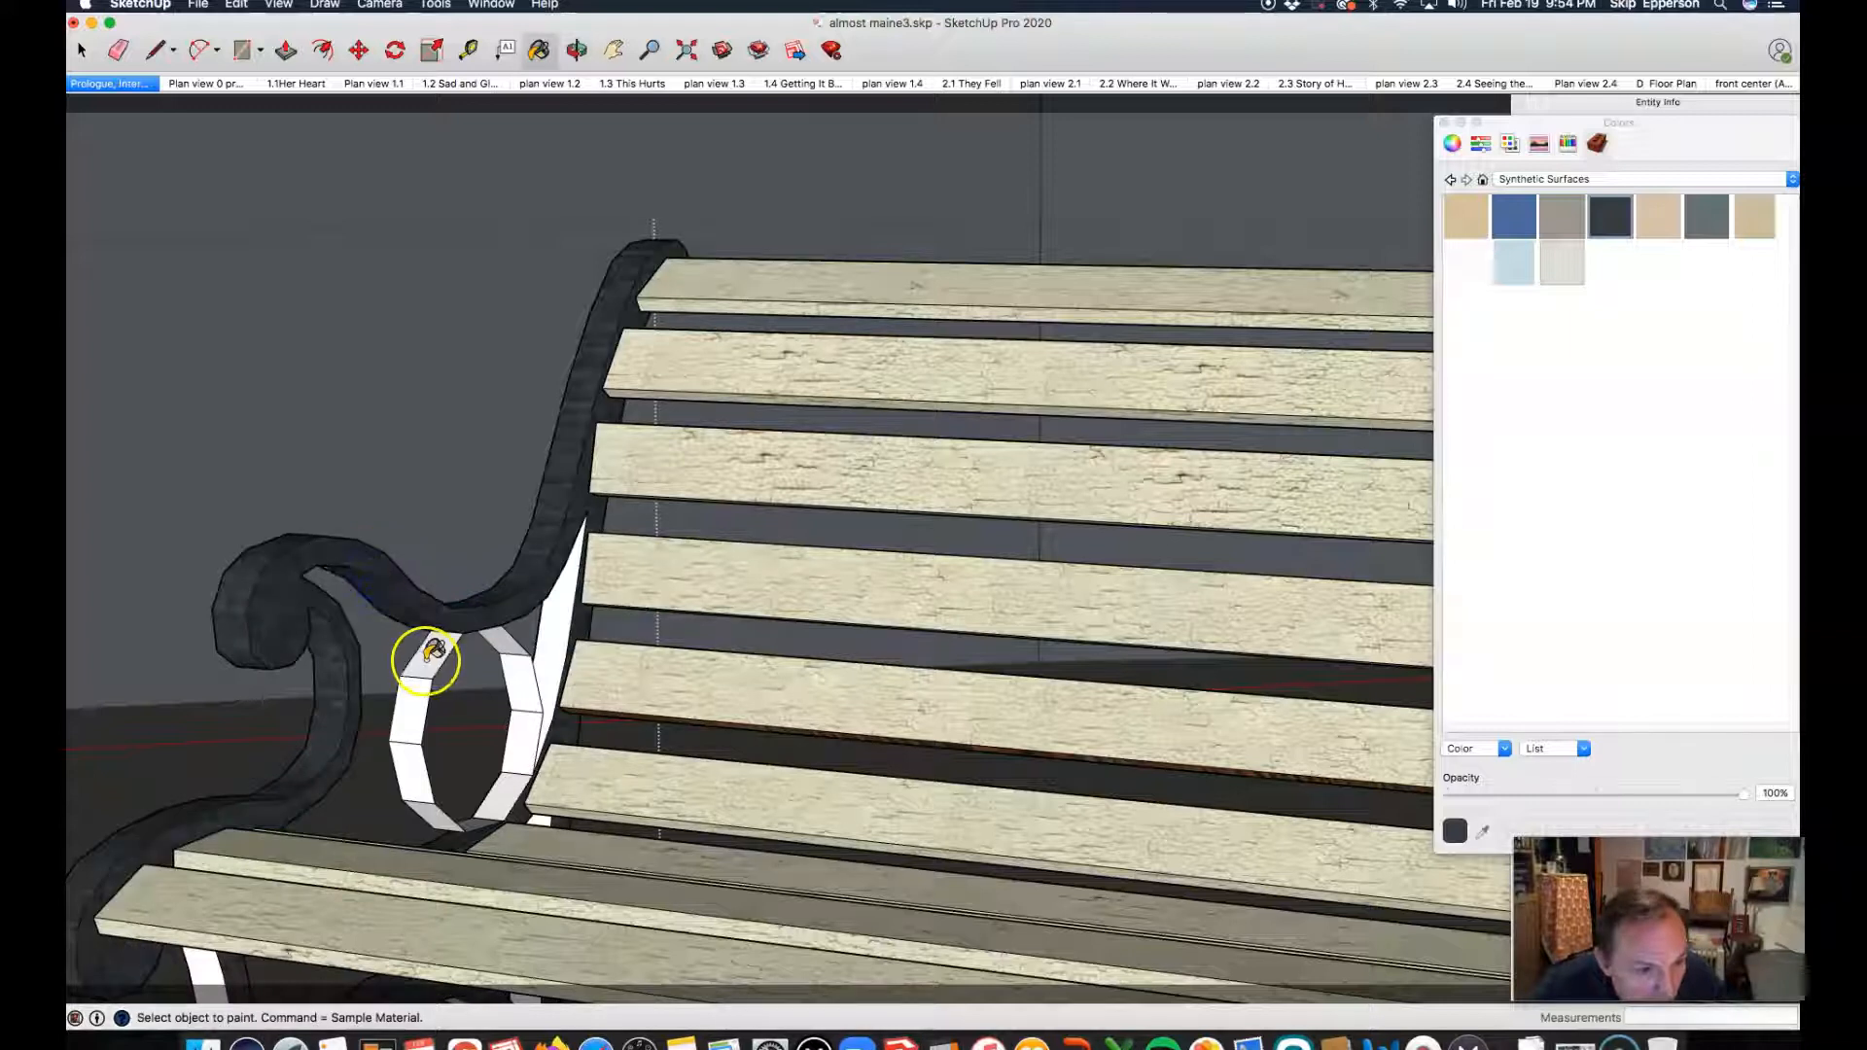
# Step: Paint the near end frame's inner upright and all its remaining white faces dark navy, including the oval ring under the armrest
pyautogui.click(550, 642)
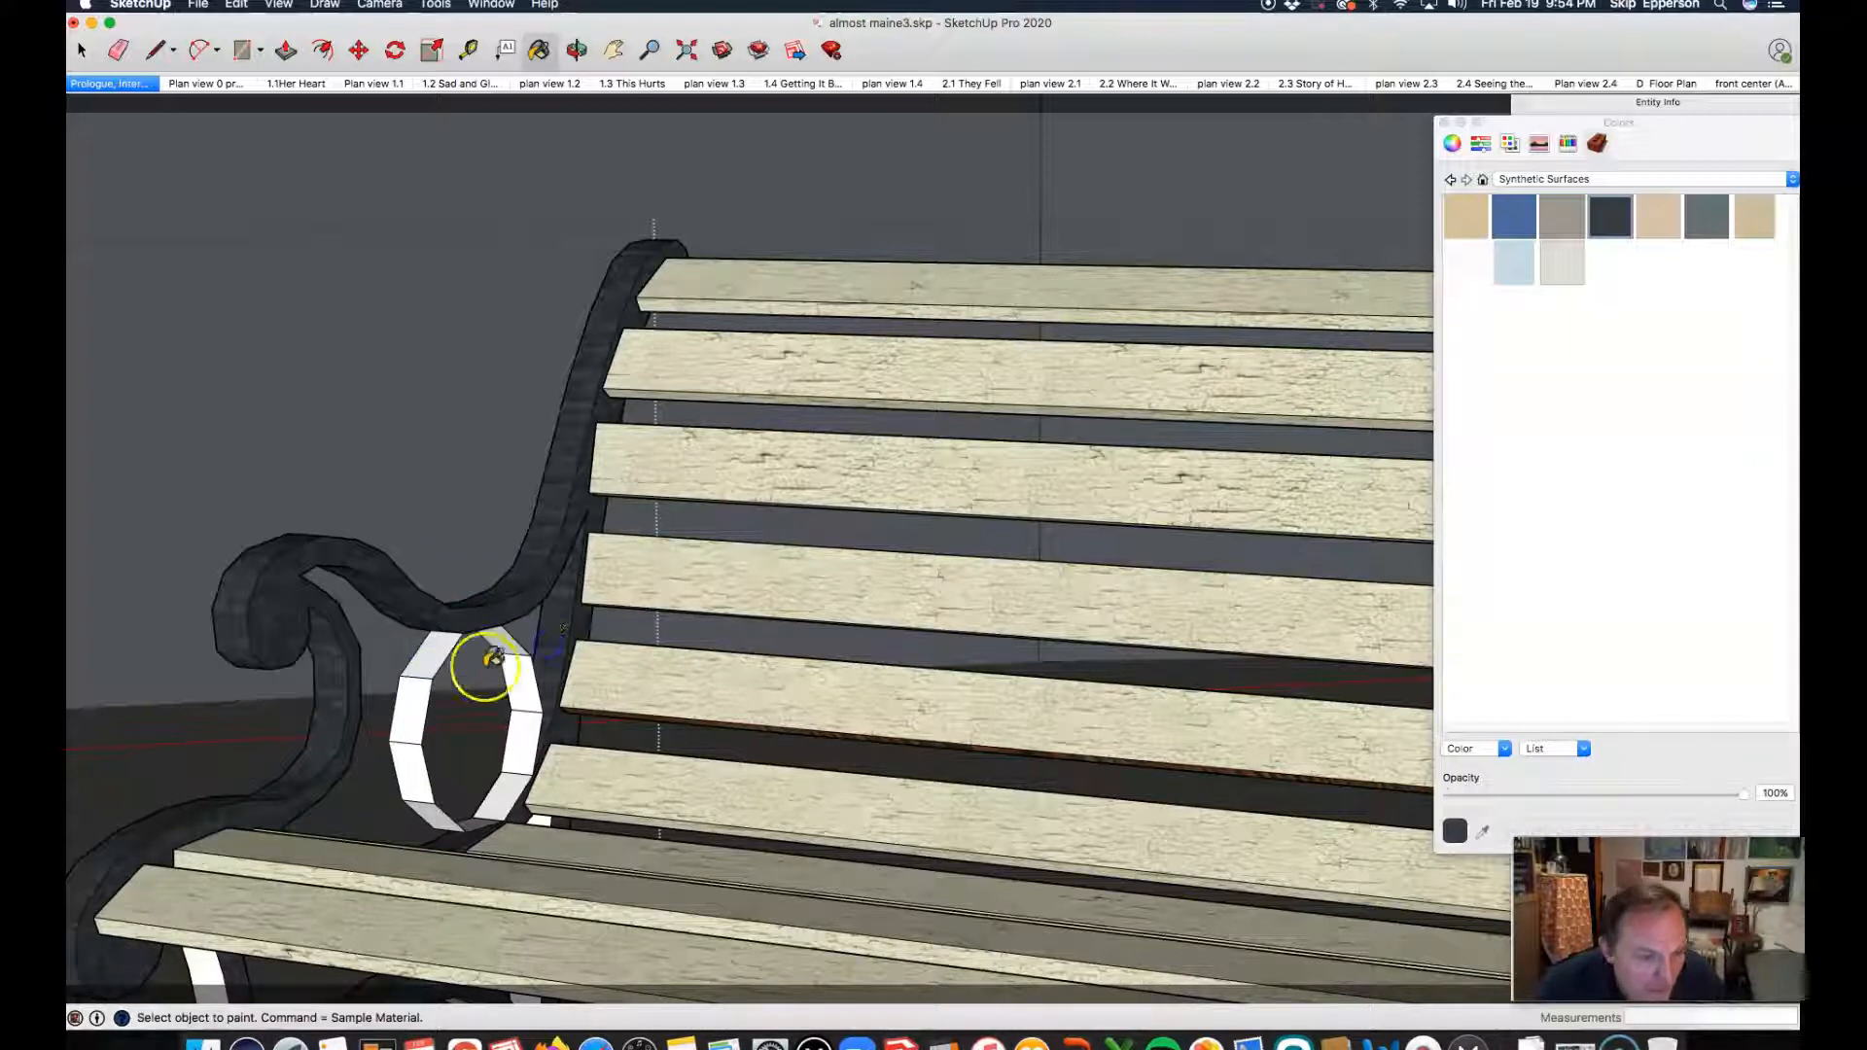
pyautogui.press('space')
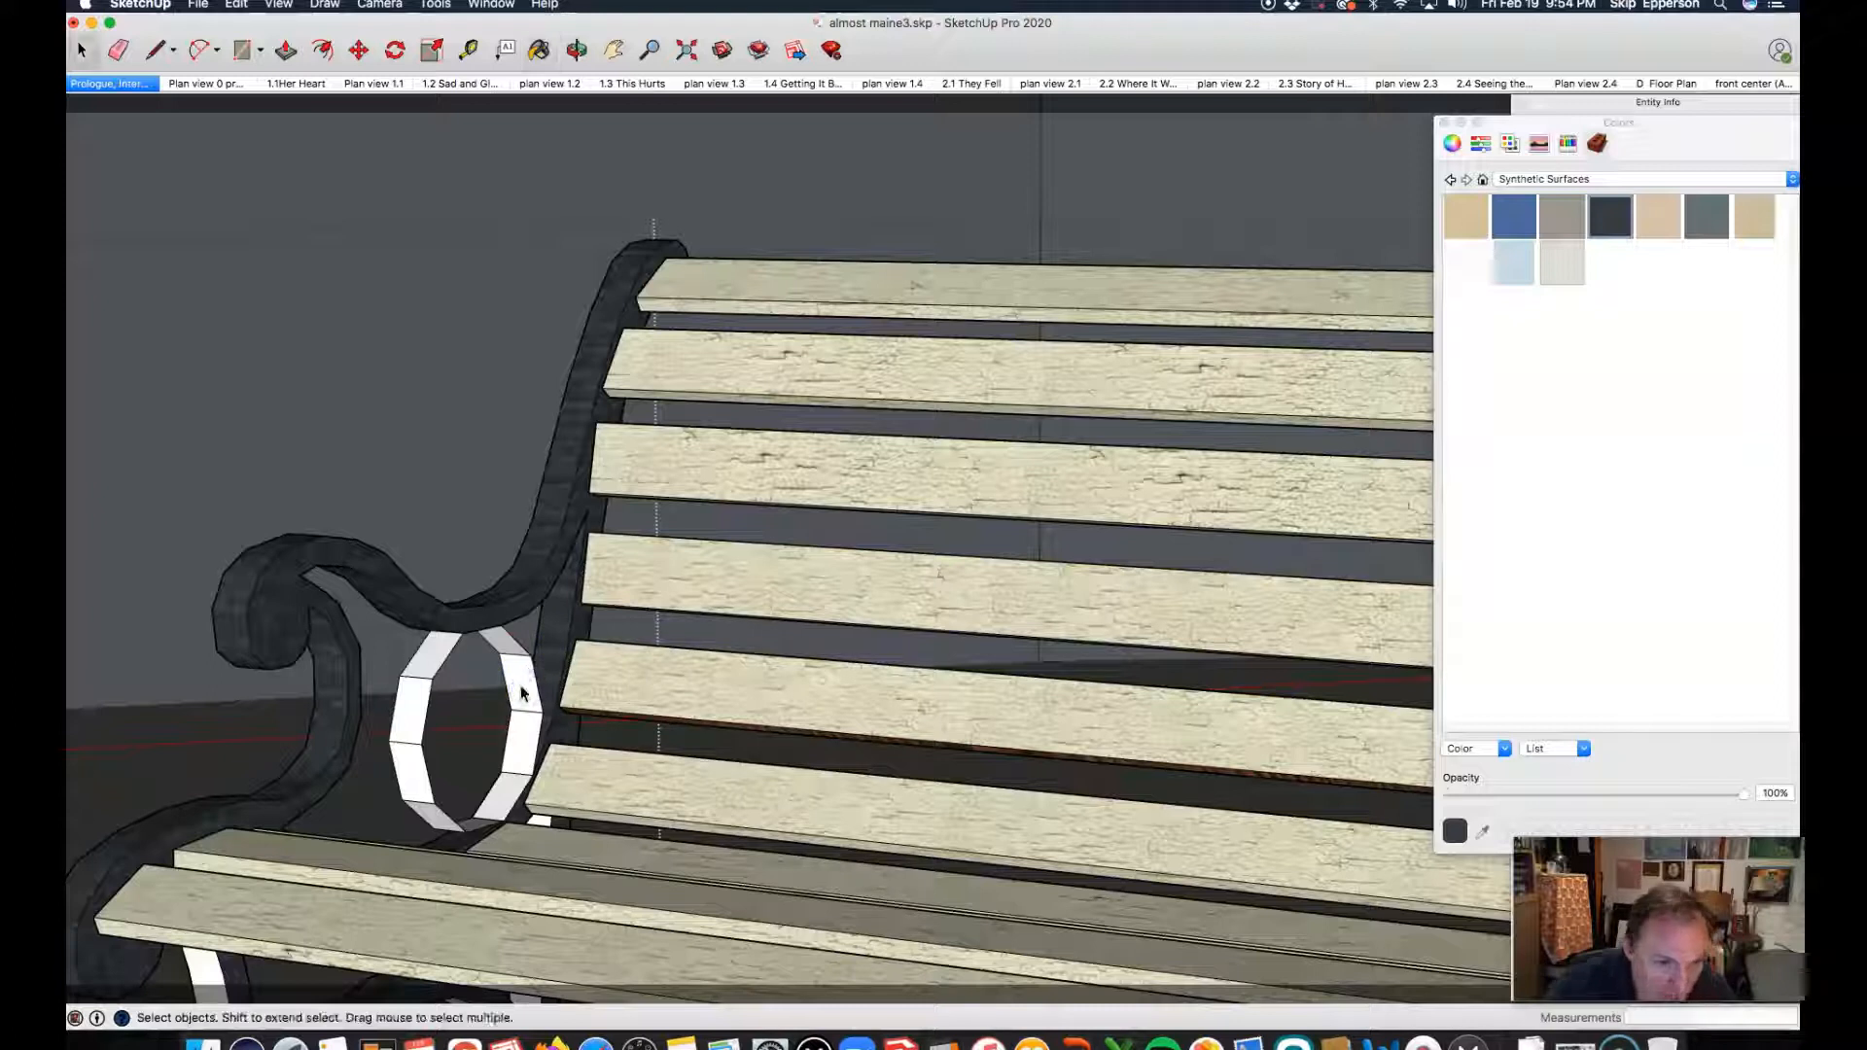
pyautogui.press('b')
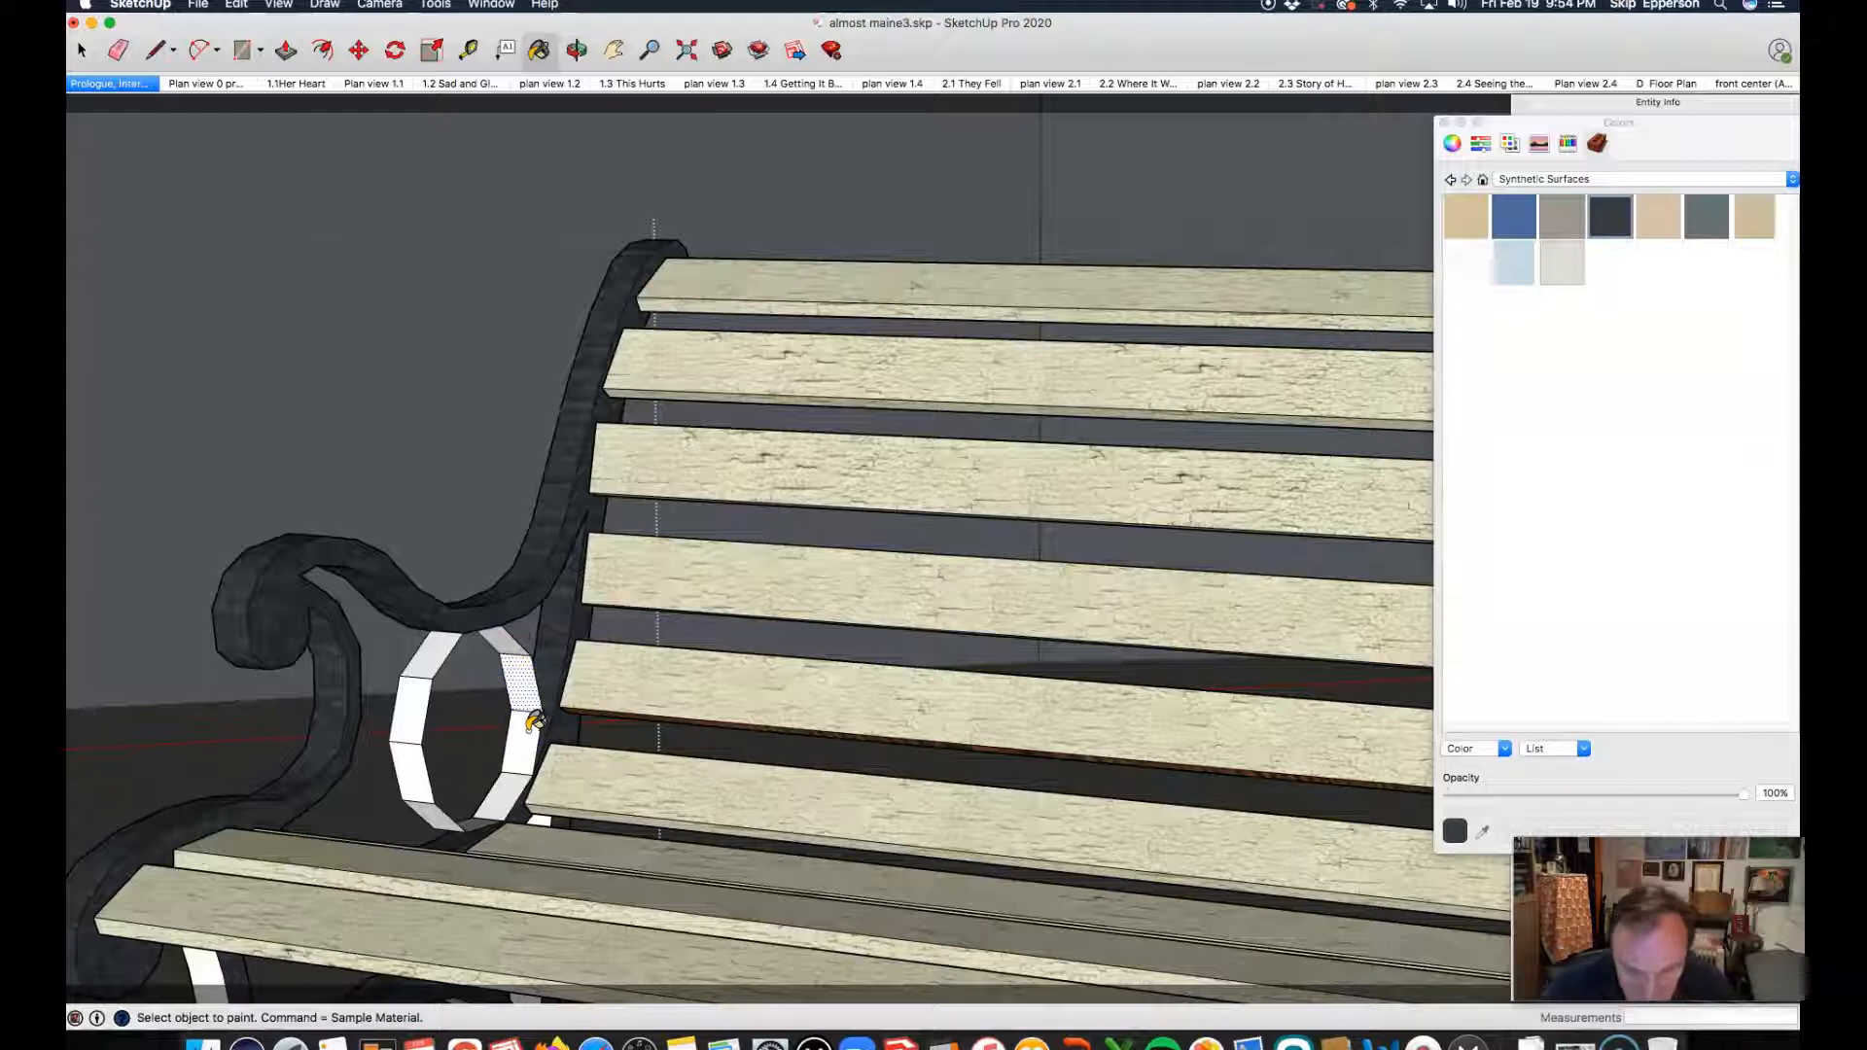
pyautogui.press('space')
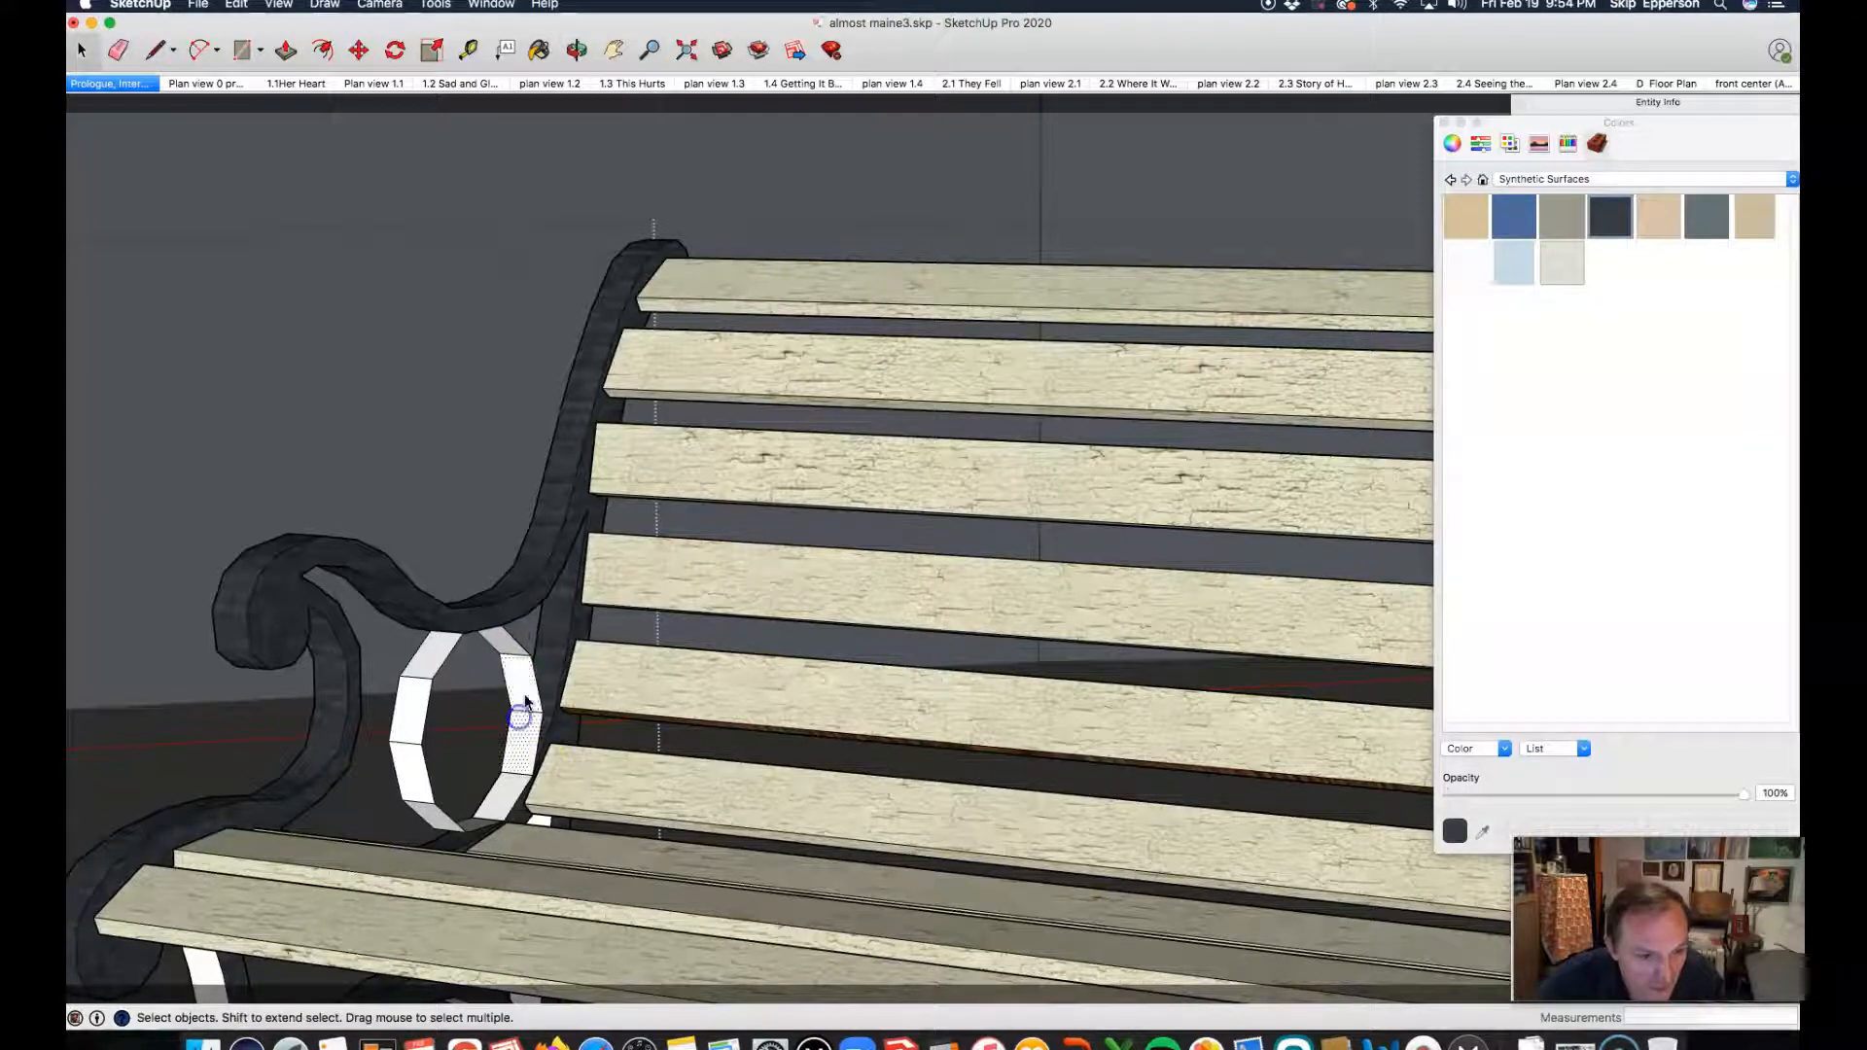
pyautogui.press('b')
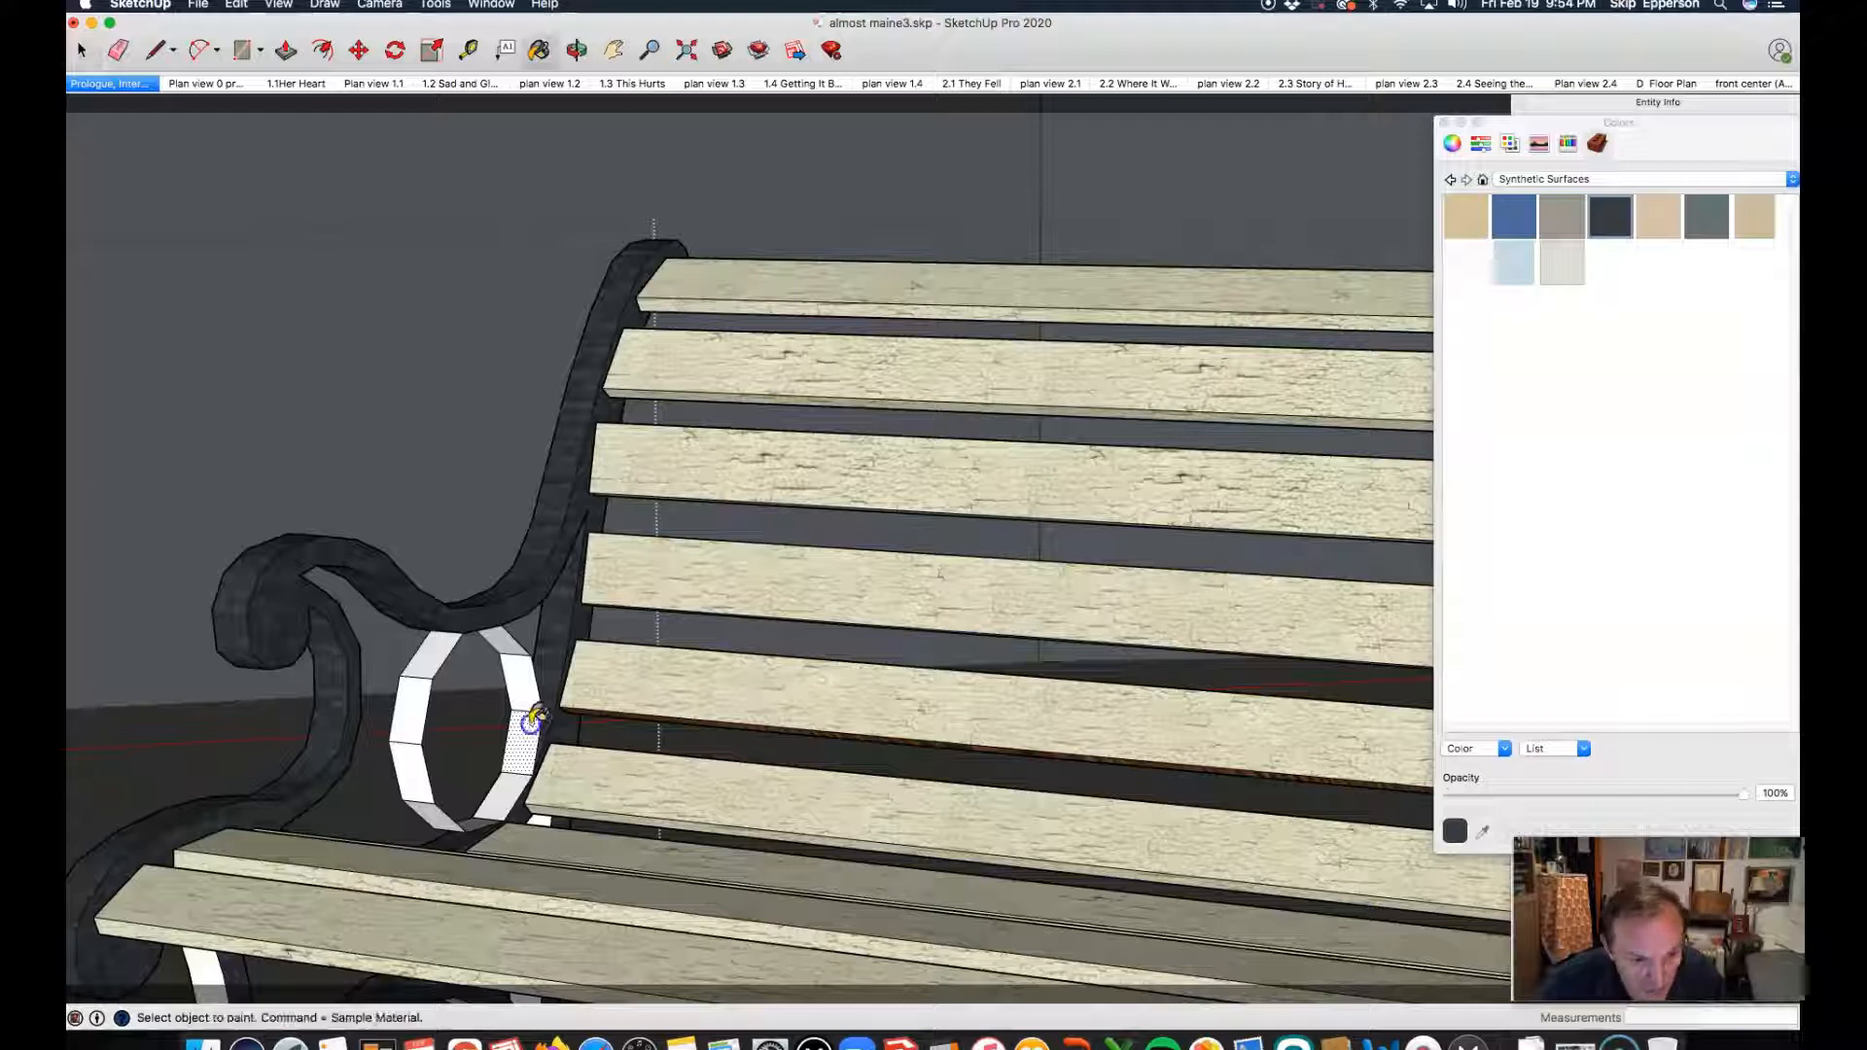
pyautogui.press('space')
pyautogui.click(522, 688)
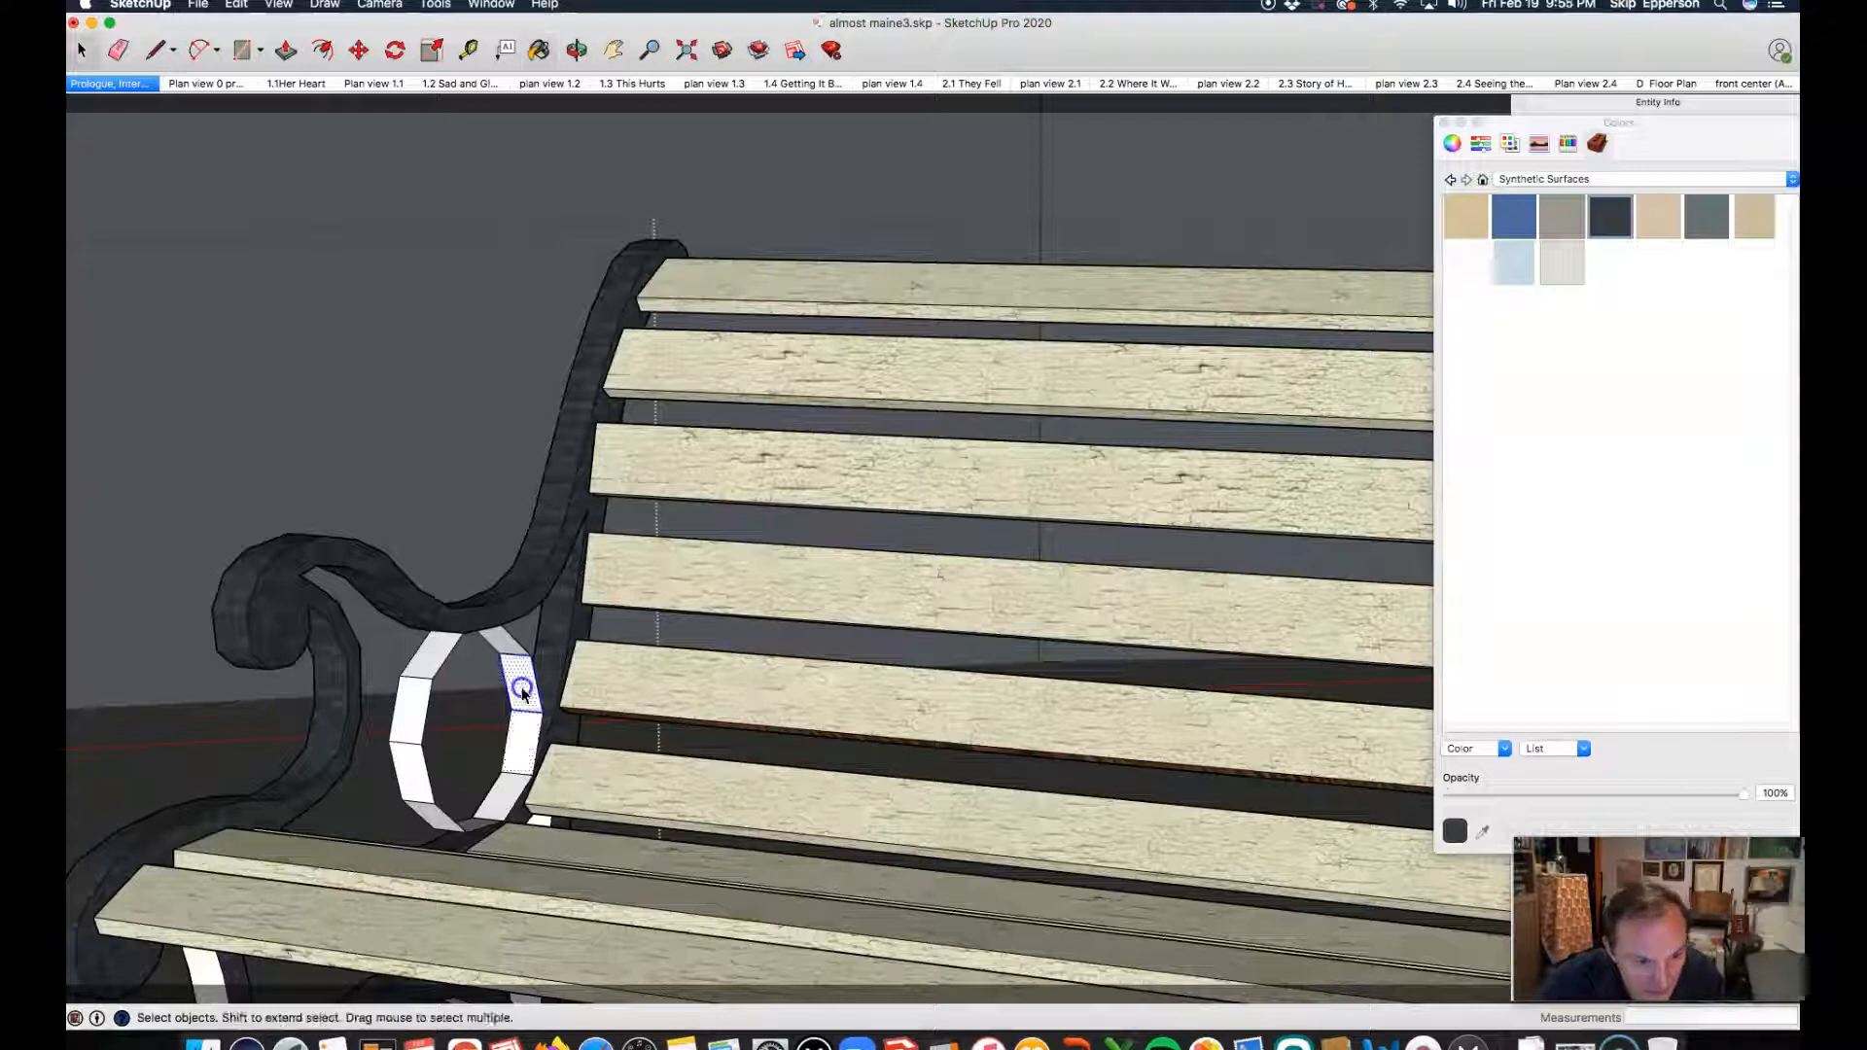
pyautogui.tripleClick(523, 691)
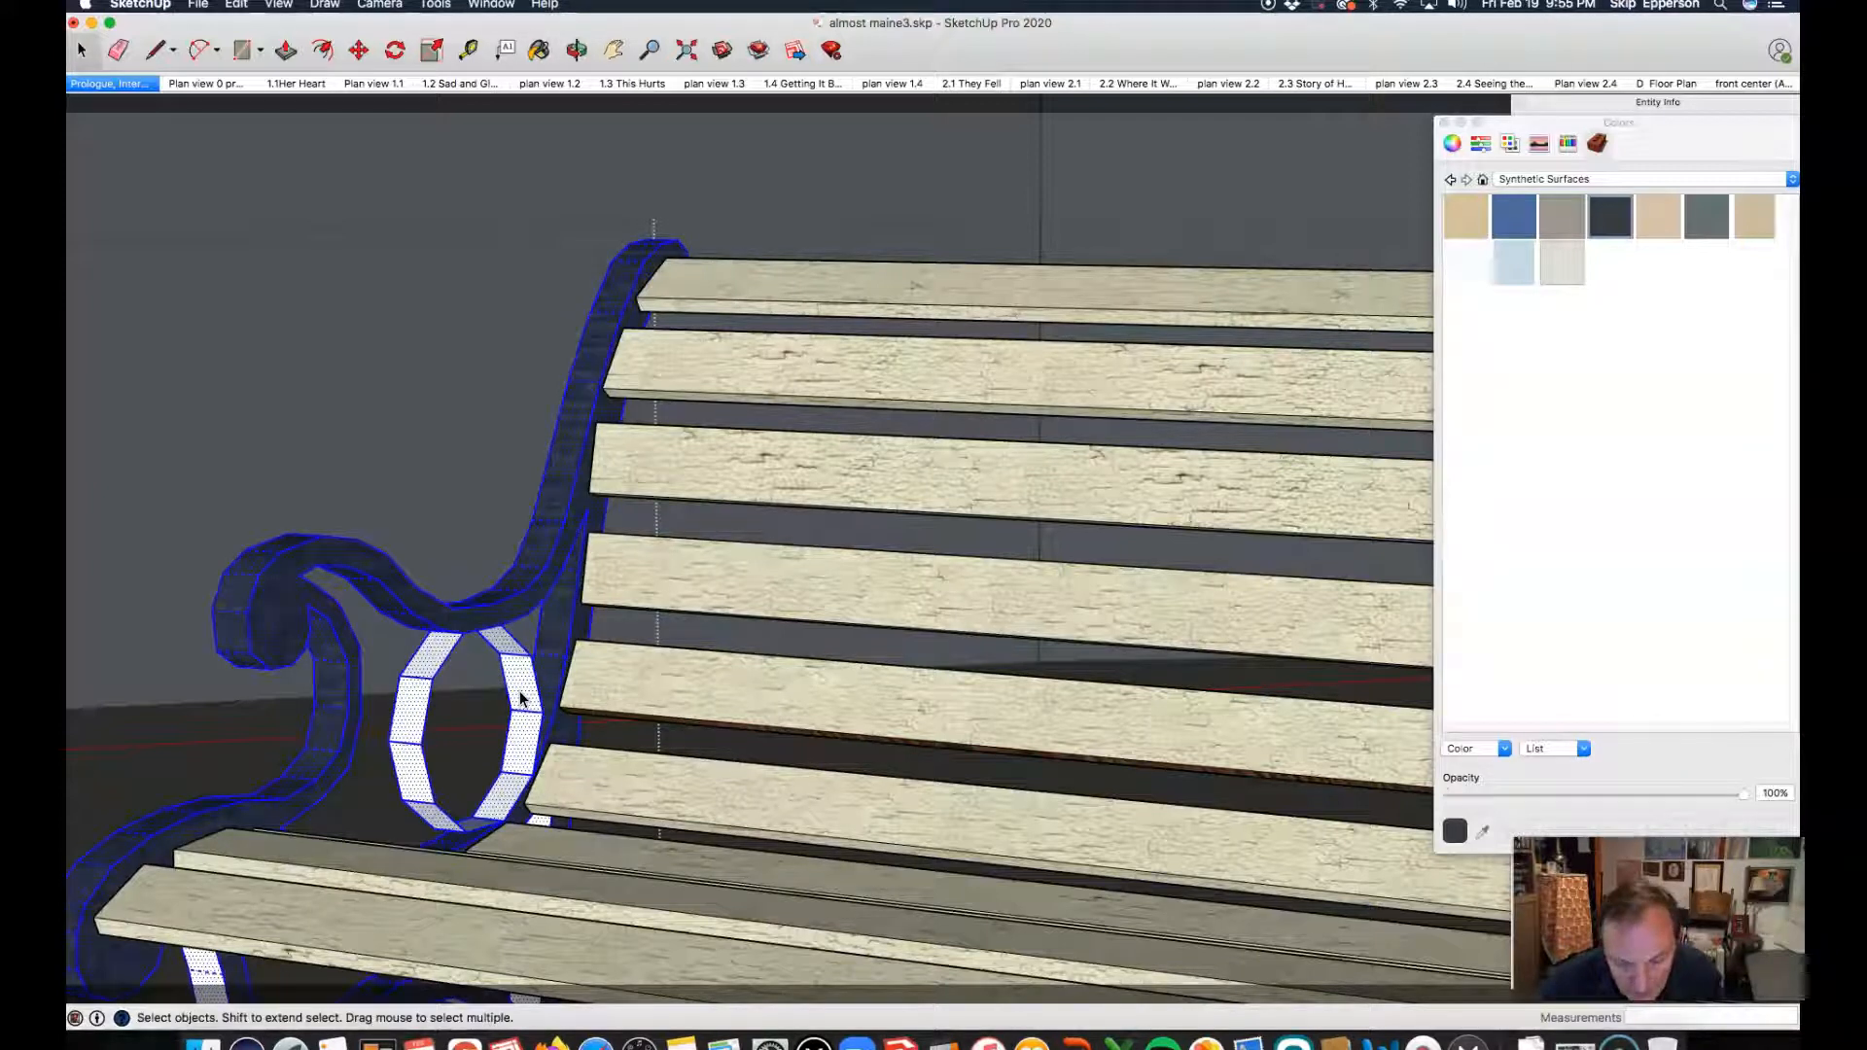
pyautogui.press('b')
pyautogui.click(520, 696)
# Step: Paint the entire white end frame at the bench's opposite end dark navy and exit the bench component
pyautogui.scroll(-3, 490, 750)
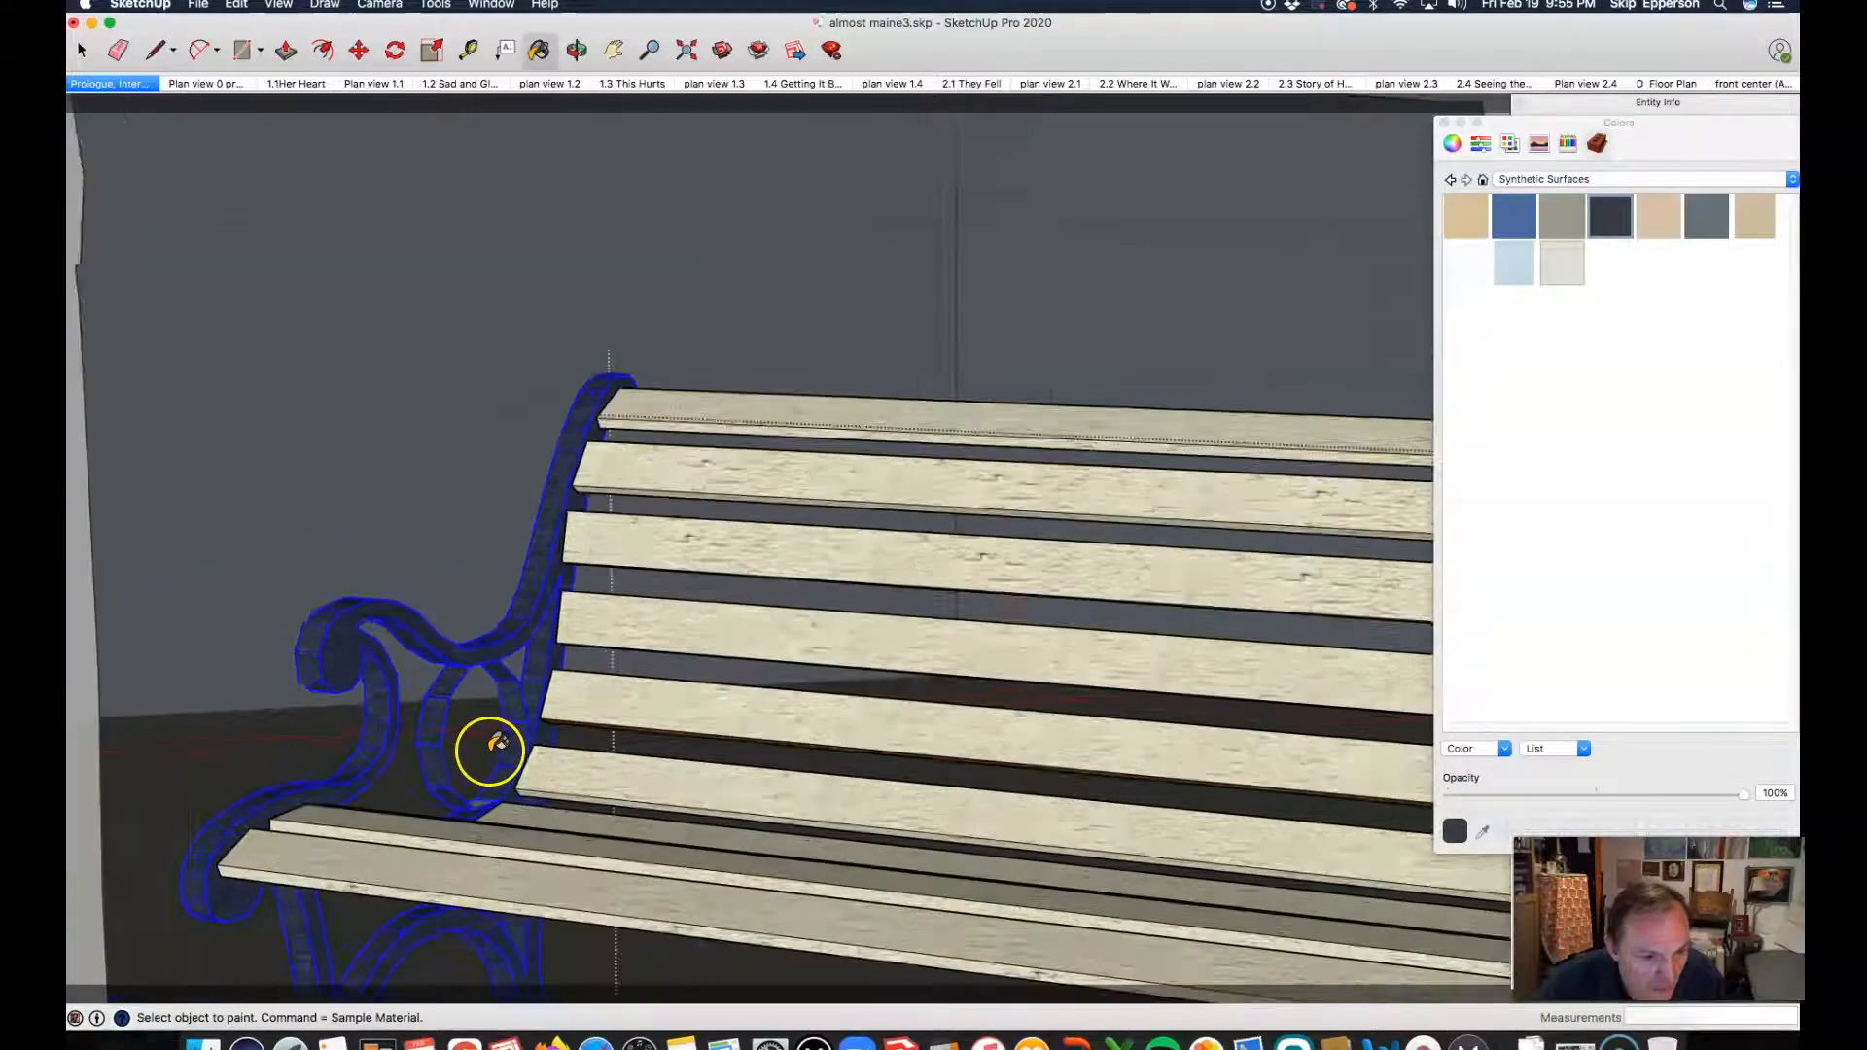
pyautogui.scroll(-3, 481, 744)
pyautogui.scroll(-3, 396, 748)
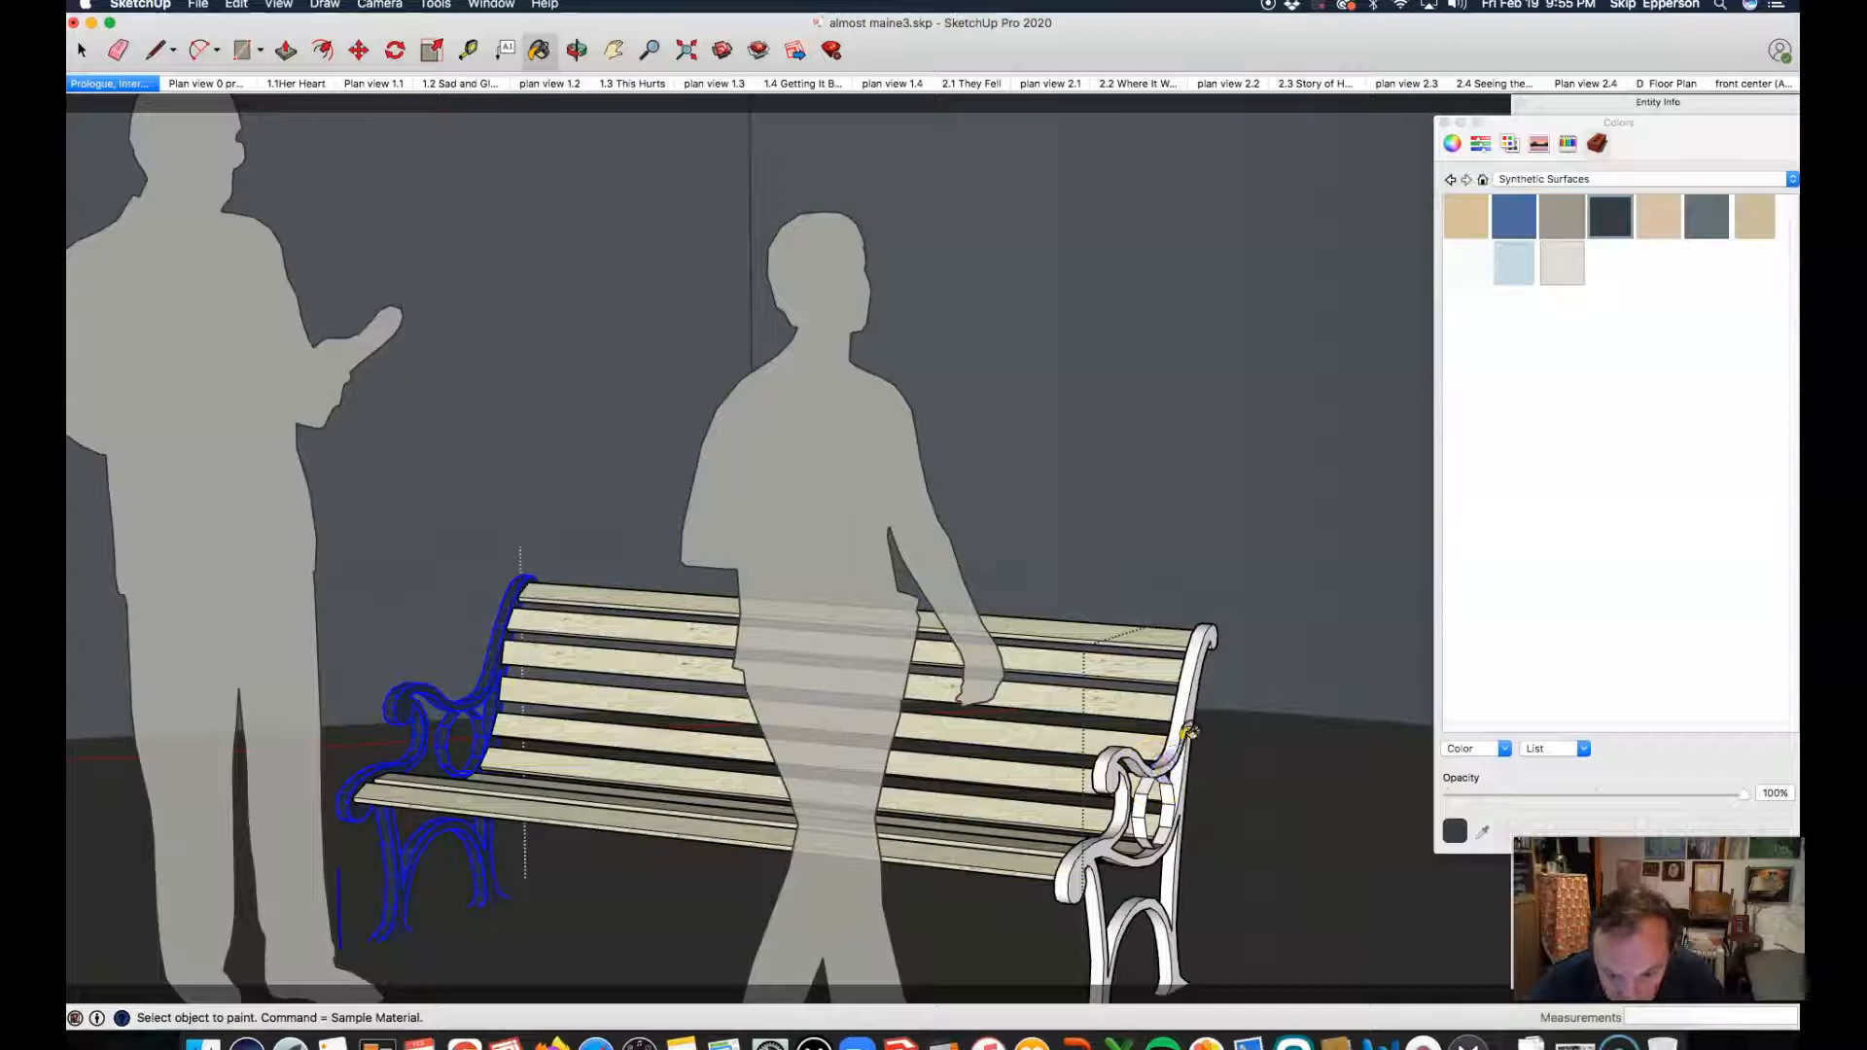
pyautogui.click(1172, 747)
pyautogui.press('space')
pyautogui.click(1170, 764)
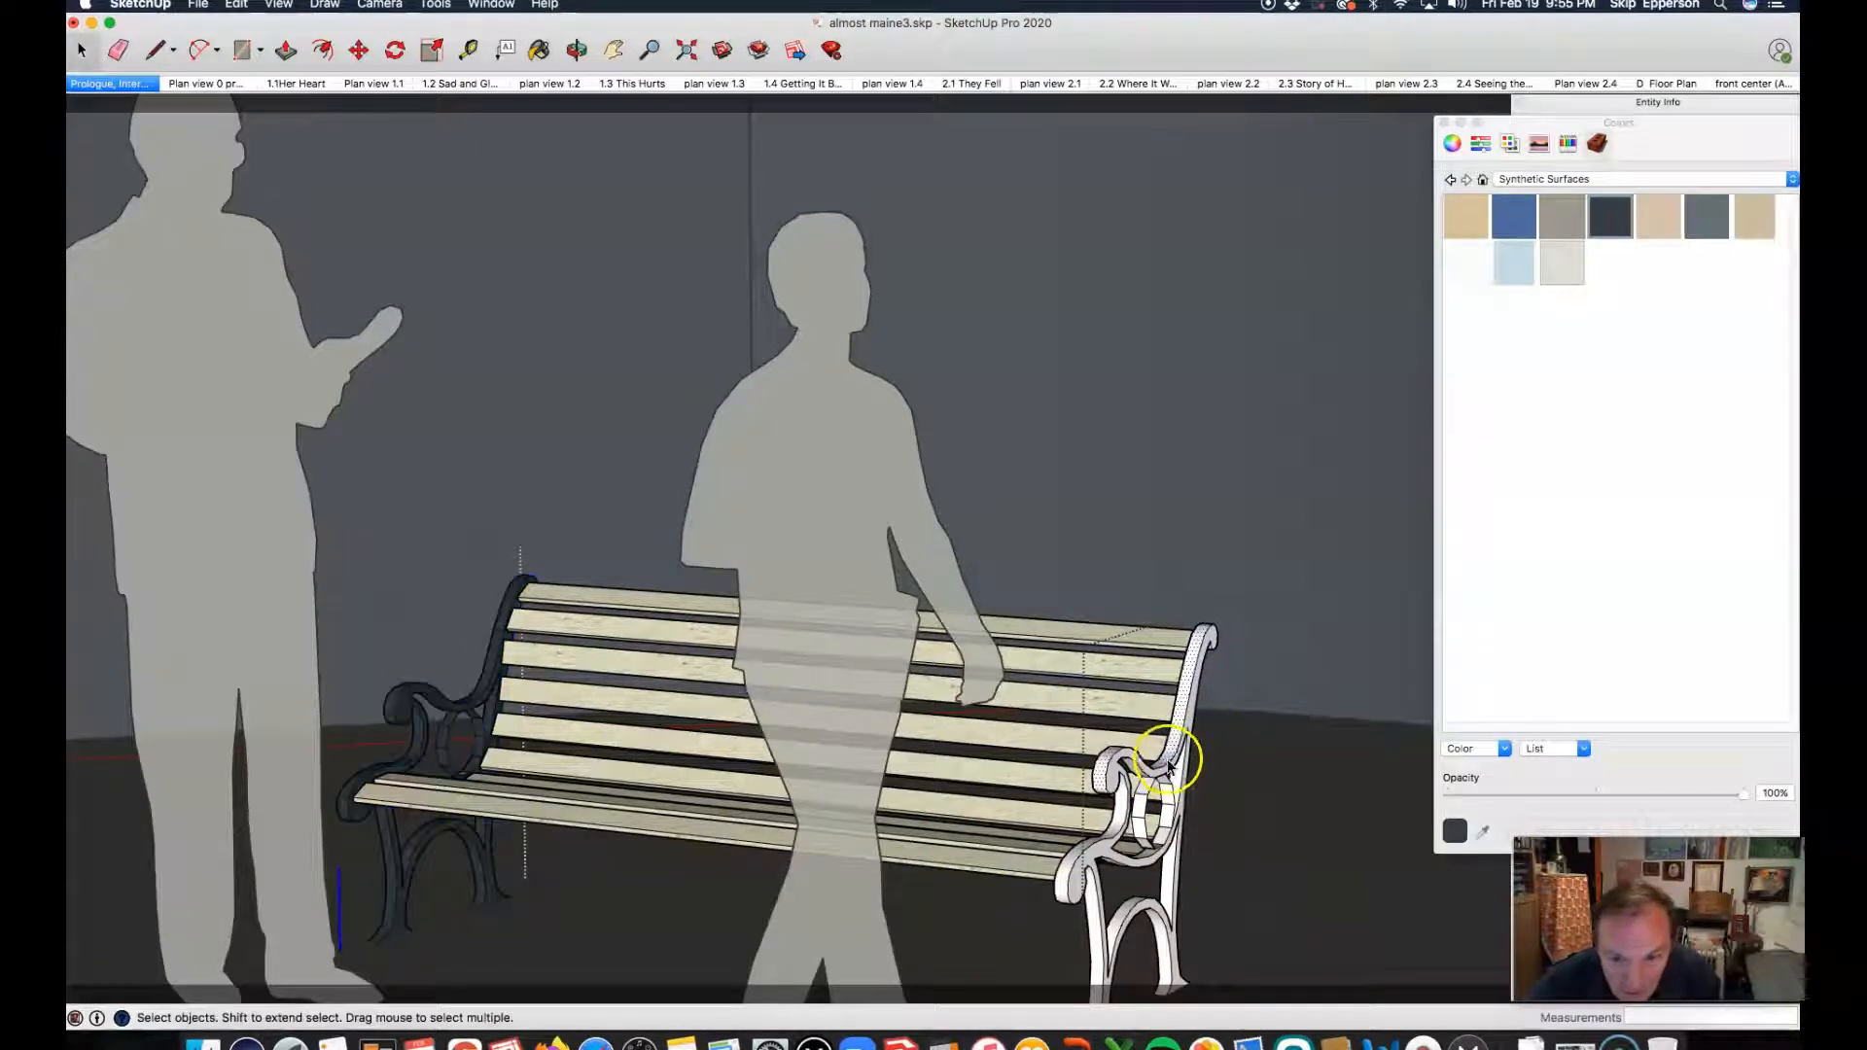
pyautogui.click(1163, 798)
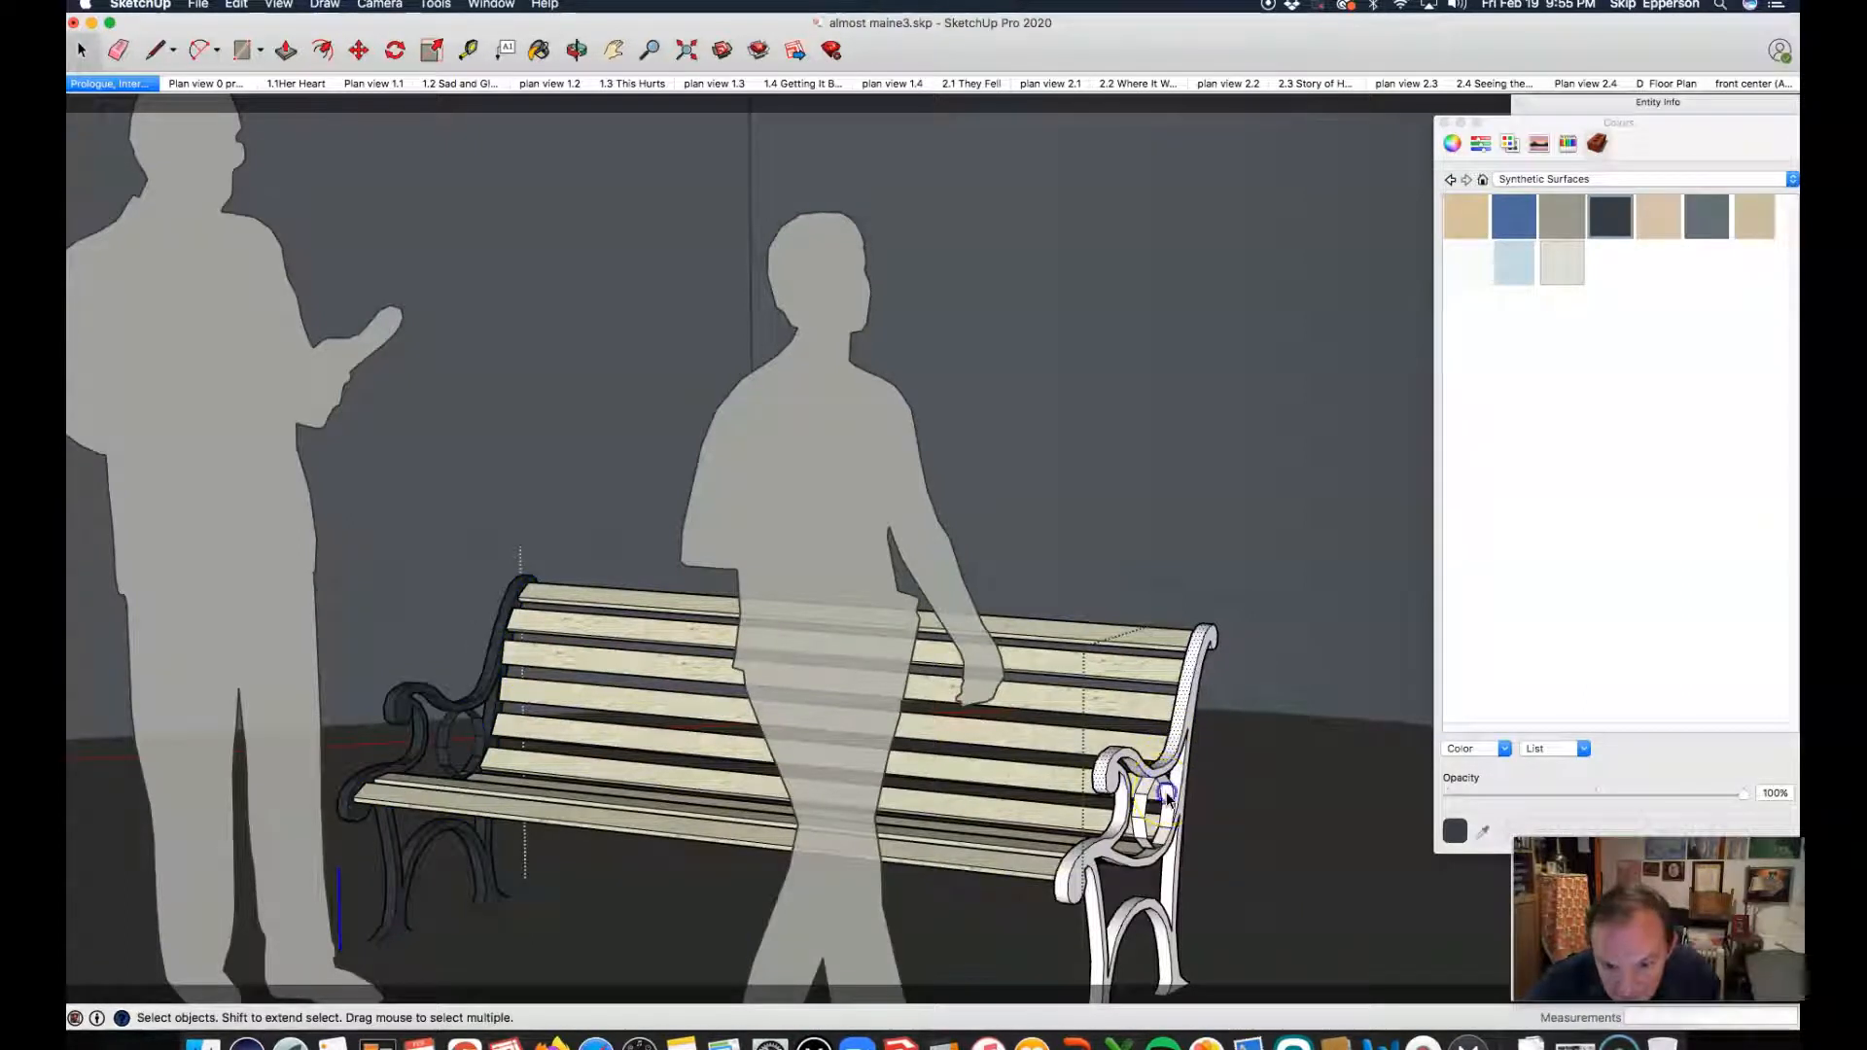
pyautogui.click(1168, 799)
pyautogui.press('b')
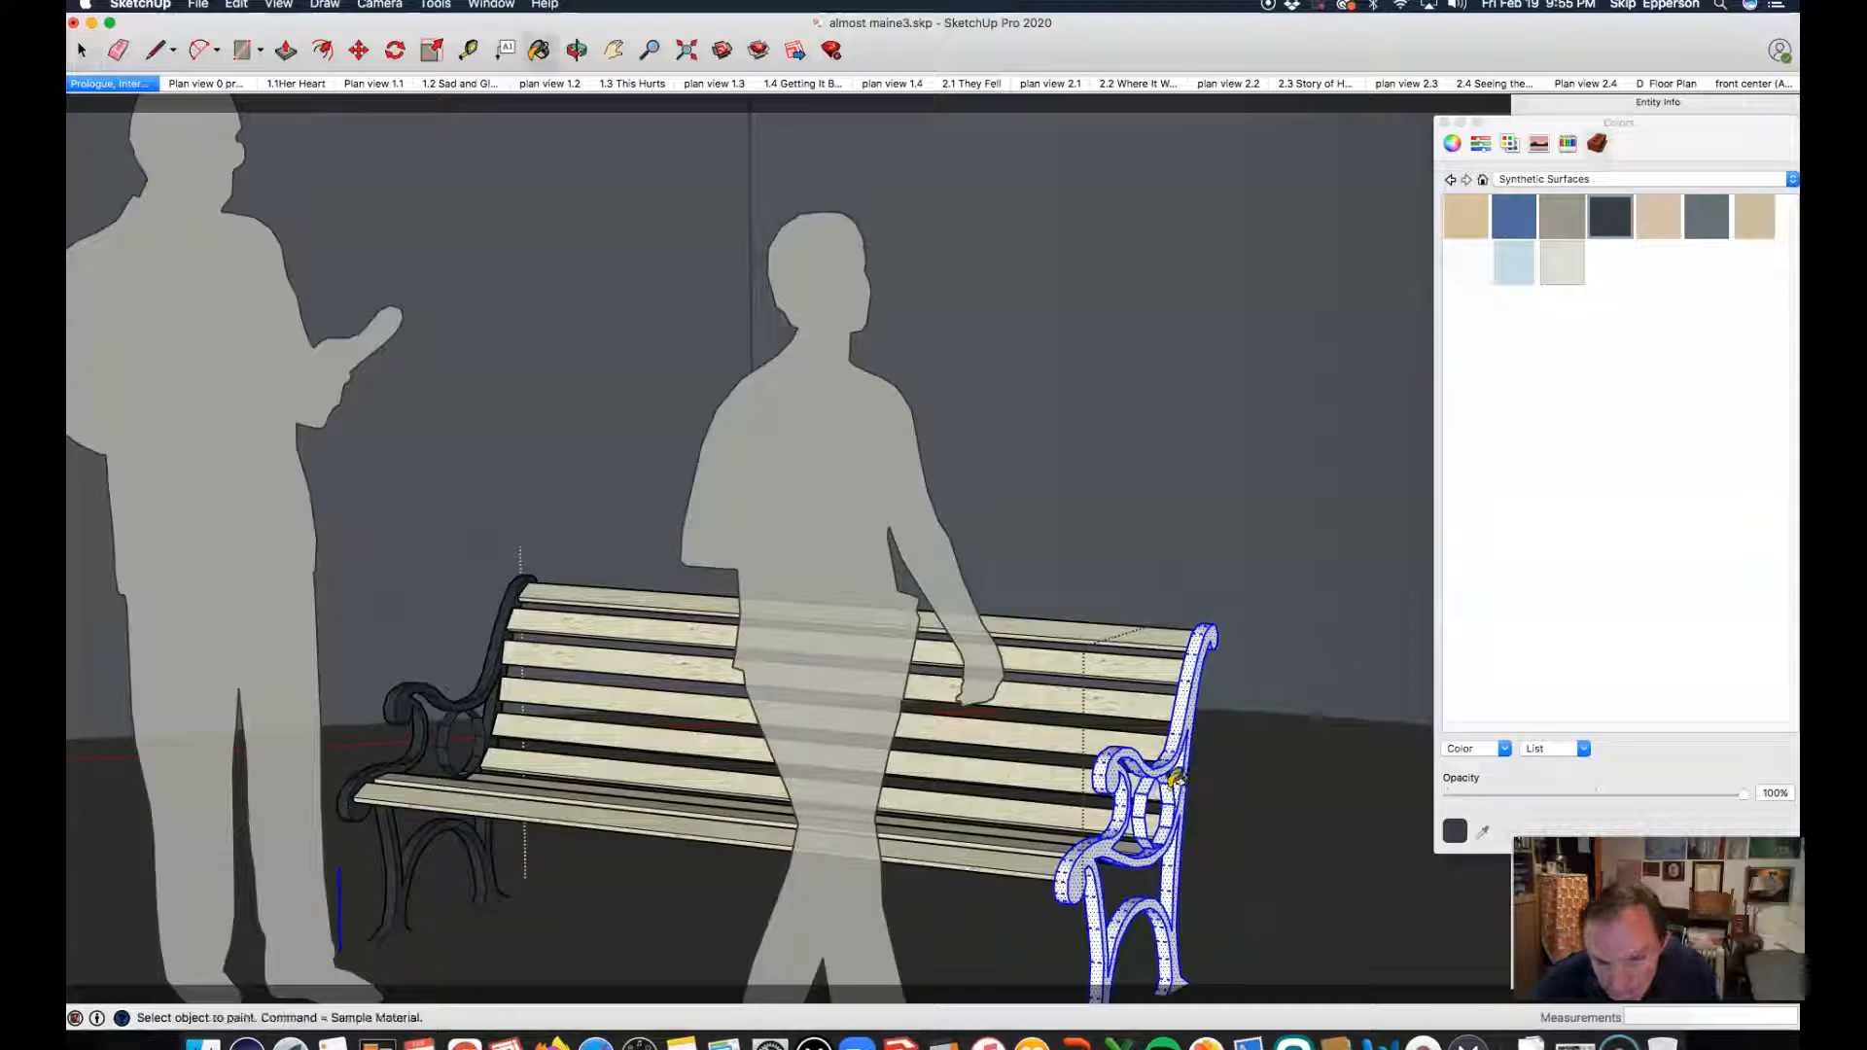
pyautogui.click(1177, 778)
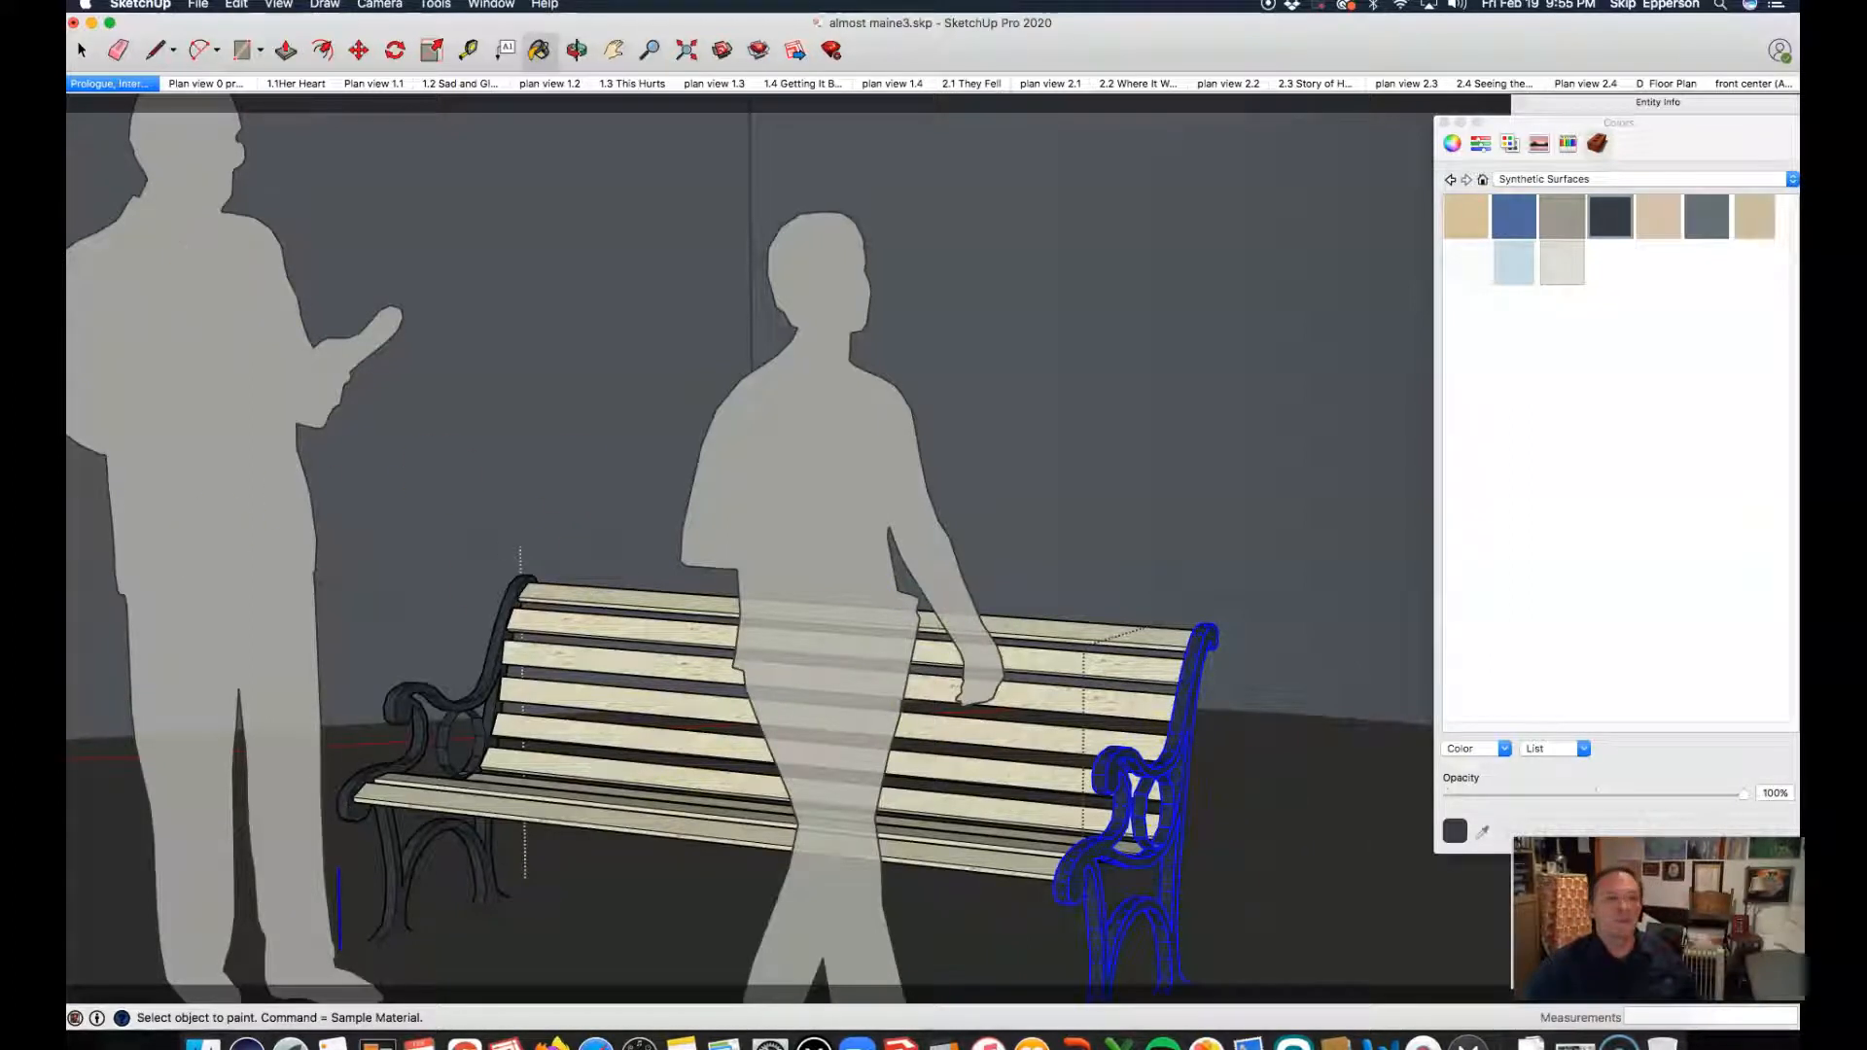
pyautogui.click(82, 51)
pyautogui.click(1083, 454)
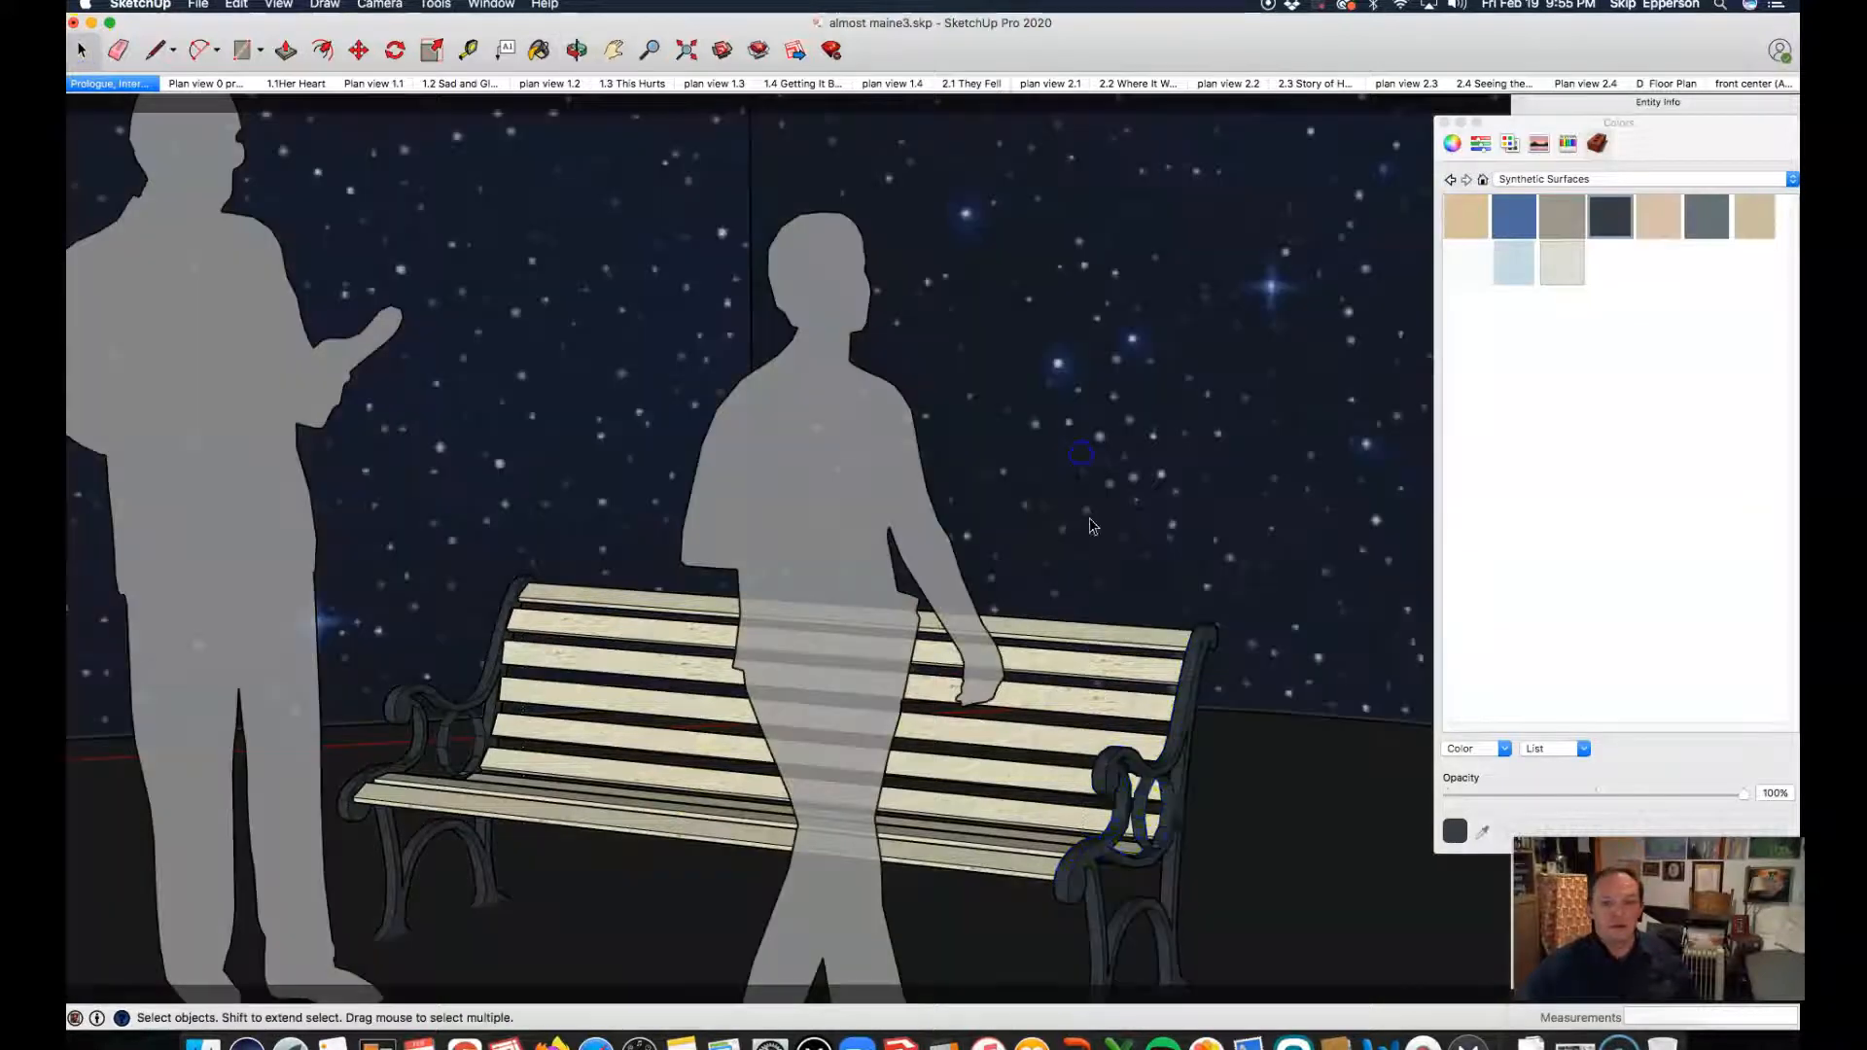
# Step: Examine the repainted bench from several angles against the starry backdrop and return to the Prologue scene
pyautogui.scroll(-3, 755, 678)
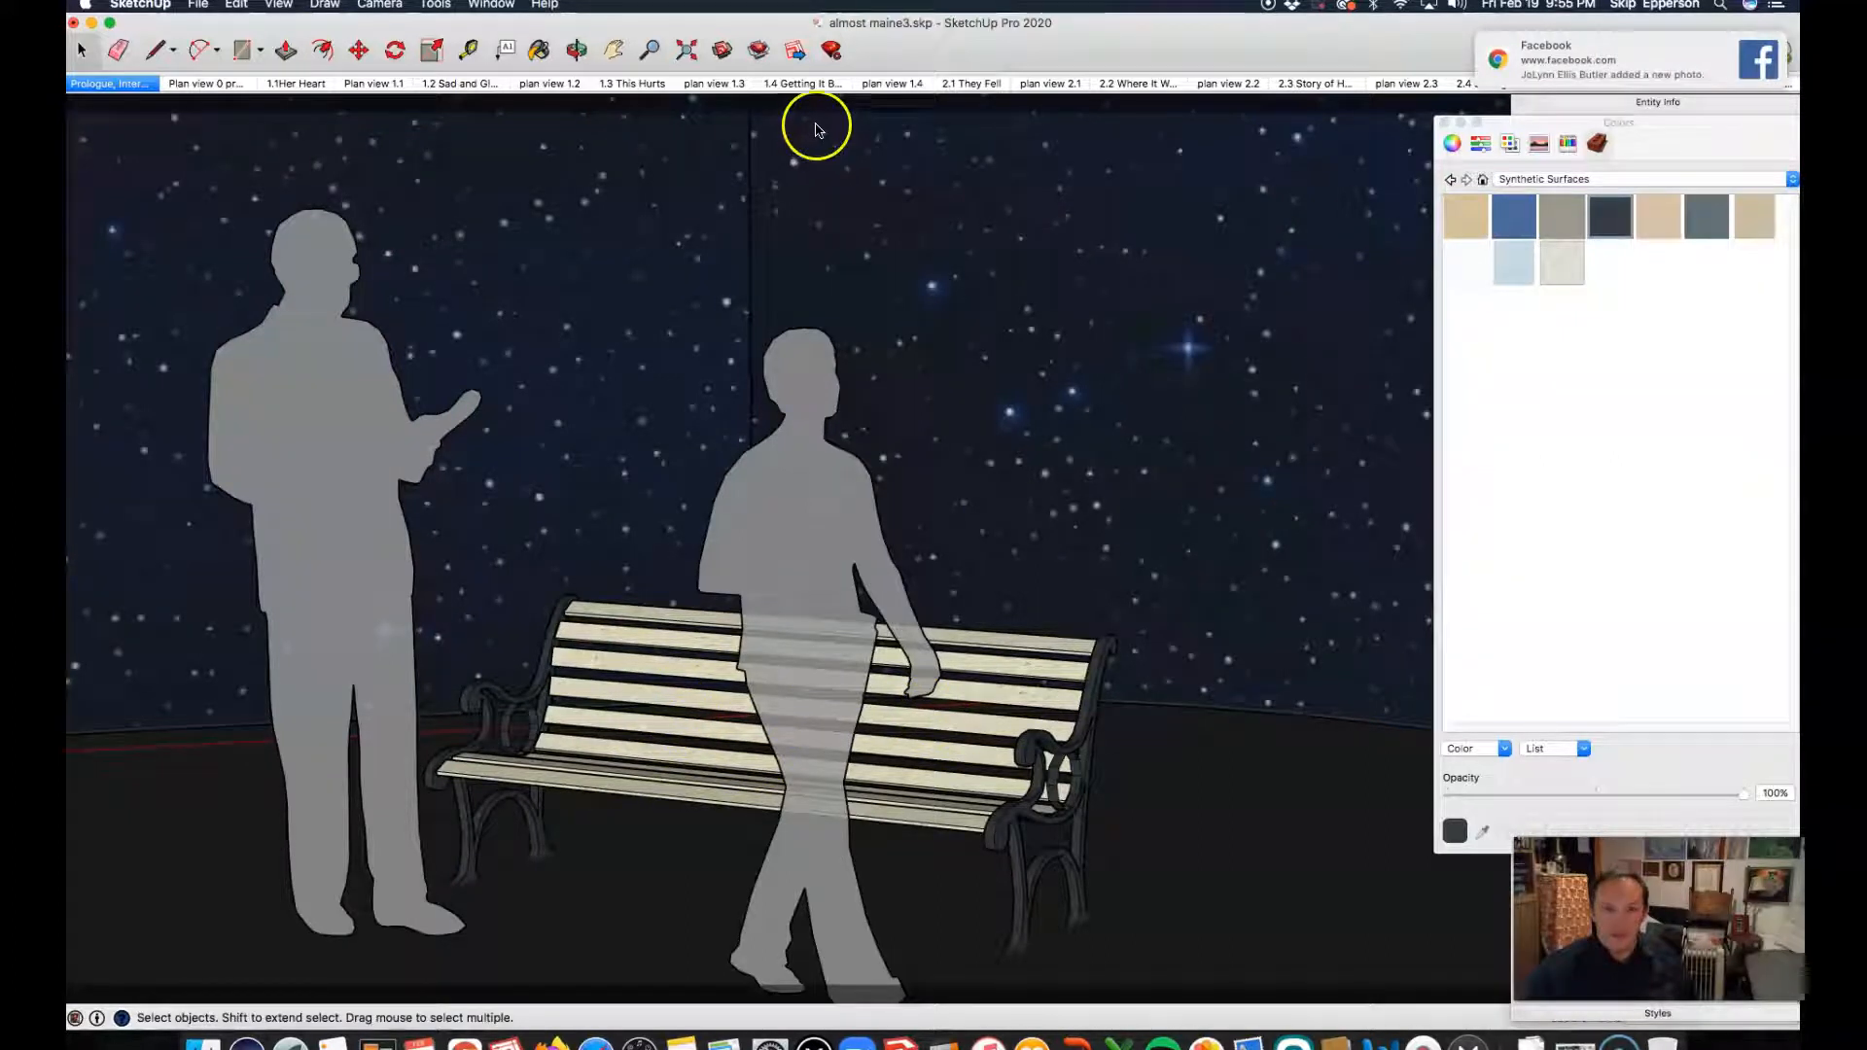
pyautogui.click(577, 50)
pyautogui.moveTo(516, 296); pyautogui.dragTo(626, 434)
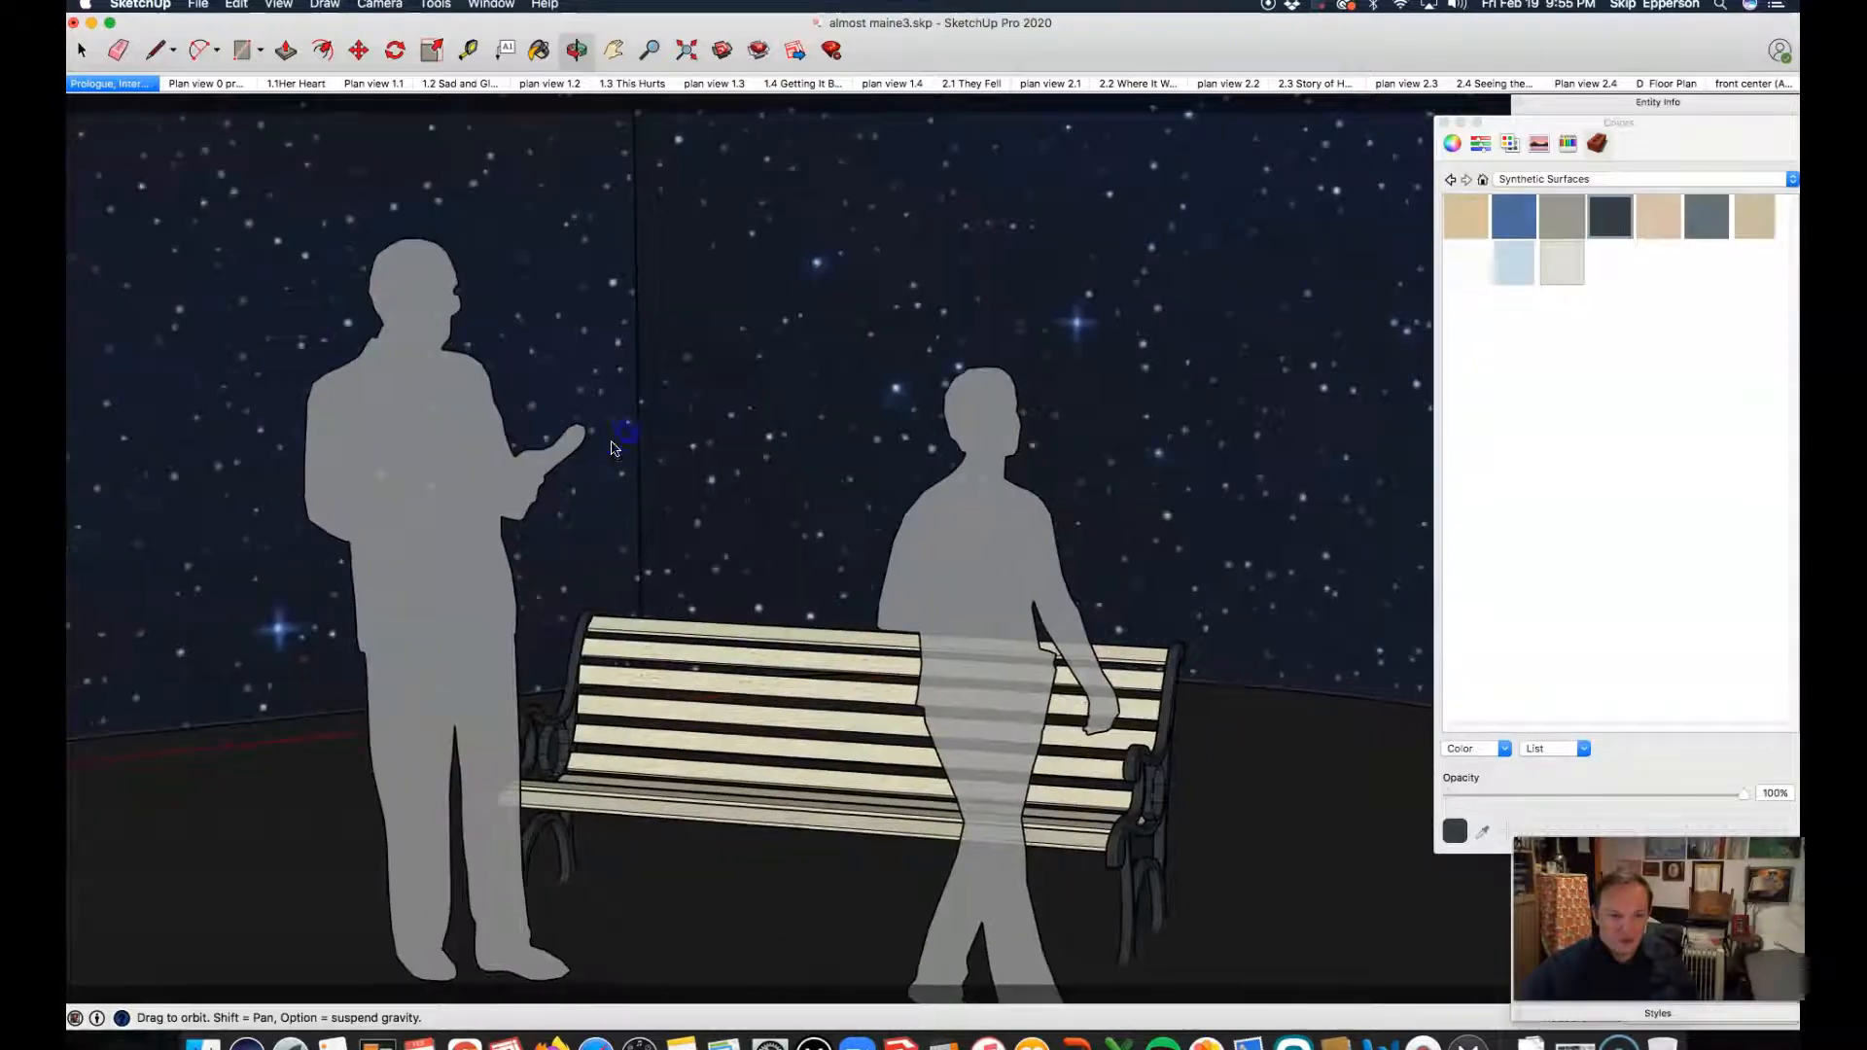
pyautogui.scroll(3, 605, 868)
pyautogui.moveTo(578, 751); pyautogui.dragTo(669, 692)
pyautogui.scroll(6, 597, 775)
pyautogui.scroll(-8, 669, 693)
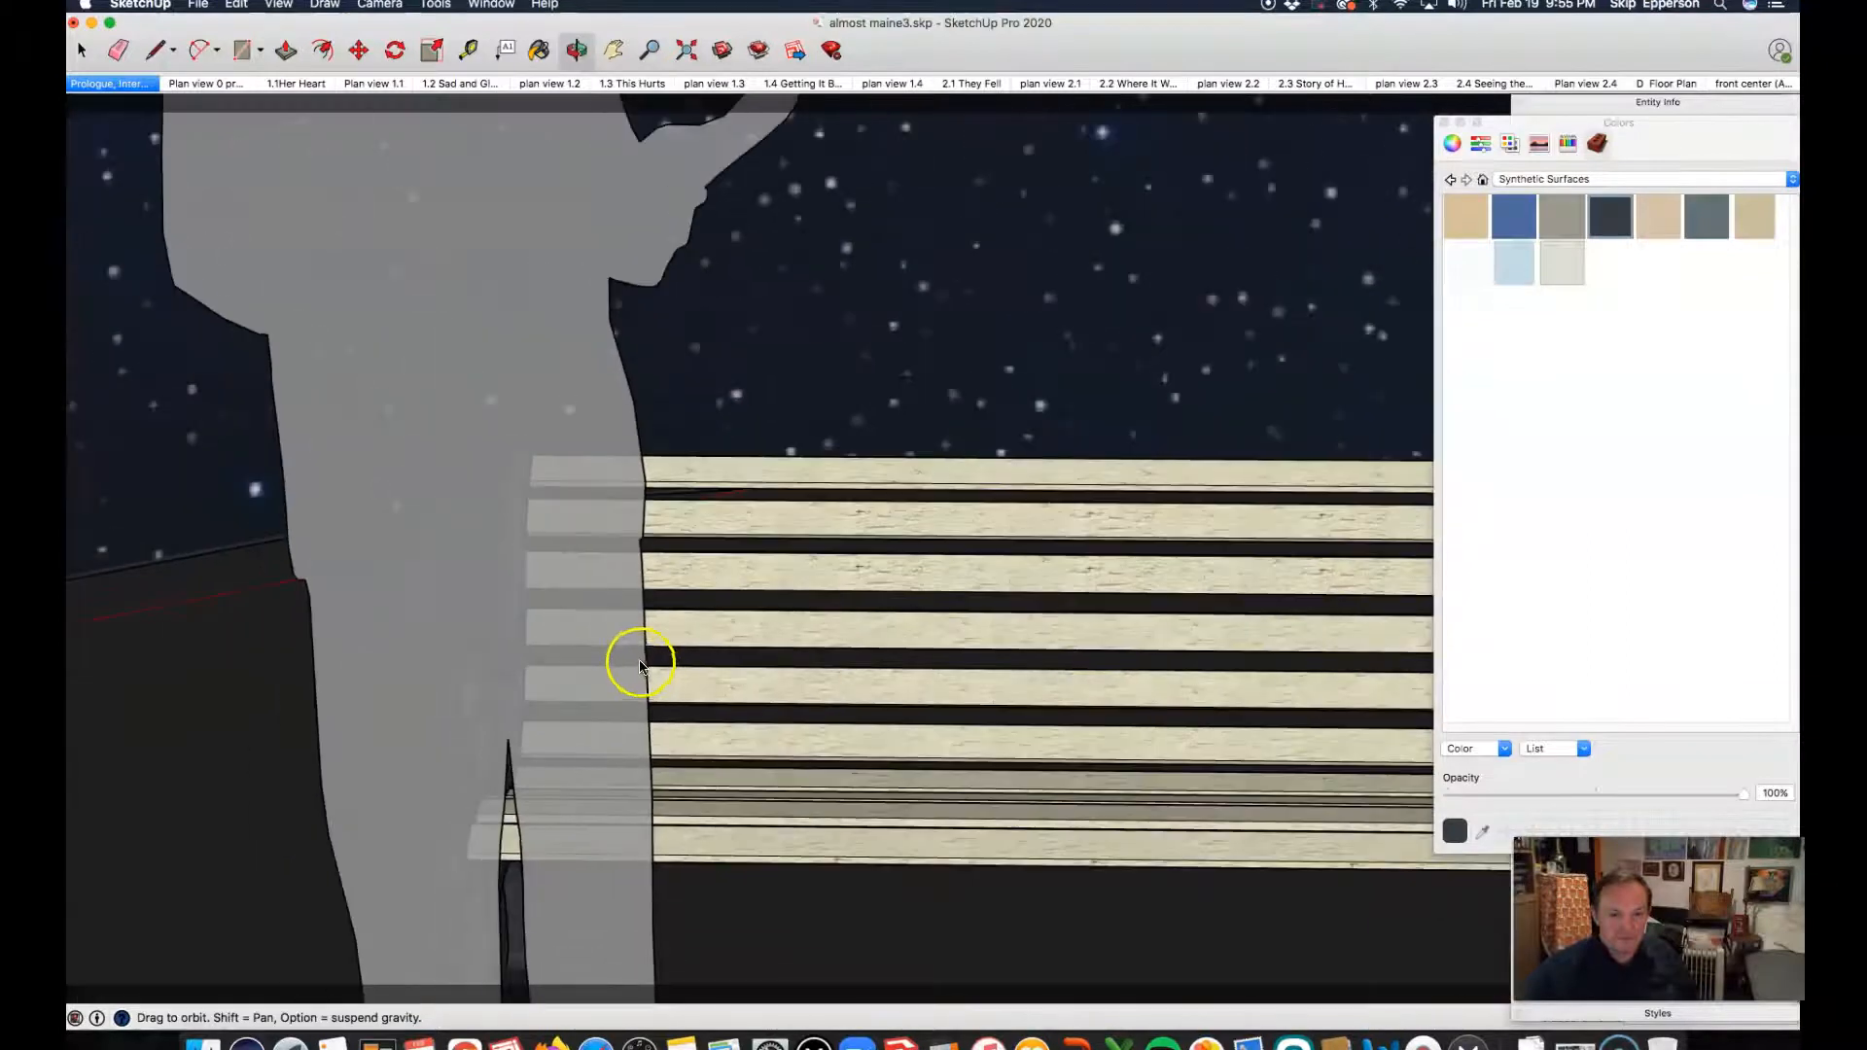
pyautogui.moveTo(854, 678); pyautogui.dragTo(792, 833)
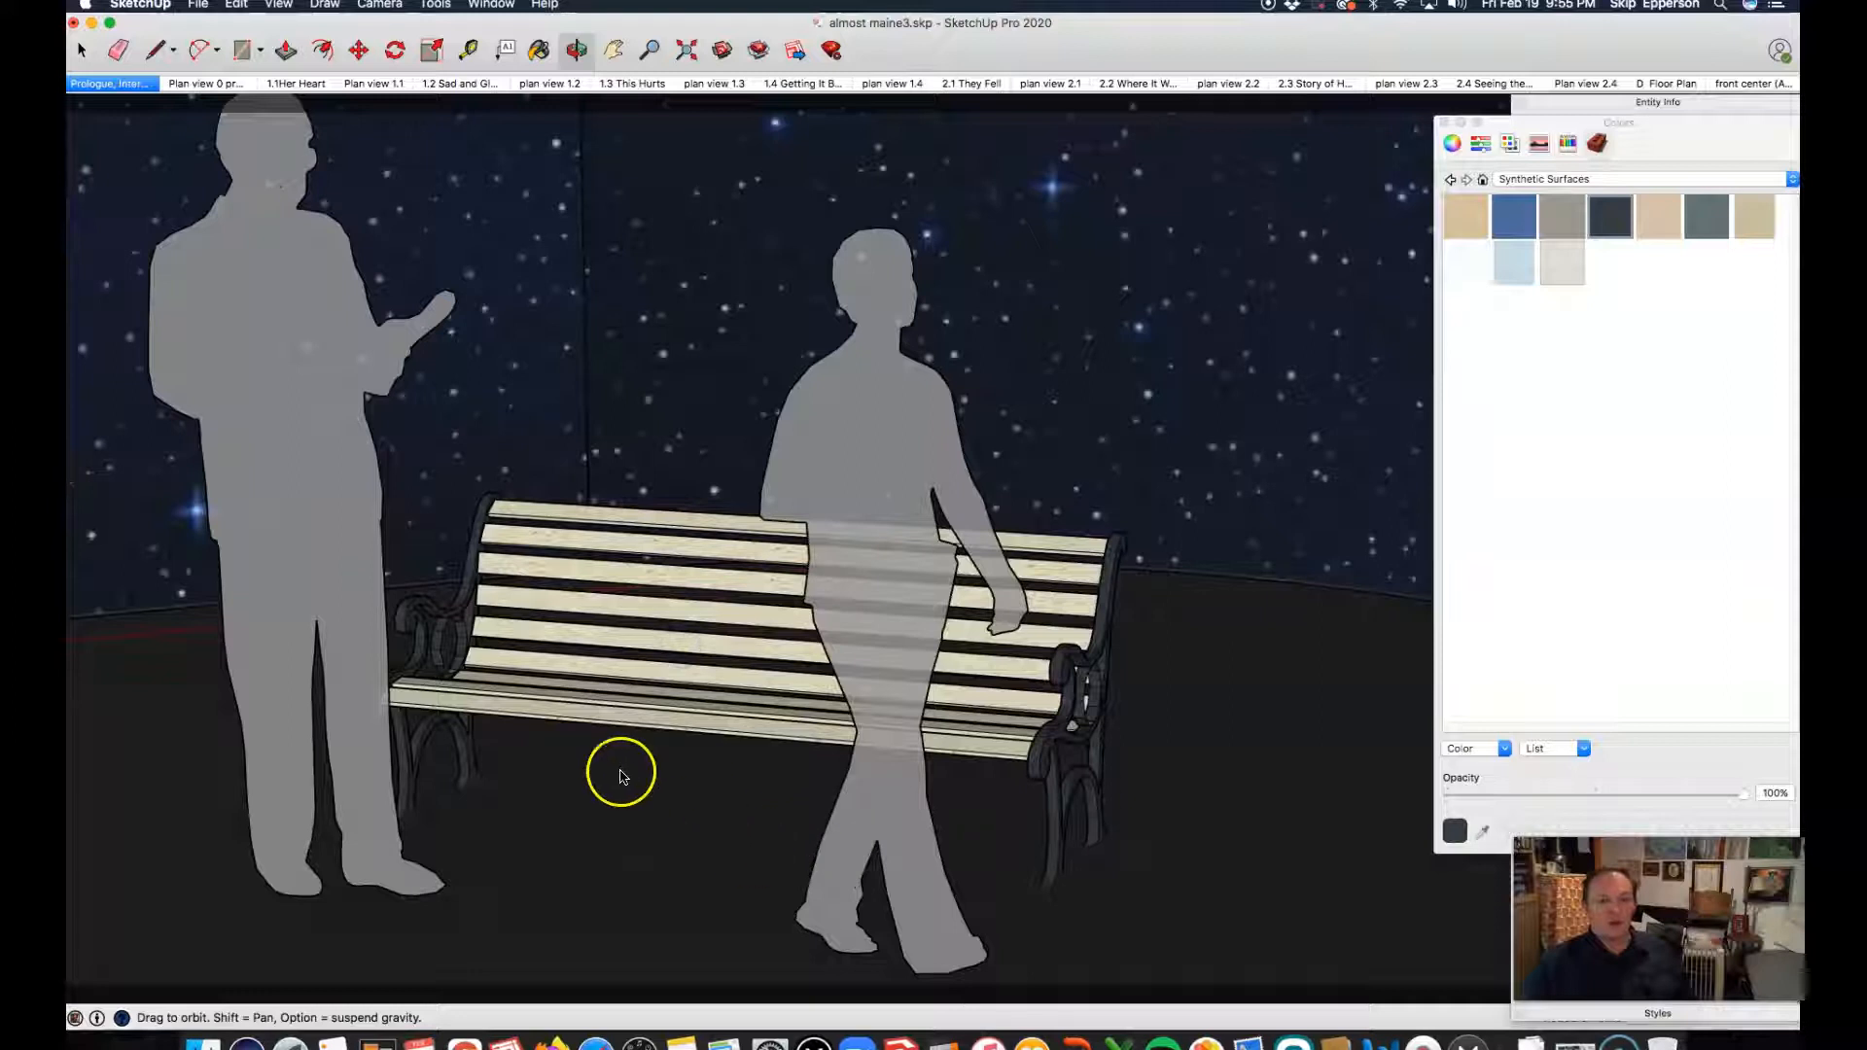
pyautogui.scroll(2, 530, 733)
pyautogui.moveTo(530, 733)
pyautogui.mouseDown()
pyautogui.moveTo(653, 762)
pyautogui.moveTo(792, 740)
pyautogui.moveTo(665, 756)
pyautogui.moveTo(646, 717)
pyautogui.moveTo(604, 763)
pyautogui.moveTo(500, 750)
pyautogui.moveTo(503, 773)
pyautogui.moveTo(527, 742)
pyautogui.mouseUp()
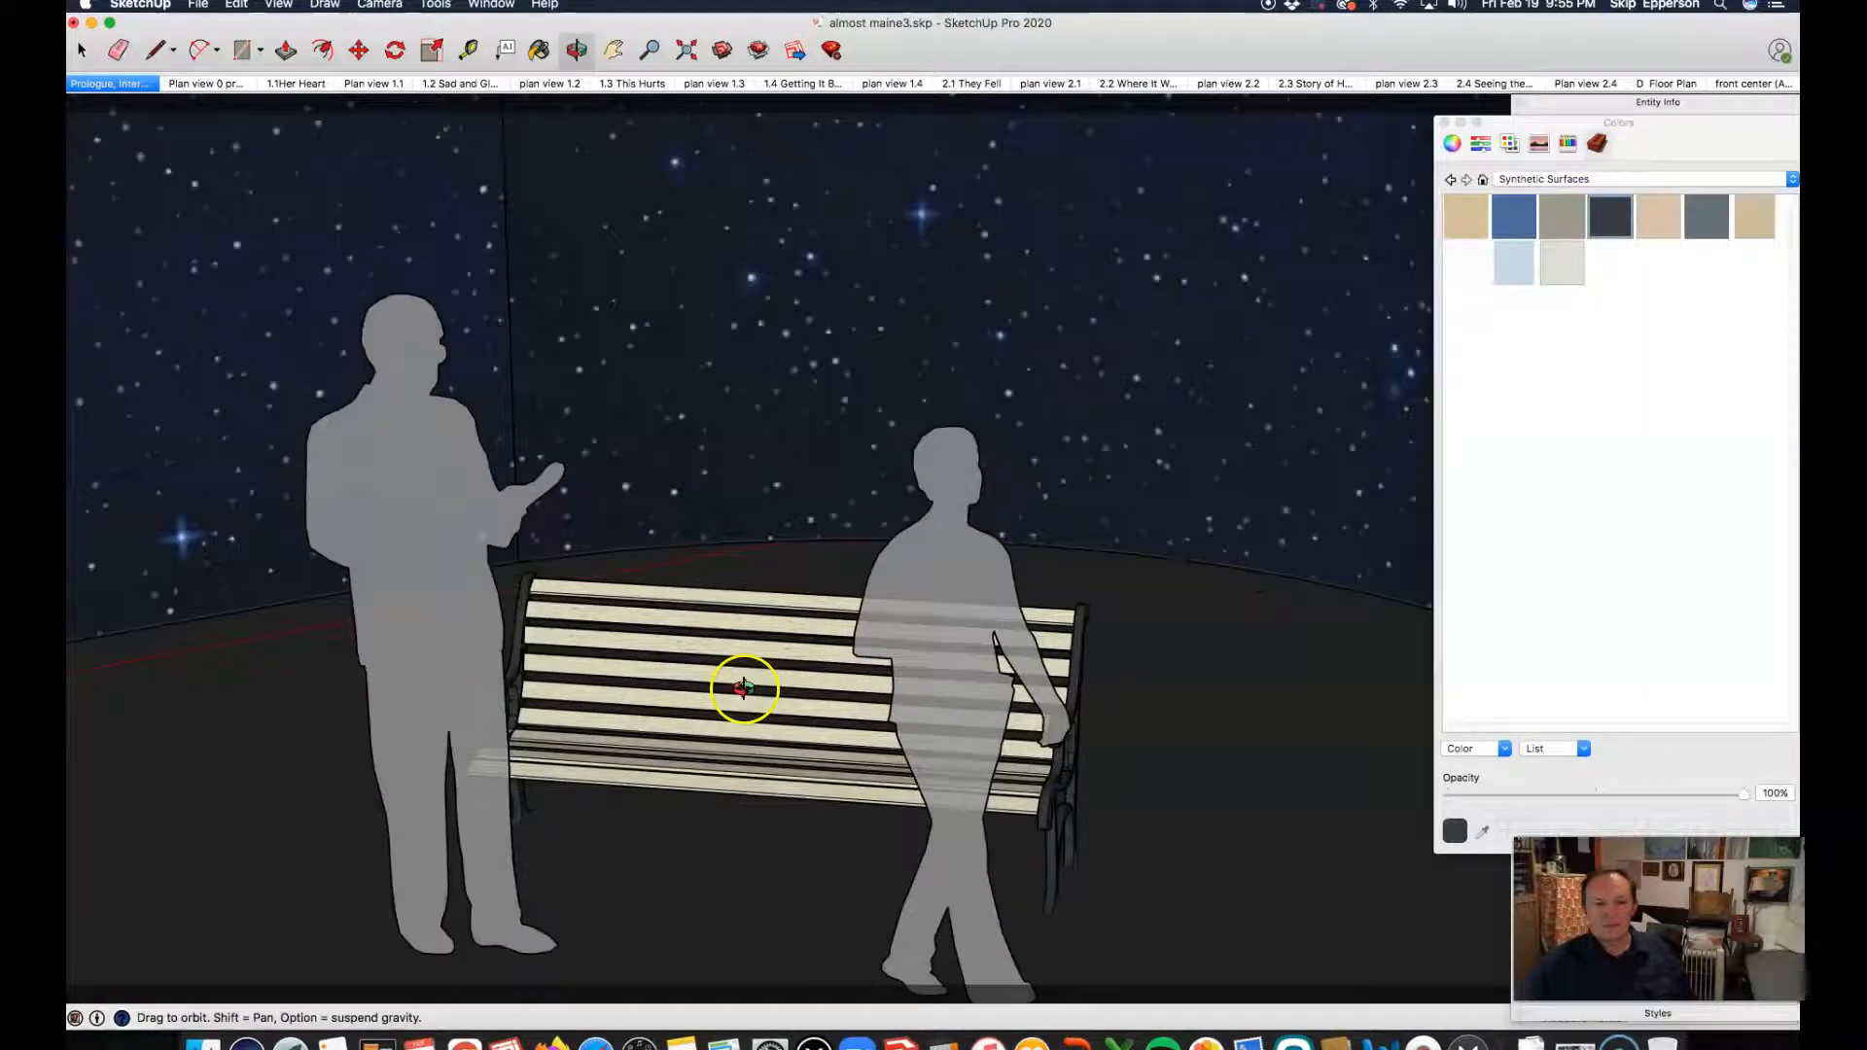
pyautogui.moveTo(679, 634); pyautogui.dragTo(894, 682)
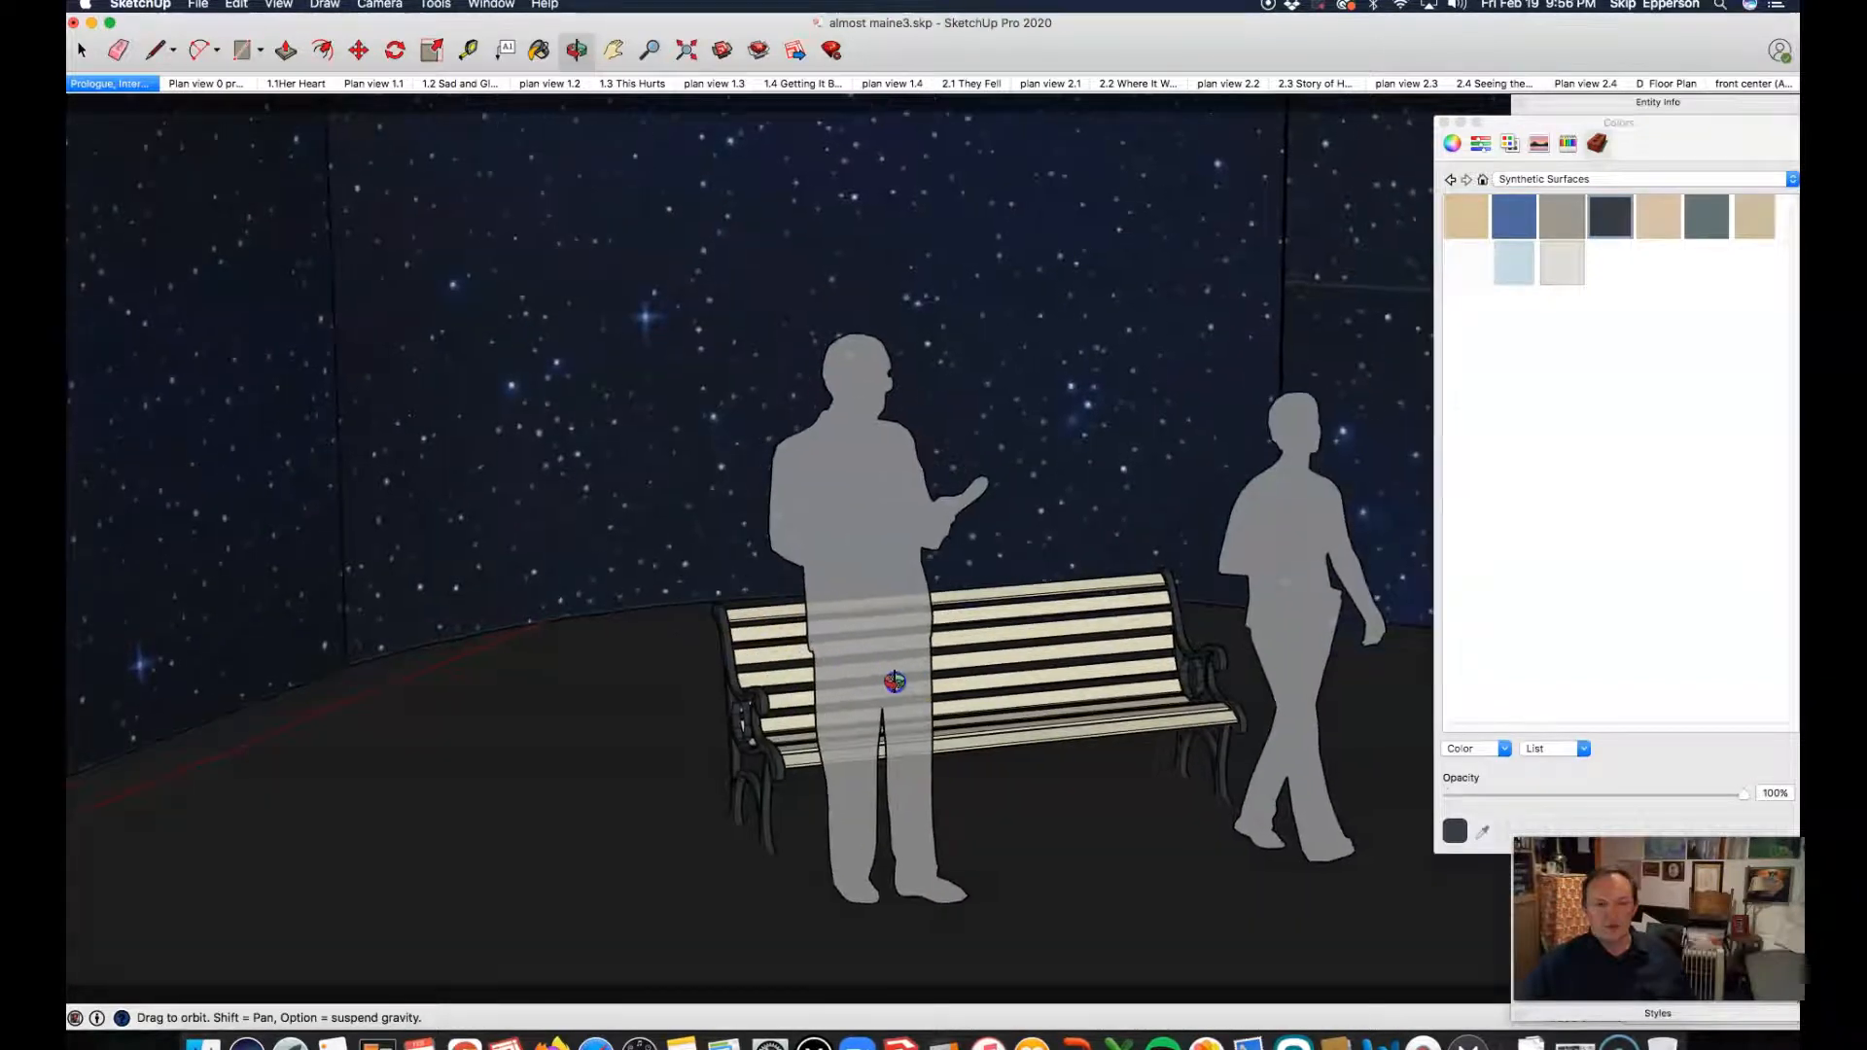
pyautogui.moveTo(1143, 760); pyautogui.dragTo(632, 463)
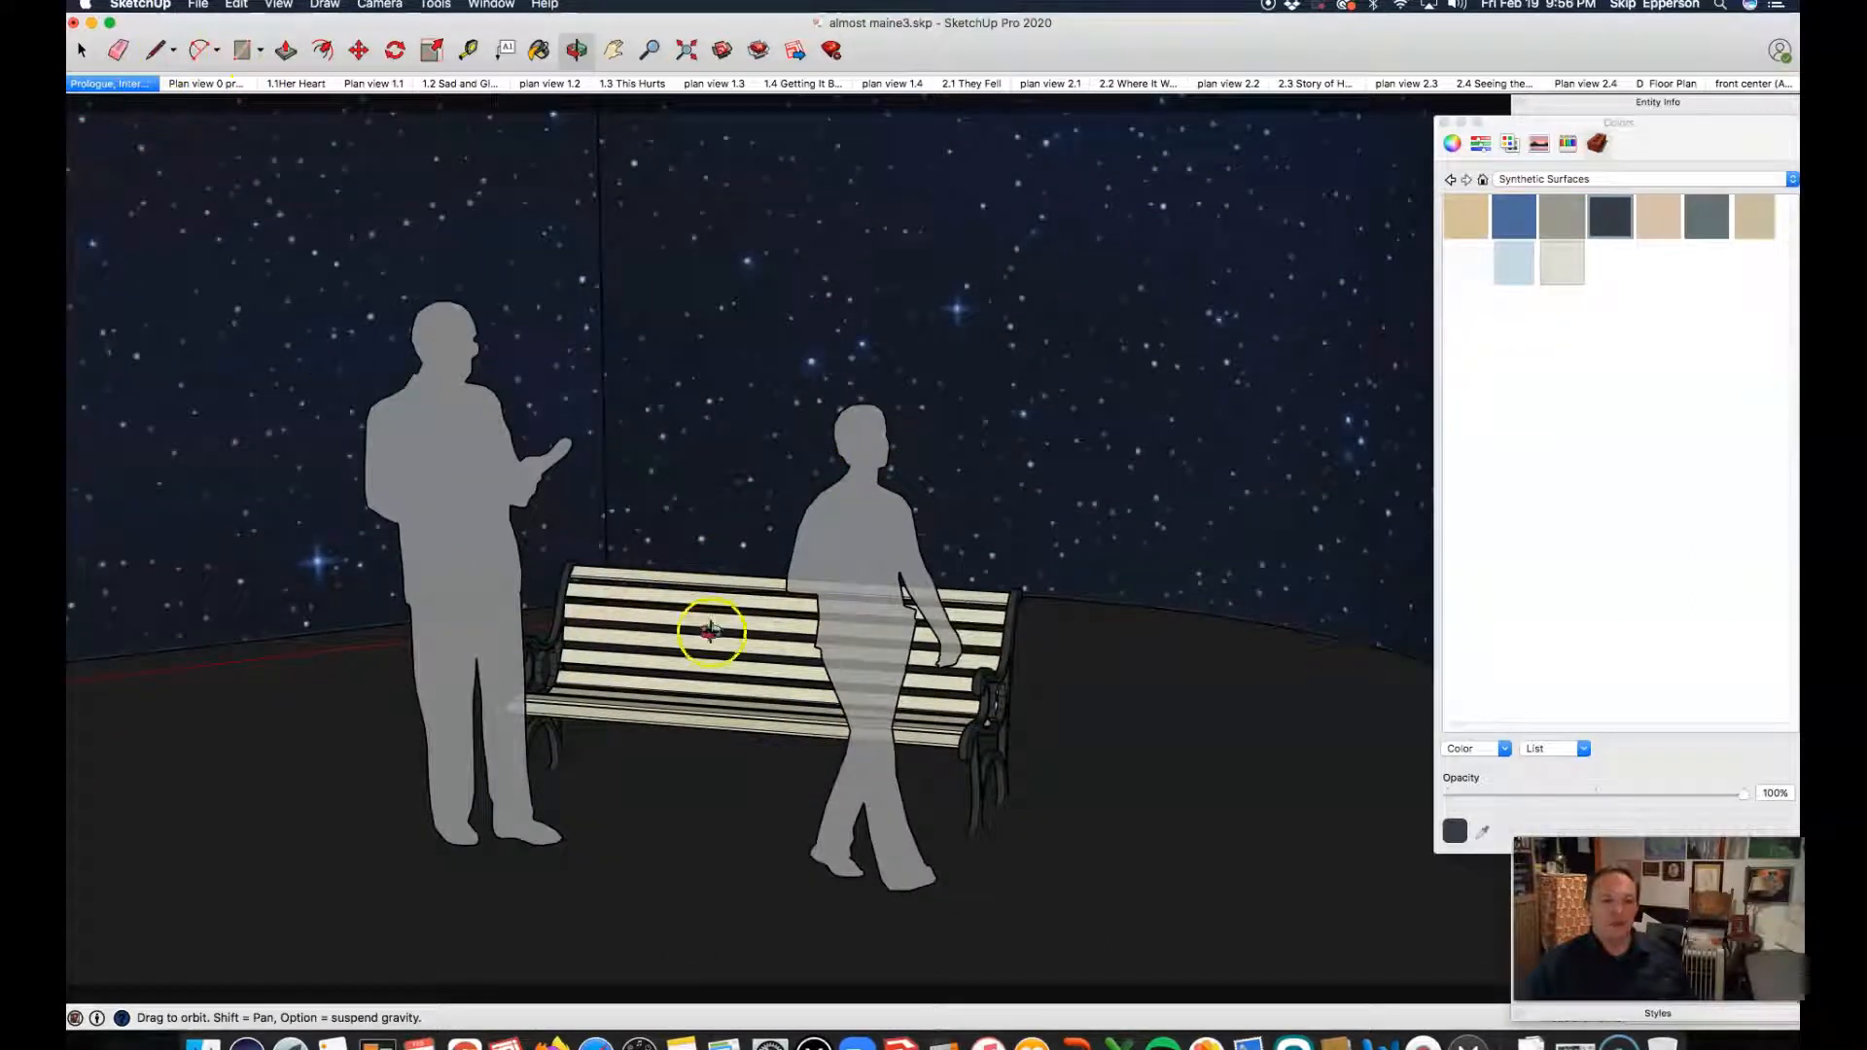
pyautogui.click(109, 85)
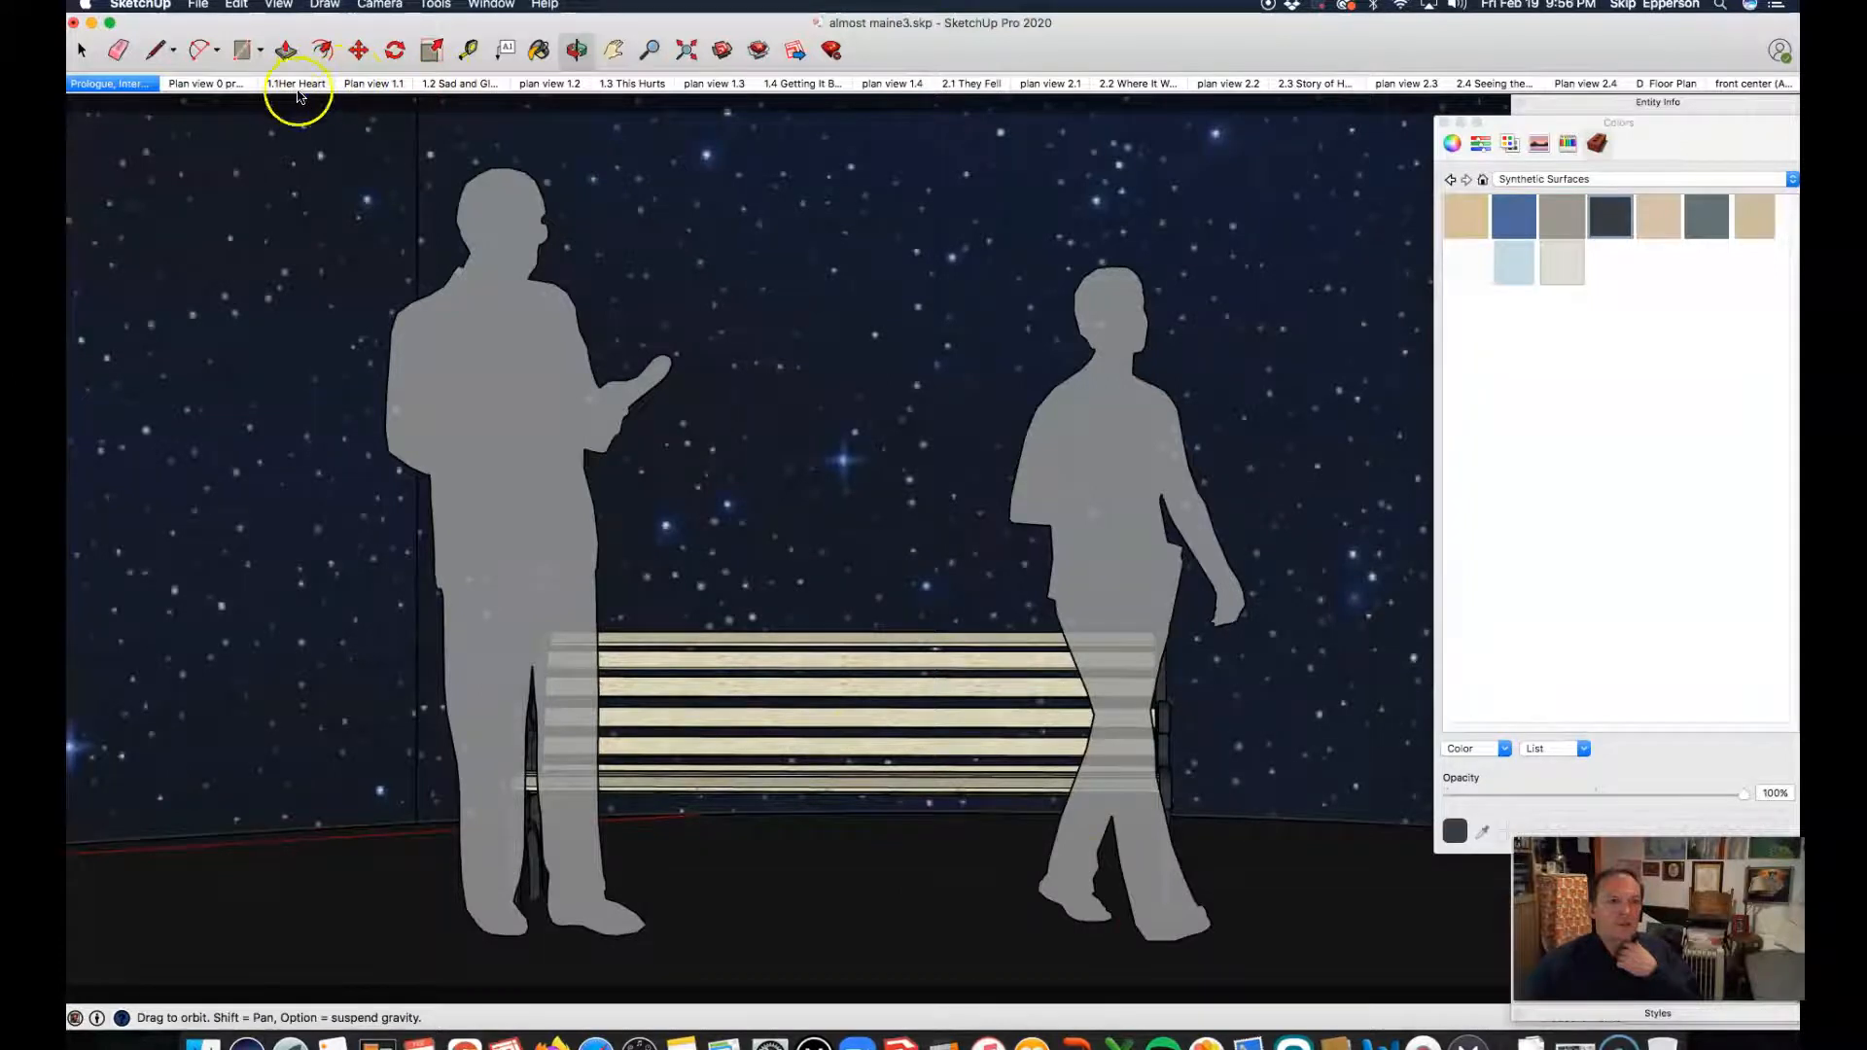
# Step: View the 1.1 Her Heart scene and examine the walls around the green booth in the 1.2 scene
pyautogui.click(298, 88)
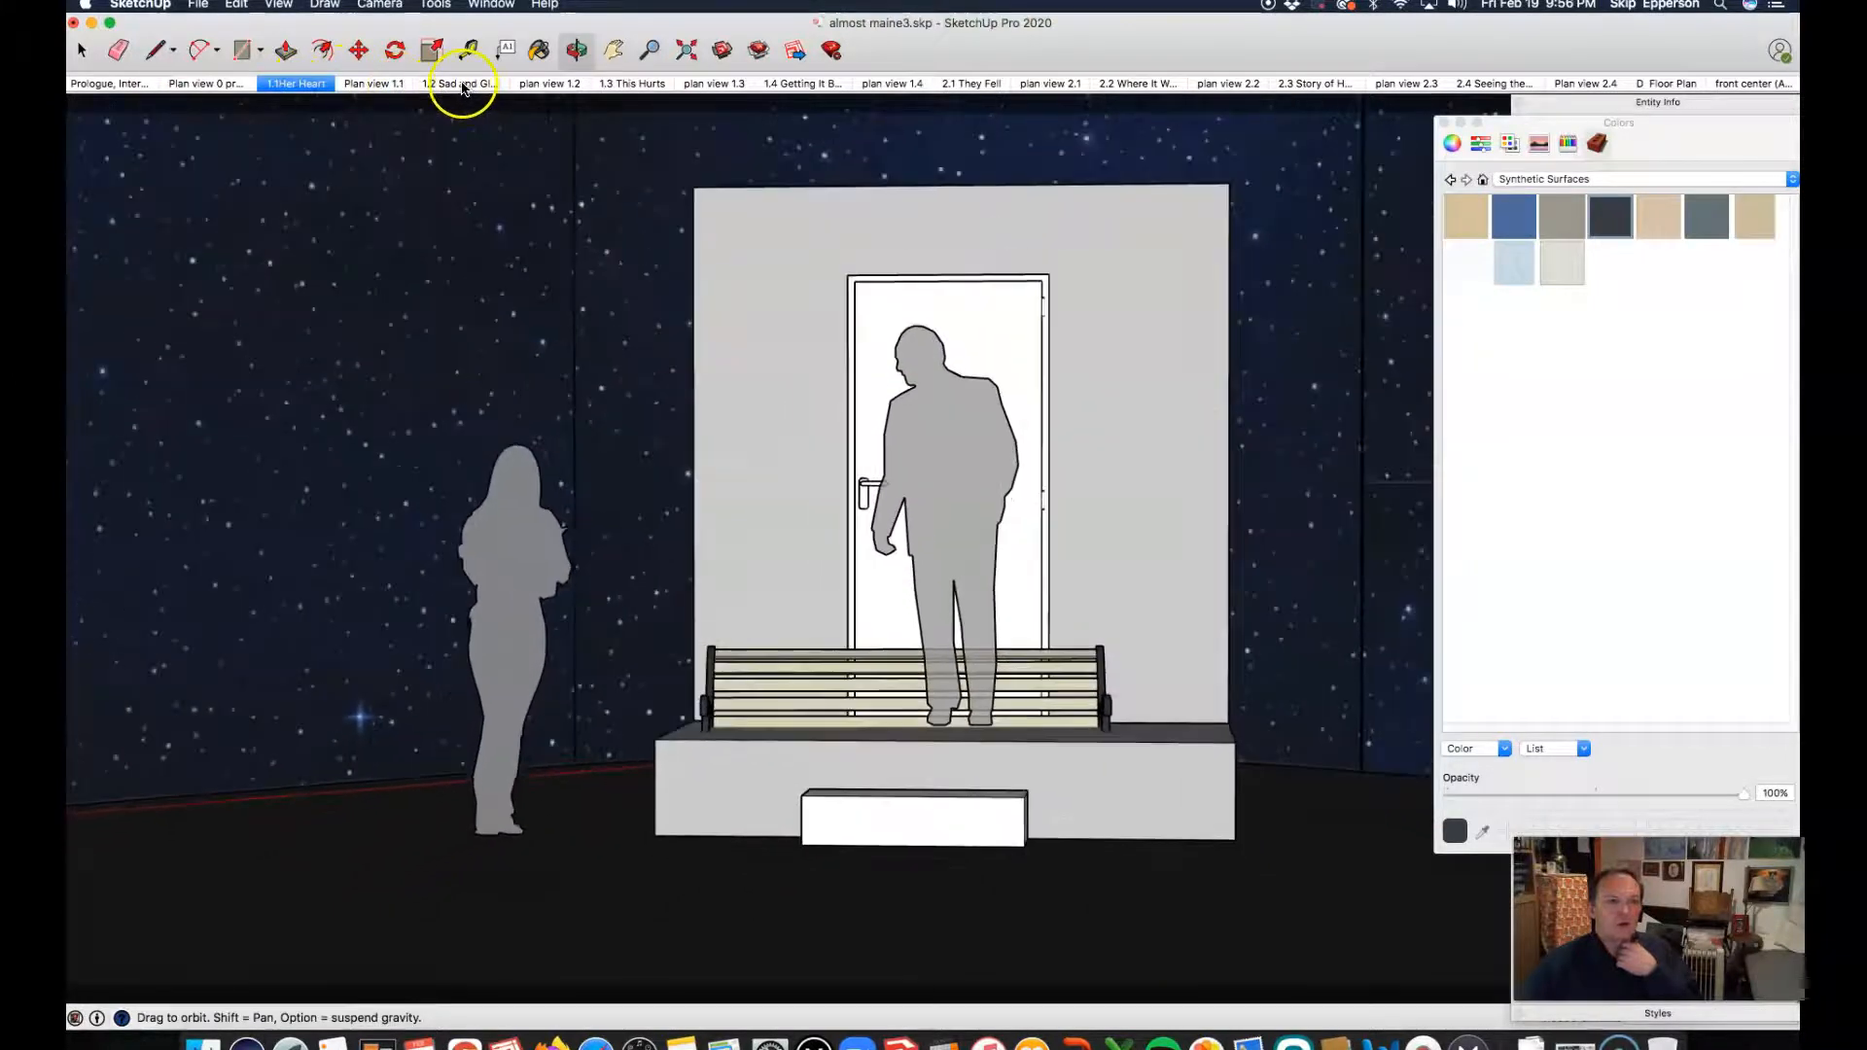
pyautogui.click(464, 86)
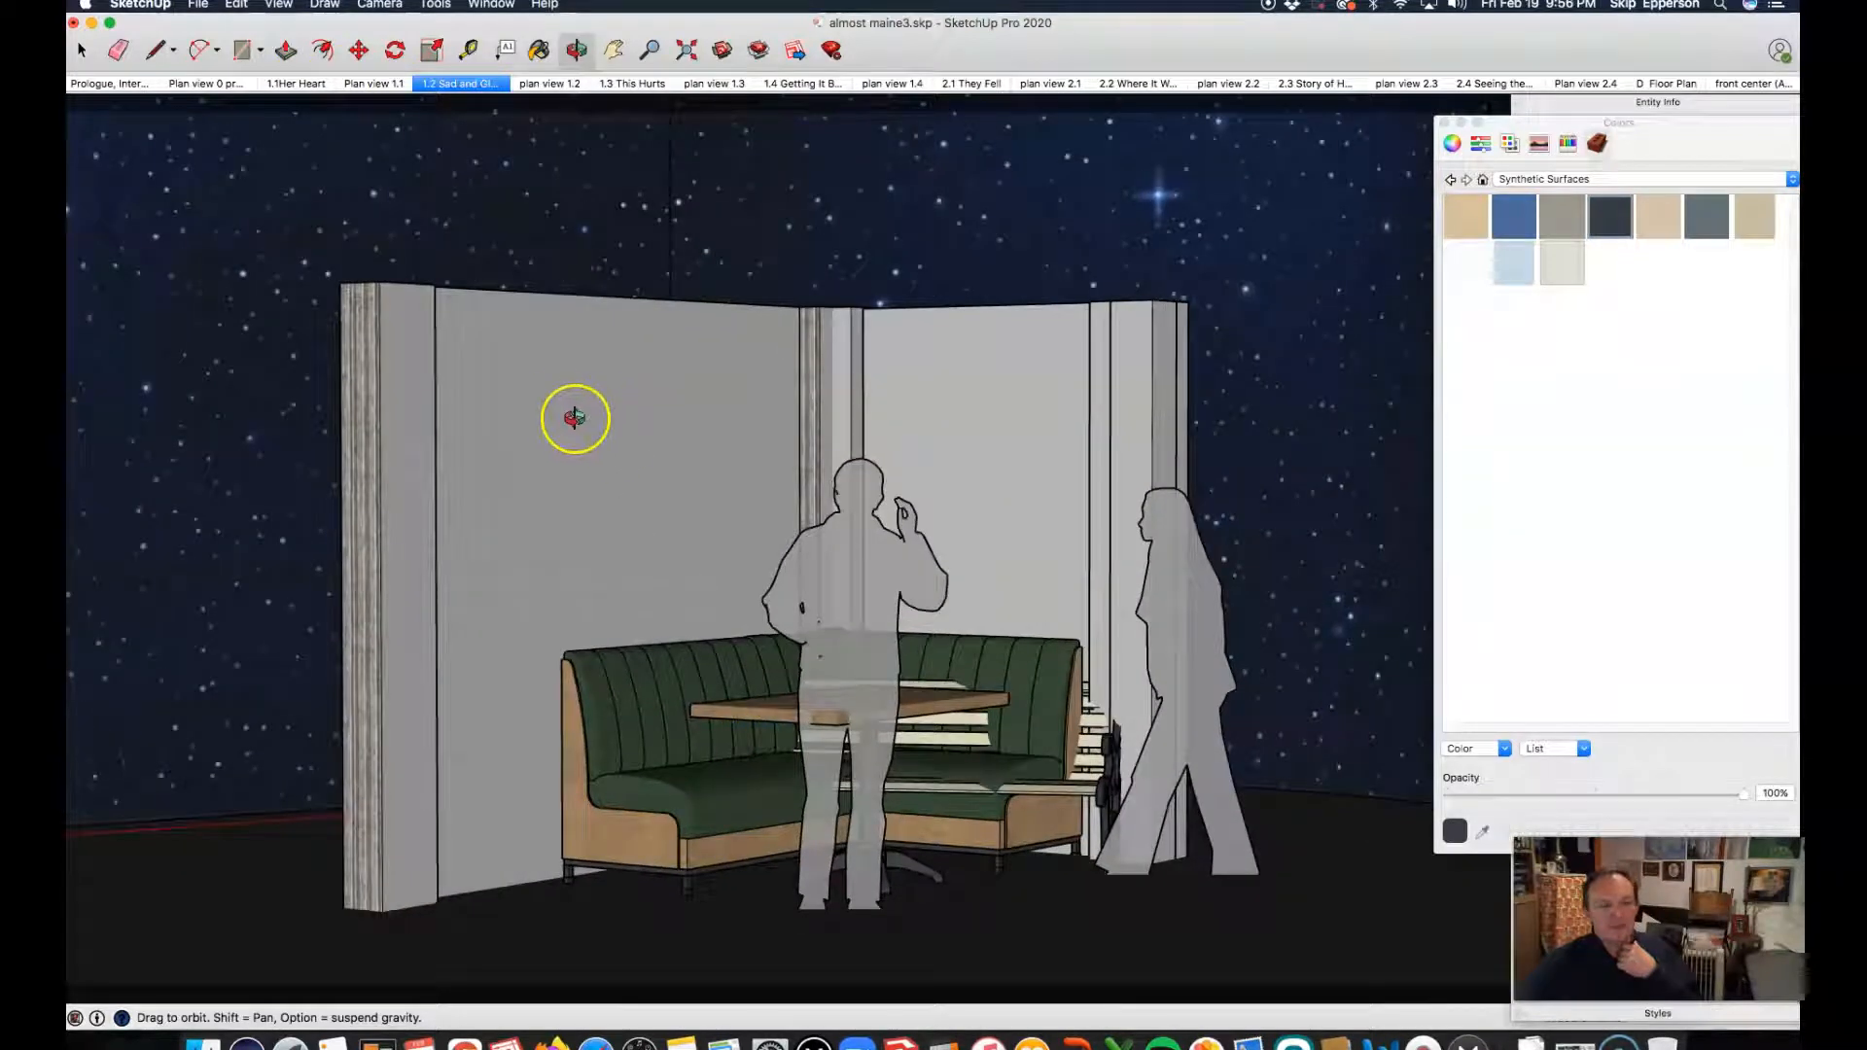
pyautogui.moveTo(538, 351); pyautogui.dragTo(511, 515)
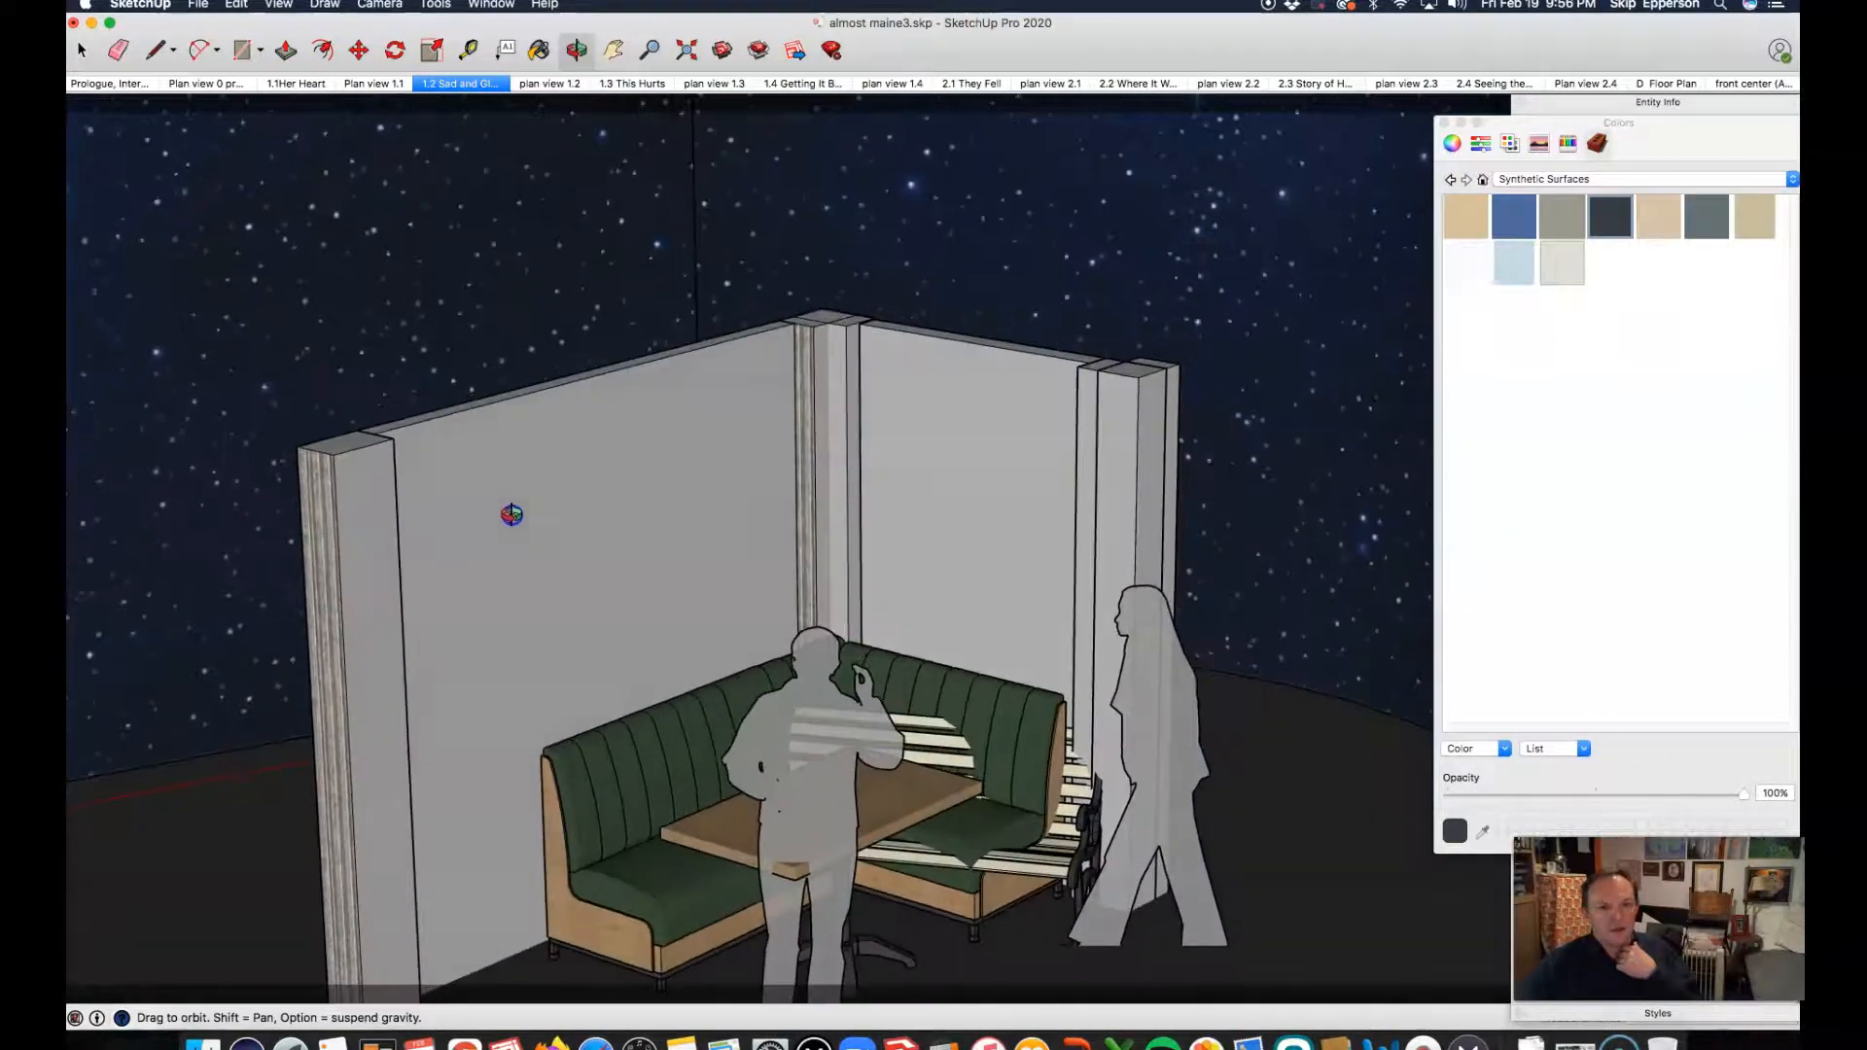
pyautogui.scroll(3, 429, 504)
pyautogui.moveTo(654, 450); pyautogui.dragTo(567, 421)
pyautogui.scroll(1, 567, 422)
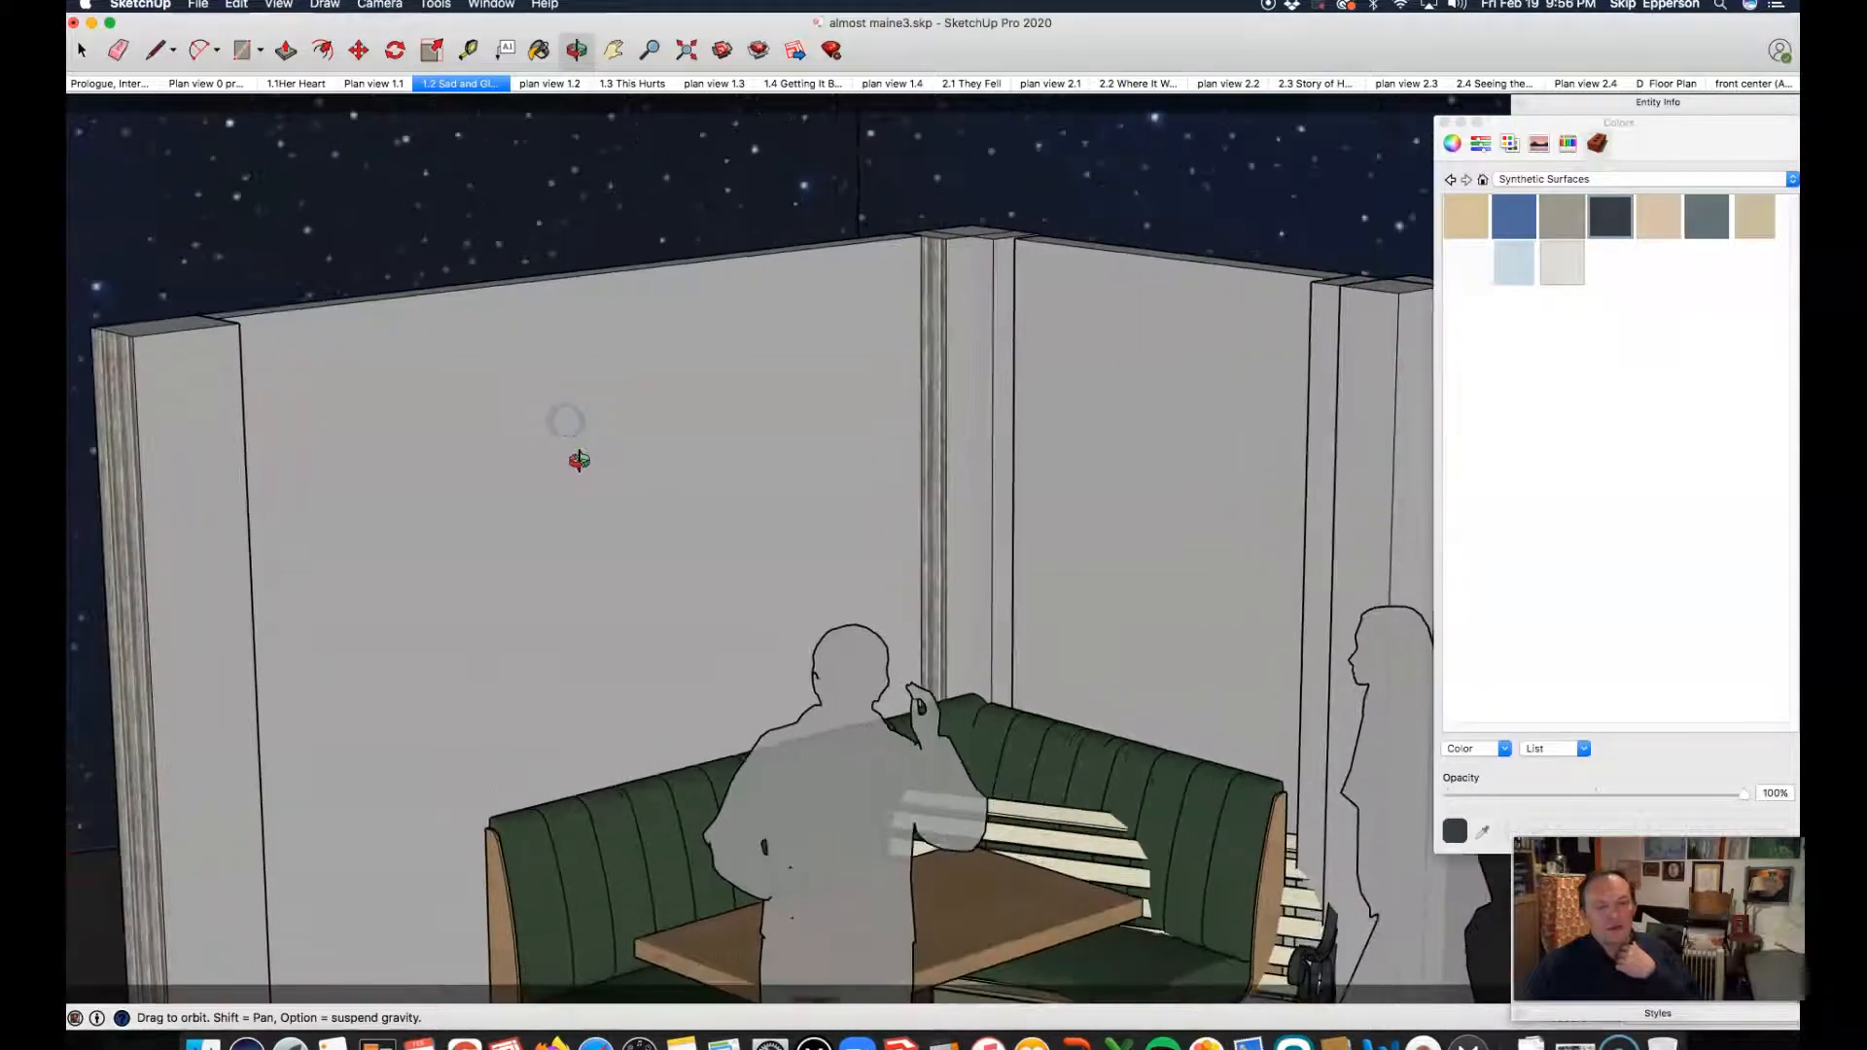
pyautogui.moveTo(596, 528); pyautogui.dragTo(526, 439)
pyautogui.scroll(-3, 554, 471)
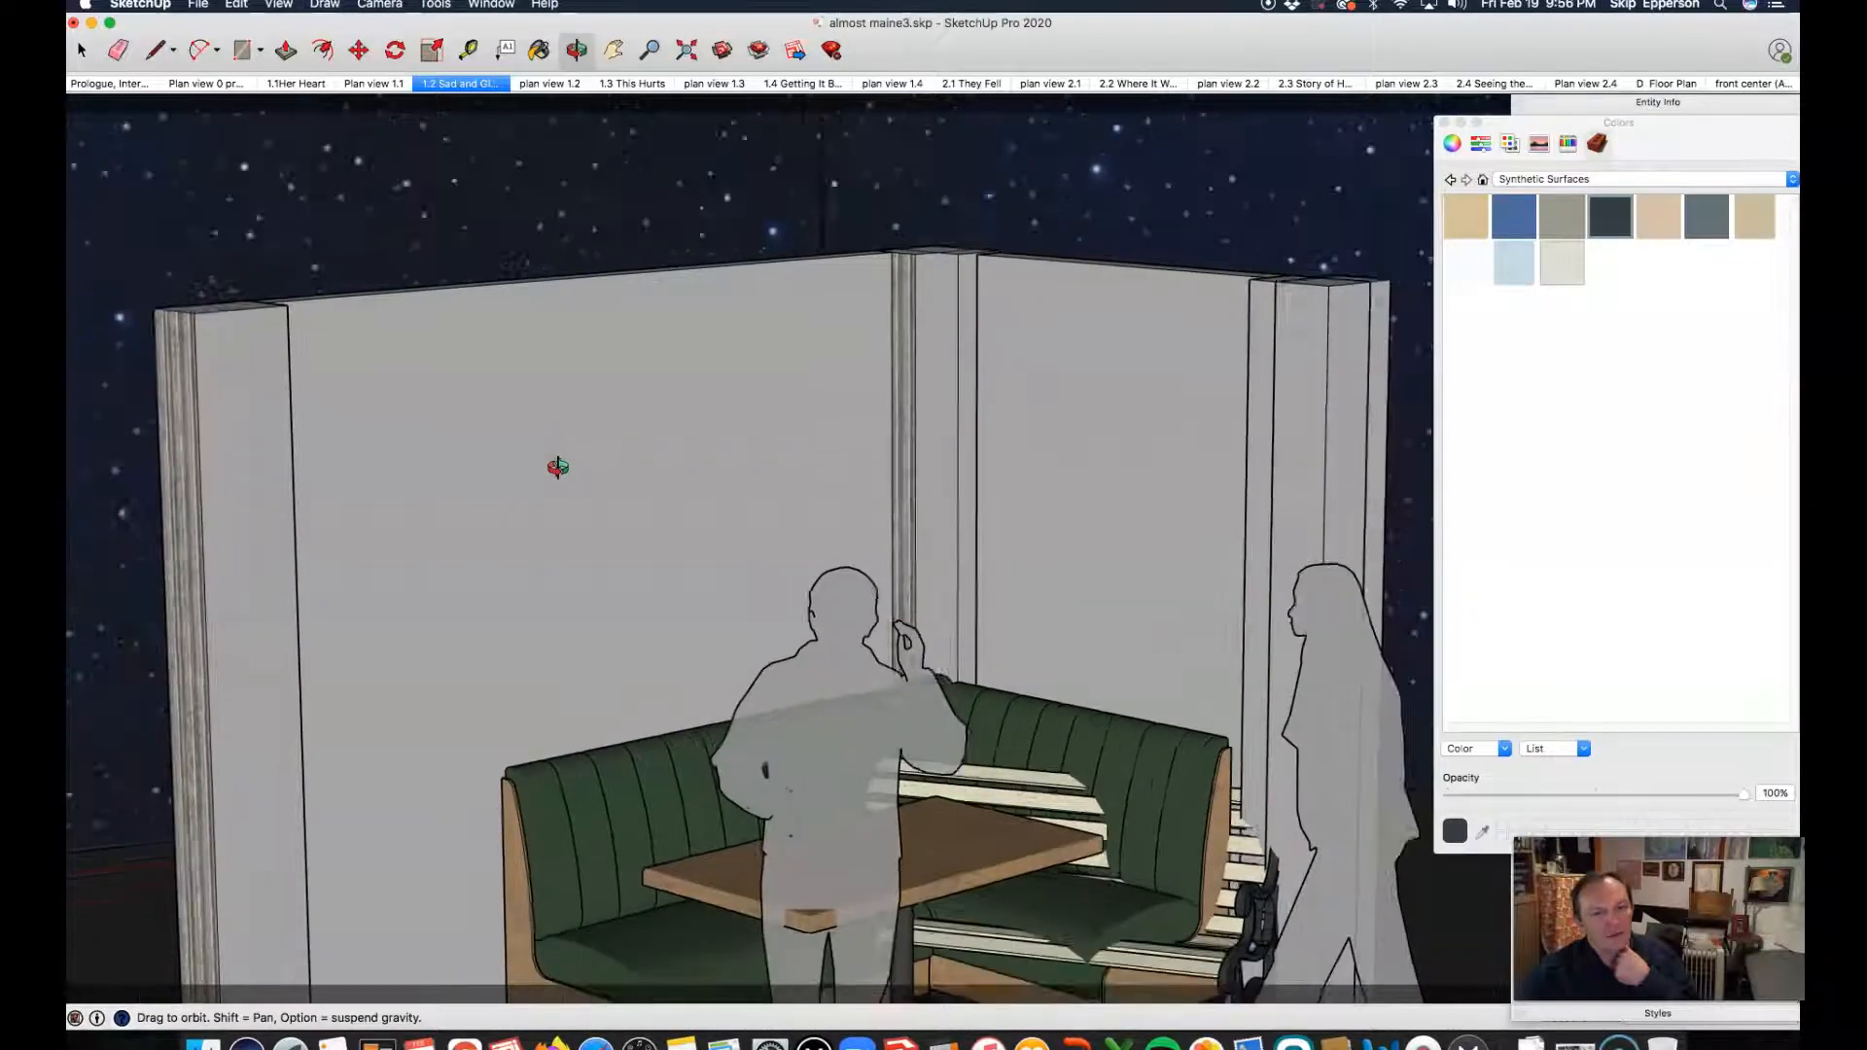
pyautogui.moveTo(511, 512); pyautogui.dragTo(523, 518)
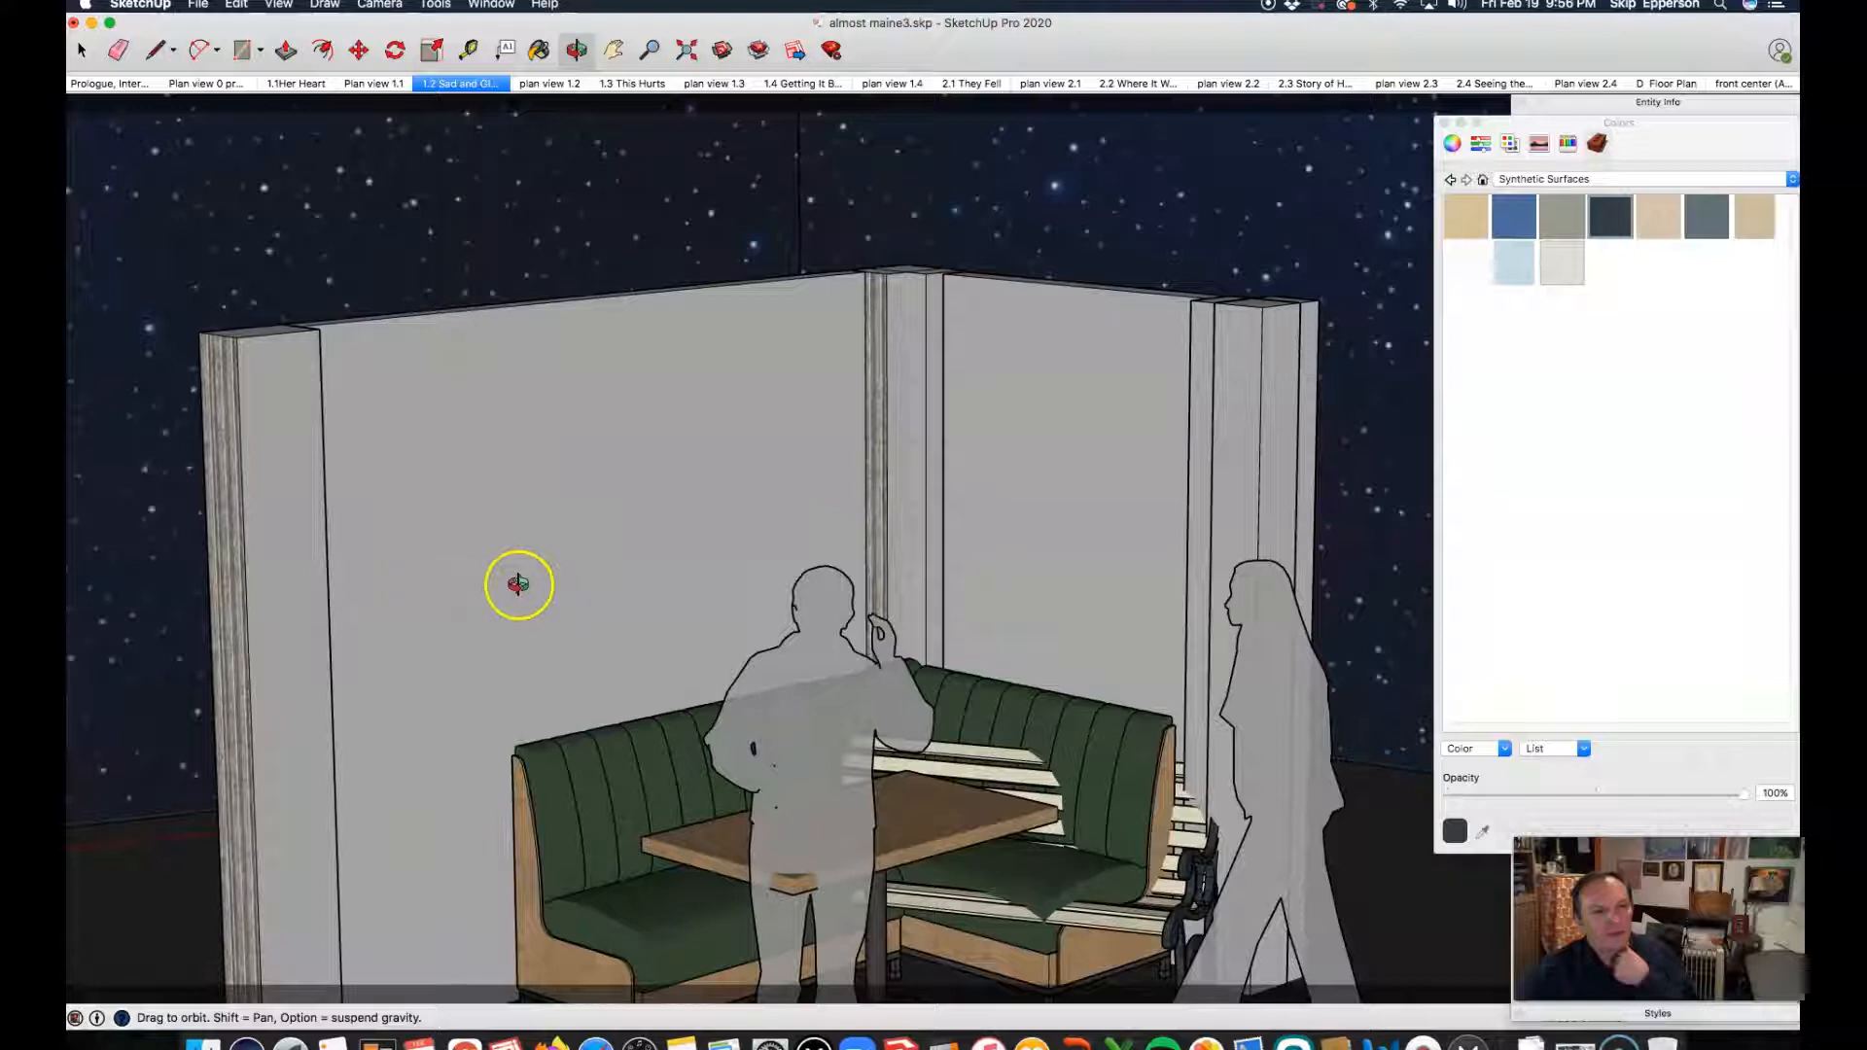
pyautogui.scroll(3, 519, 584)
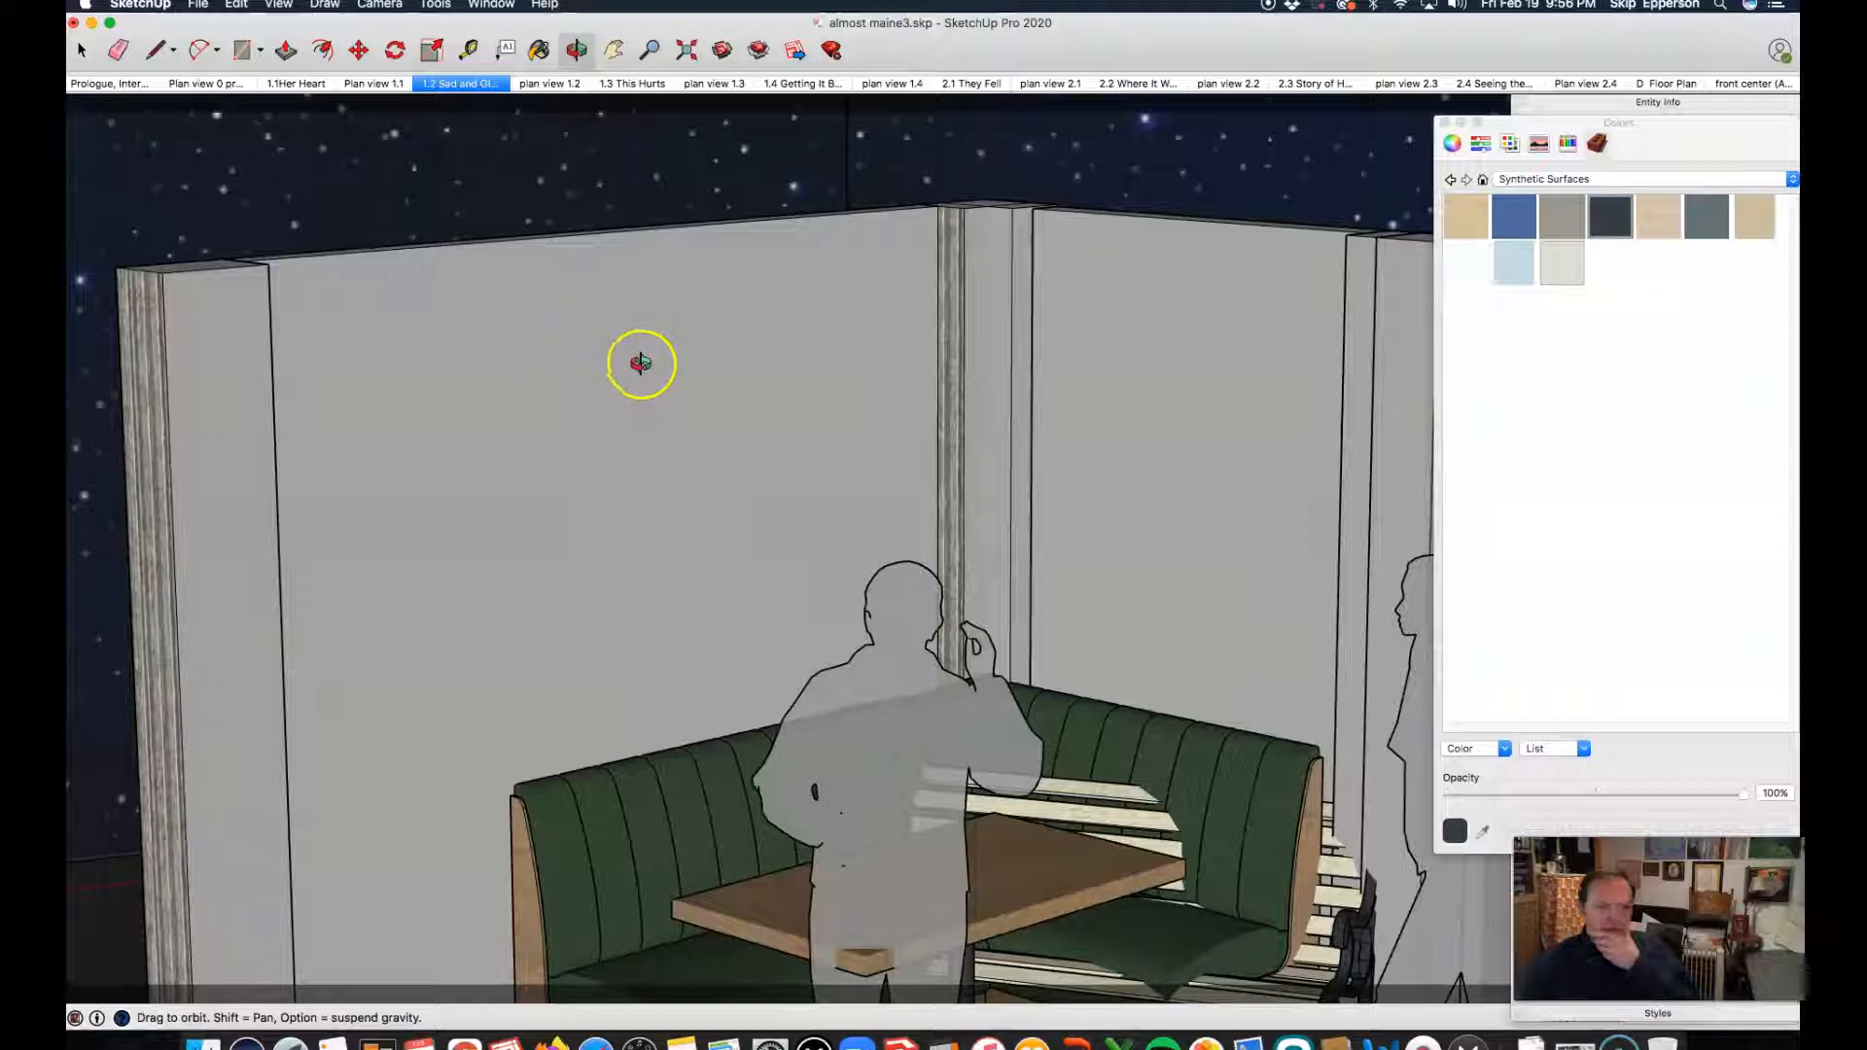
pyautogui.scroll(1, 584, 388)
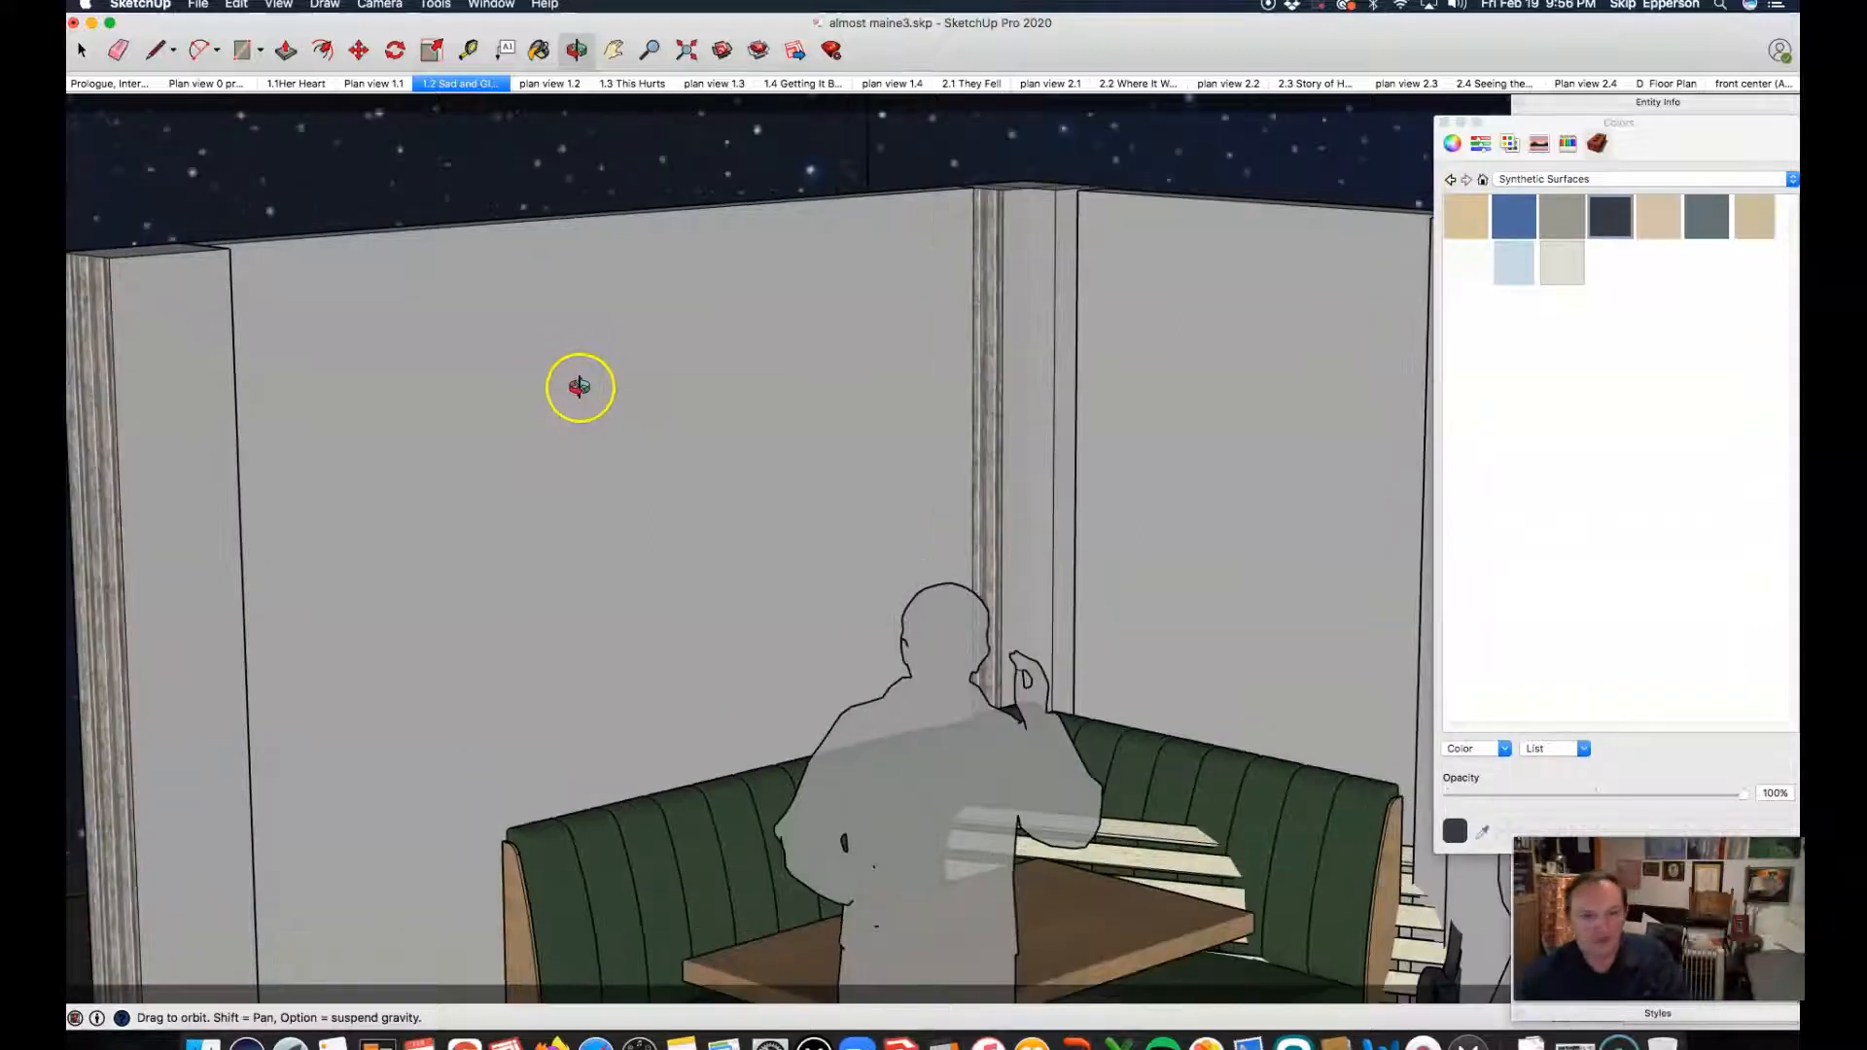
# Step: Open the group of walls and booth in the 1.2 scene for editing and select the long wall behind the booth
pyautogui.press('space')
pyautogui.click(564, 380)
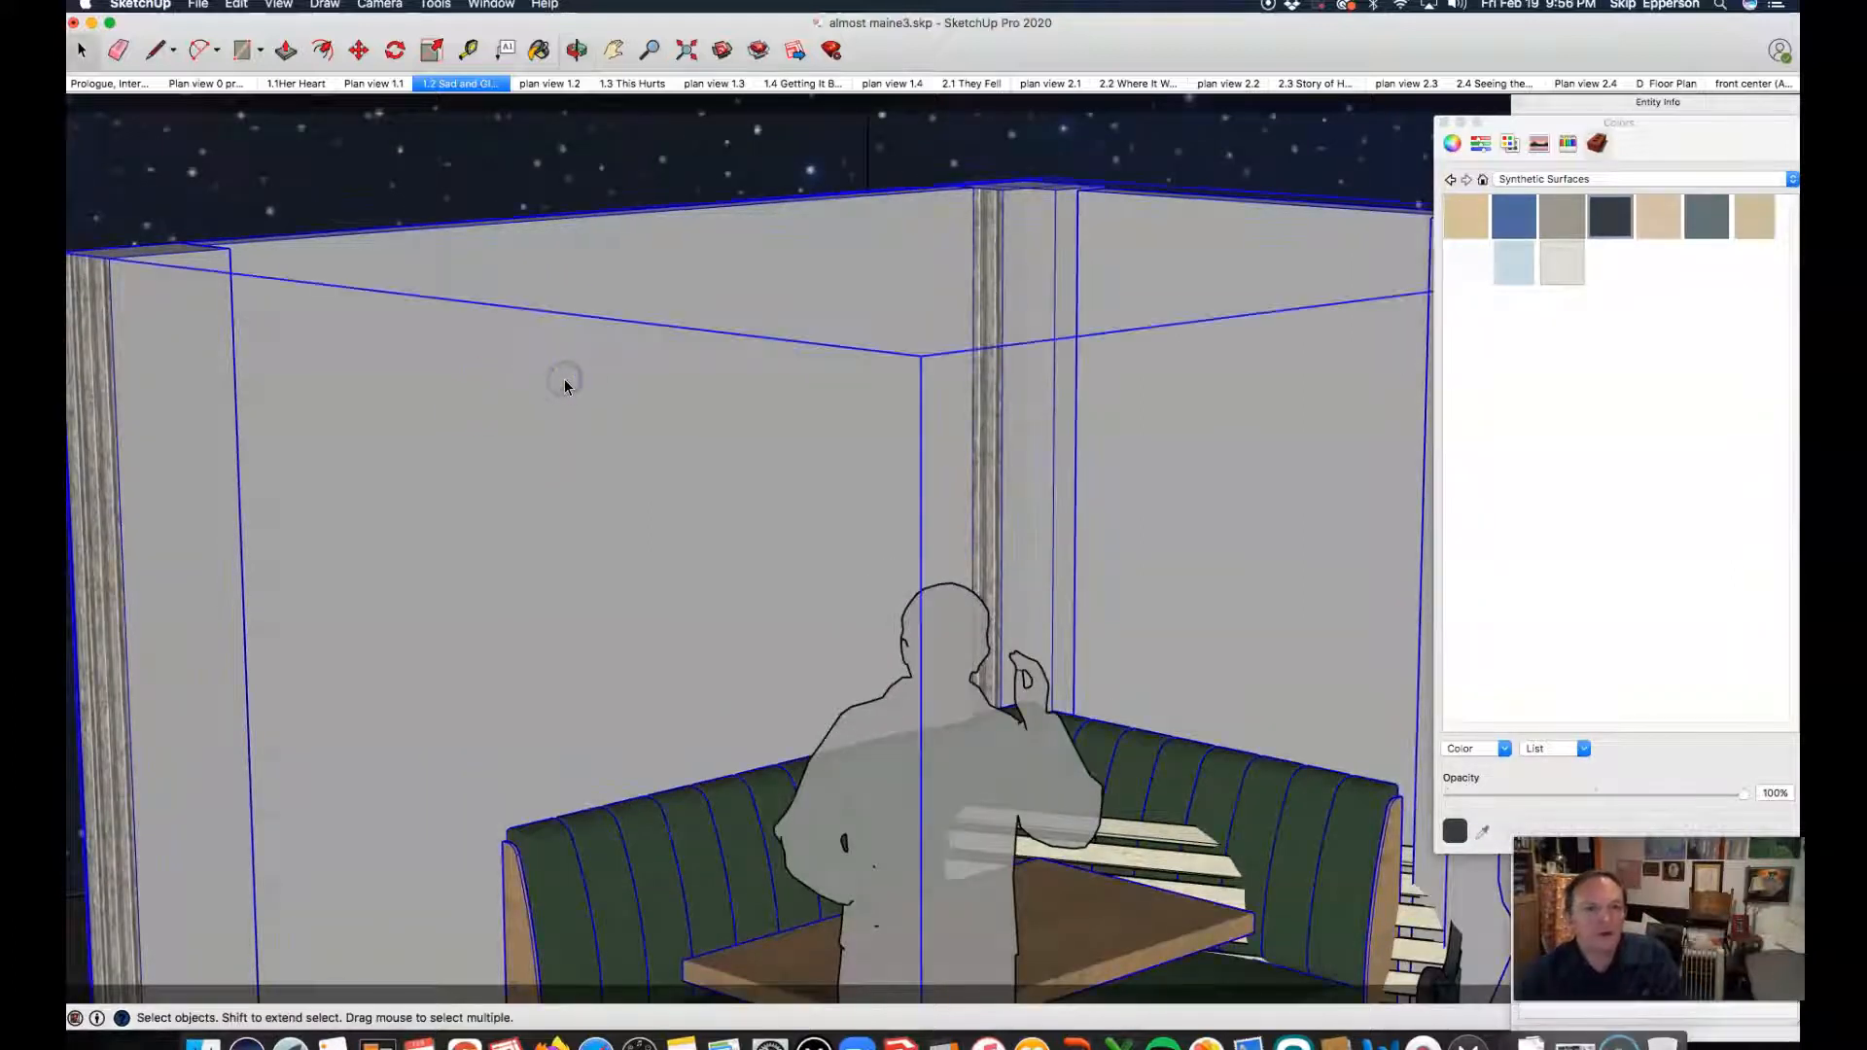
pyautogui.scroll(-3, 496, 372)
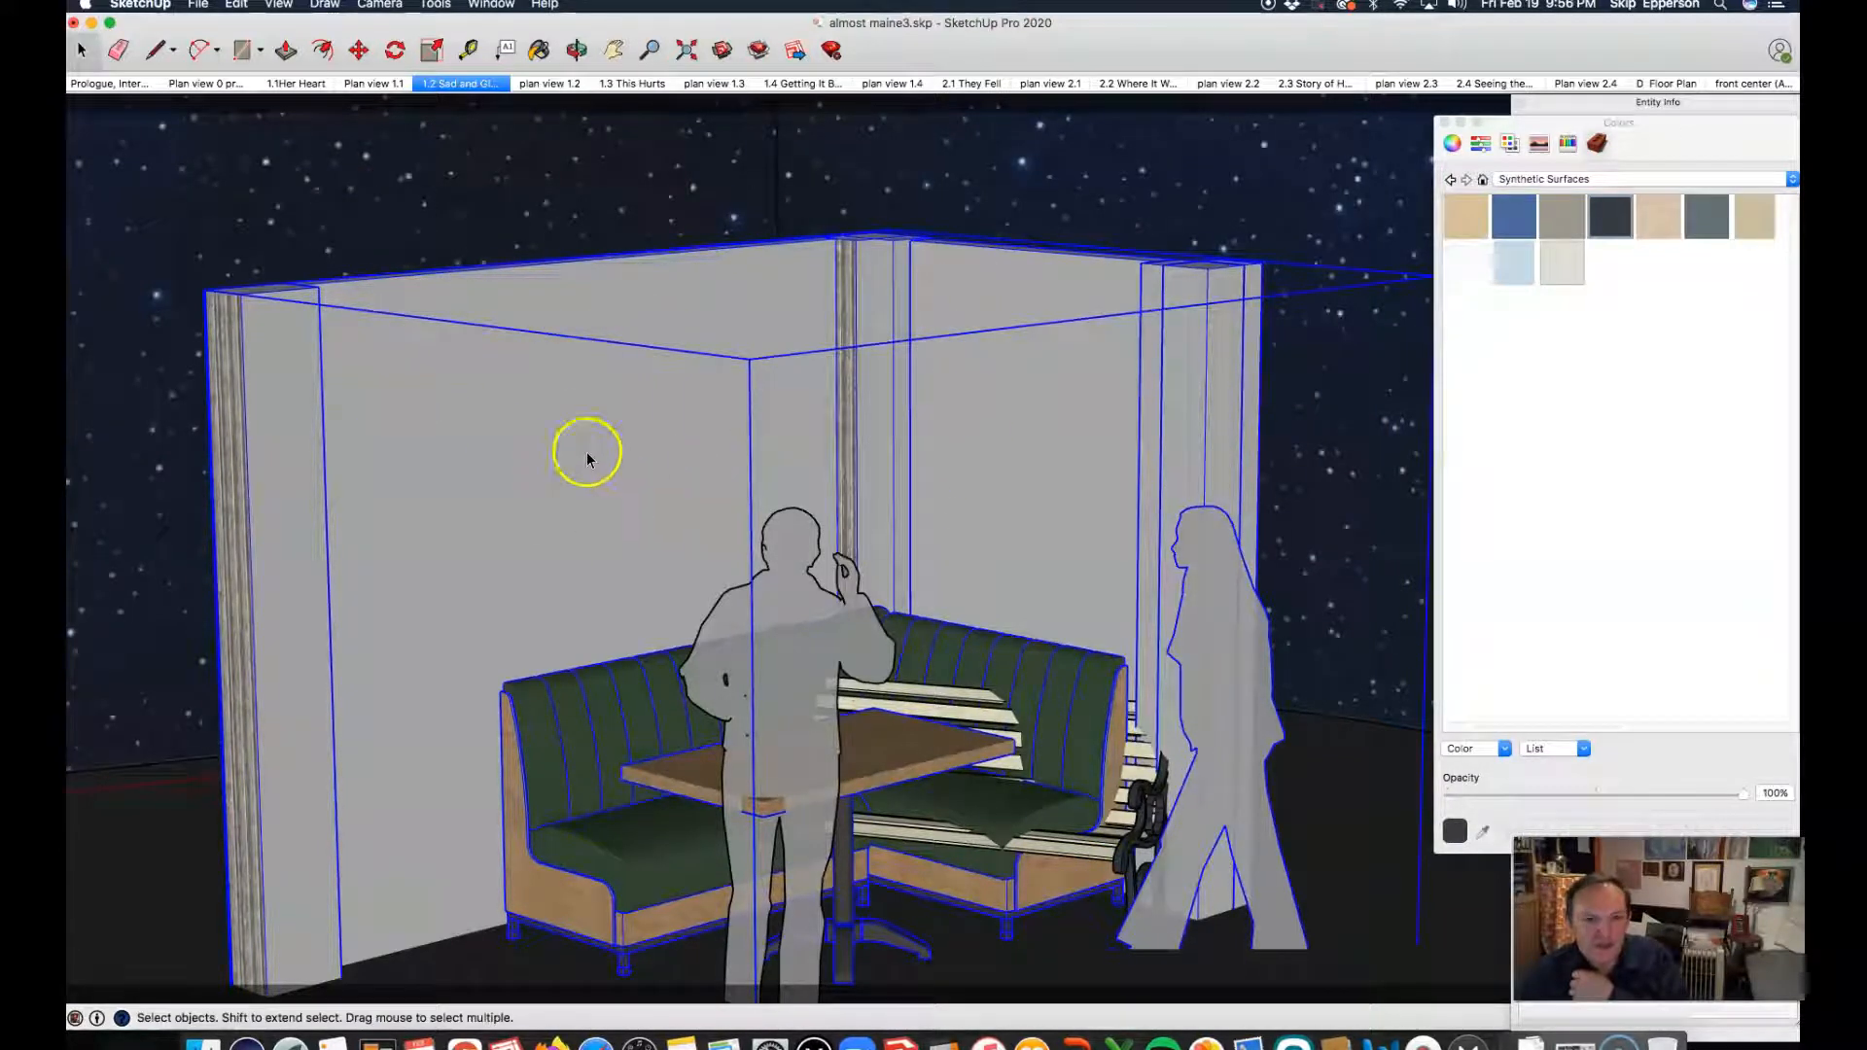
pyautogui.click(573, 350)
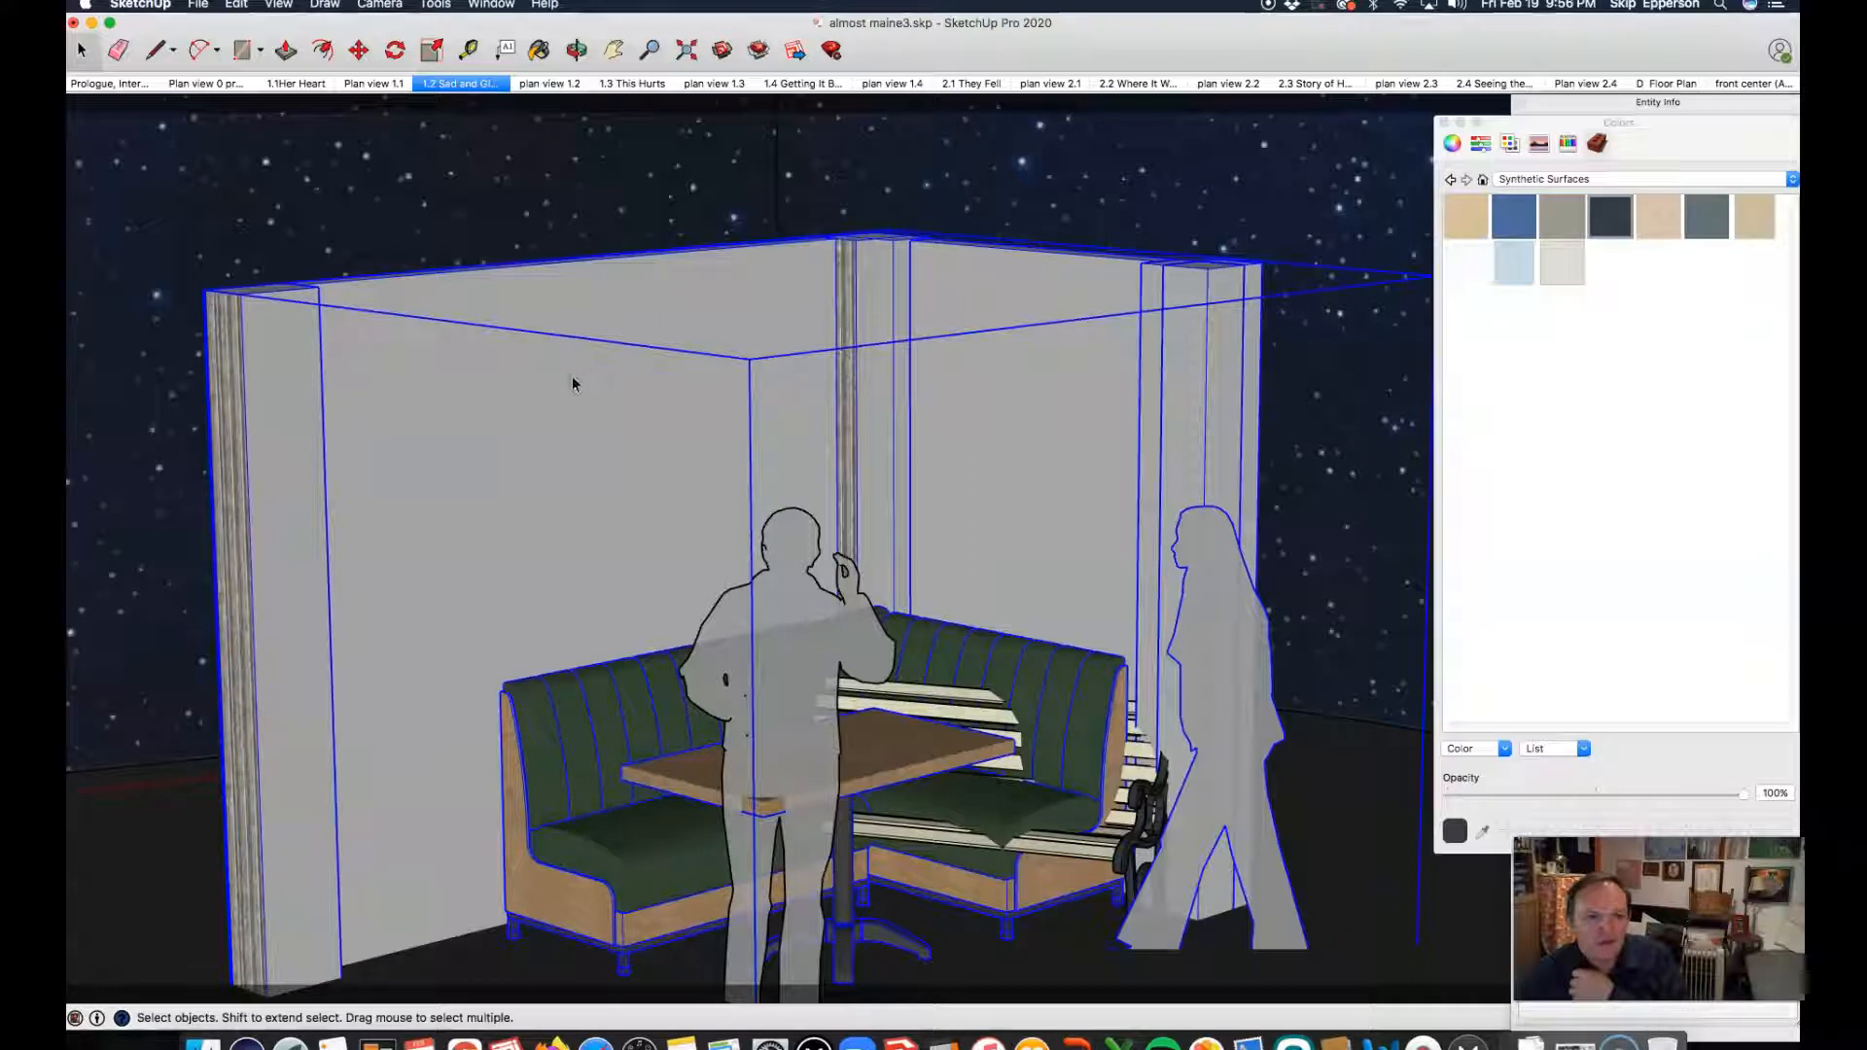
pyautogui.doubleClick(571, 426)
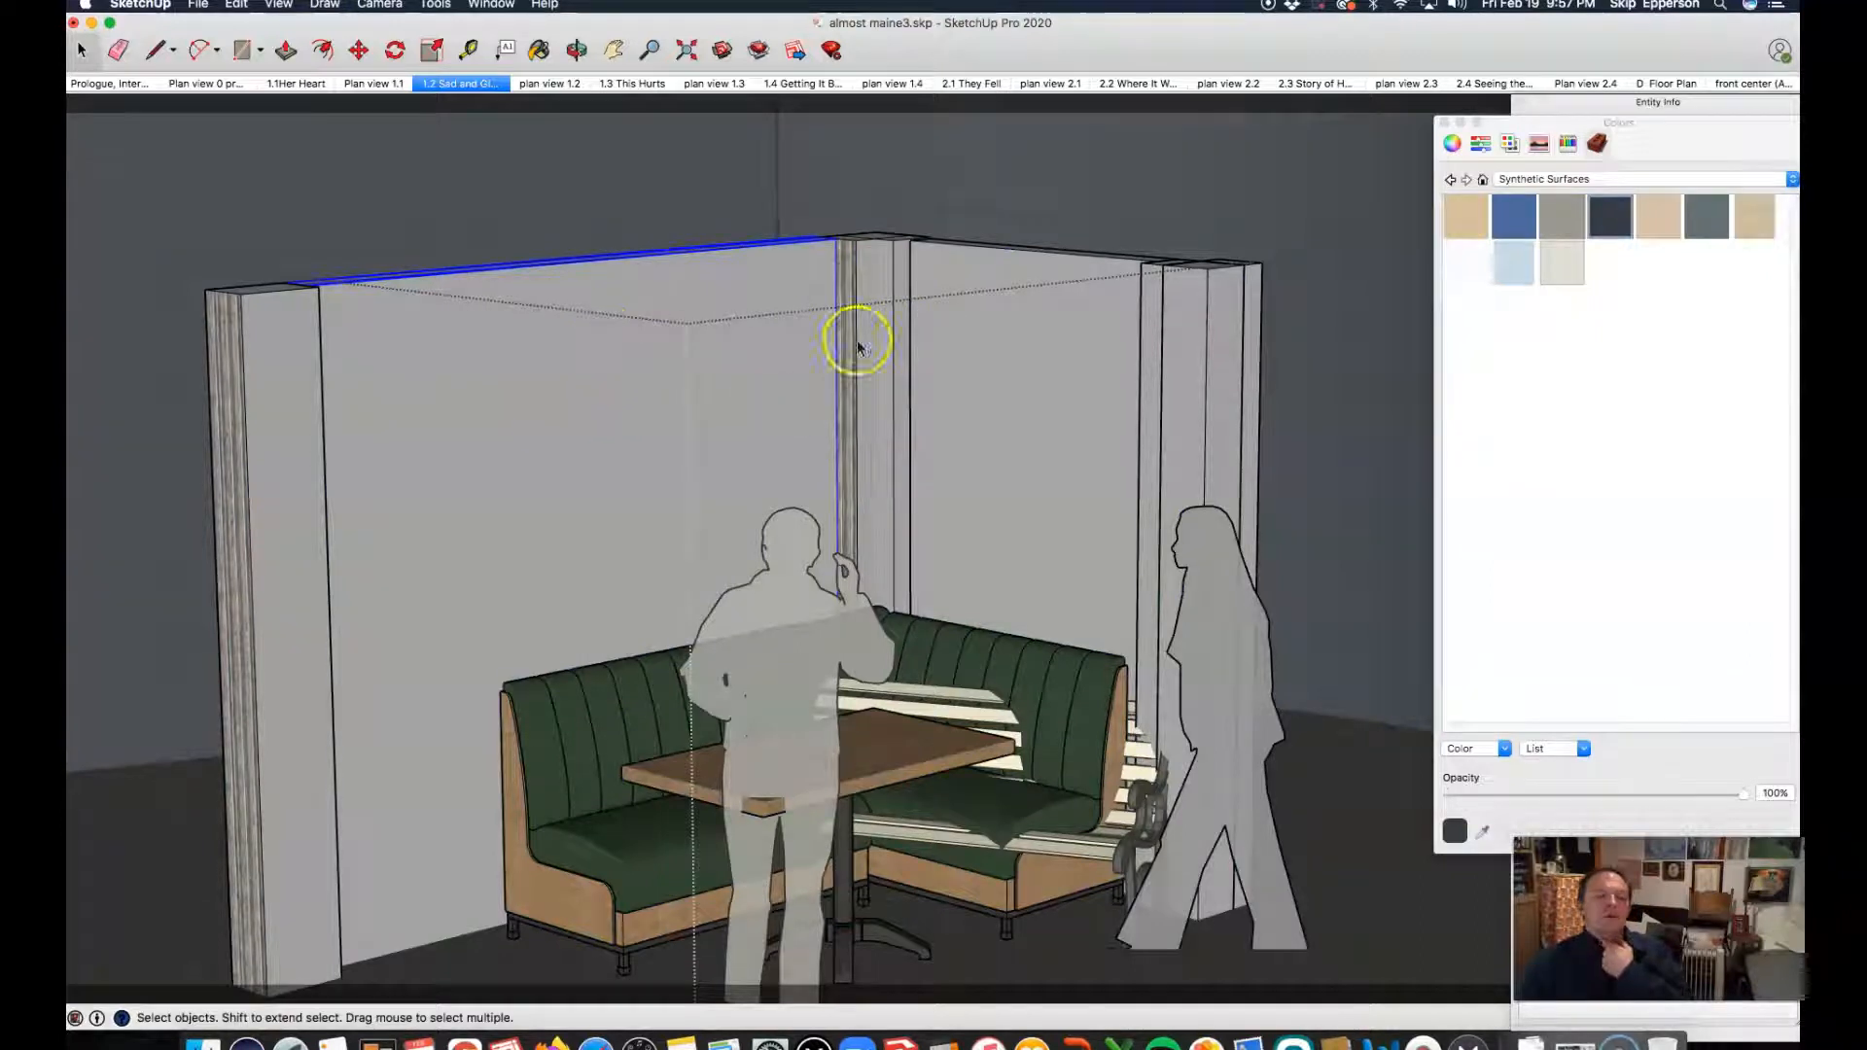
pyautogui.scroll(2, 545, 353)
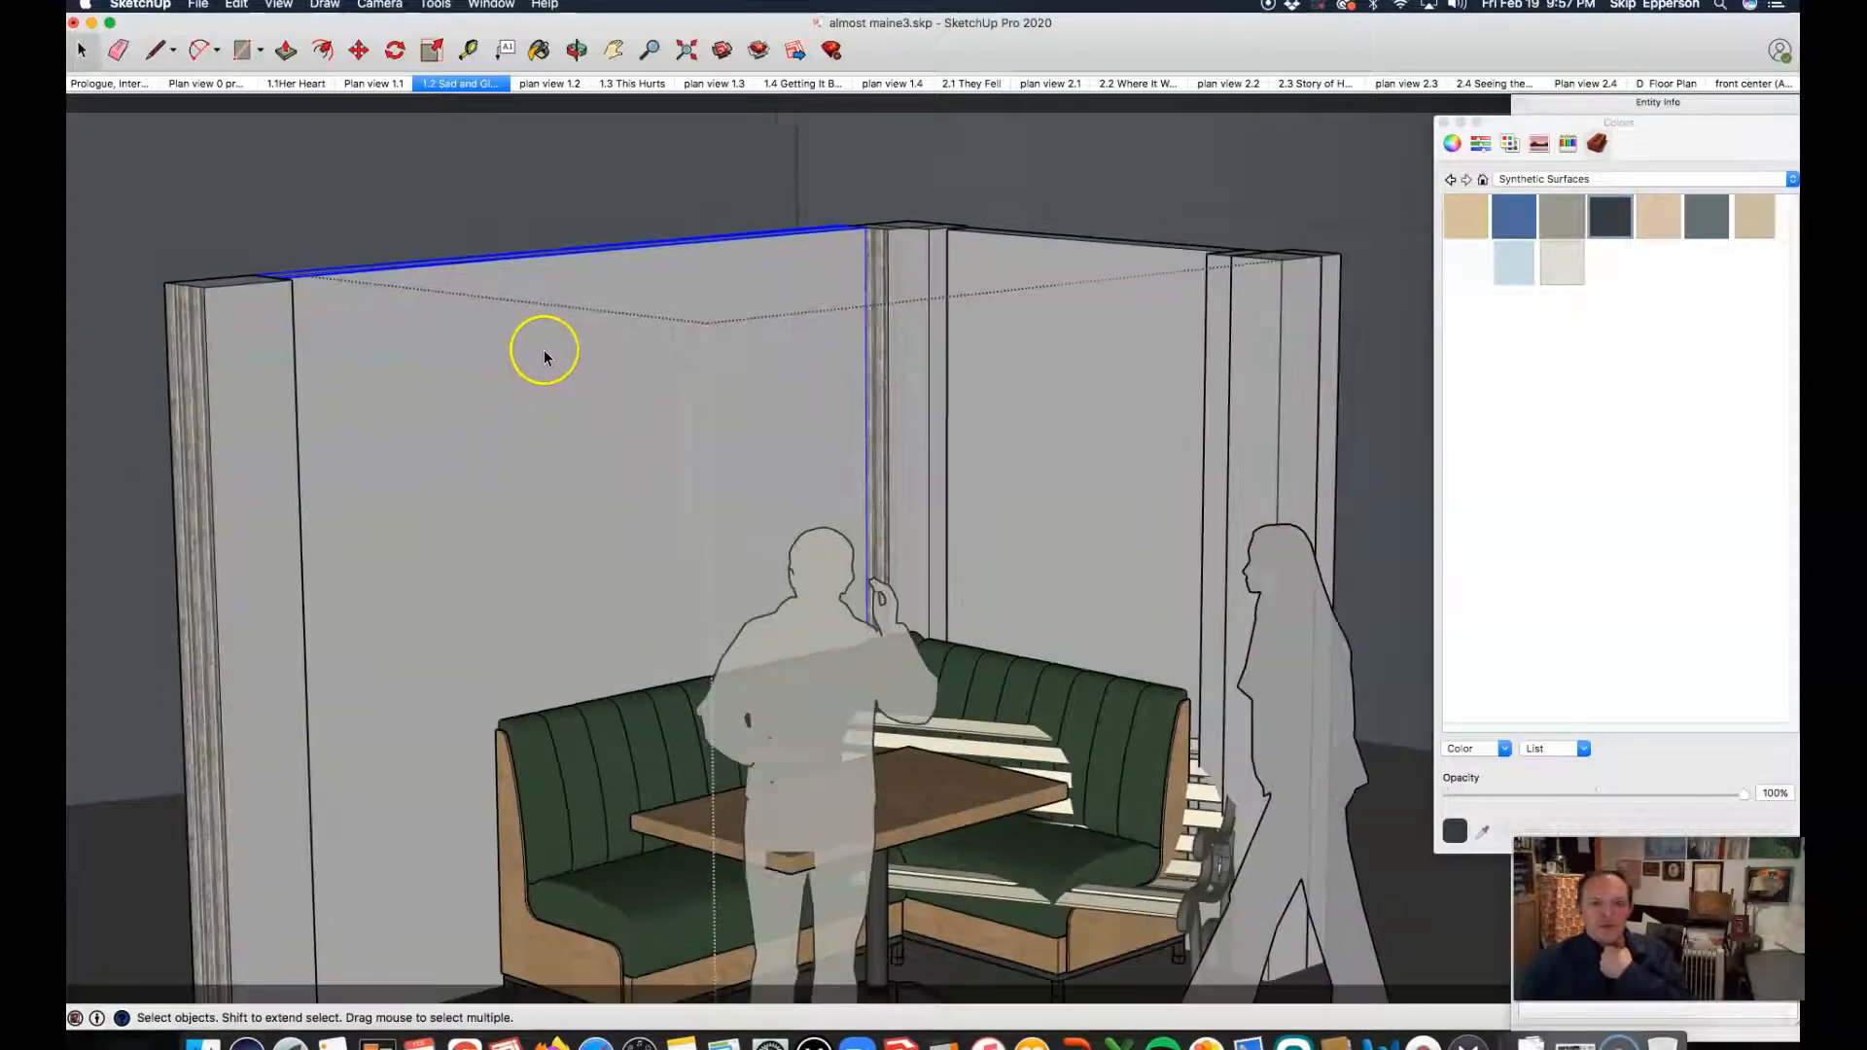
# Step: Try to move the long wall behind the booth, and undo the move
pyautogui.scroll(2, 545, 353)
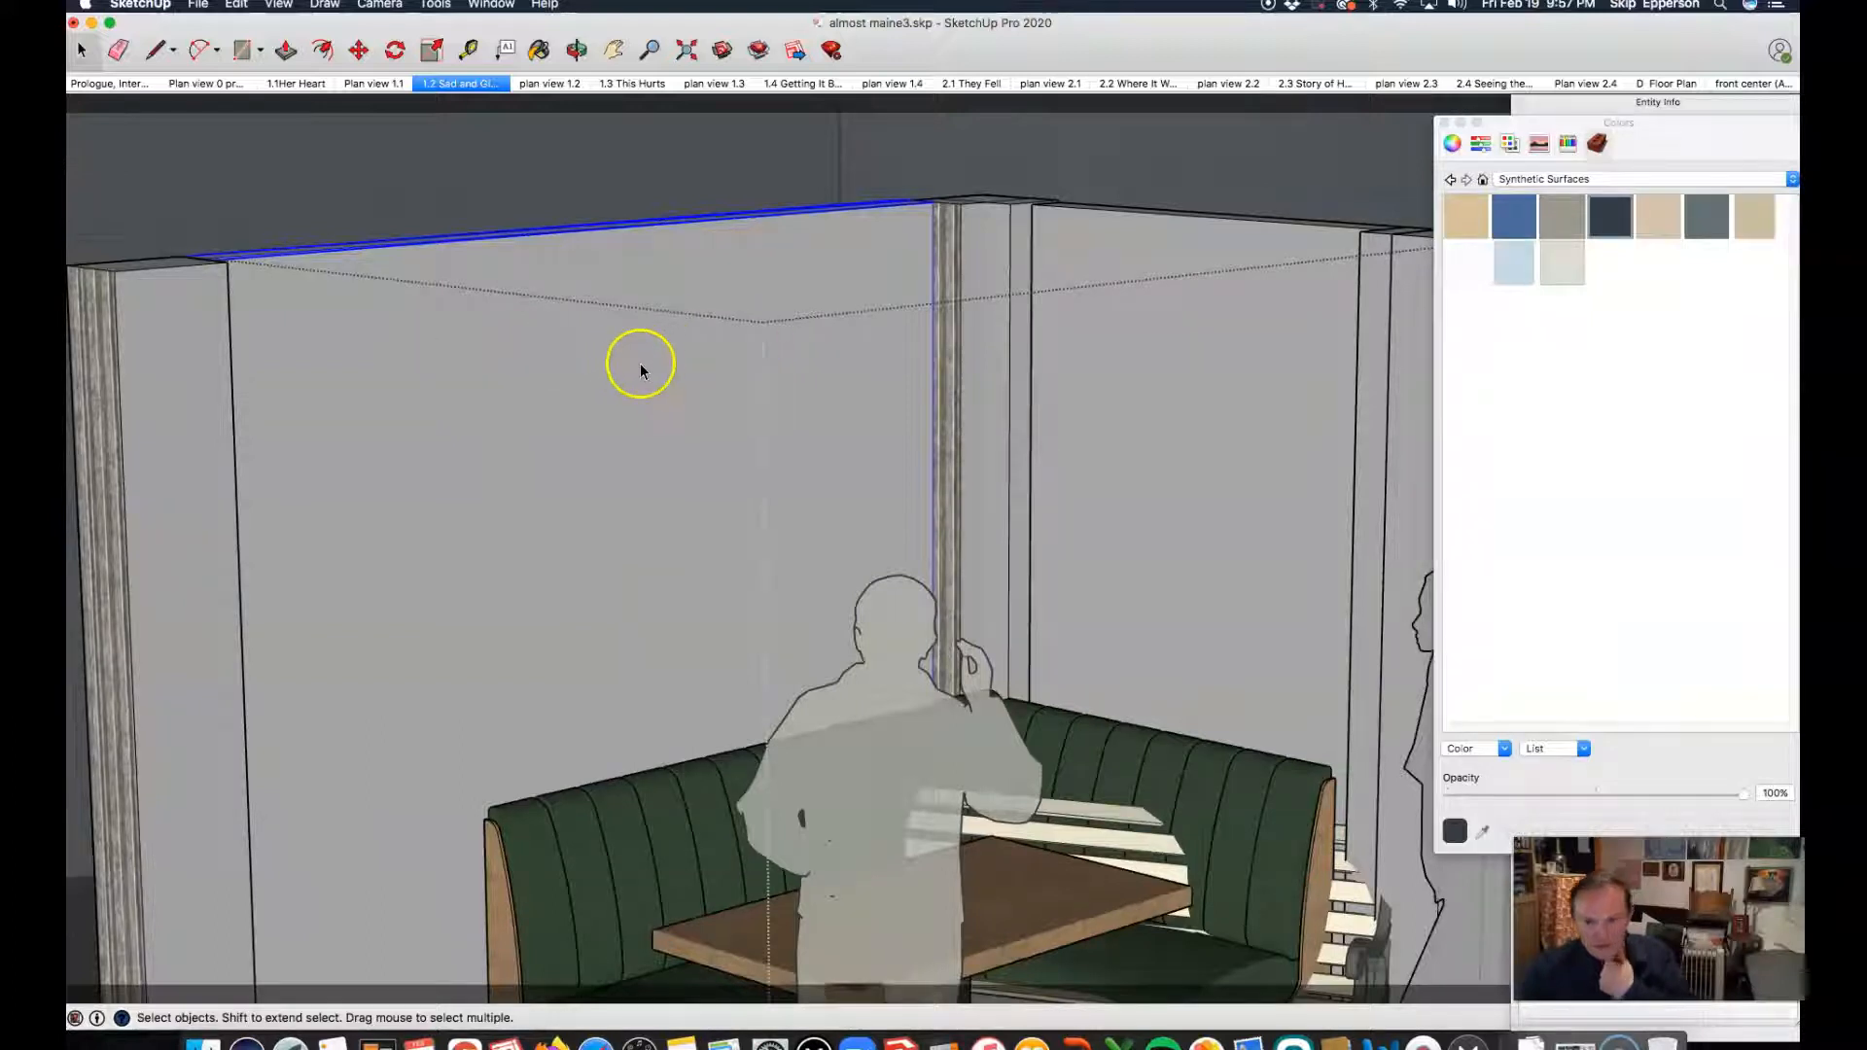
pyautogui.press('m')
pyautogui.moveTo(586, 374); pyautogui.dragTo(638, 312)
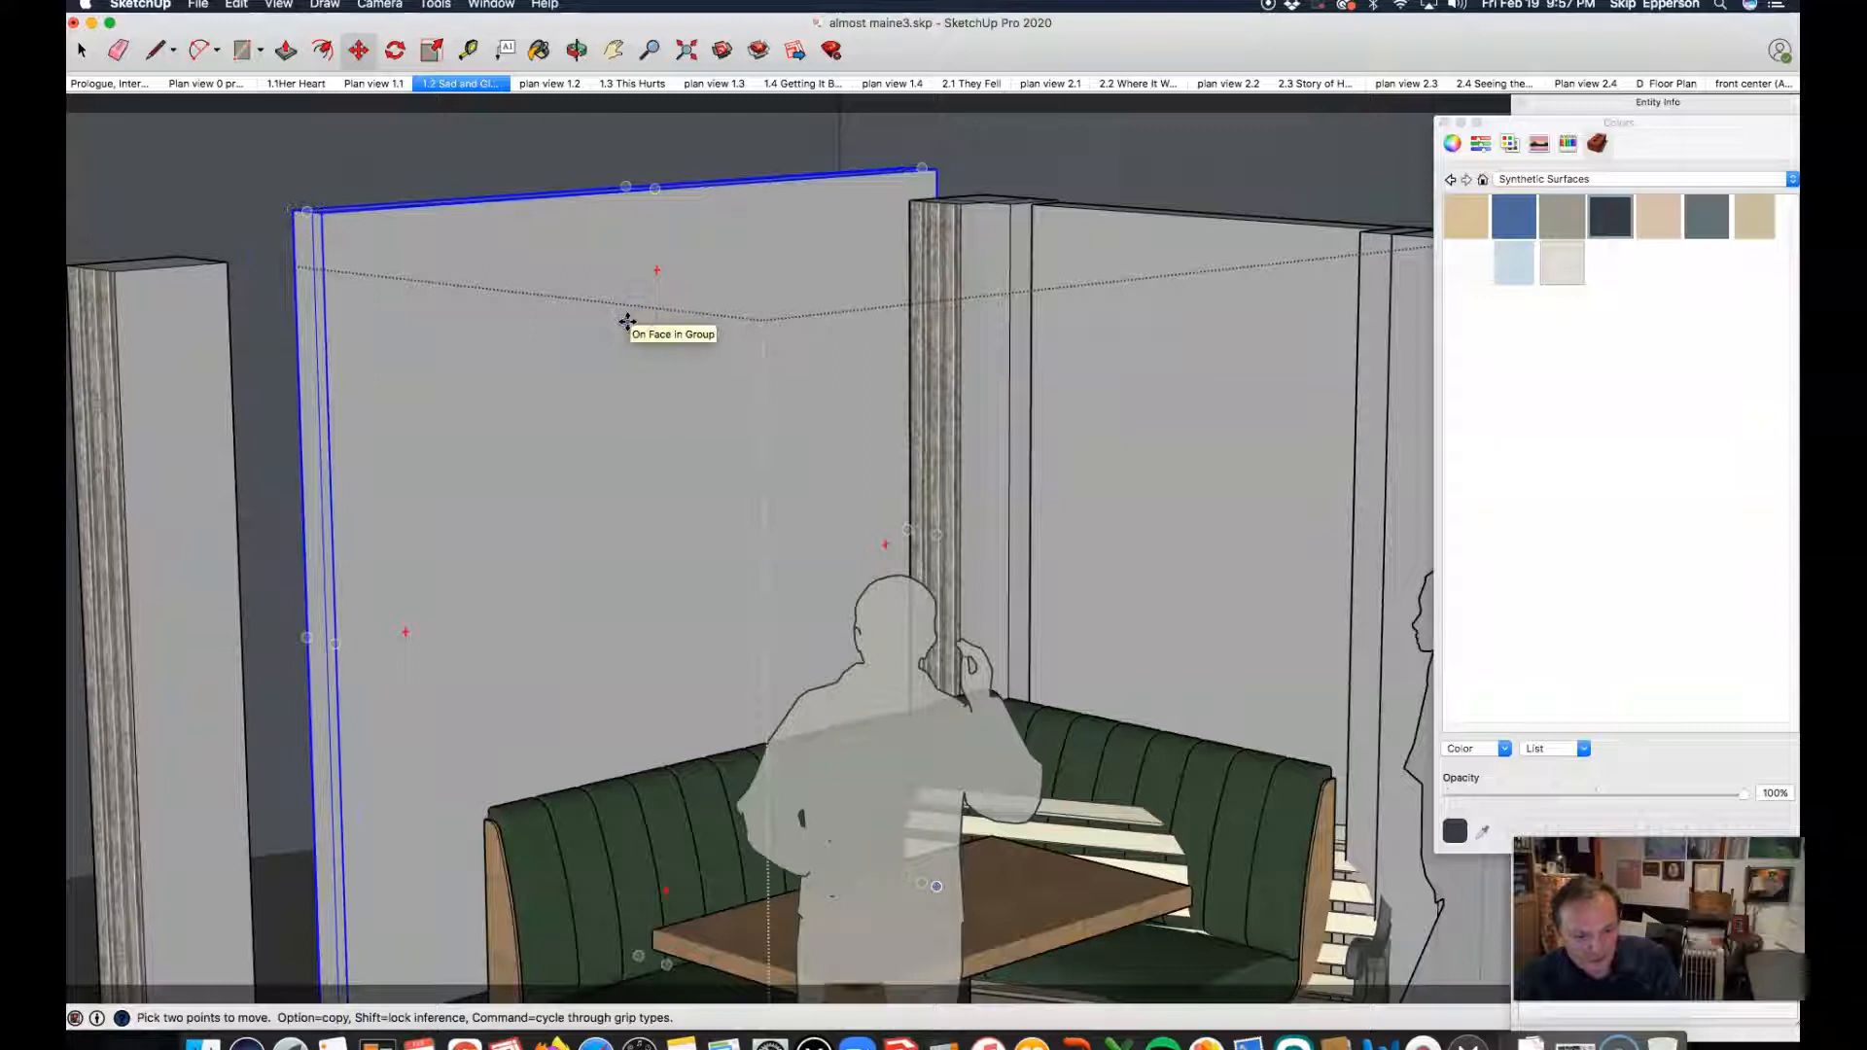
pyautogui.press('super+z')
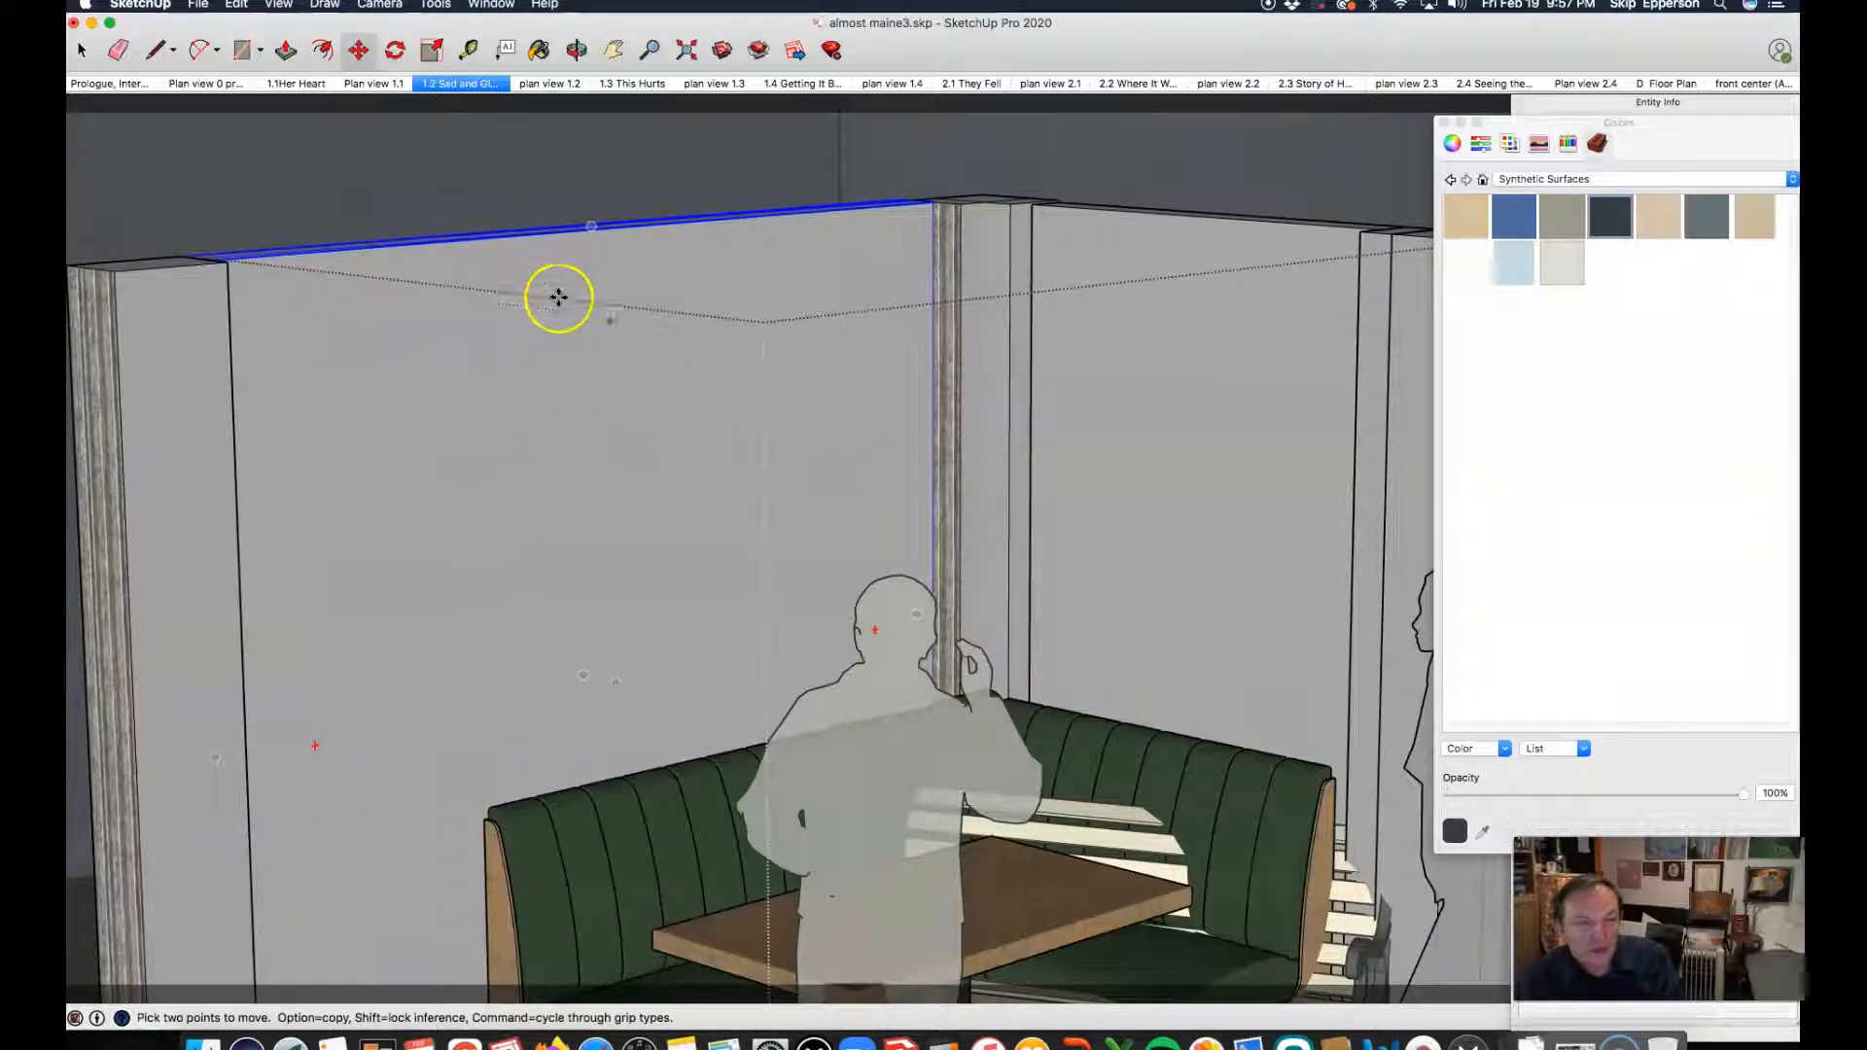
pyautogui.press('space')
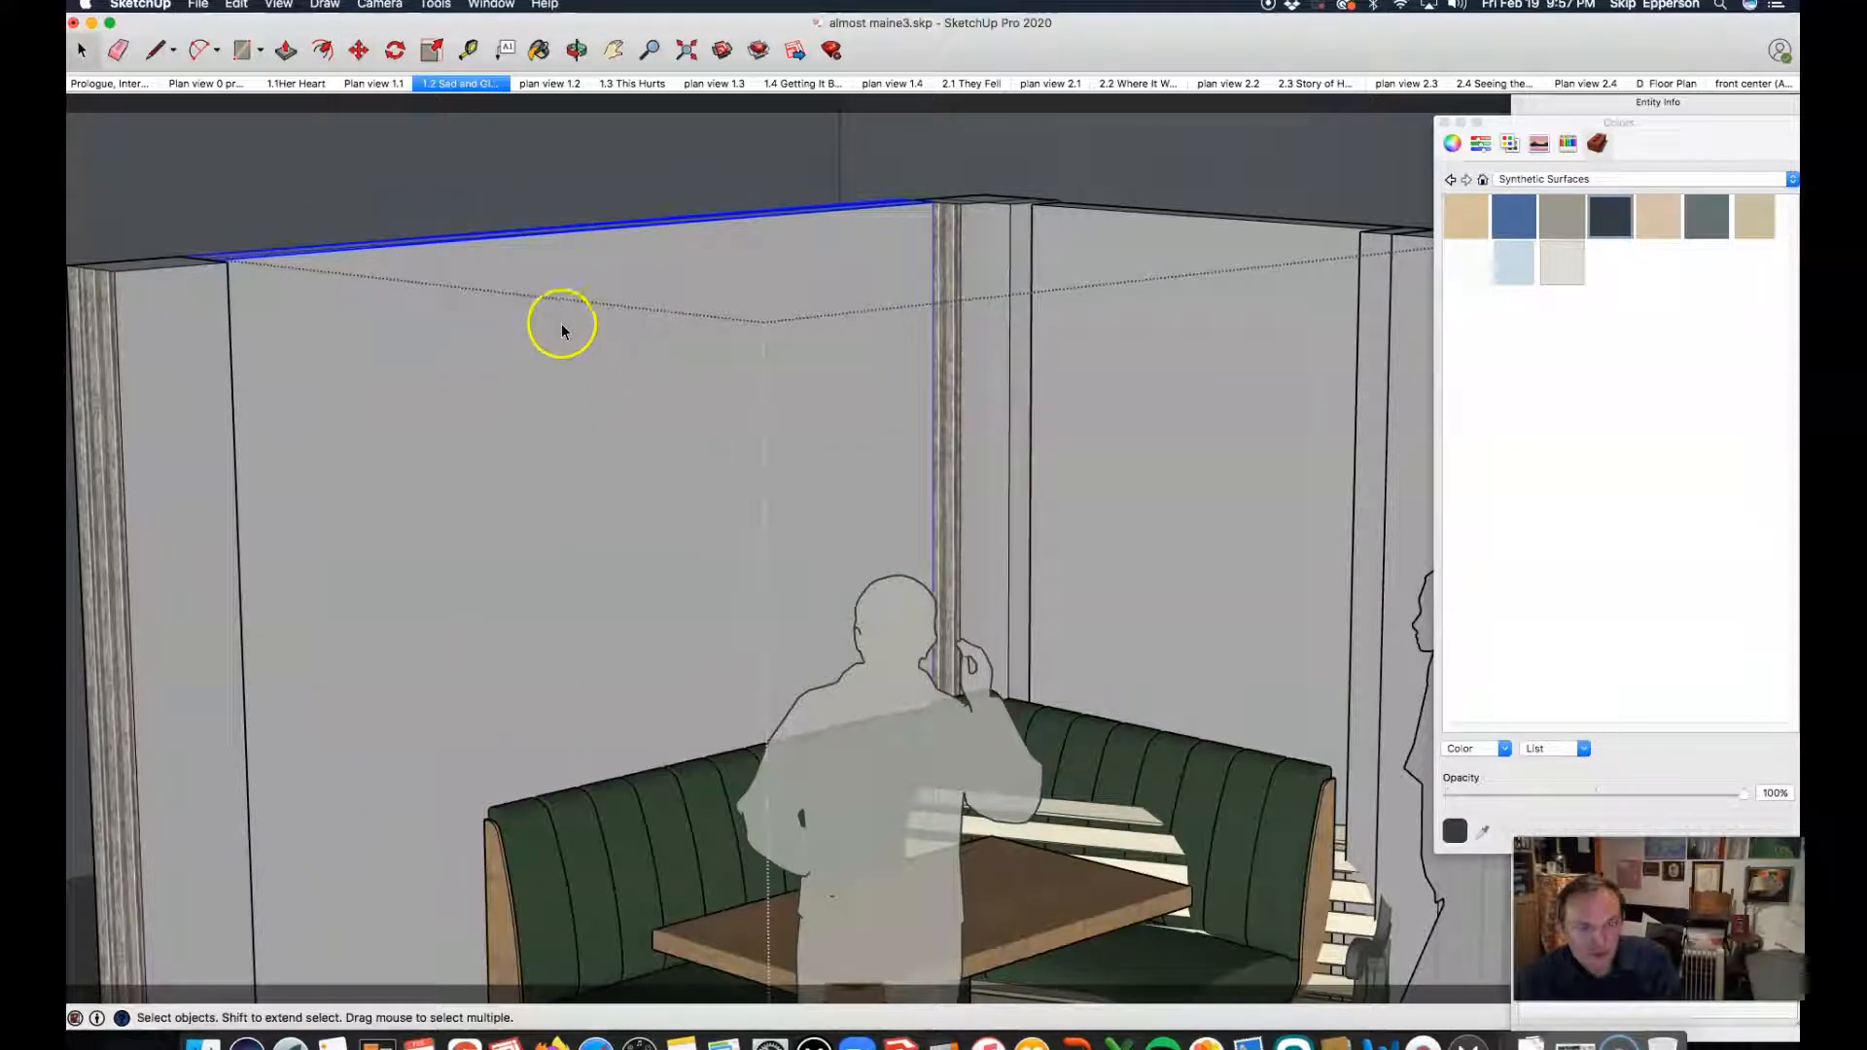
# Step: Open the long wall for editing, select its front face, and bring up the Brick, Cladding and Siding materials for painting
pyautogui.click(565, 333)
pyautogui.click(564, 333)
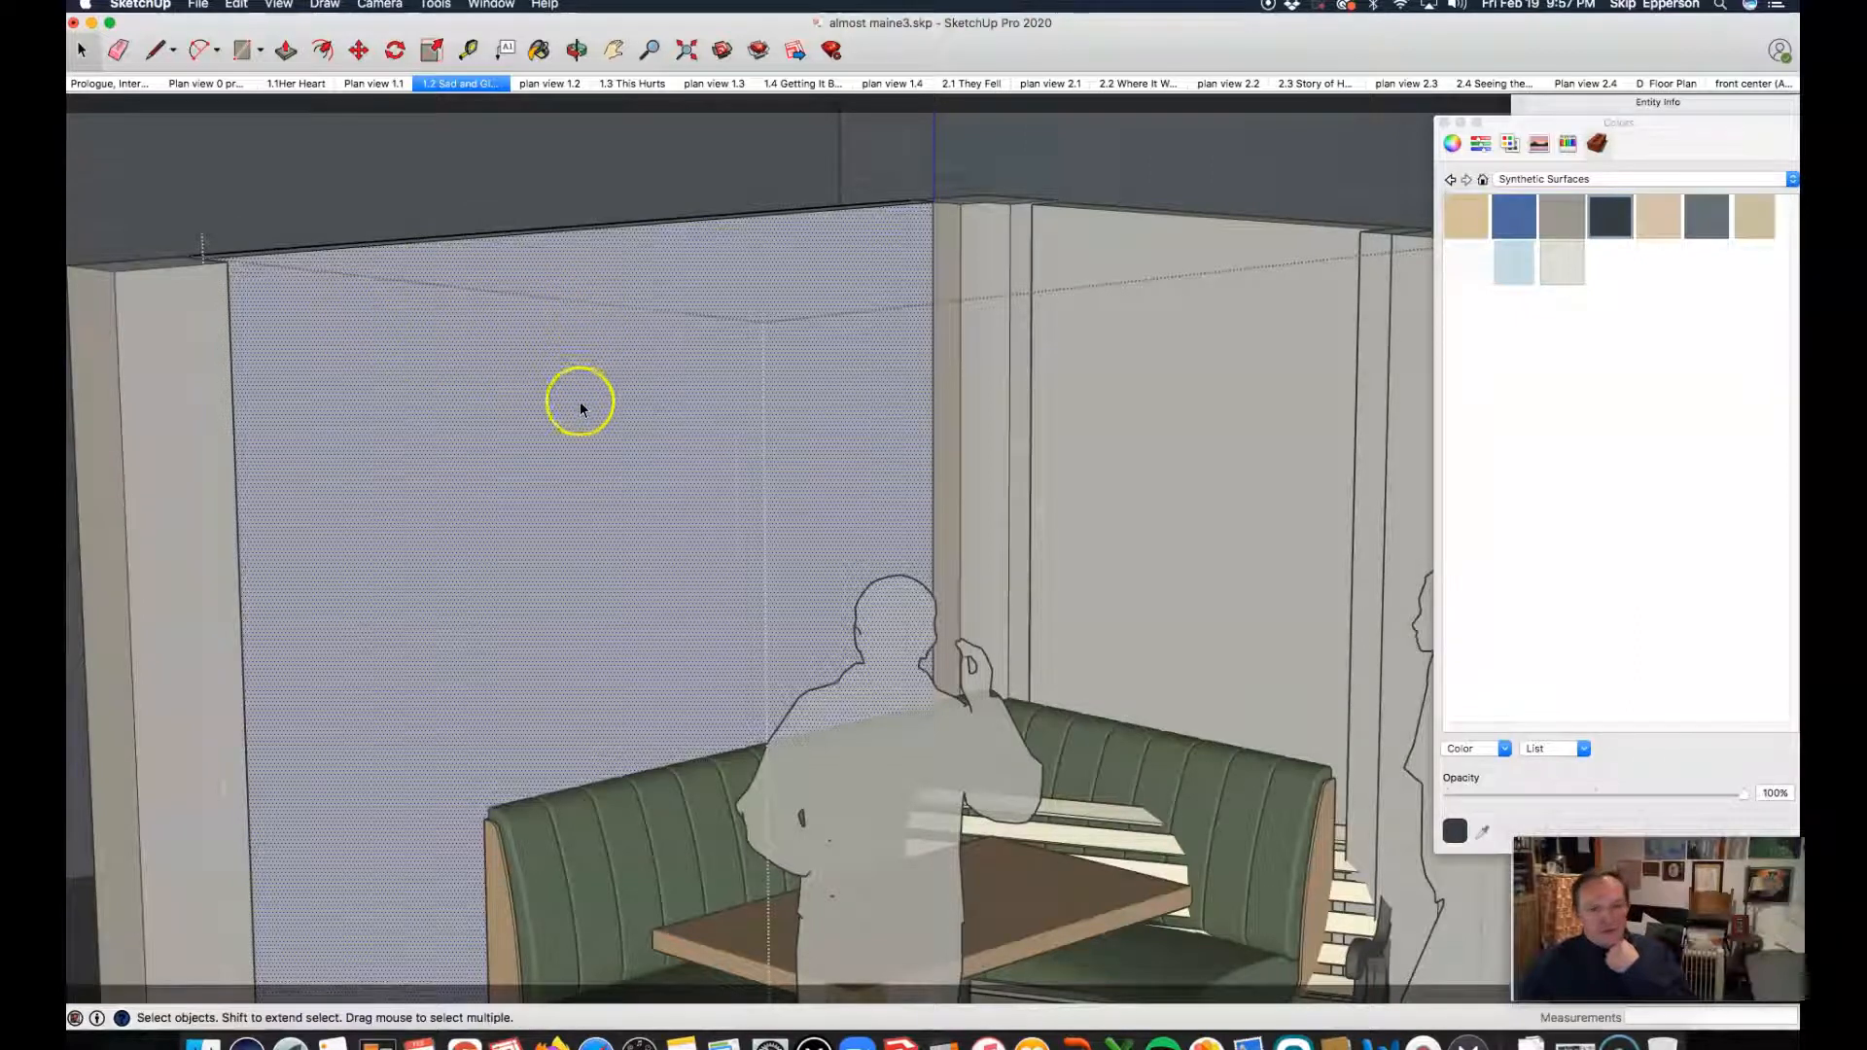
pyautogui.scroll(-4, 621, 288)
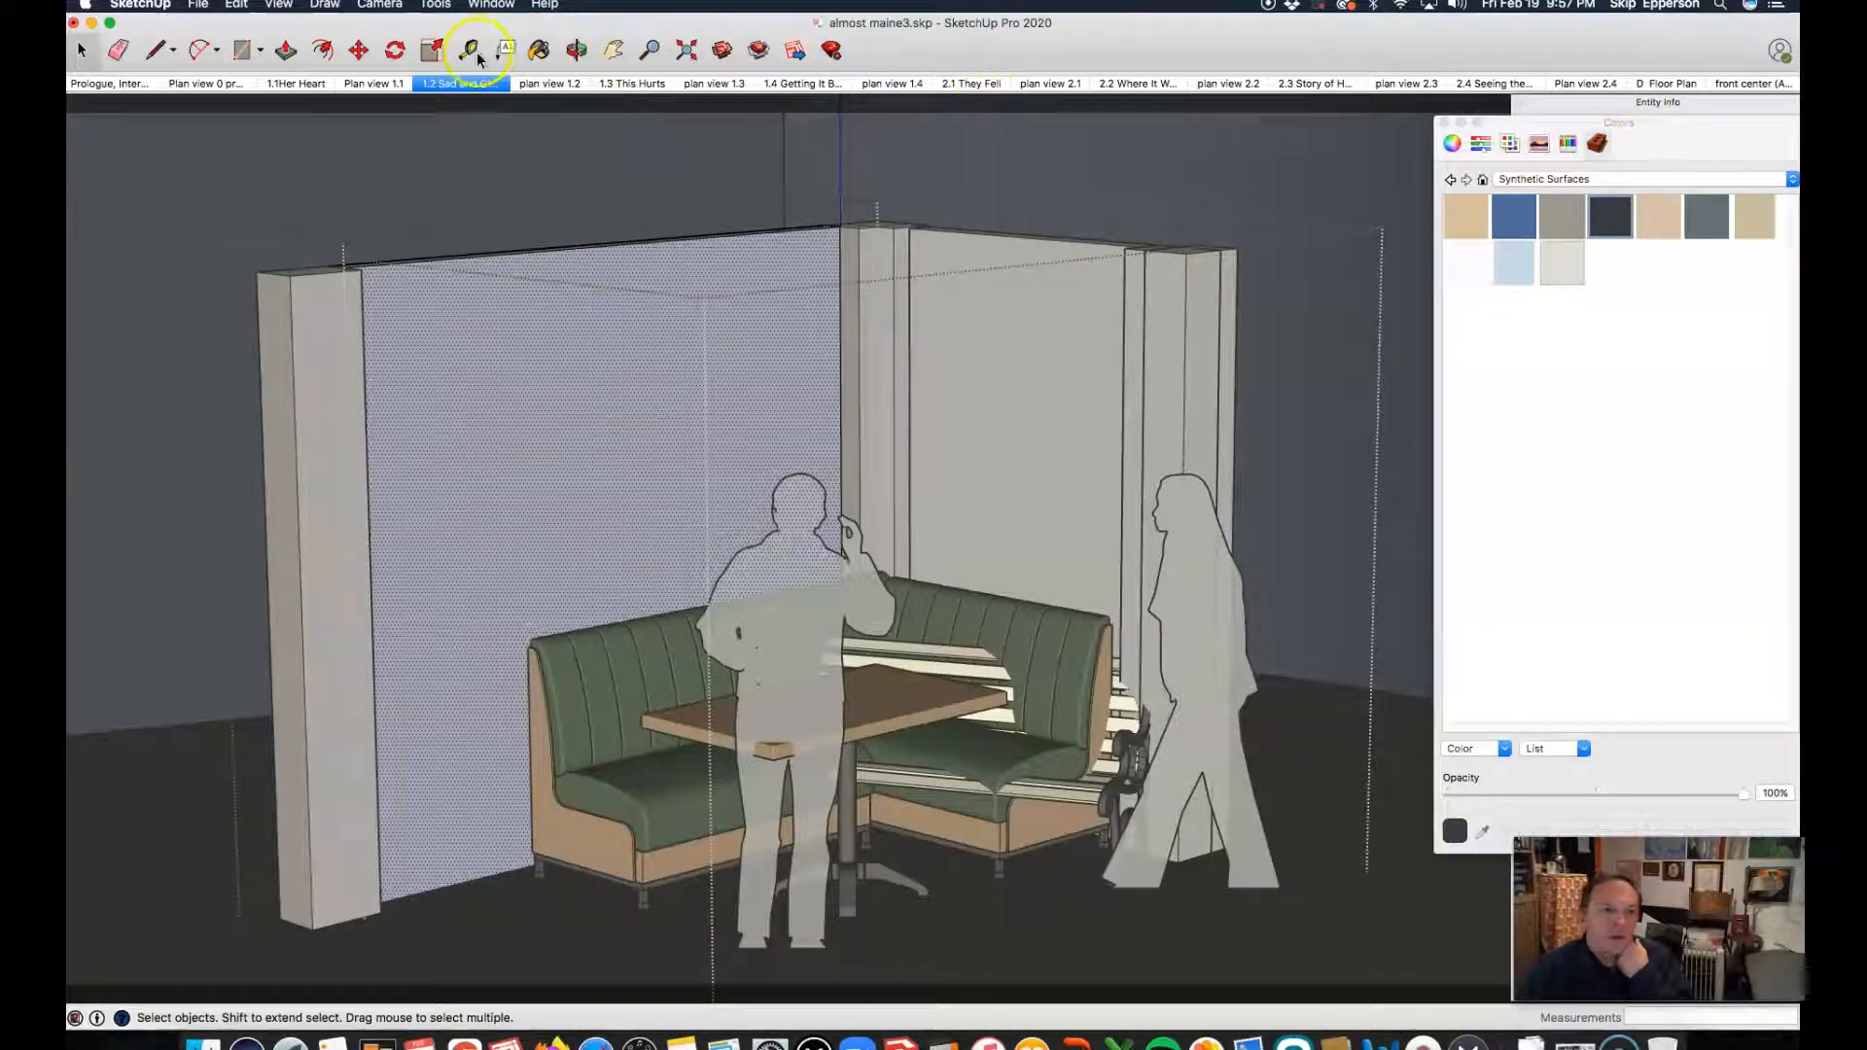
pyautogui.click(539, 49)
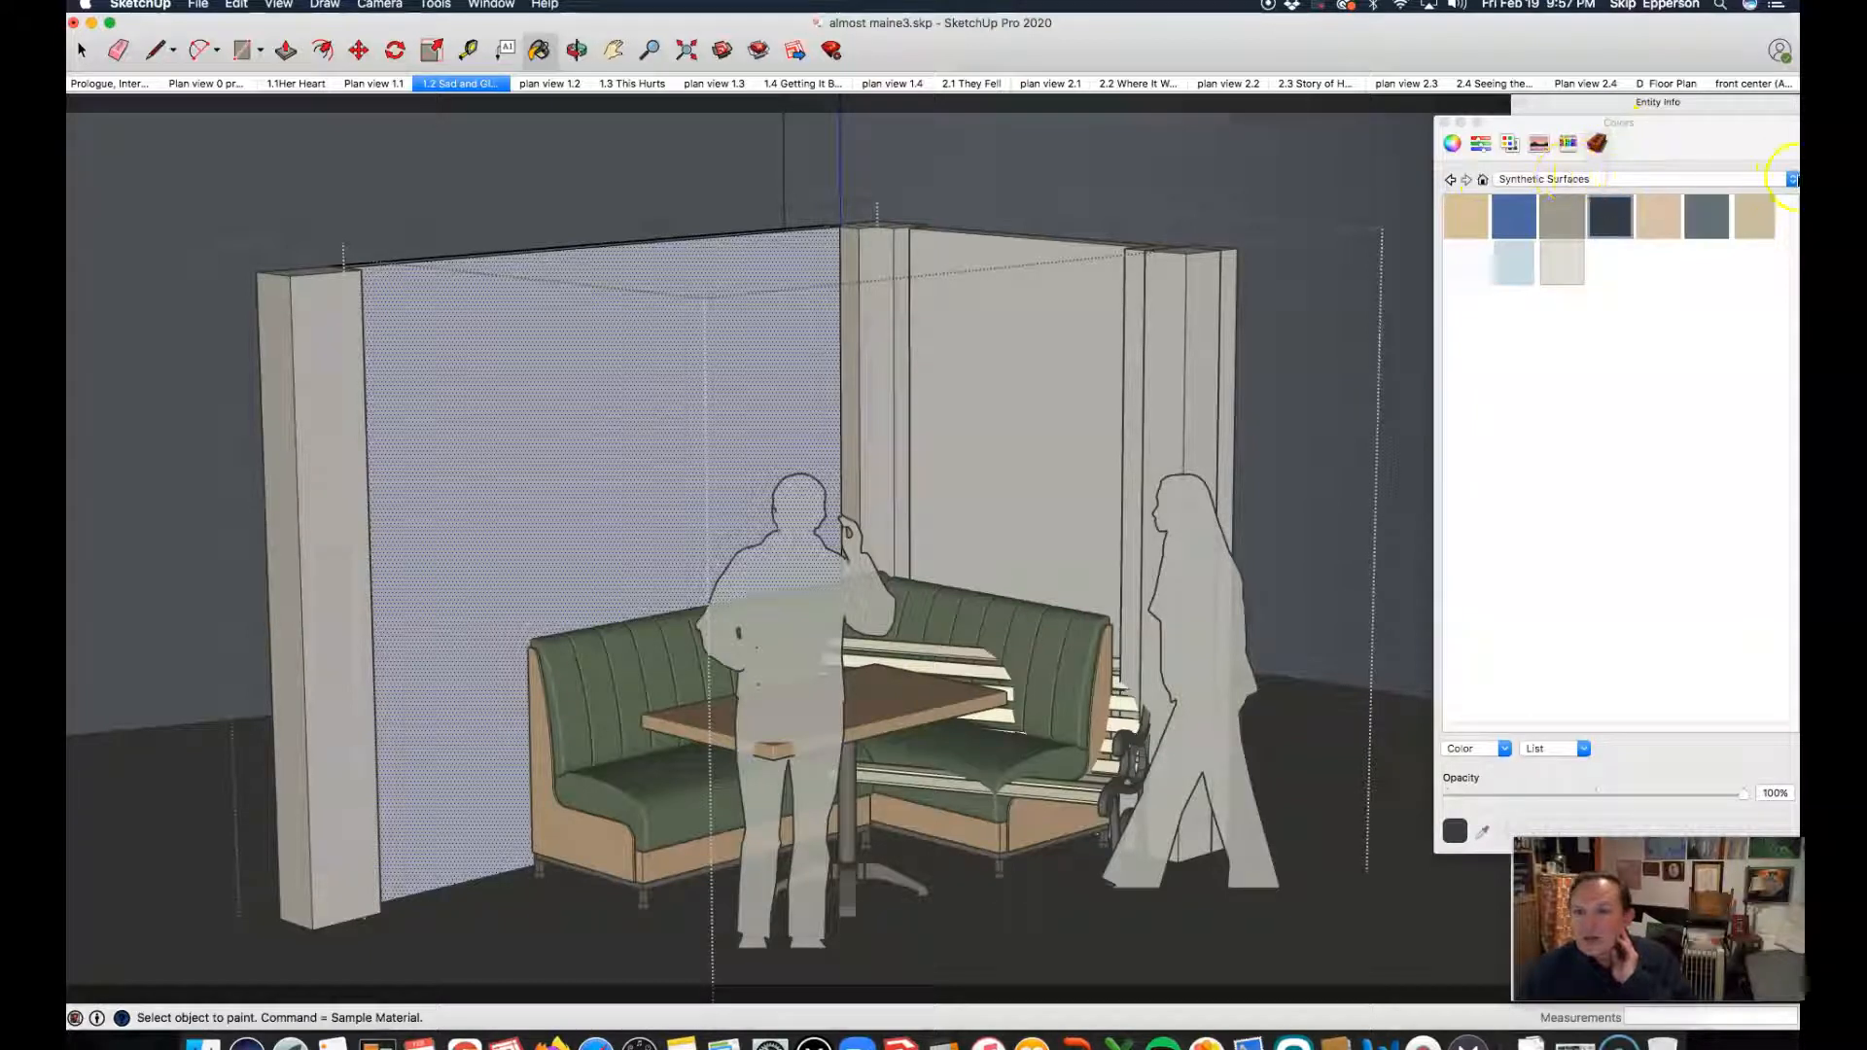
pyautogui.click(1792, 178)
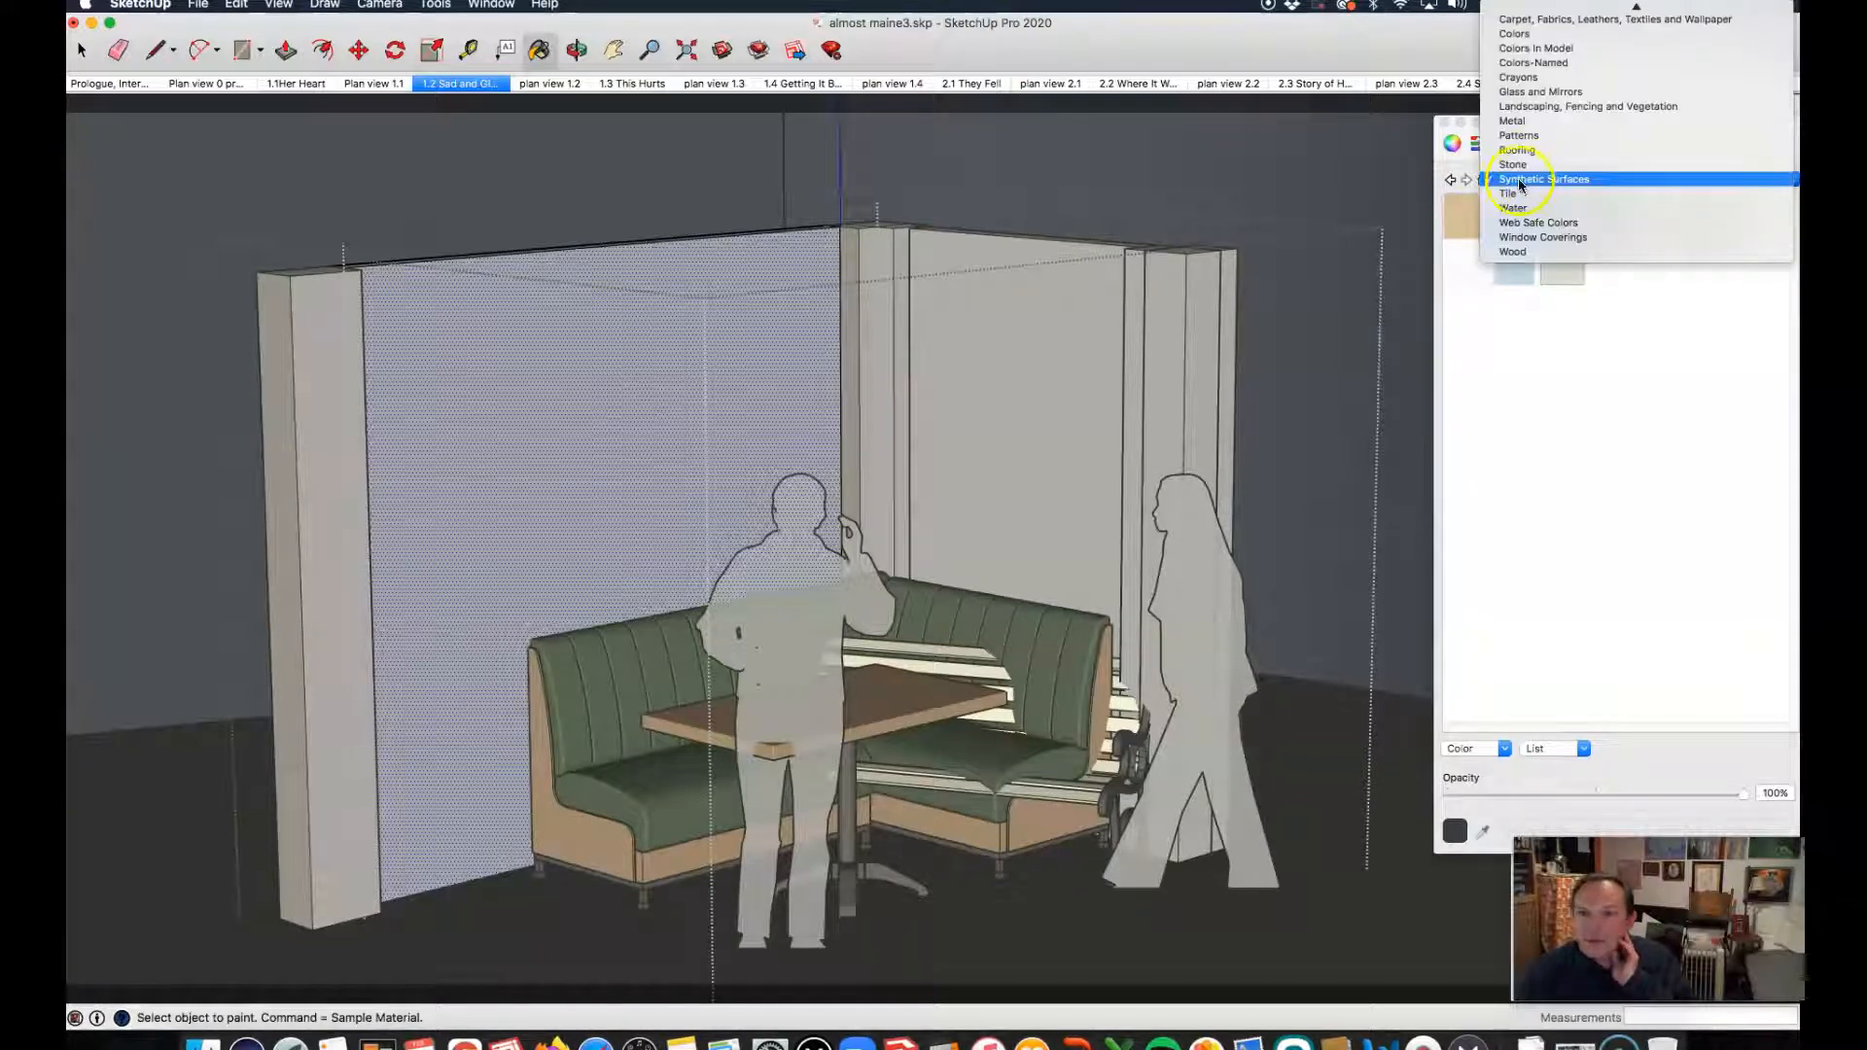
pyautogui.scroll(3, 1524, 193)
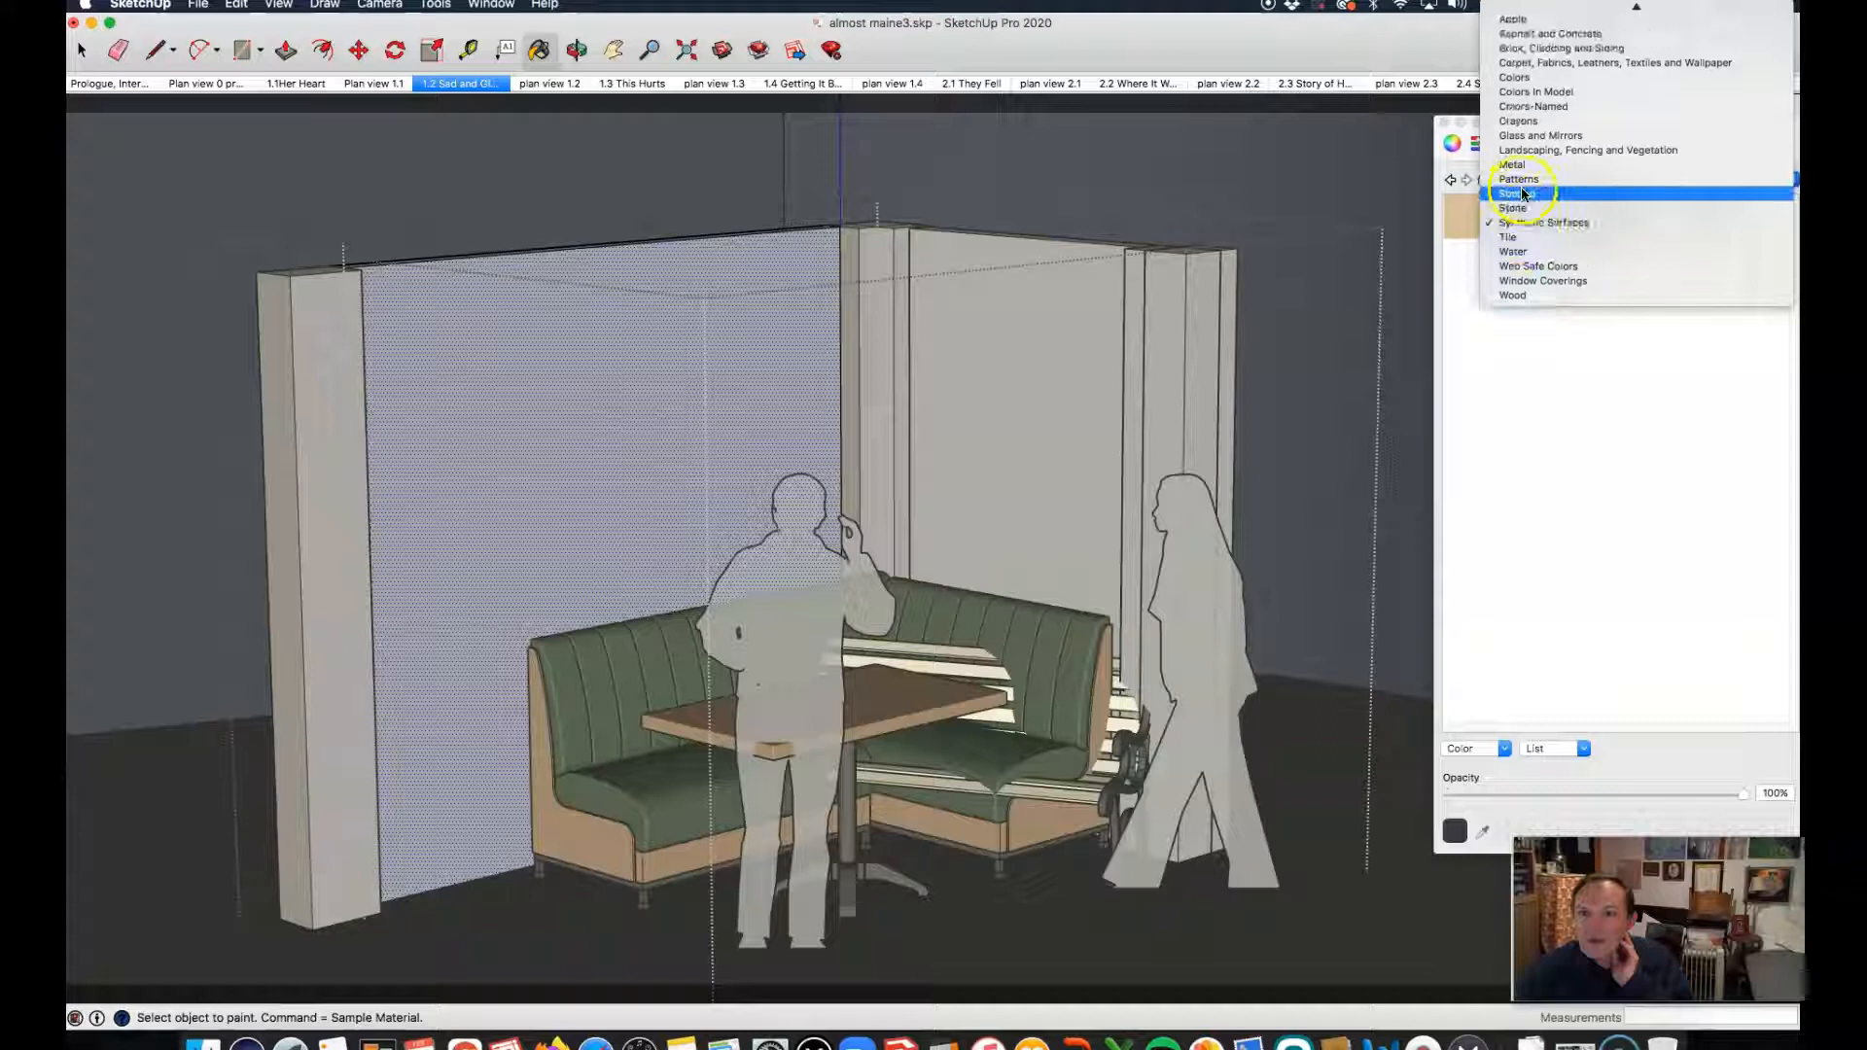
pyautogui.click(1553, 51)
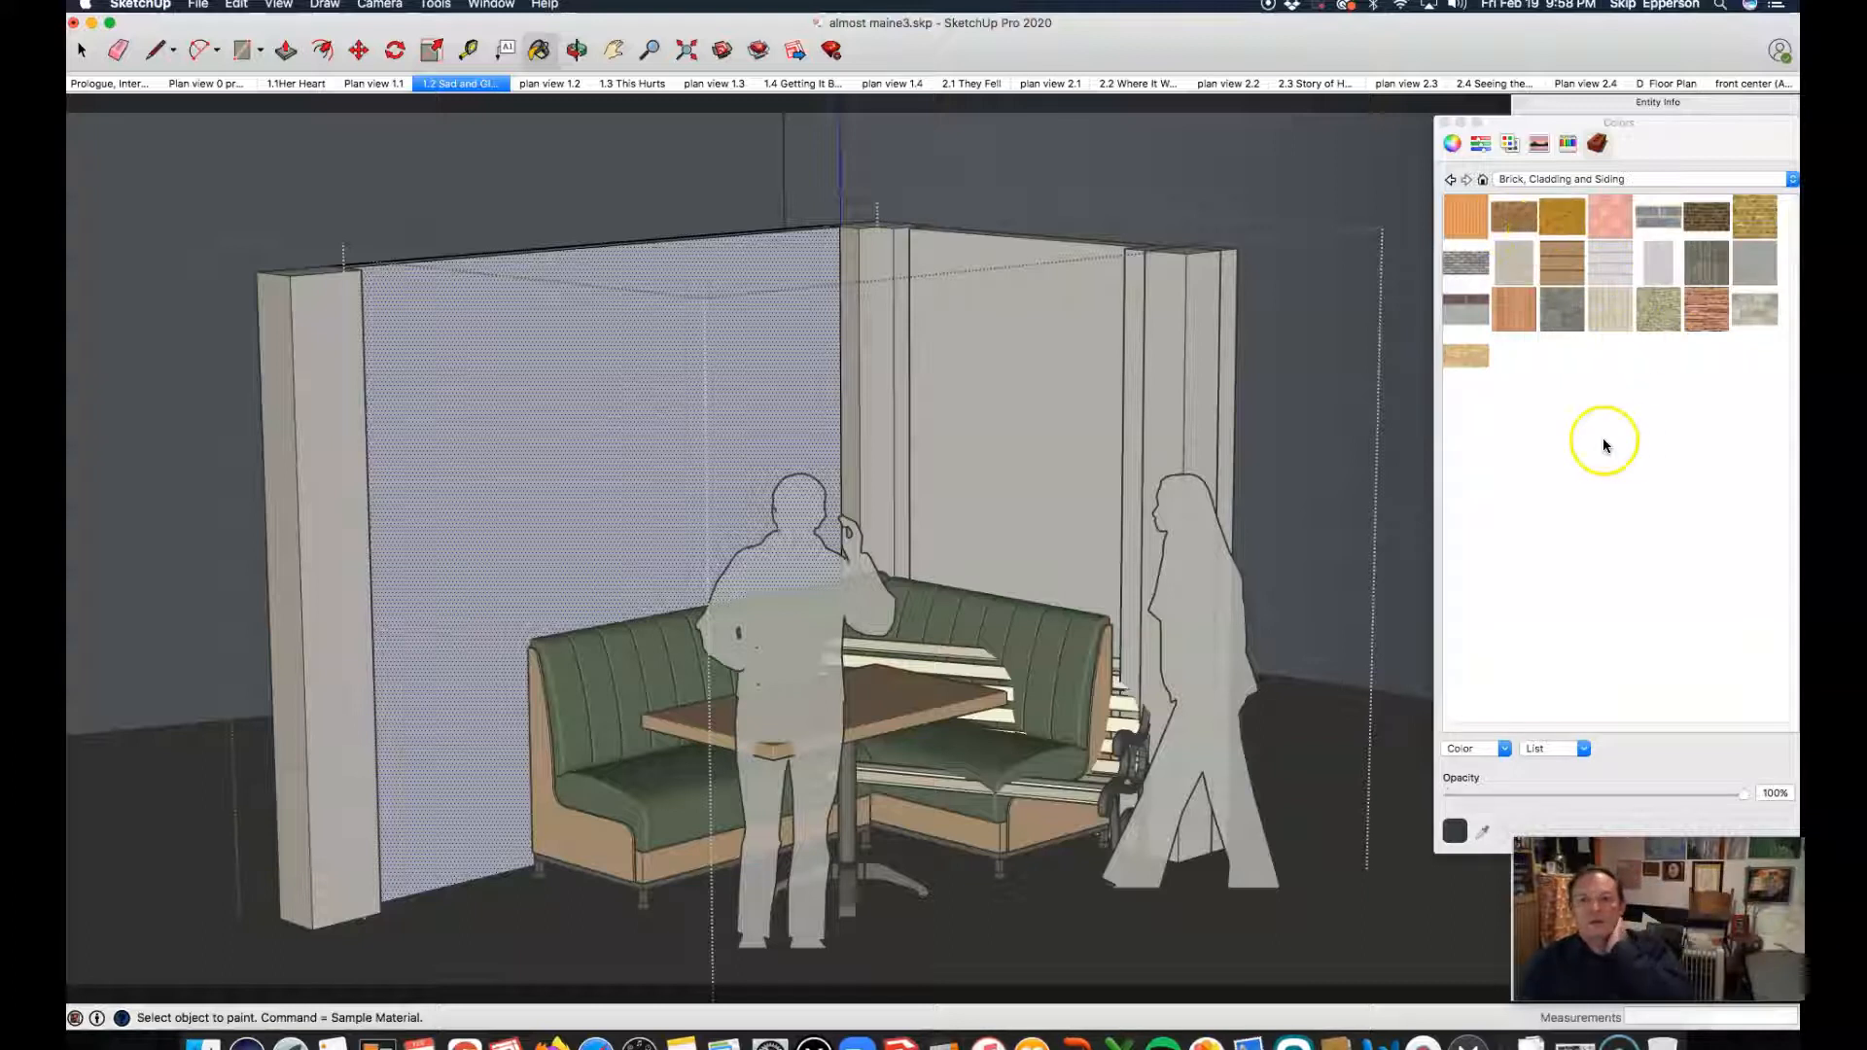
# Step: Try the red brick and the golden-yellow brick materials on the long wall's front face
pyautogui.click(1523, 224)
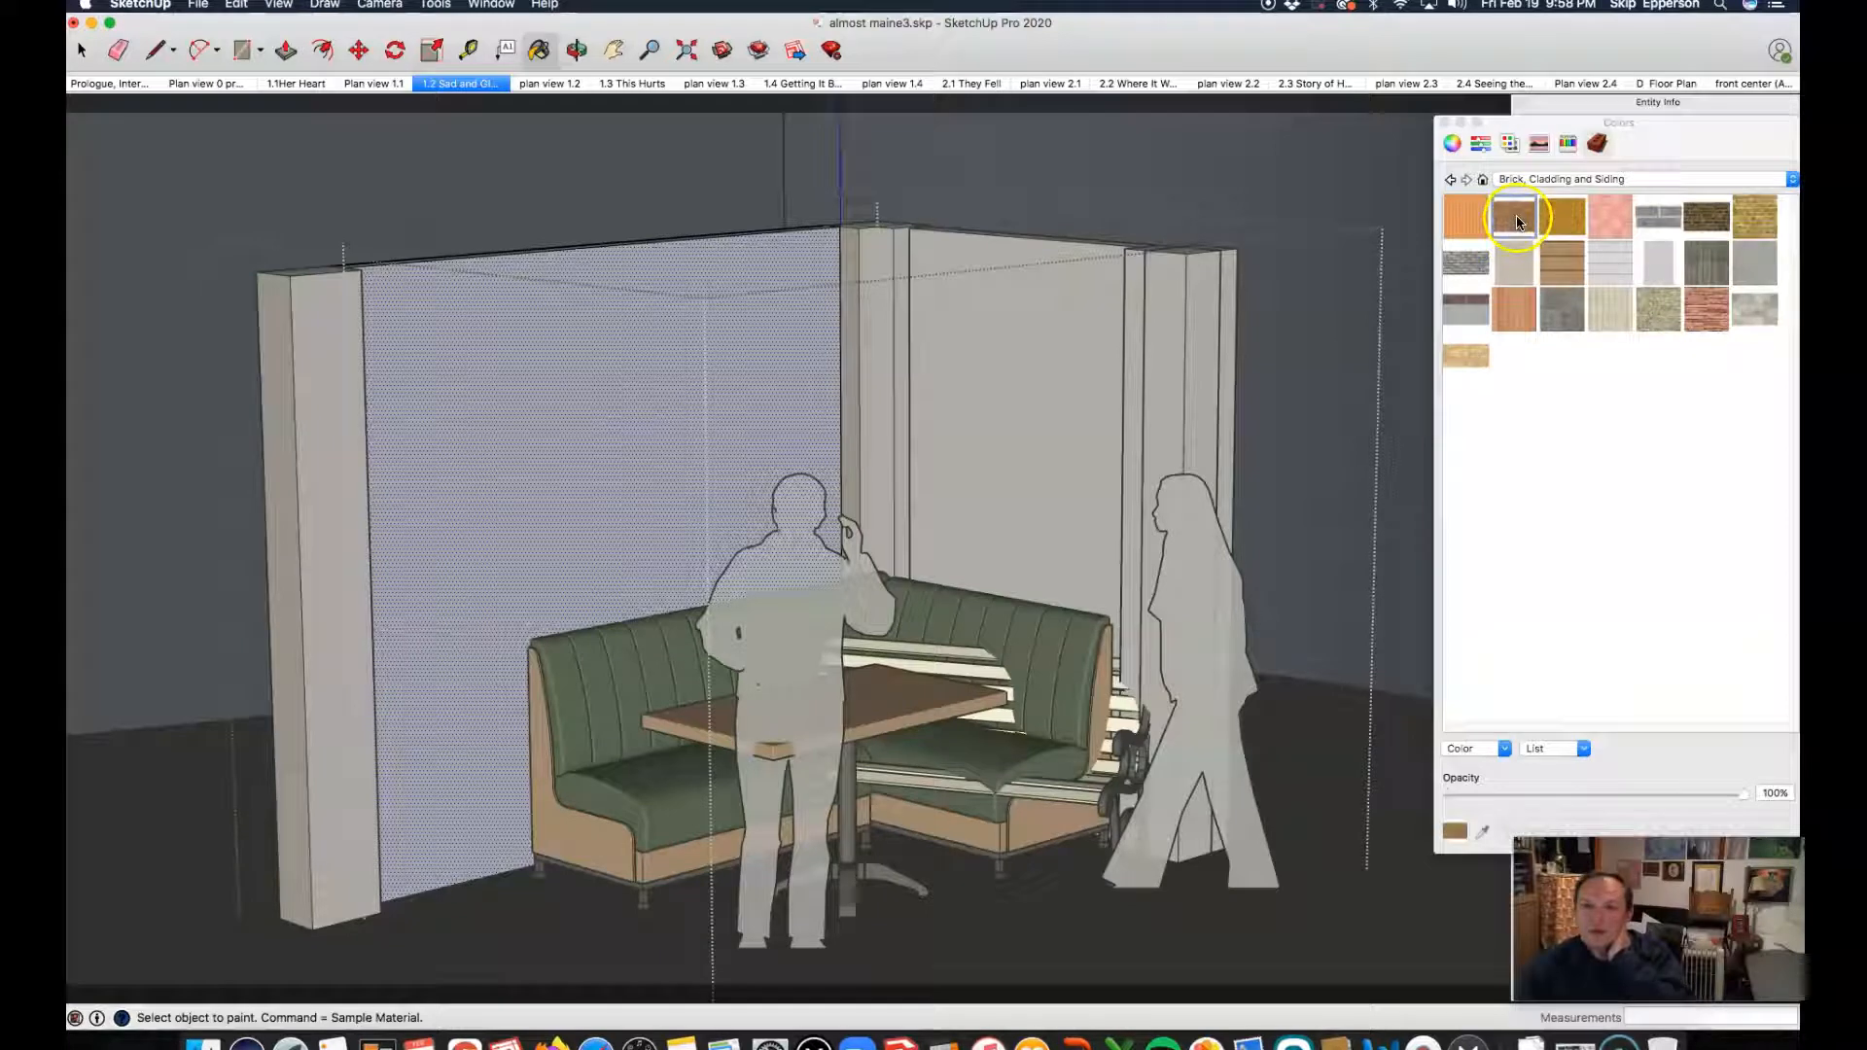
pyautogui.click(579, 354)
pyautogui.click(793, 347)
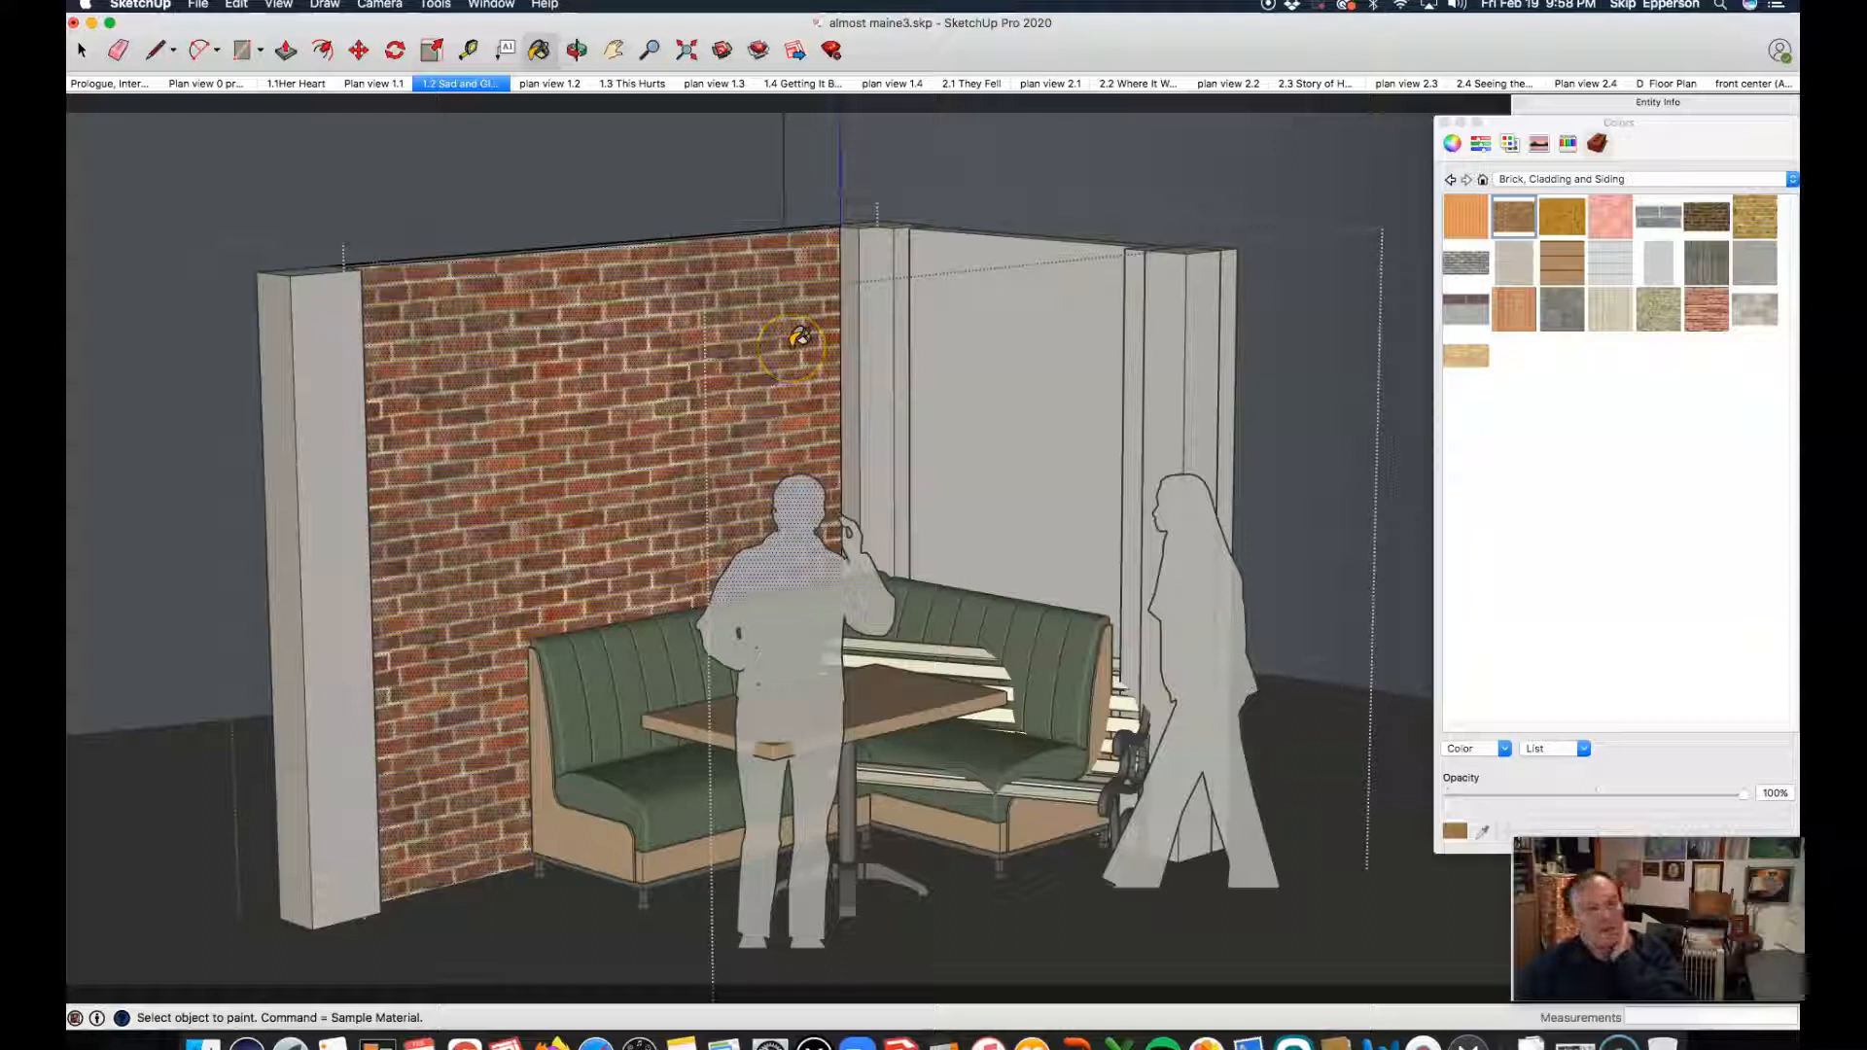
pyautogui.click(1563, 216)
pyautogui.click(520, 353)
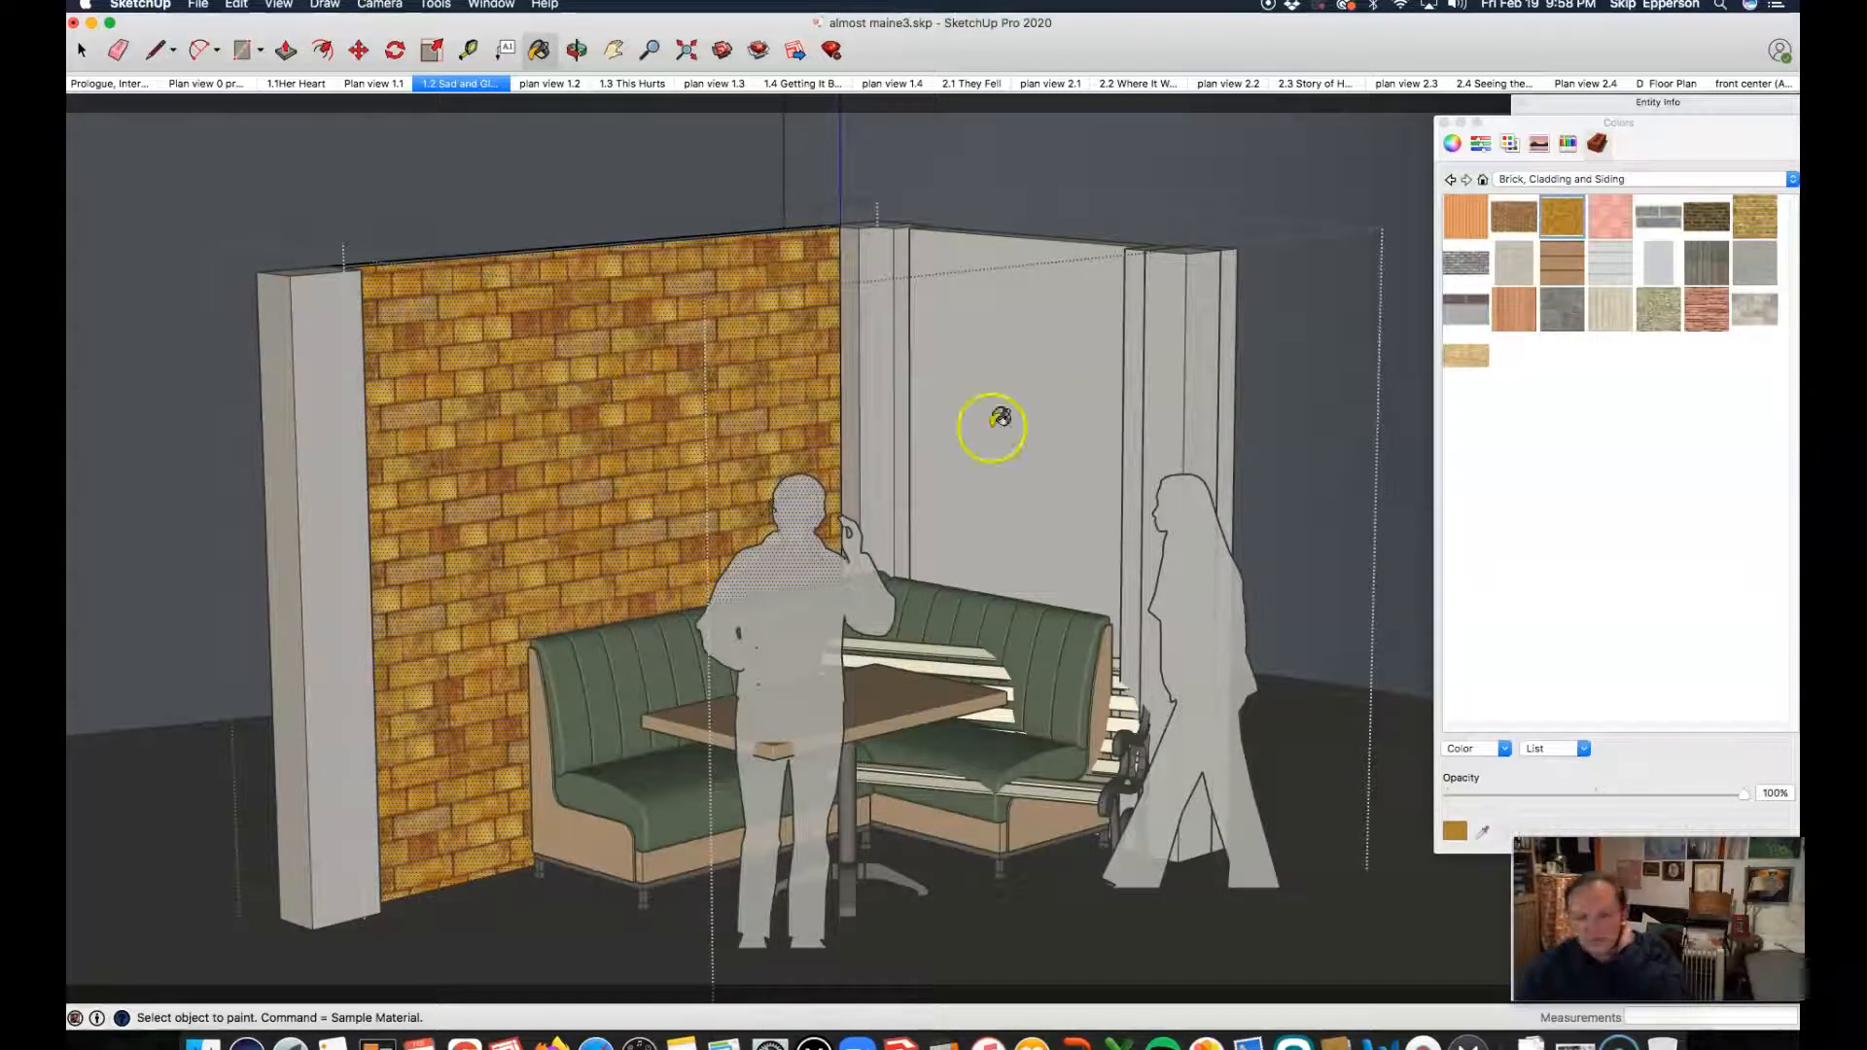
# Step: Try the grey brick and the light rough stone materials on the long wall's front face
pyautogui.click(1659, 216)
pyautogui.click(641, 403)
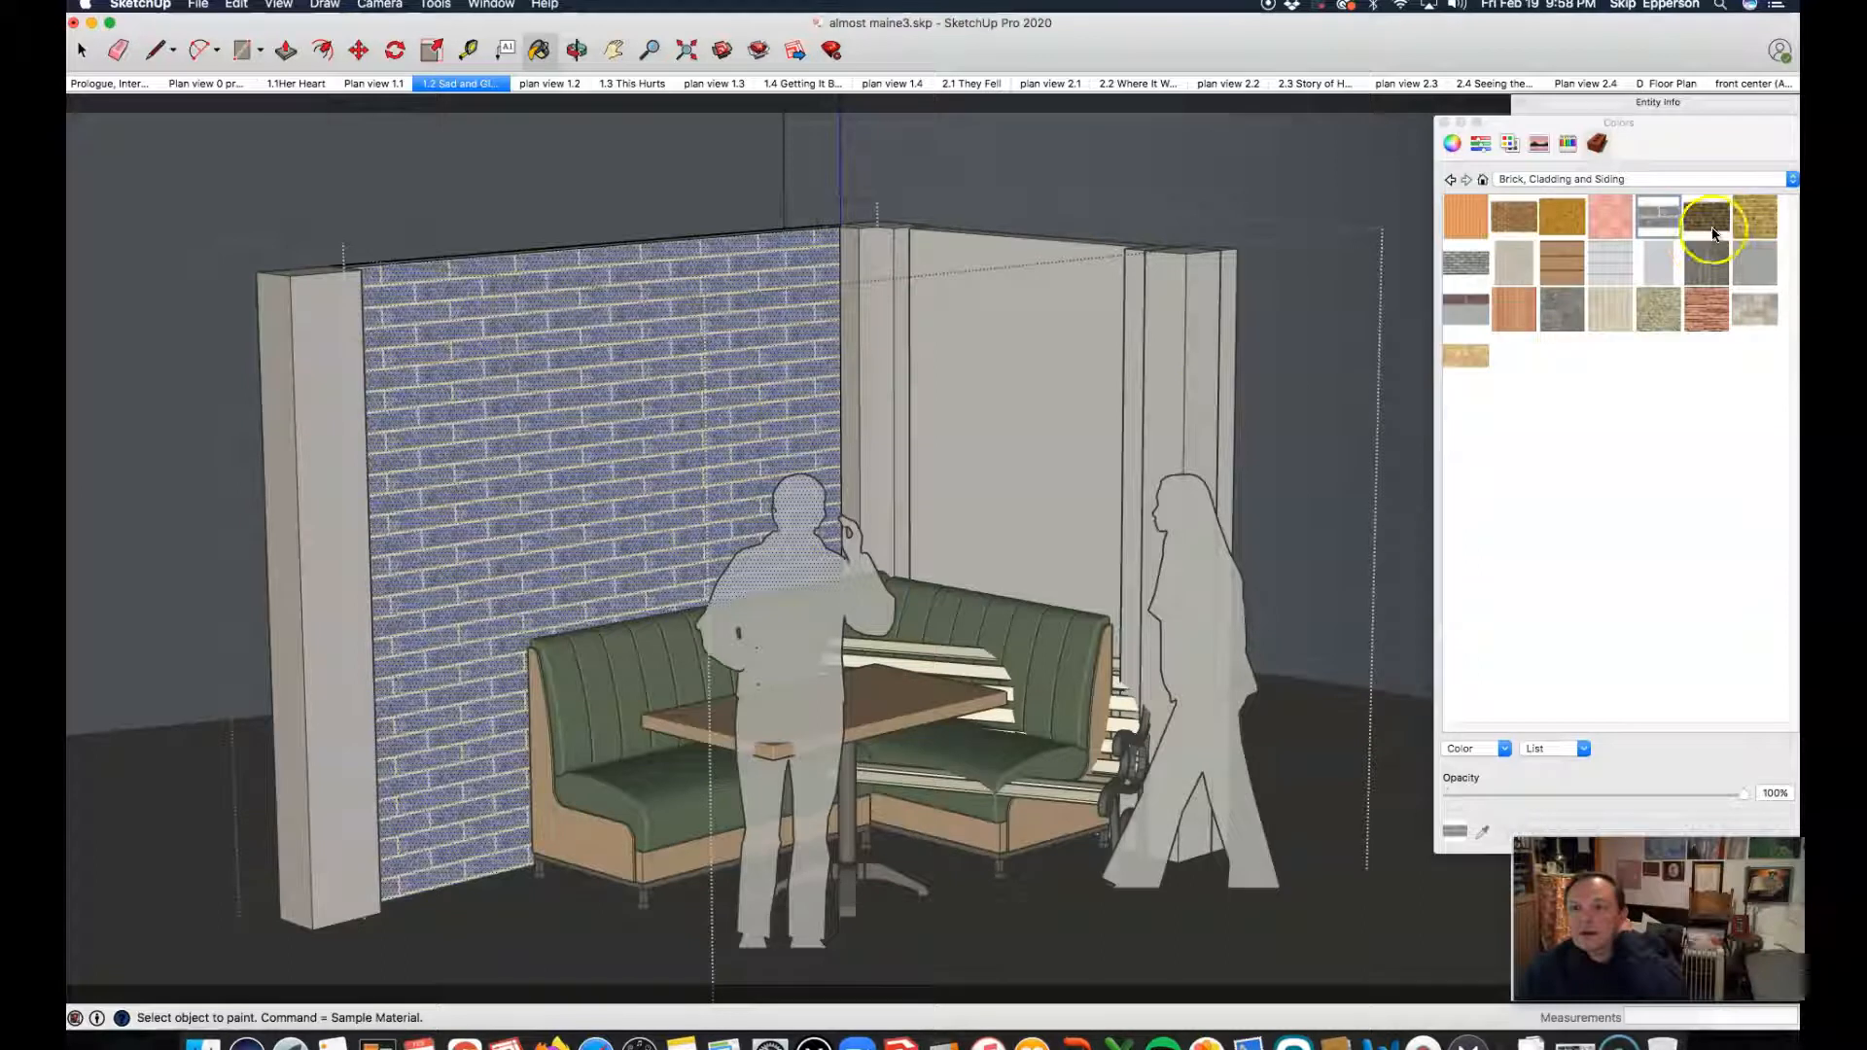
pyautogui.click(1664, 306)
pyautogui.click(1664, 313)
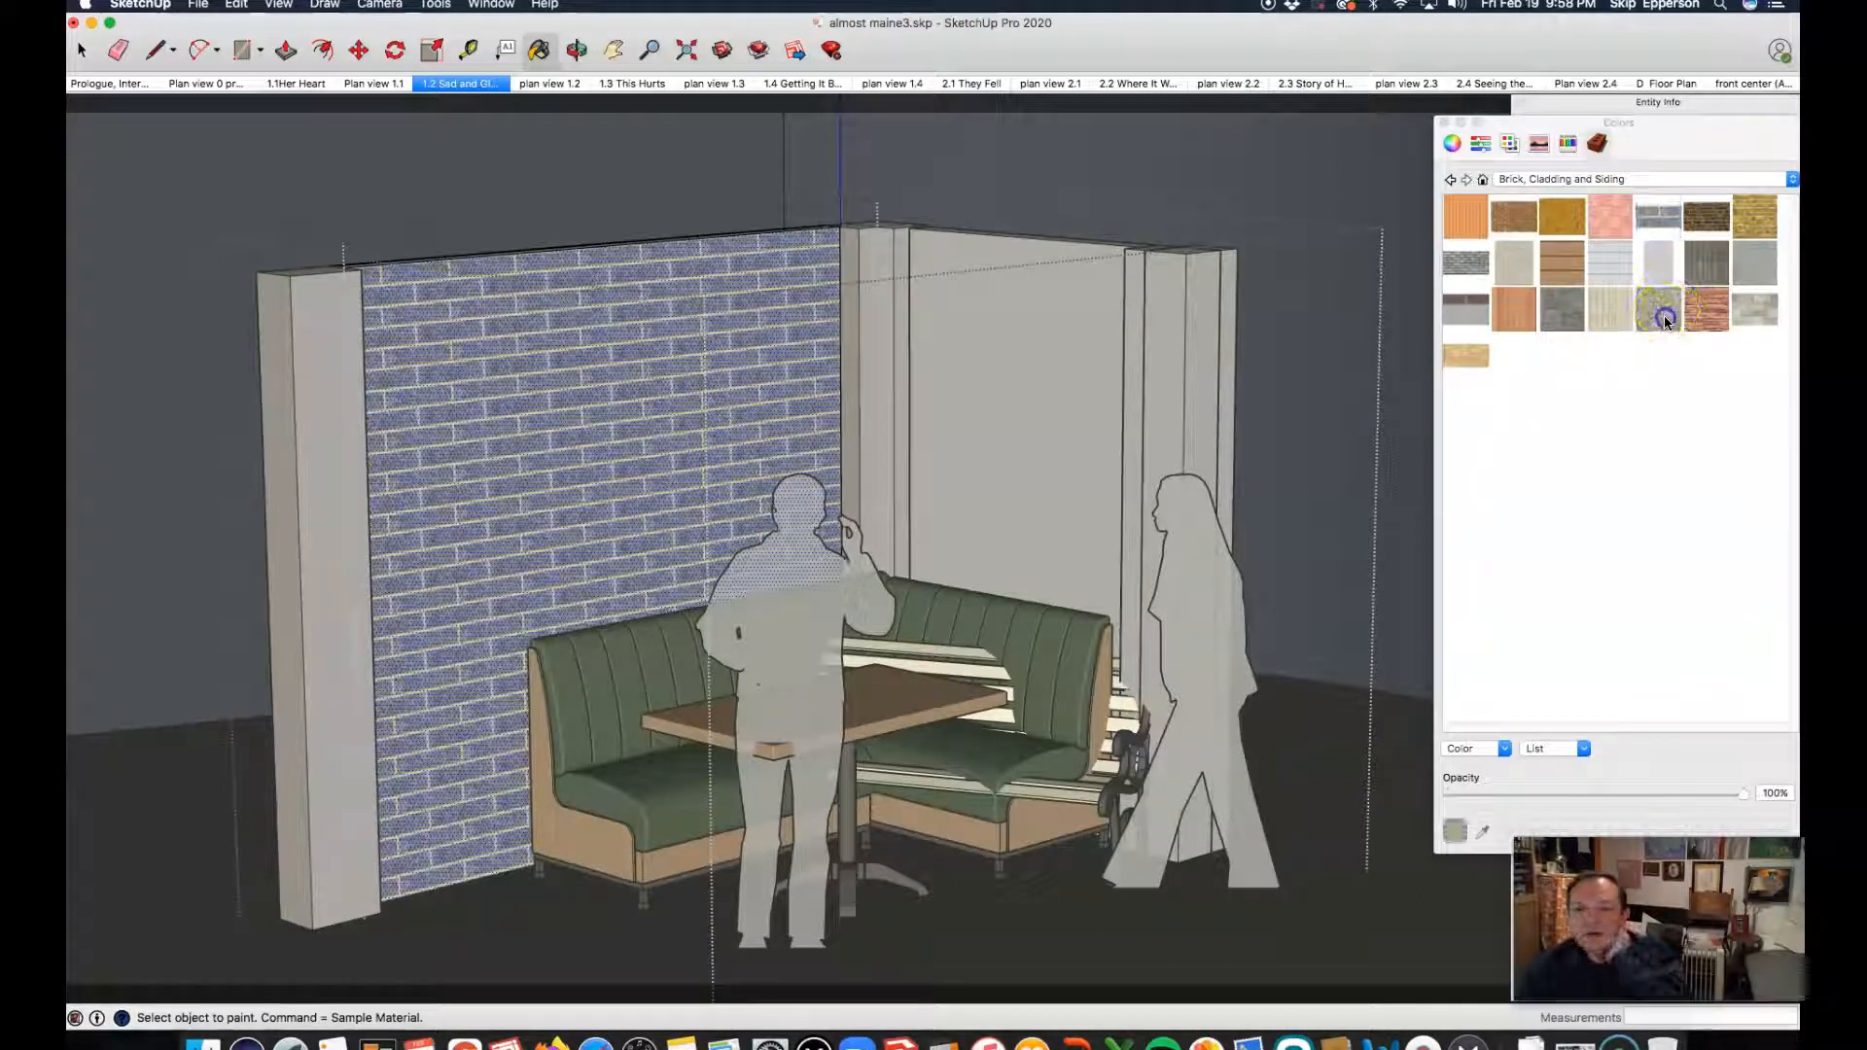
pyautogui.click(1471, 331)
pyautogui.click(706, 411)
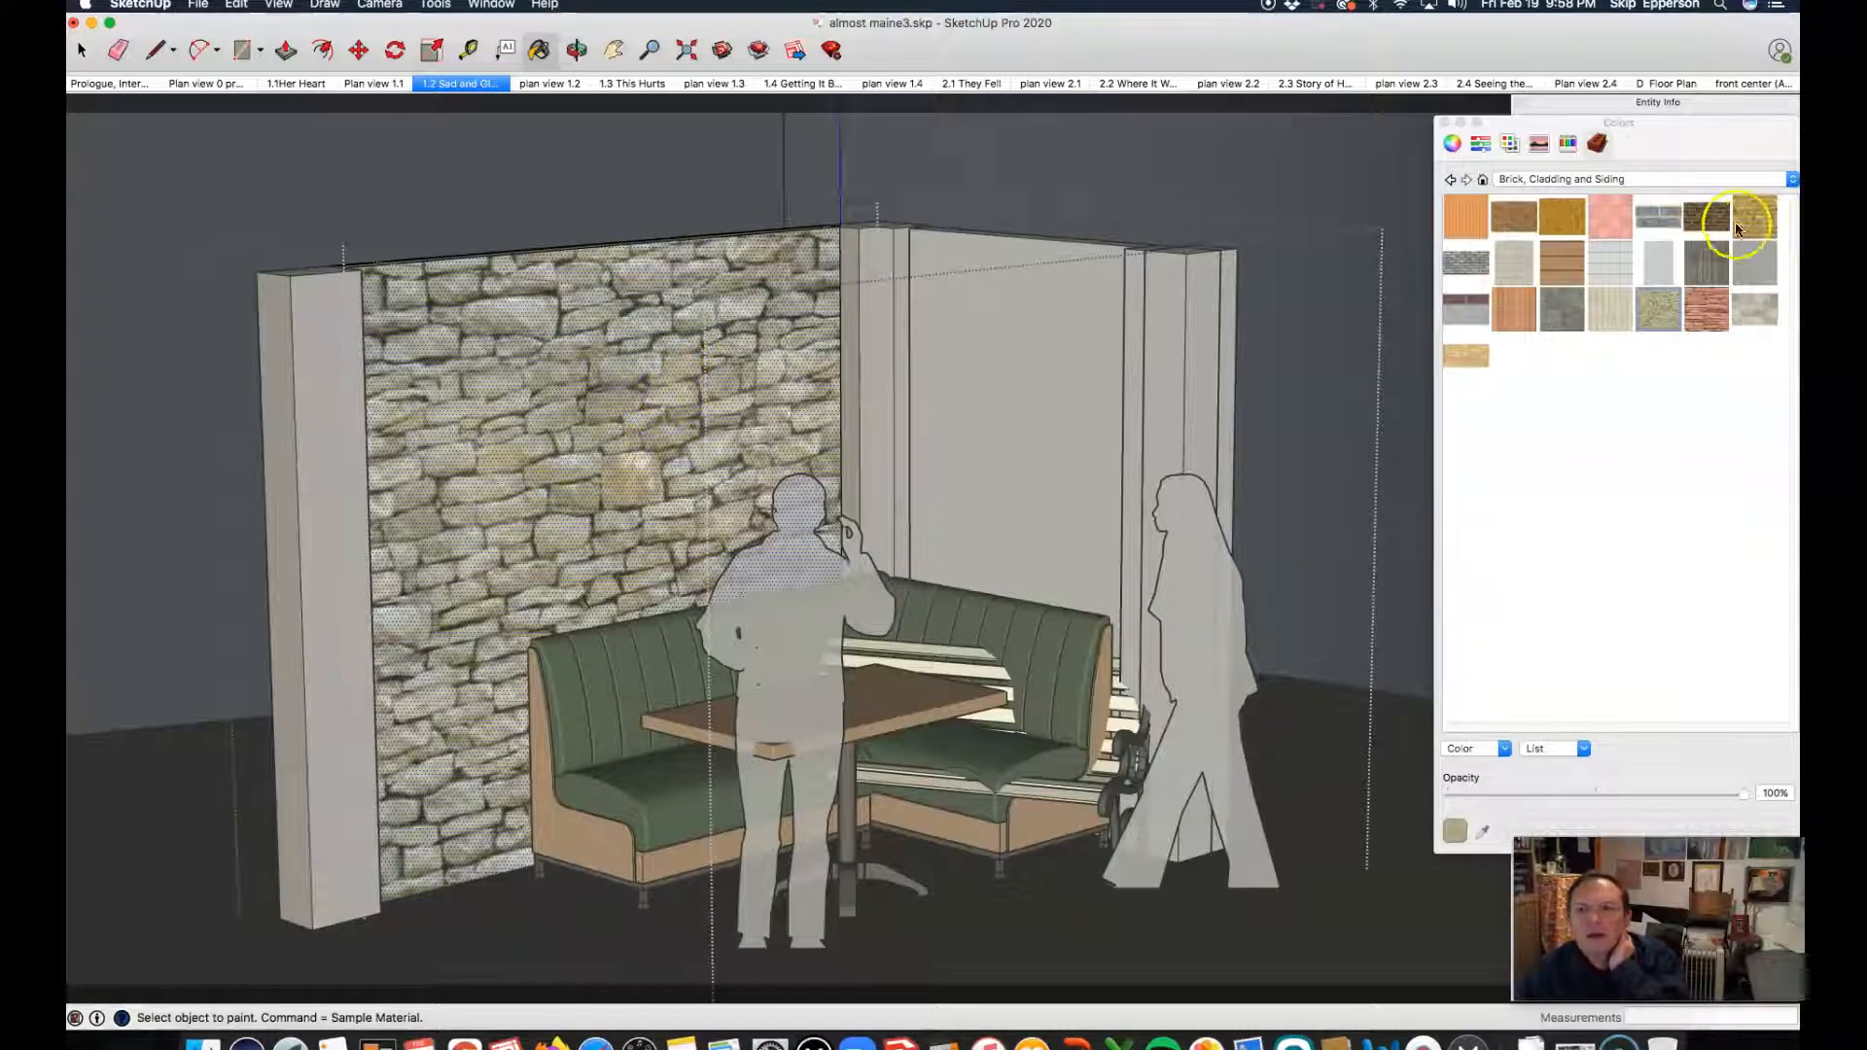
# Step: Paint the long wall's front face with the dark brown antique brick, check its look, and exit the wall
pyautogui.click(1707, 218)
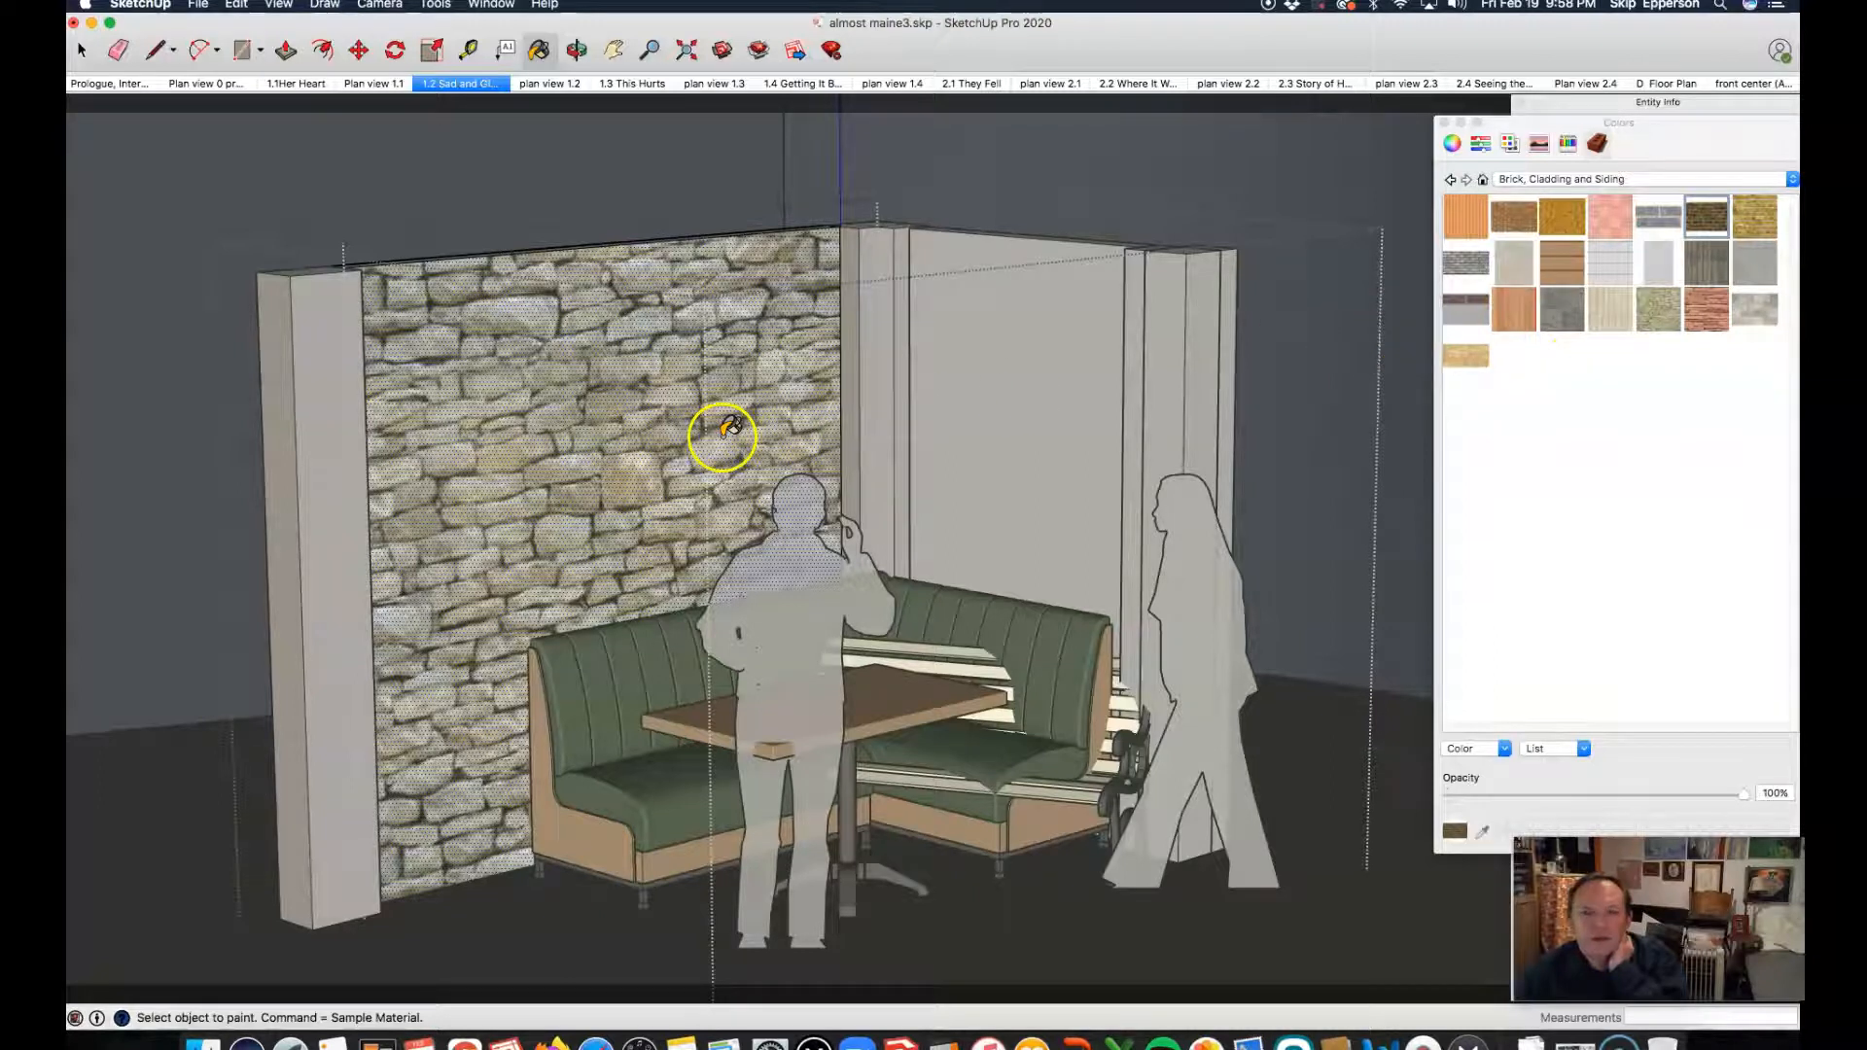
pyautogui.click(565, 408)
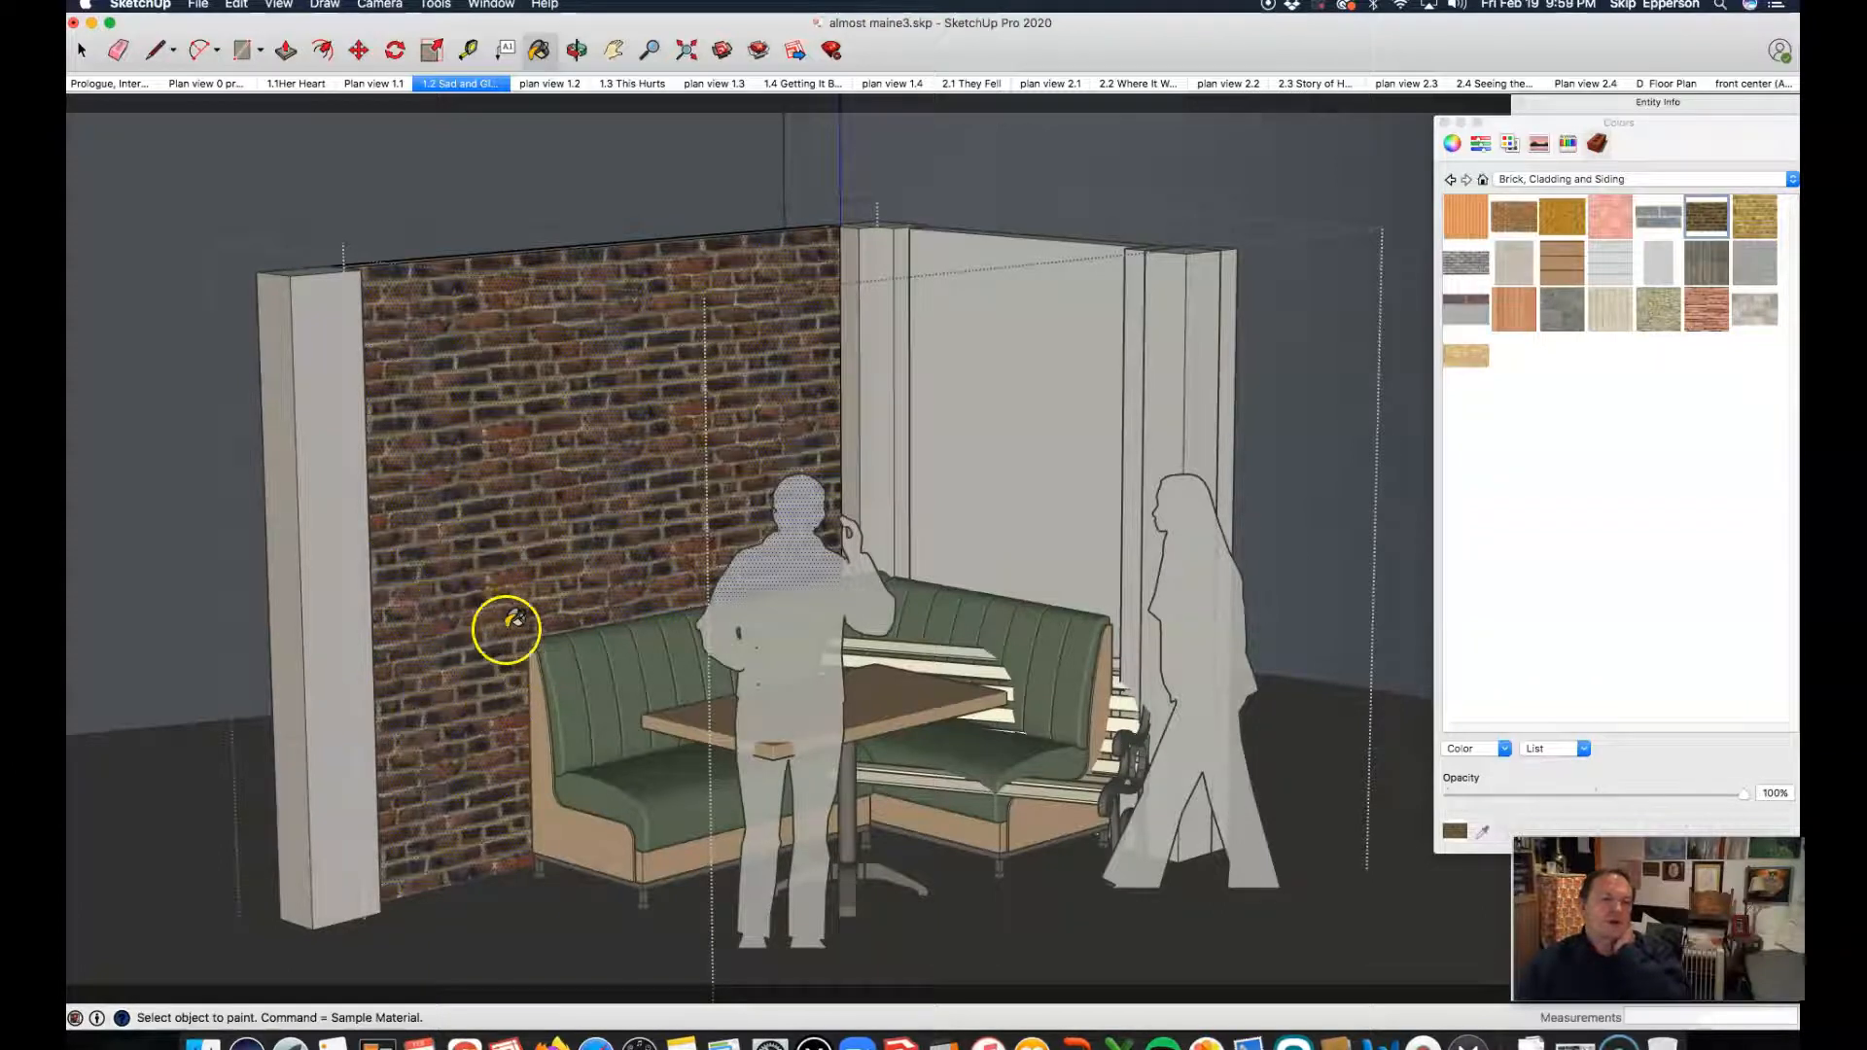
pyautogui.scroll(2, 473, 576)
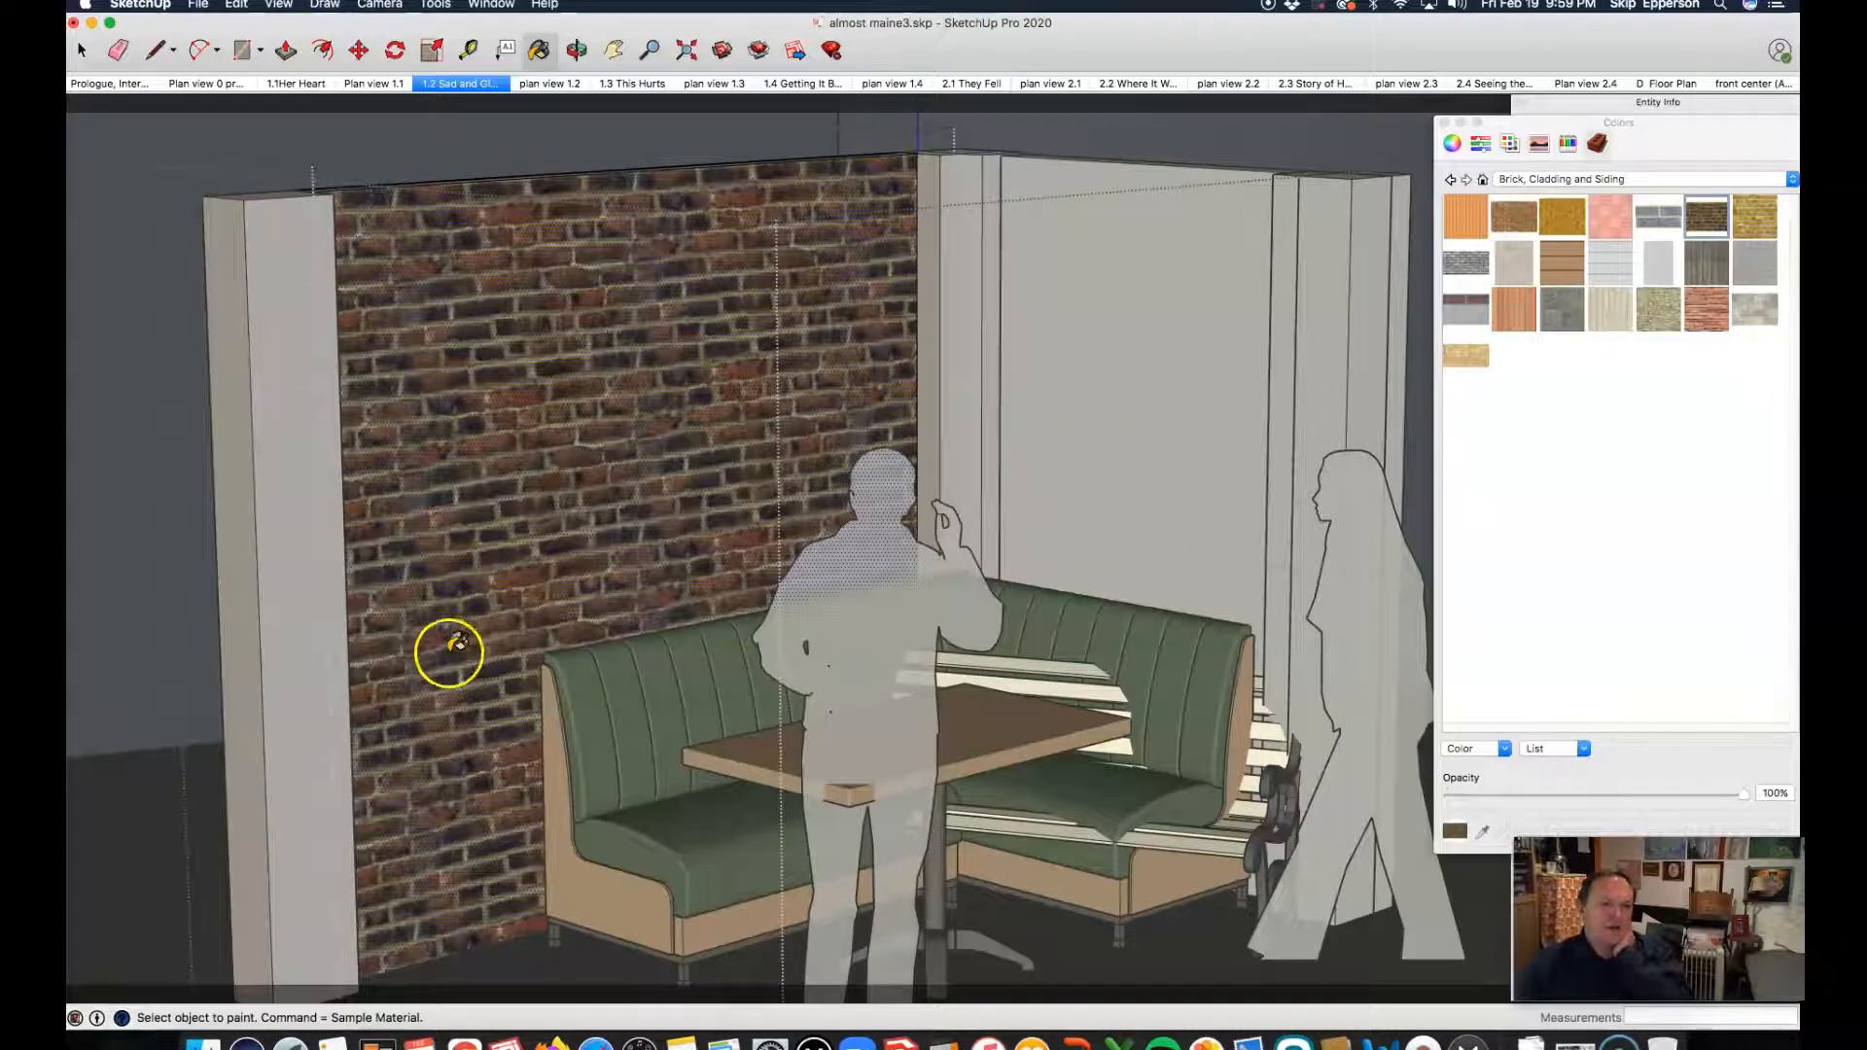
pyautogui.scroll(-2, 416, 645)
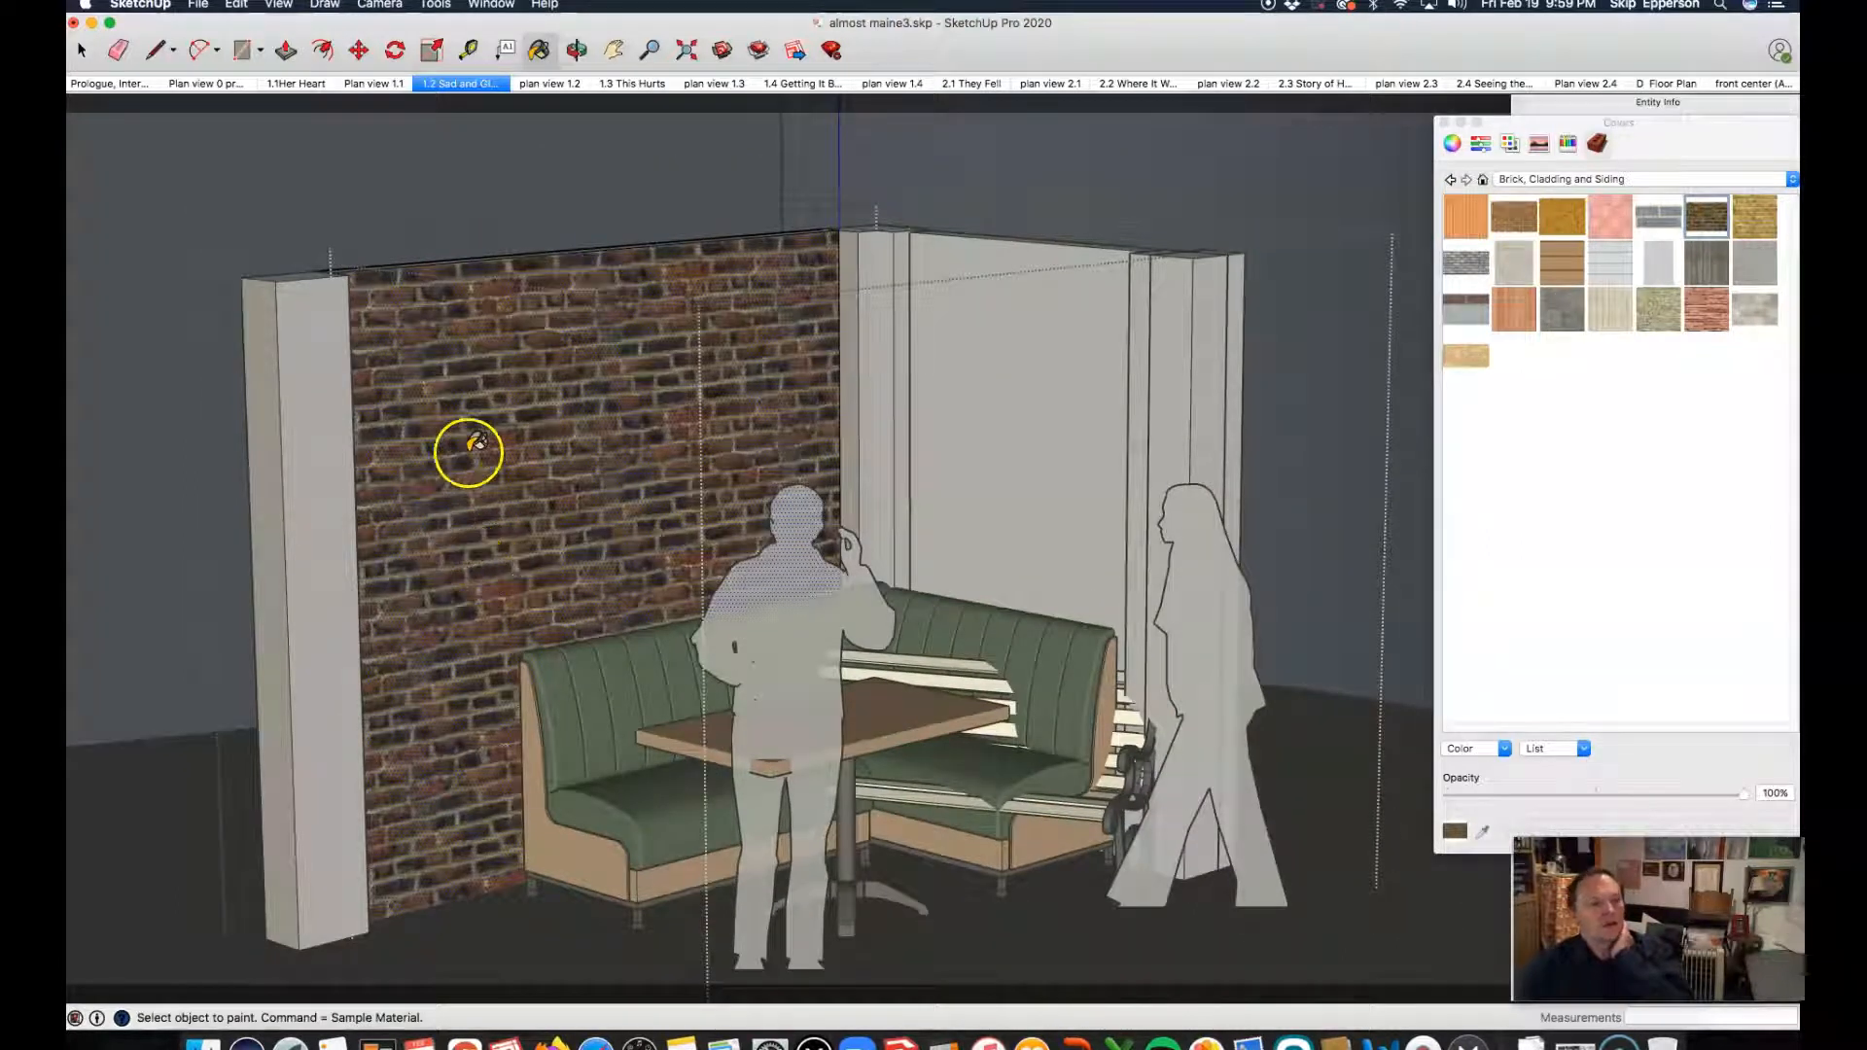
pyautogui.scroll(1, 492, 450)
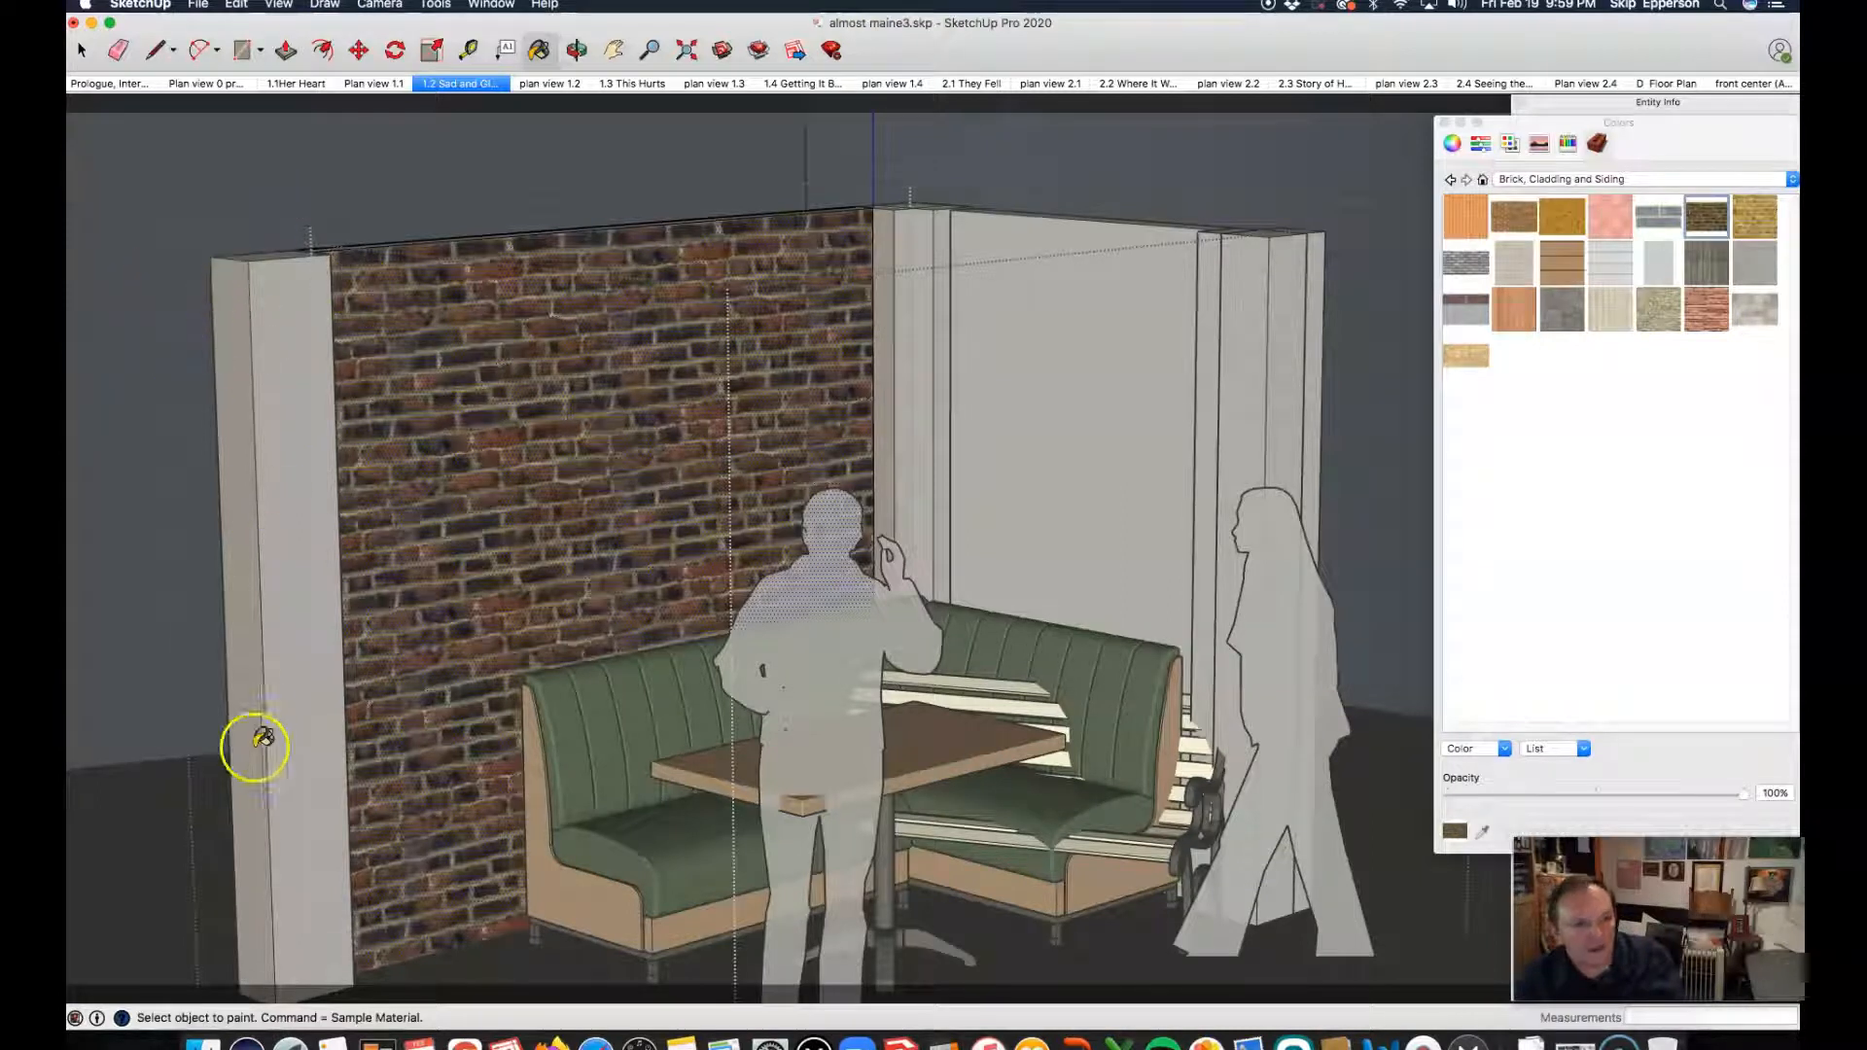
pyautogui.press('space')
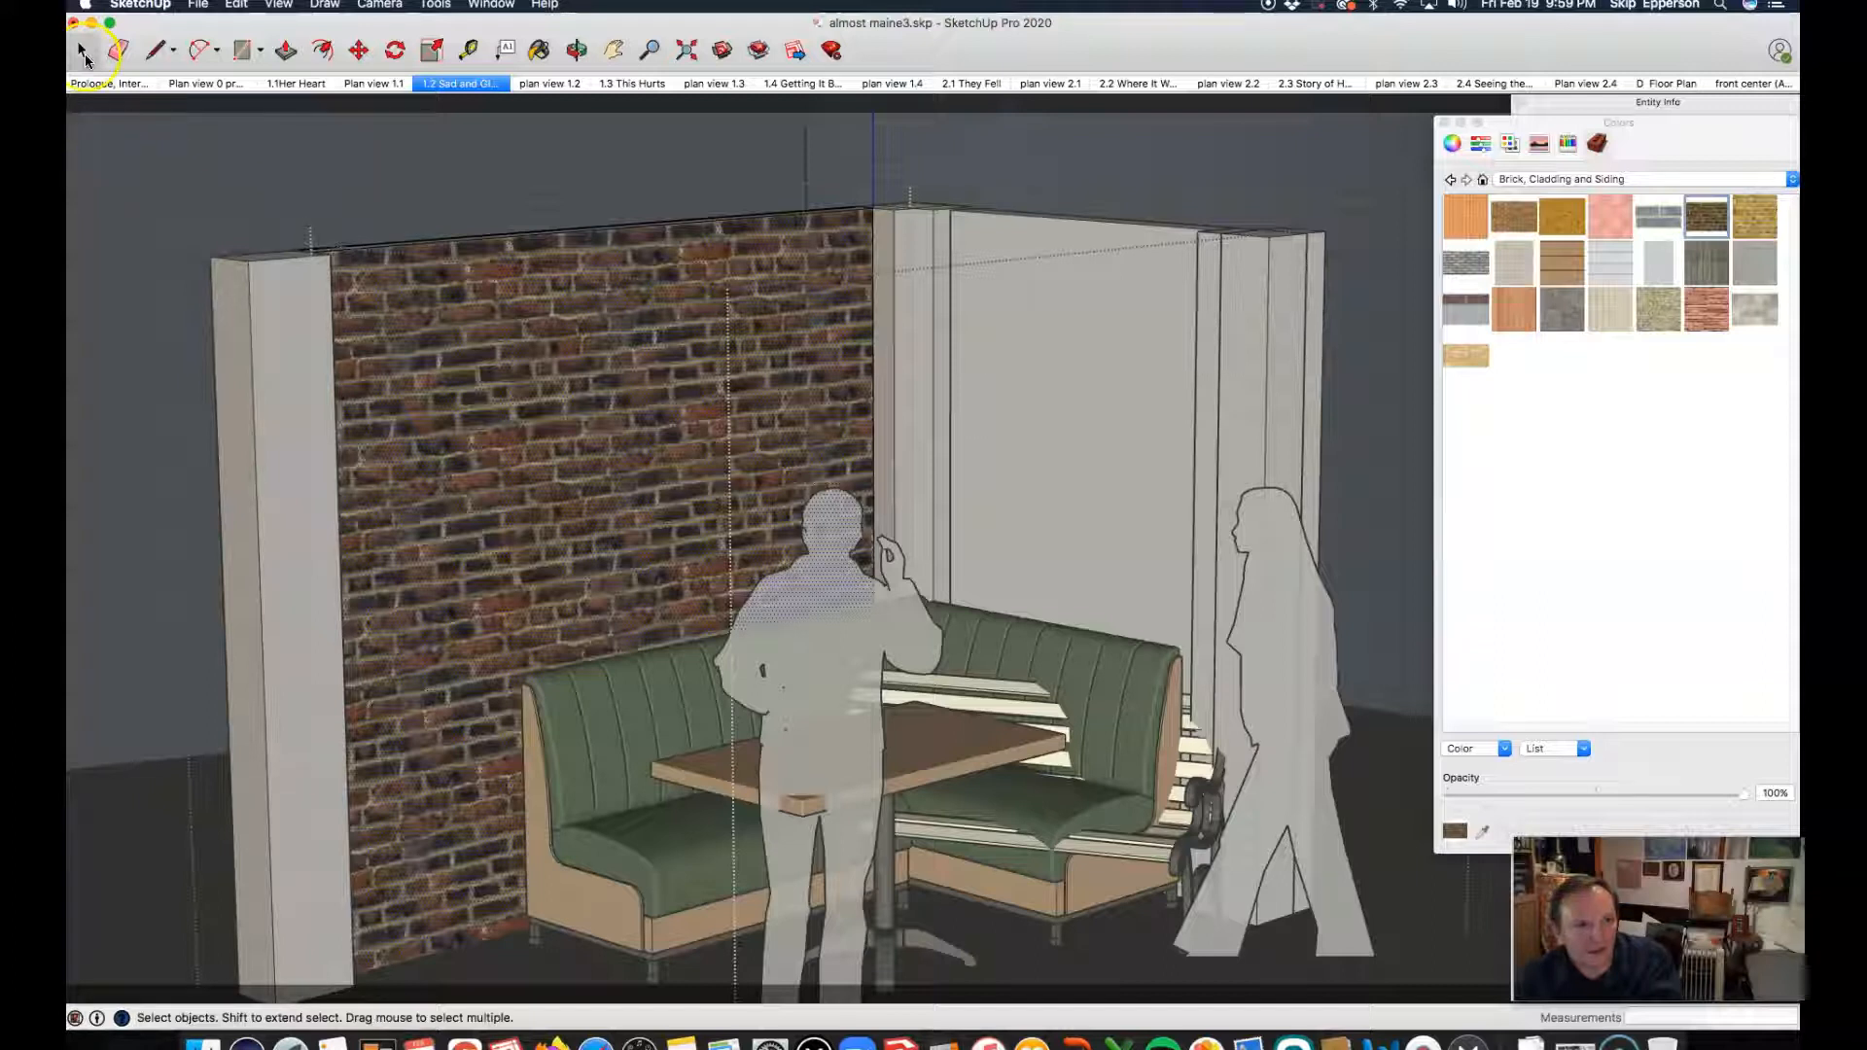
pyautogui.click(348, 163)
# Step: Open the pillar at the long wall's free end, paint its front, side and top faces with the dark brown brick, and exit it
pyautogui.click(301, 367)
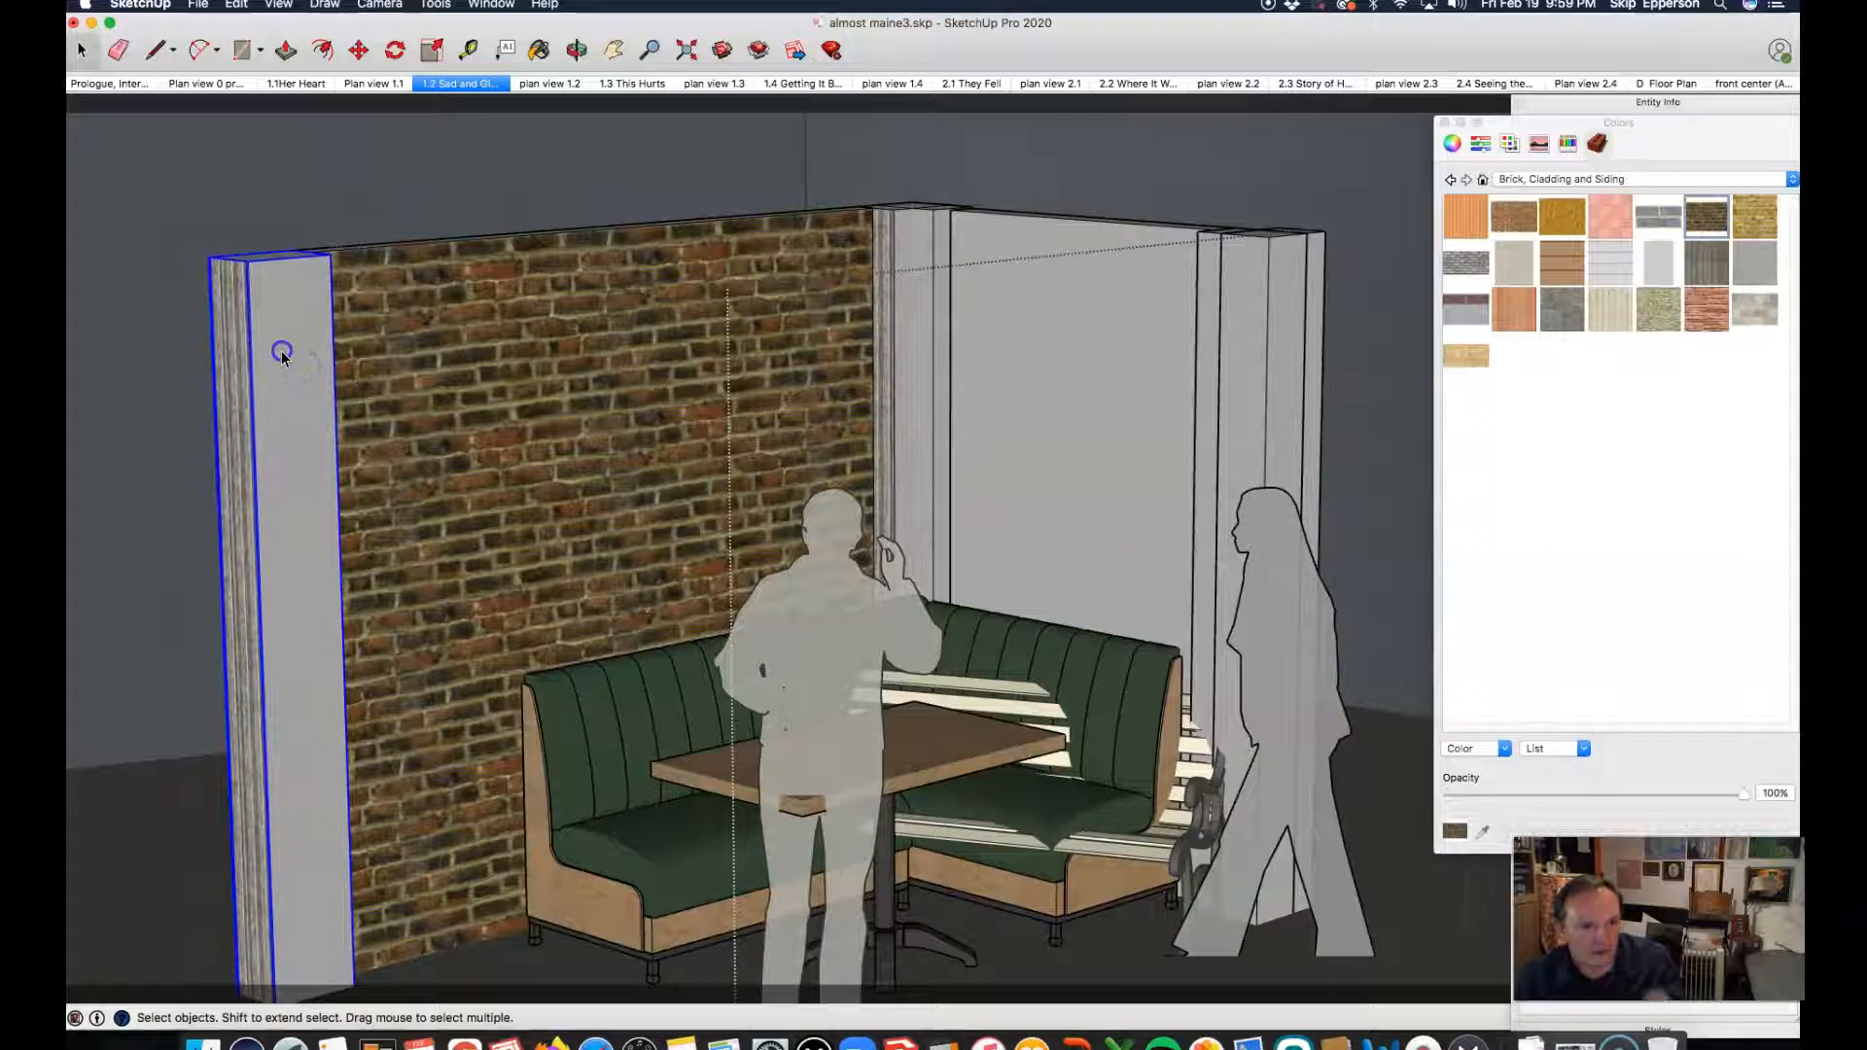
pyautogui.doubleClick(282, 351)
pyautogui.press('b')
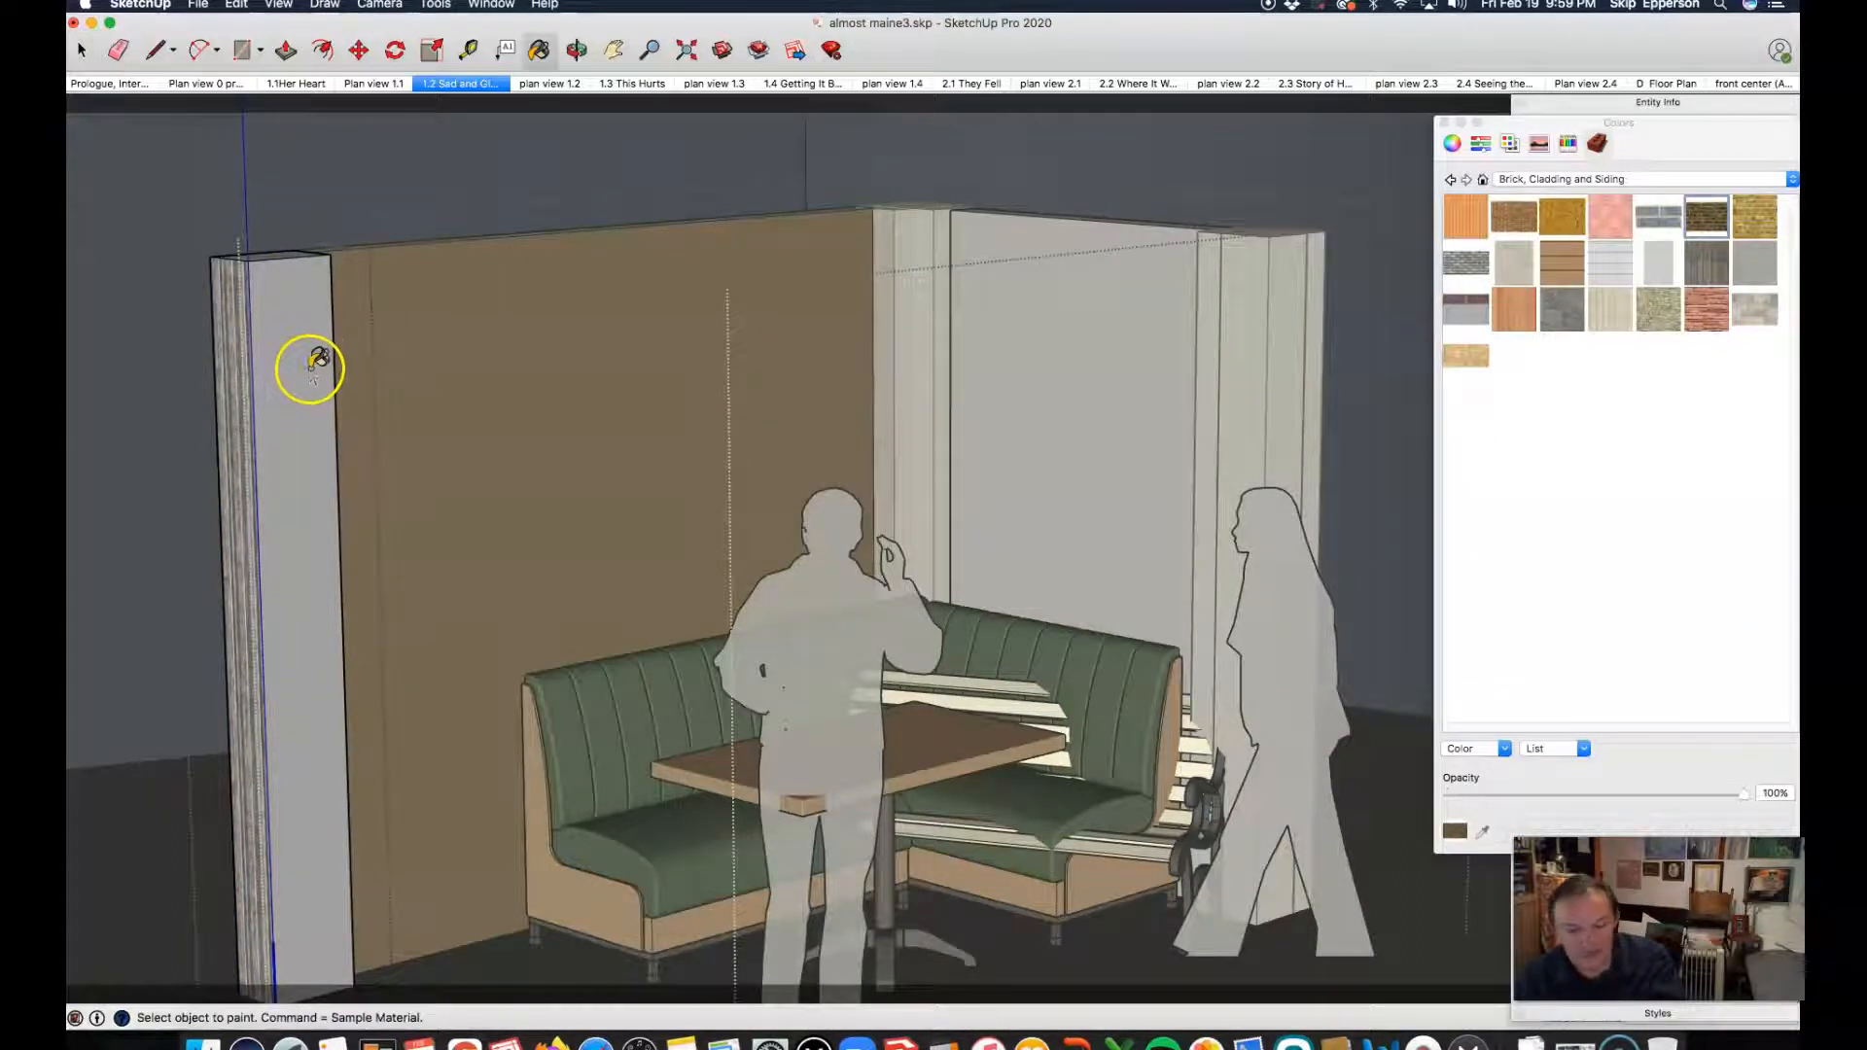
pyautogui.click(296, 341)
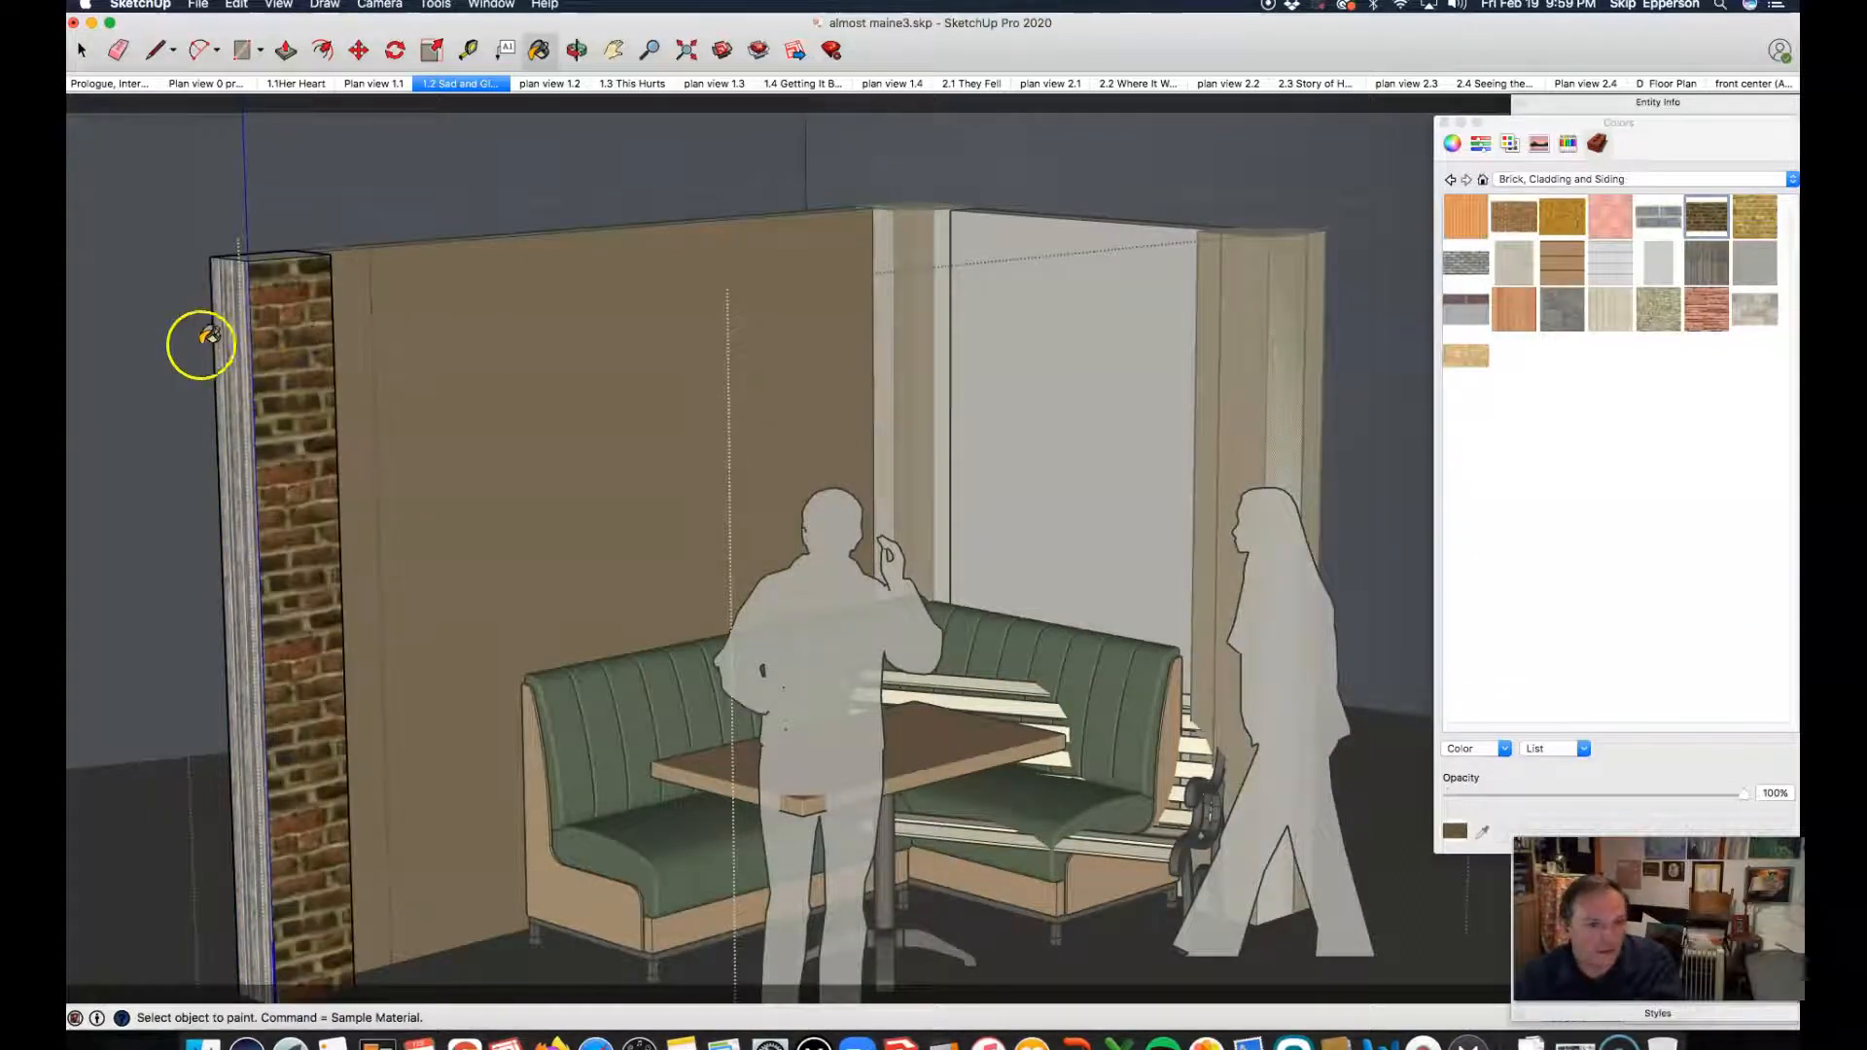
pyautogui.click(240, 302)
pyautogui.click(273, 254)
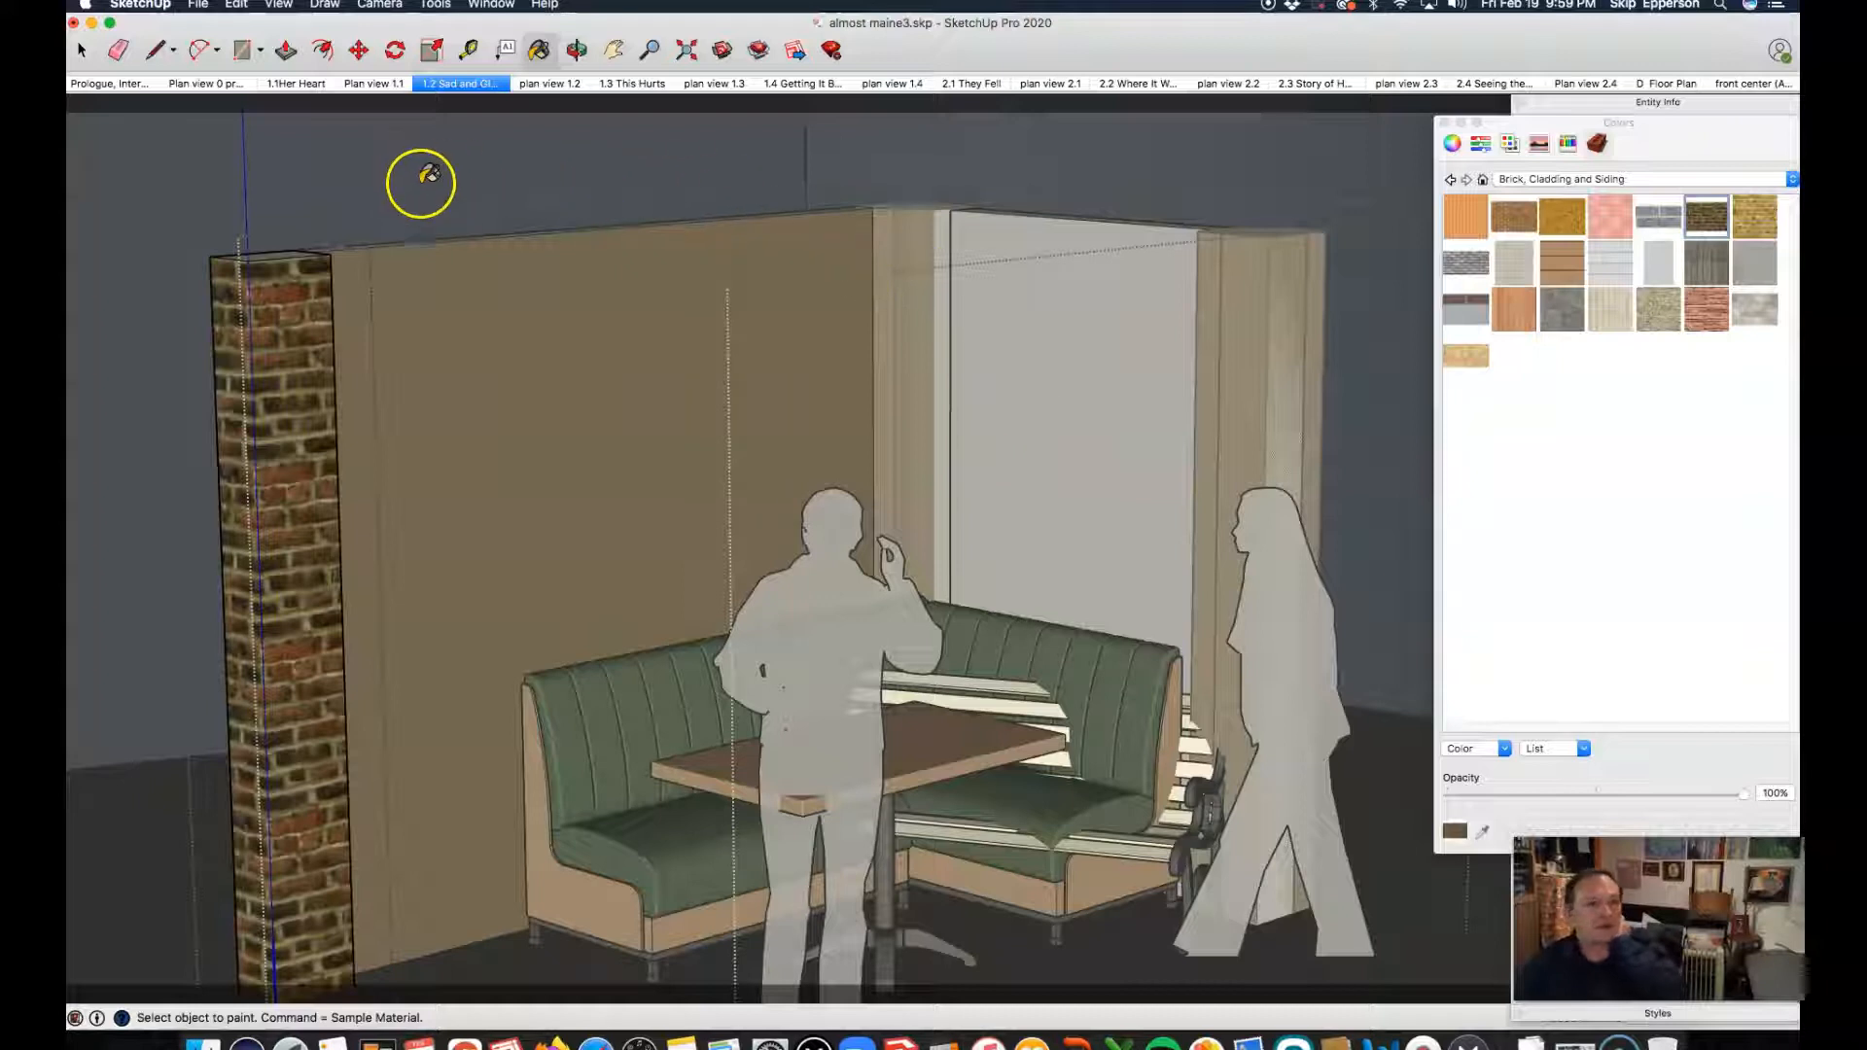
pyautogui.click(79, 51)
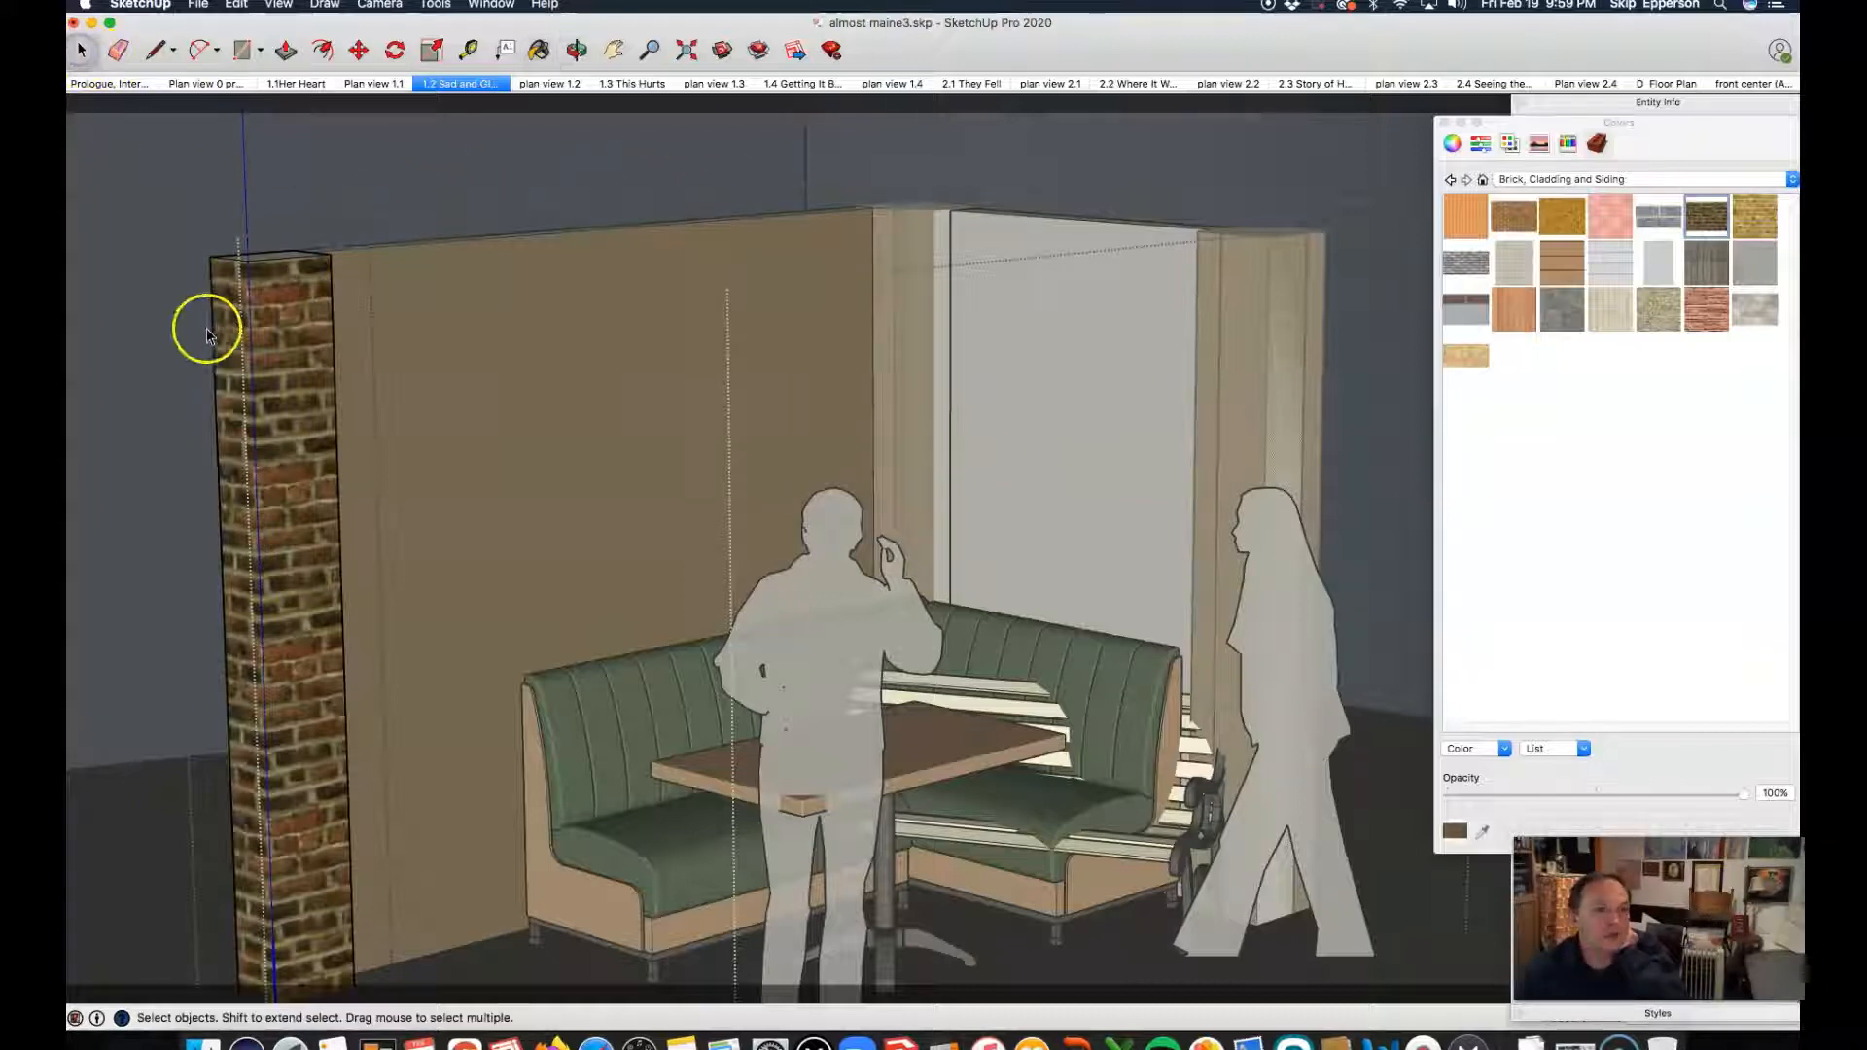
pyautogui.click(358, 167)
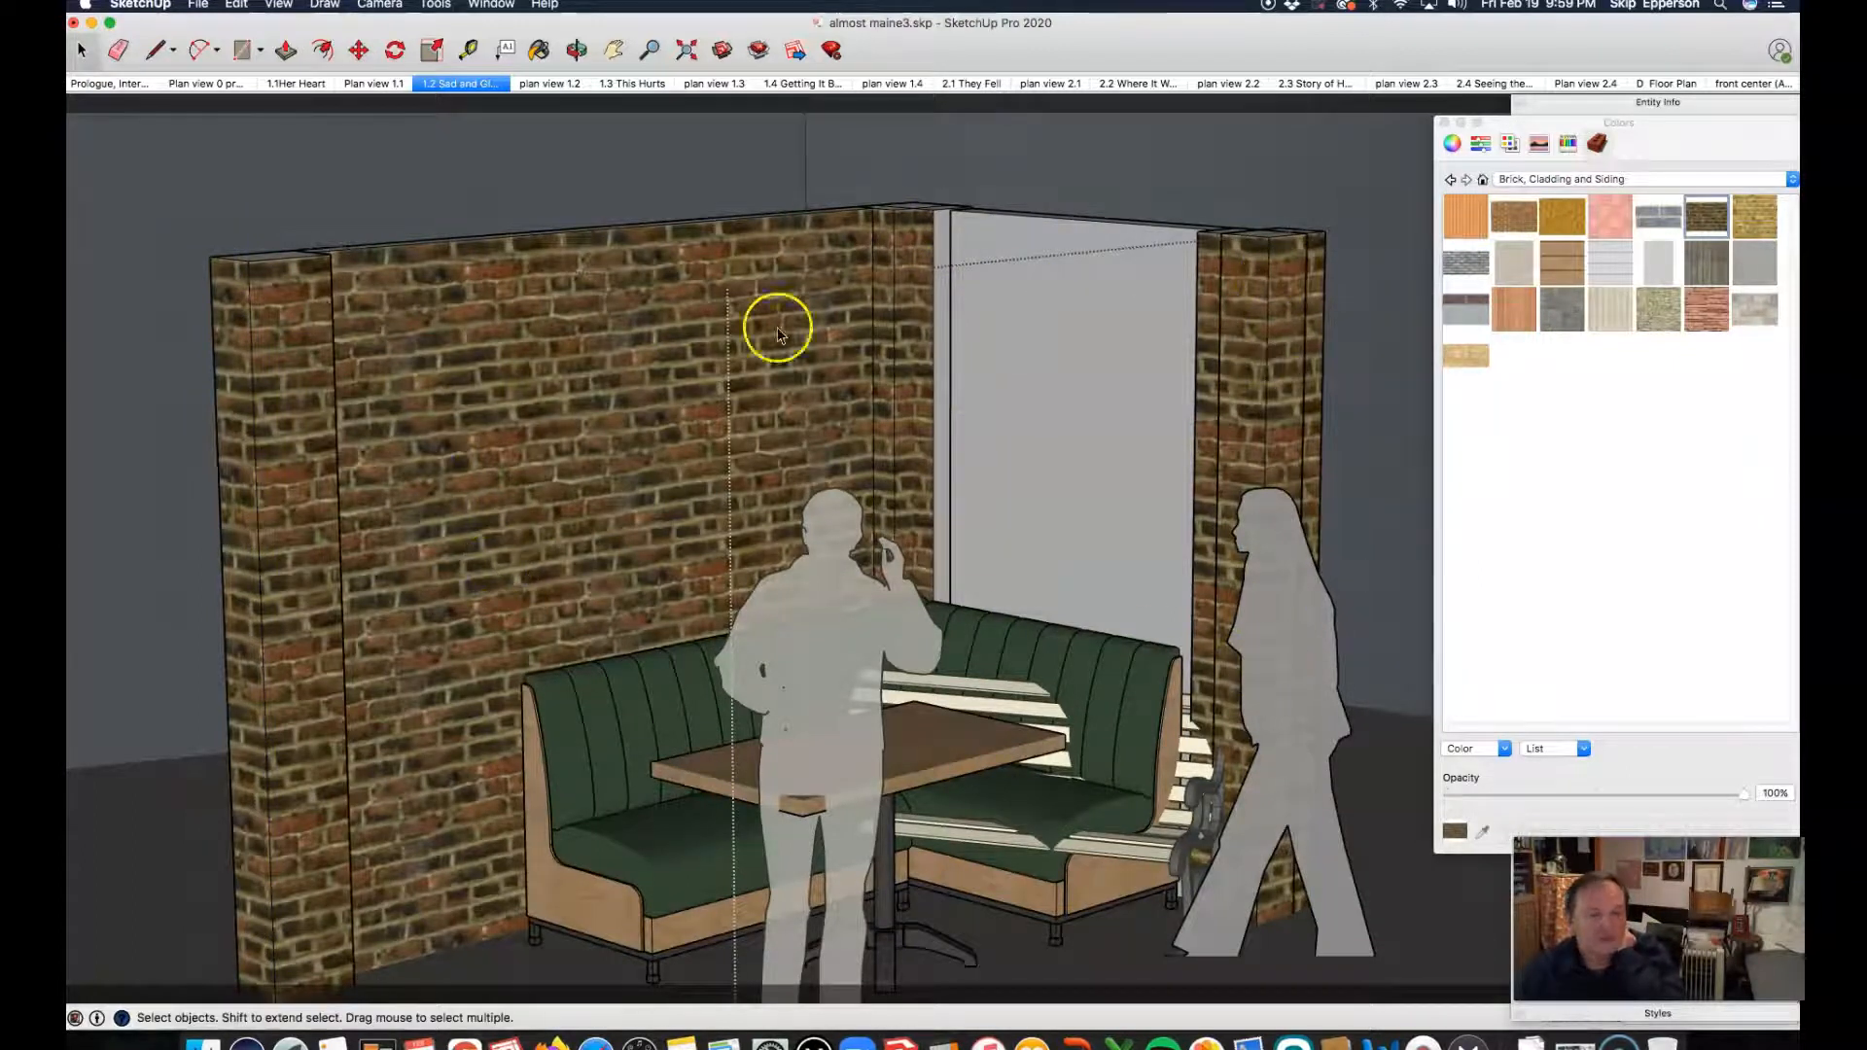
# Step: Open the column at the inner corner next to the short wall, paint its remaining plain face with the dark brown brick, and exit it
pyautogui.click(1052, 336)
pyautogui.doubleClick(942, 292)
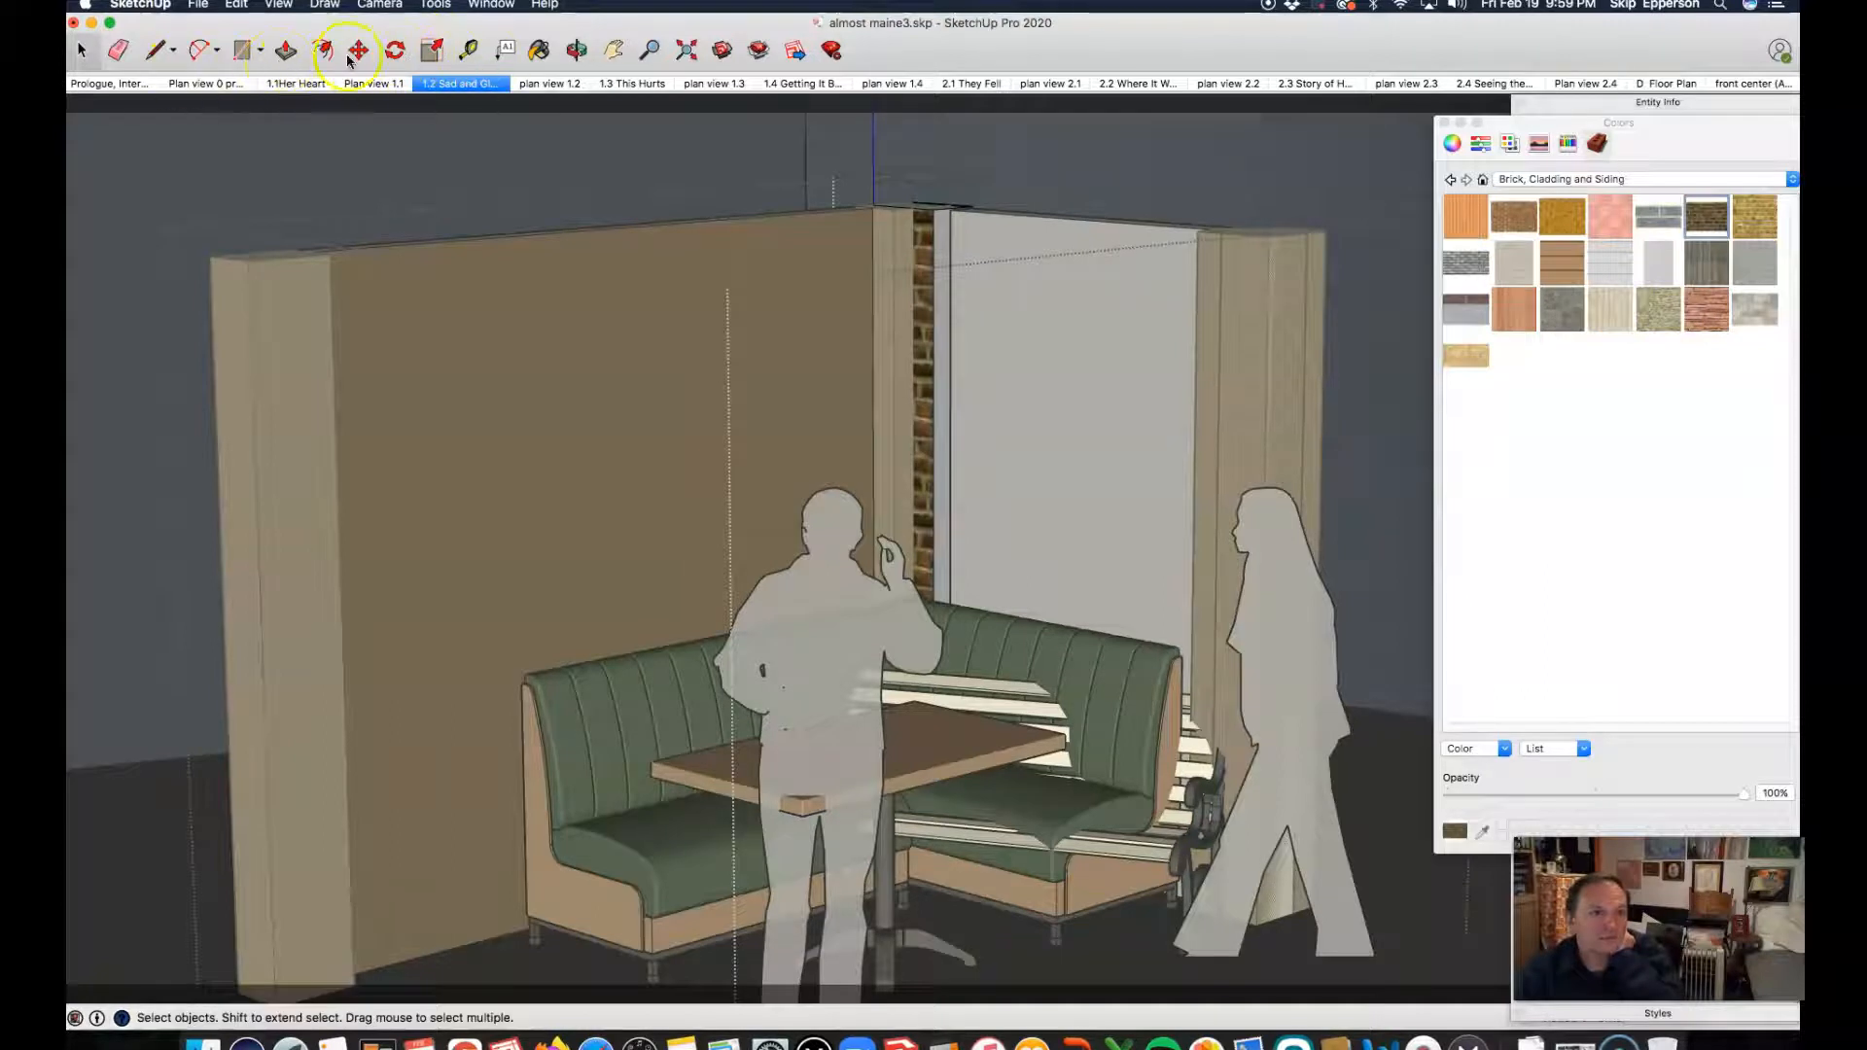
pyautogui.click(542, 49)
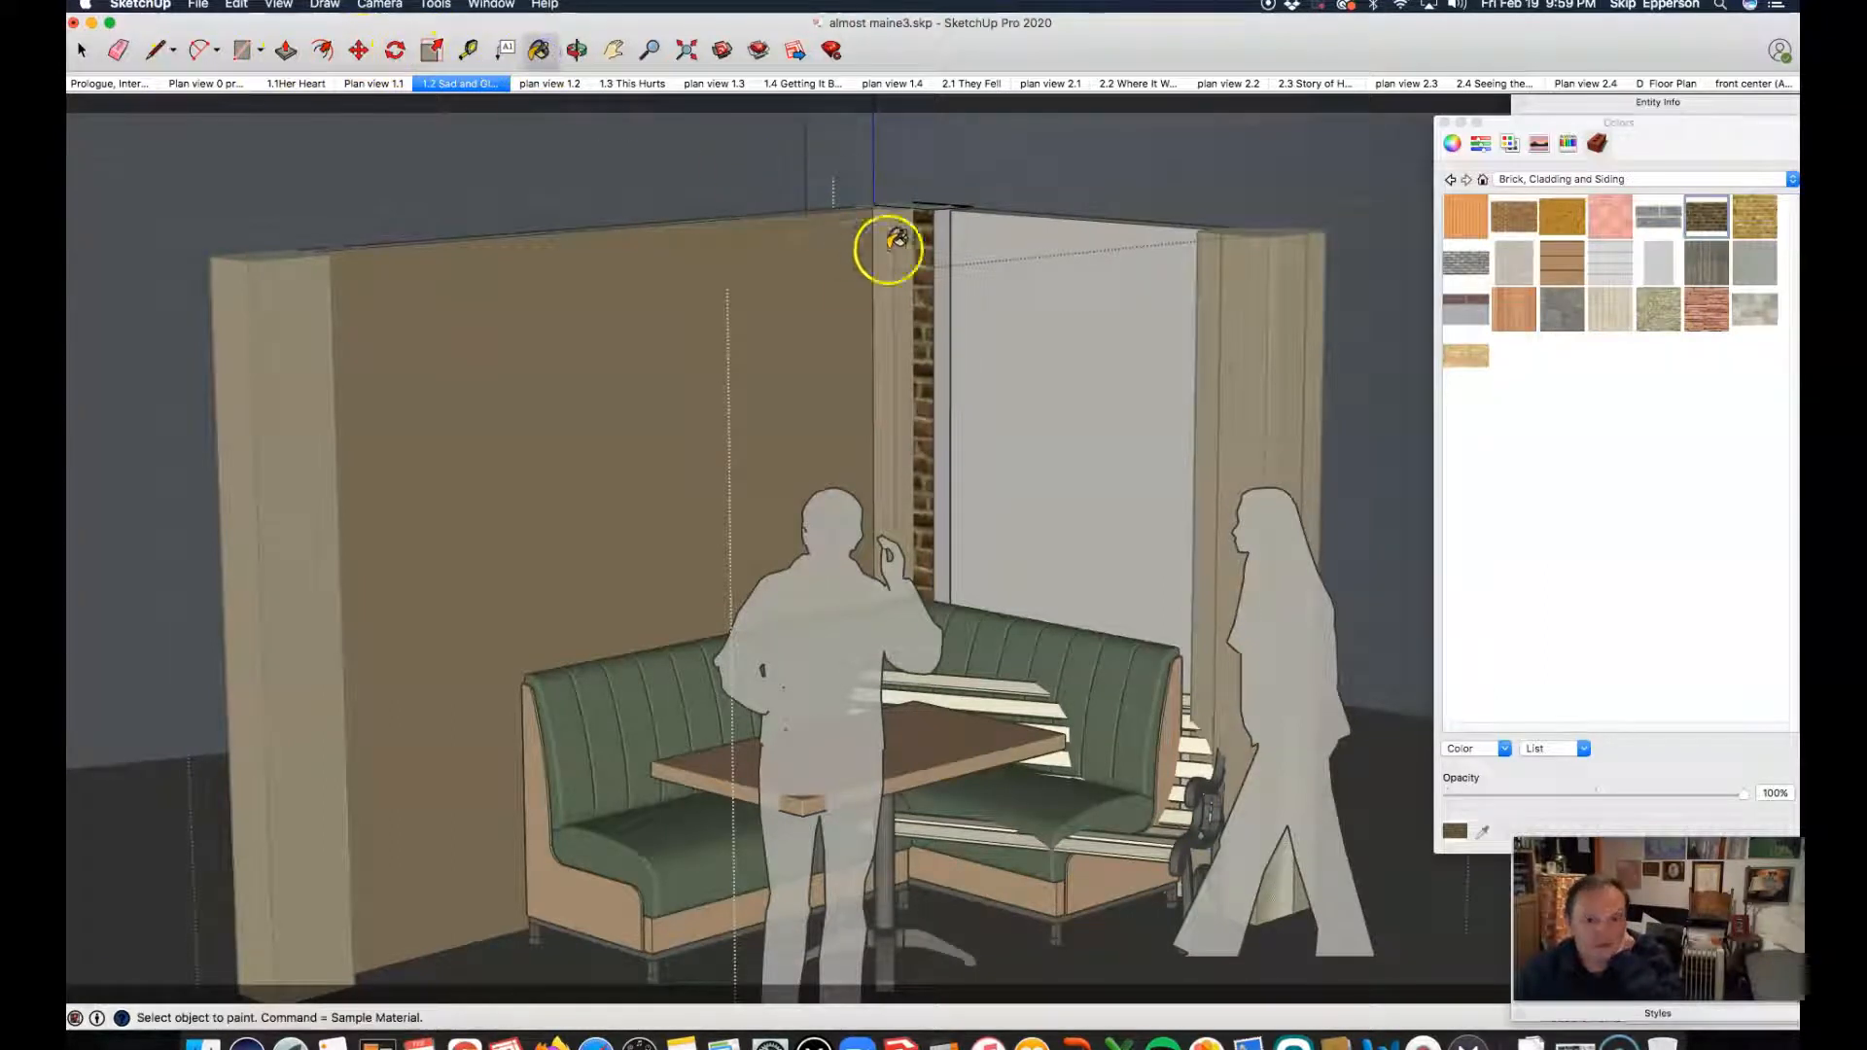
pyautogui.click(950, 296)
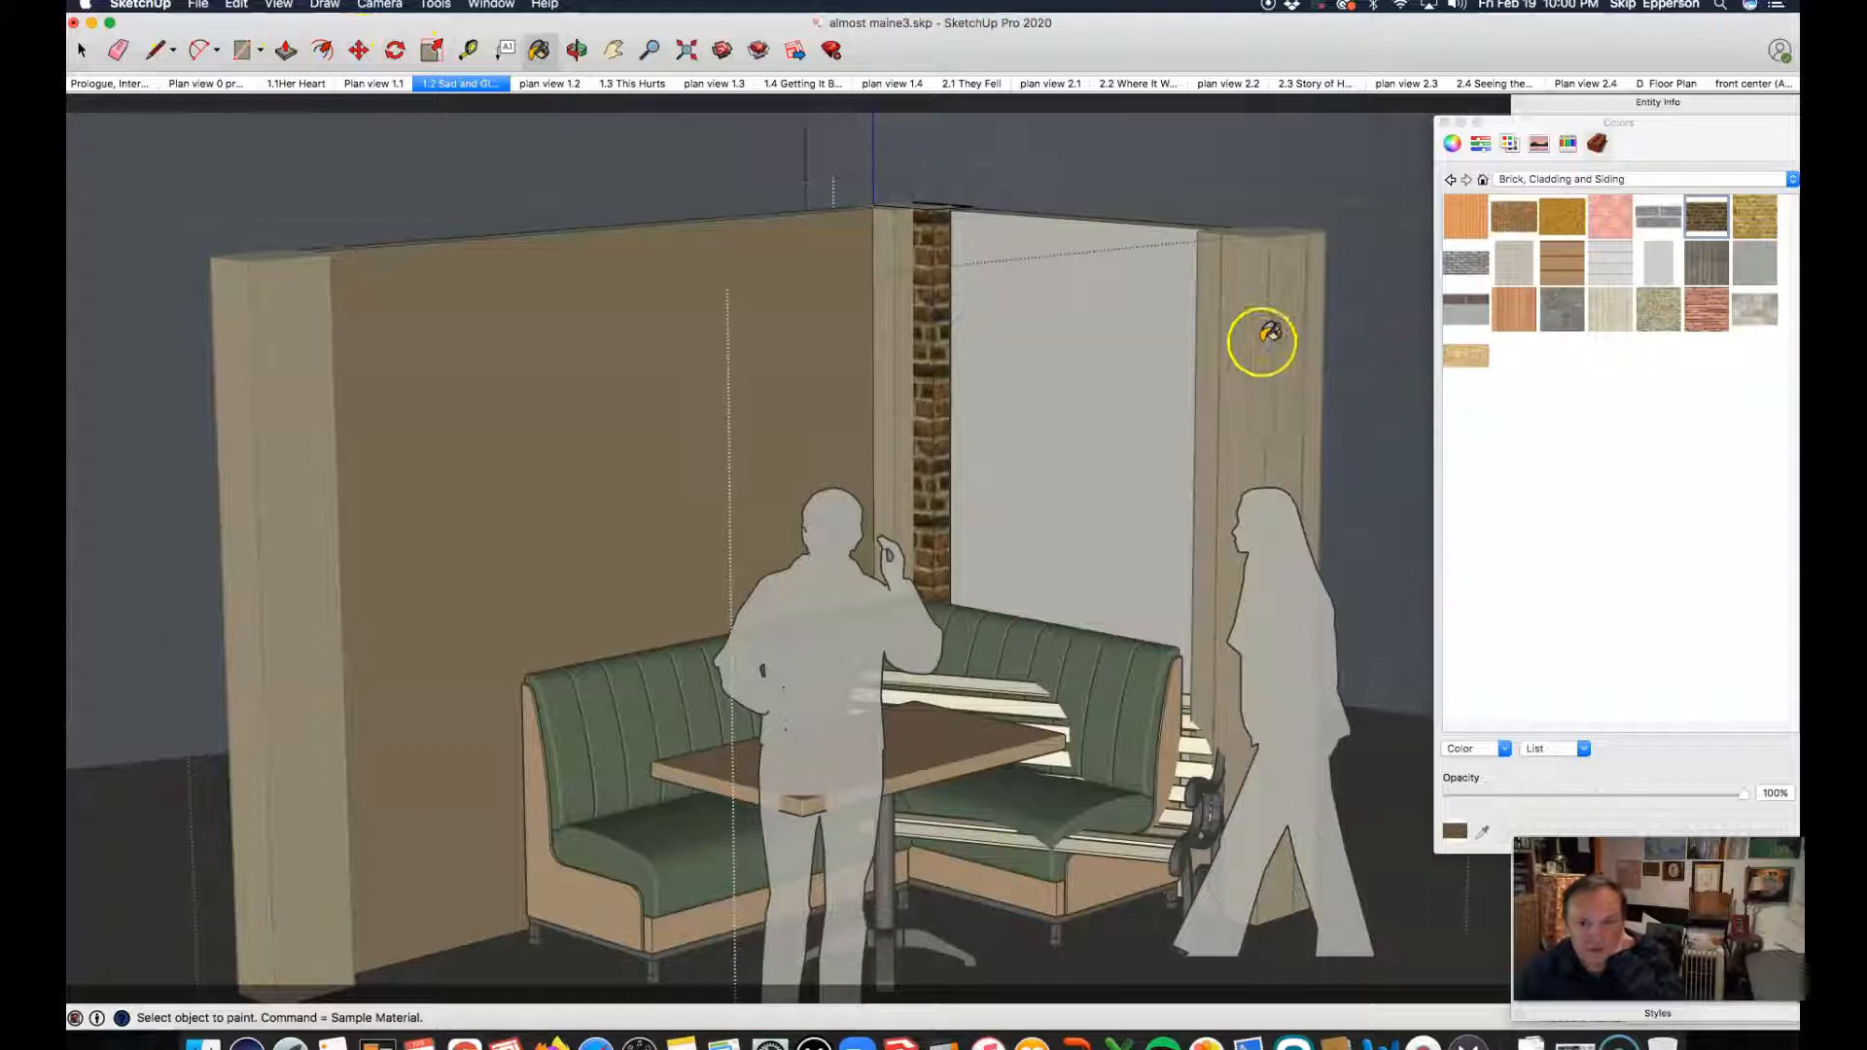
pyautogui.press('space')
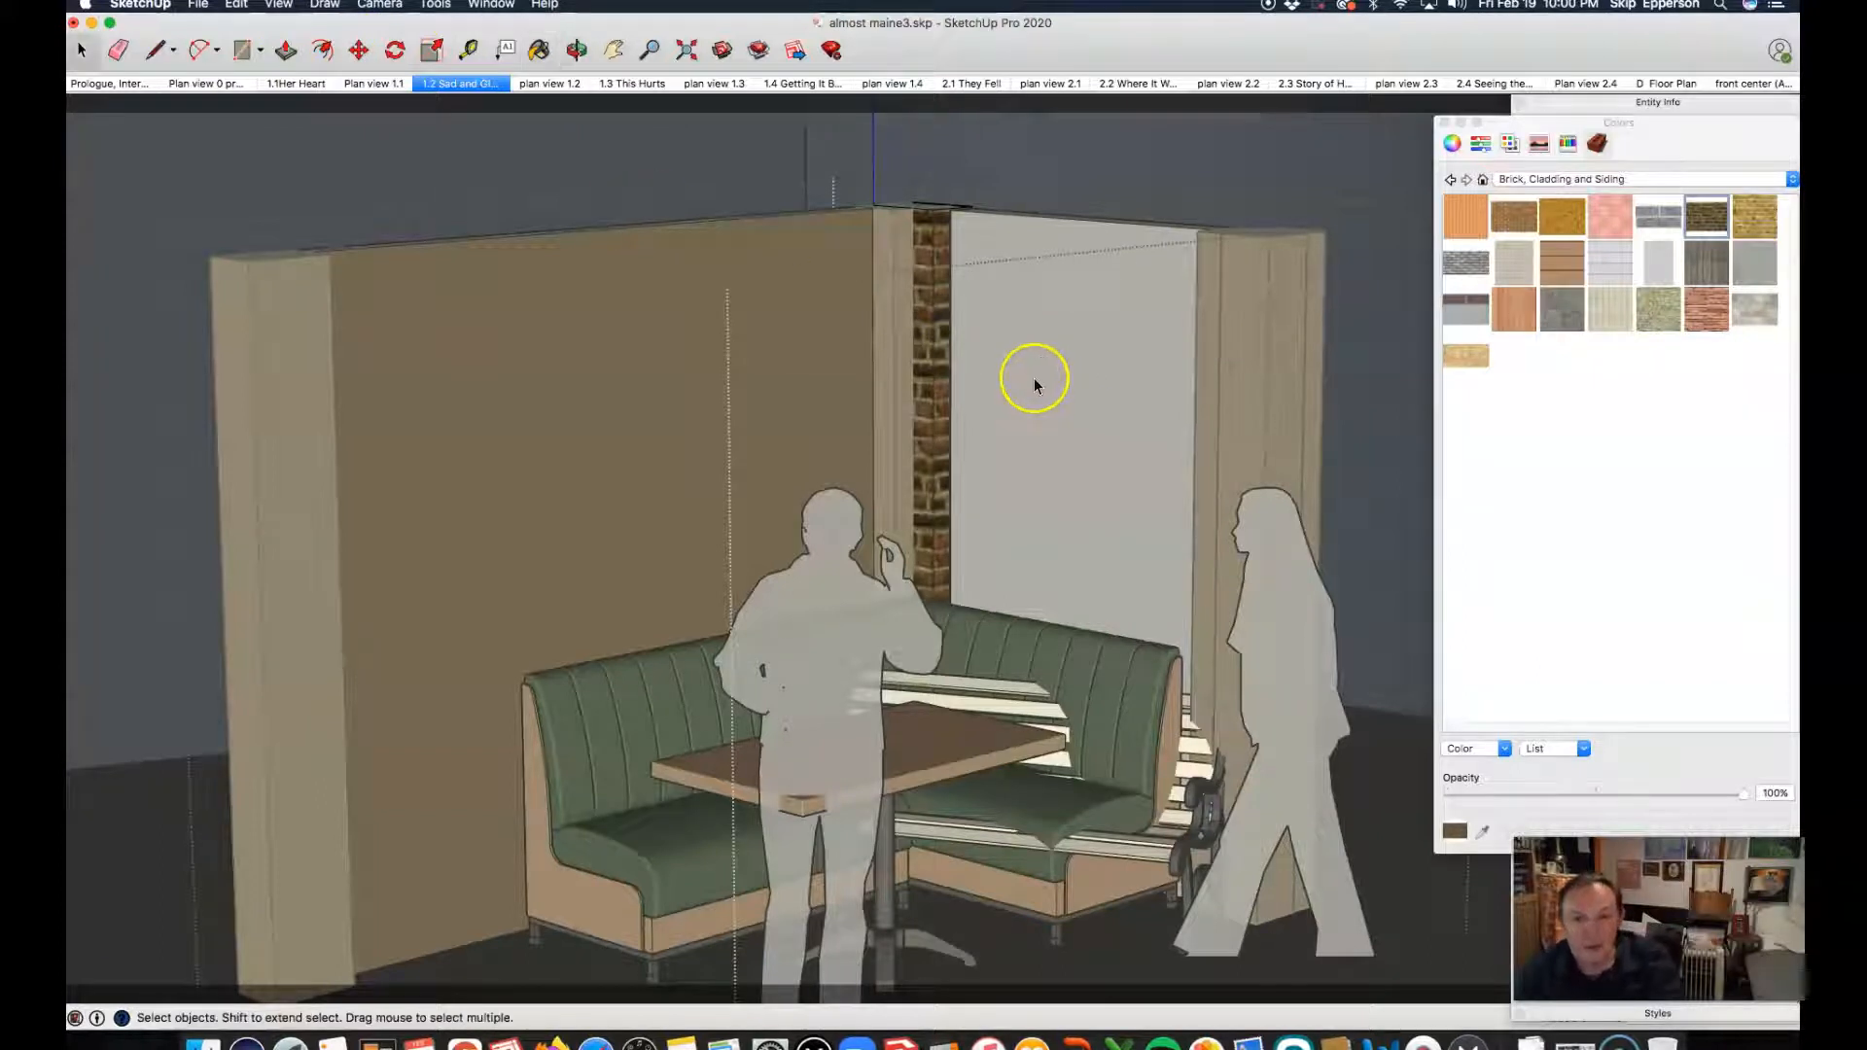
pyautogui.click(1035, 311)
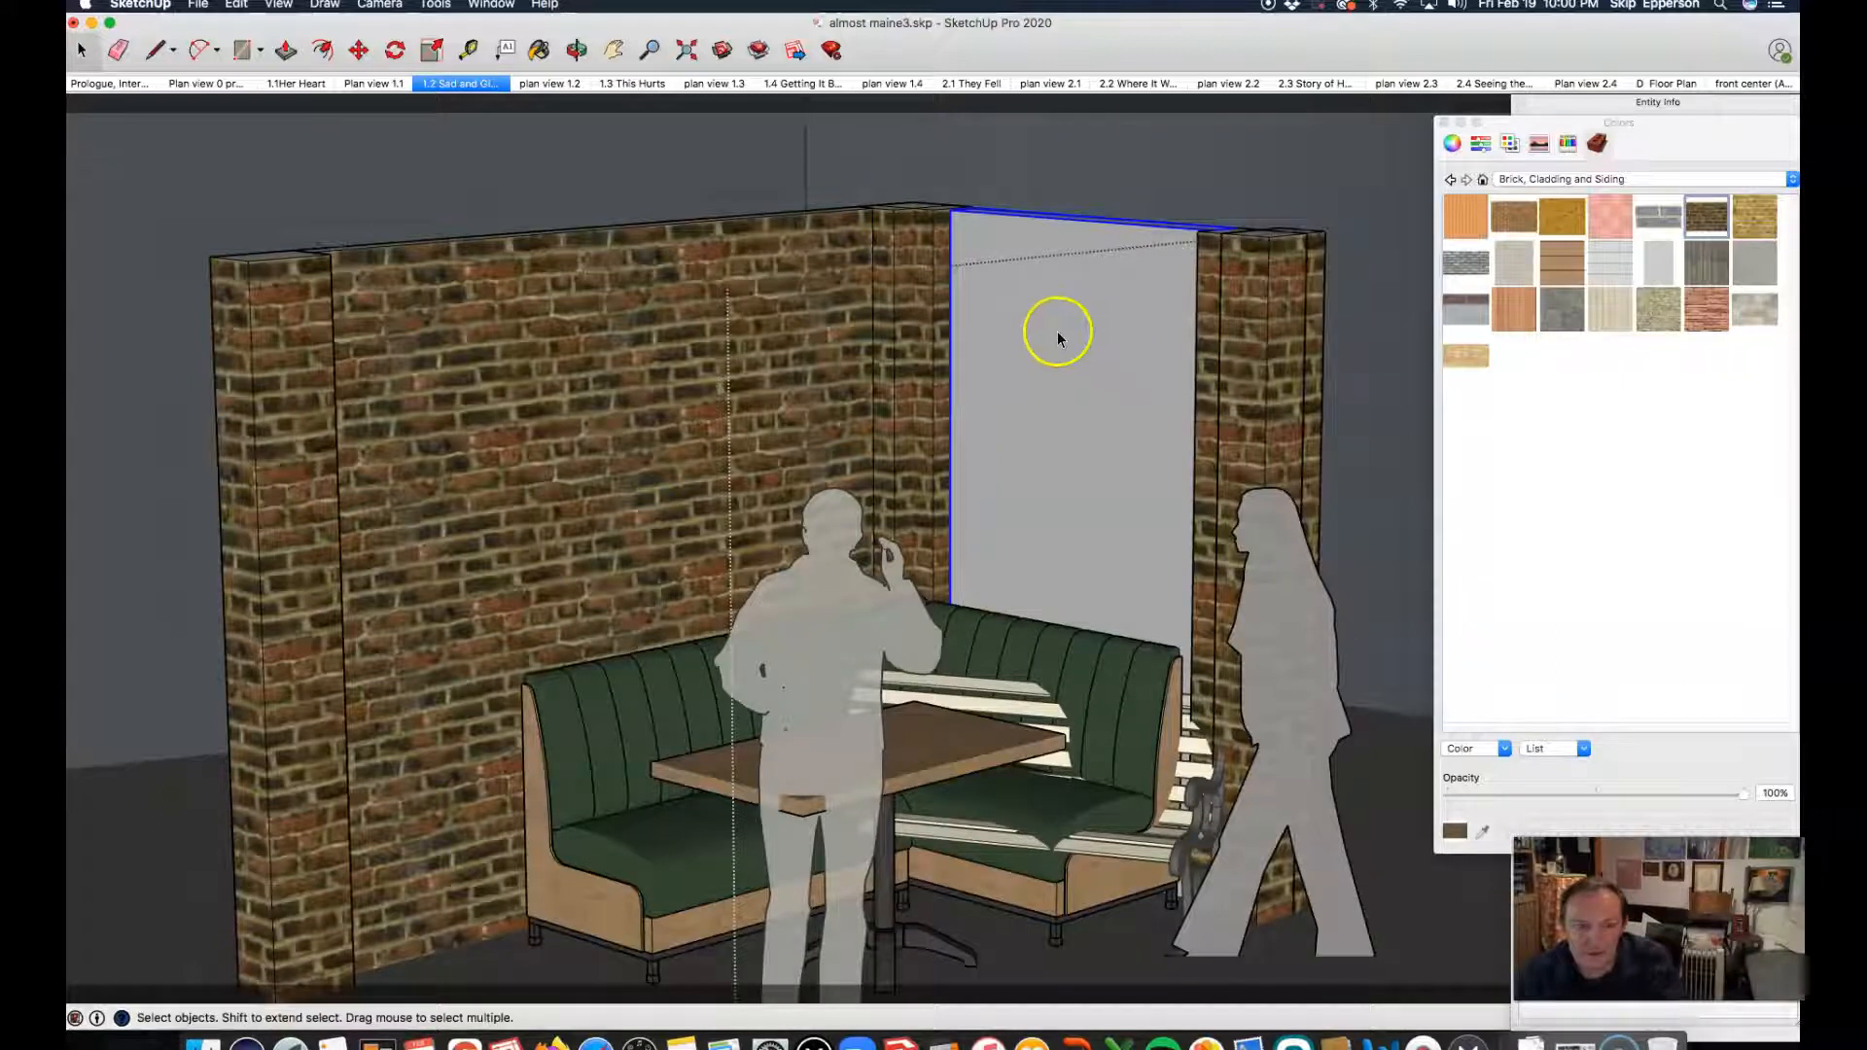
# Step: Open the short wall behind the booth for editing, paint its front face with the dark brown brick, and exit the wall
pyautogui.click(1054, 331)
pyautogui.press('b')
pyautogui.click(1065, 300)
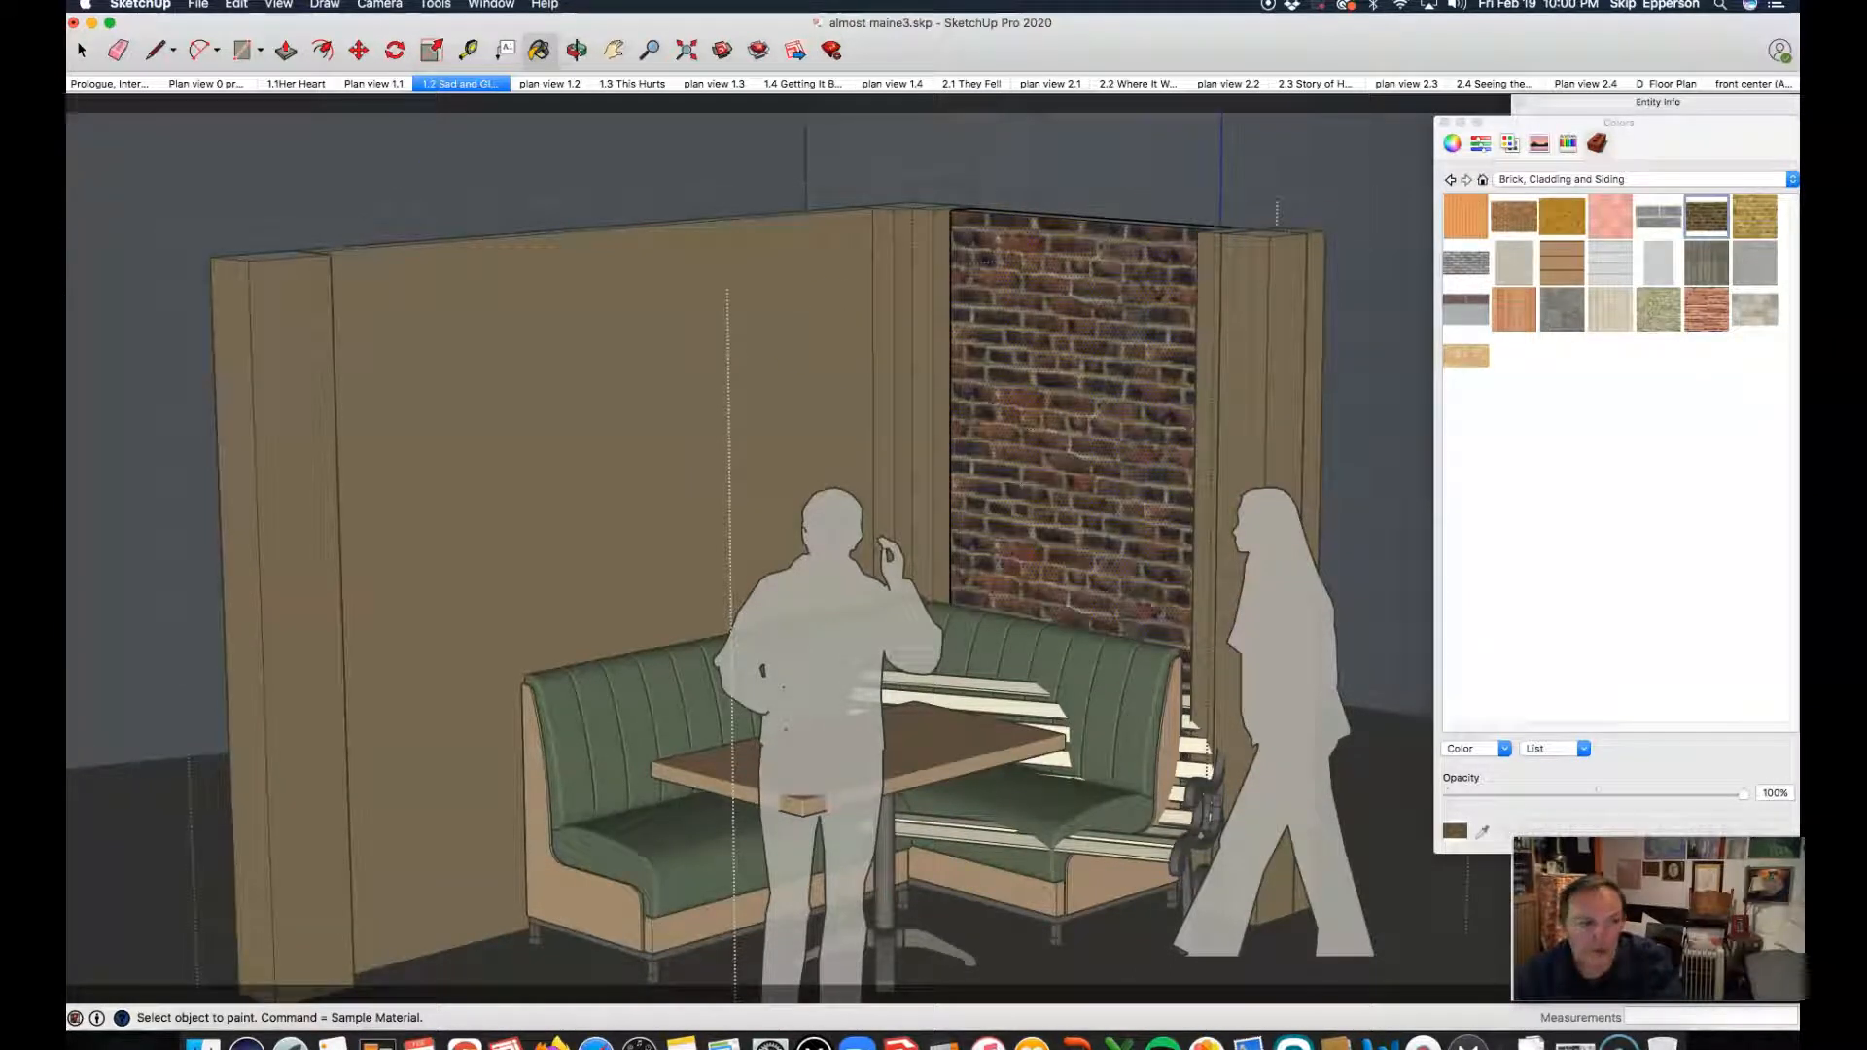
pyautogui.click(85, 53)
pyautogui.click(271, 184)
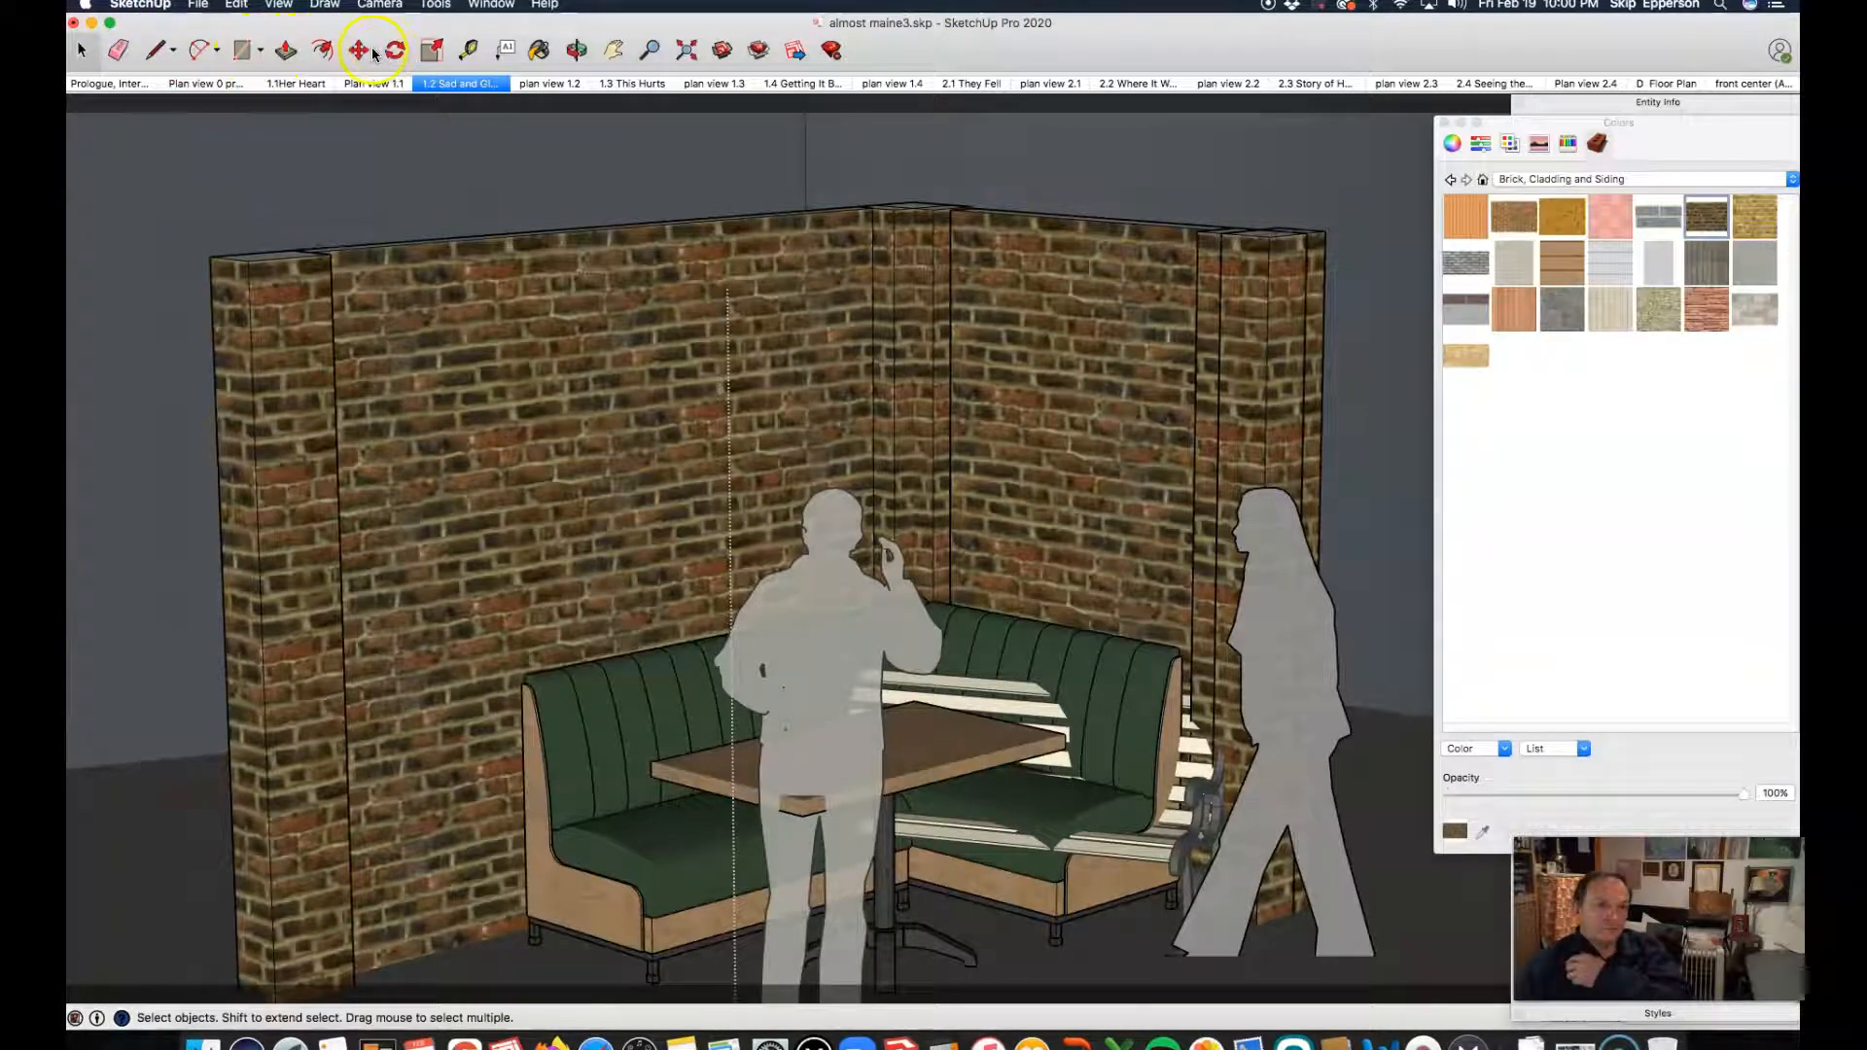
# Step: Inspect the bricked walls, booth and bench overlap in scene 1.2 from a more frontal angle and close up
pyautogui.click(576, 49)
pyautogui.moveTo(548, 289); pyautogui.dragTo(348, 277)
pyautogui.moveTo(277, 599); pyautogui.dragTo(245, 601)
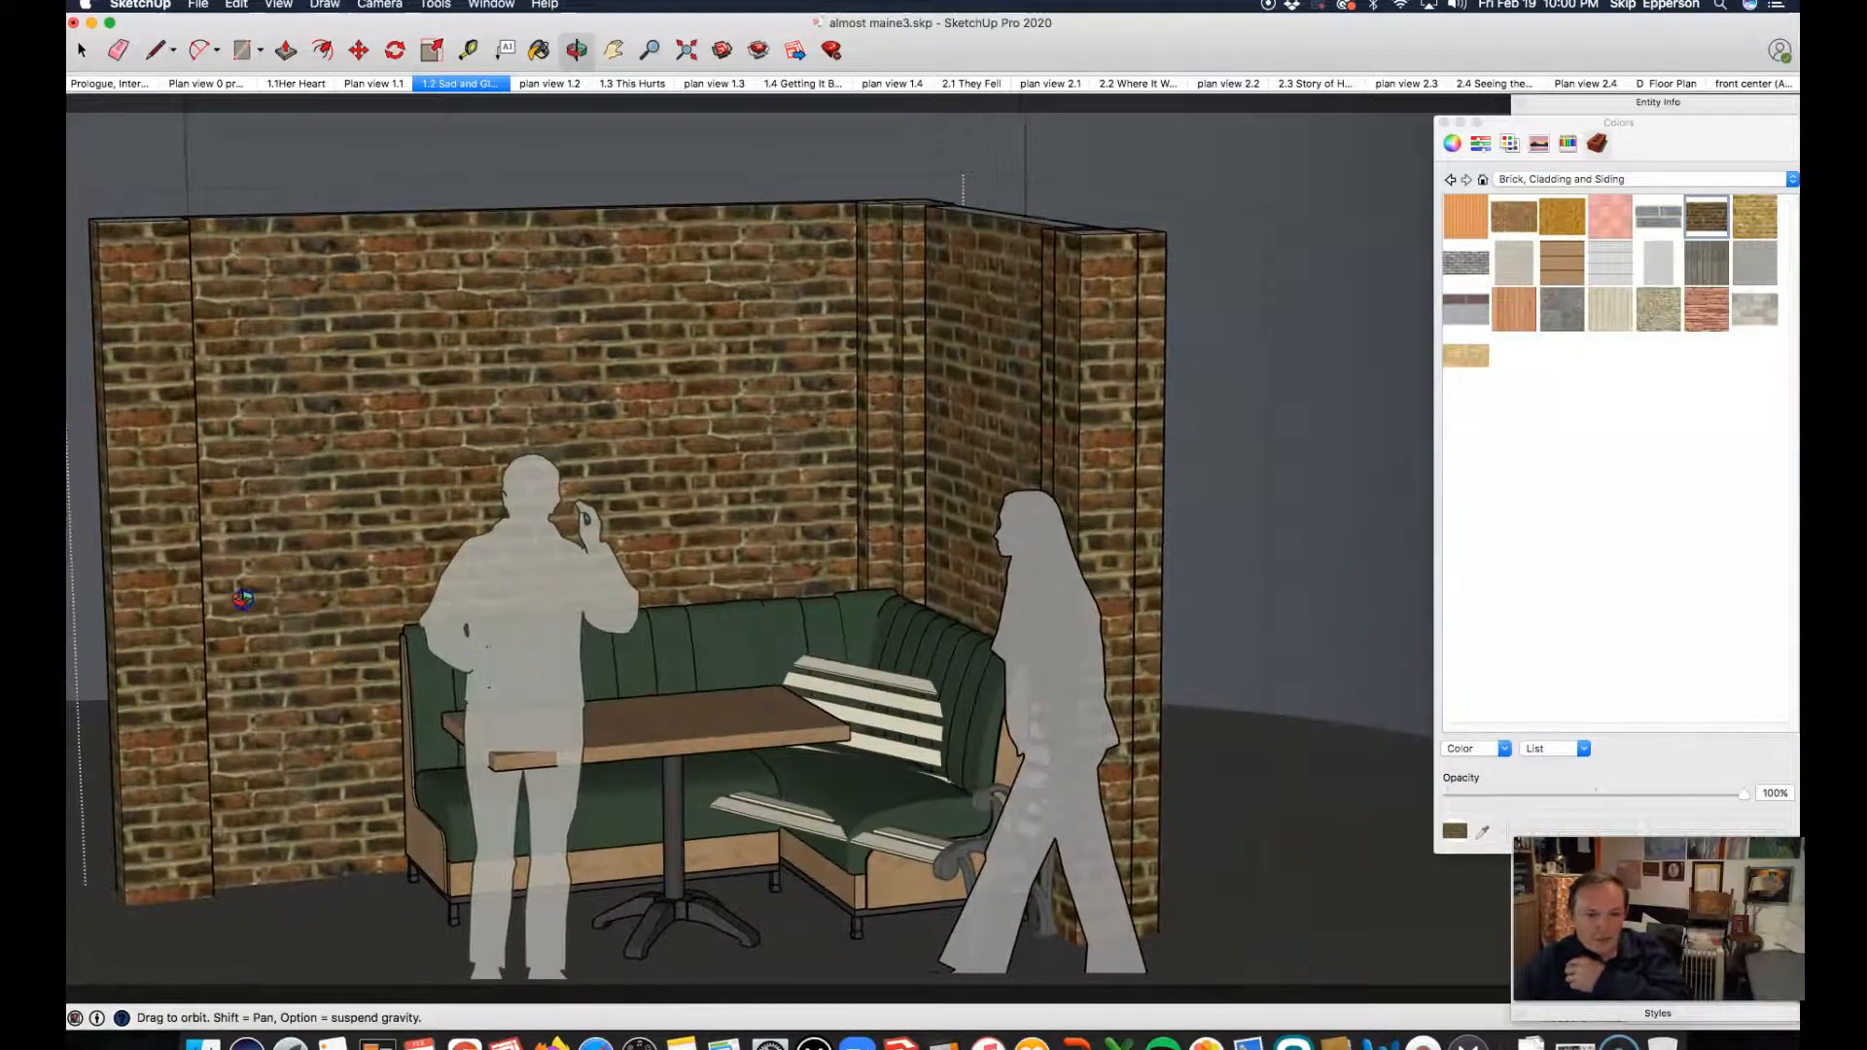
pyautogui.scroll(2, 913, 921)
pyautogui.scroll(2, 913, 921)
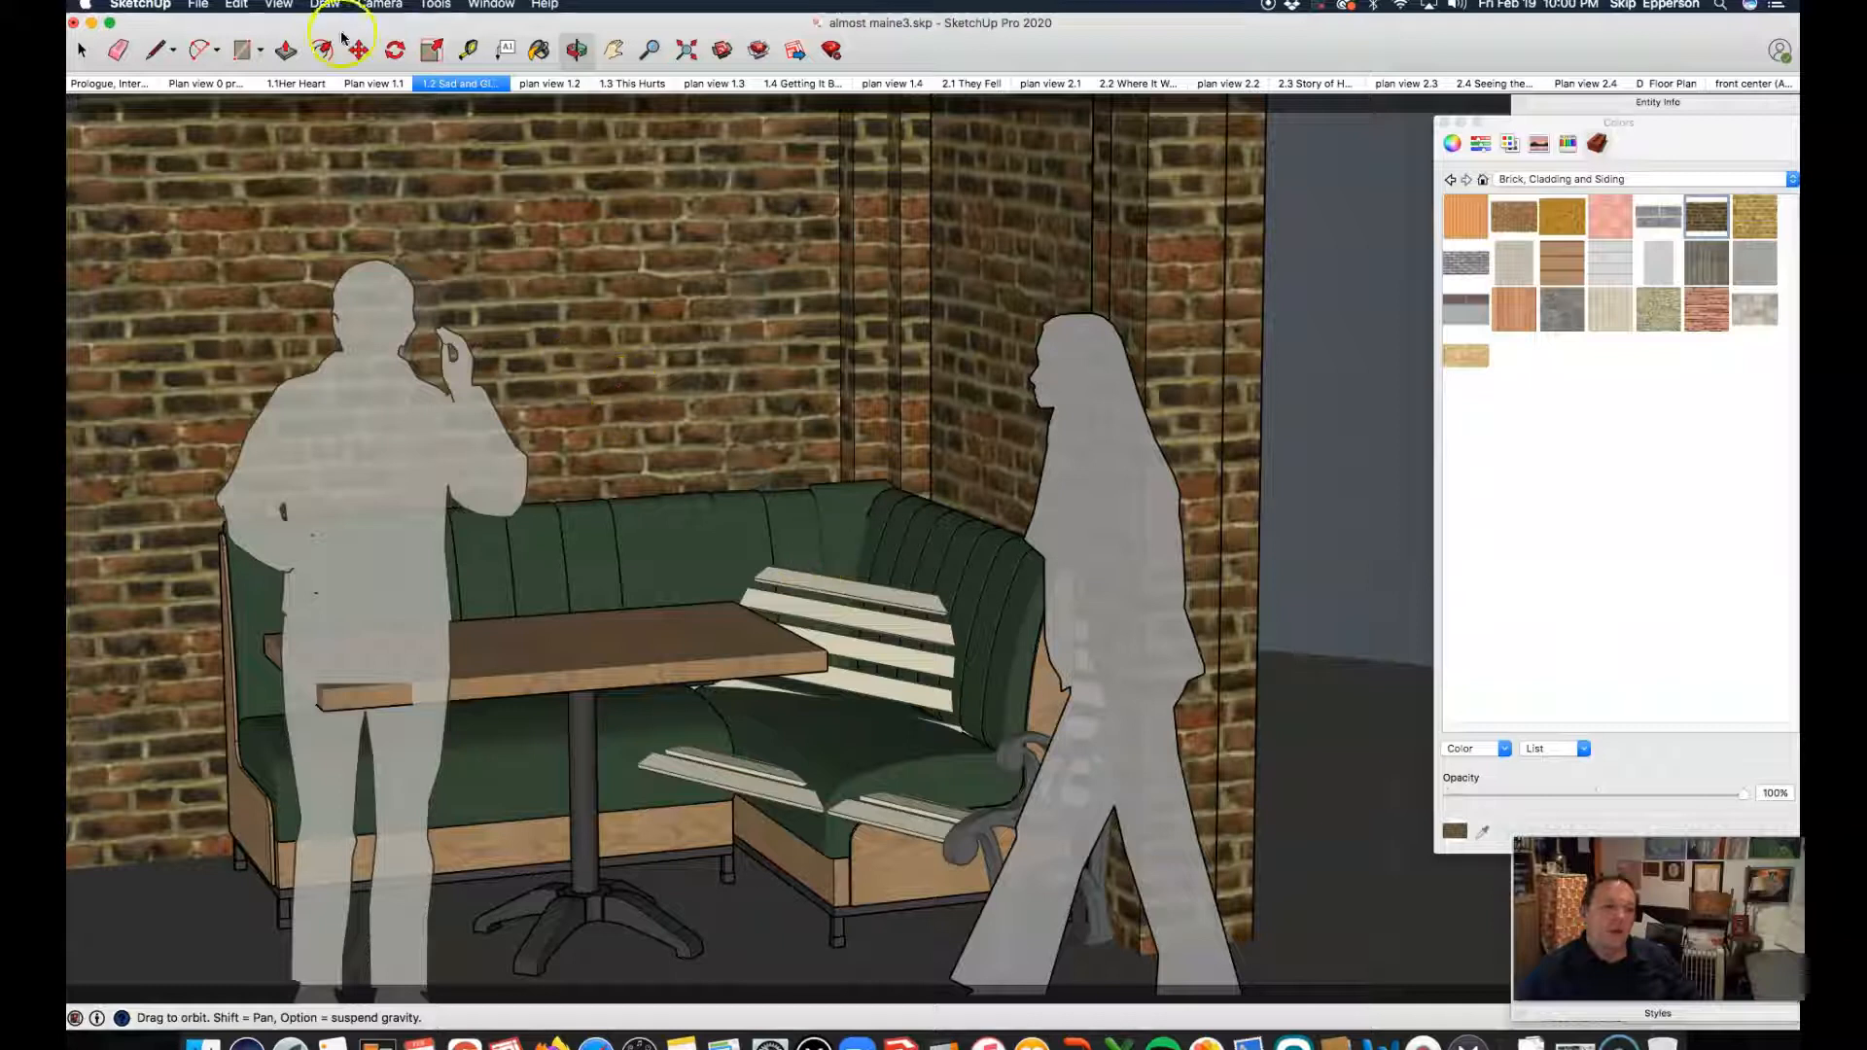
# Step: Return to the Prologue scene and select the whole park bench component from an angled close-up view
pyautogui.click(114, 85)
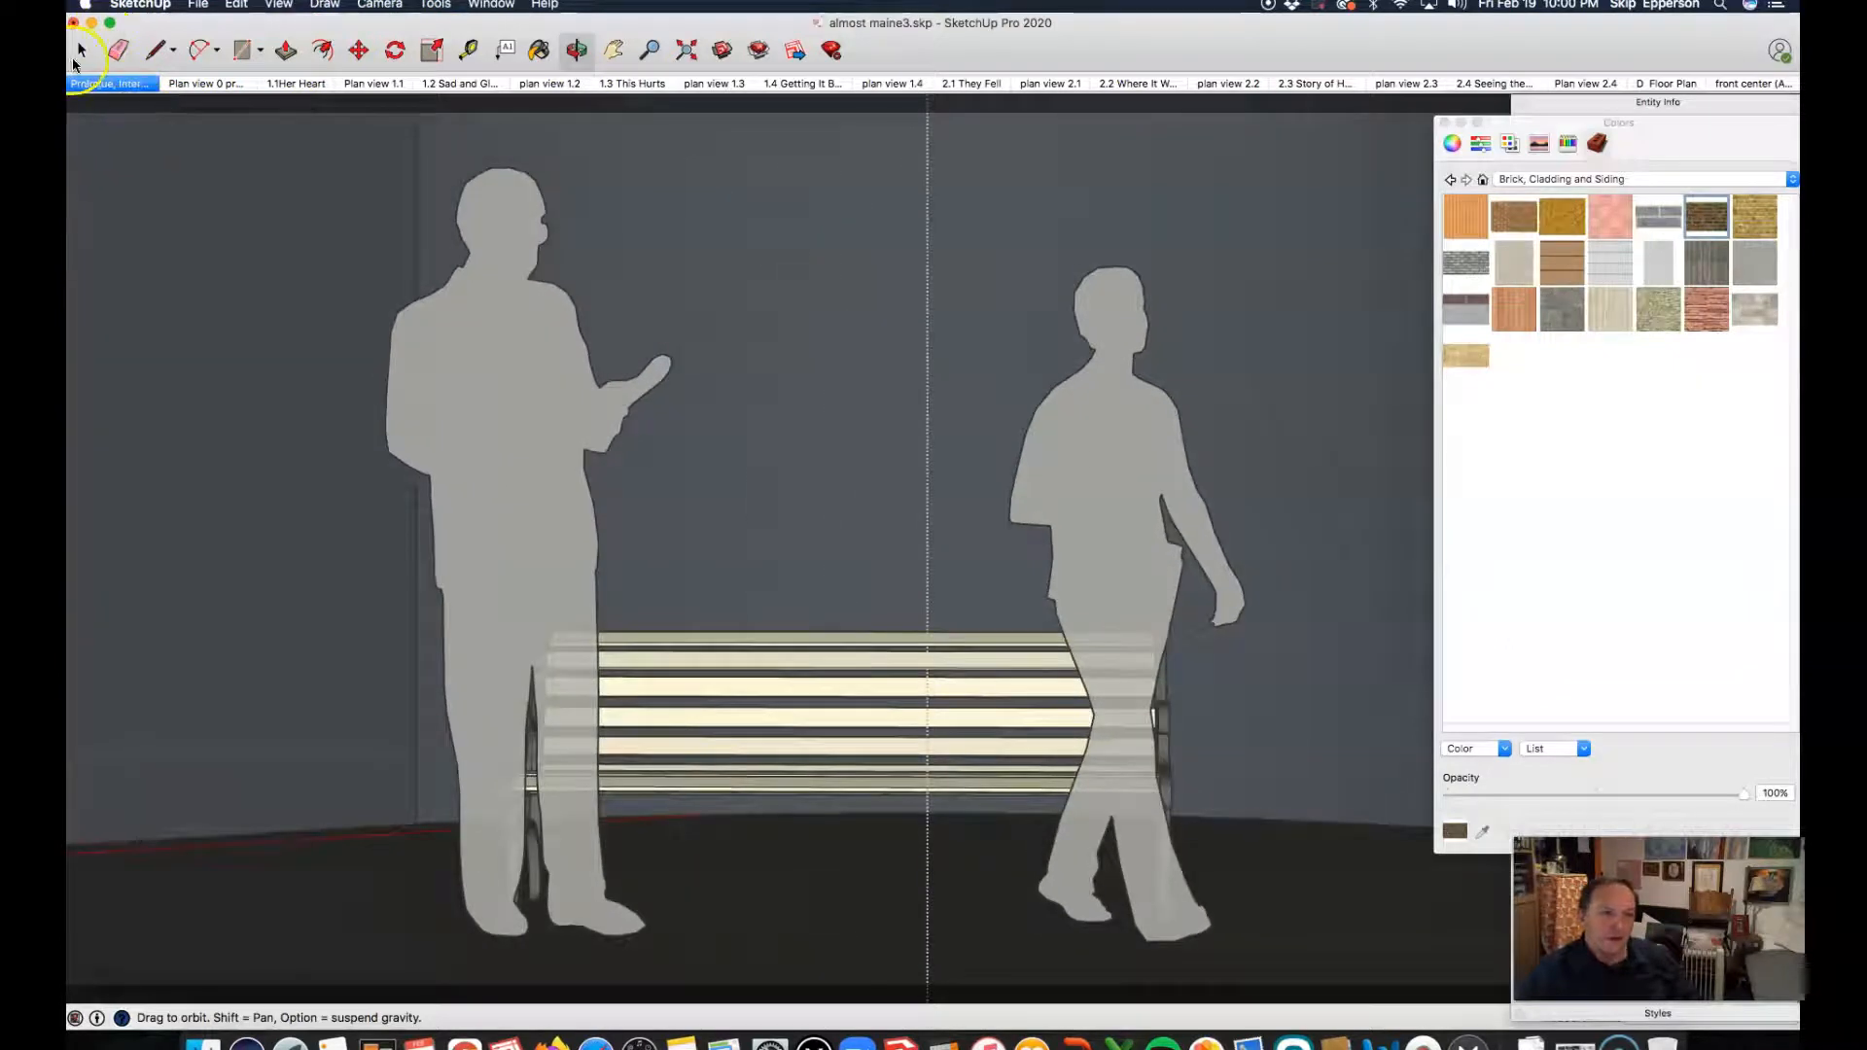
pyautogui.click(82, 52)
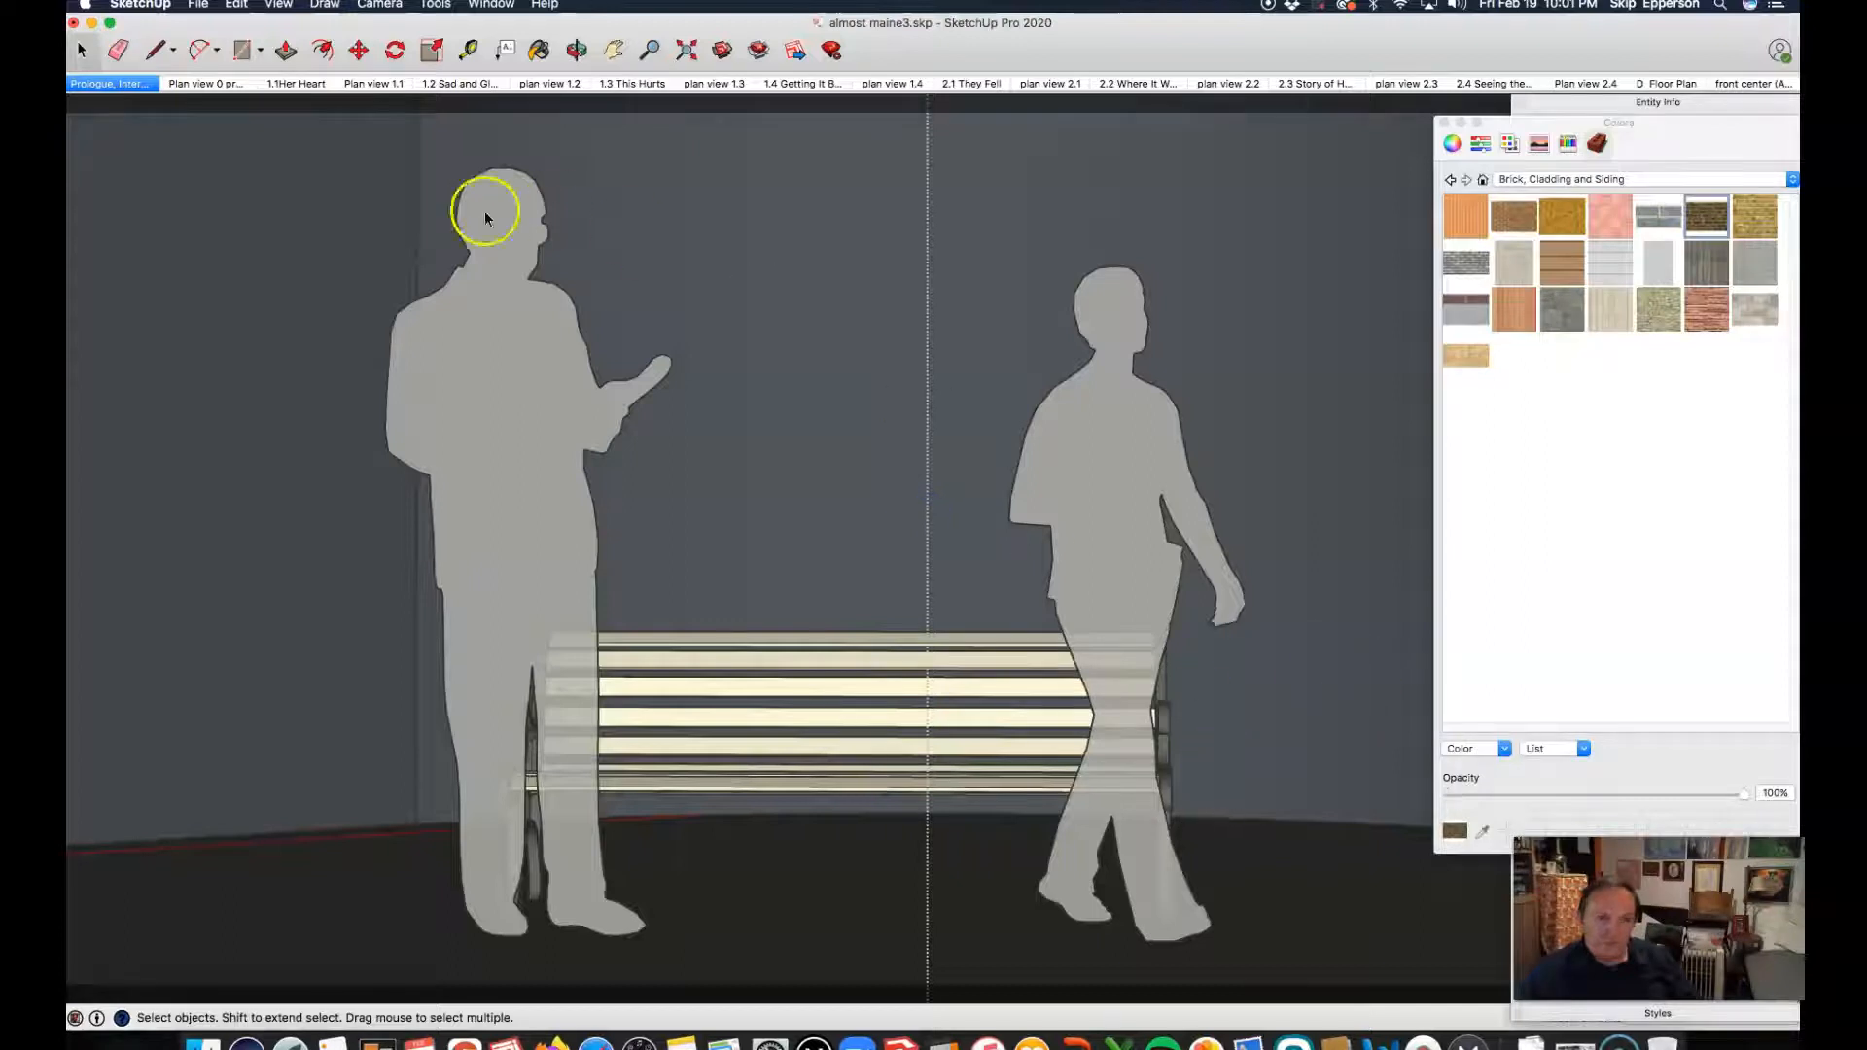
pyautogui.click(136, 83)
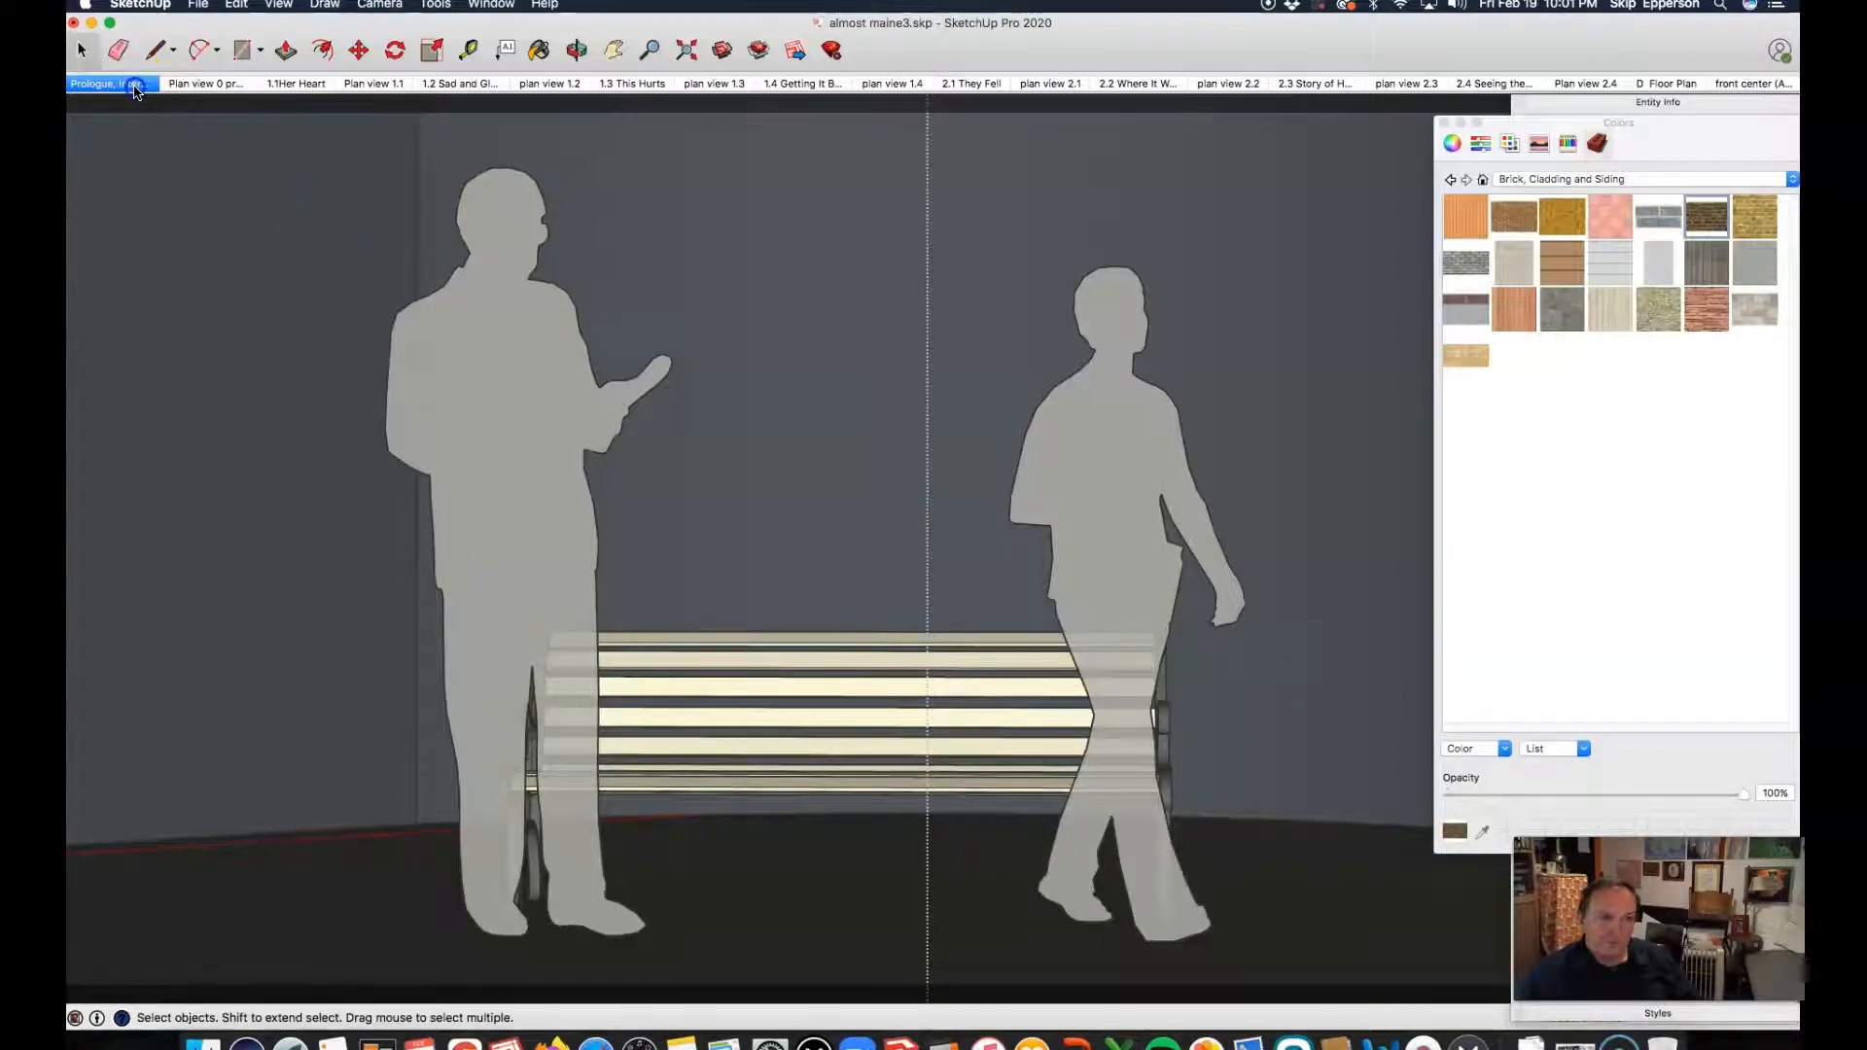
pyautogui.click(577, 50)
pyautogui.moveTo(817, 343); pyautogui.dragTo(716, 364)
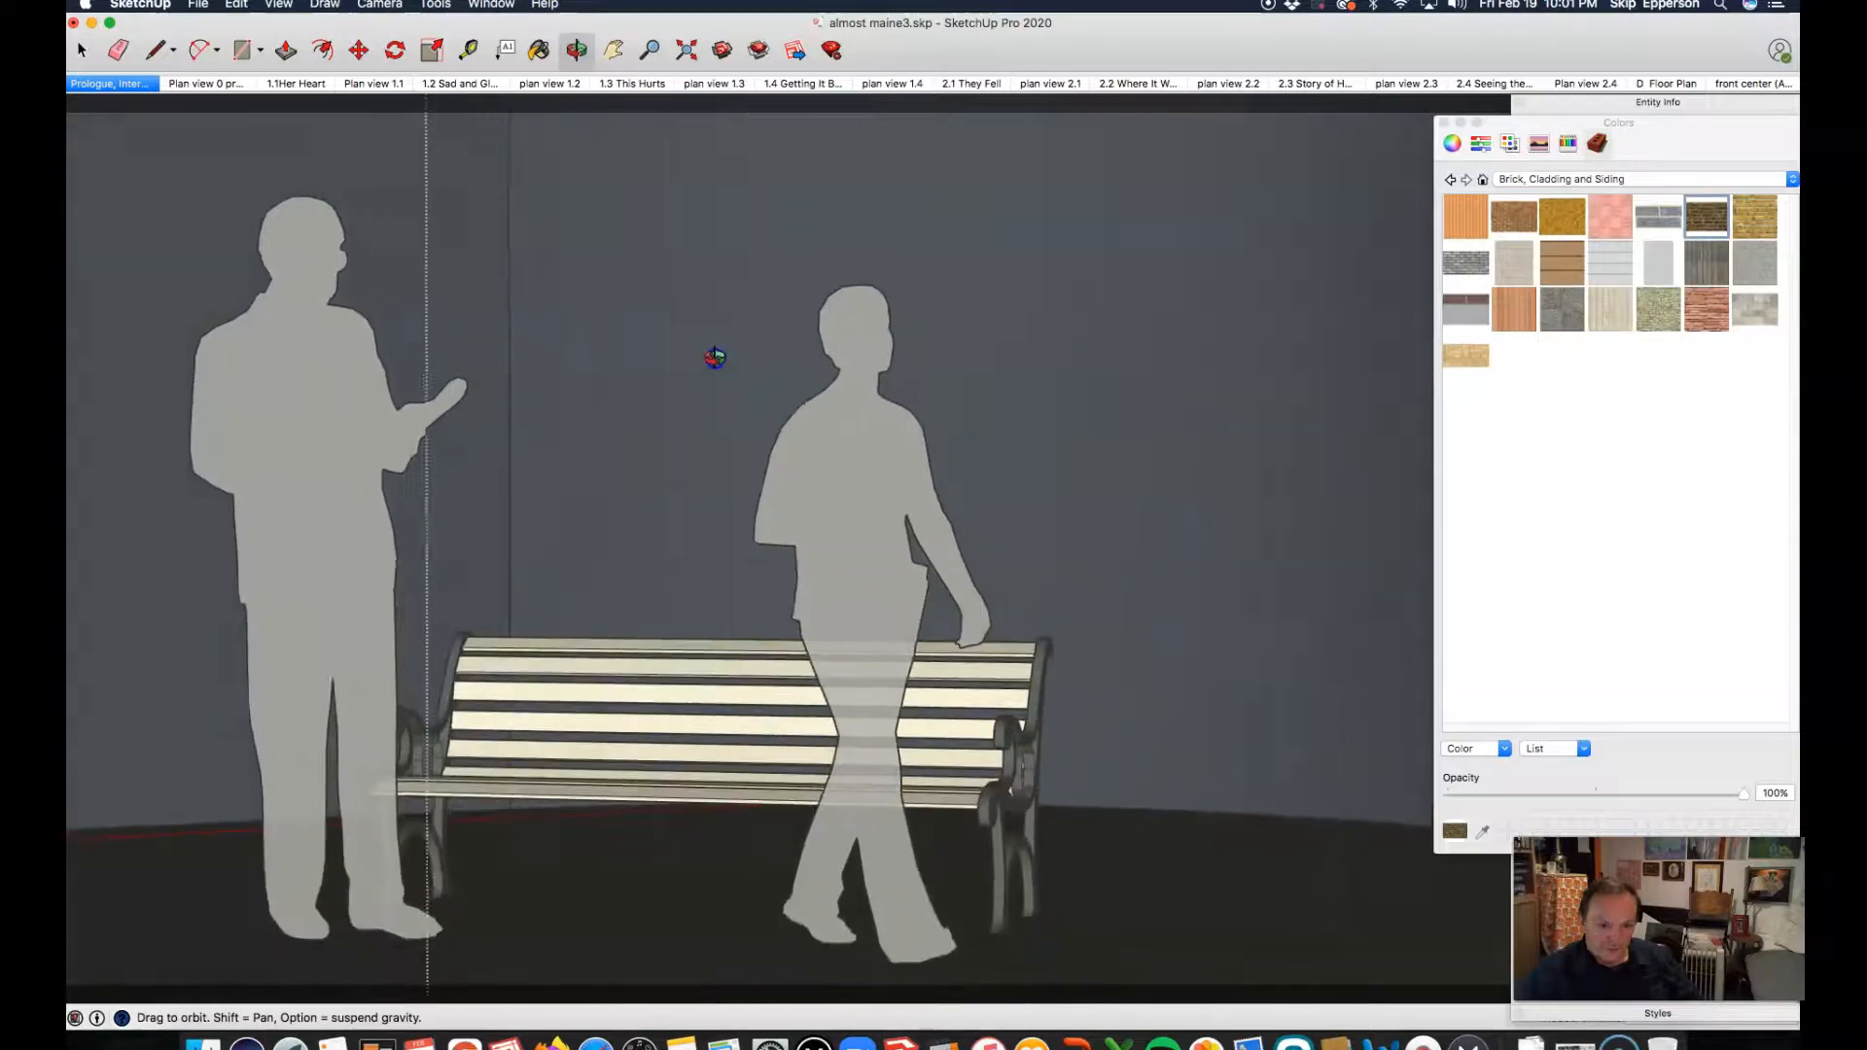
pyautogui.scroll(3, 697, 877)
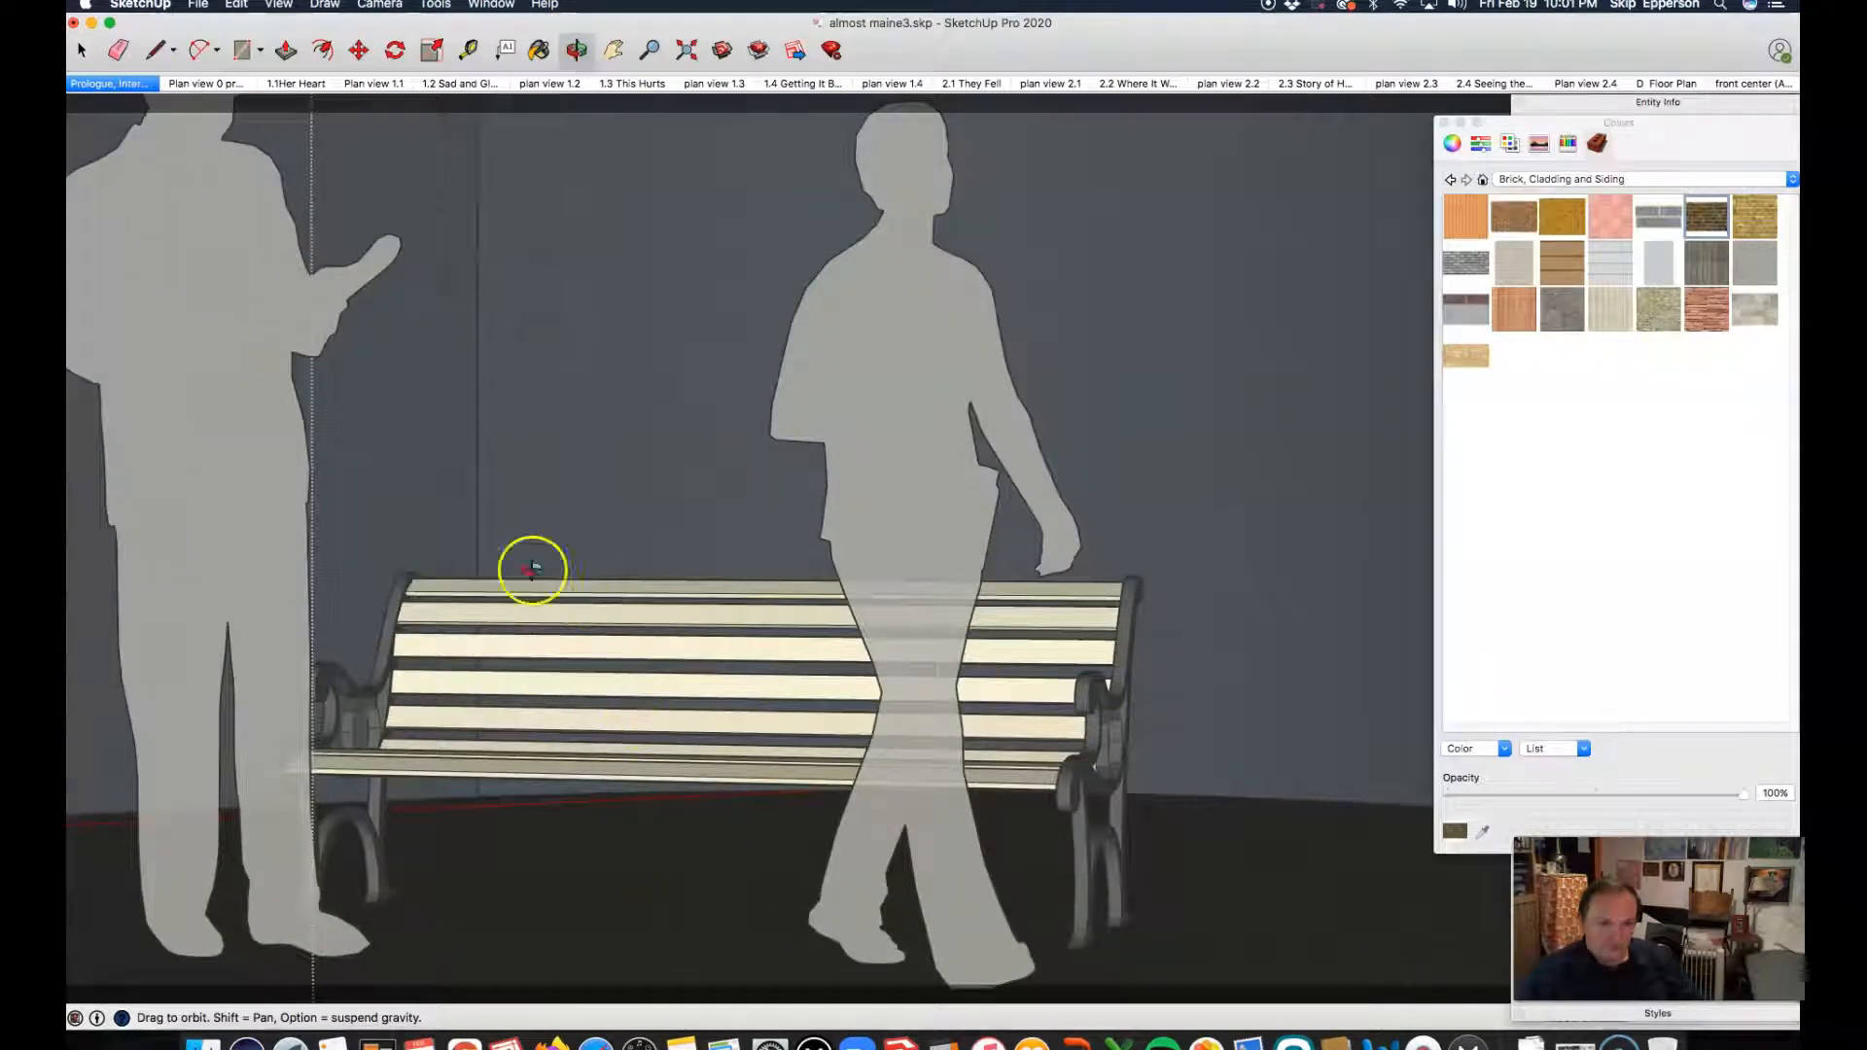
pyautogui.click(80, 47)
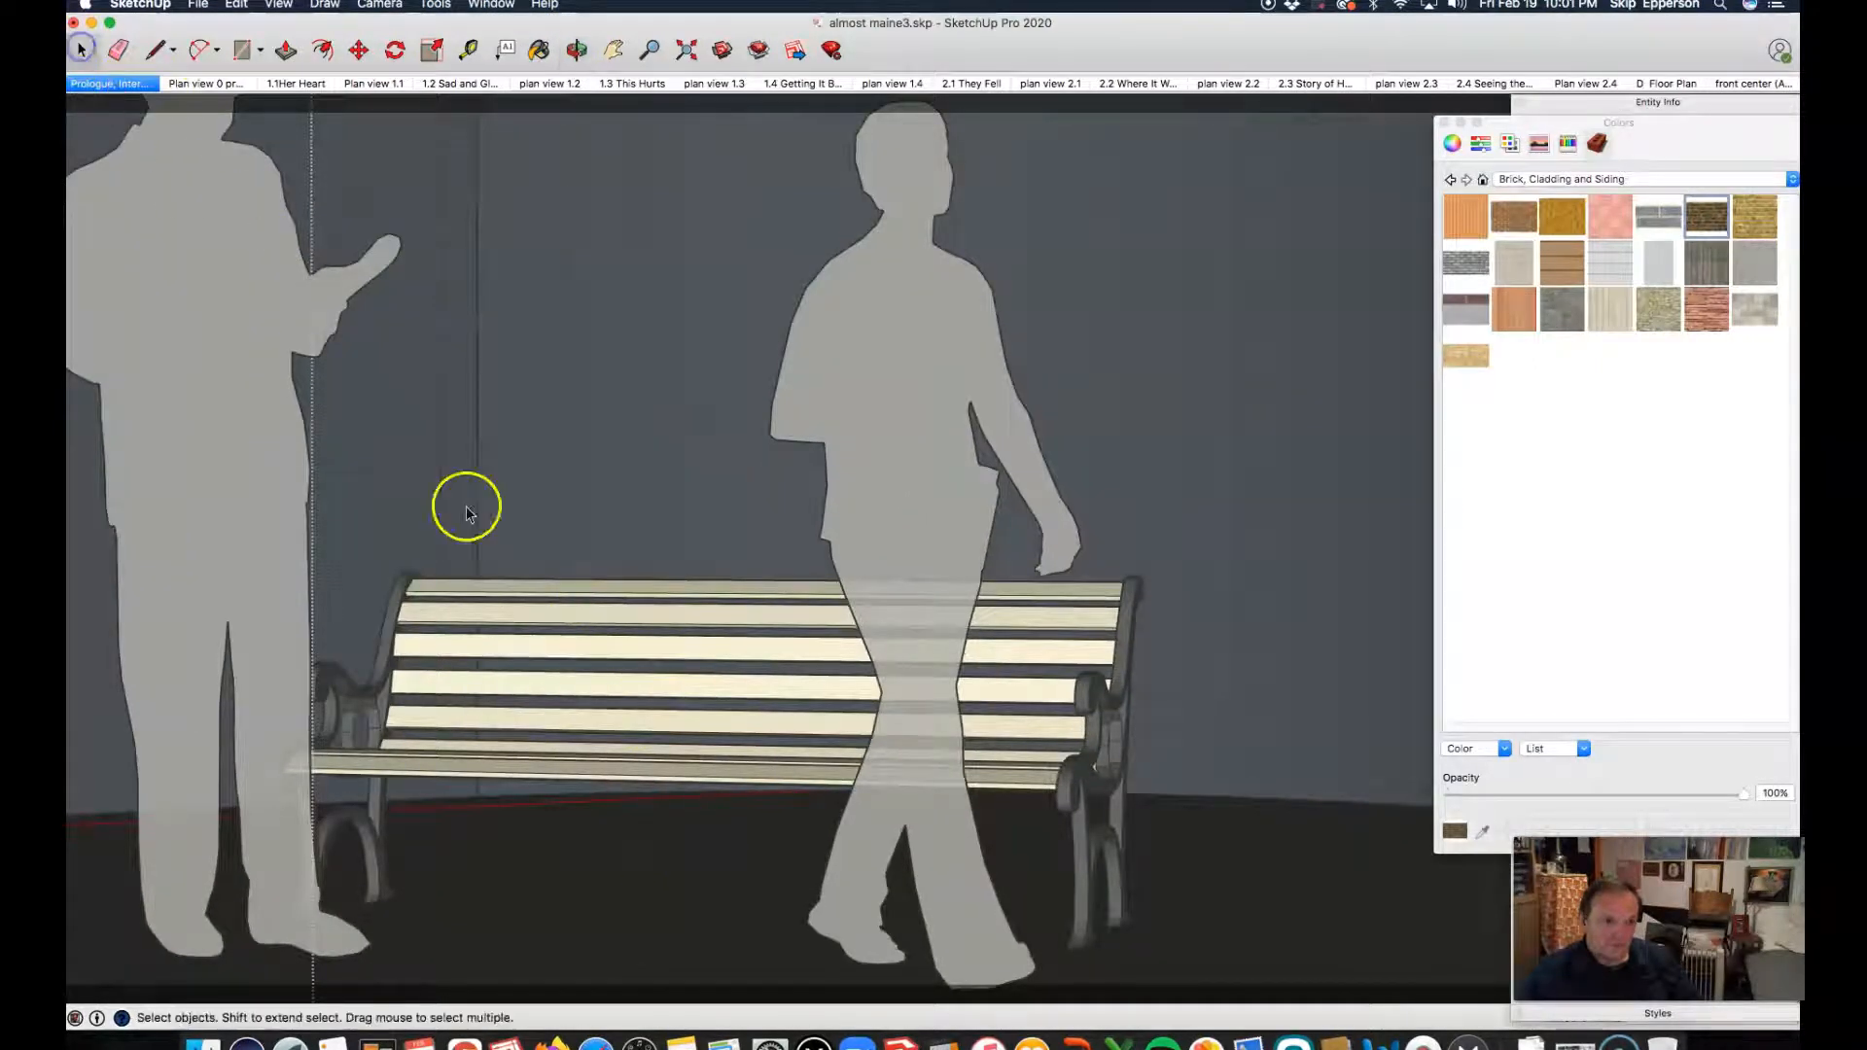
pyautogui.click(595, 619)
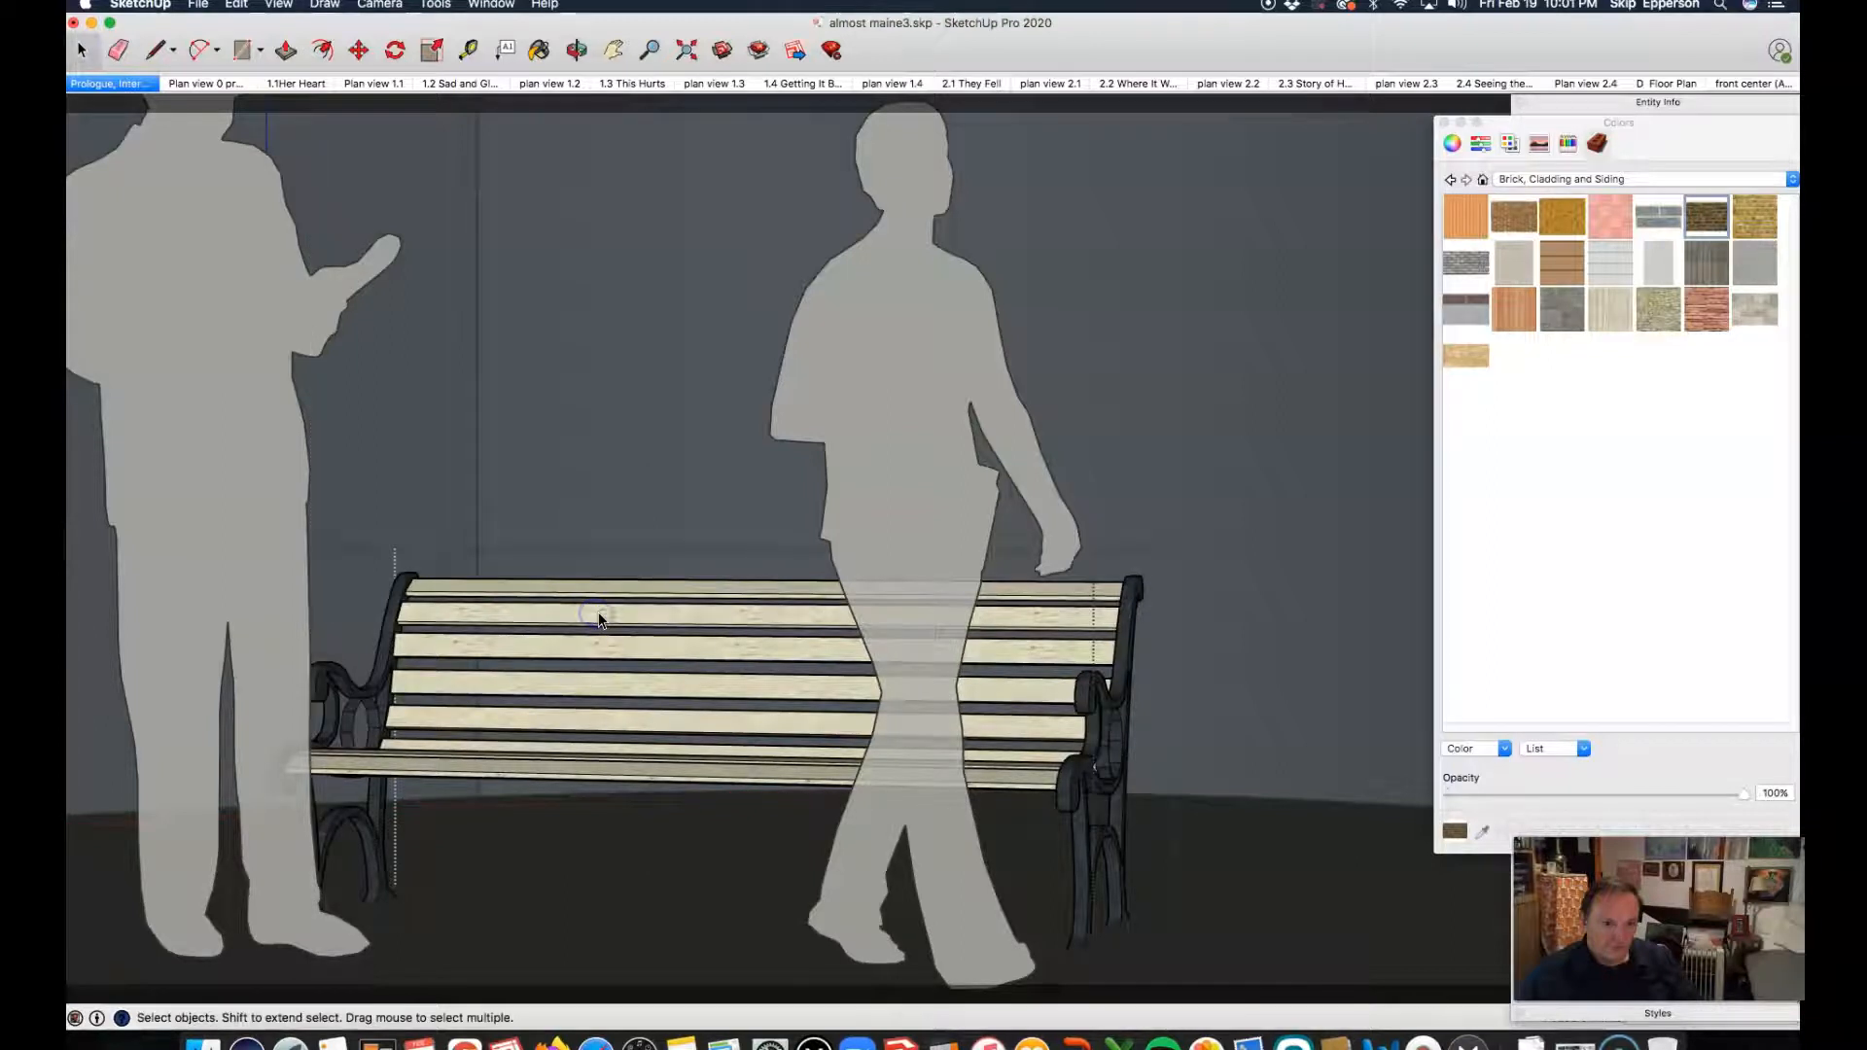
pyautogui.click(1315, 642)
pyautogui.click(1041, 620)
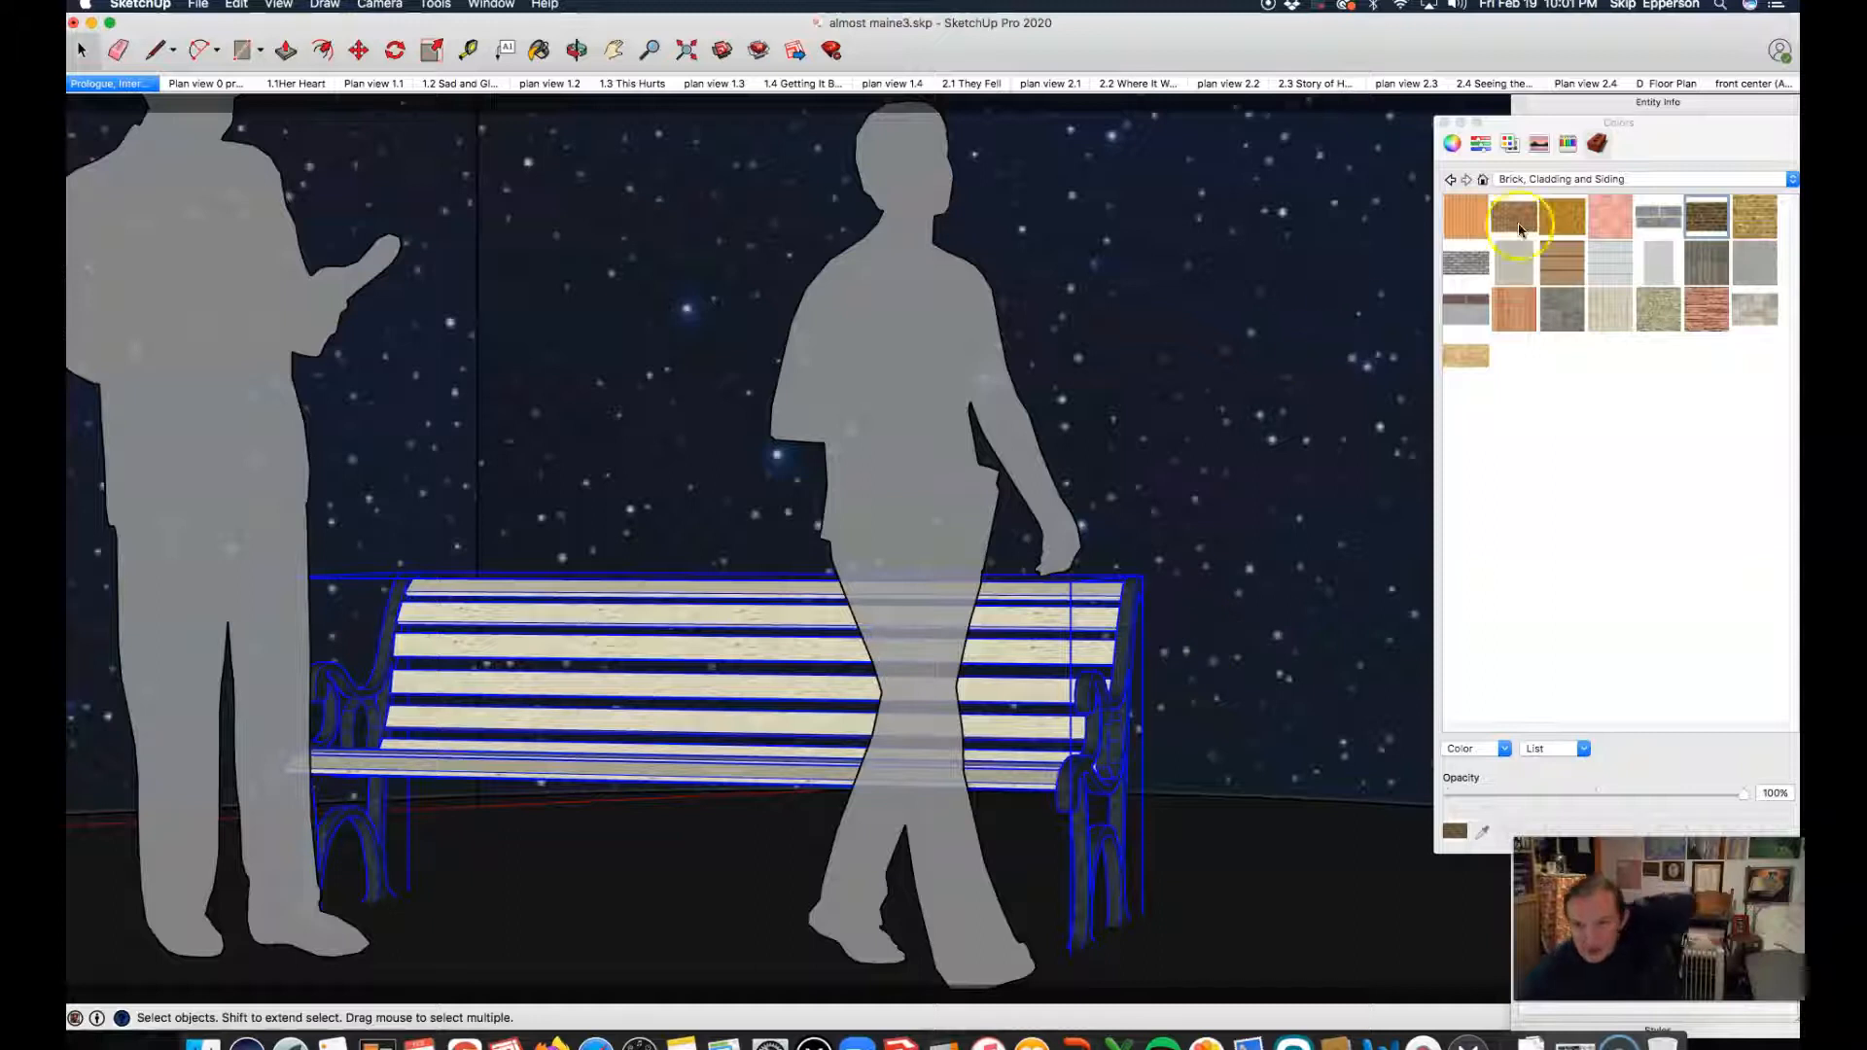
# Step: Display the selected bench's entity information together with the full tag list, and dismiss the disk-space notification
pyautogui.click(1657, 103)
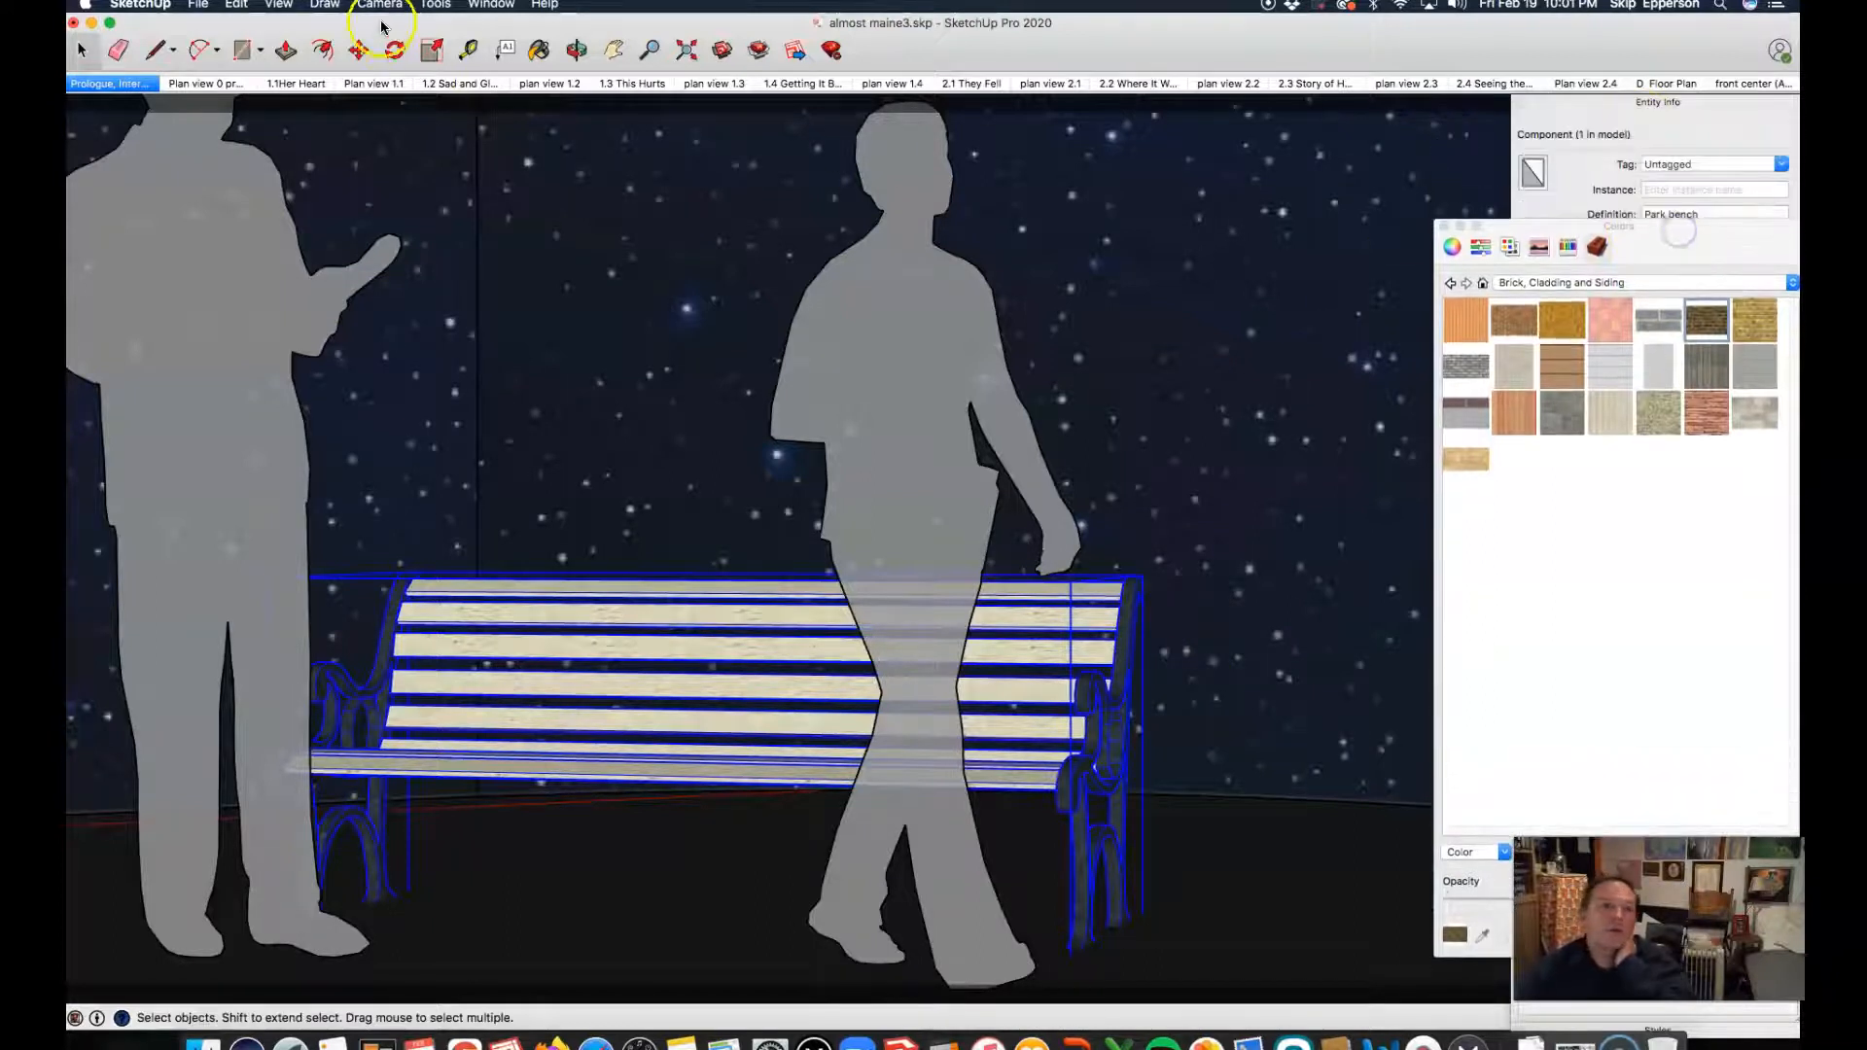
pyautogui.click(436, 6)
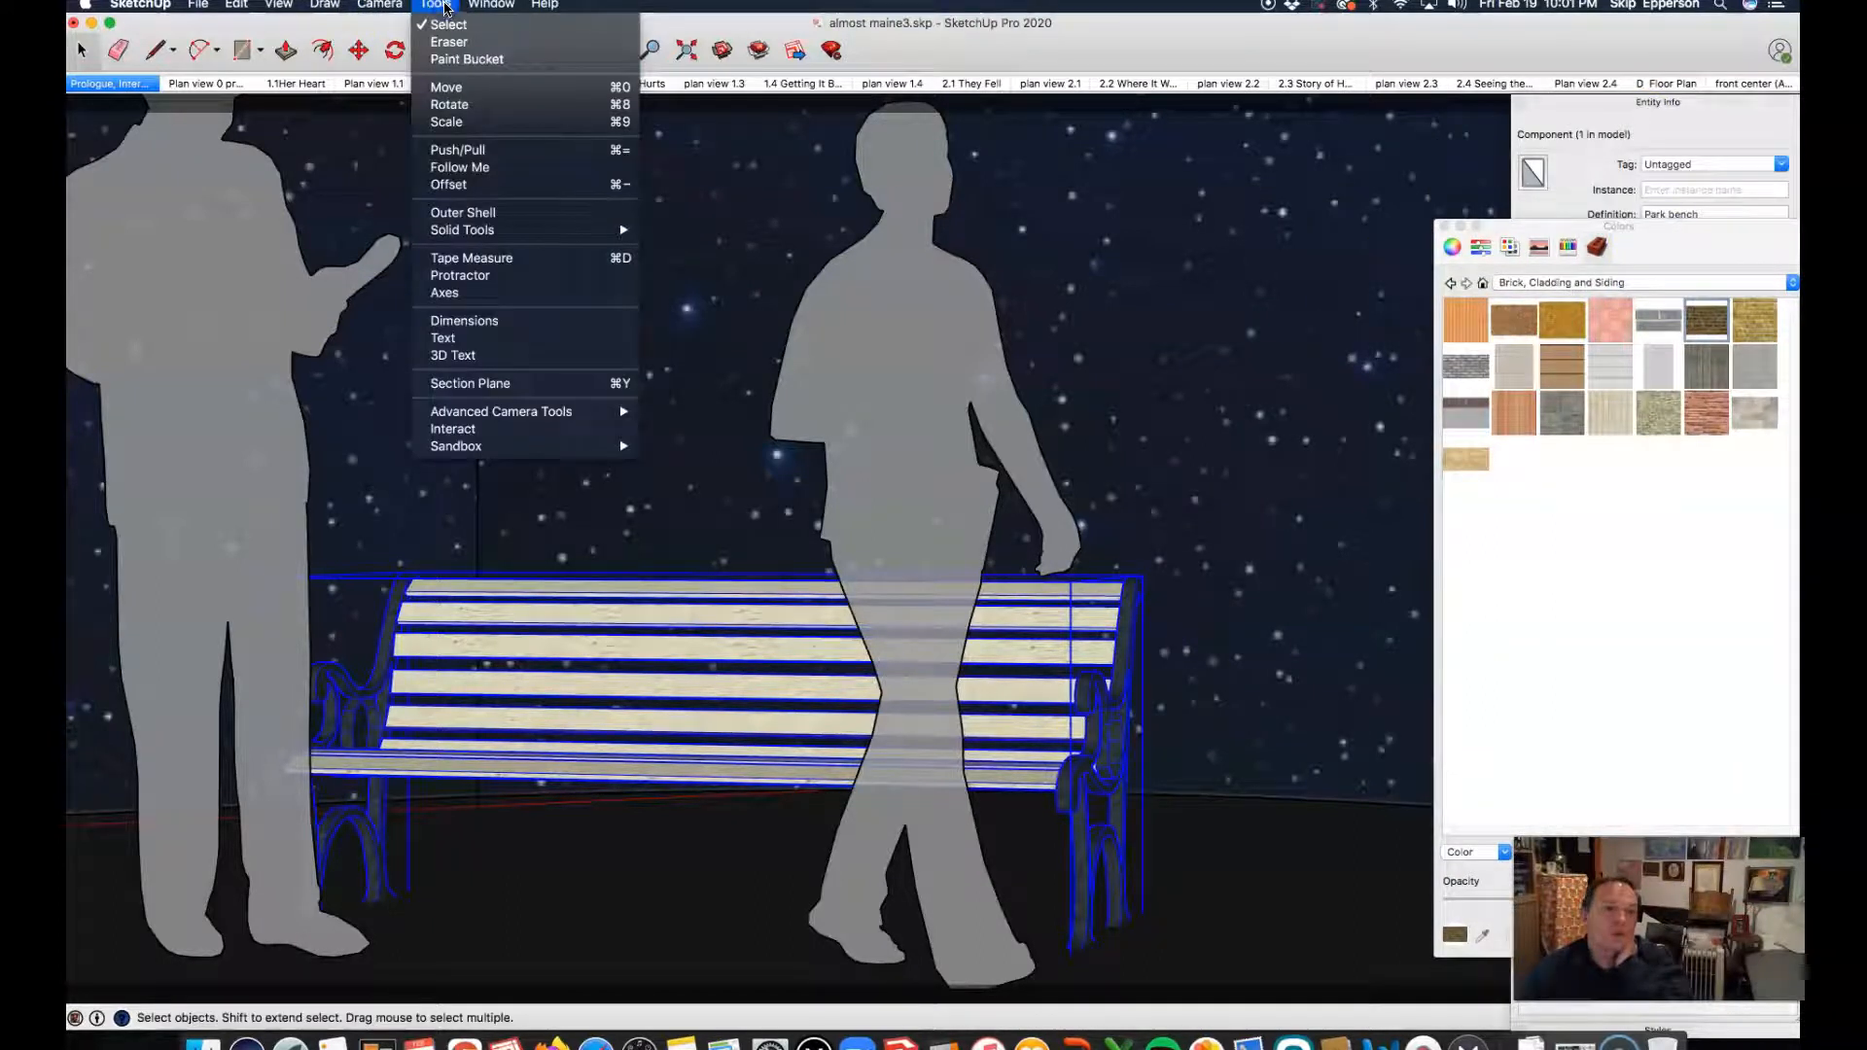
pyautogui.moveTo(491, 5)
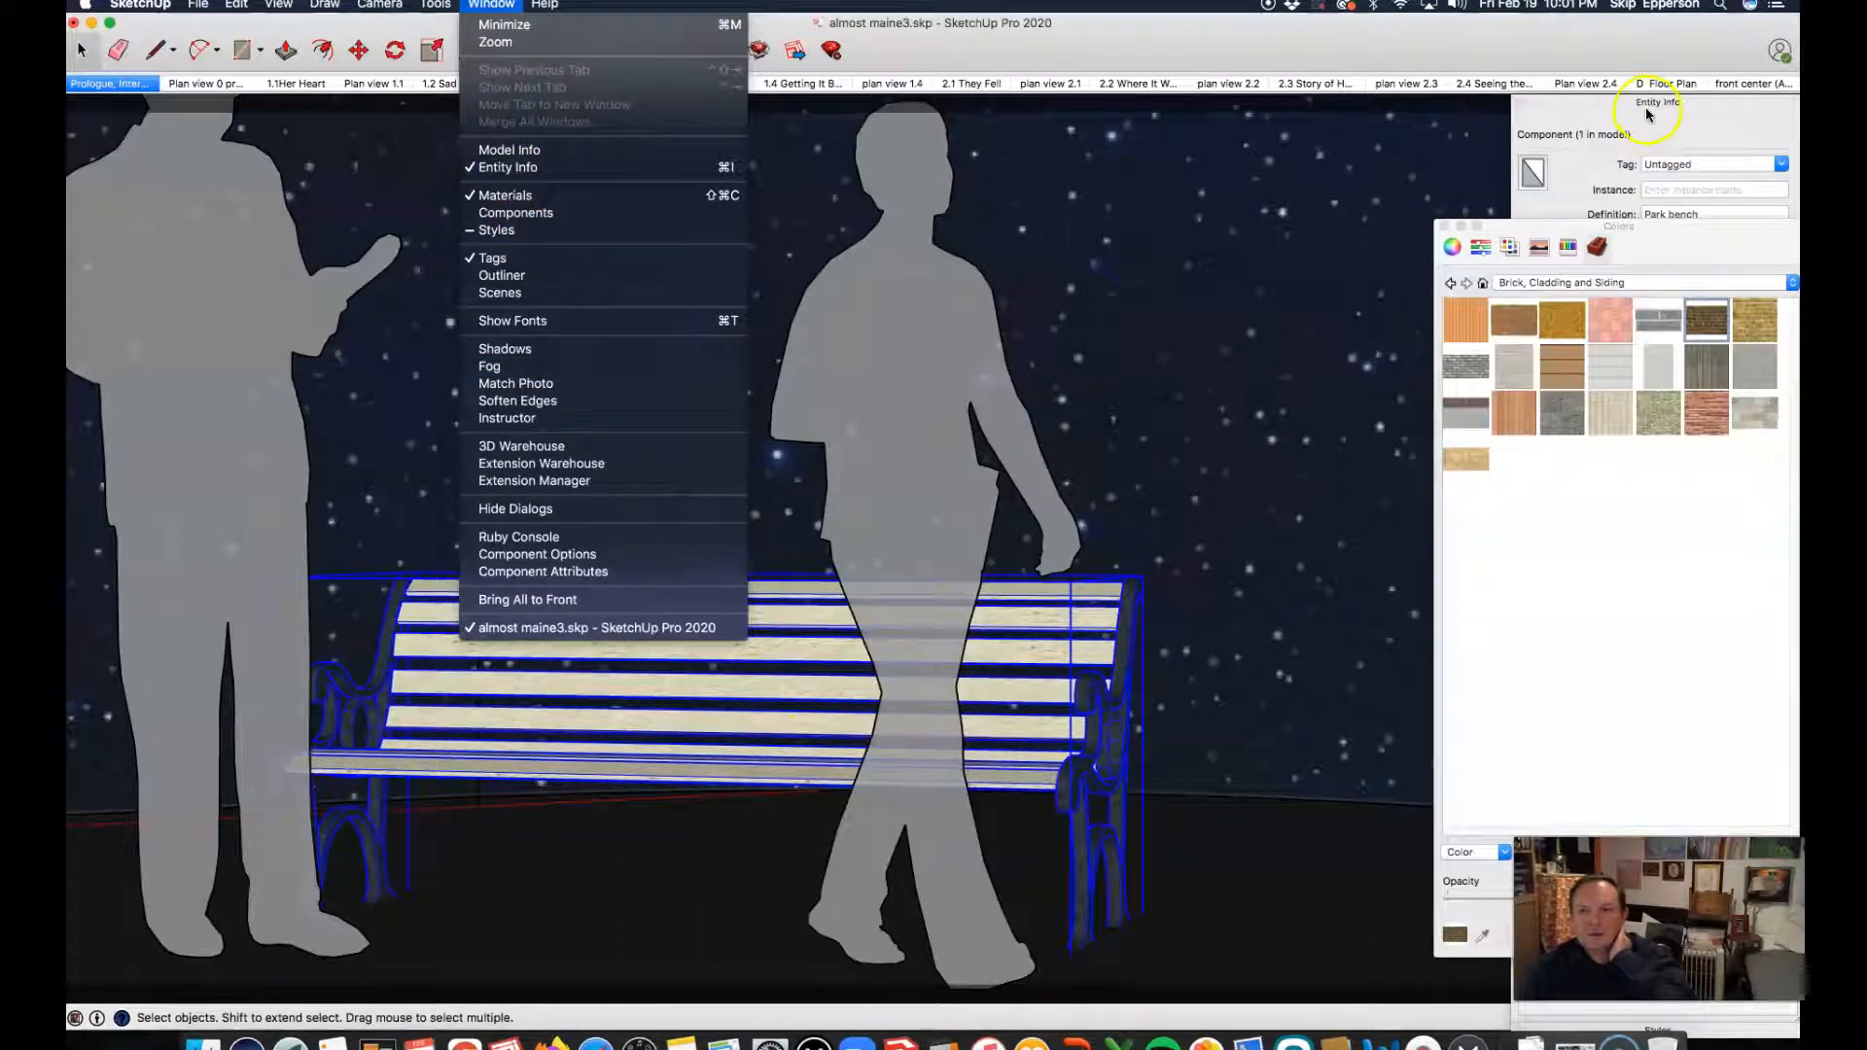
pyautogui.click(493, 169)
pyautogui.click(491, 11)
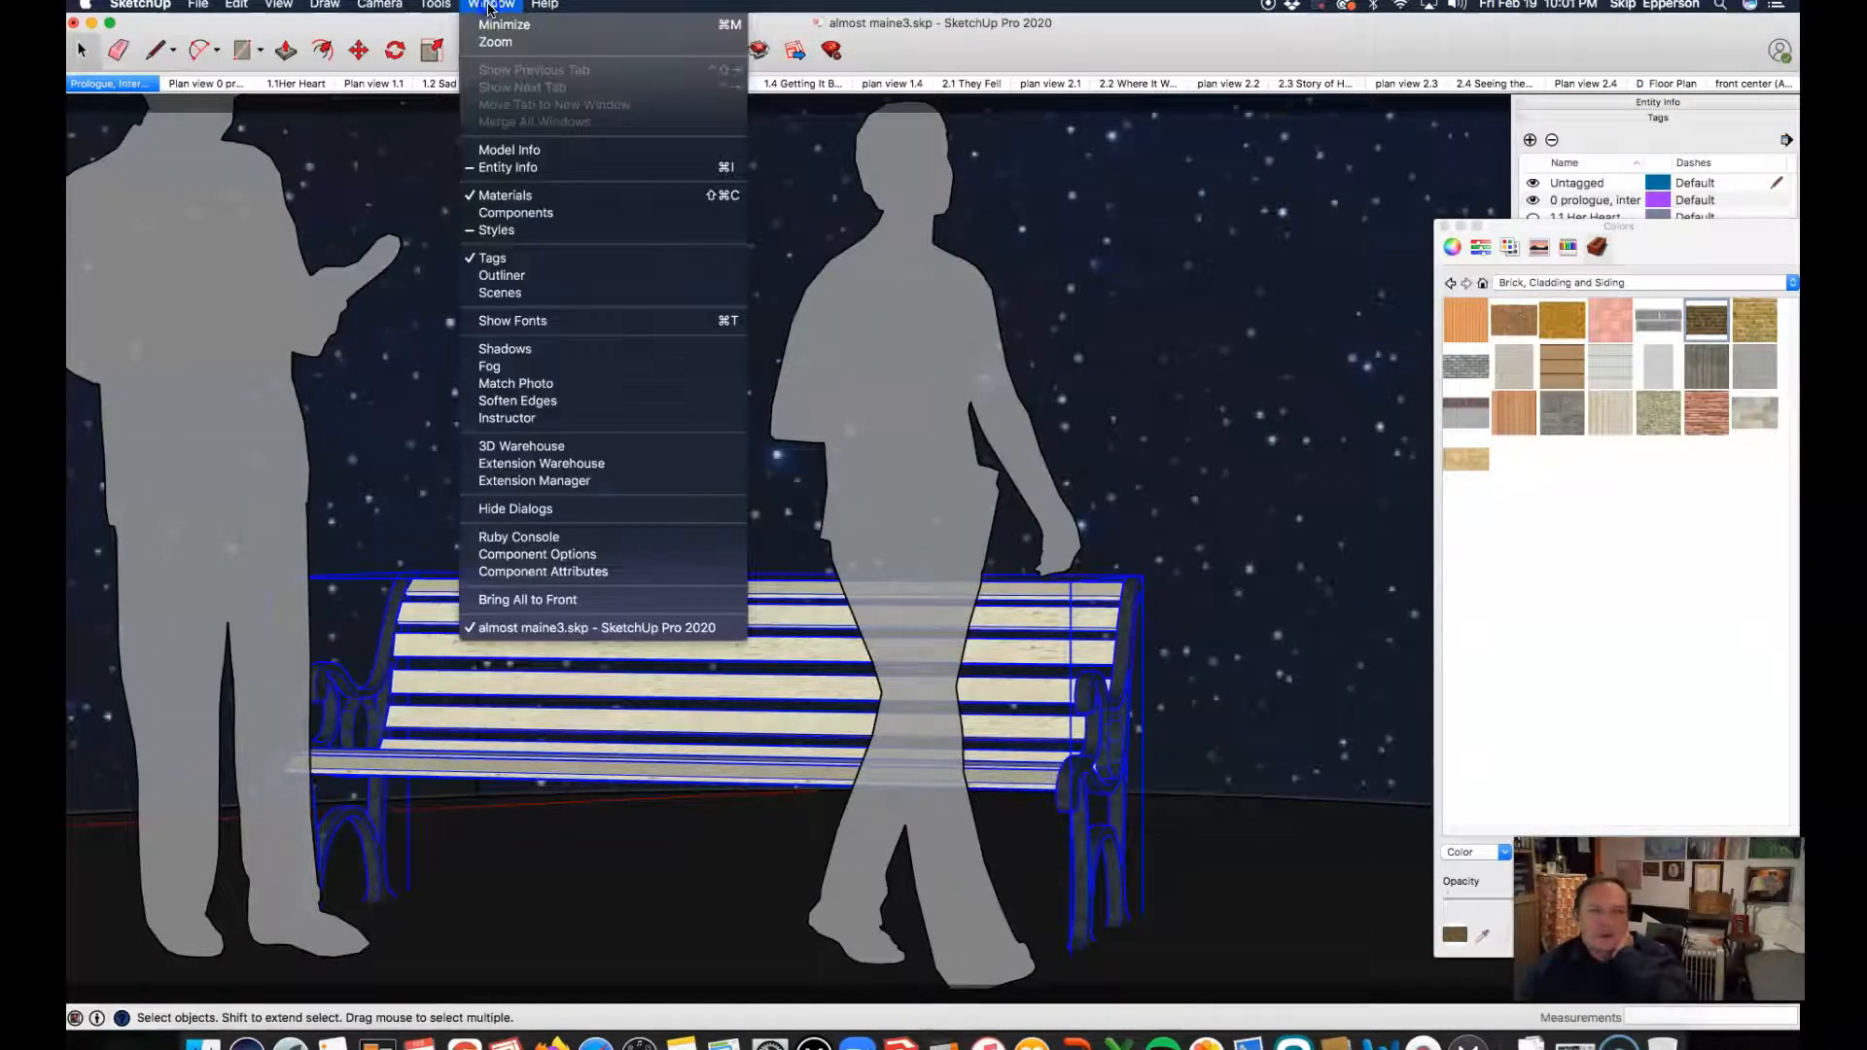
pyautogui.click(1606, 83)
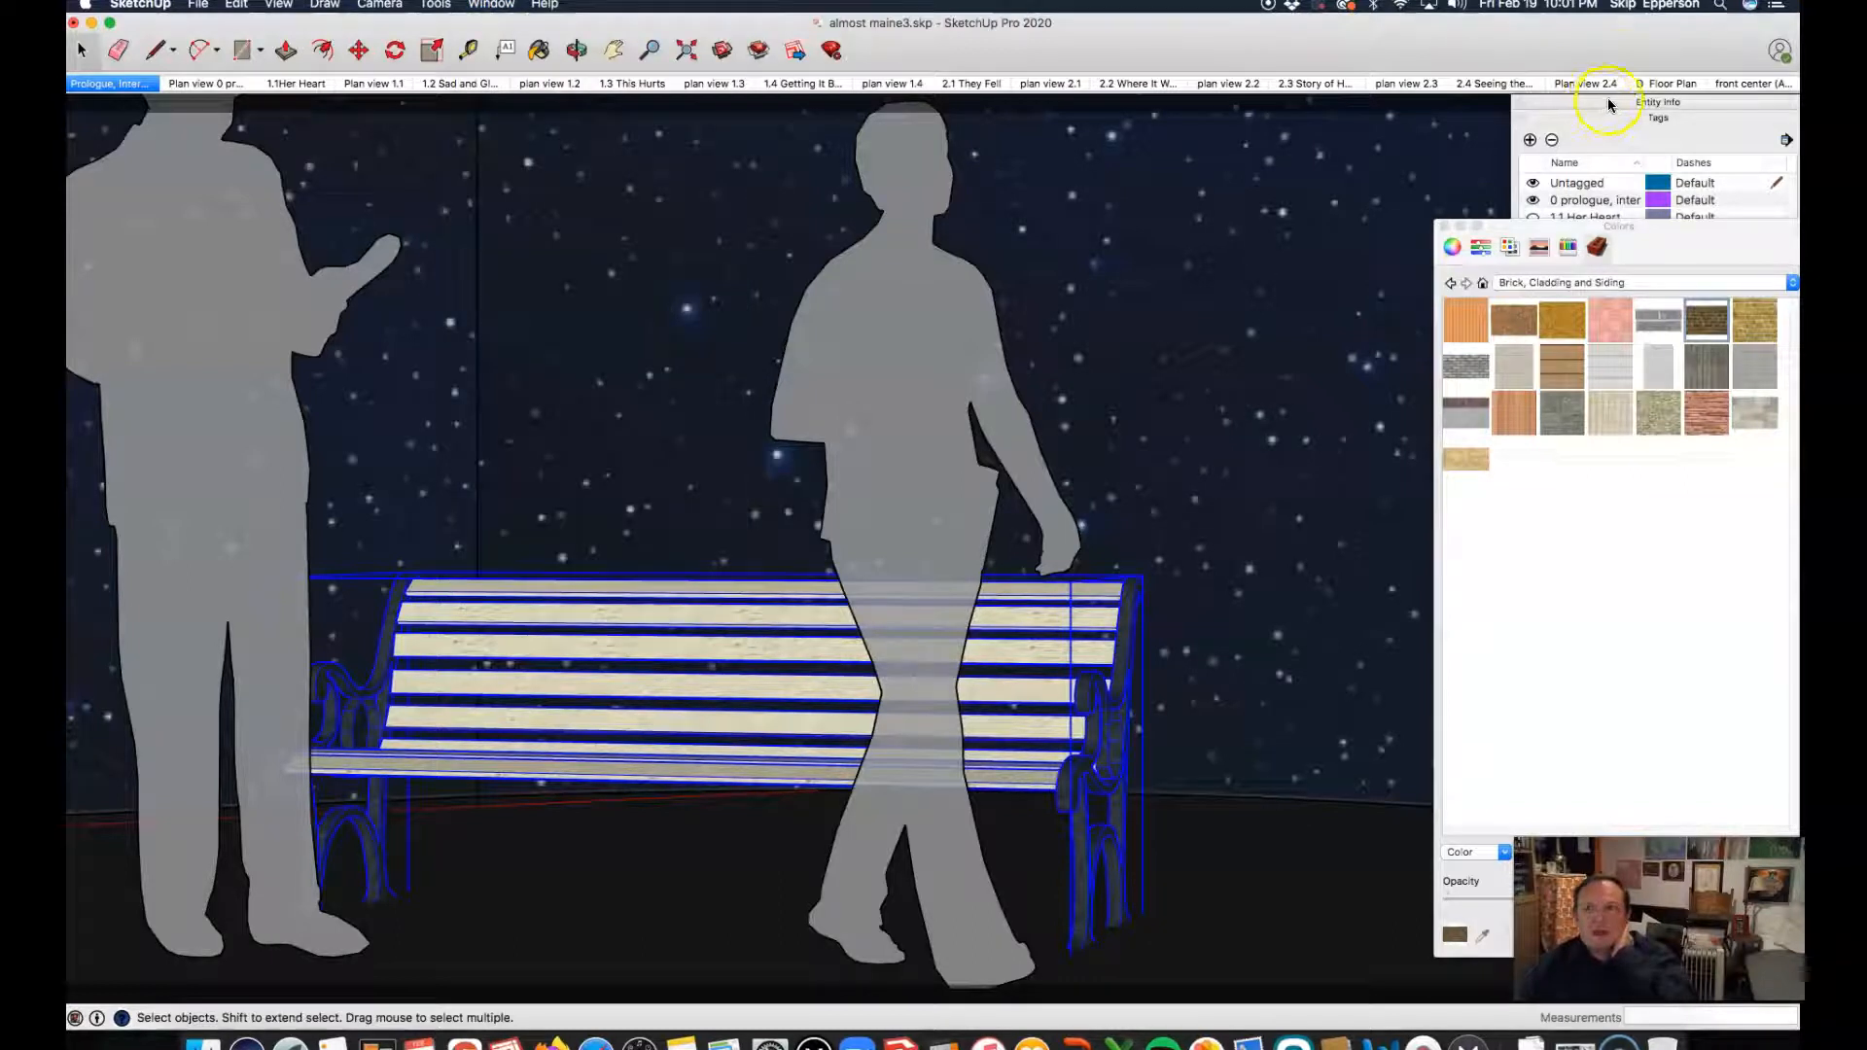
pyautogui.click(1608, 101)
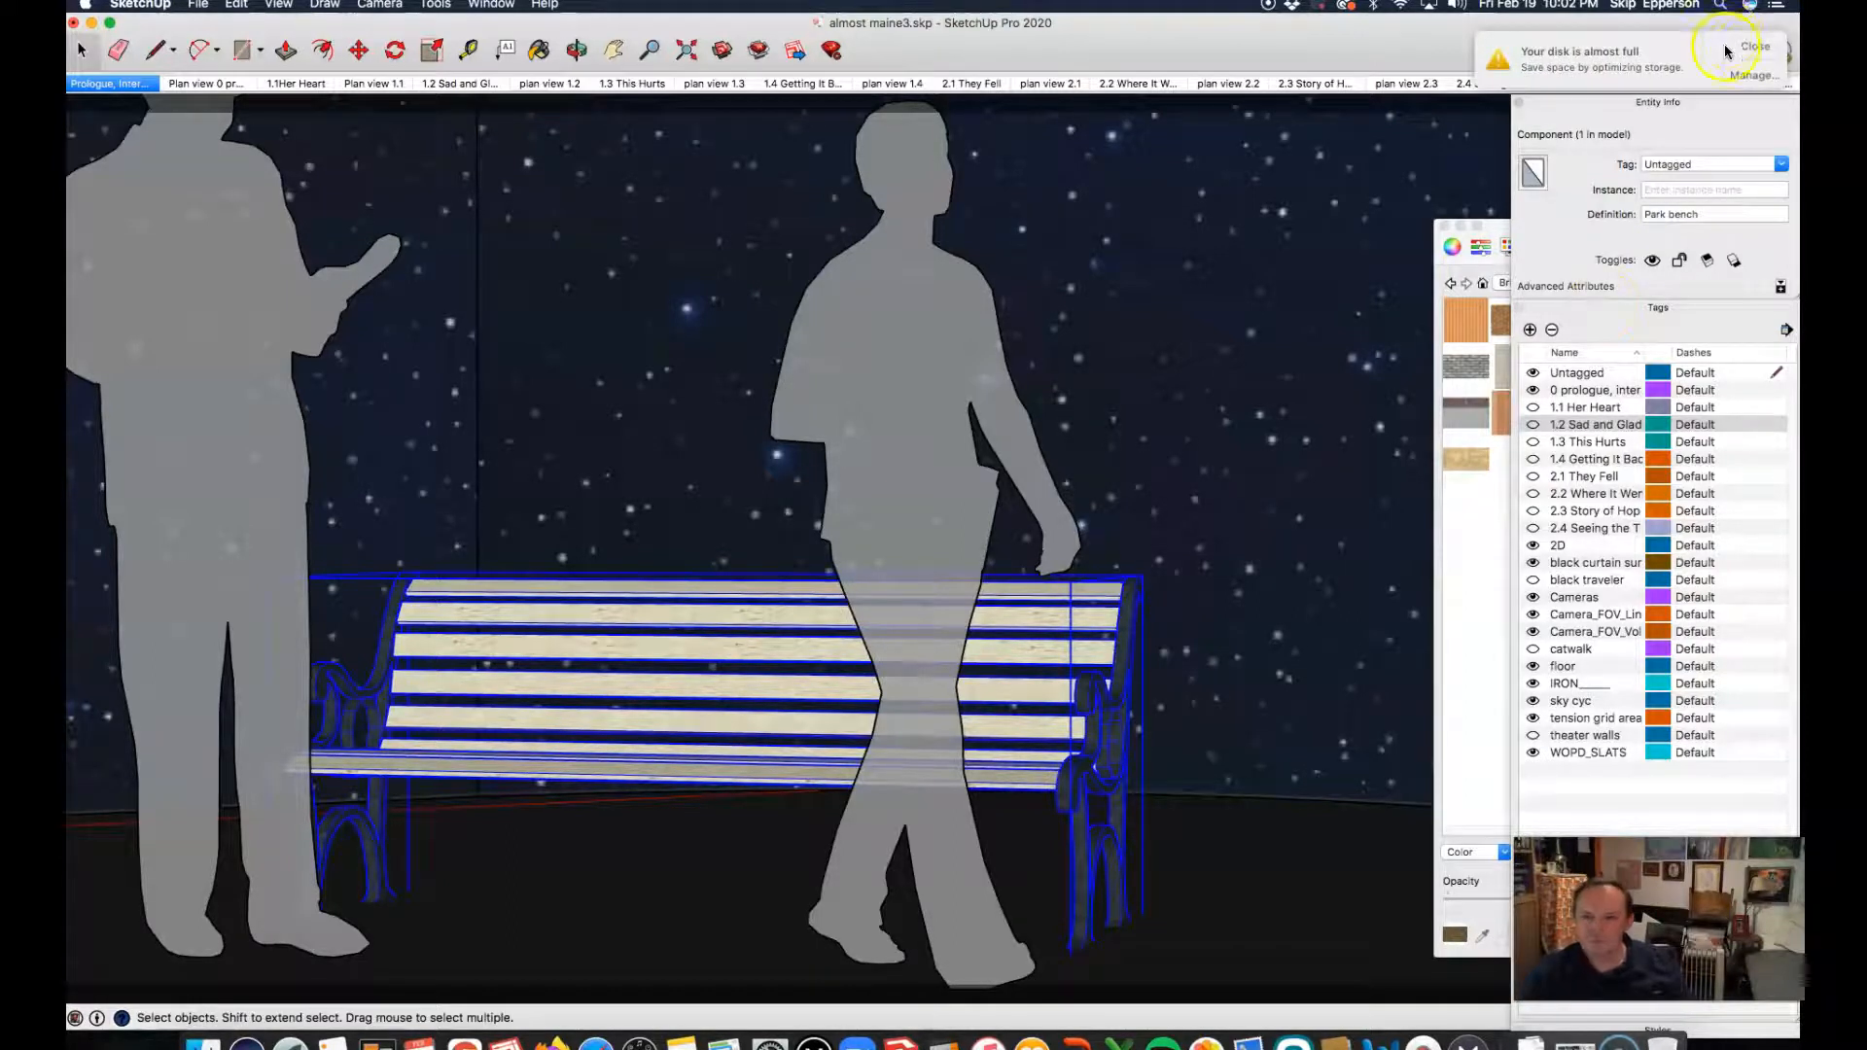
pyautogui.click(1754, 47)
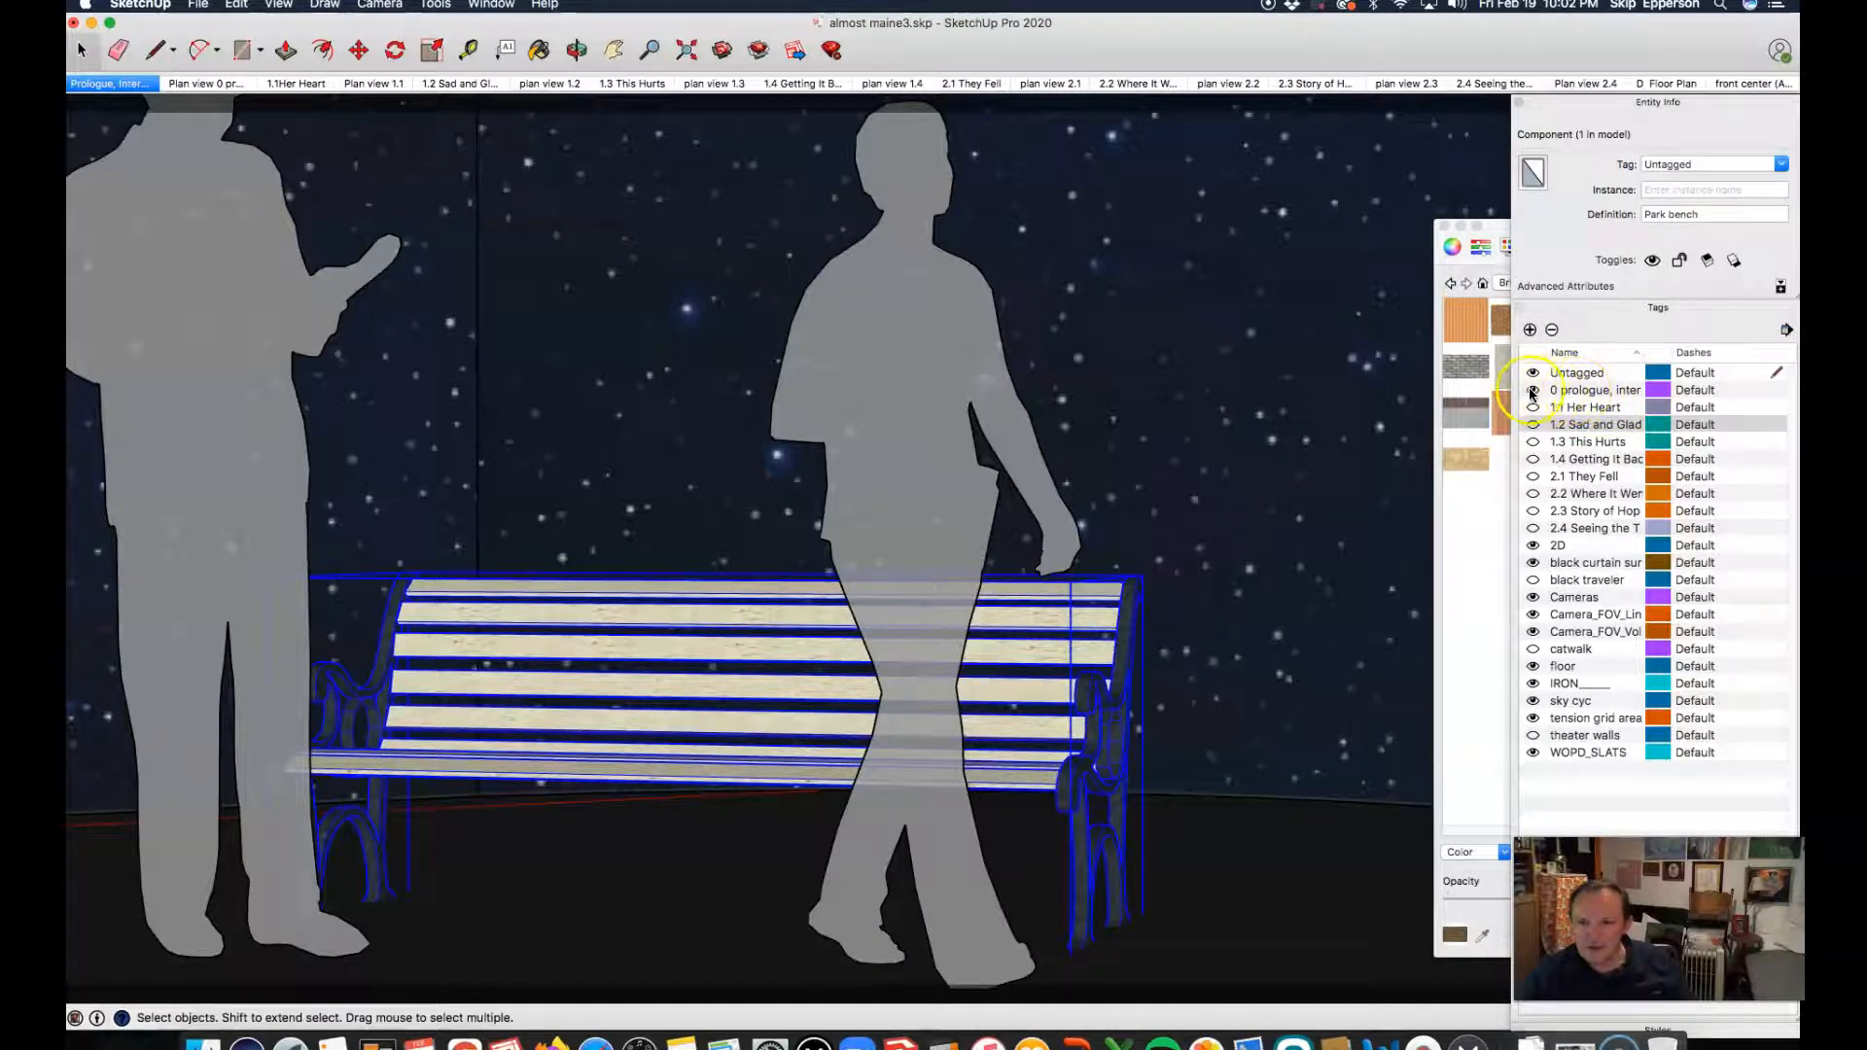
# Step: Hide and reshow the 0 prologue tag, and check which tag the walking woman and standing man silhouettes carry
pyautogui.click(1534, 392)
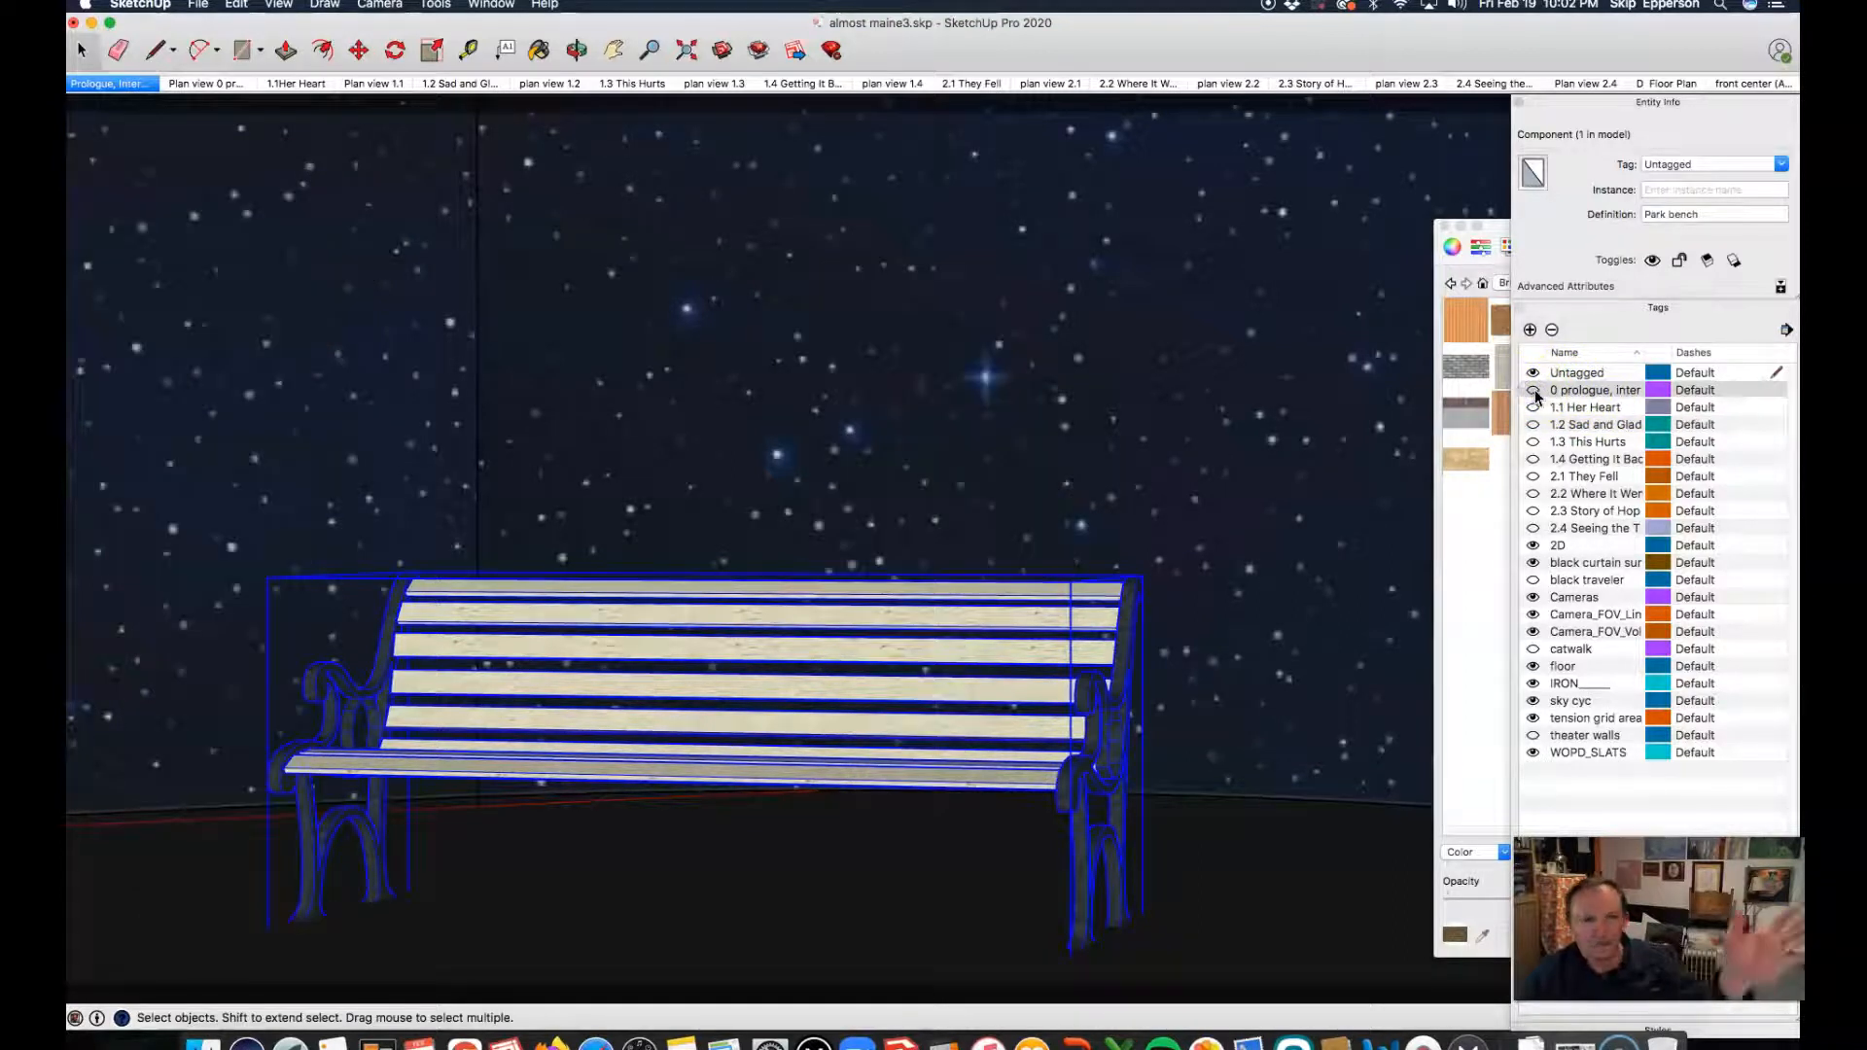
pyautogui.click(1534, 391)
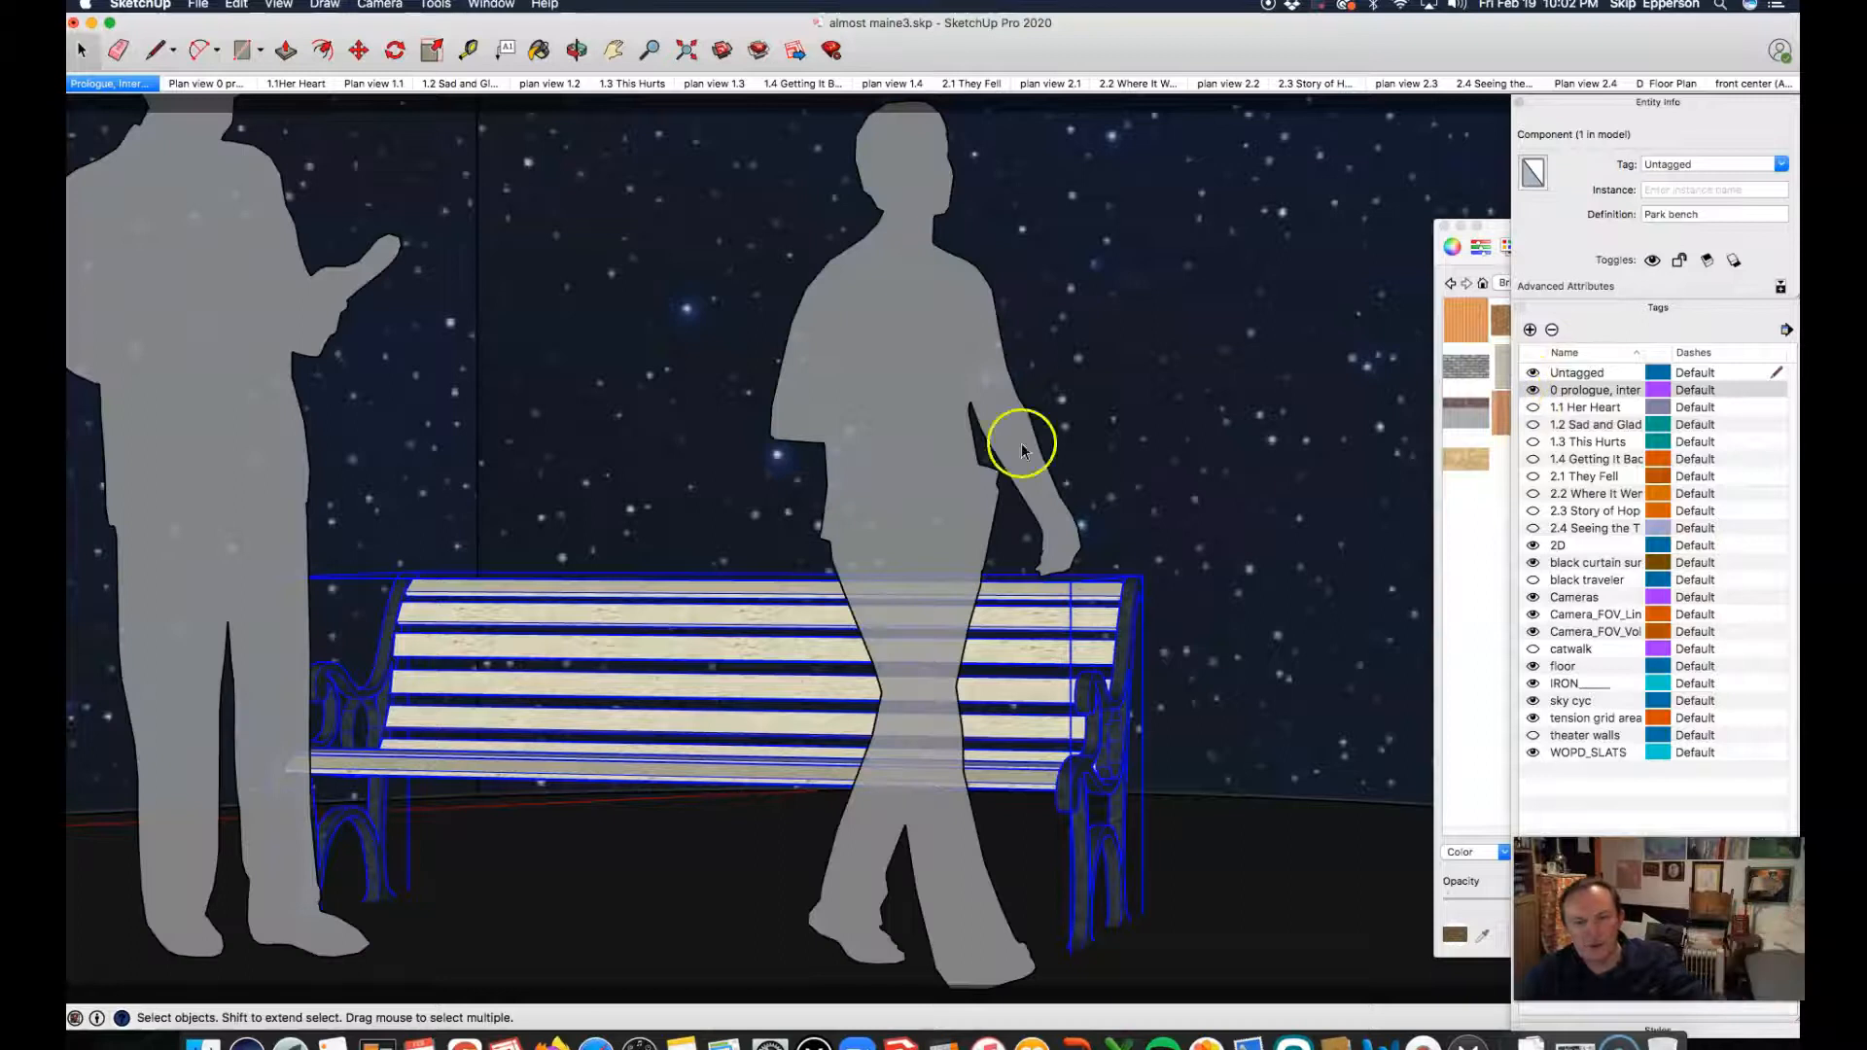
pyautogui.click(888, 370)
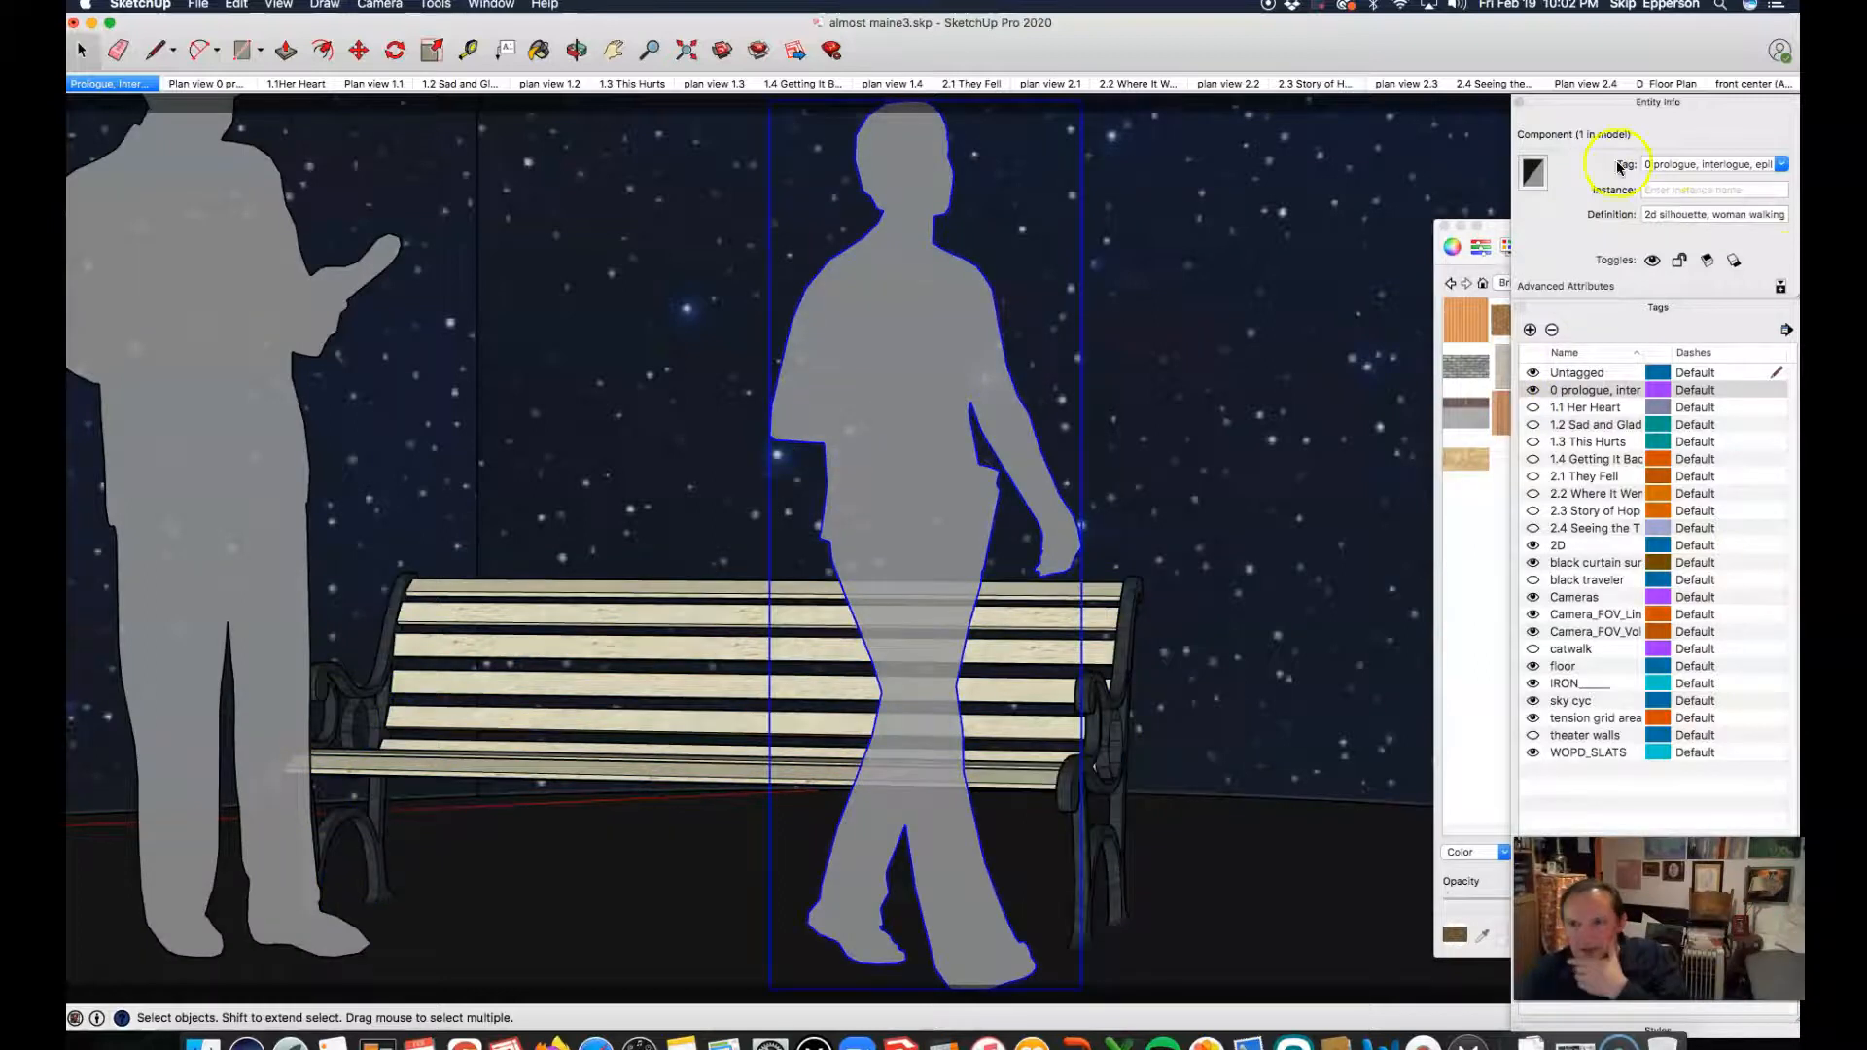
pyautogui.click(236, 327)
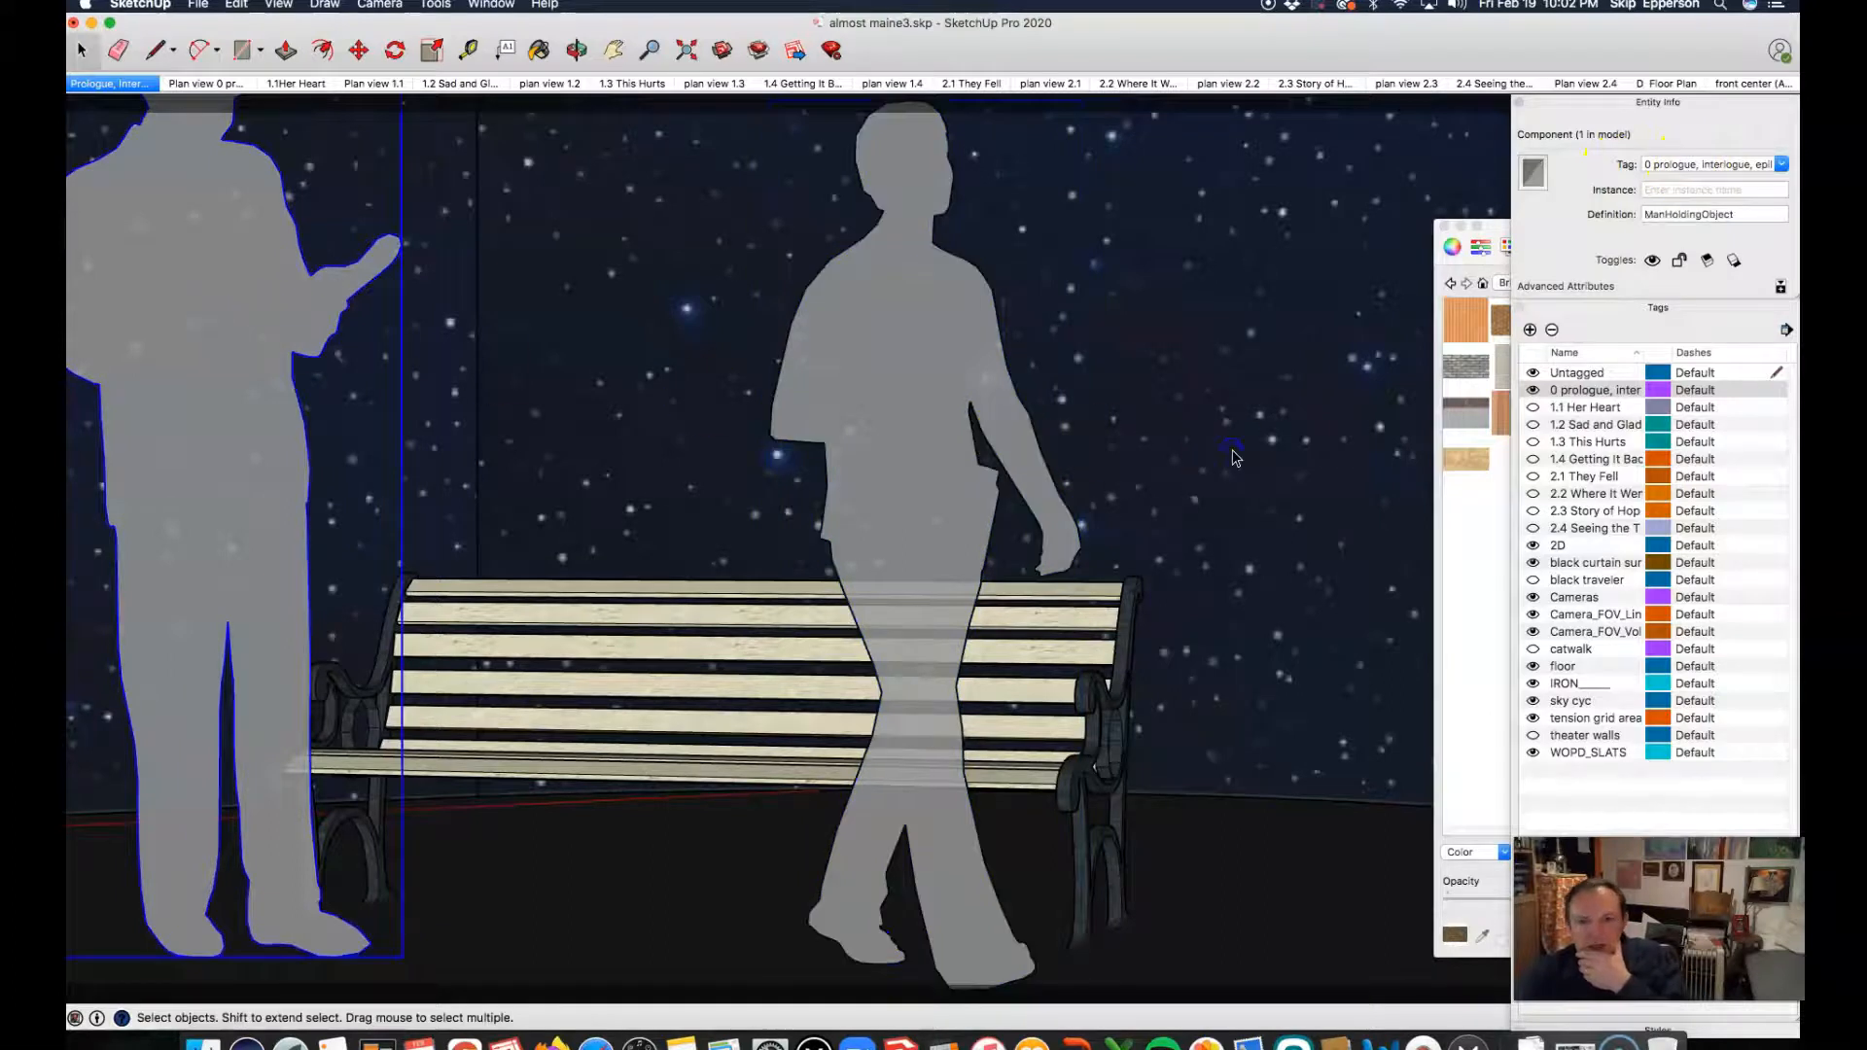
# Step: Check the tag of the starry backdrop, and switch the sky cyc tag off and back on
pyautogui.click(1223, 457)
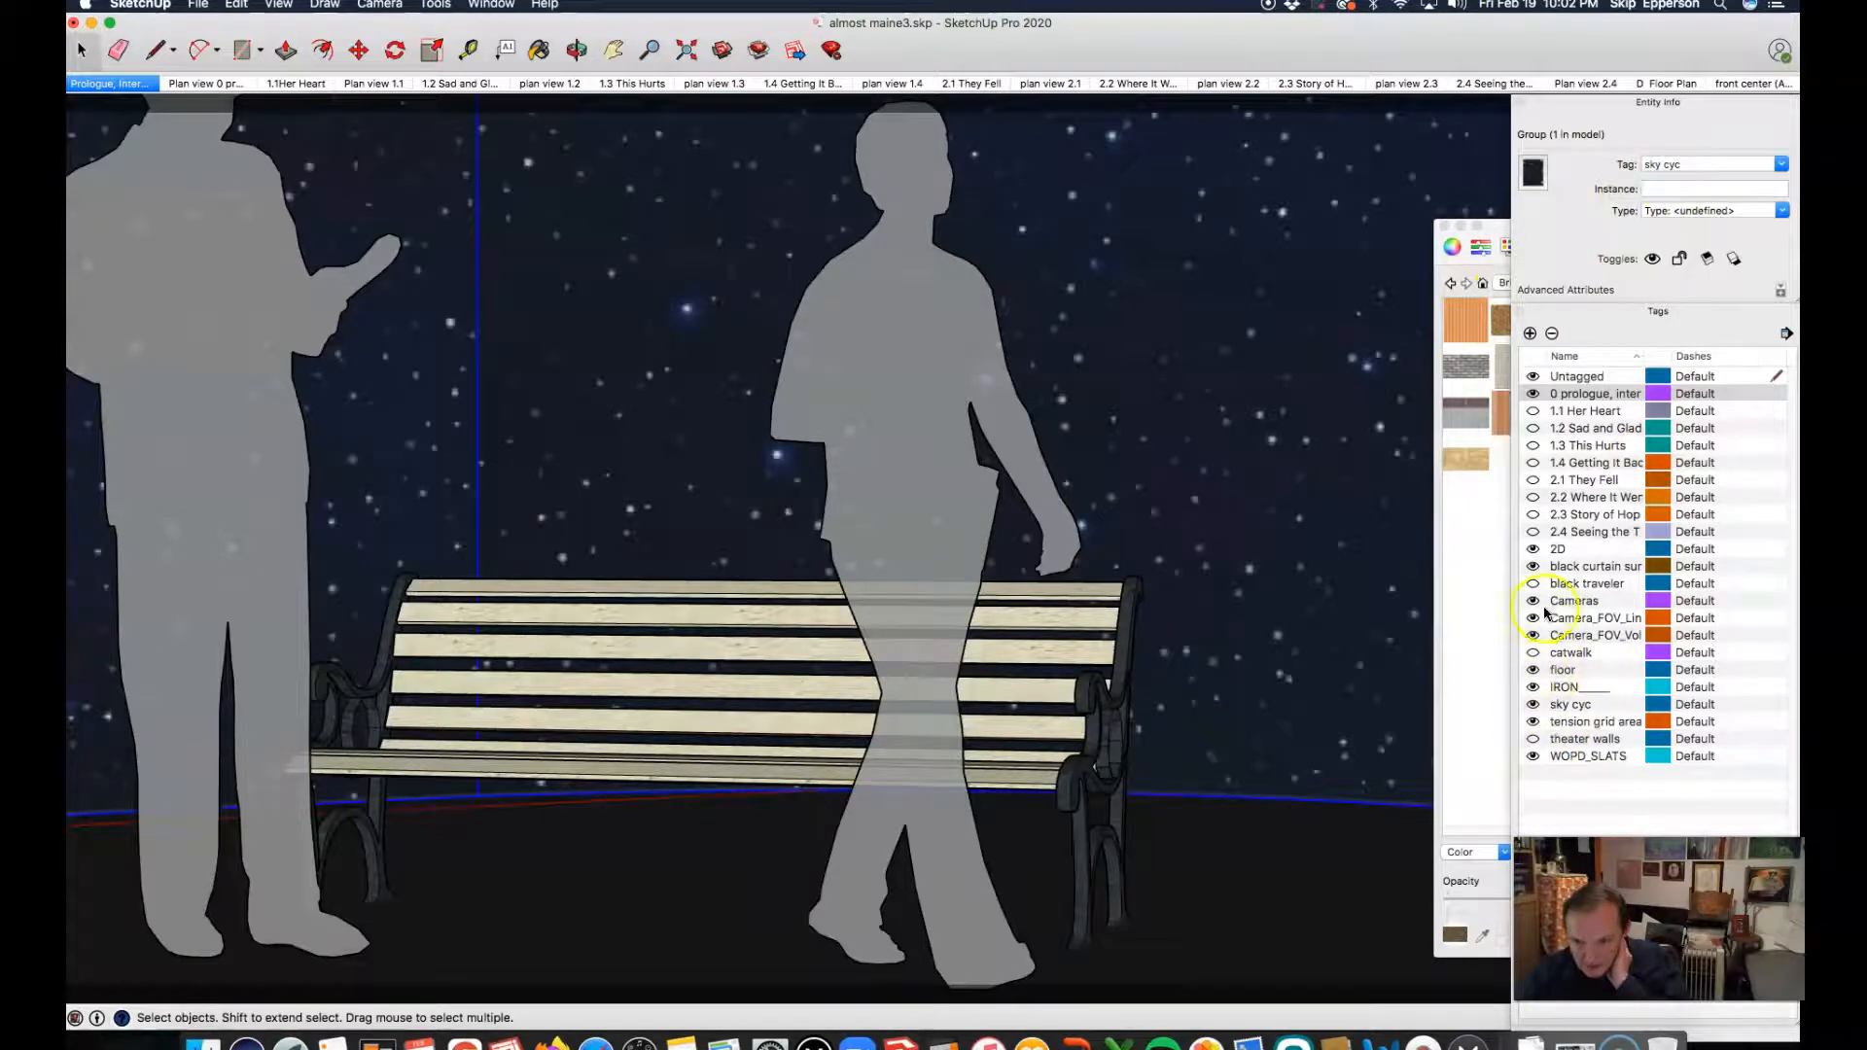
pyautogui.click(1534, 705)
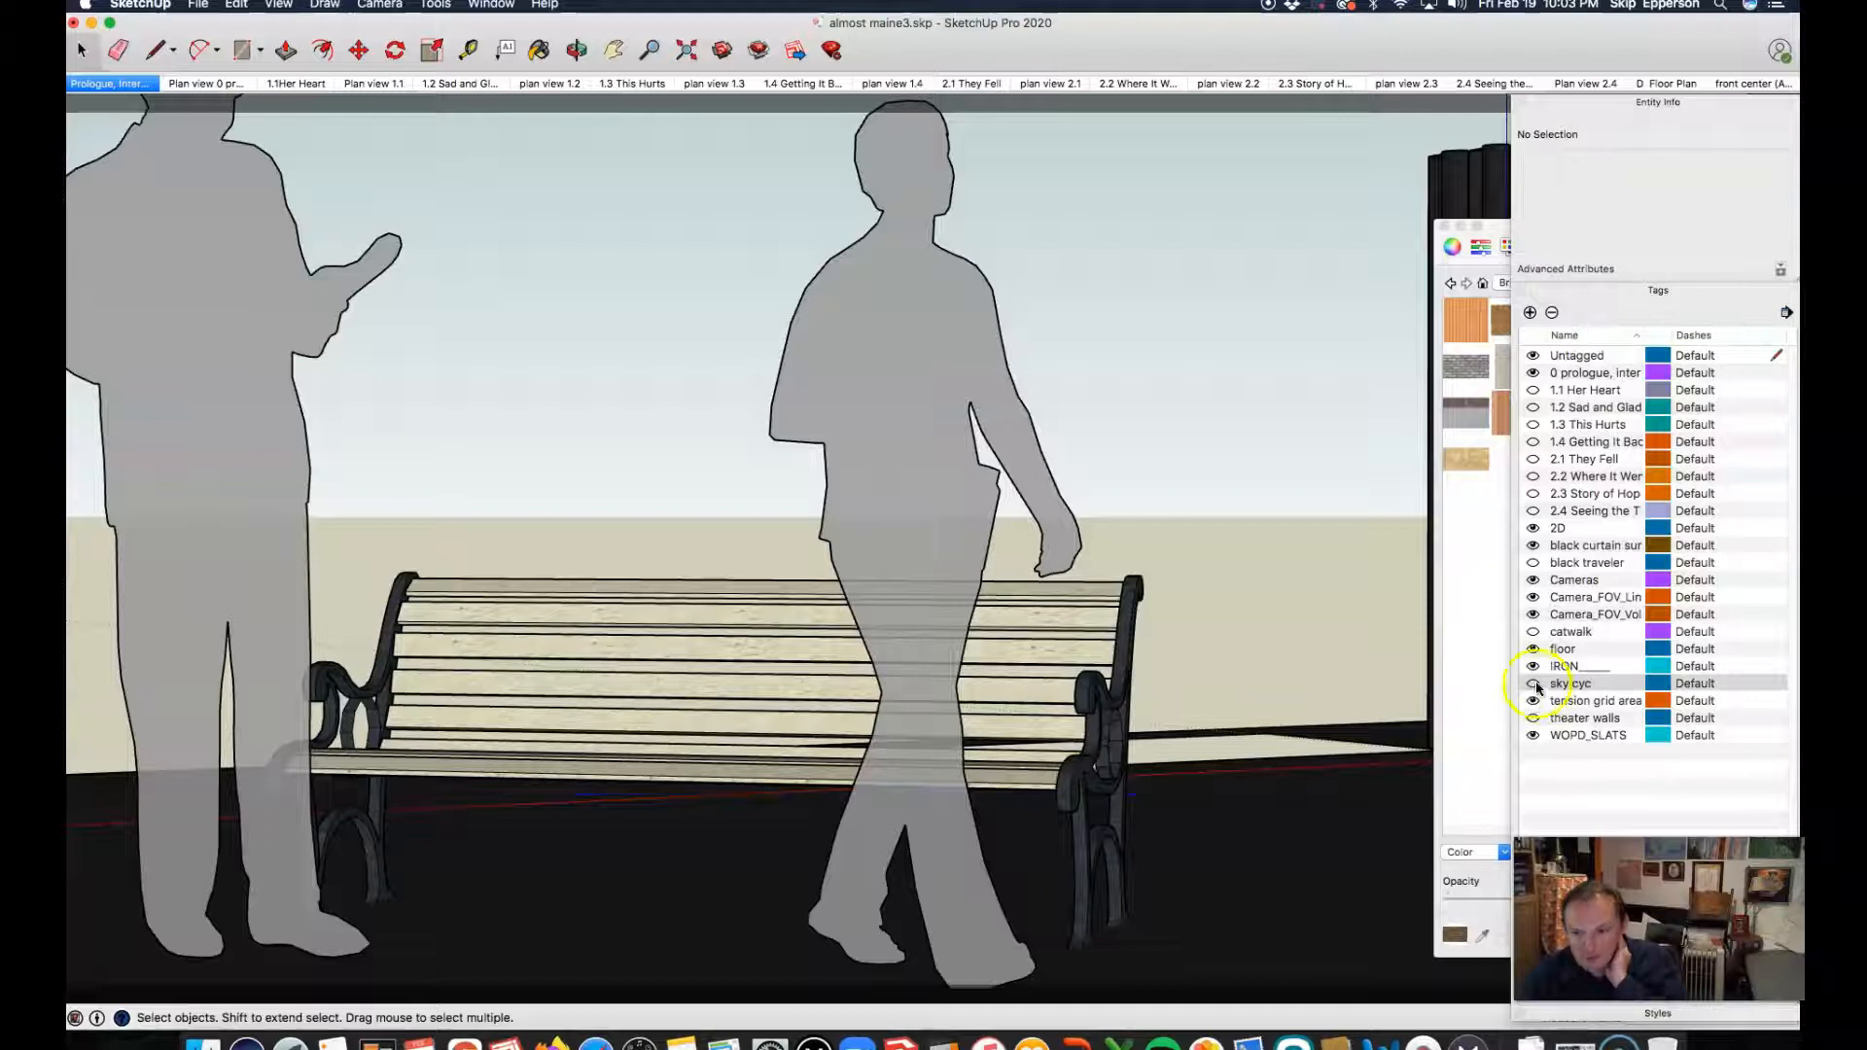
pyautogui.click(1535, 685)
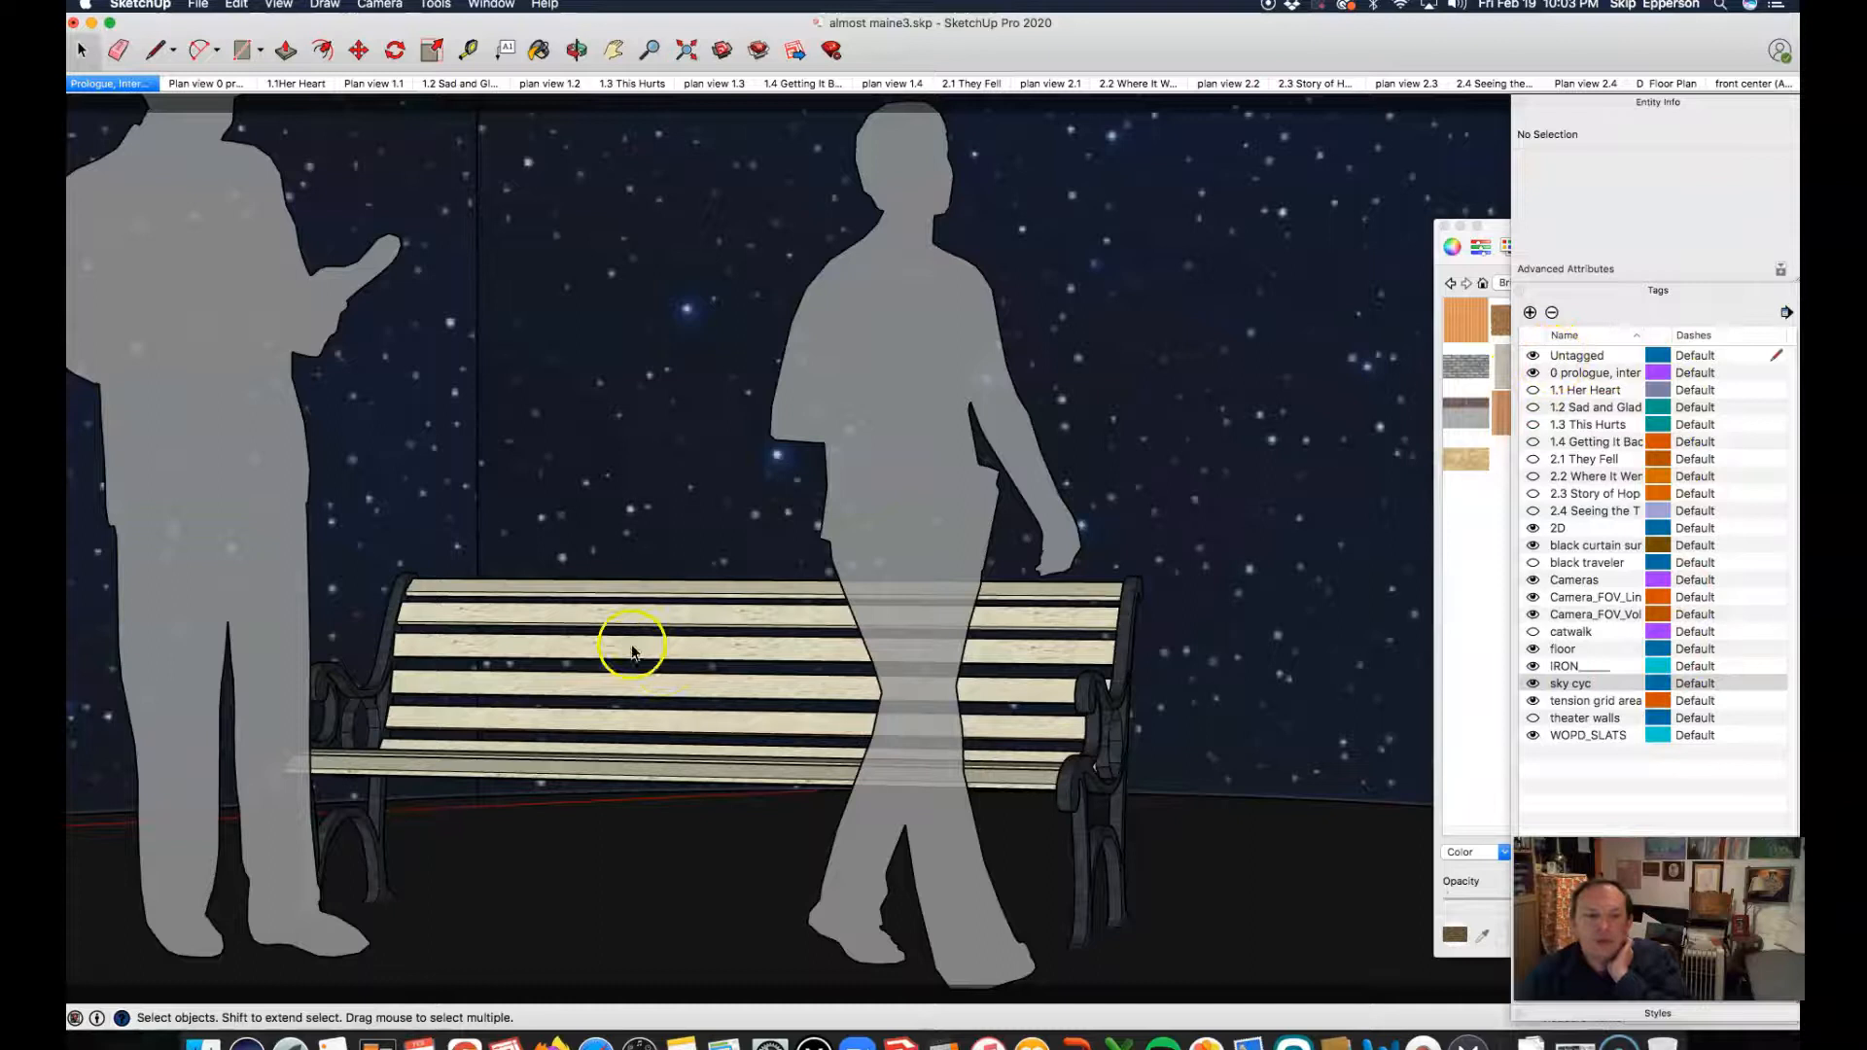
# Step: Assign the park bench to the 0 prologue, interlogue tag and deselect it
pyautogui.click(627, 608)
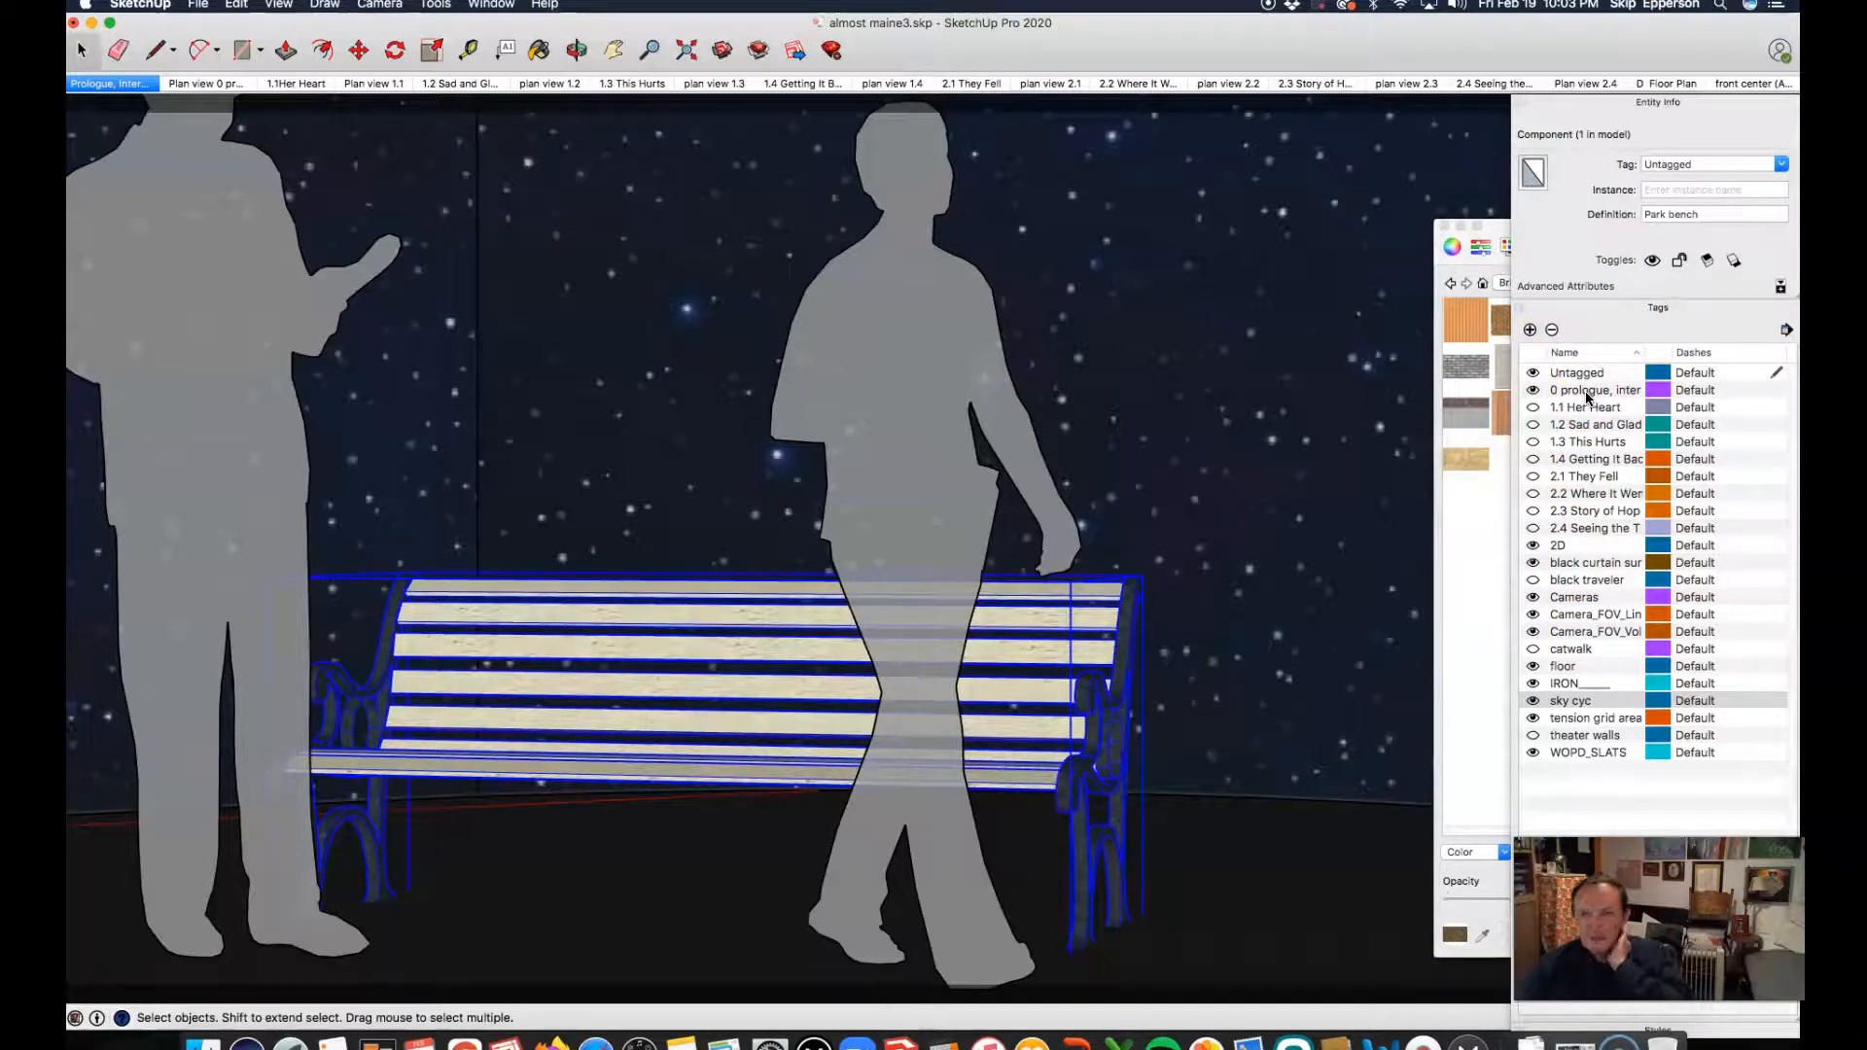
pyautogui.click(1782, 167)
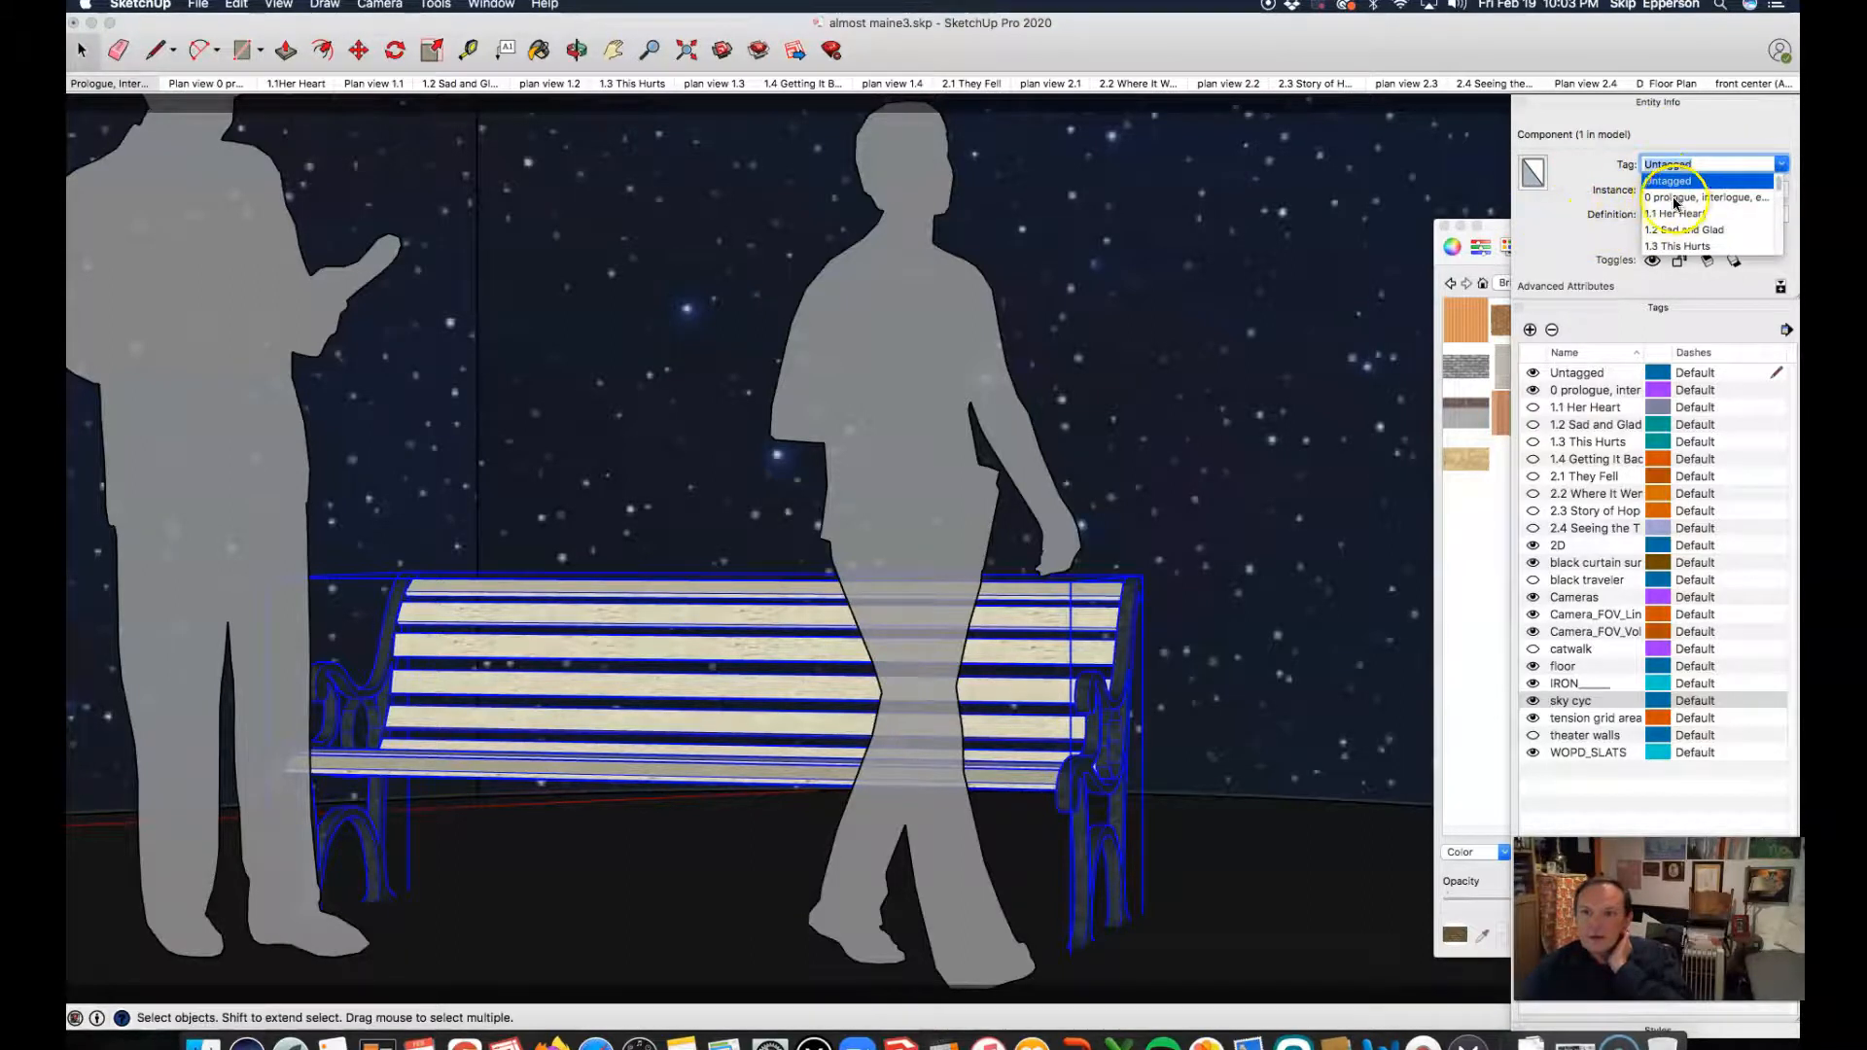
pyautogui.scroll(-6, 1672, 230)
pyautogui.scroll(6, 1674, 224)
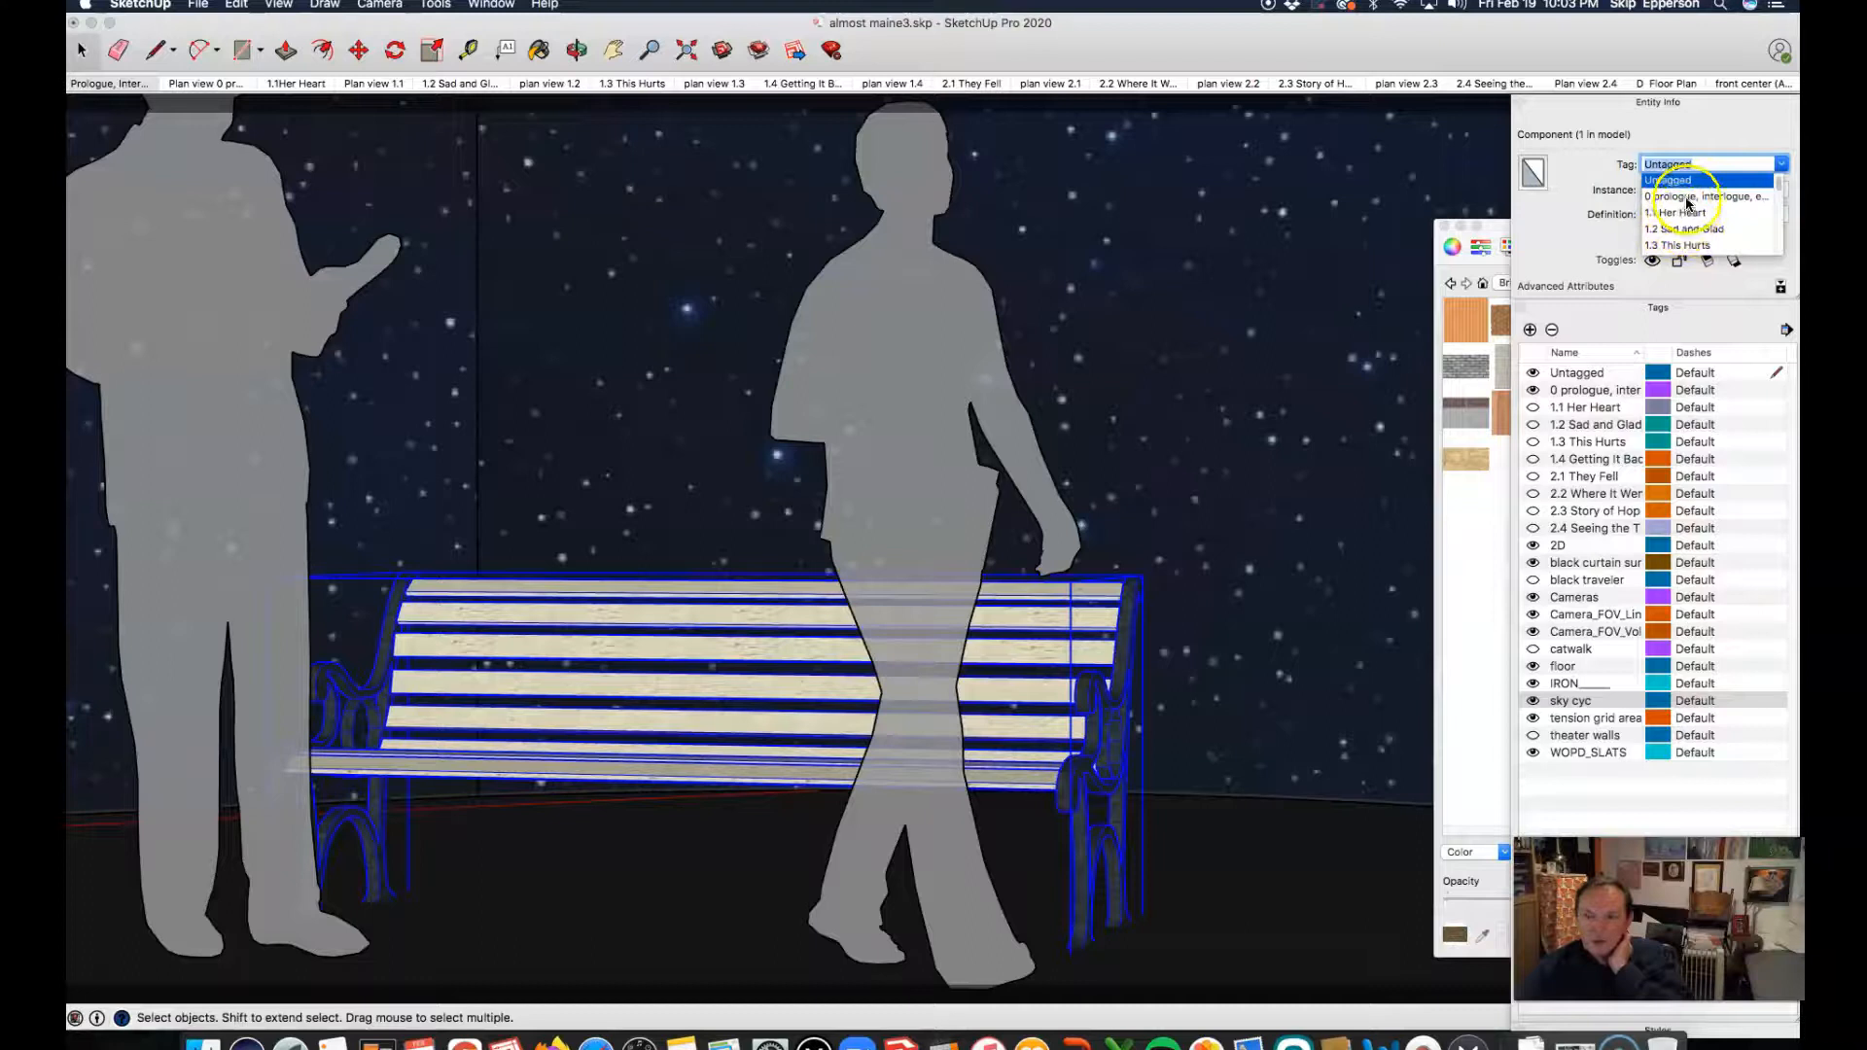
pyautogui.click(1669, 198)
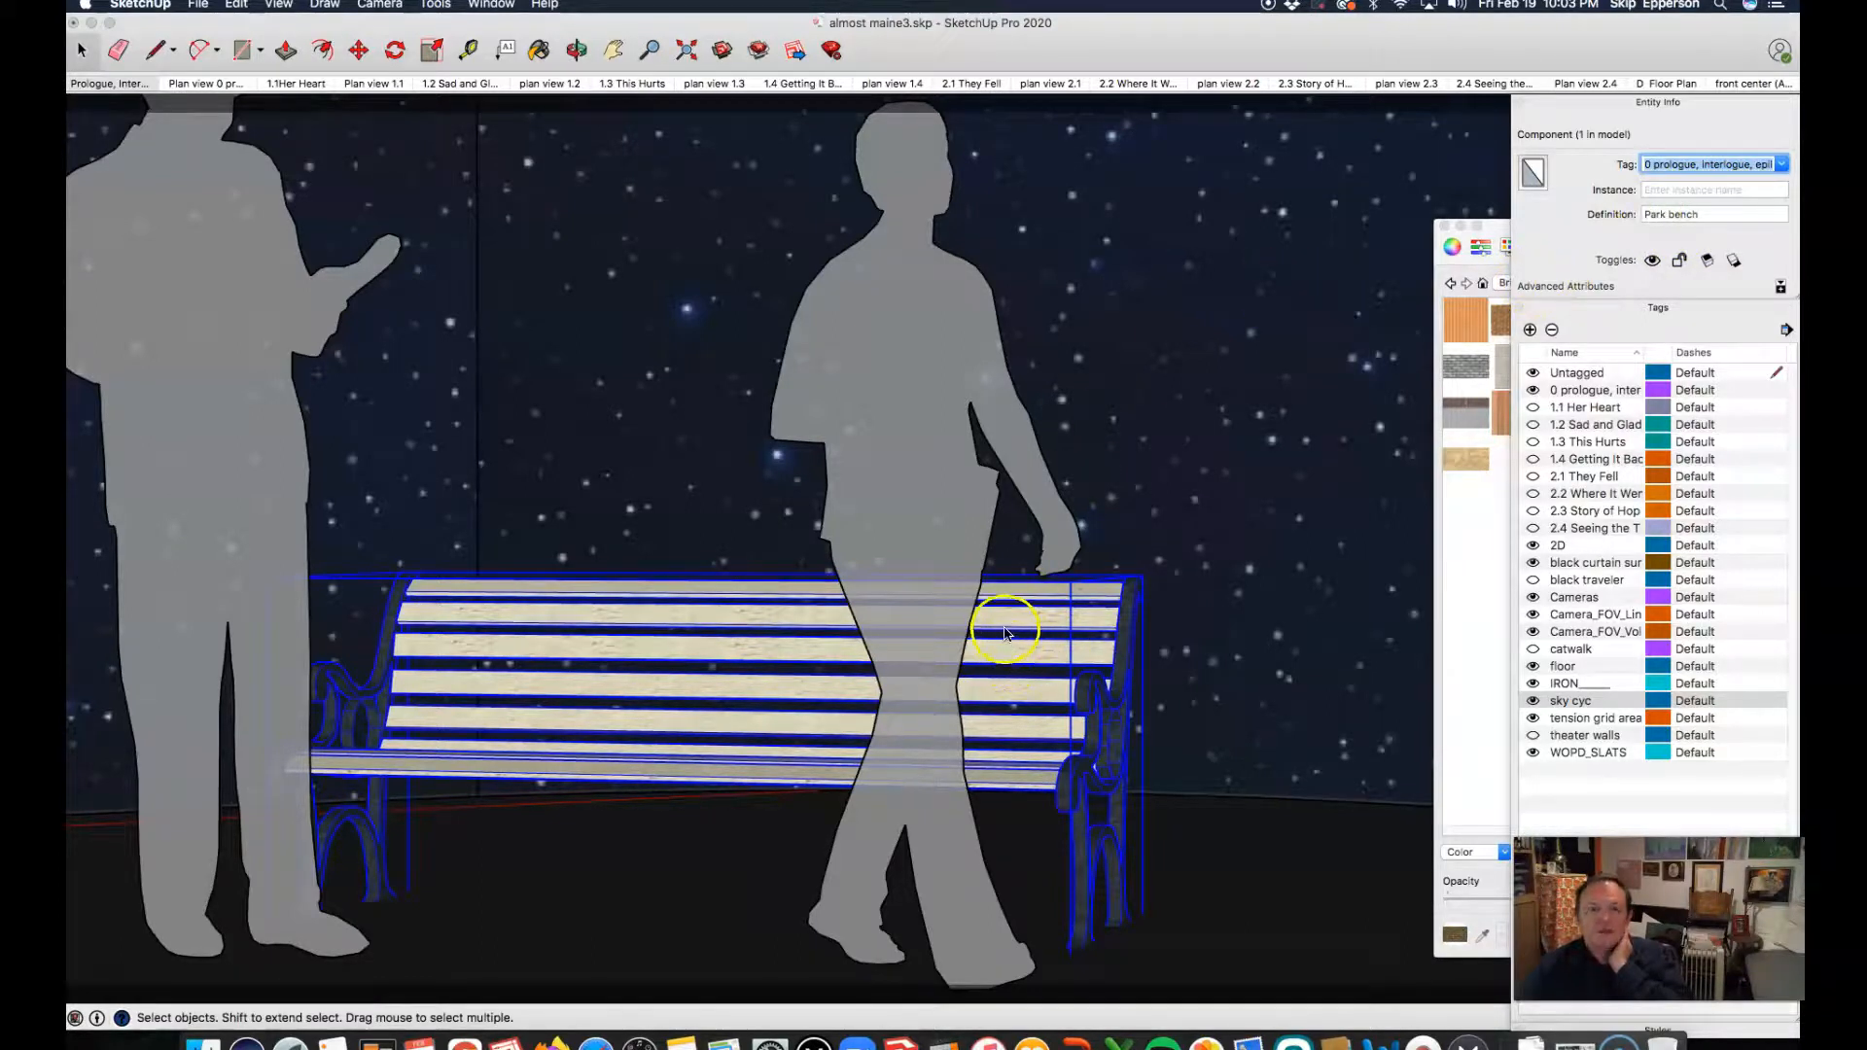
pyautogui.click(1145, 477)
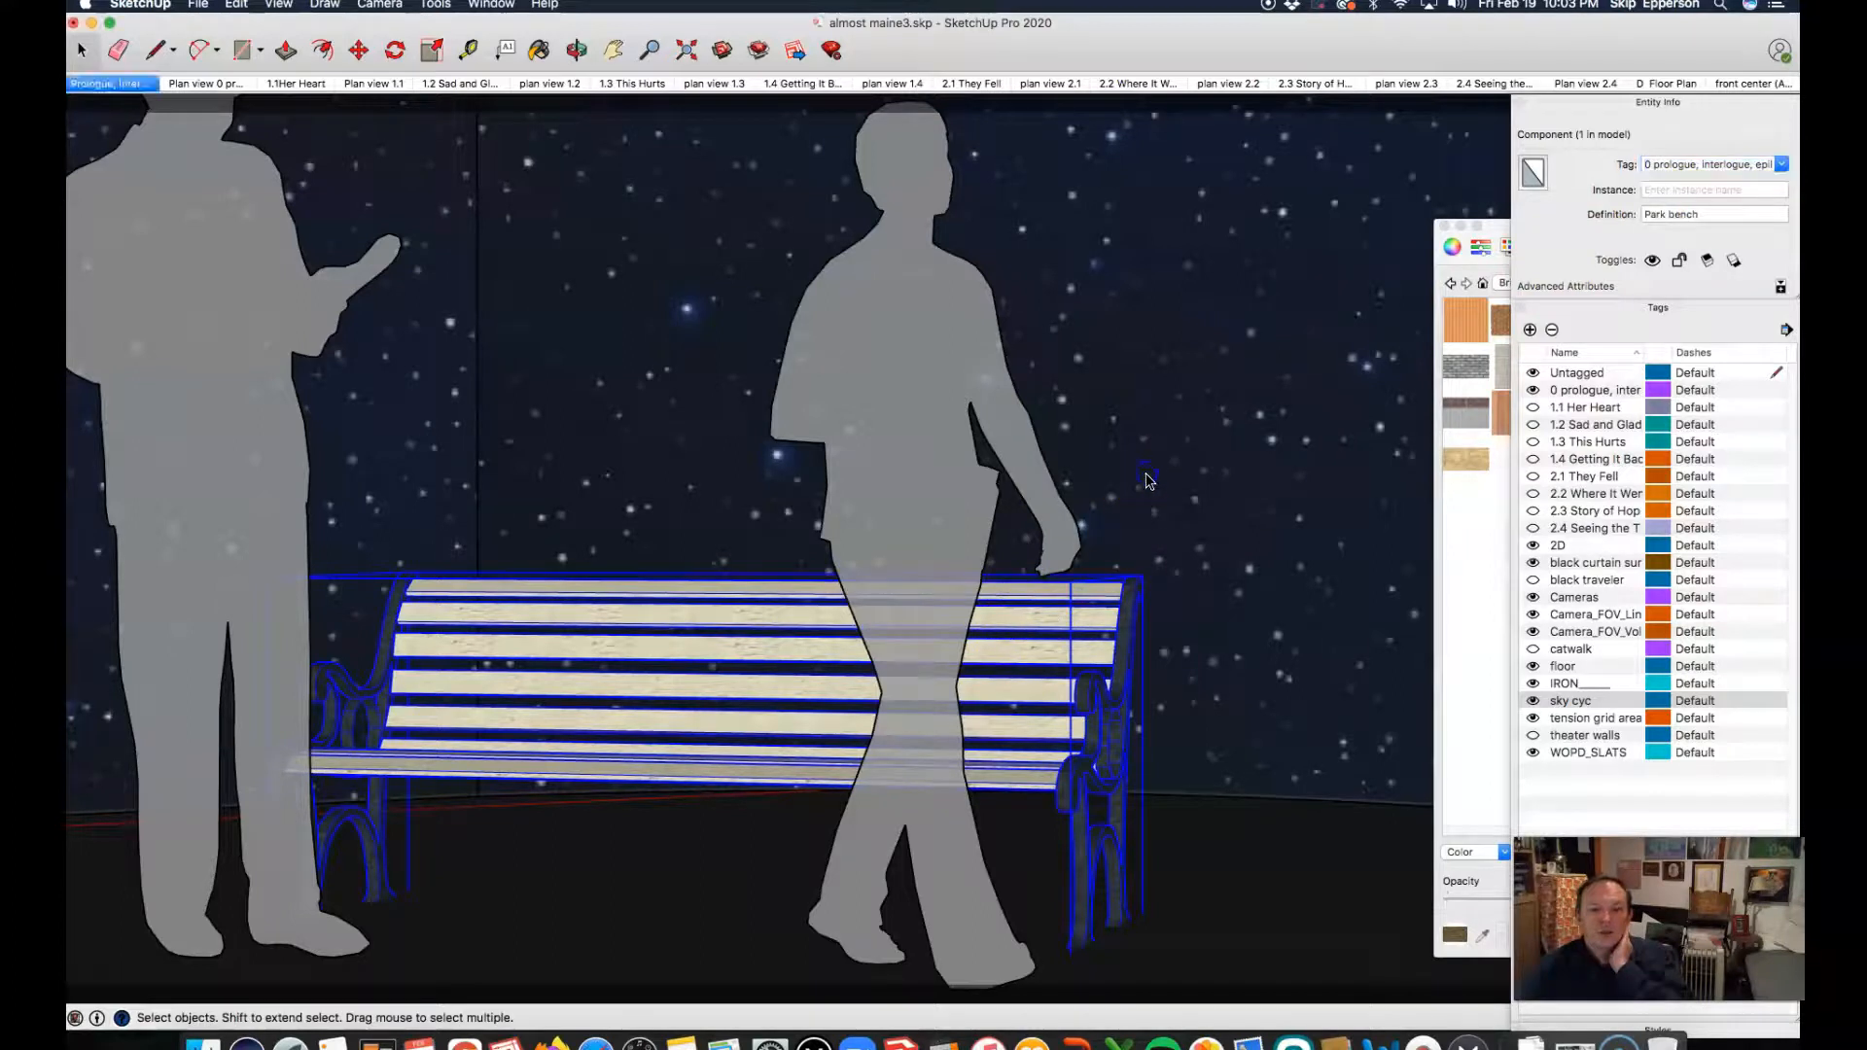
# Step: Switch the 0 prologue tag off and on to test the bench's tagging, and inspect the booth in scene 1.2
pyautogui.click(1534, 391)
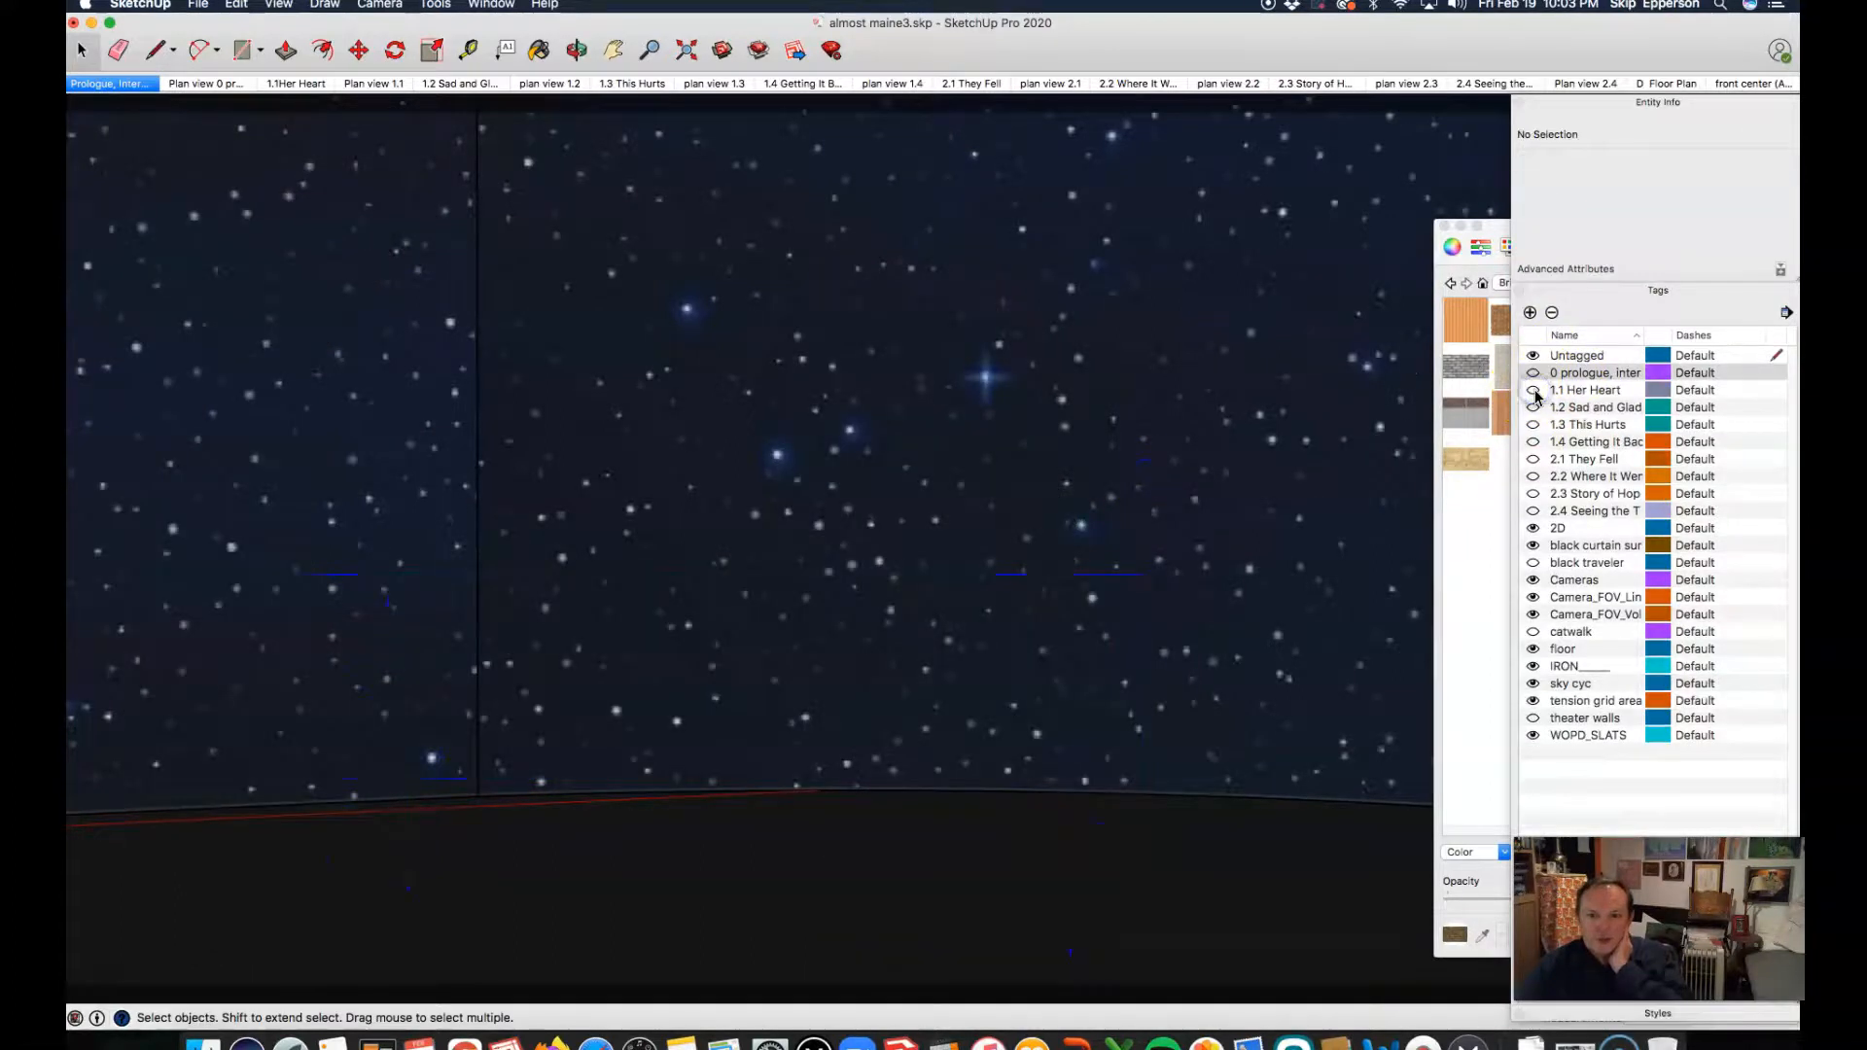
pyautogui.click(1534, 372)
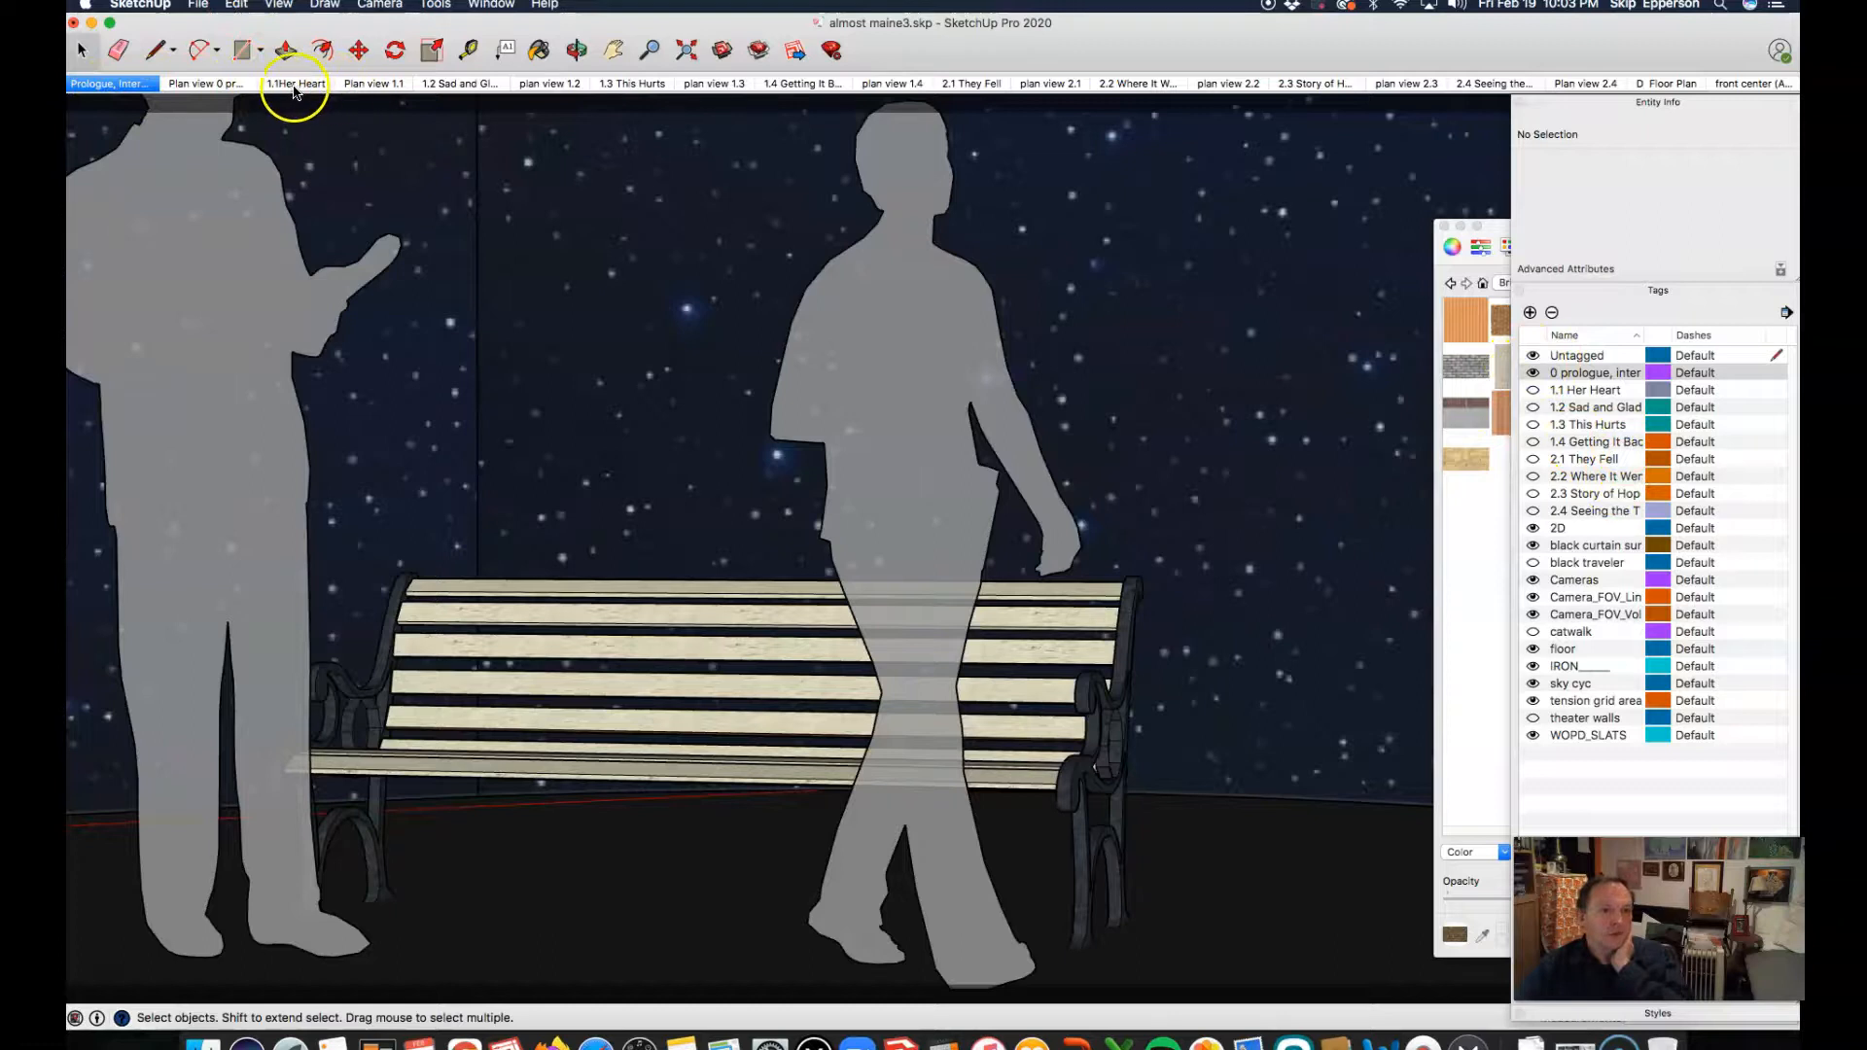
pyautogui.click(466, 84)
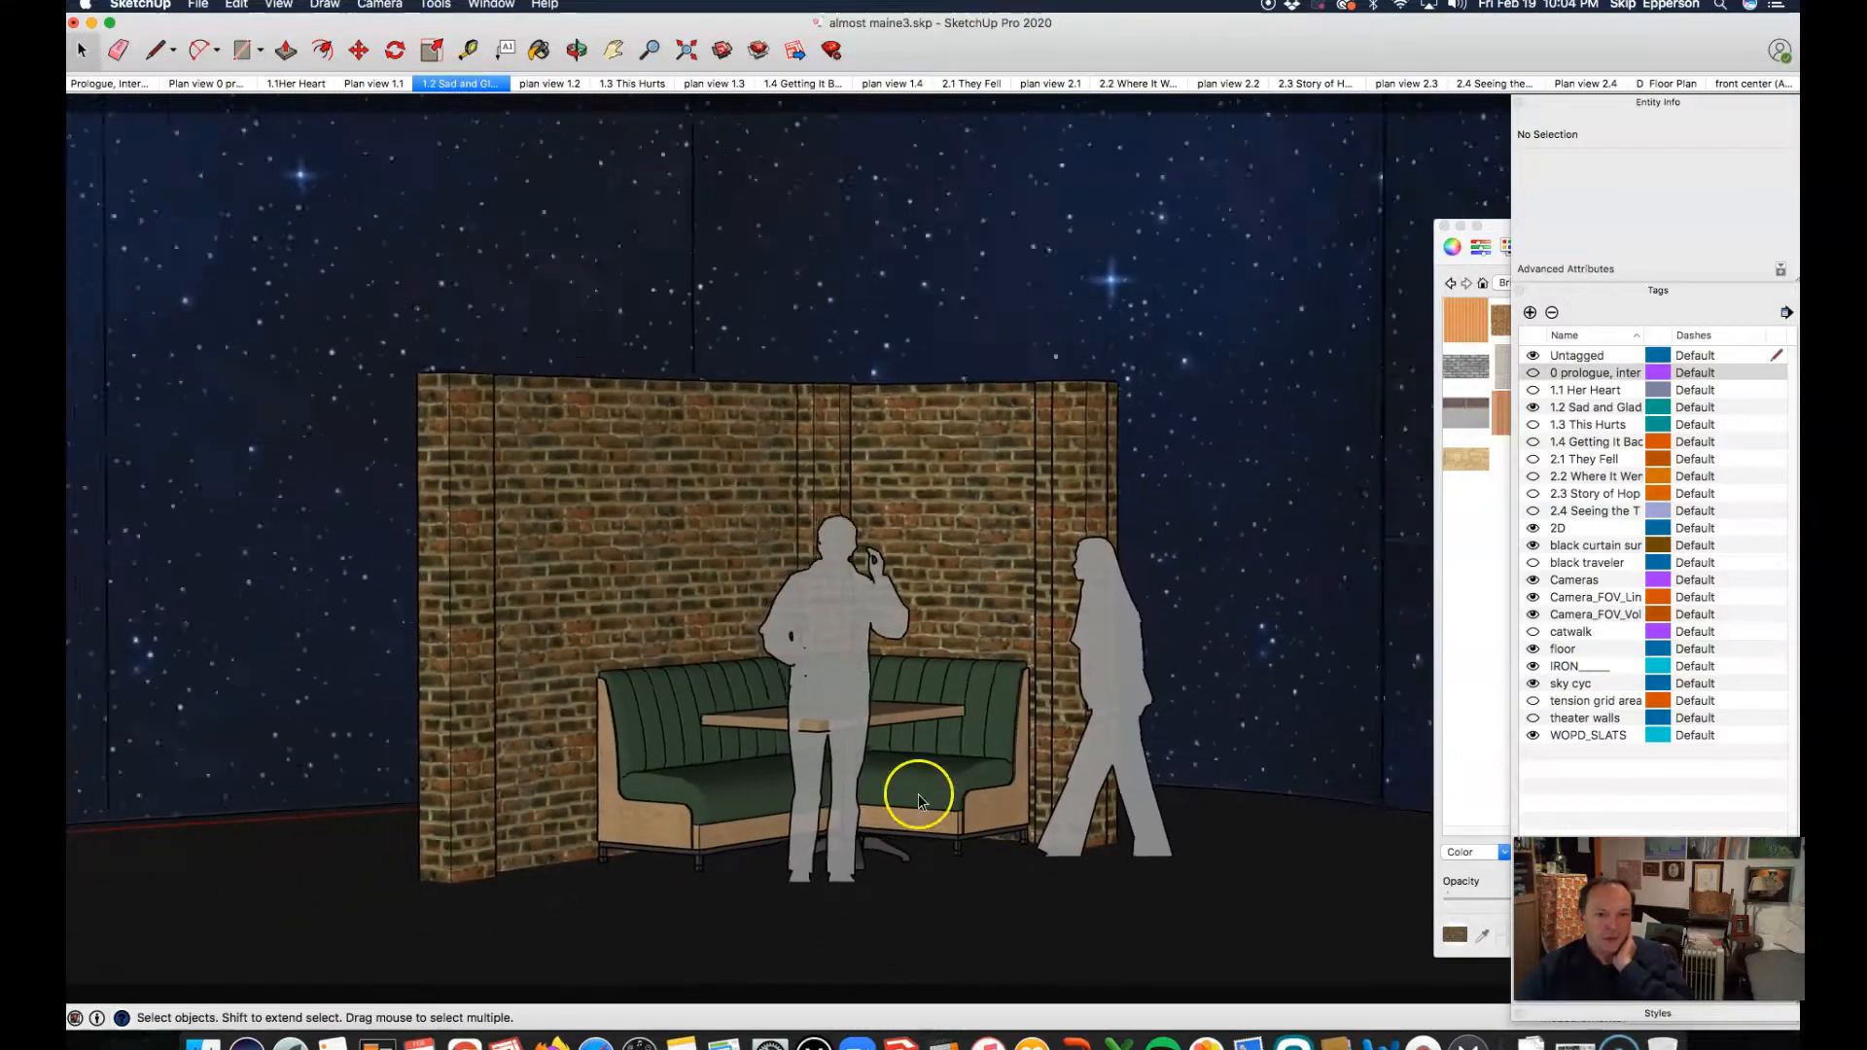
pyautogui.scroll(5, 960, 807)
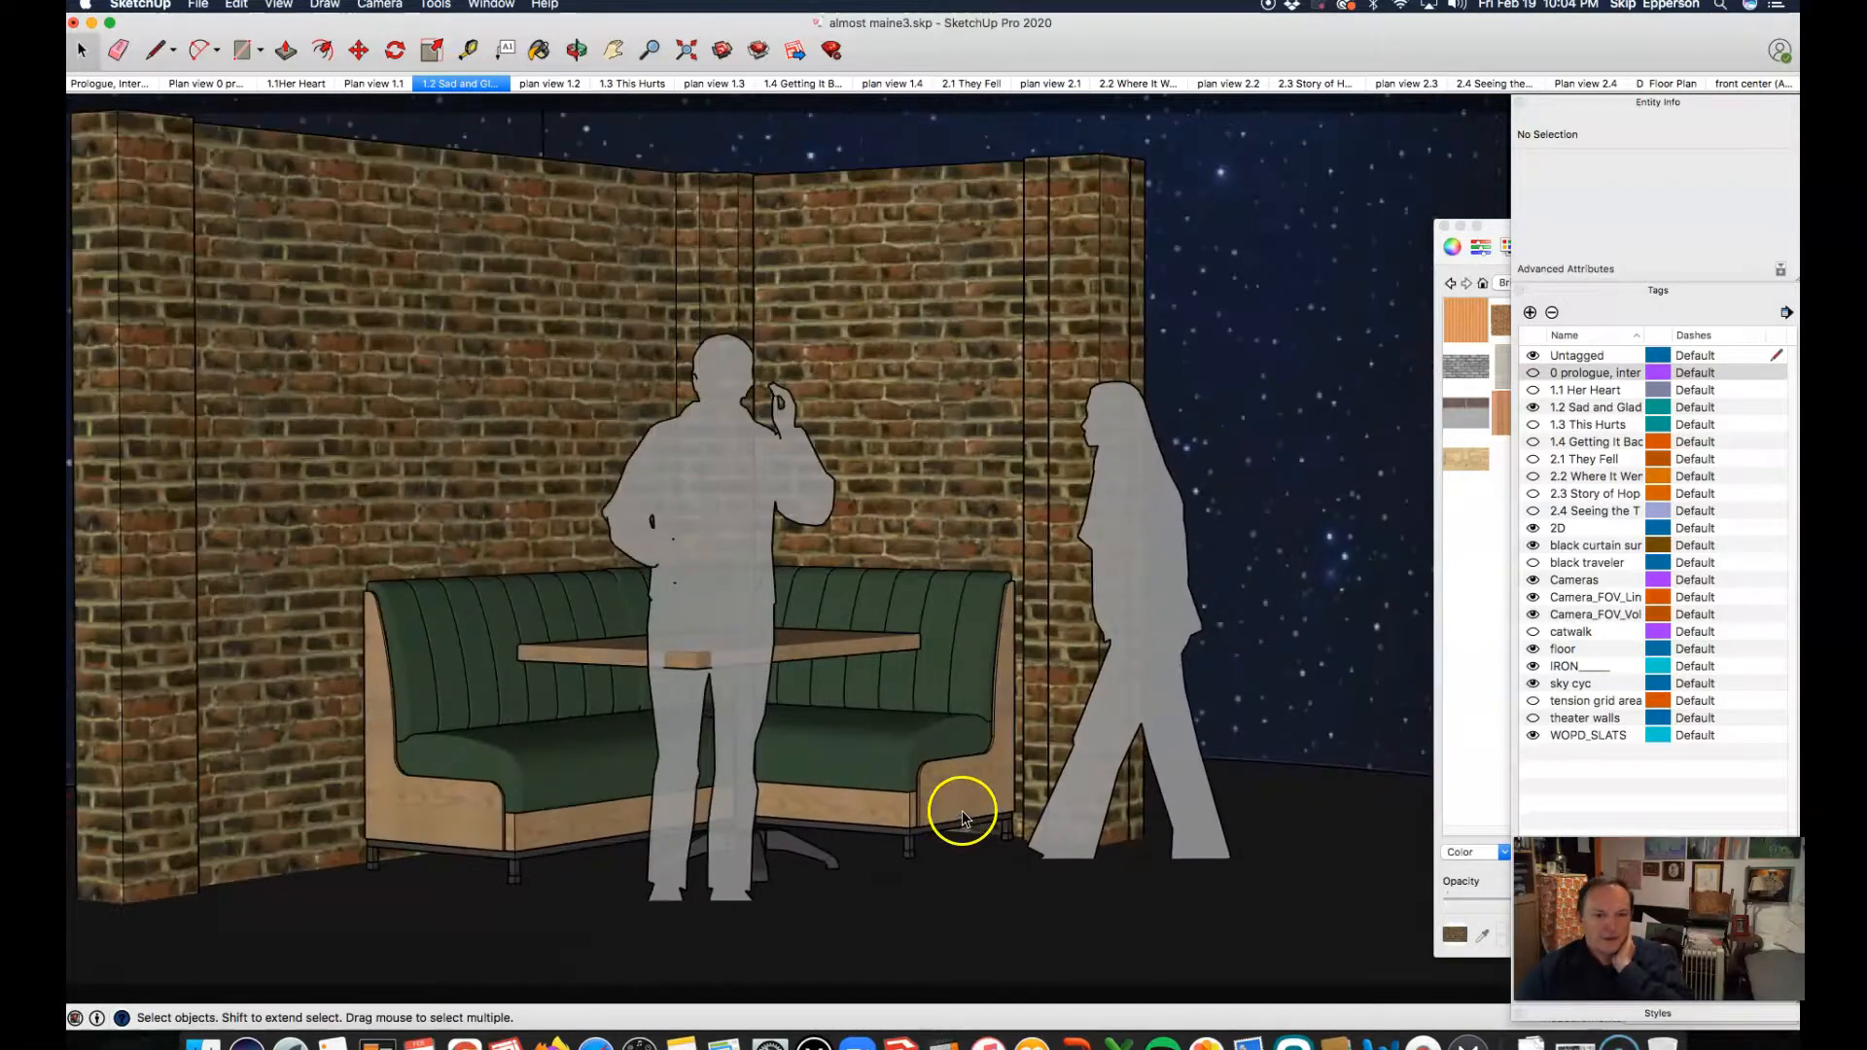
# Step: Check the tags assigned to the brick-walled booth group and the starry backdrop in scene 1.2
pyautogui.click(944, 616)
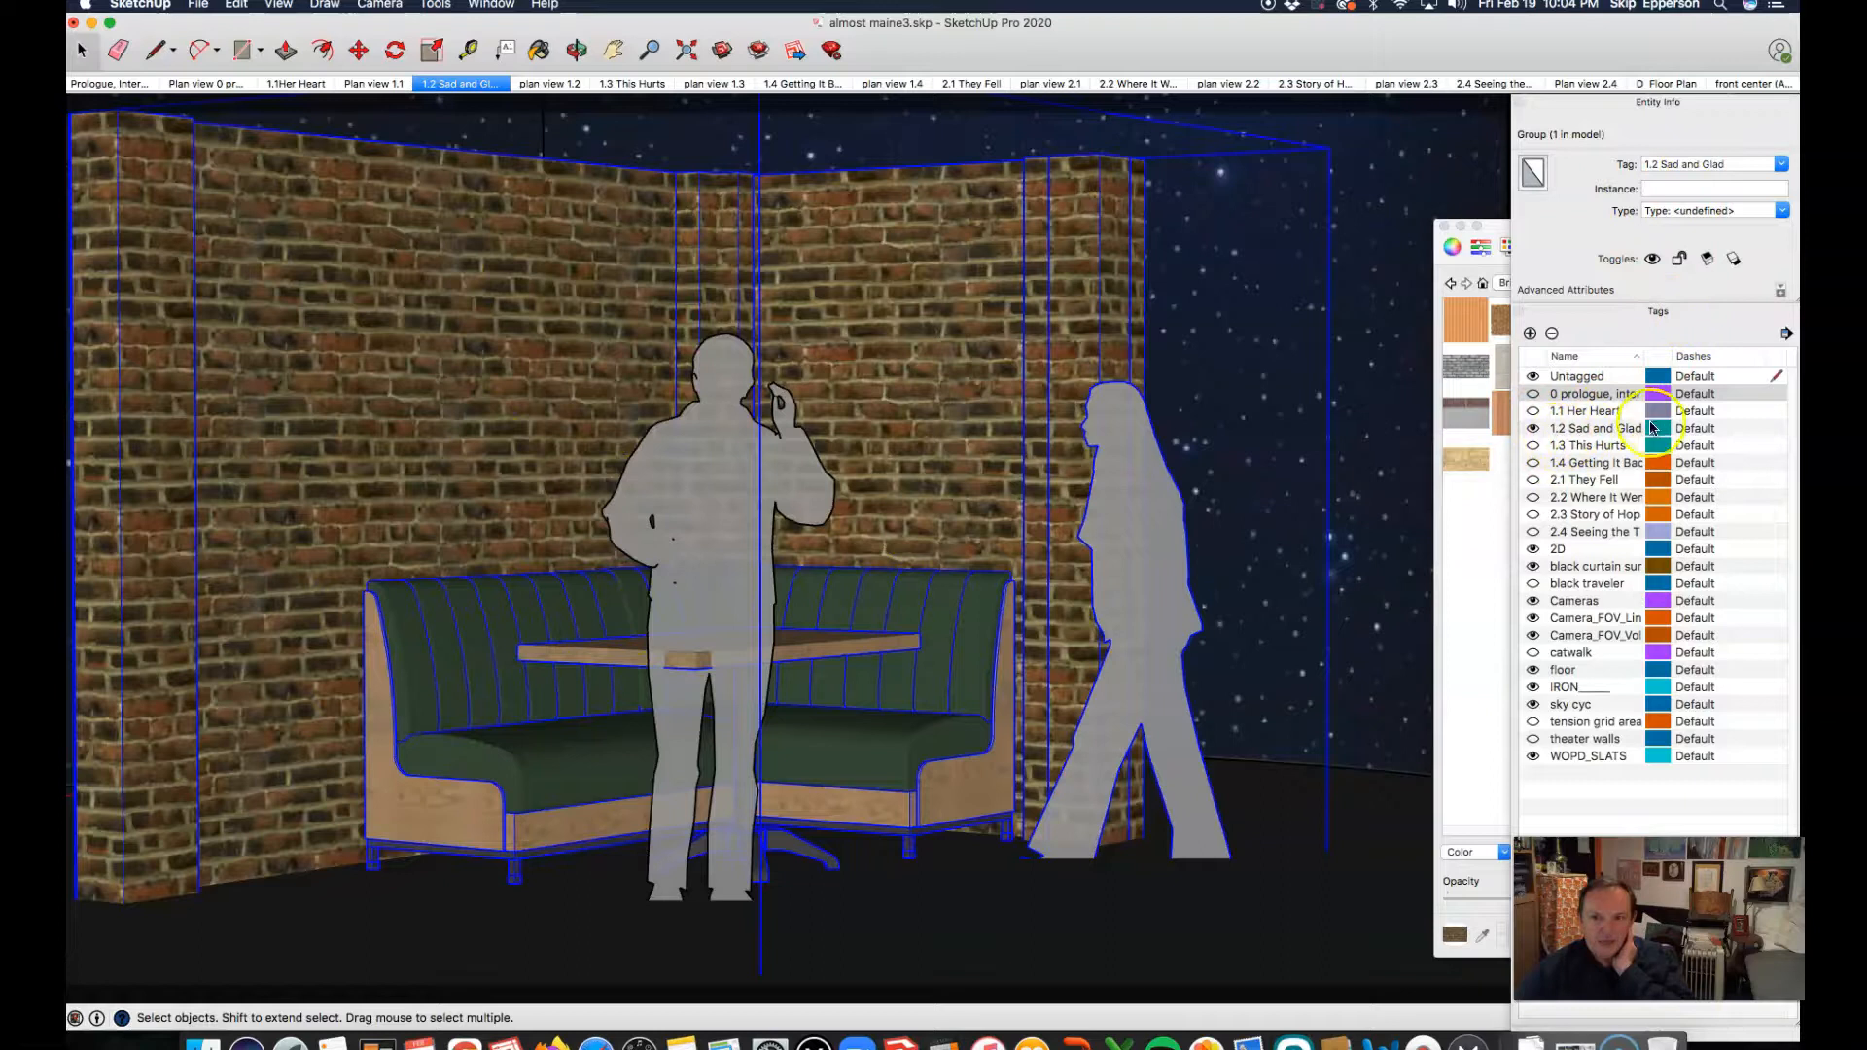
pyautogui.scroll(-2, 809, 506)
pyautogui.scroll(-3, 809, 506)
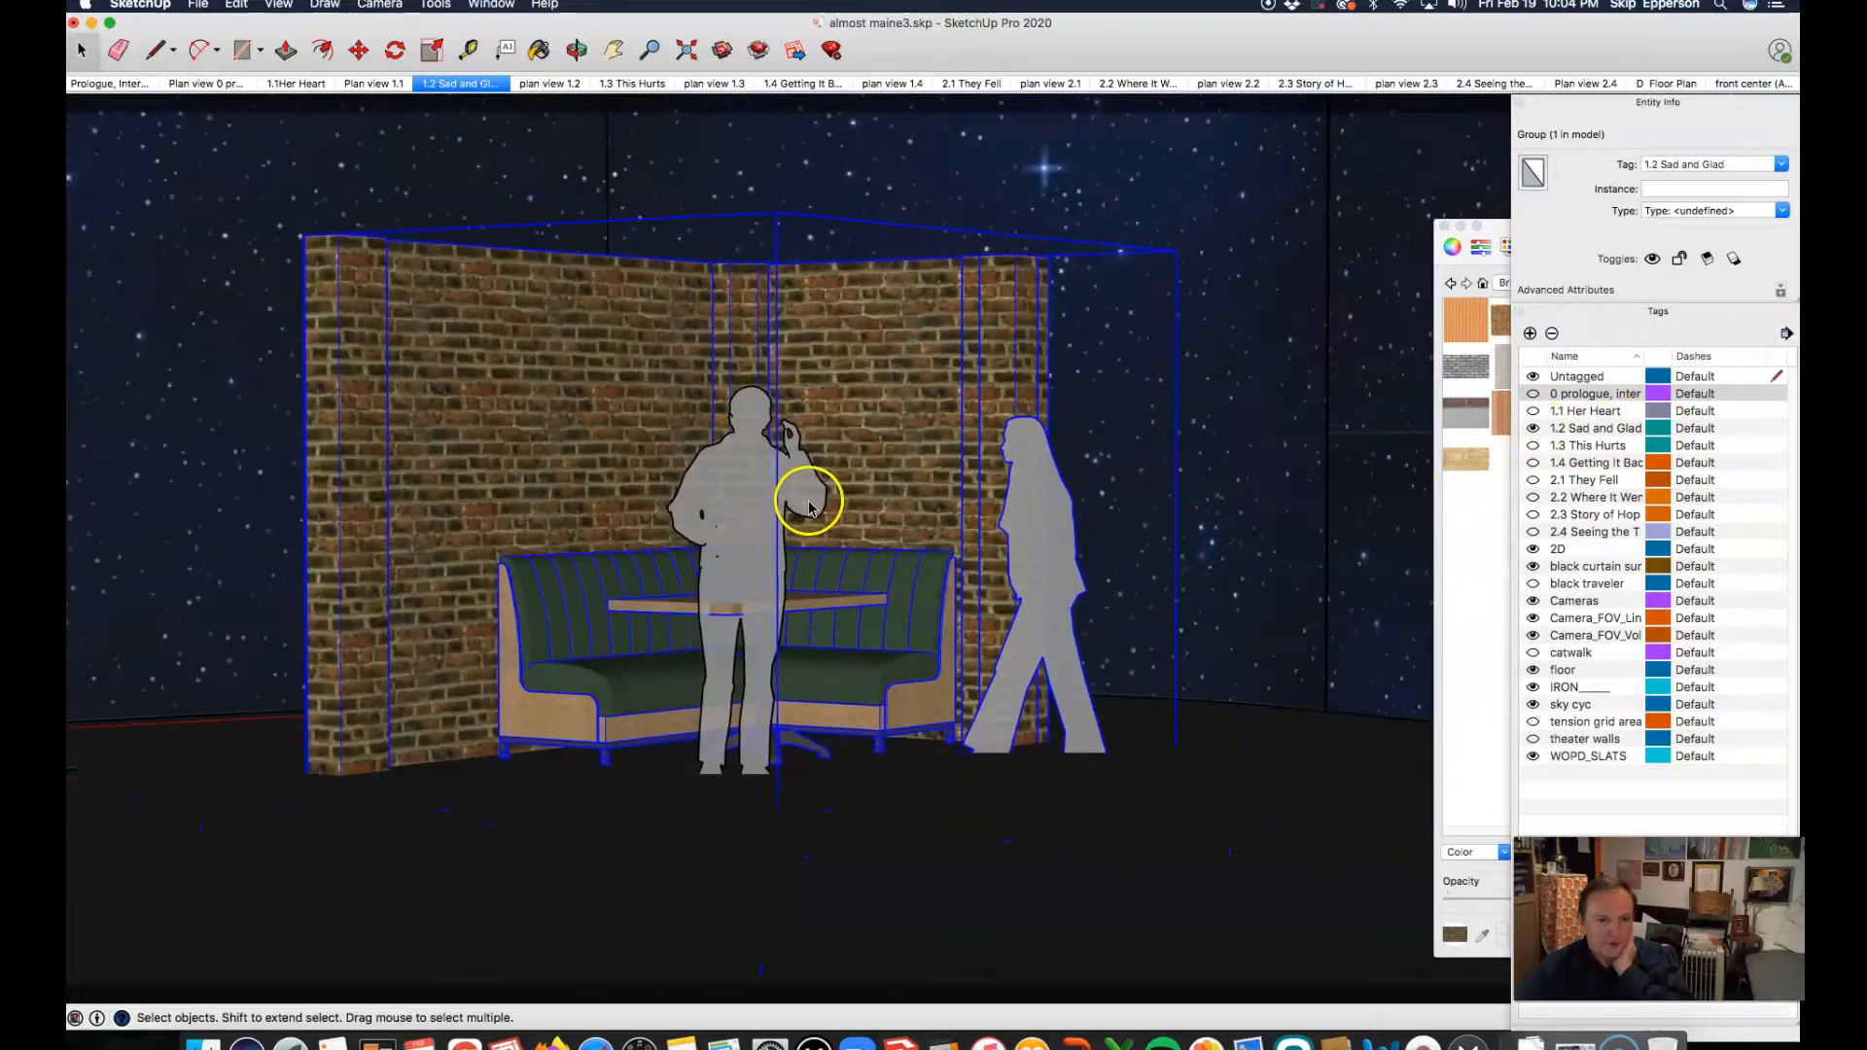
pyautogui.click(1251, 355)
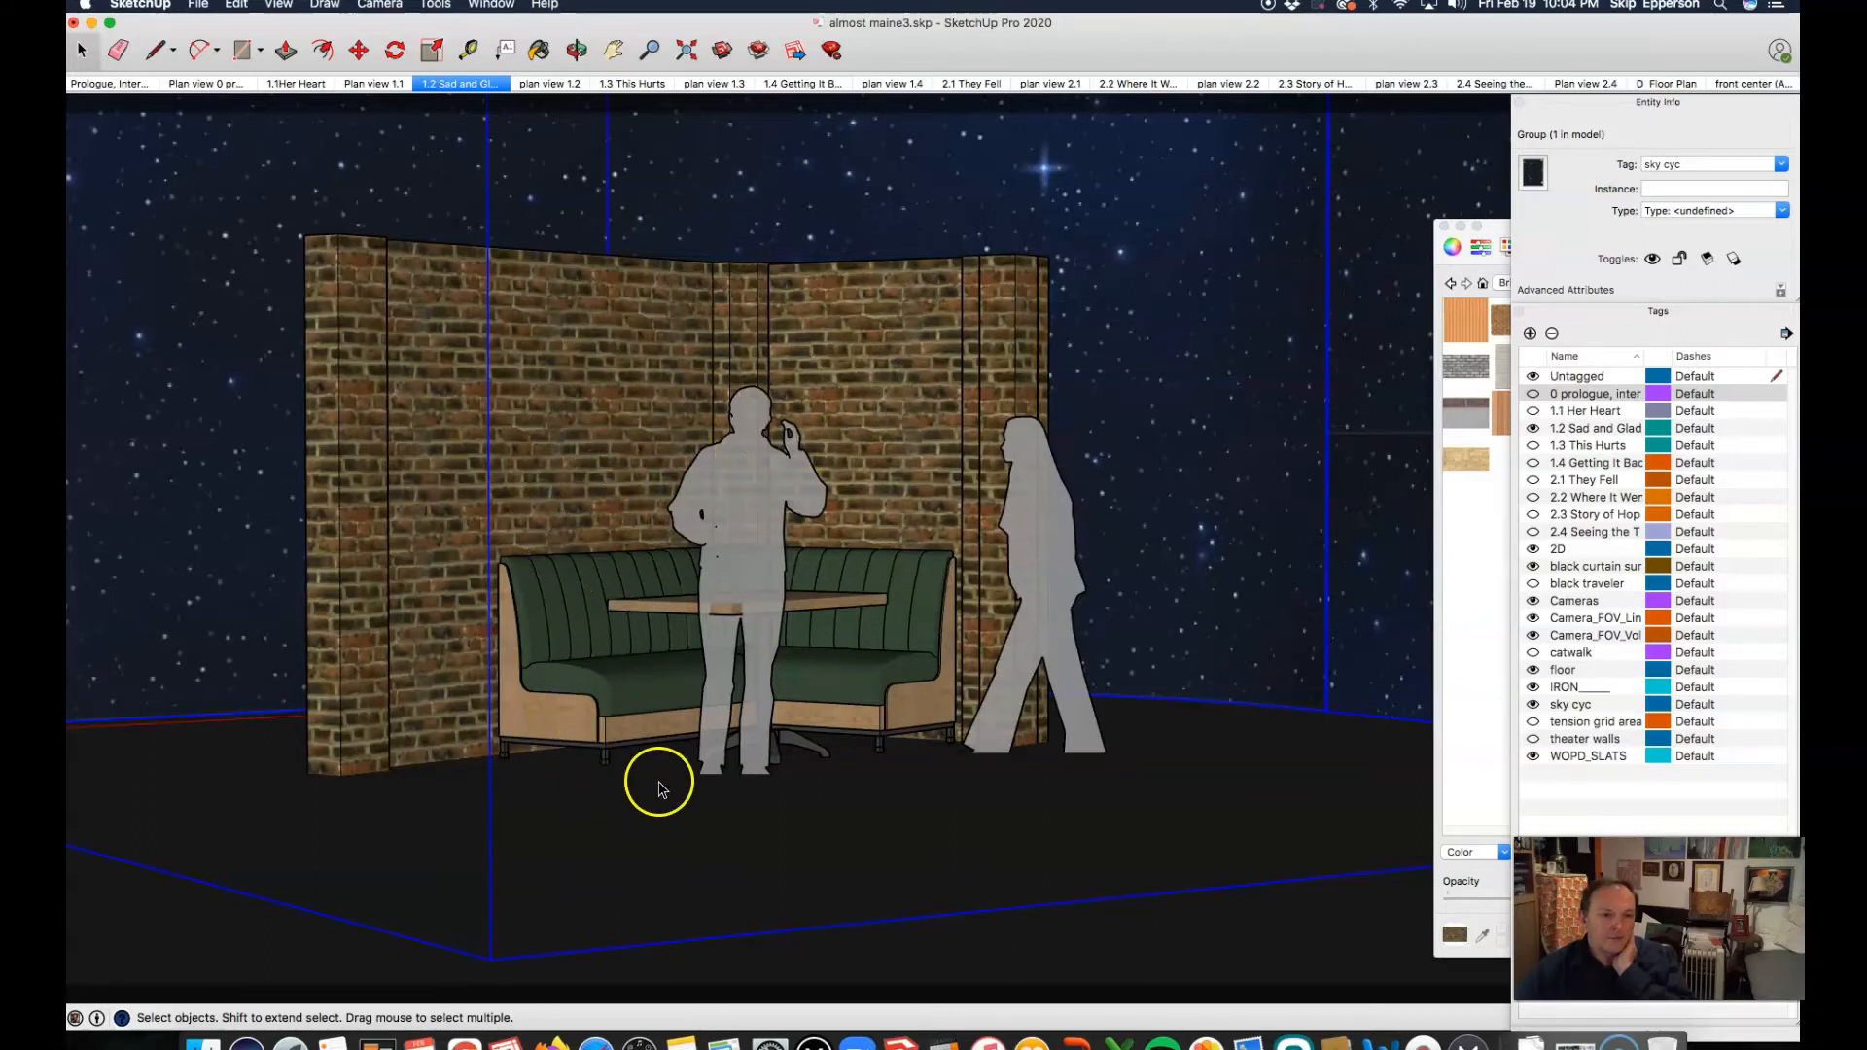
pyautogui.click(103, 988)
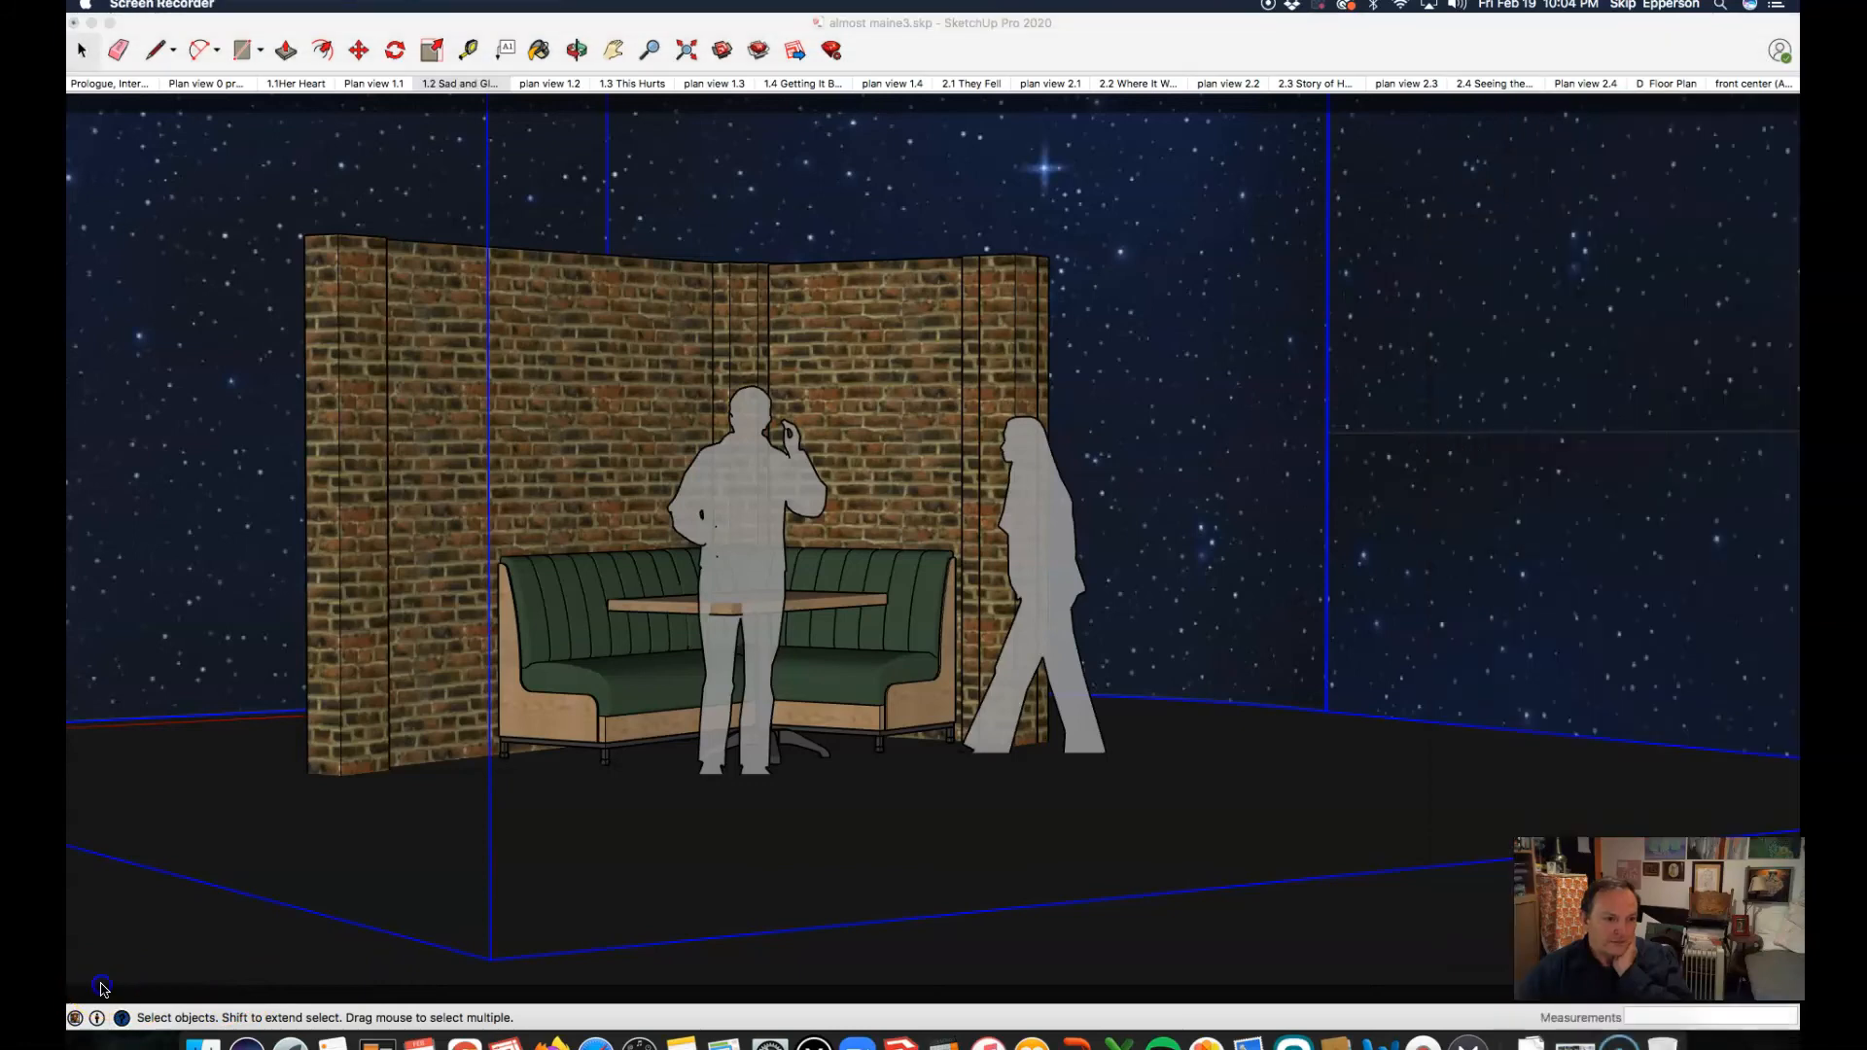